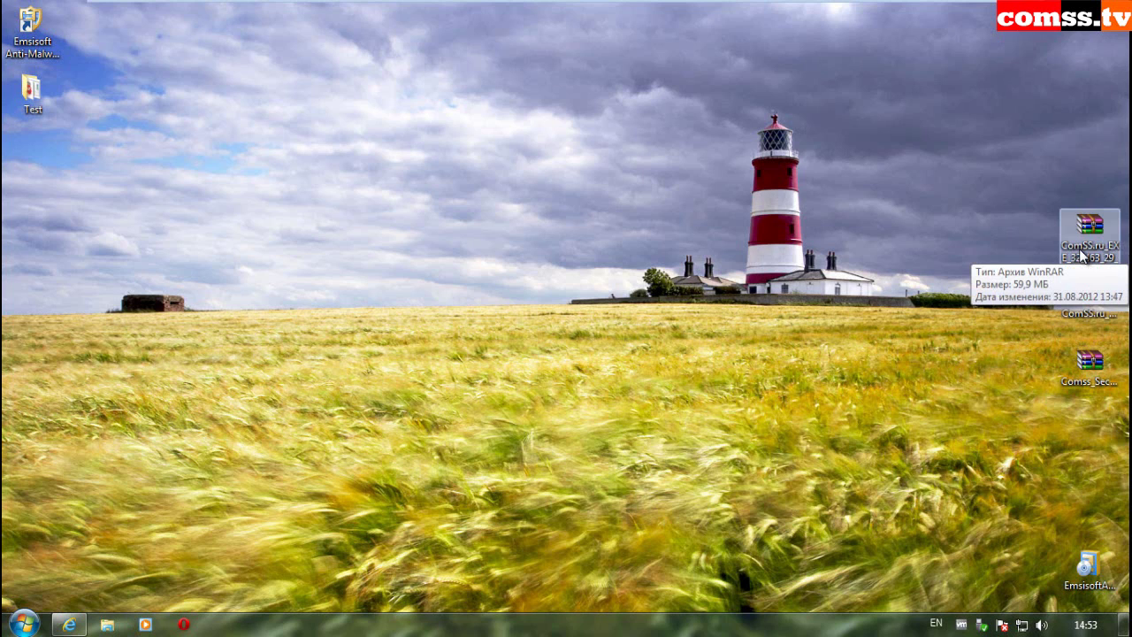
# Step: Open the ComSS.ru_EXE_32_463_29_08_2012 folder on the desktop and look through the samples in its ComSS.ru_EXE_32 subfolder
pyautogui.click(1093, 309)
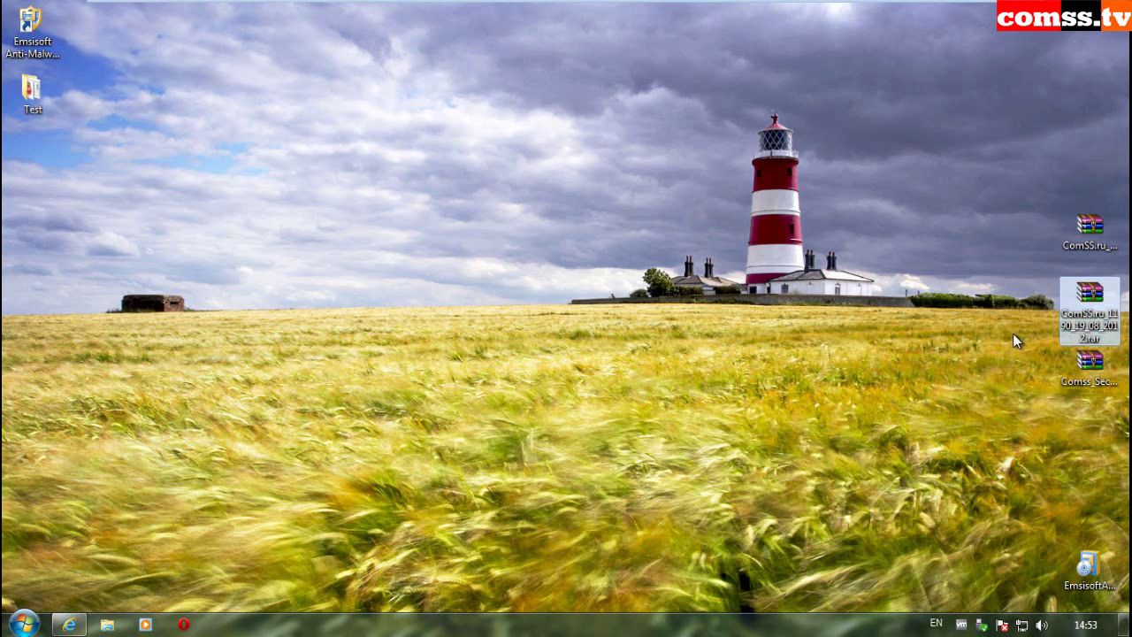
pyautogui.click(1099, 376)
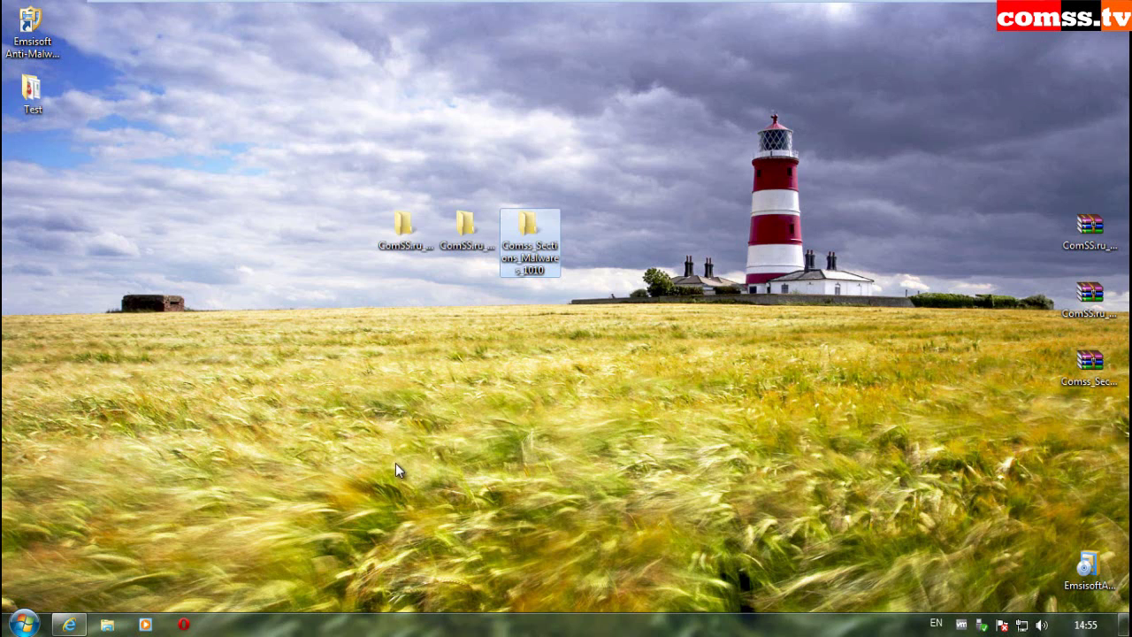
pyautogui.click(399, 237)
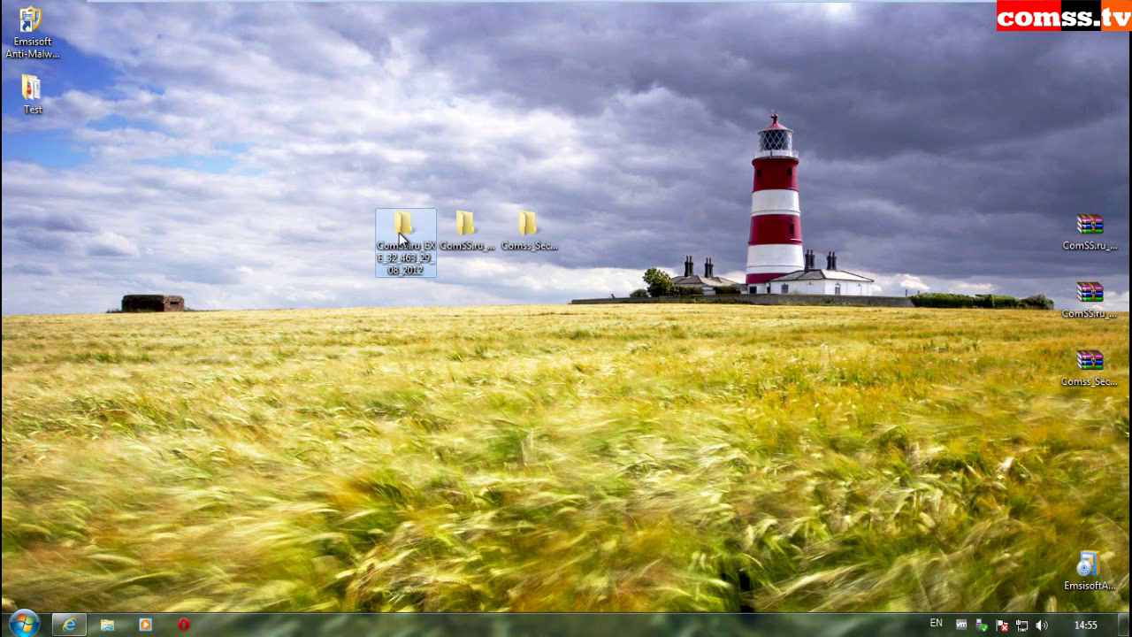
pyautogui.doubleClick(399, 235)
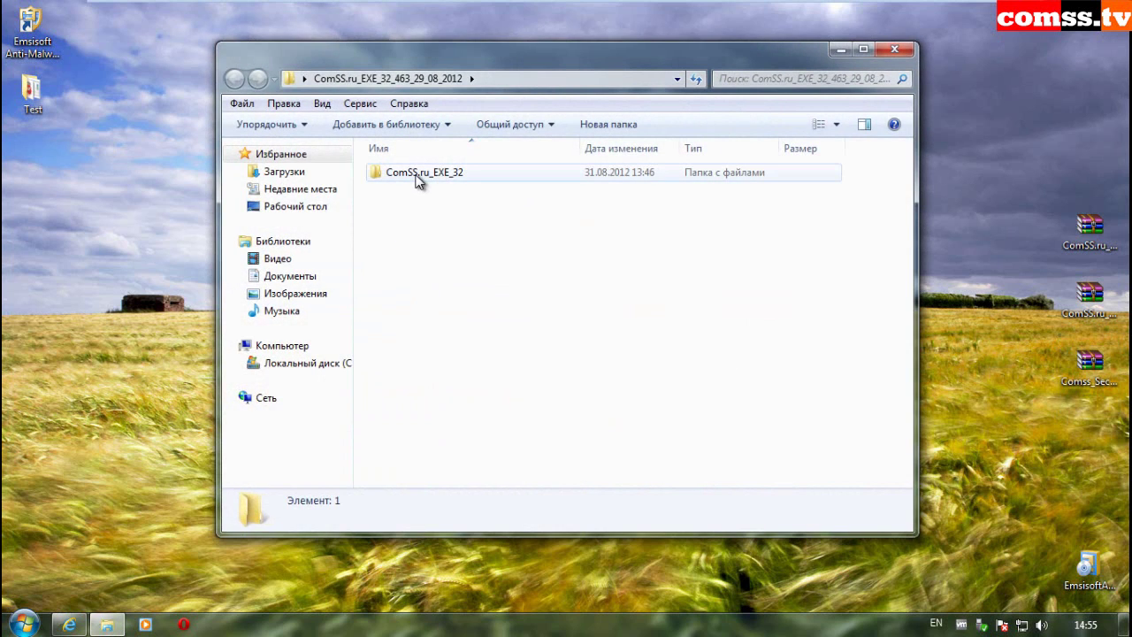
pyautogui.doubleClick(419, 174)
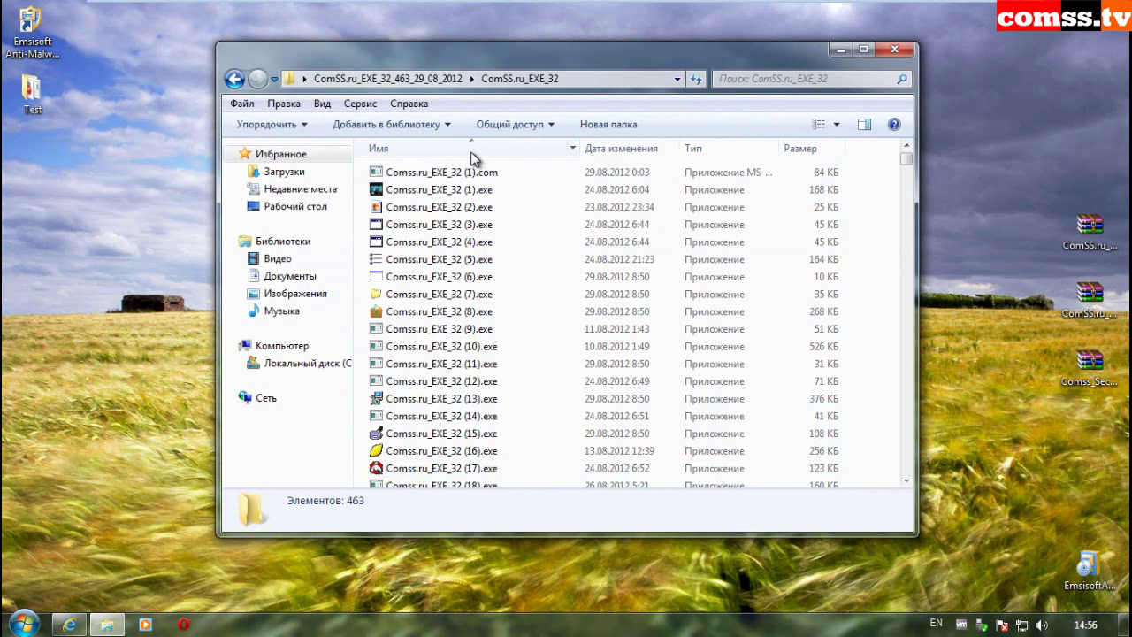
pyautogui.moveTo(906, 160); pyautogui.dragTo(909, 245)
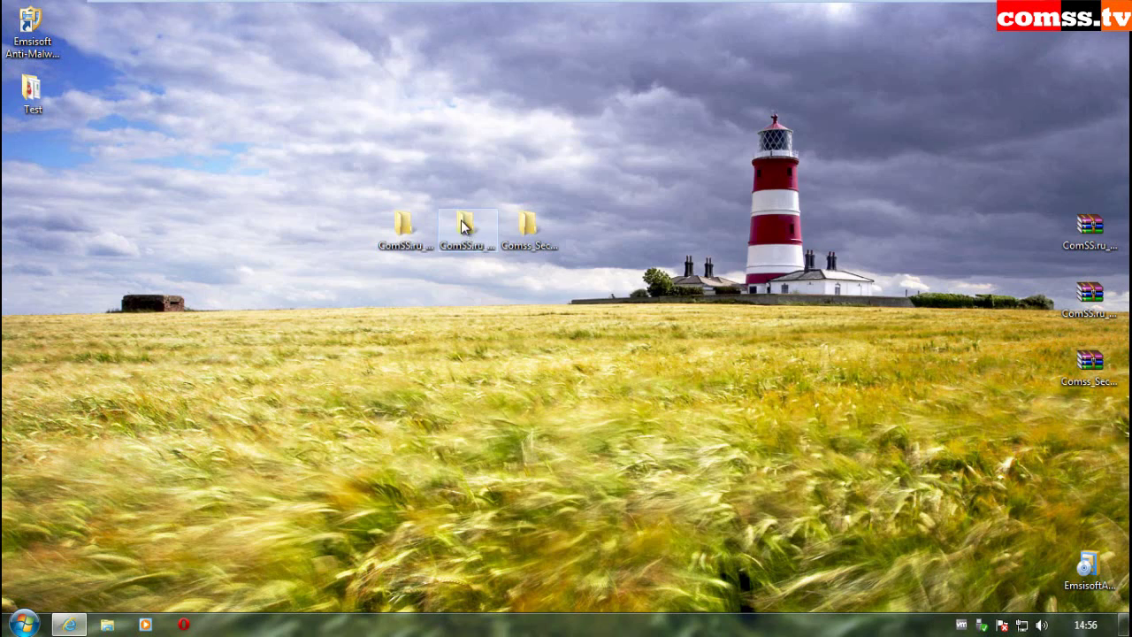
# Step: Close the current folder and view the contents of the nested ComSS.ru_1190_19_08_2012 sample folder
pyautogui.click(895, 48)
pyautogui.doubleClick(463, 230)
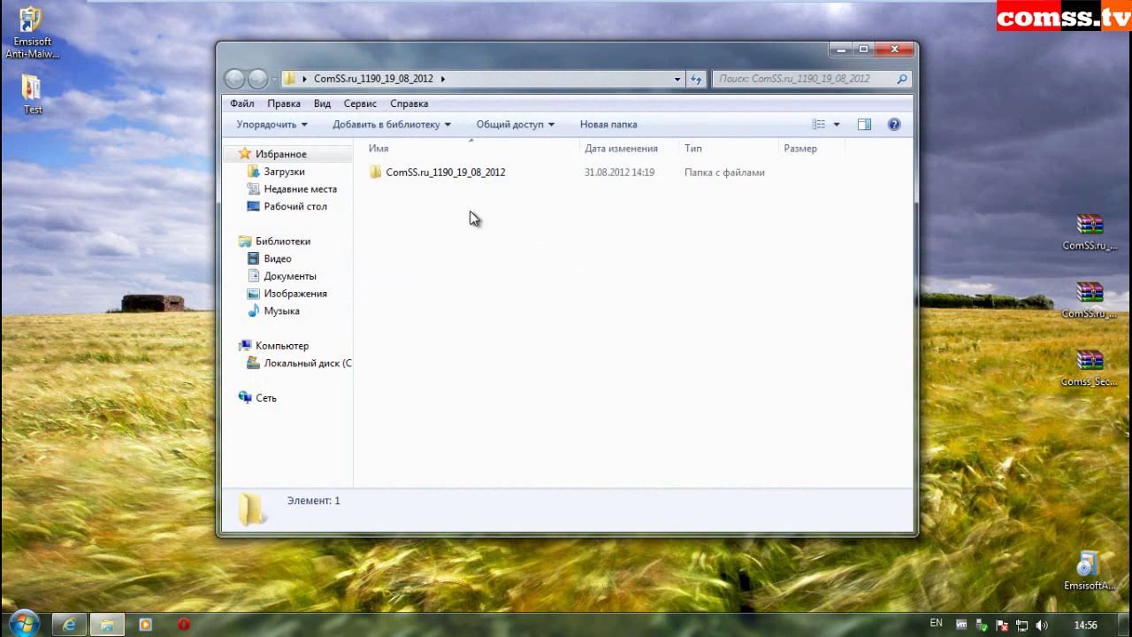
pyautogui.doubleClick(462, 172)
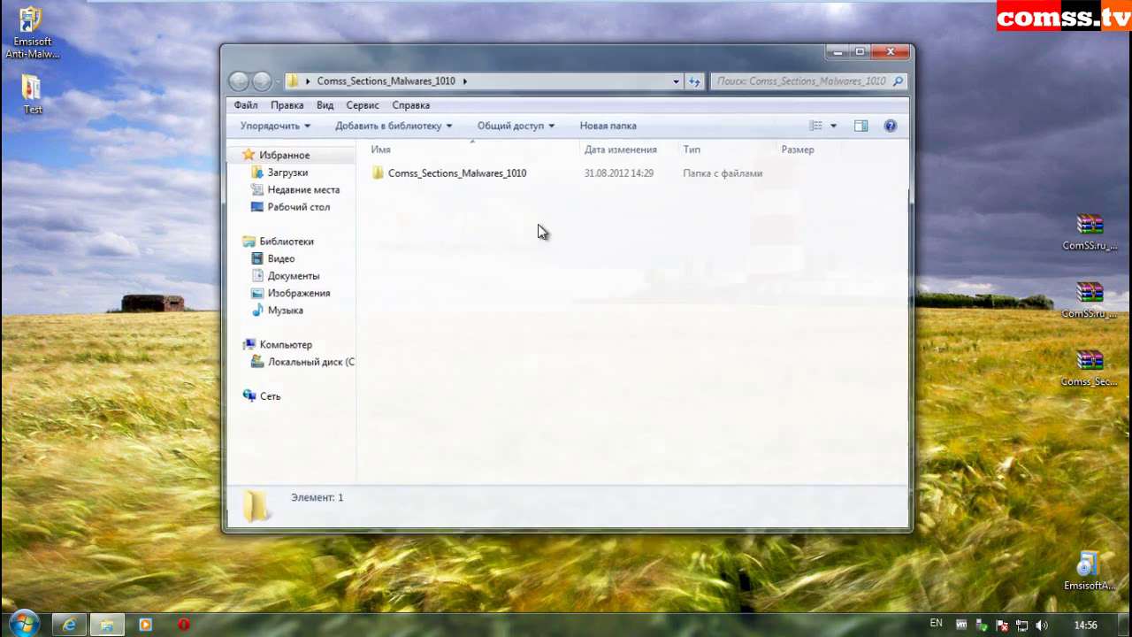
# Step: In the nested Comss_Sections_Malwares_1010 folder, widen the name column and inspect subfolders 001 Rootkit_Zero_80, 002 Worm_Flame_11 and 003 MBR_Lock_4
pyautogui.doubleClick(455, 174)
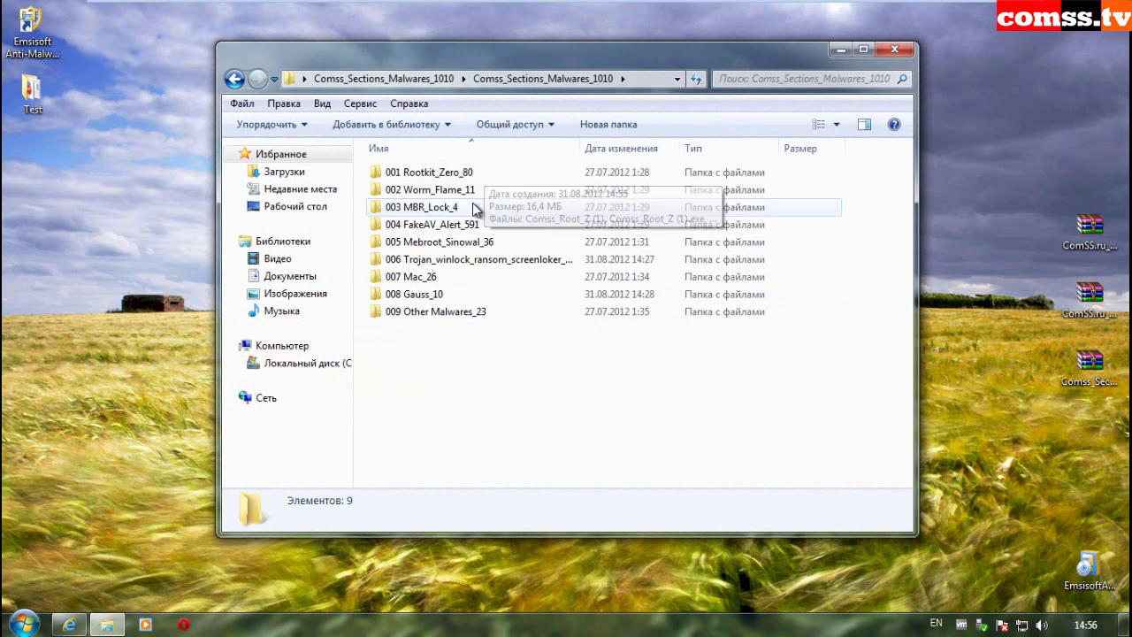
pyautogui.moveTo(647, 148); pyautogui.dragTo(705, 148)
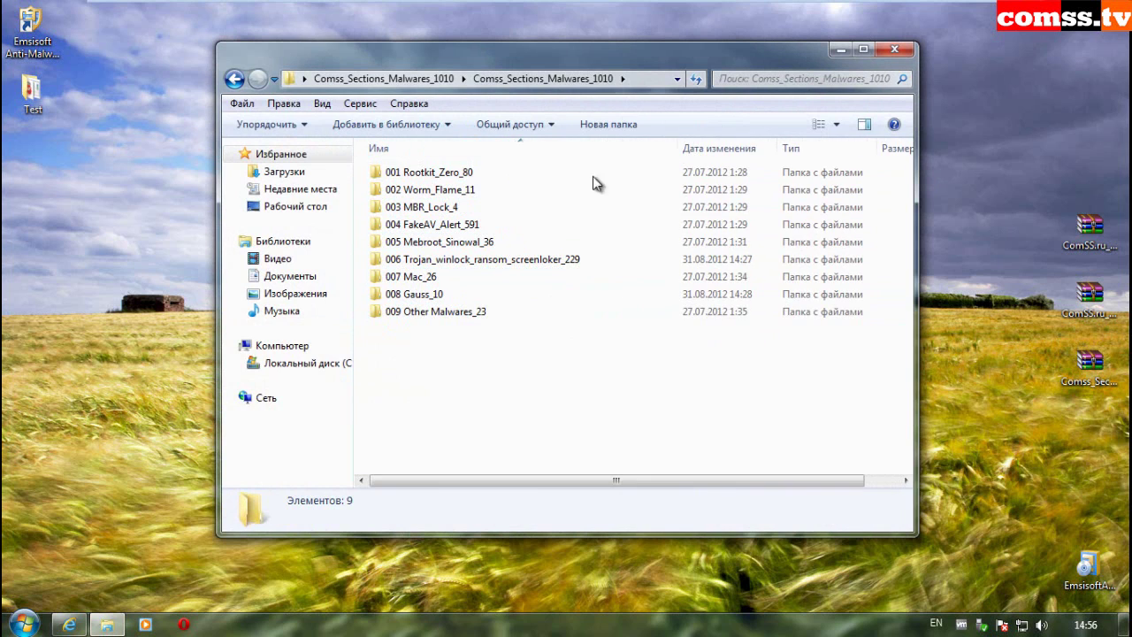
pyautogui.doubleClick(480, 173)
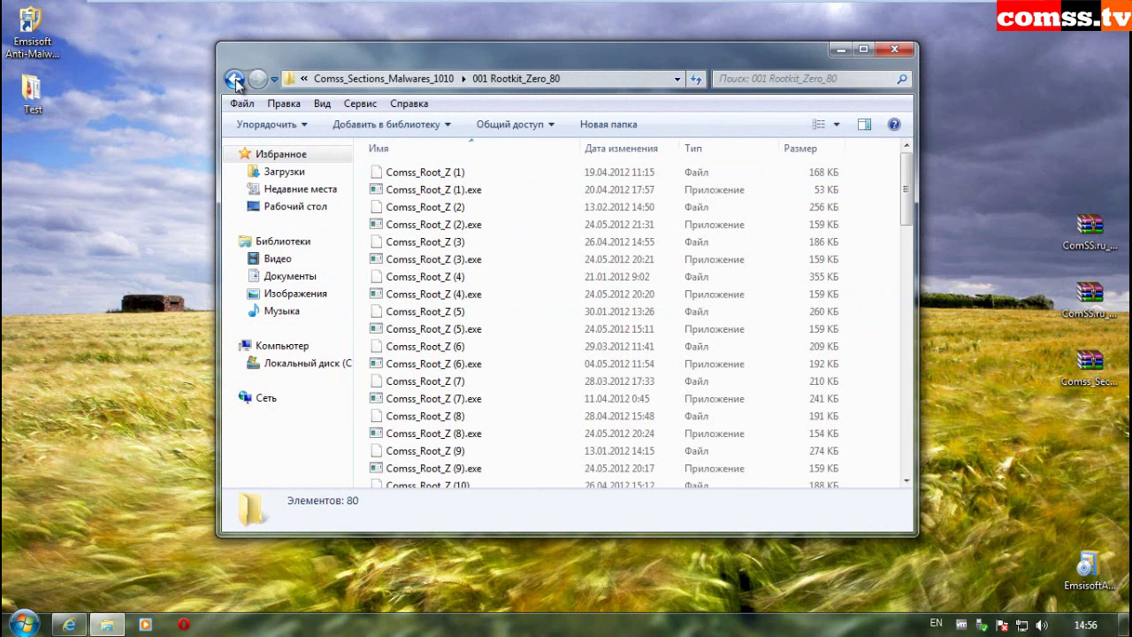
pyautogui.click(235, 79)
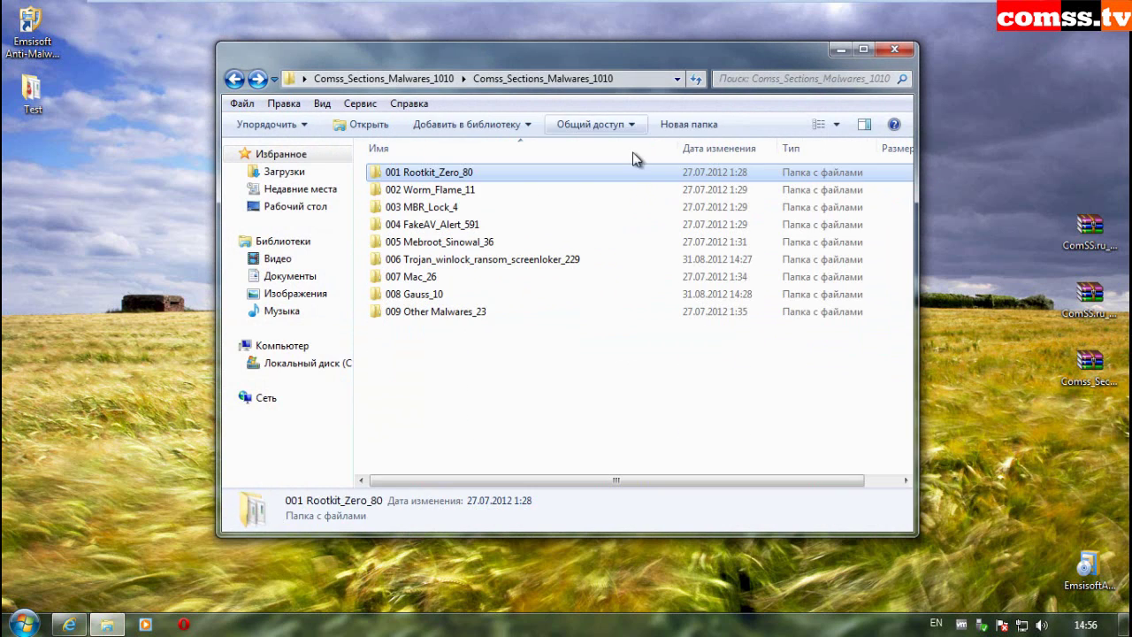
pyautogui.doubleClick(500, 189)
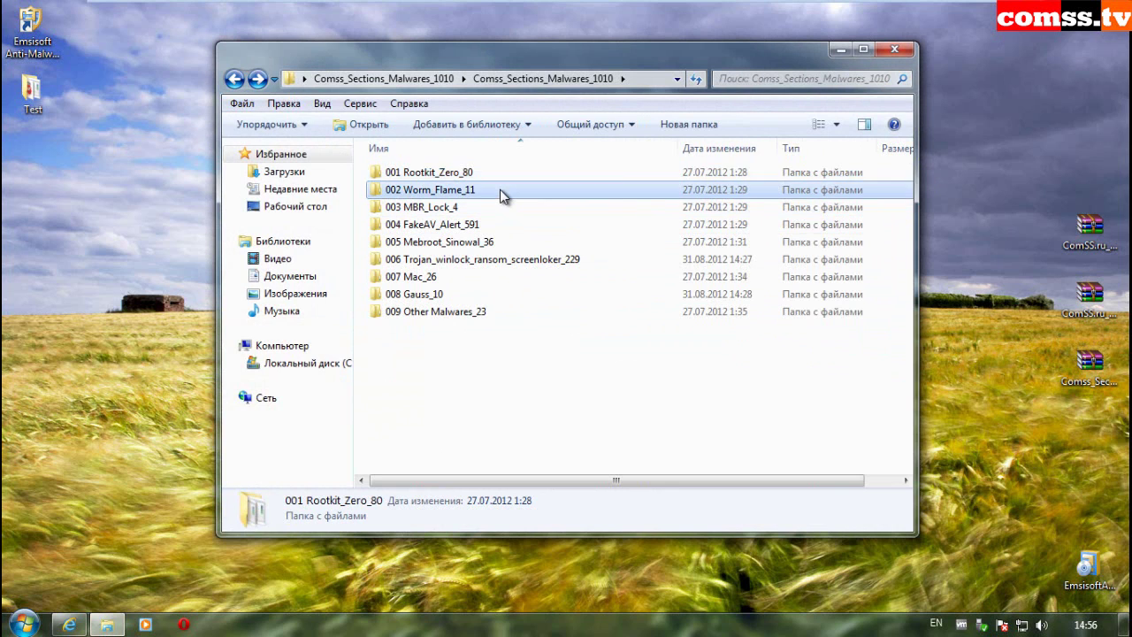
pyautogui.click(235, 79)
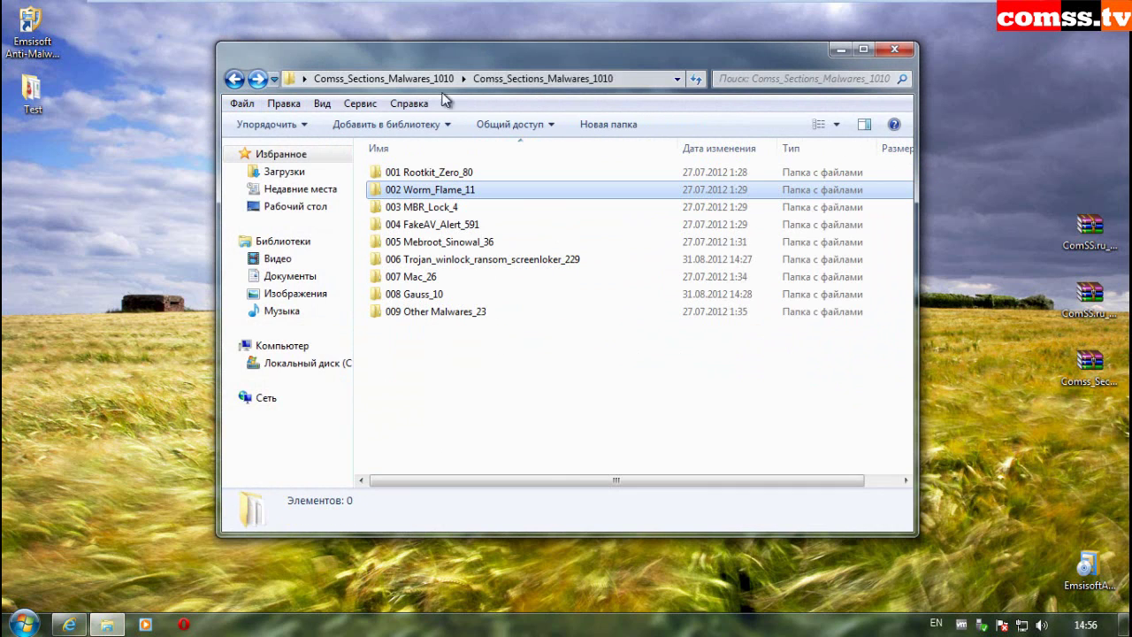
pyautogui.doubleClick(487, 210)
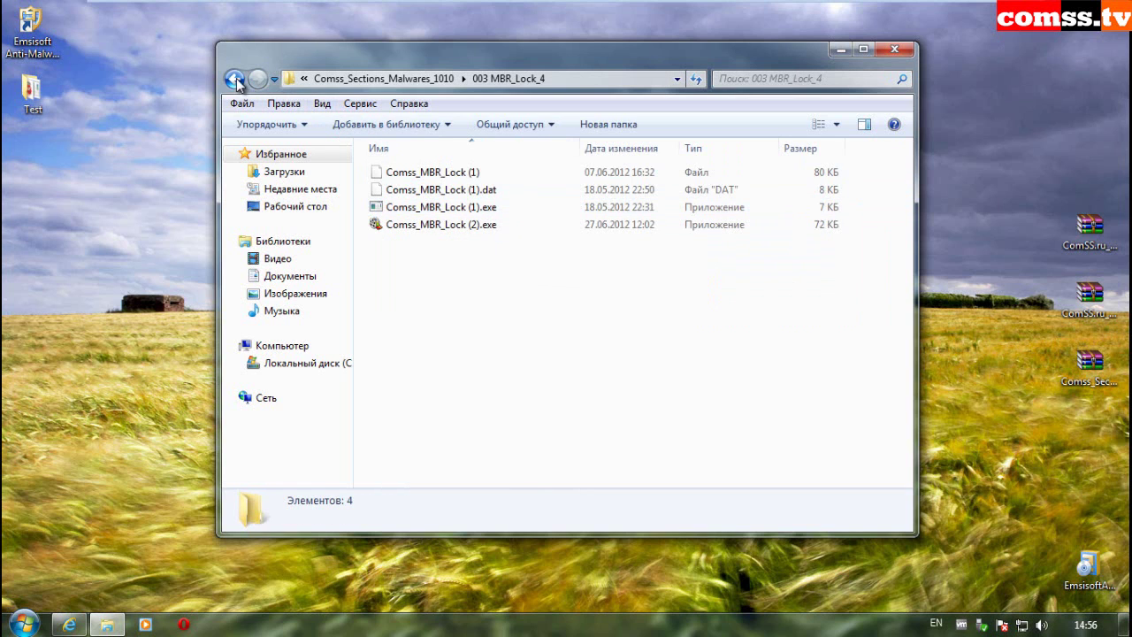
pyautogui.click(235, 79)
# Step: Inspect the contents of subfolders 004 FakeAV_Alert_591, 005 Mebroot_Sinowal_36 and 006 Trojan_winlock_ransom_screenloker_229 one after another
pyautogui.click(503, 224)
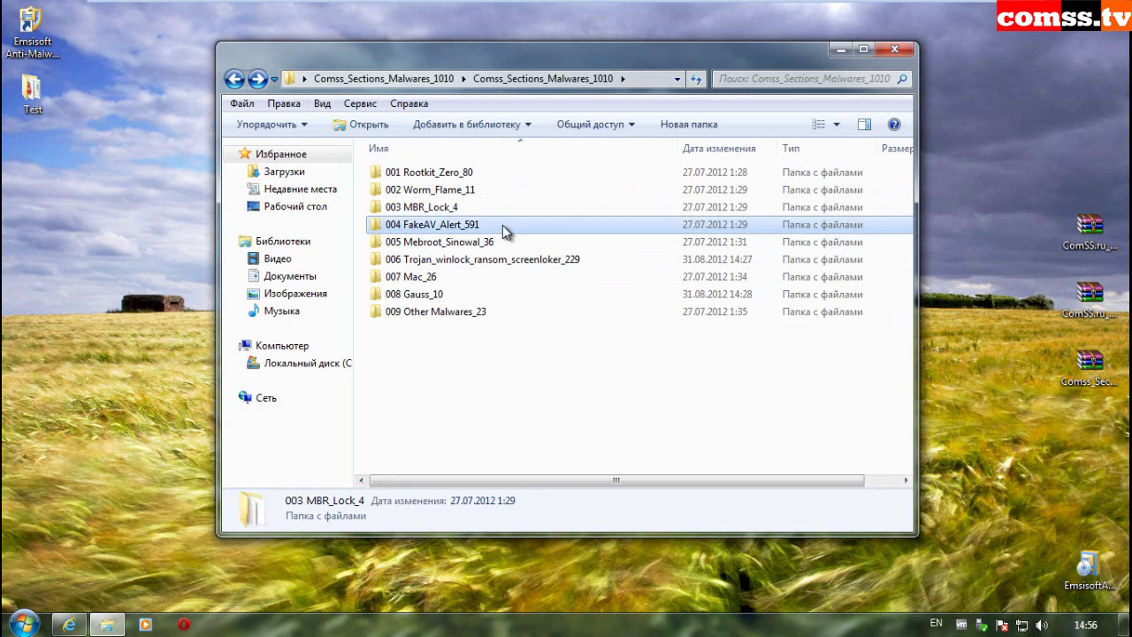
pyautogui.doubleClick(502, 225)
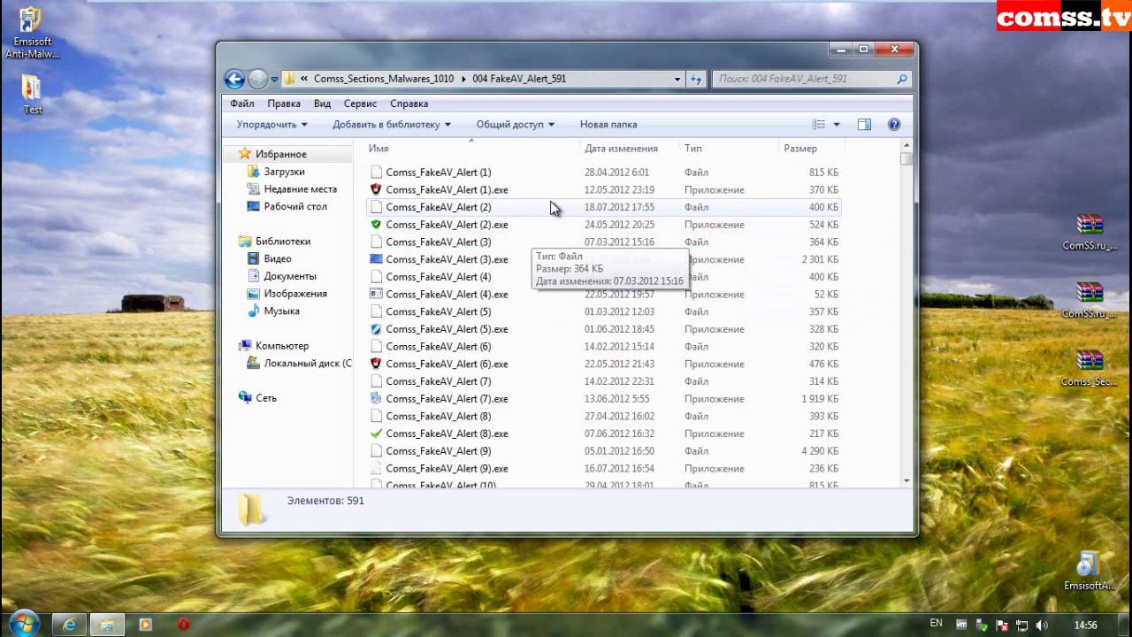
pyautogui.click(235, 79)
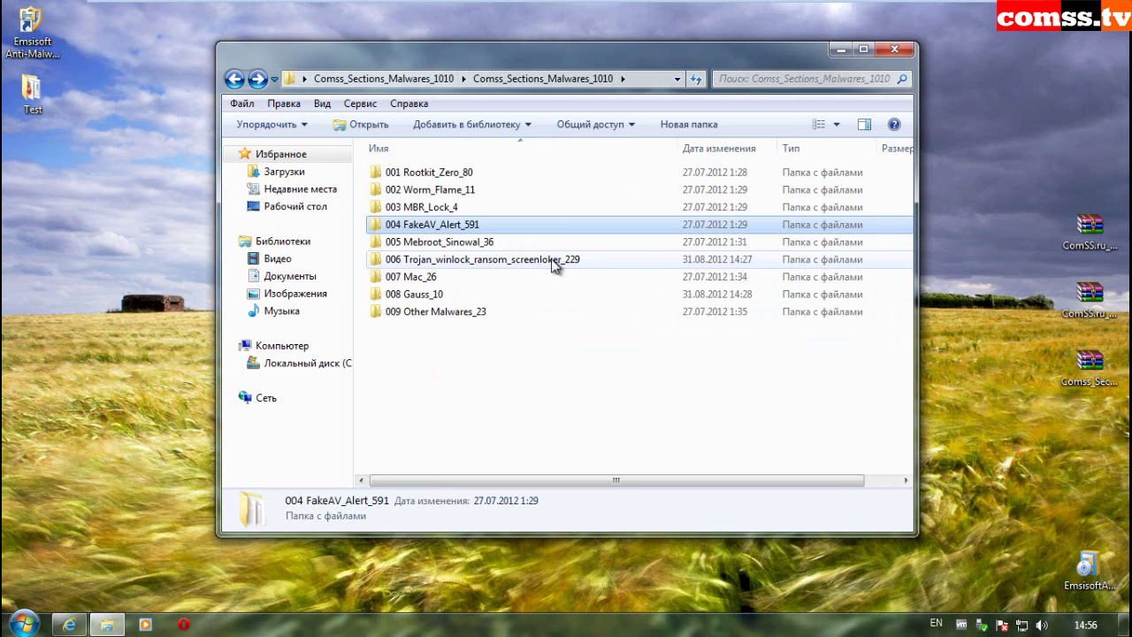
pyautogui.doubleClick(501, 244)
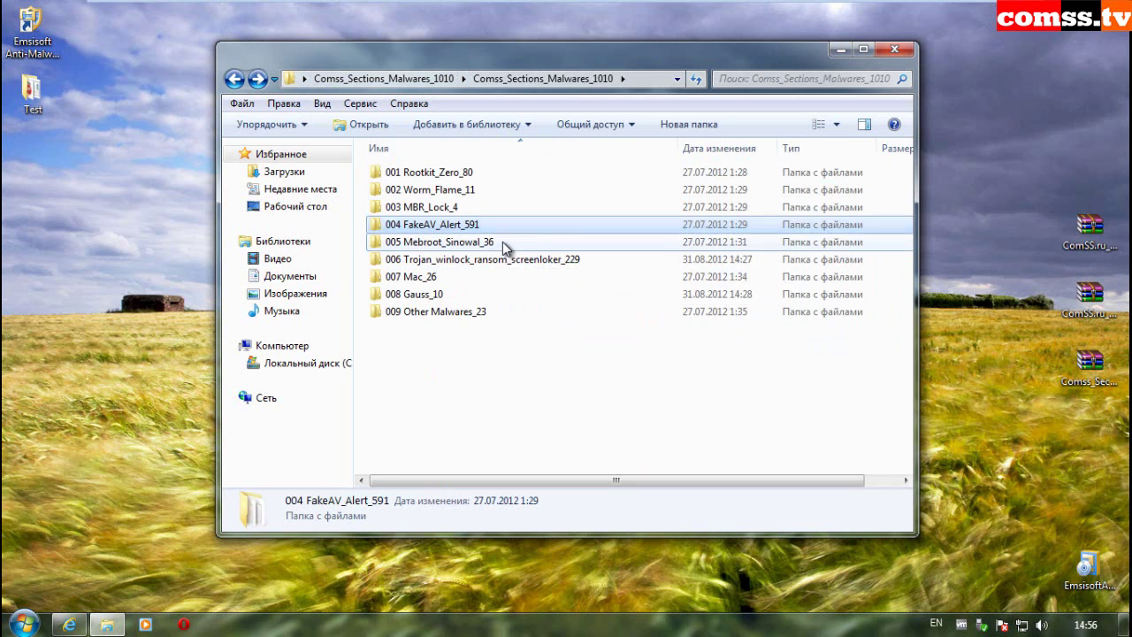
pyautogui.click(235, 79)
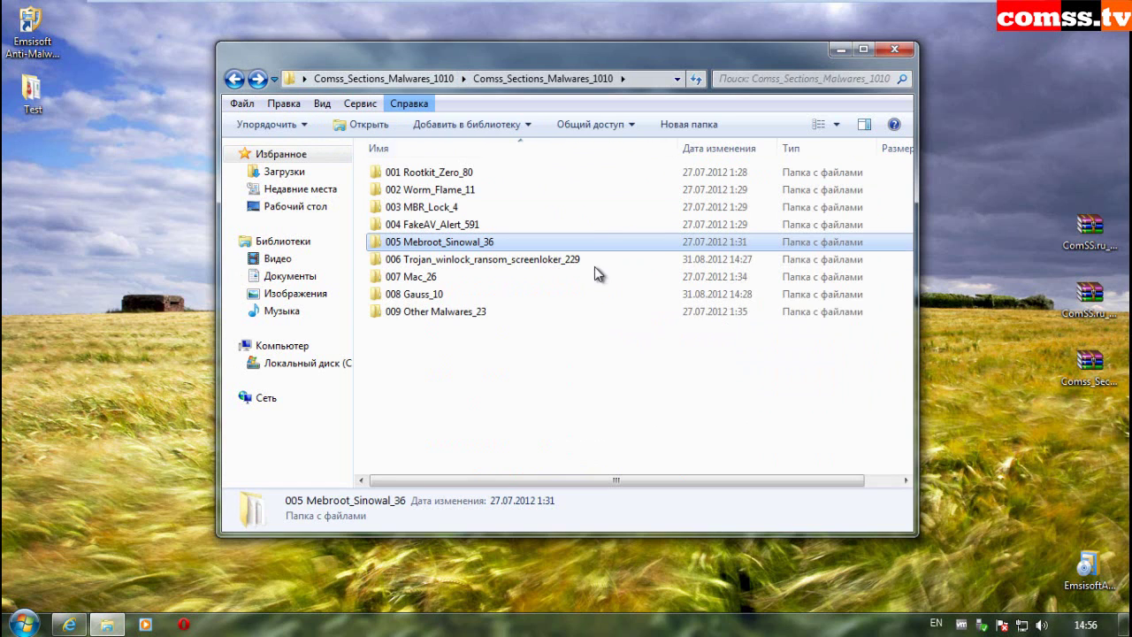
pyautogui.doubleClick(534, 260)
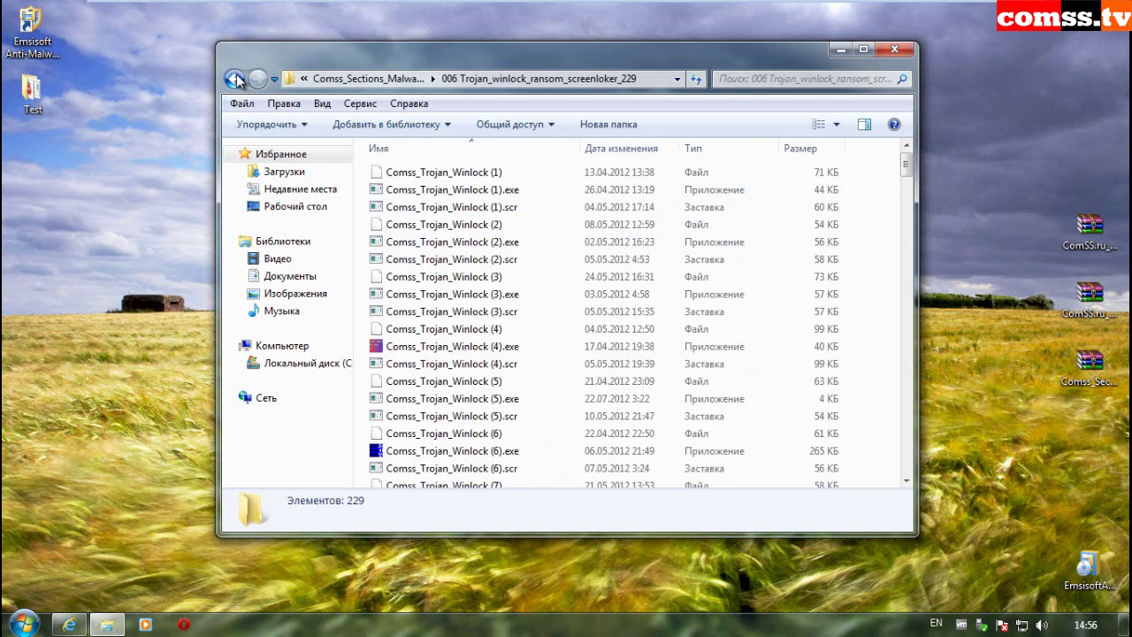
pyautogui.click(235, 79)
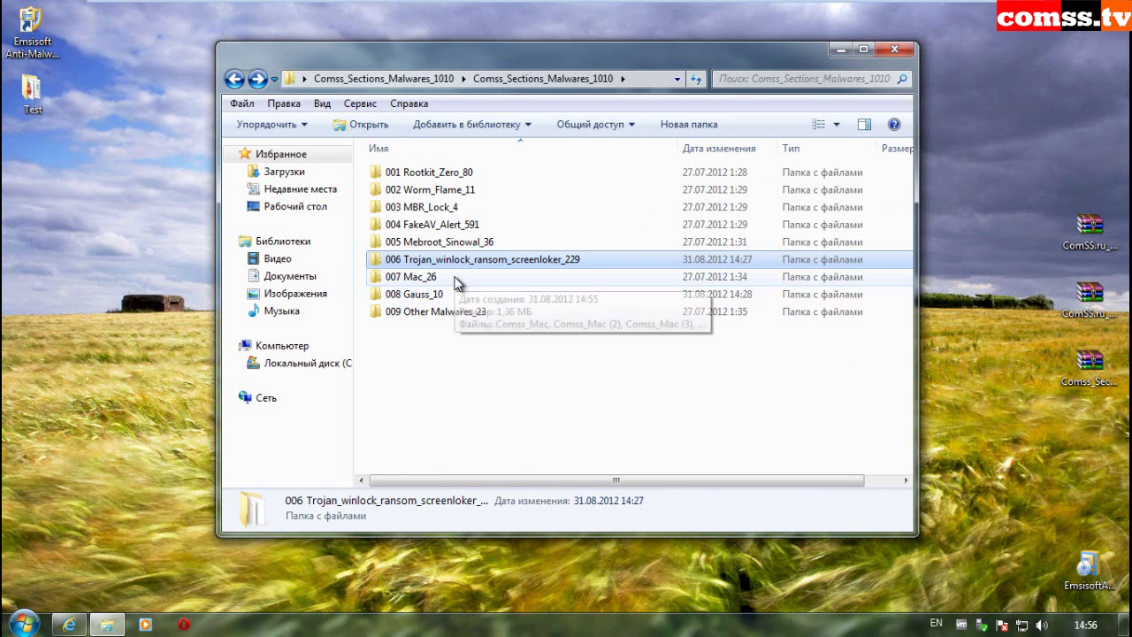
# Step: Inspect the contents of subfolders 007 Mac_26, 008 Gauss_10 and 009 Other Malwares_23, returning to the category list after each
pyautogui.doubleClick(457, 282)
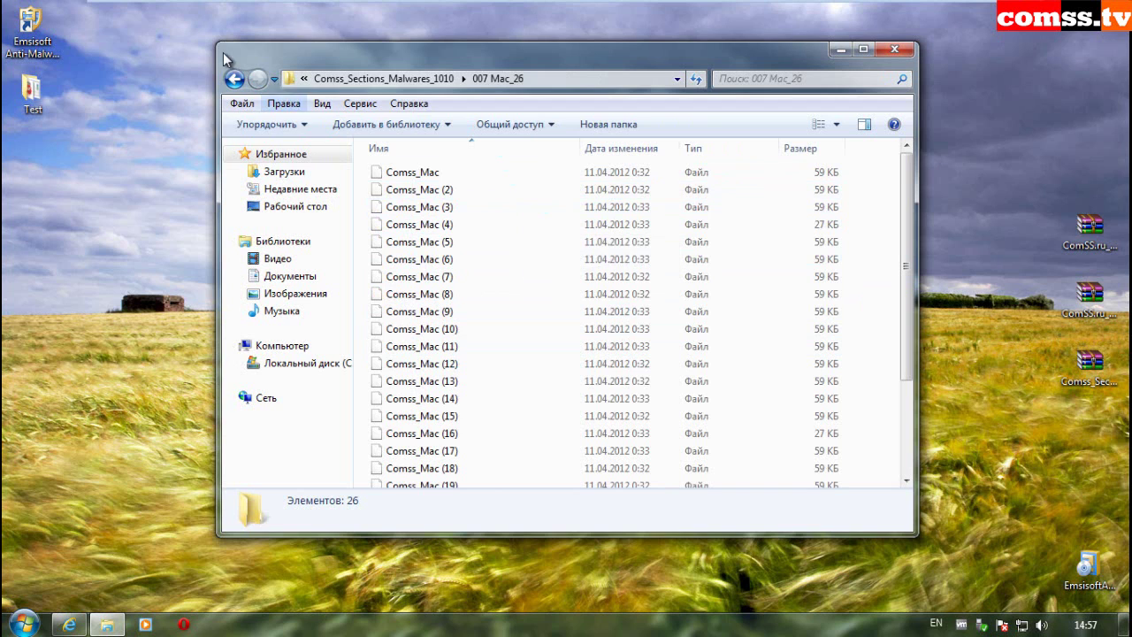
pyautogui.click(234, 79)
pyautogui.doubleClick(473, 295)
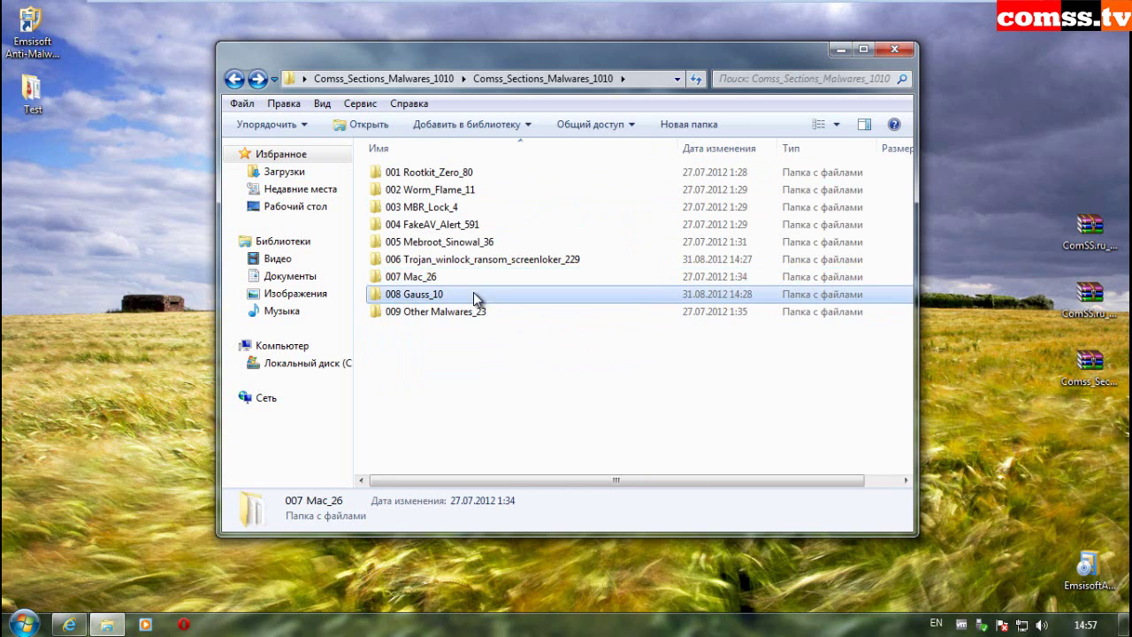
pyautogui.click(235, 78)
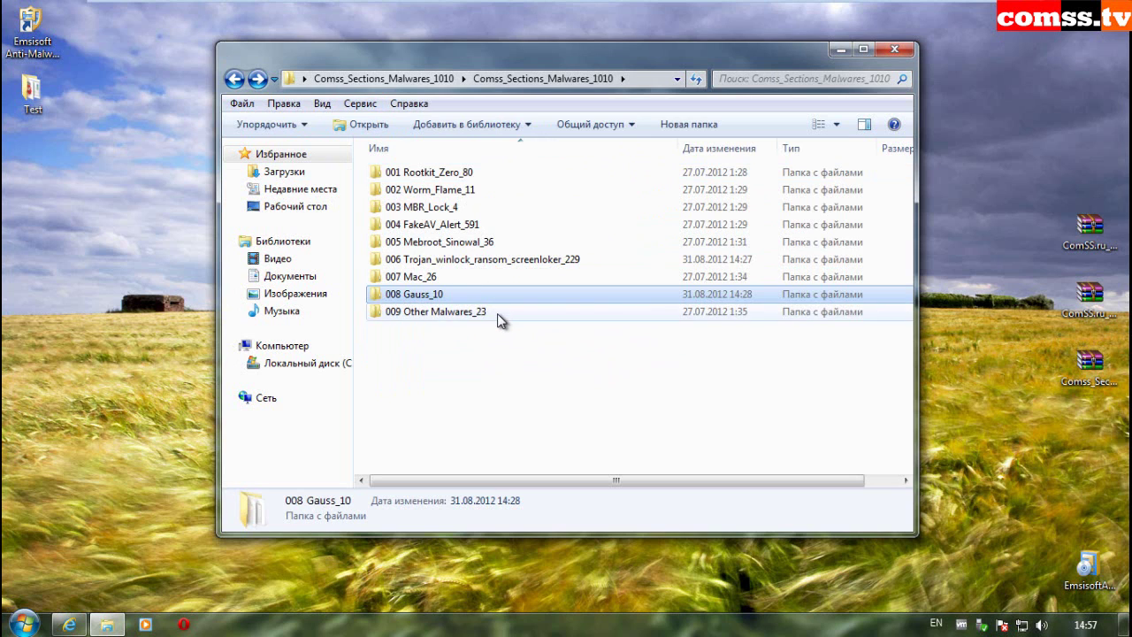
pyautogui.doubleClick(496, 313)
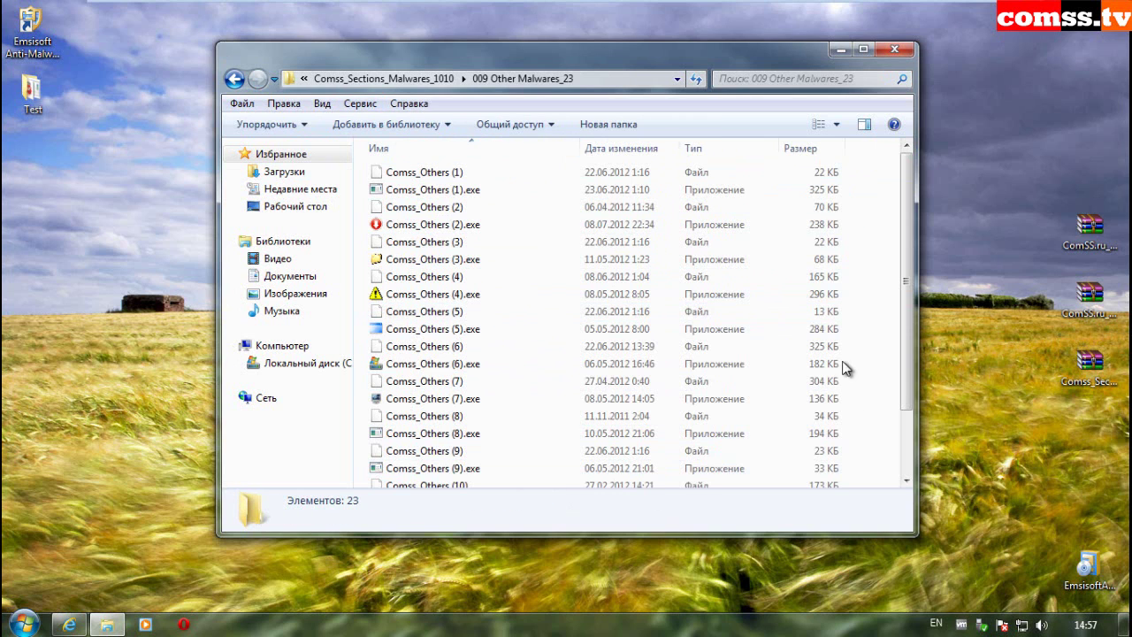
pyautogui.click(234, 78)
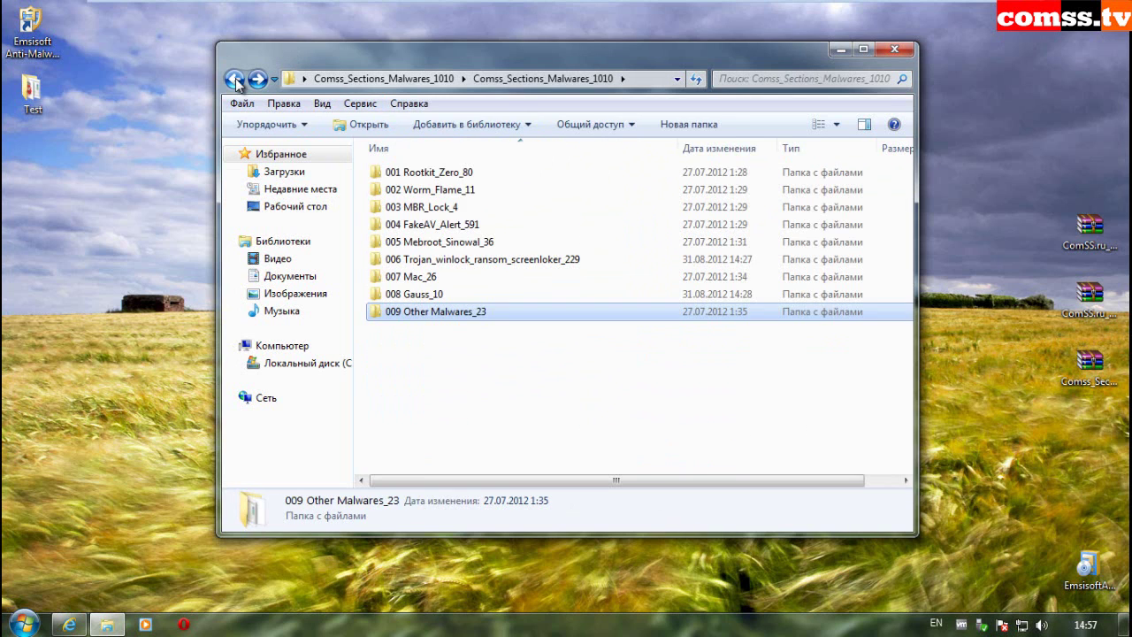
# Step: Check the properties of the inner Comss_Sections_Malwares_1010 folder for its size and file count, and return to the desktop
pyautogui.click(234, 79)
pyautogui.rightClick(438, 174)
pyautogui.click(491, 534)
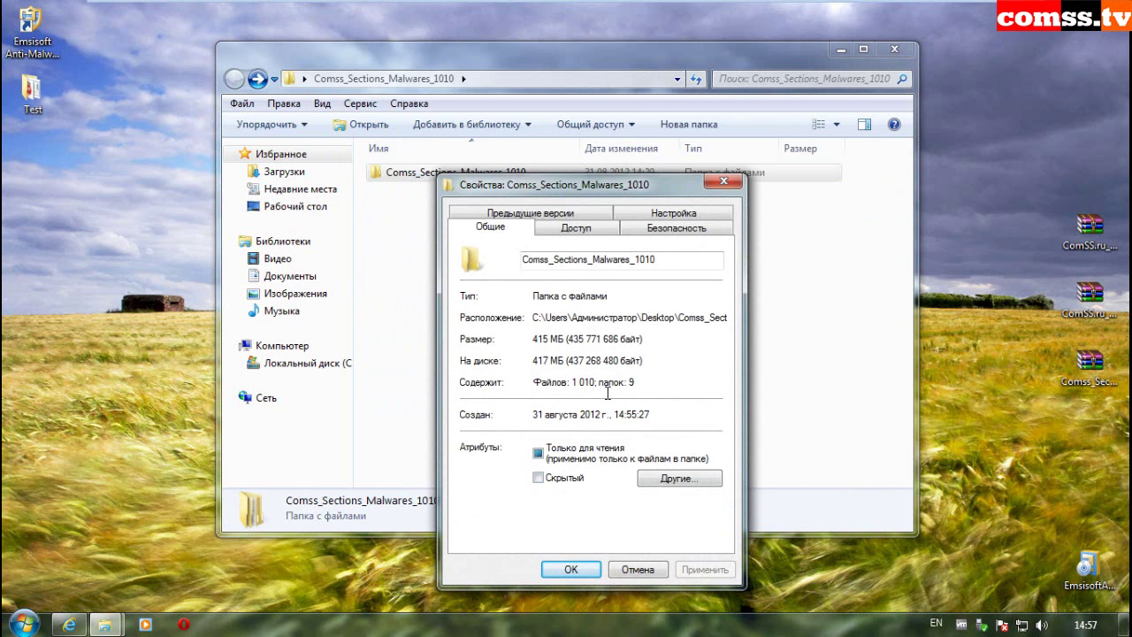
pyautogui.press('super+d')
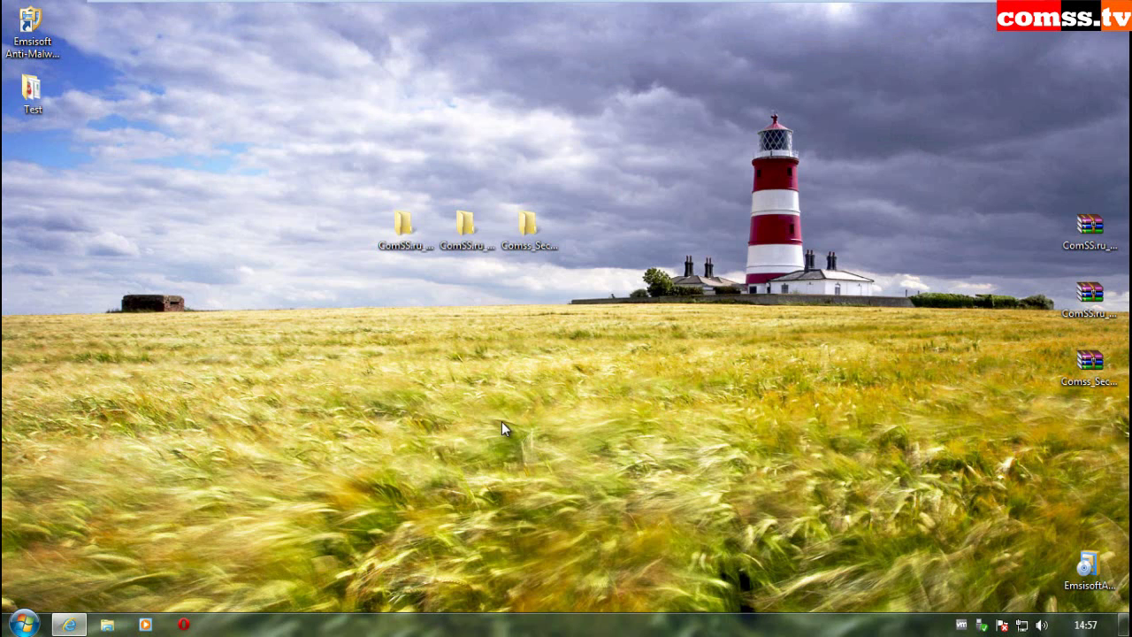
# Step: Launch Emsisoft Anti-Malware, run an online update and return to the security center
pyautogui.doubleClick(32, 27)
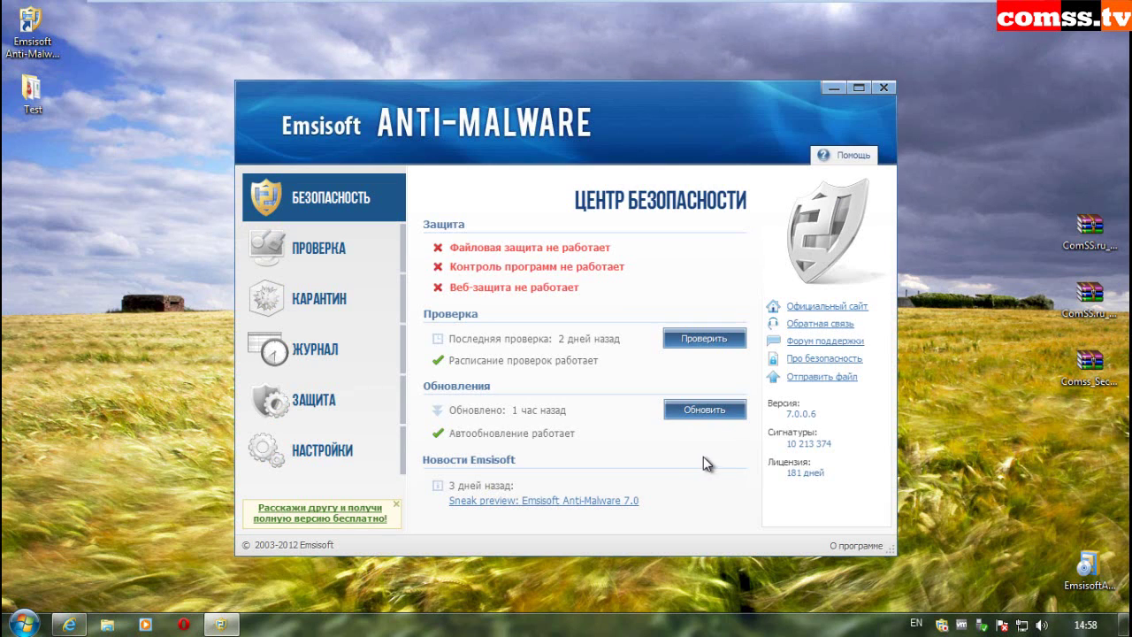
pyautogui.click(698, 406)
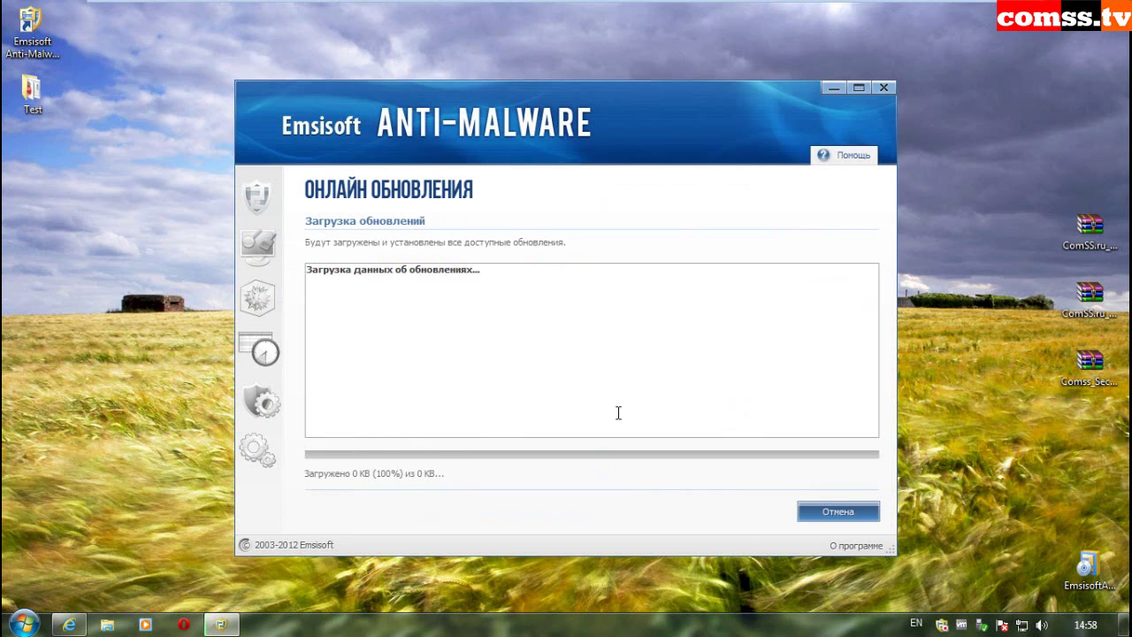
pyautogui.click(320, 512)
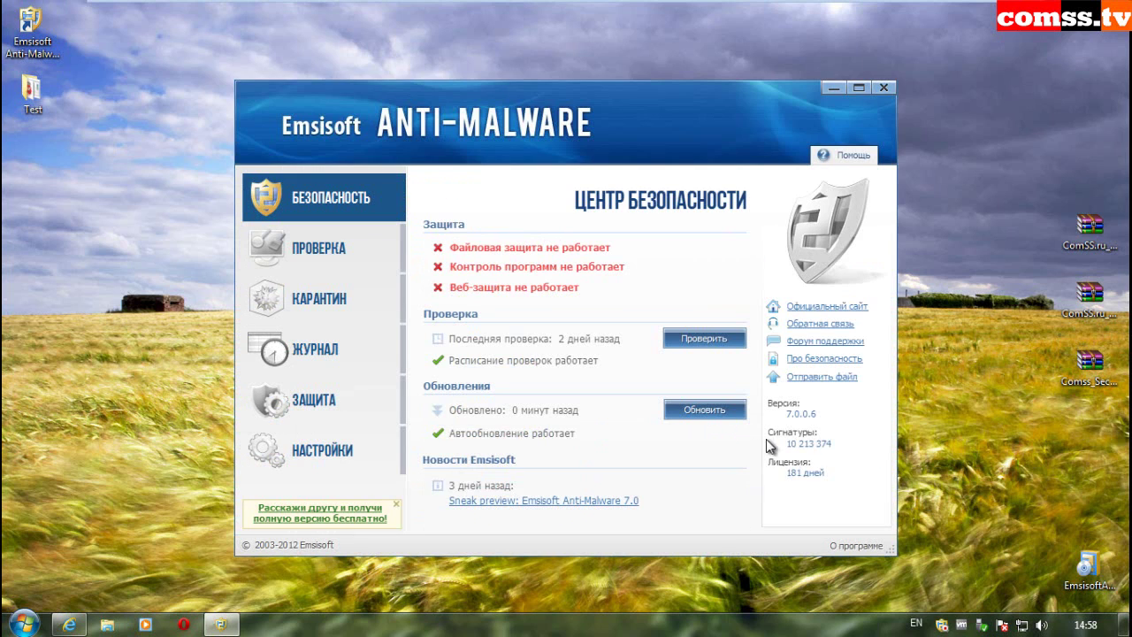
# Step: Check the version and signature details in the security center and open the protection settings at the application rules
pyautogui.moveTo(817, 419)
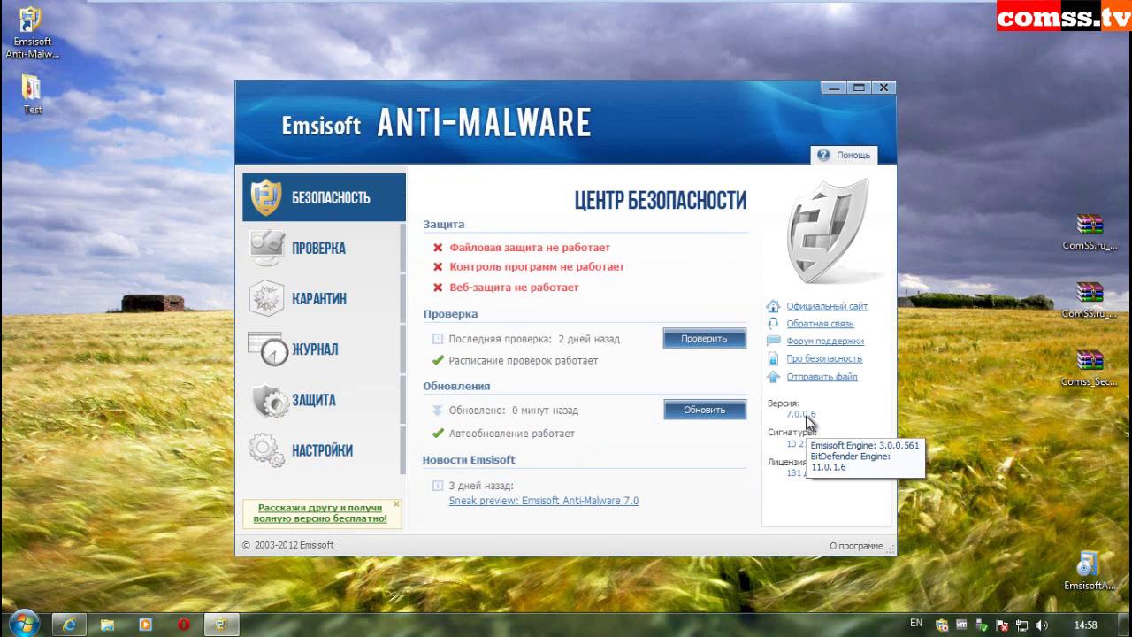
pyautogui.moveTo(815, 451)
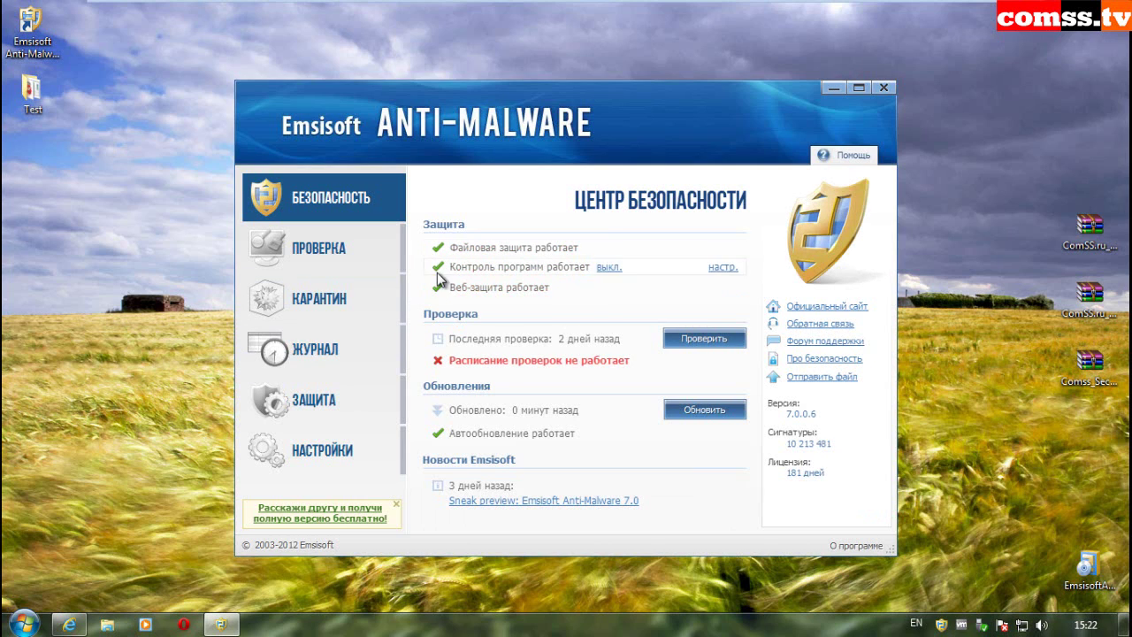
pyautogui.moveTo(556, 267)
pyautogui.click(314, 400)
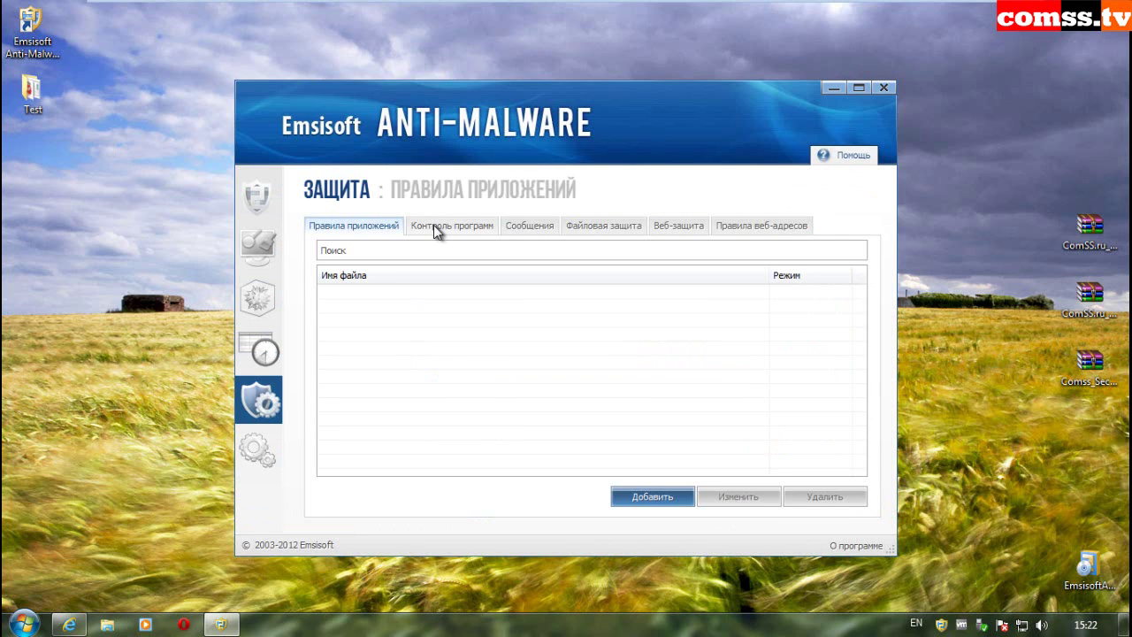
# Step: Review the protection settings for program control, messages, file protection, web protection and web address rules, including the file protection's threat actions
pyautogui.click(438, 225)
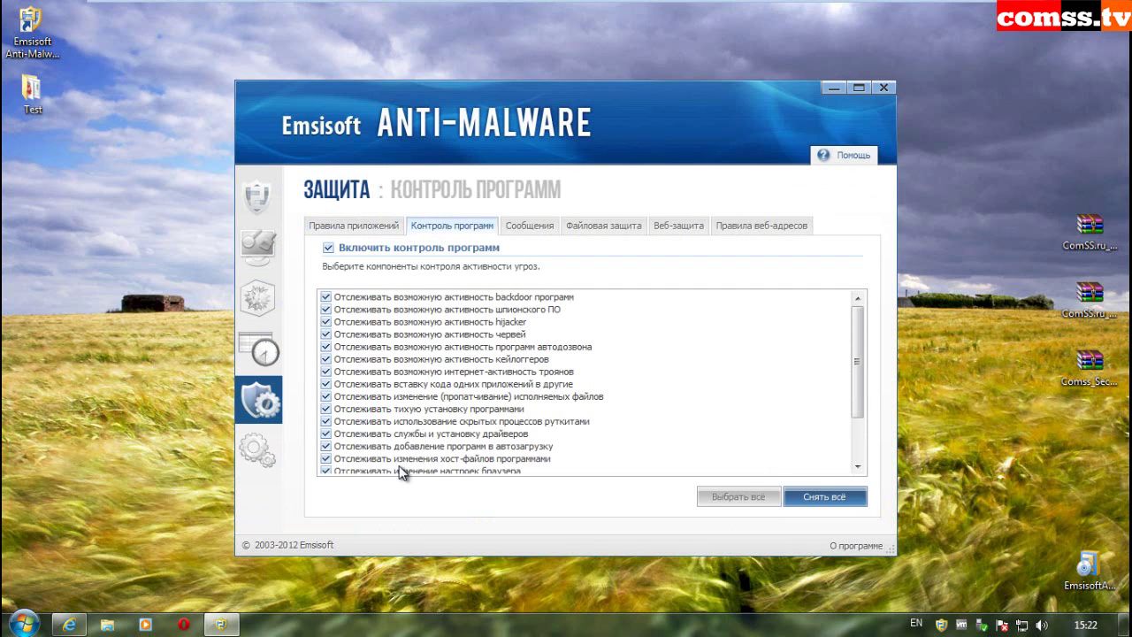
pyautogui.click(542, 227)
pyautogui.click(606, 227)
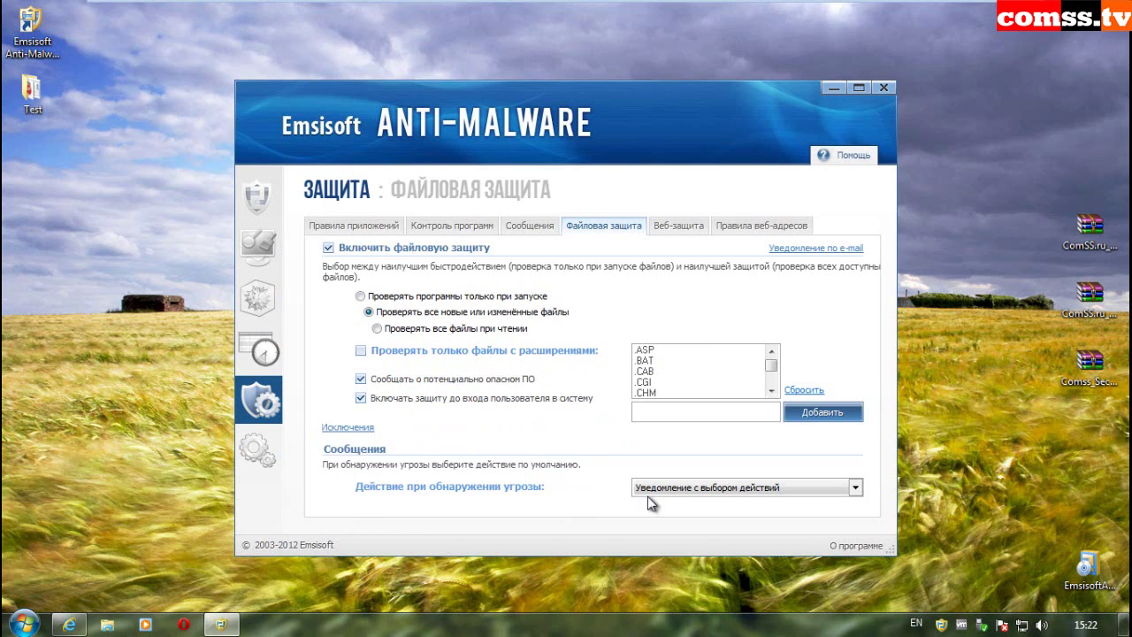
pyautogui.click(855, 489)
pyautogui.click(784, 524)
pyautogui.click(690, 223)
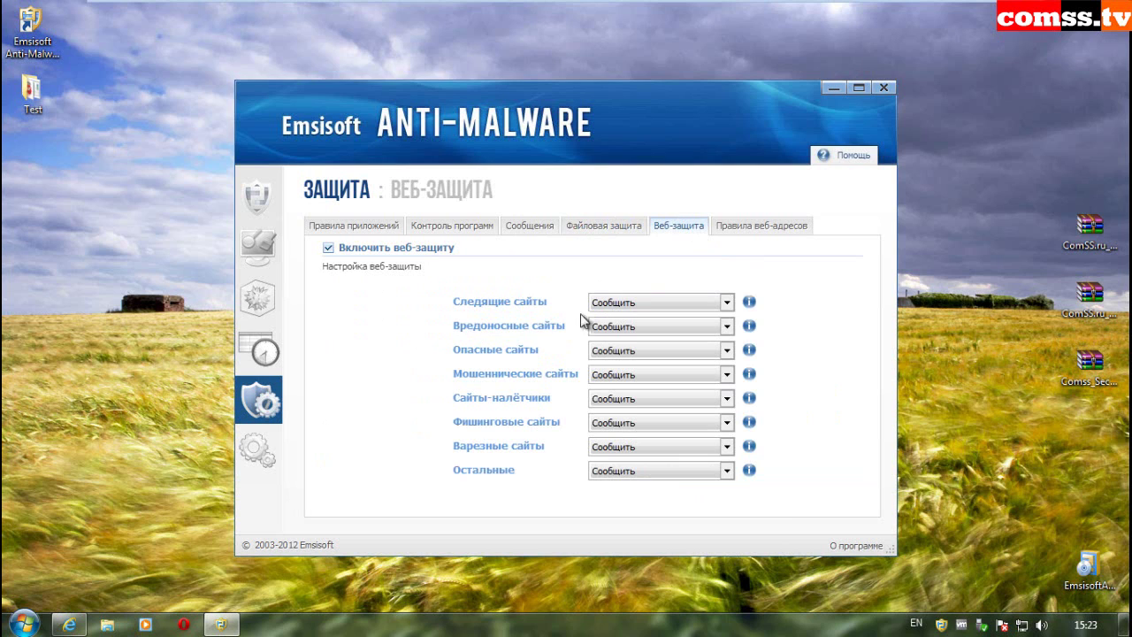
pyautogui.click(749, 225)
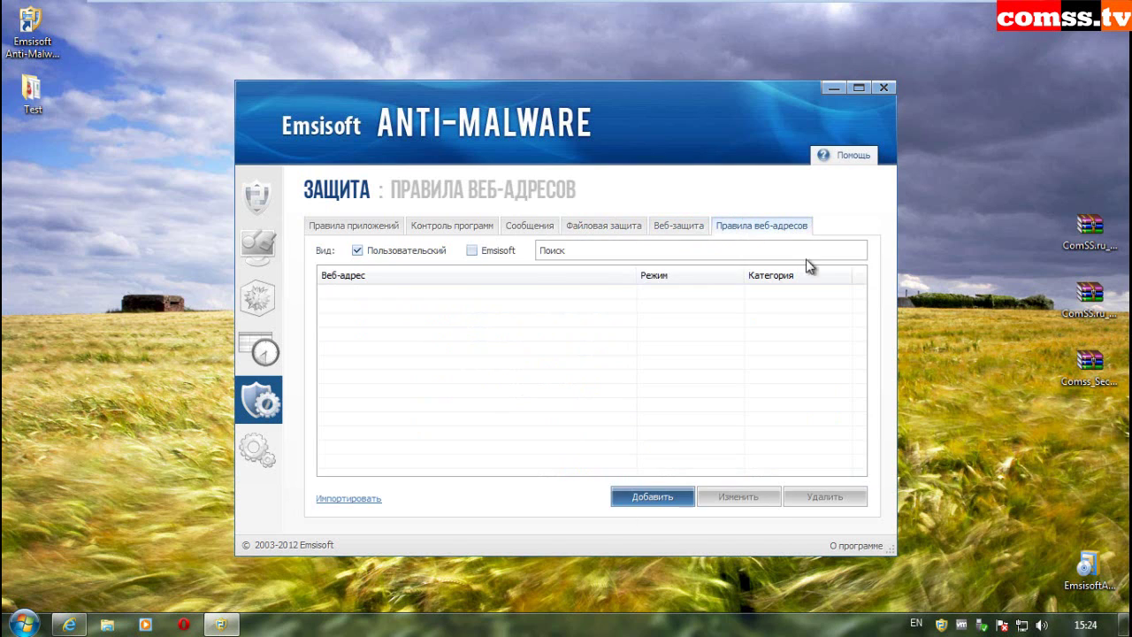
pyautogui.click(257, 449)
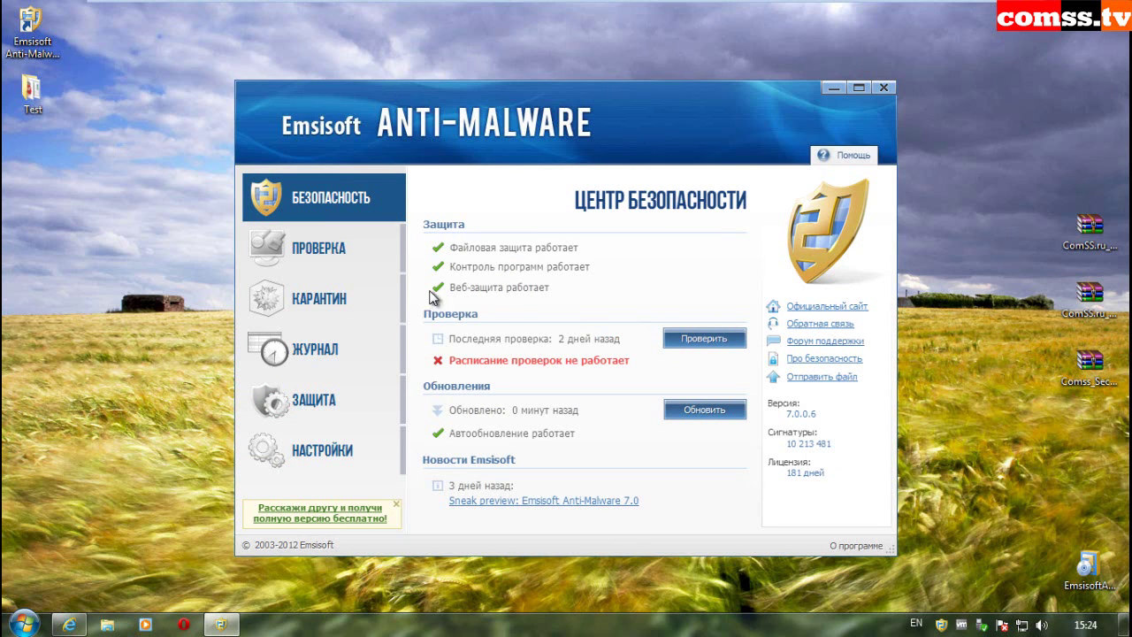
# Step: Choose the custom scan type (Выборочная) and keep Только отчёт as the action after scanning
pyautogui.click(704, 337)
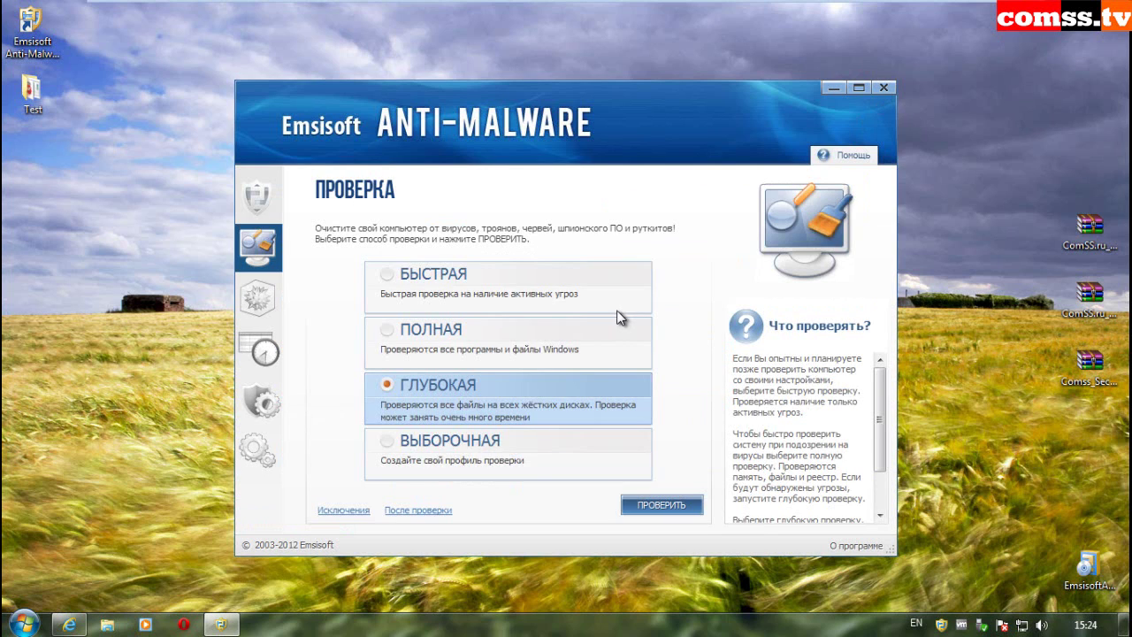
pyautogui.click(444, 442)
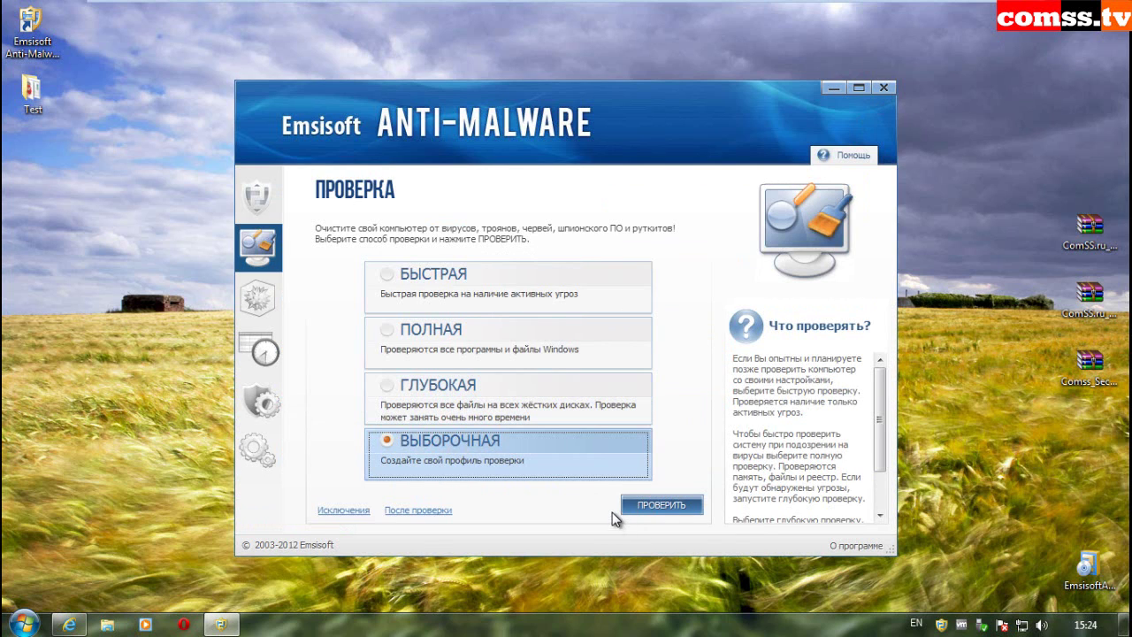
pyautogui.click(350, 511)
pyautogui.click(432, 510)
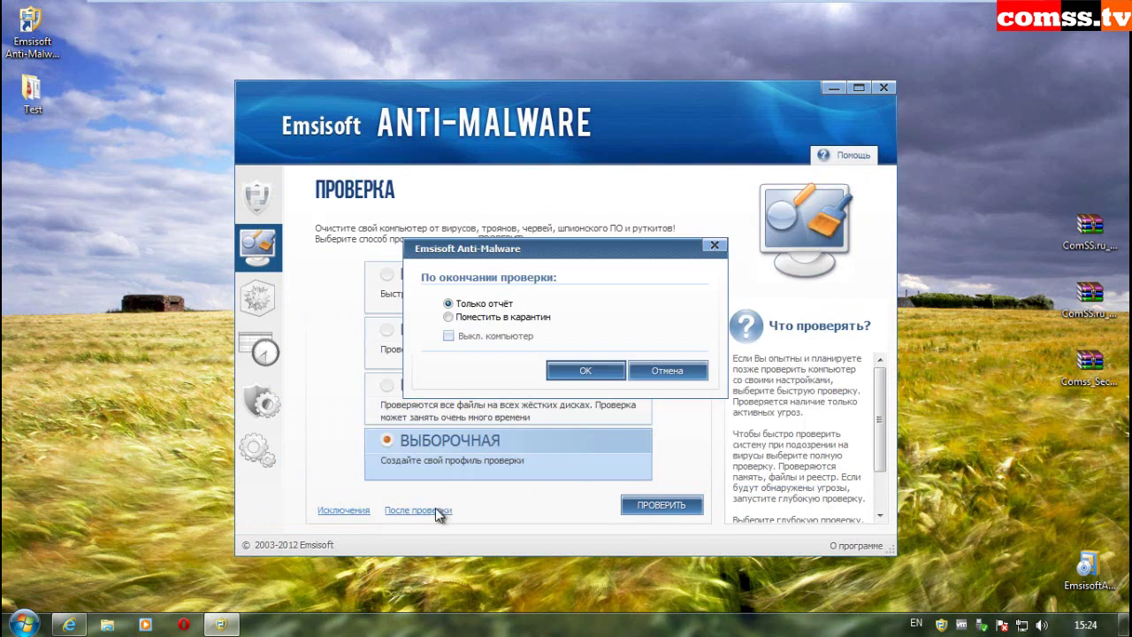
pyautogui.click(586, 371)
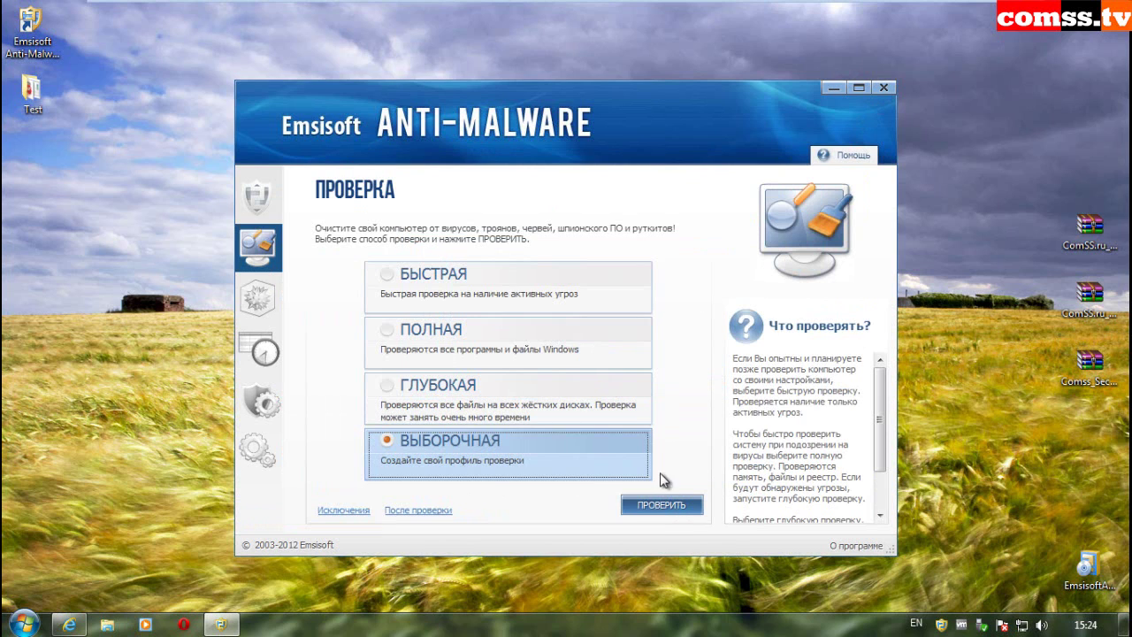
# Step: Replace C:\ with the desktop folder ComSS.ru_EXE_32_463_29_08_2012 as the custom scan target
pyautogui.click(662, 504)
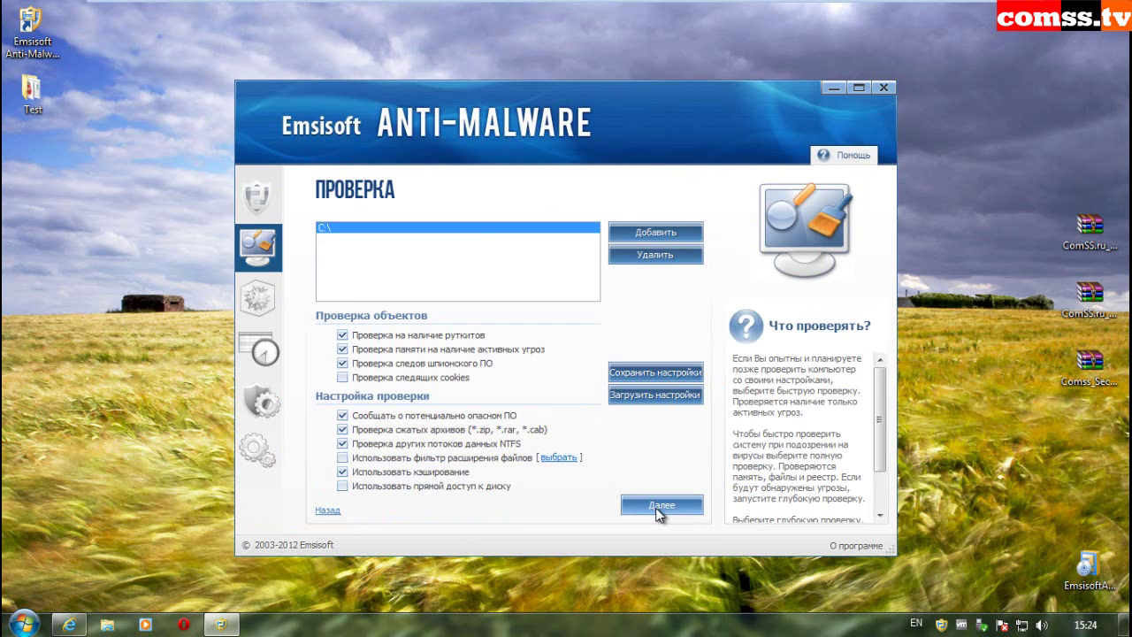
pyautogui.click(674, 256)
pyautogui.click(674, 231)
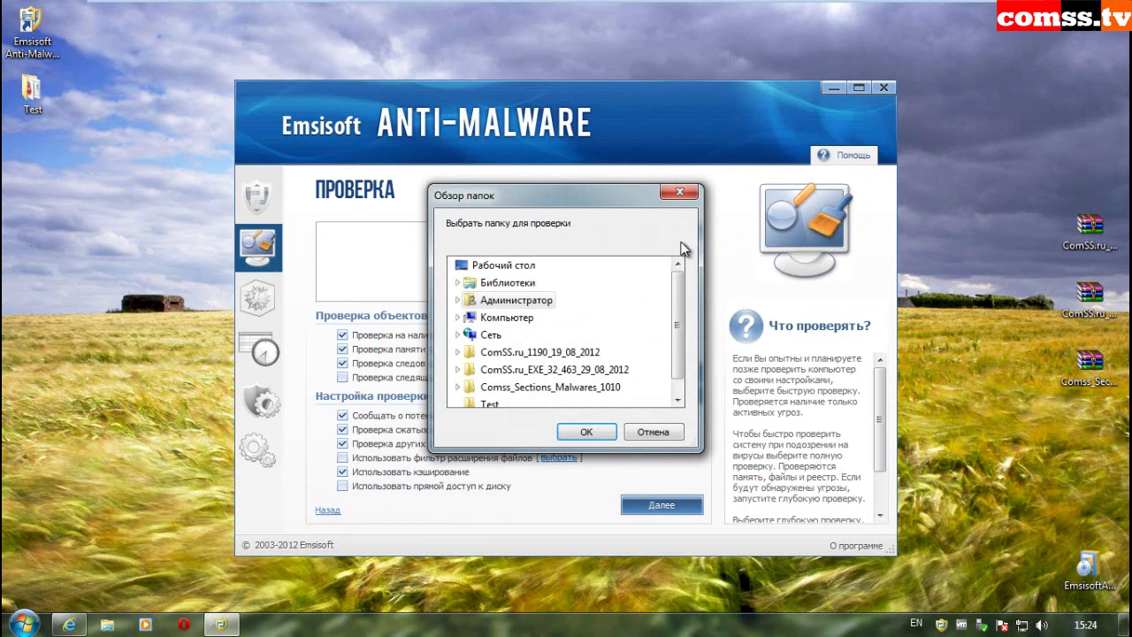
pyautogui.click(588, 371)
pyautogui.click(585, 432)
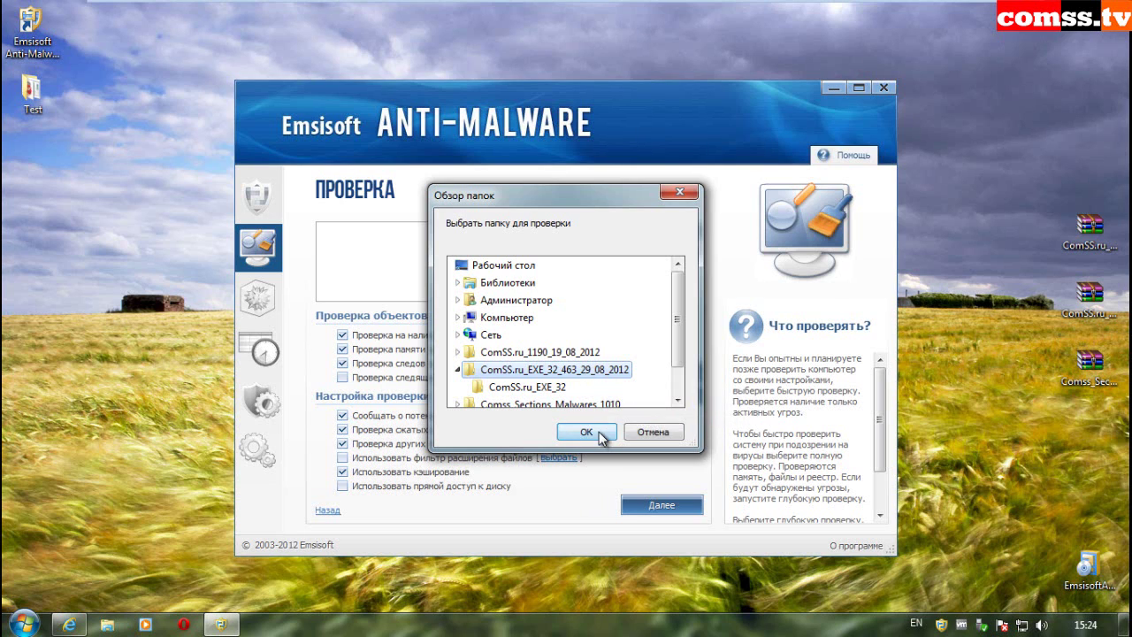
# Step: Enable tracking cookie checks and direct disk access, disable caching, and run the scan
pyautogui.click(368, 467)
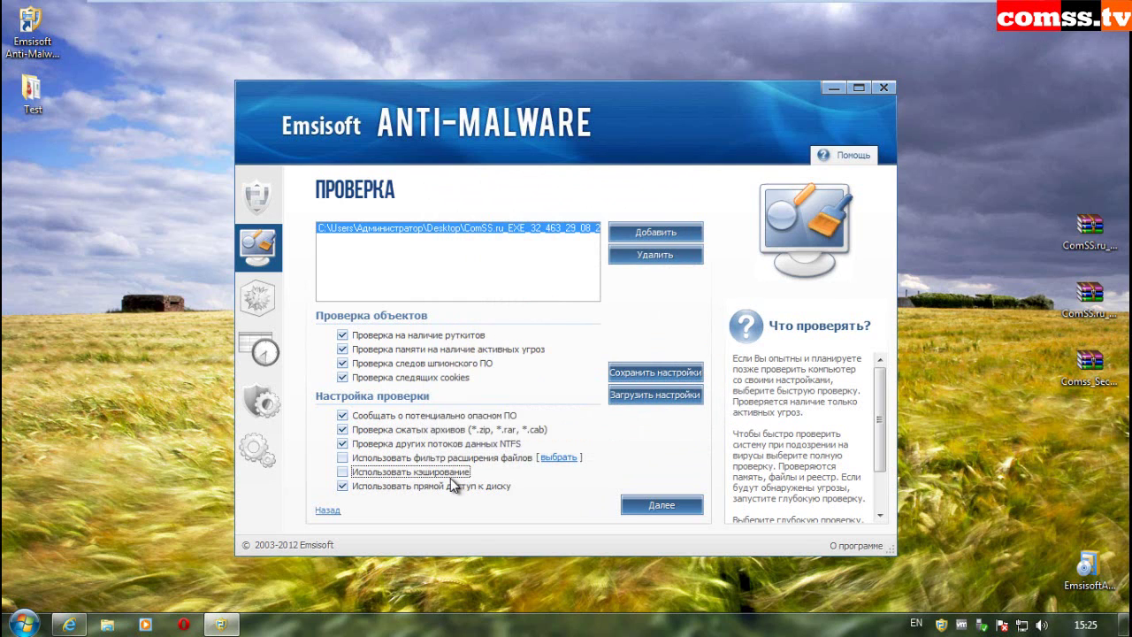
pyautogui.click(674, 507)
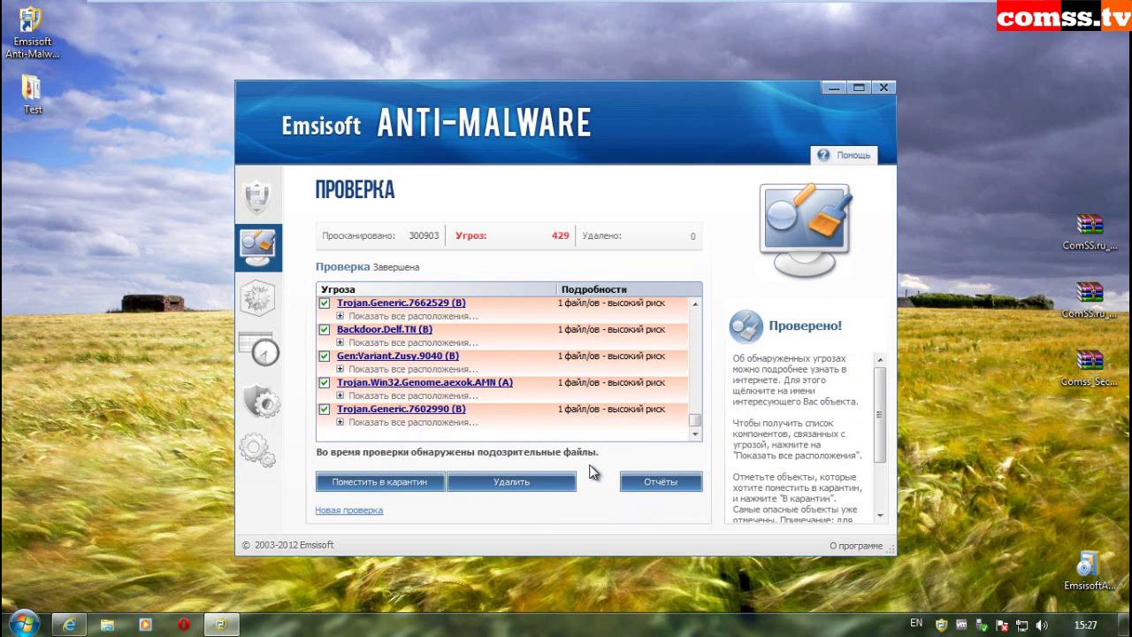
# Step: Look through the threats detected in the ComSS.ru_EXE_32_463_29_08_2012 folder and delete all selected objects
pyautogui.doubleClick(269, 136)
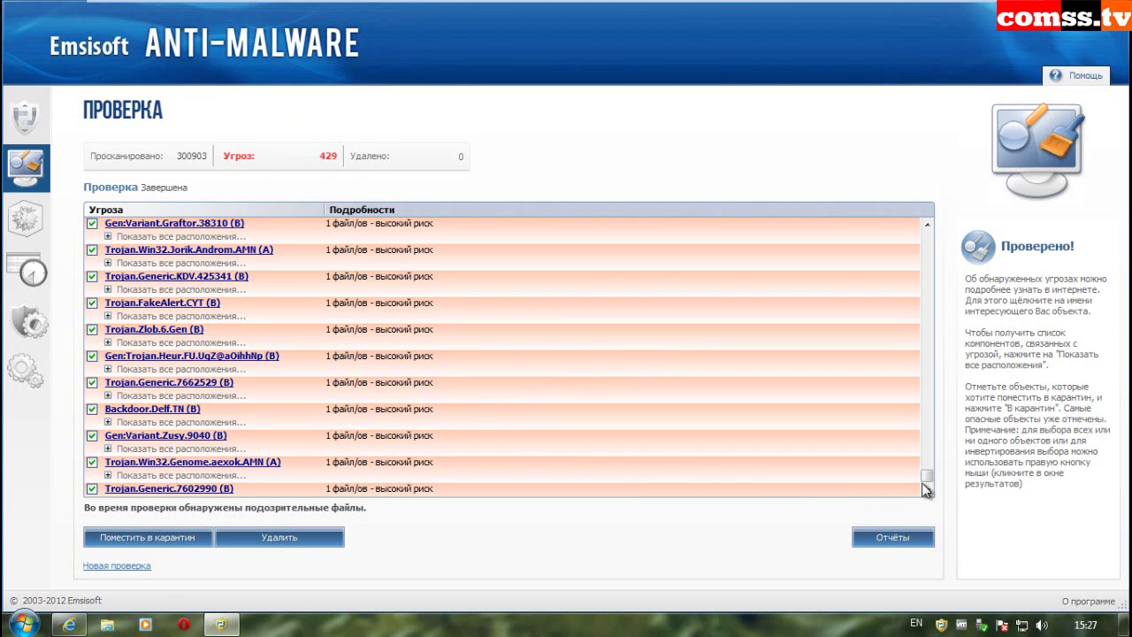
pyautogui.moveTo(927, 475); pyautogui.dragTo(925, 407)
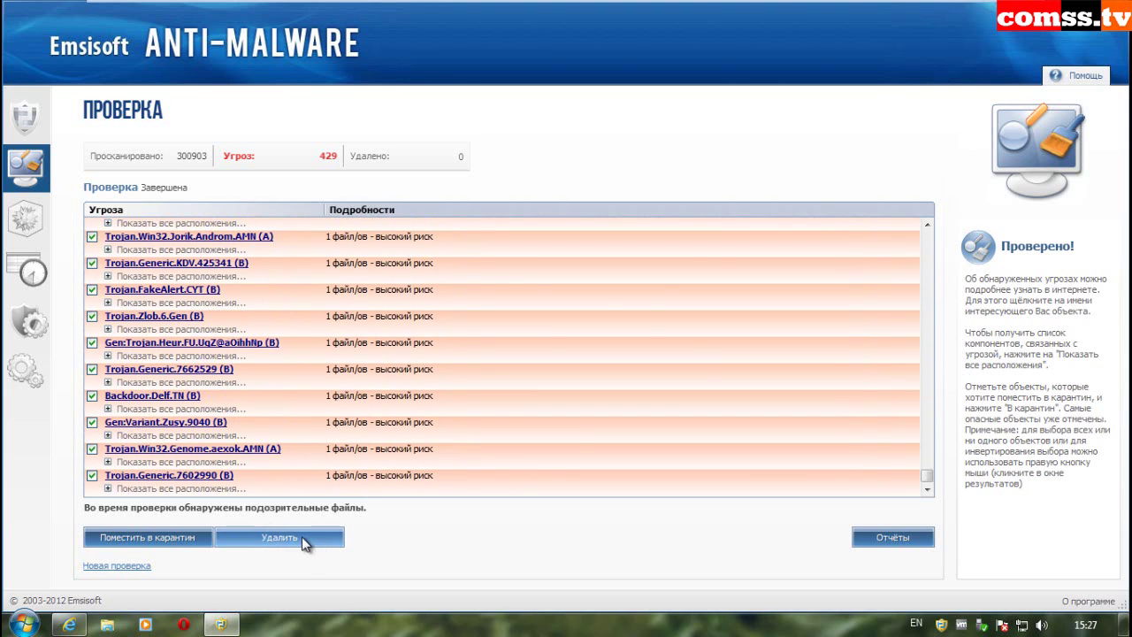
pyautogui.click(300, 536)
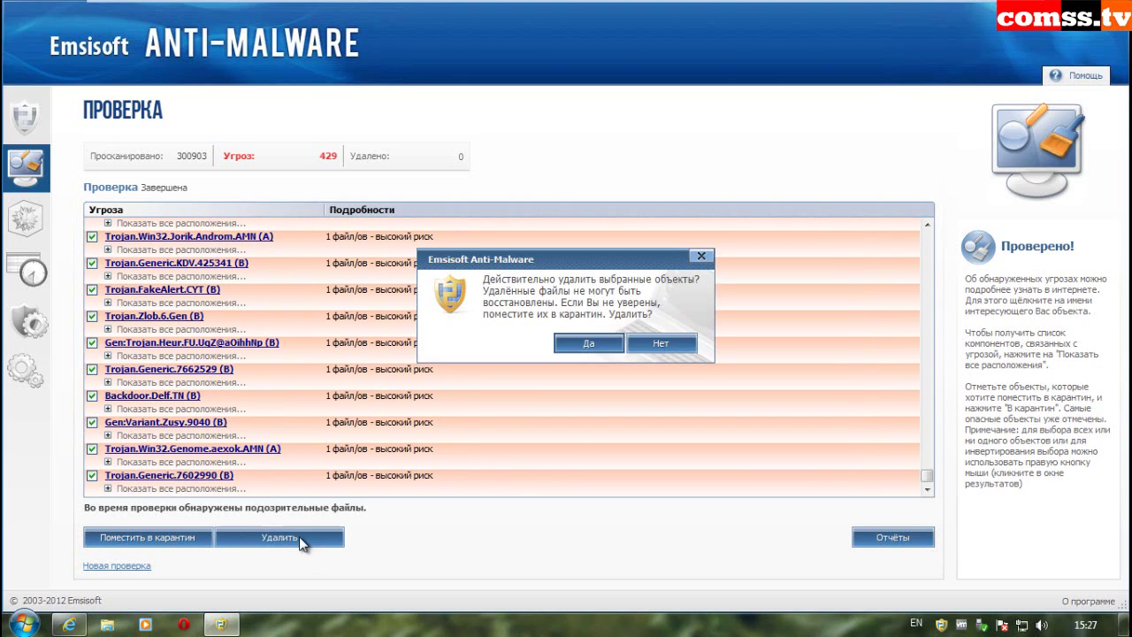
pyautogui.click(588, 343)
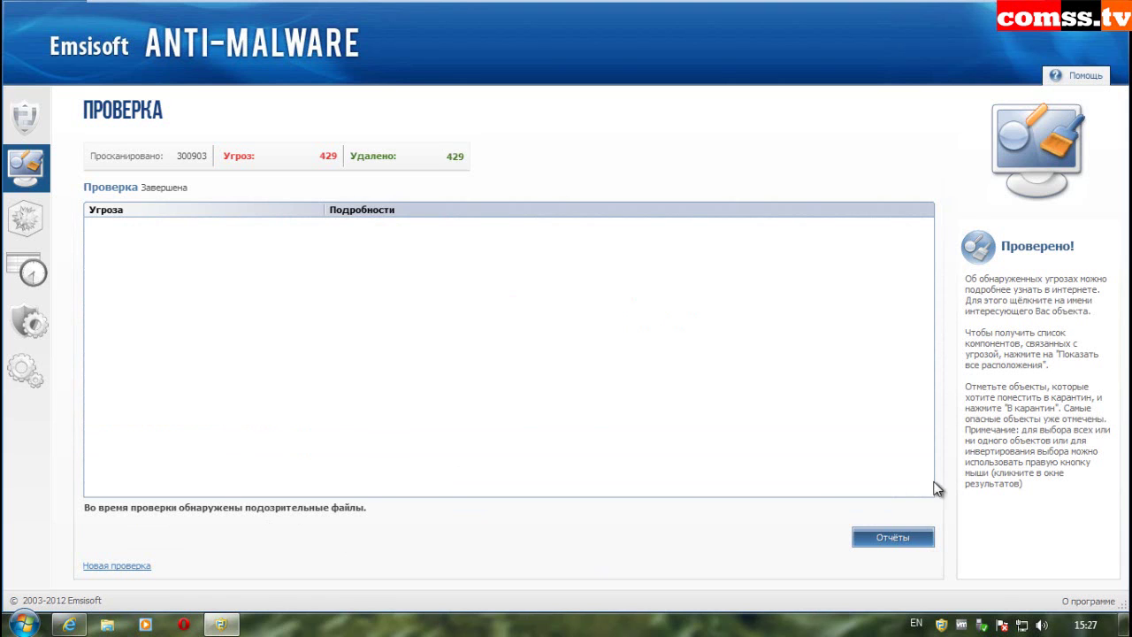
# Step: Minimize the scanner and check the desktop folder ComSS.ru_EXE_32_463_29_08_2012's properties for its remaining files
pyautogui.click(1101, 10)
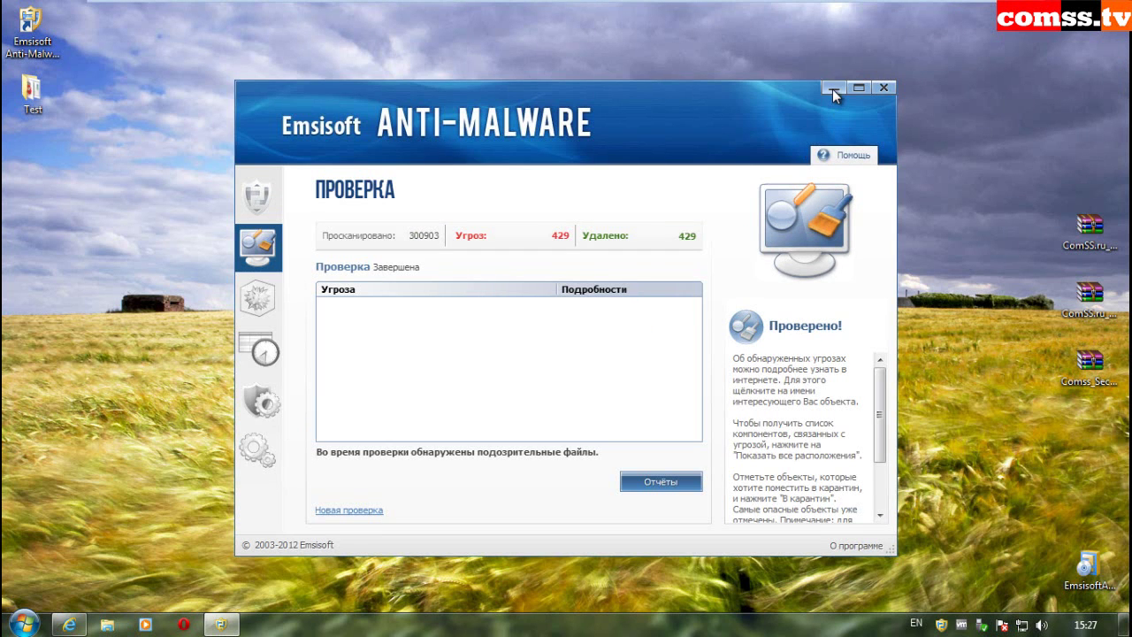
pyautogui.click(832, 89)
pyautogui.rightClick(402, 230)
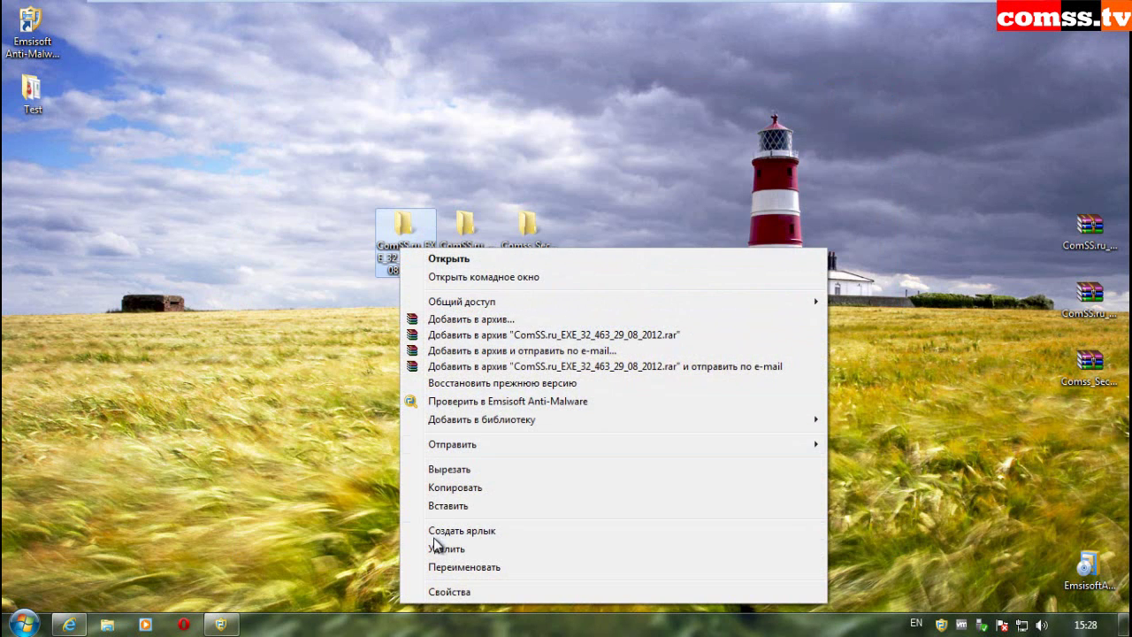
pyautogui.click(449, 590)
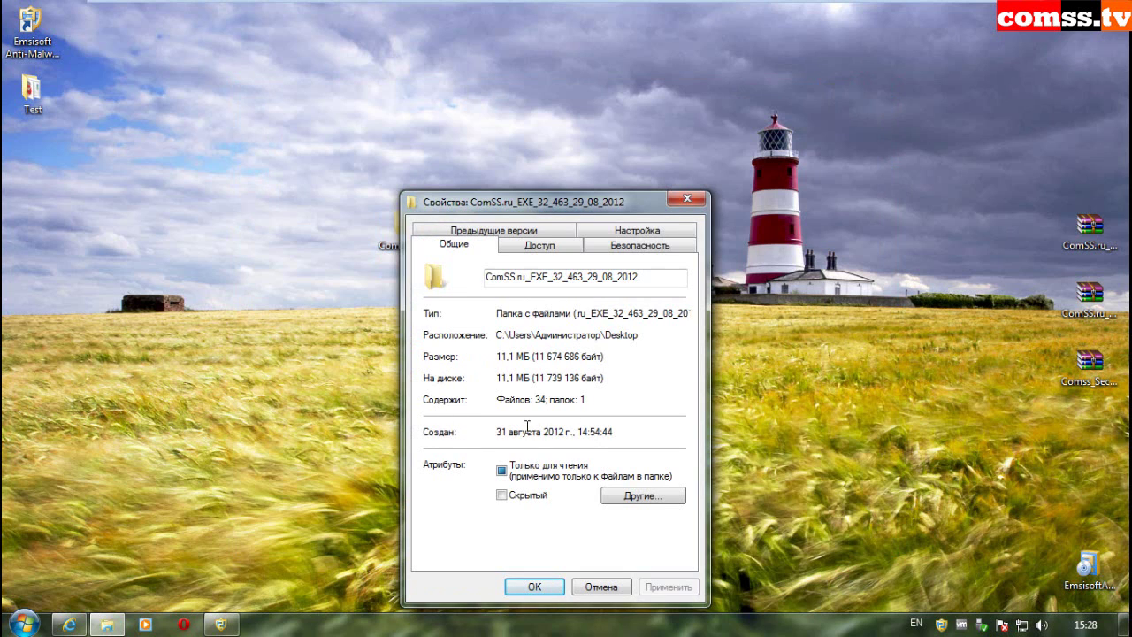
pyautogui.press('Escape')
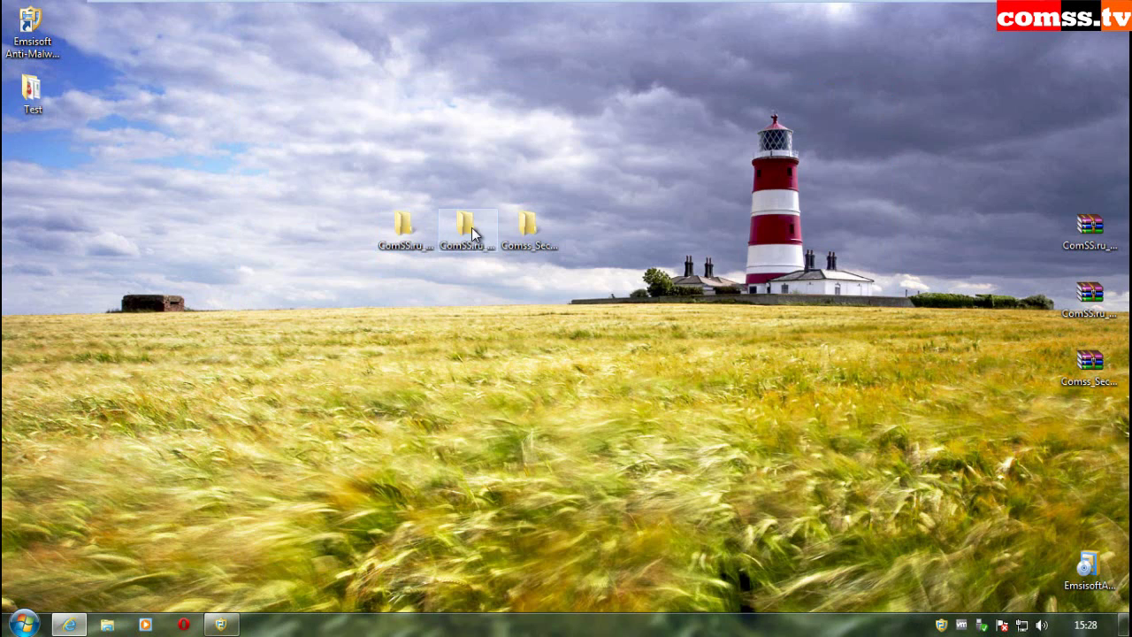
# Step: Run a new custom scan on the desktop folder ComSS.ru_1190_19_08_2012 with the same scan options
pyautogui.click(468, 229)
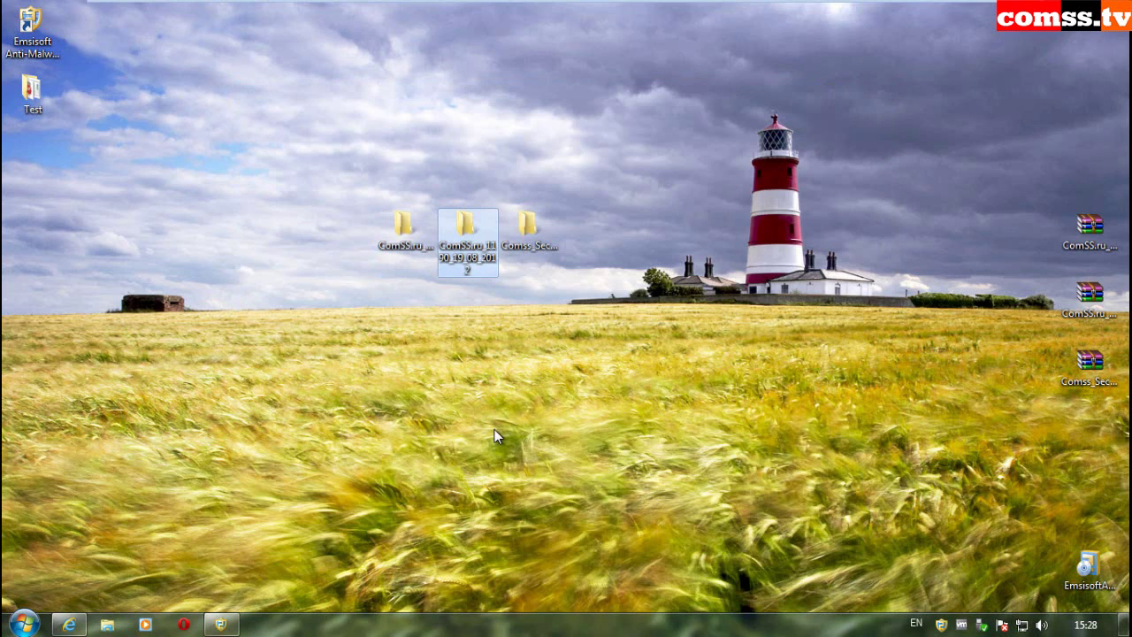
pyautogui.click(222, 625)
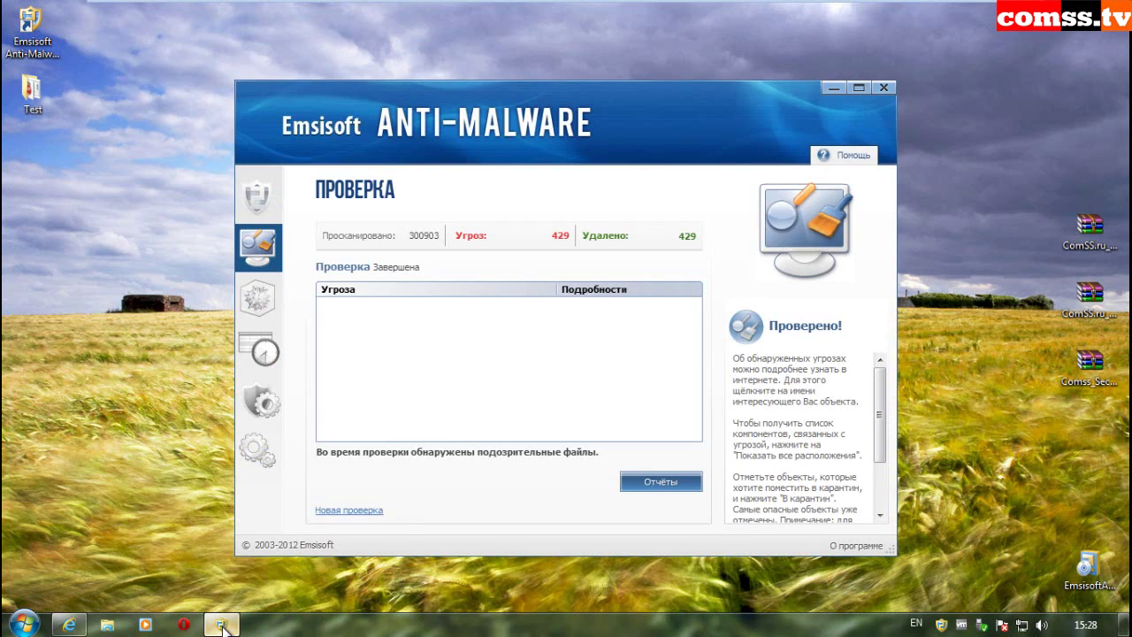
pyautogui.click(353, 509)
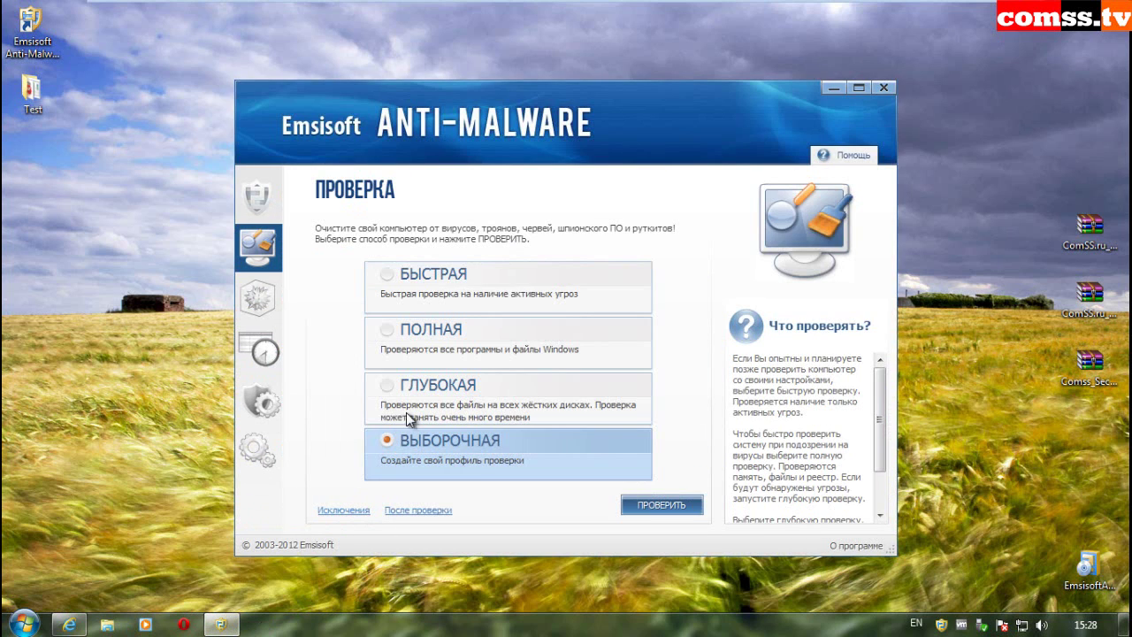
pyautogui.click(659, 504)
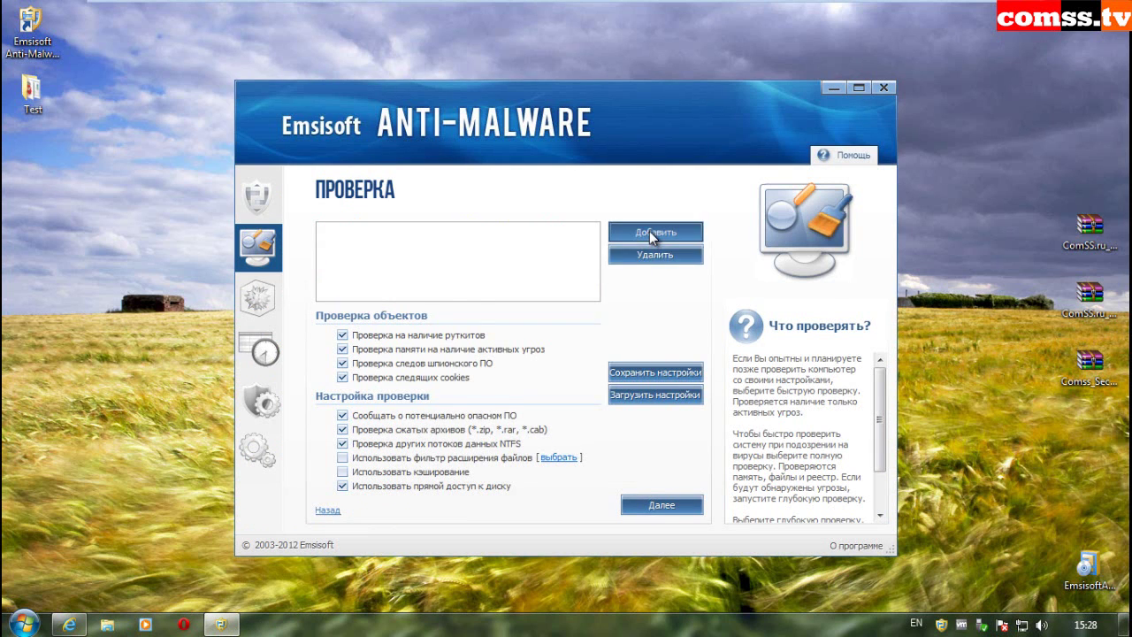
pyautogui.click(649, 231)
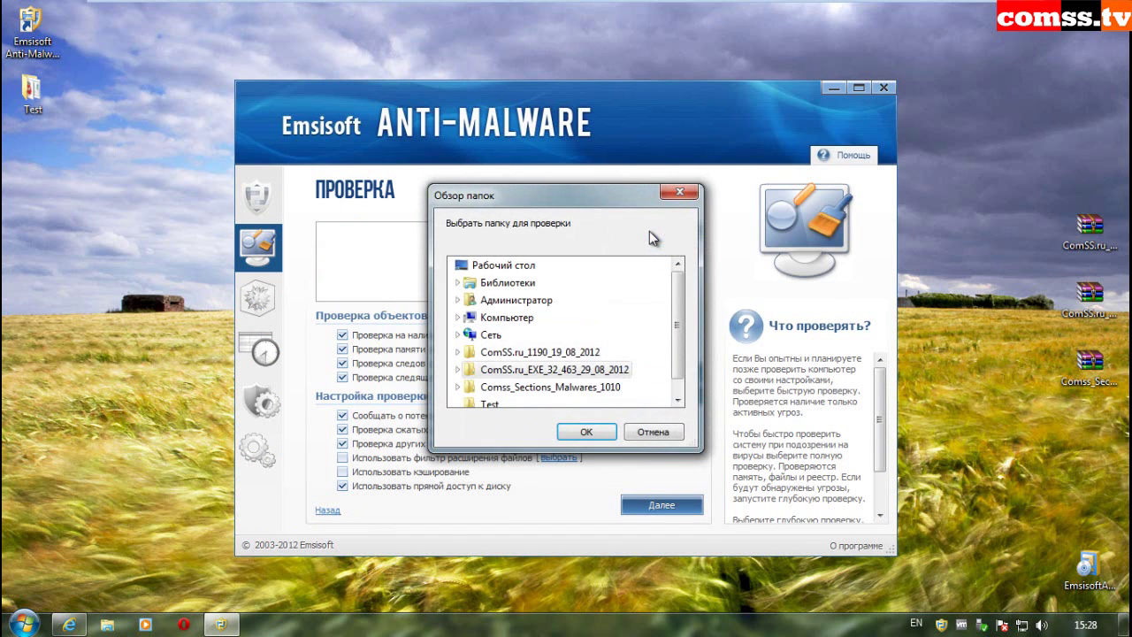
pyautogui.doubleClick(564, 352)
pyautogui.click(587, 432)
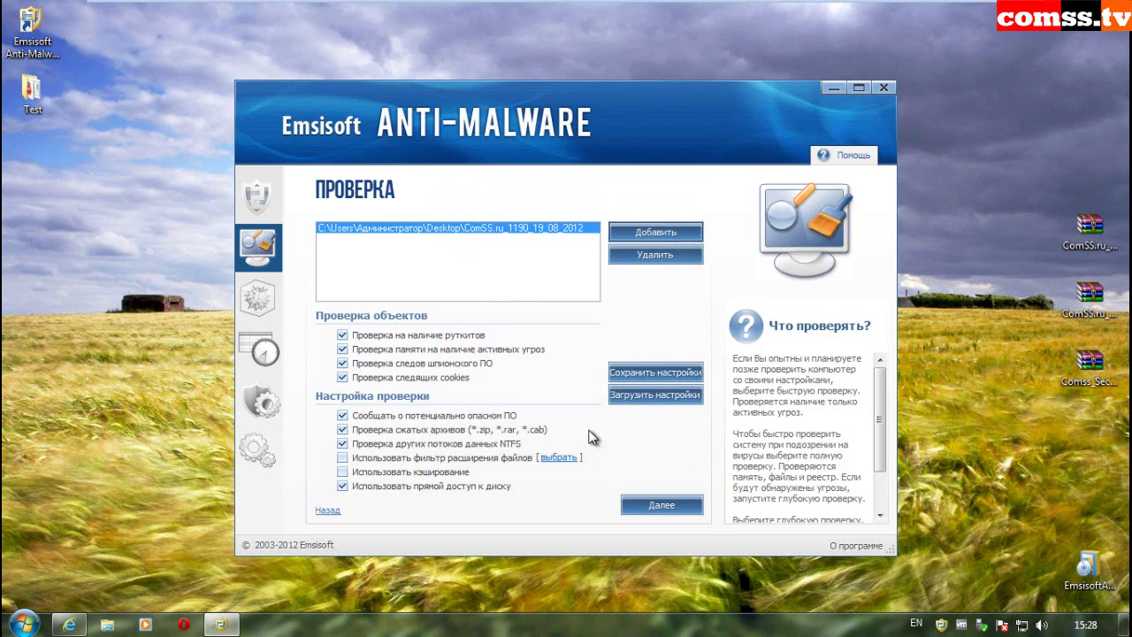
pyautogui.click(659, 507)
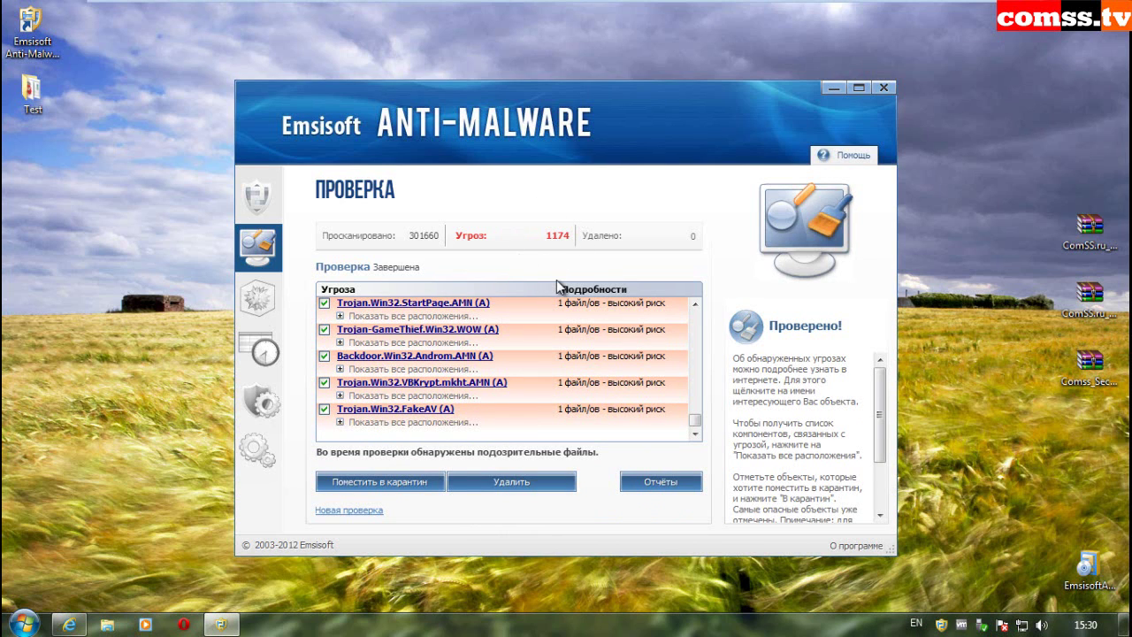
# Step: Look through the threats detected in the ComSS.ru_1190_19_08_2012 folder with the window maximized and delete all selected objects
pyautogui.click(858, 88)
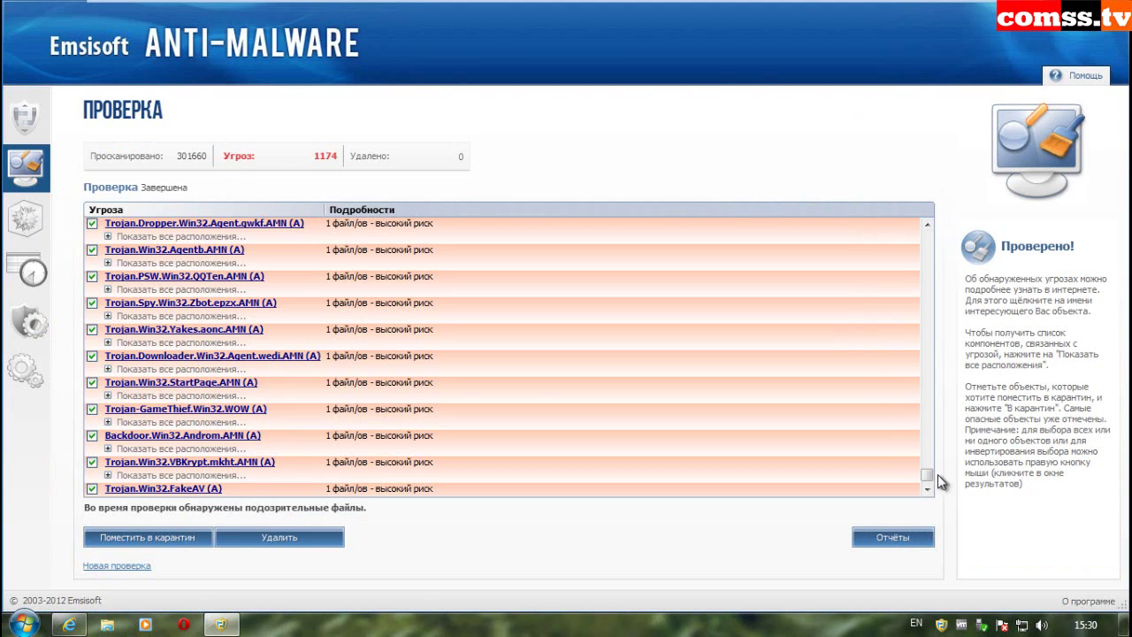
pyautogui.scroll(3, 928, 472)
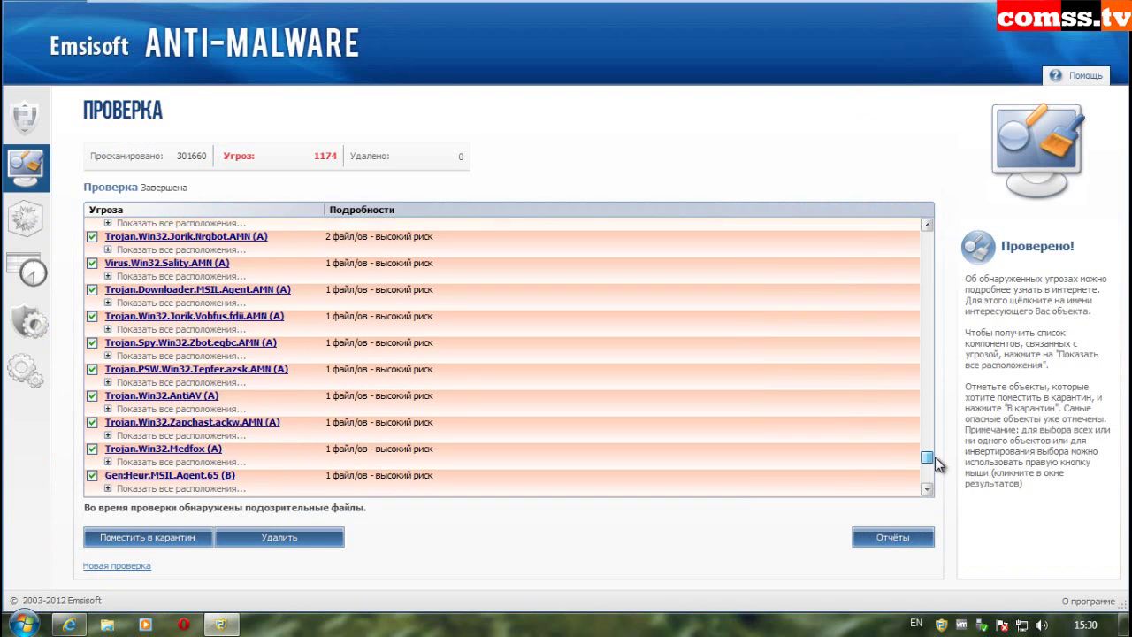
pyautogui.scroll(3, 929, 460)
pyautogui.moveTo(941, 457); pyautogui.dragTo(946, 375)
pyautogui.moveTo(944, 362); pyautogui.dragTo(946, 346)
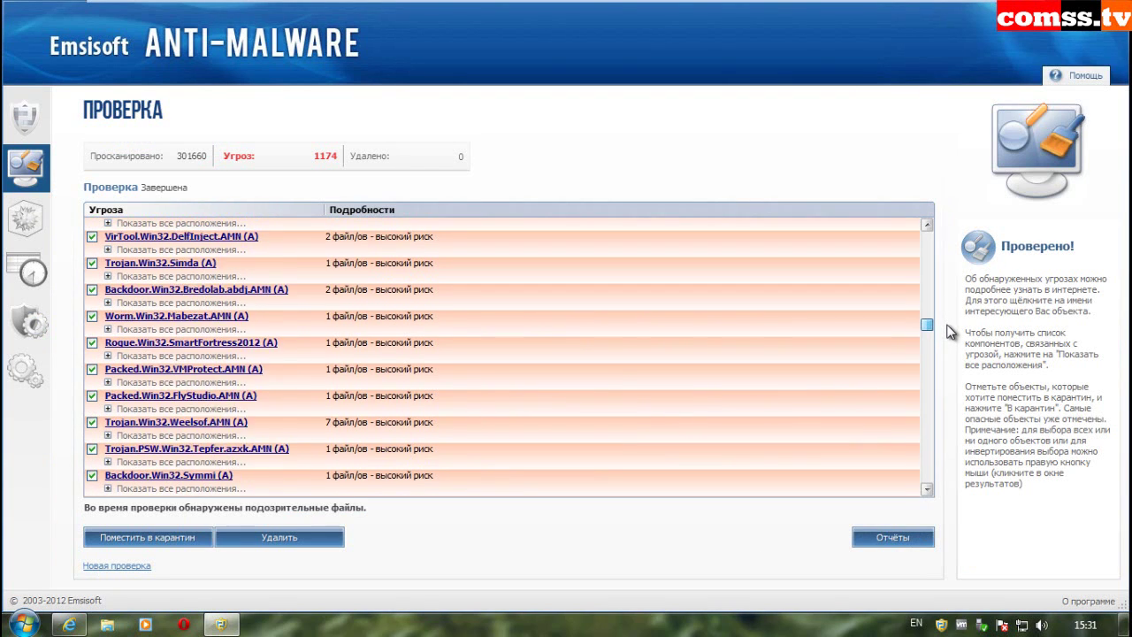
pyautogui.moveTo(947, 324); pyautogui.dragTo(953, 306)
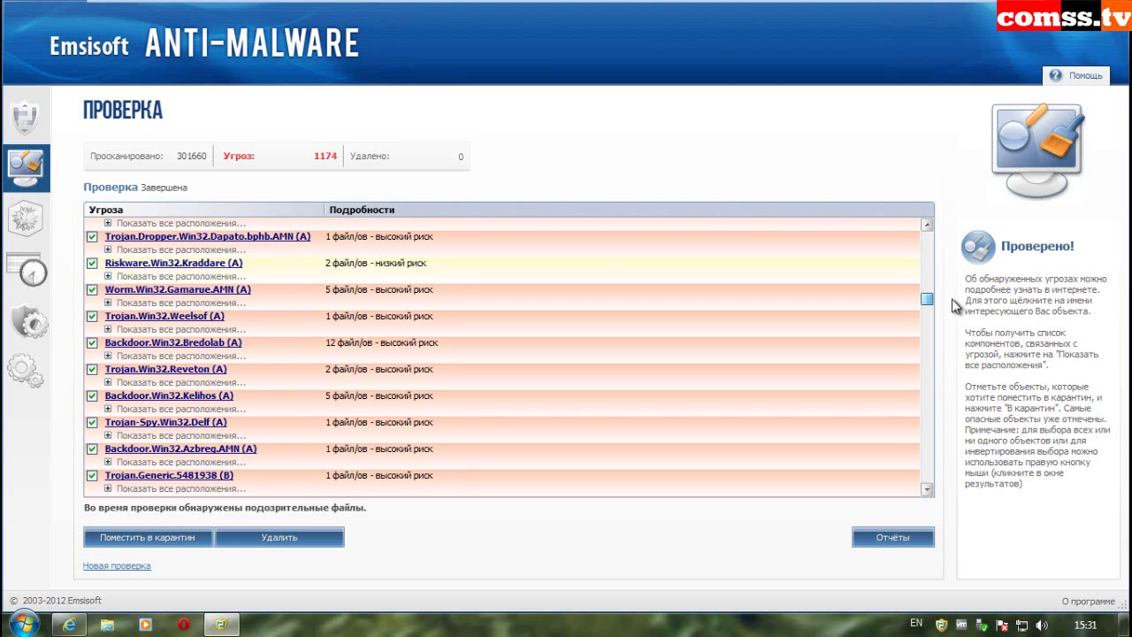
pyautogui.moveTo(955, 305); pyautogui.dragTo(985, 503)
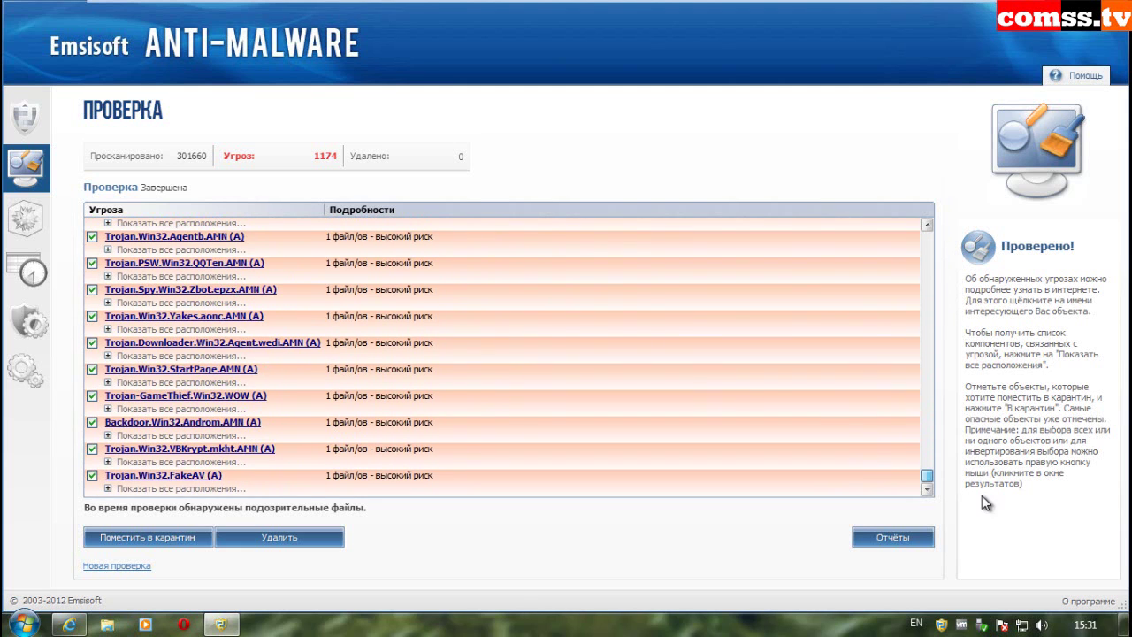
pyautogui.click(318, 536)
pyautogui.click(598, 345)
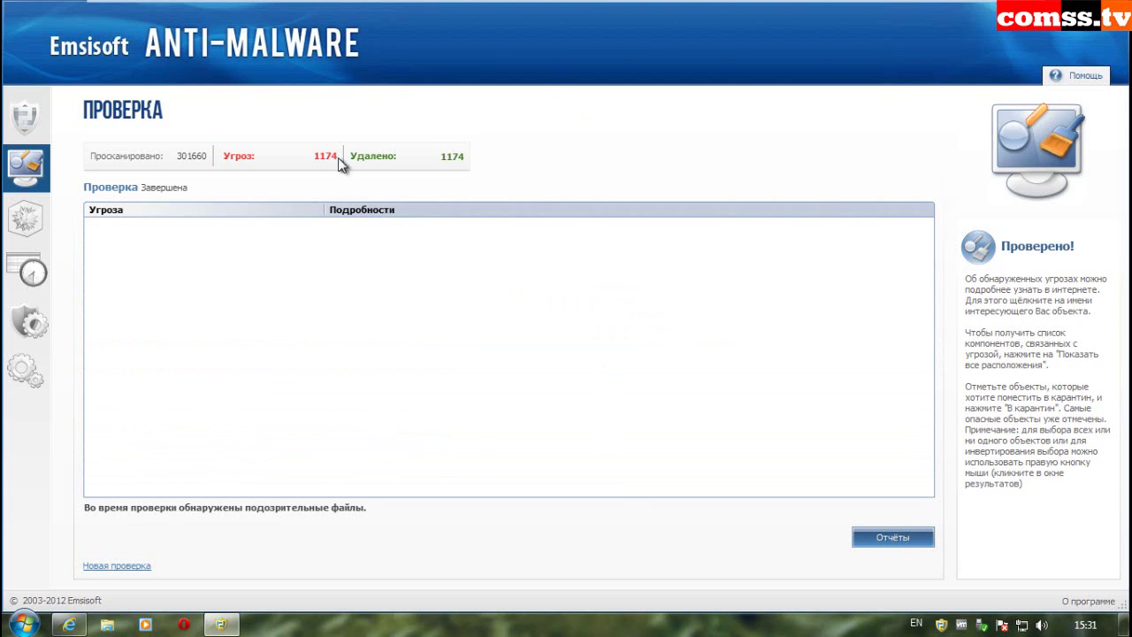
# Step: Minimize the scanner and check the desktop folder ComSS.ru_1190_19_08_2012's properties for its remaining files
pyautogui.press('super+Down')
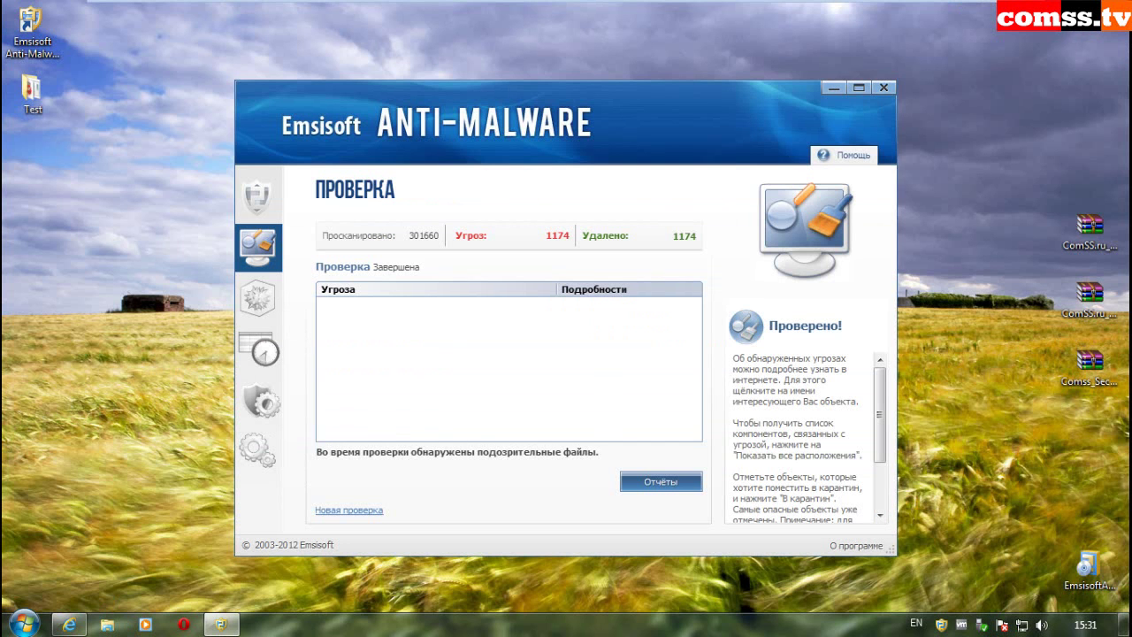
pyautogui.click(832, 86)
pyautogui.click(462, 223)
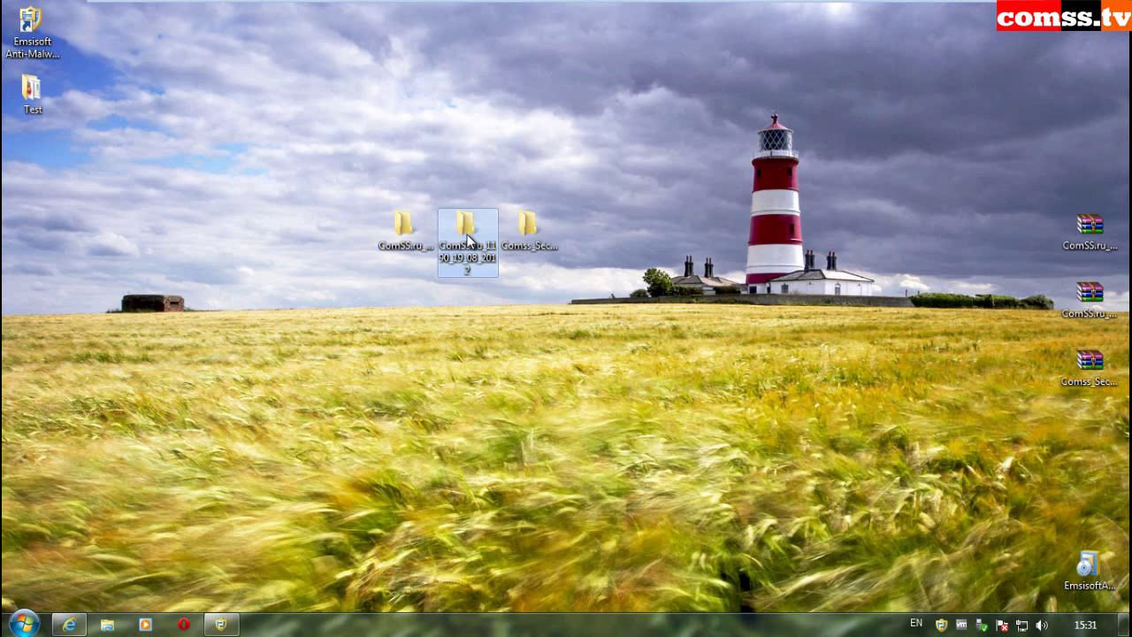
pyautogui.hotkey('alt', 'Return')
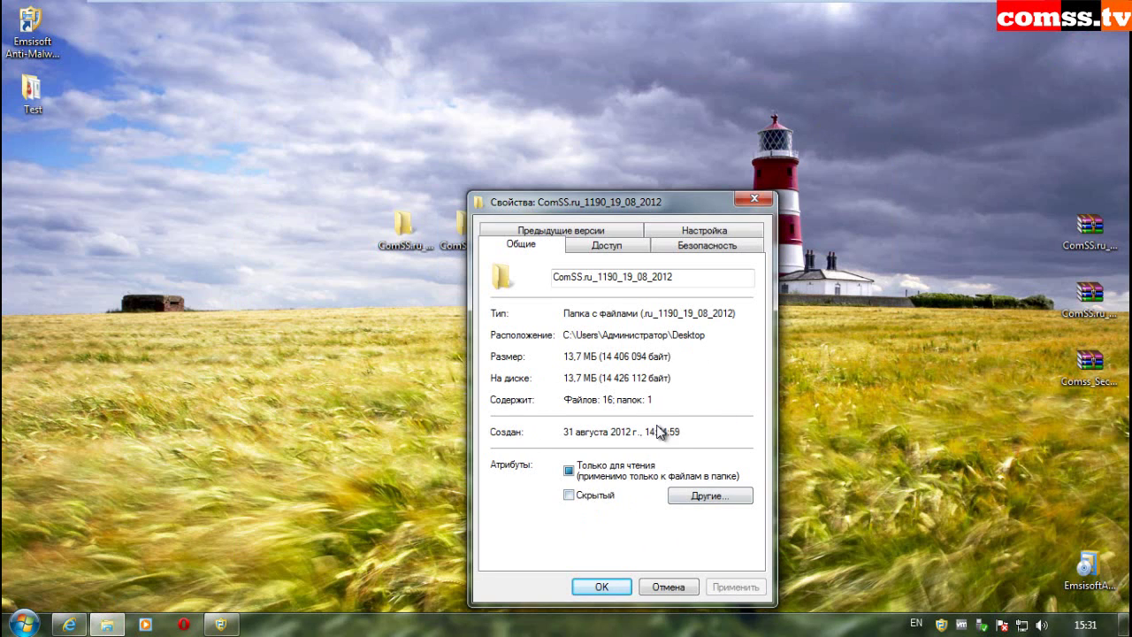
pyautogui.click(668, 586)
# Step: Return to Emsisoft Anti-Malware and run a new custom scan on the desktop folder Comss_Sections_Malwares_1010 with the same scan options
pyautogui.click(221, 625)
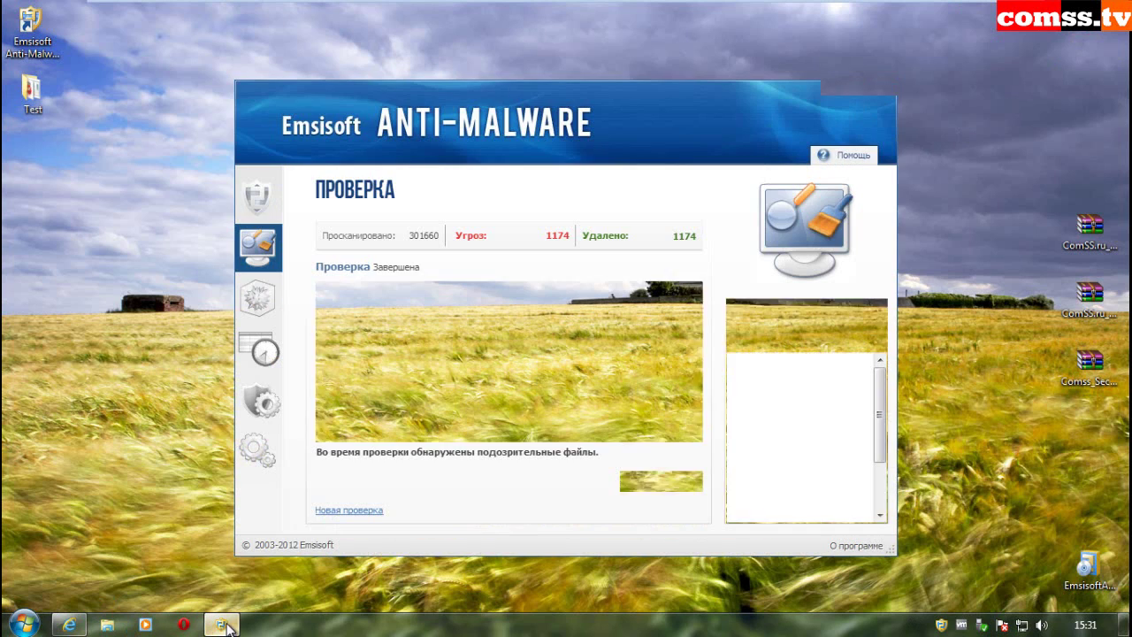
pyautogui.click(354, 509)
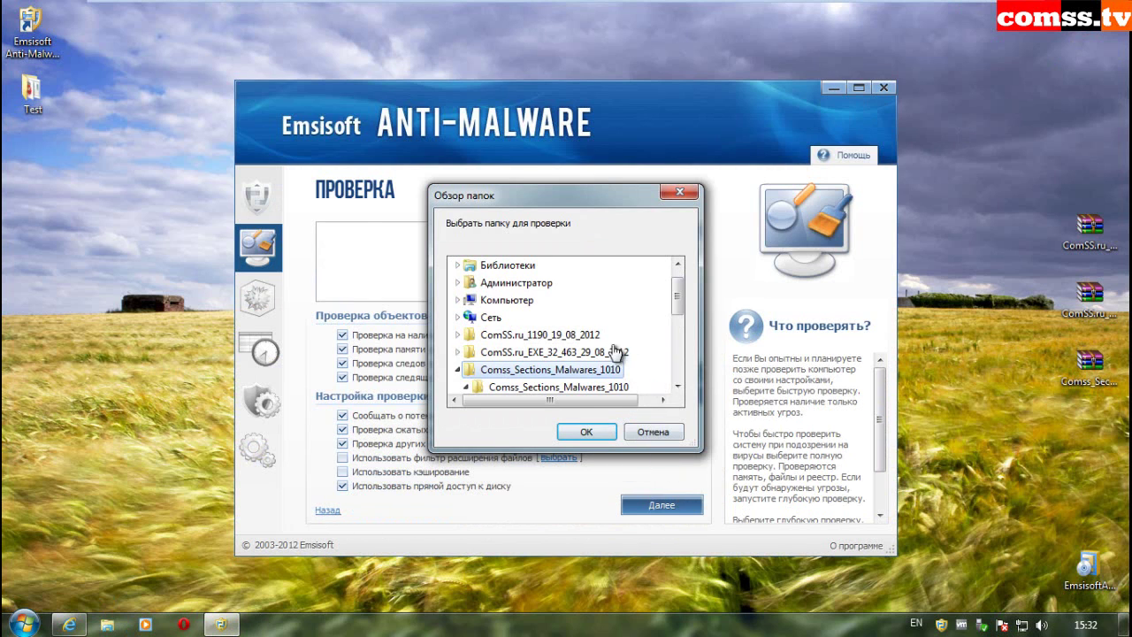
pyautogui.click(604, 434)
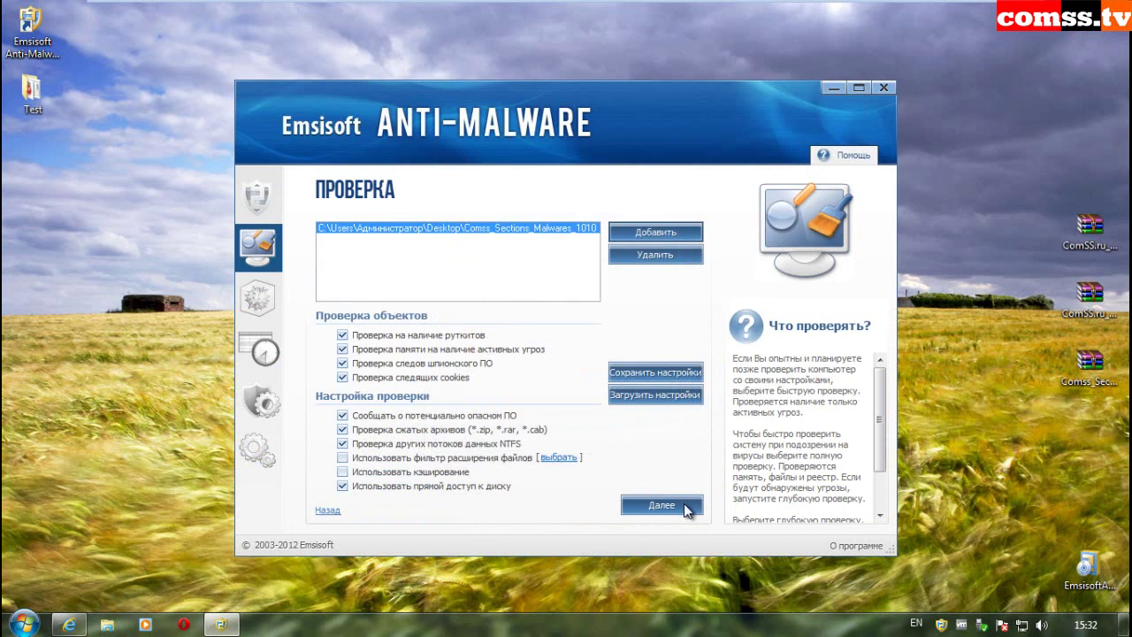
pyautogui.click(664, 505)
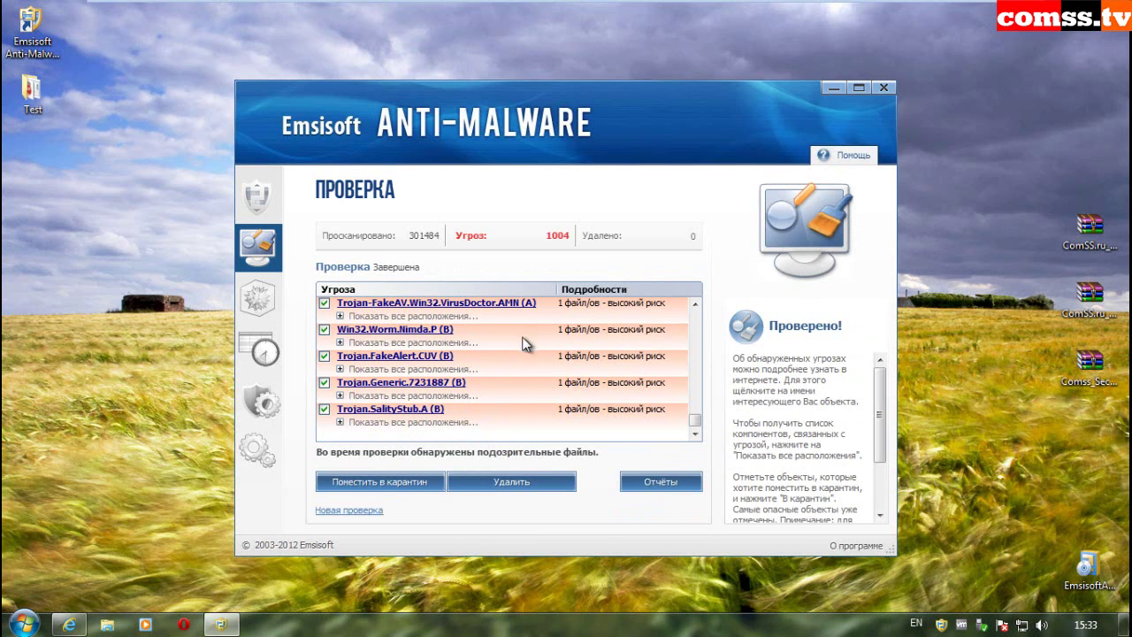
# Step: Look through the threats detected in the Comss_Sections_Malwares_1010 folder with the window maximized and delete all selected objects
pyautogui.click(858, 87)
pyautogui.moveTo(925, 462); pyautogui.dragTo(927, 306)
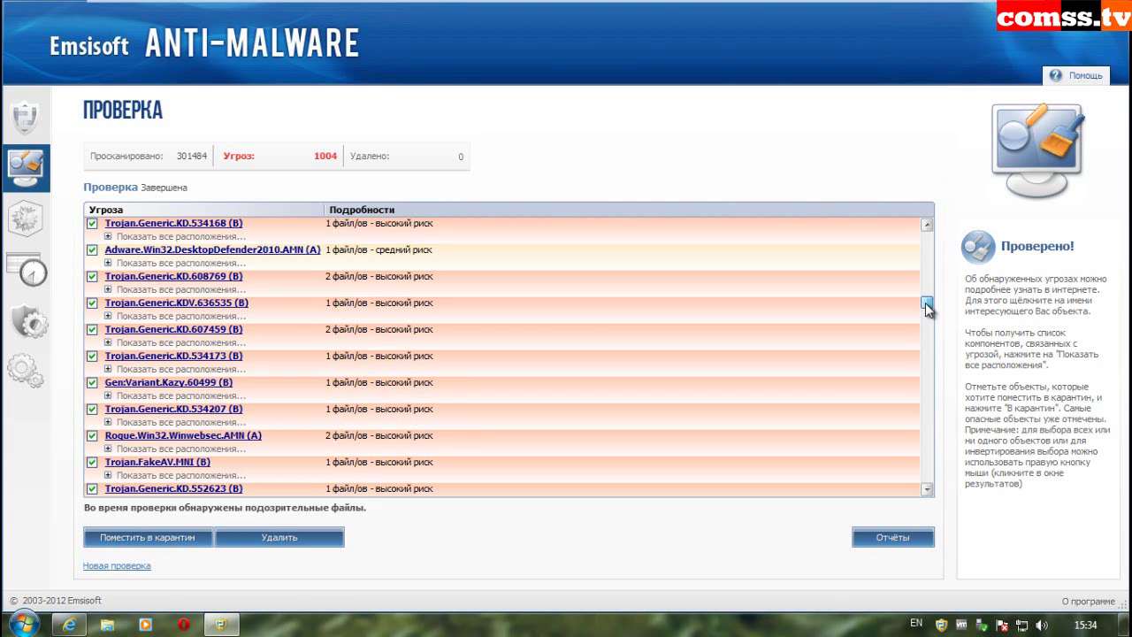
pyautogui.moveTo(926, 303); pyautogui.dragTo(927, 294)
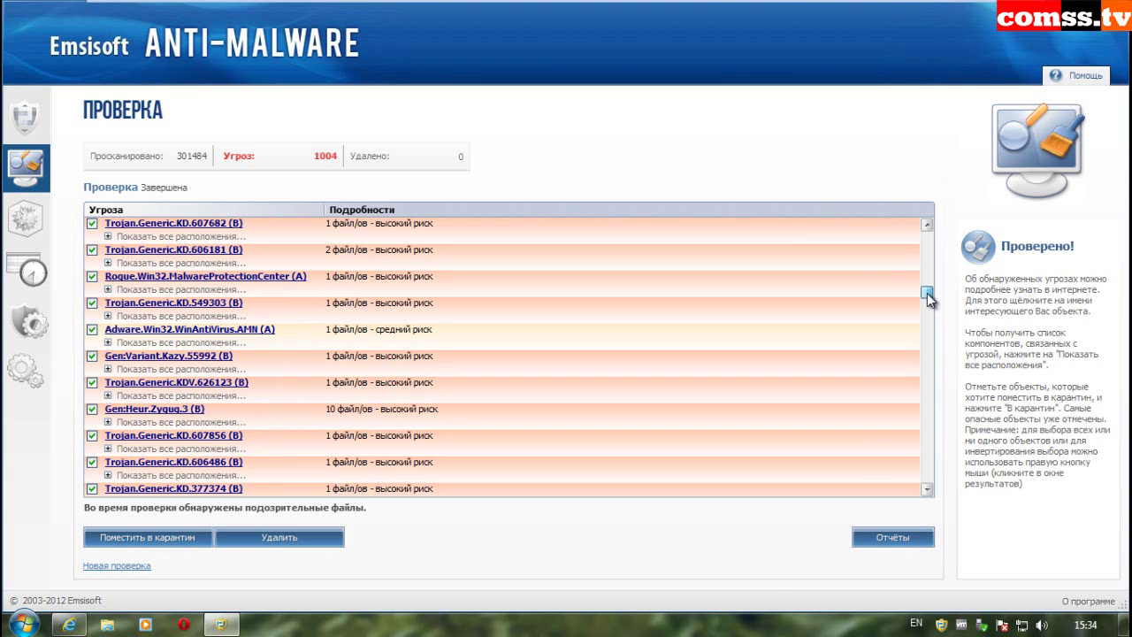
pyautogui.moveTo(927, 293); pyautogui.dragTo(930, 238)
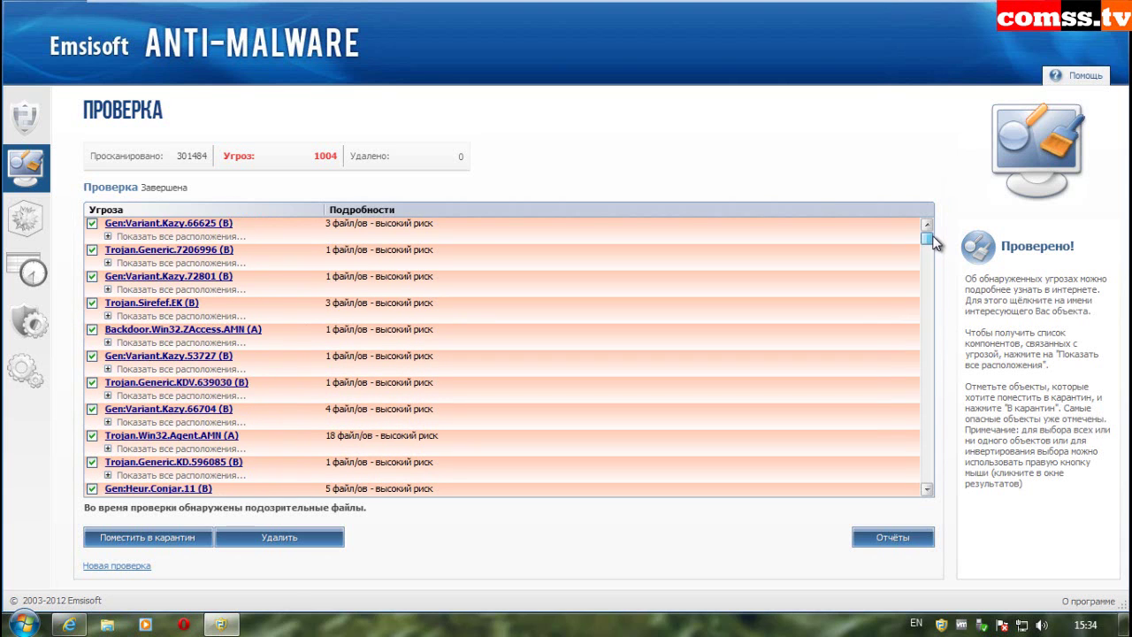
pyautogui.click(285, 534)
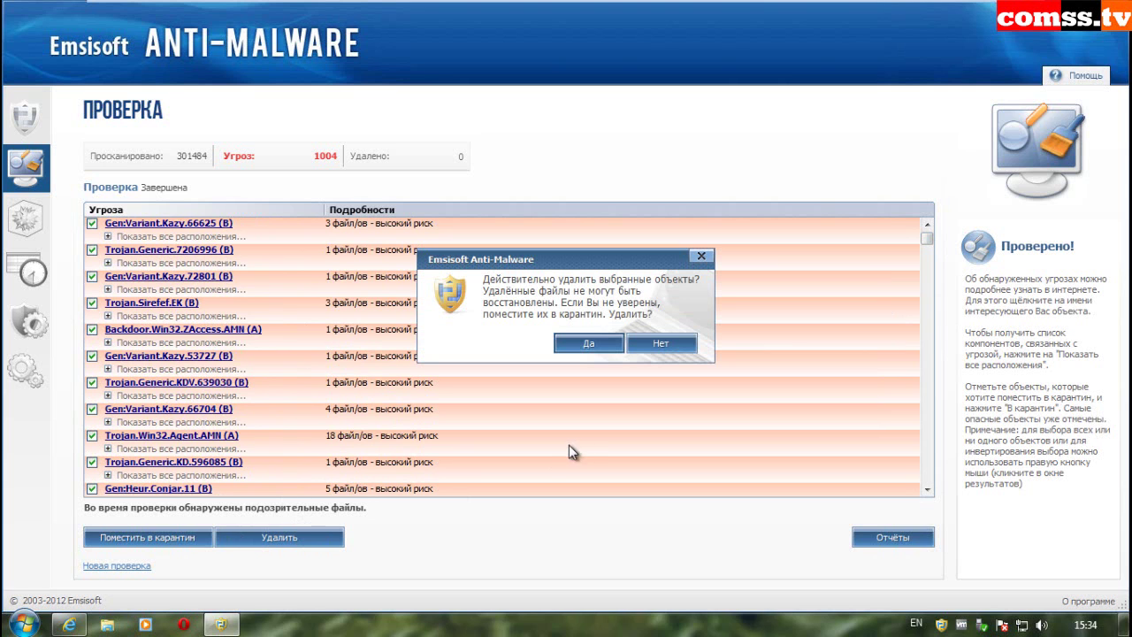
pyautogui.click(591, 343)
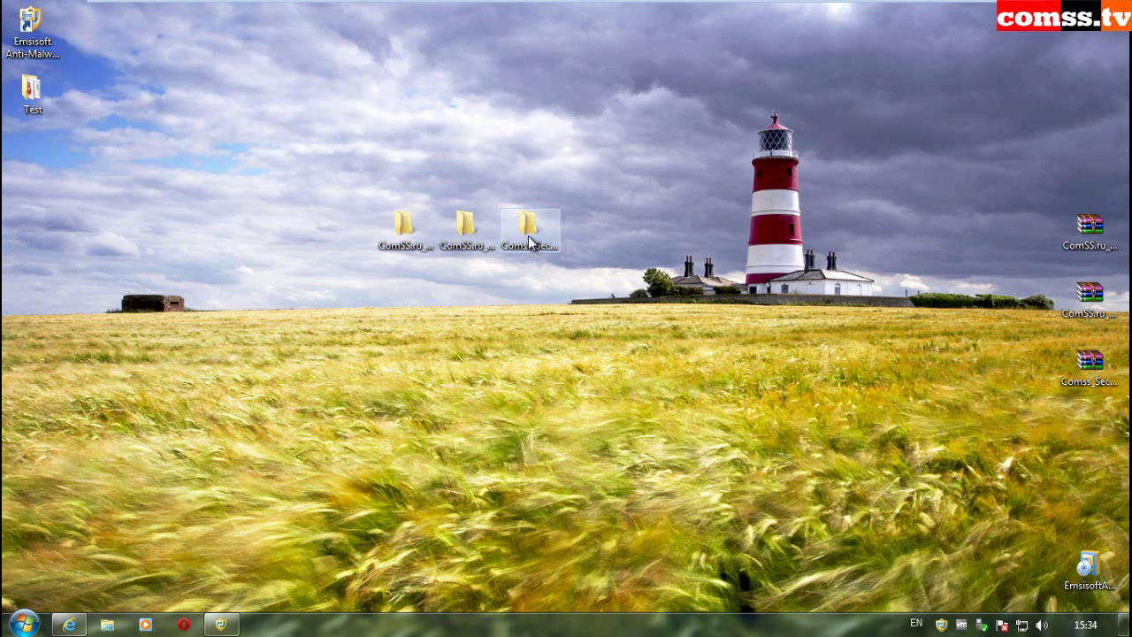
# Step: Check the desktop folder Comss_Sections_Malwares_1010's properties for its remaining files
pyautogui.click(529, 234)
pyautogui.rightClick(536, 269)
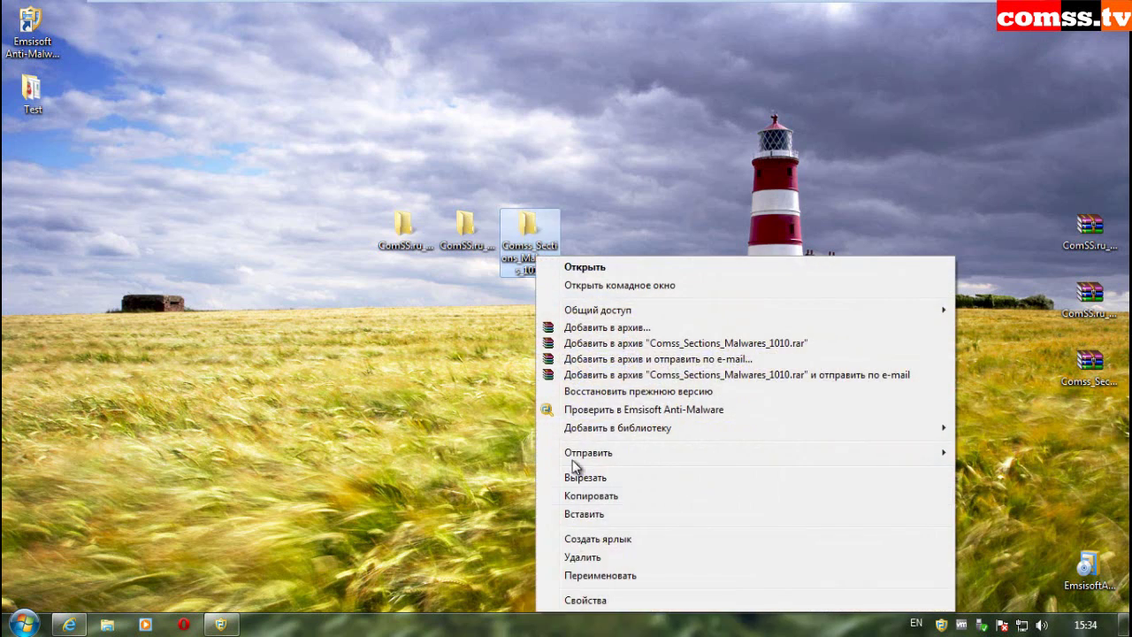
pyautogui.click(579, 599)
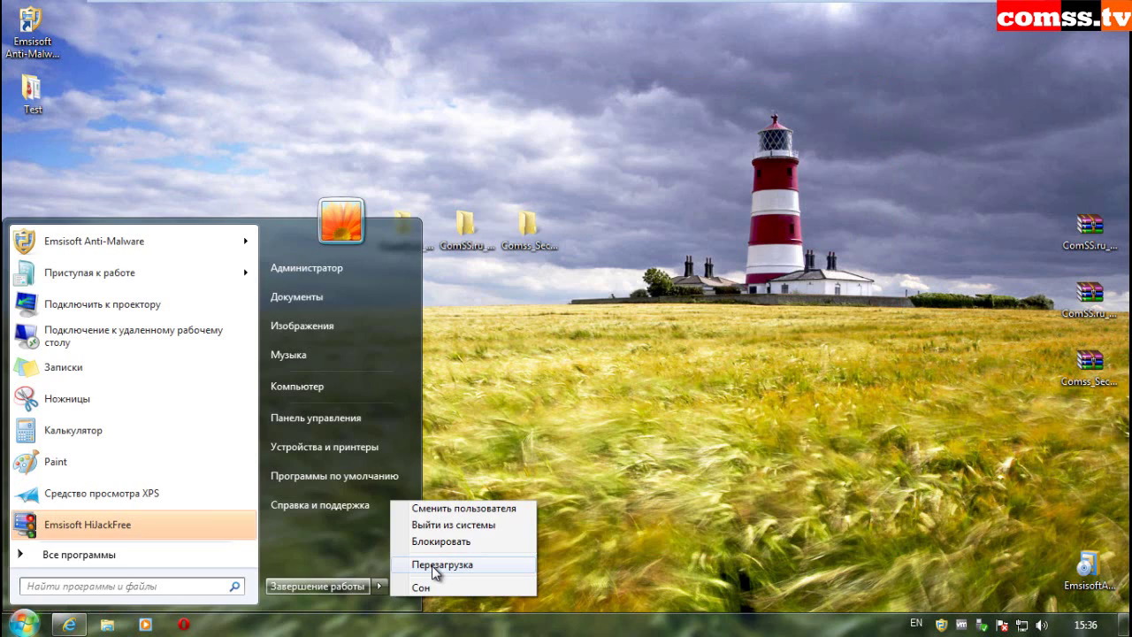
# Step: Restart the computer and recheck the properties of all three desktop sample folders for their remaining files
pyautogui.click(460, 565)
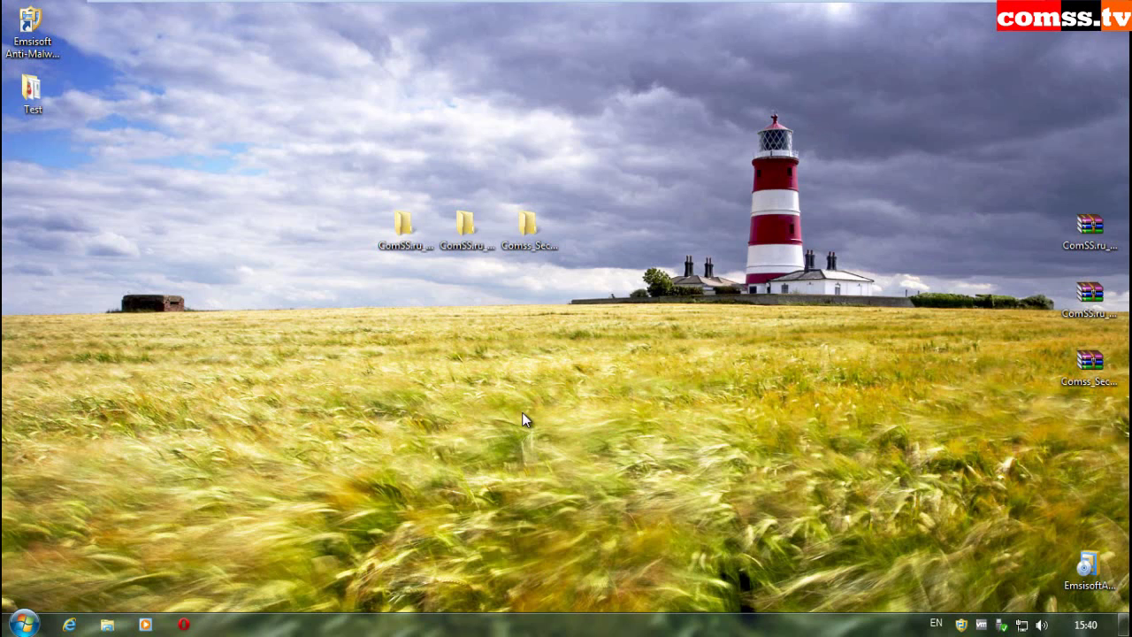
pyautogui.click(402, 232)
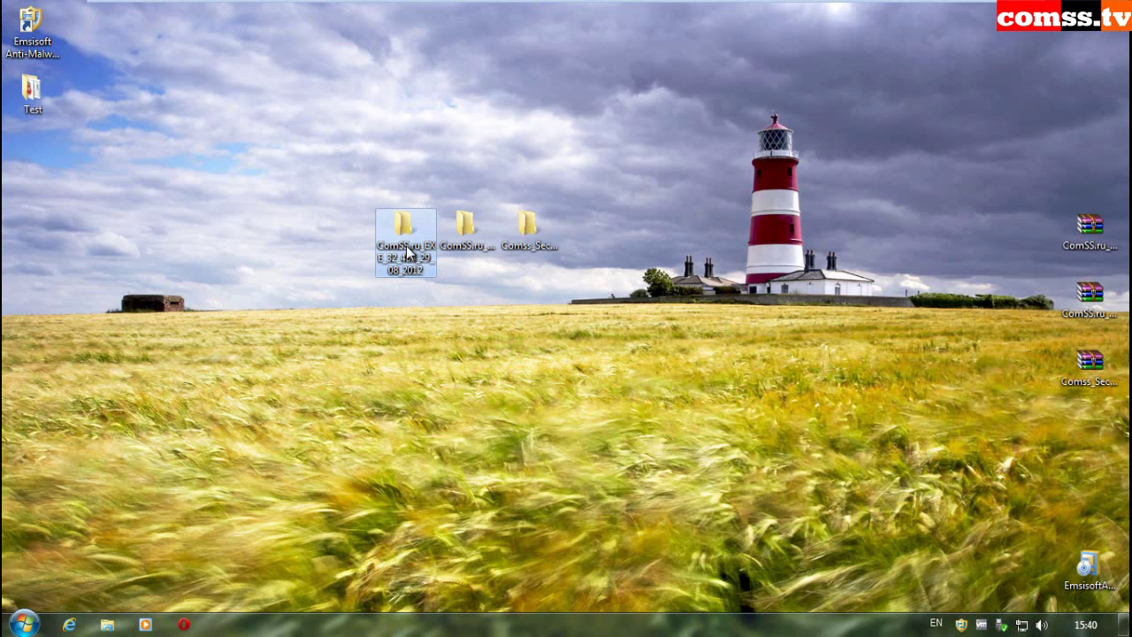
pyautogui.hotkey('alt', 'Return')
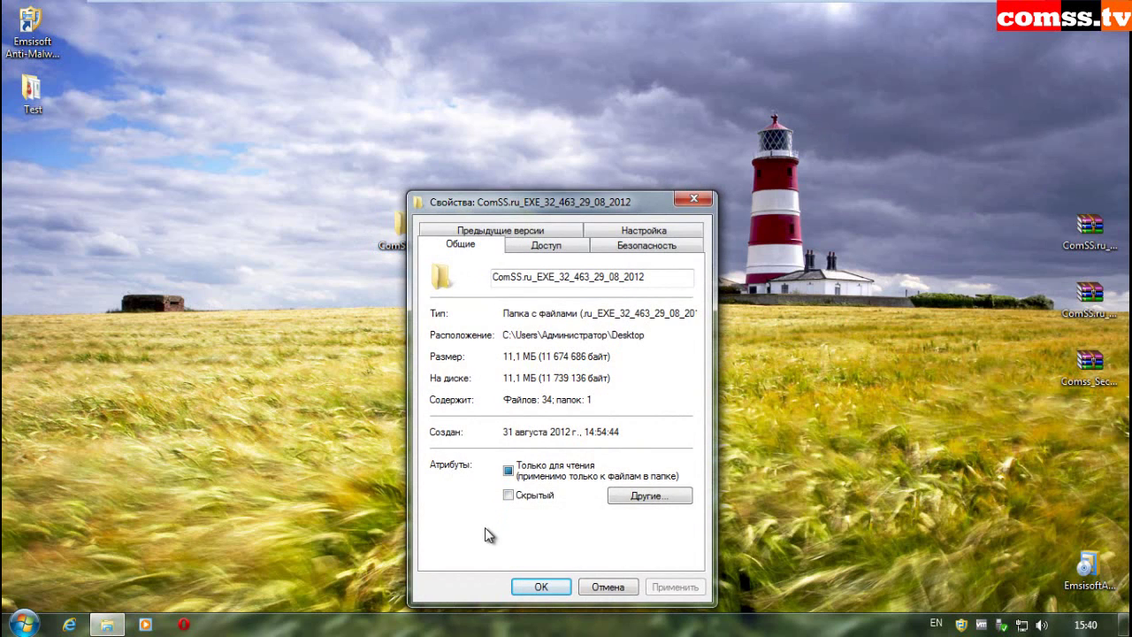
pyautogui.press('Escape')
pyautogui.rightClick(471, 234)
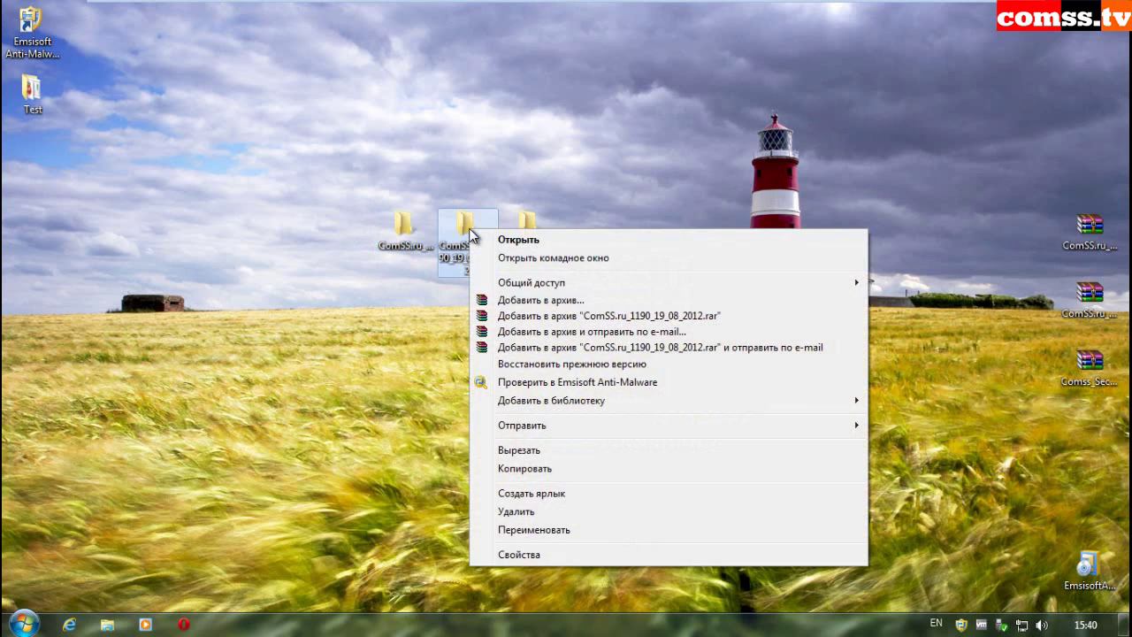
pyautogui.click(549, 554)
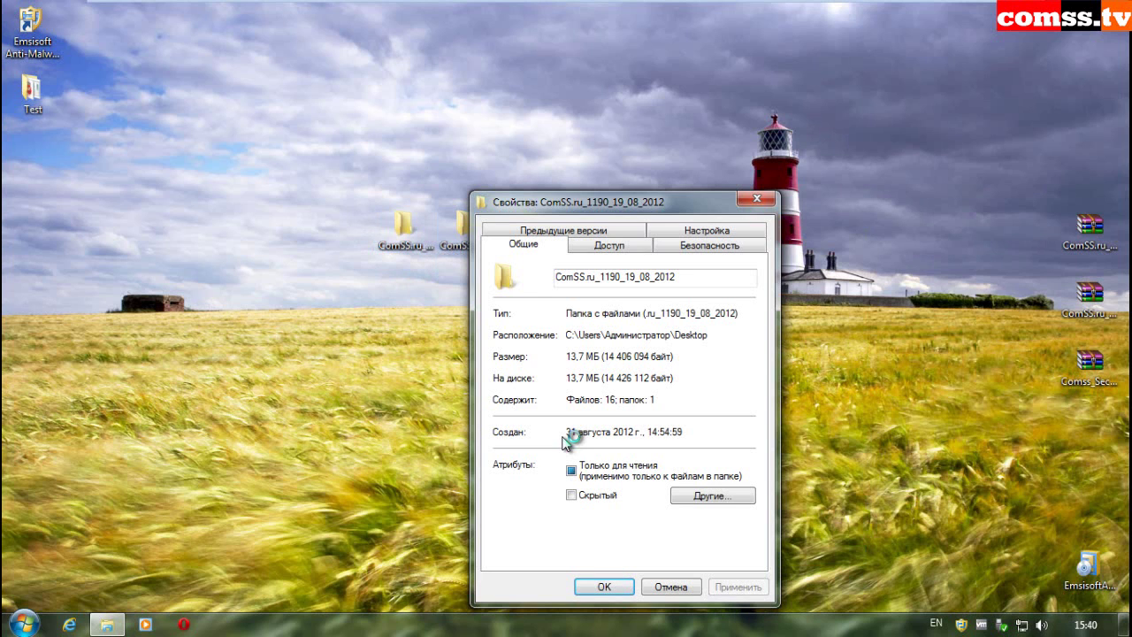
pyautogui.press('Escape')
pyautogui.rightClick(530, 239)
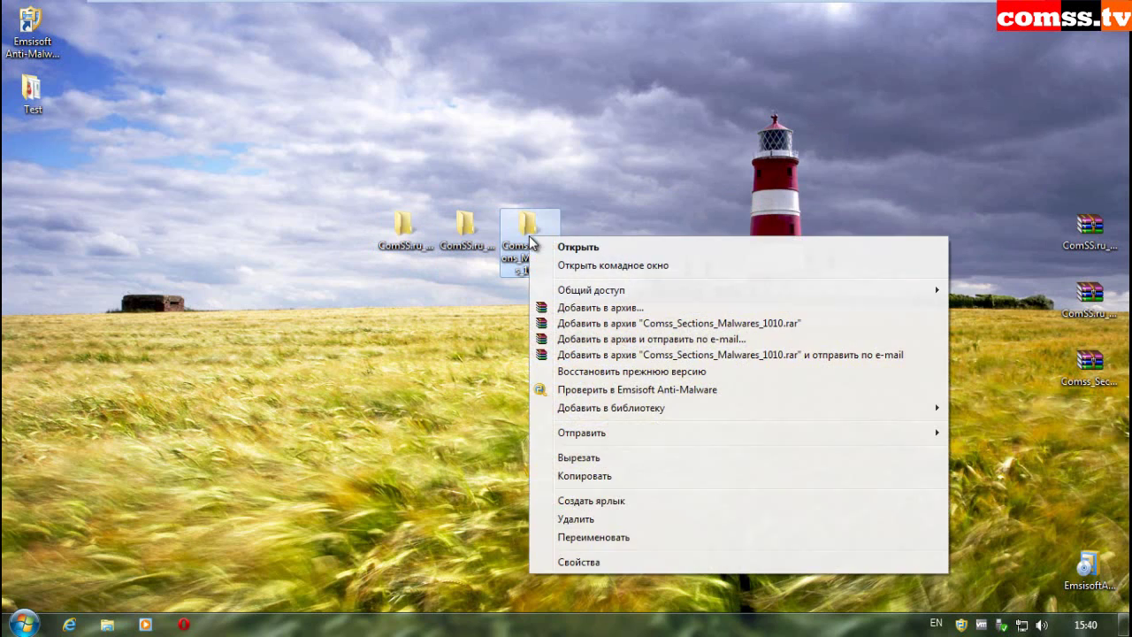
pyautogui.click(610, 562)
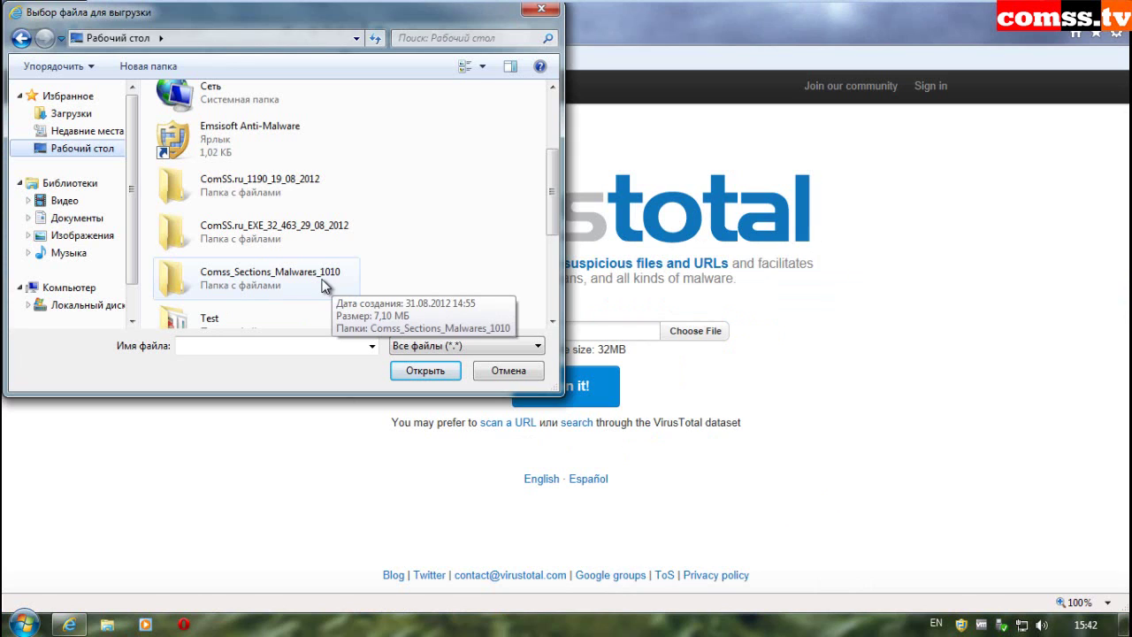
# Step: While choosing a file for VirusTotal, look in the Comss_Sections_Malwares_1010 subfolders 001 Rootkit_Zero_80, 002 Worm_Flame_11 and 003 MBR_Lock_4 for remaining samples
pyautogui.doubleClick(291, 273)
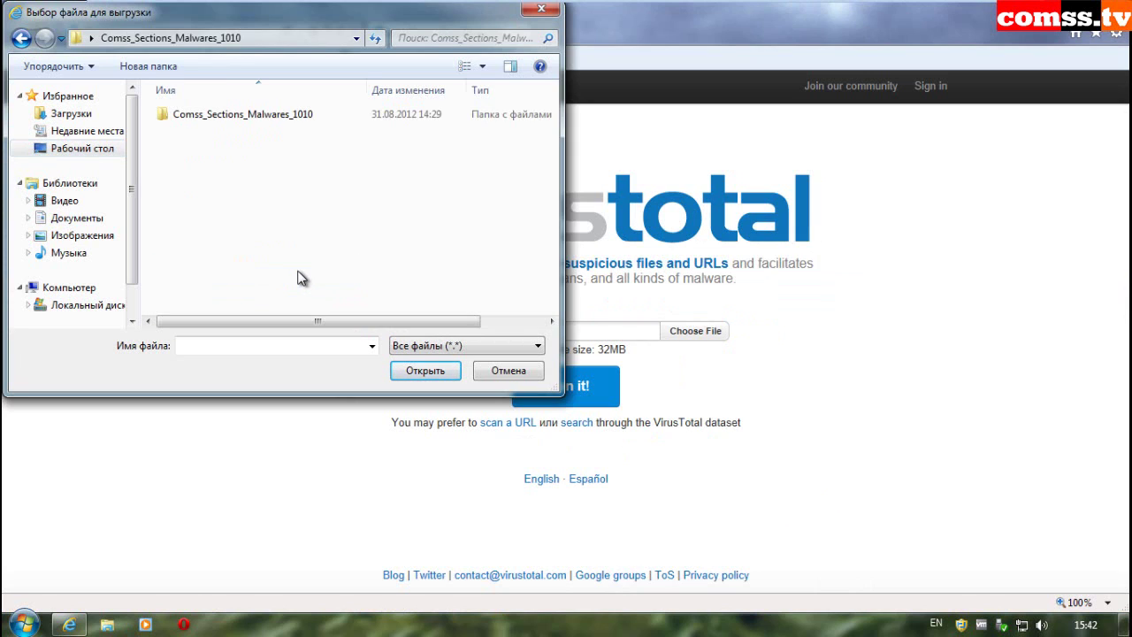
pyautogui.doubleClick(278, 116)
pyautogui.doubleClick(276, 114)
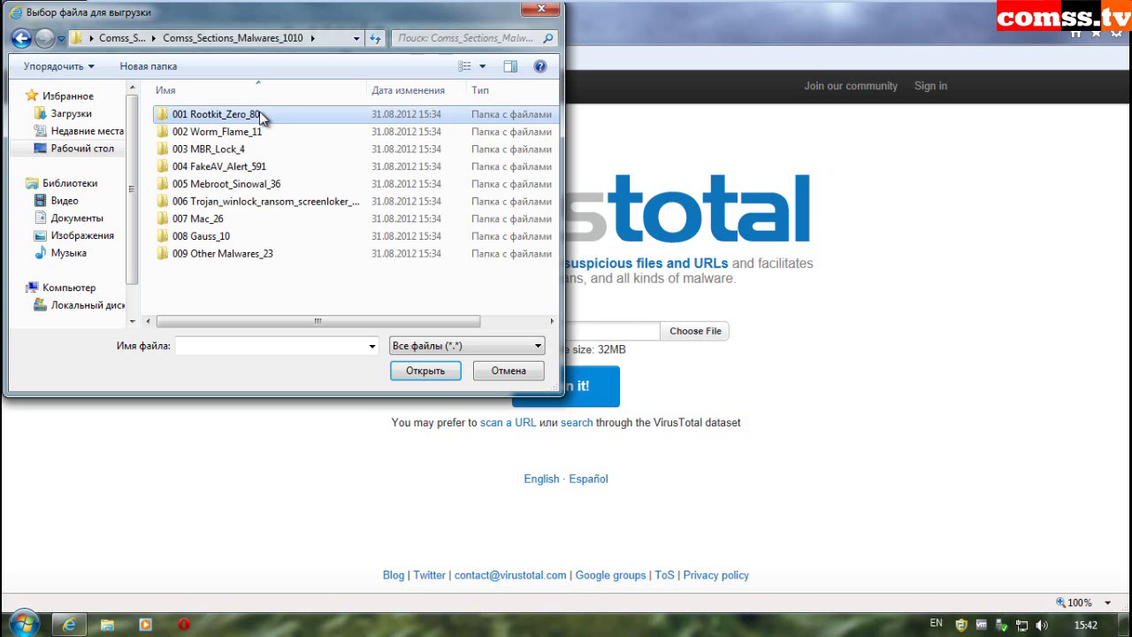
pyautogui.click(22, 39)
pyautogui.doubleClick(245, 133)
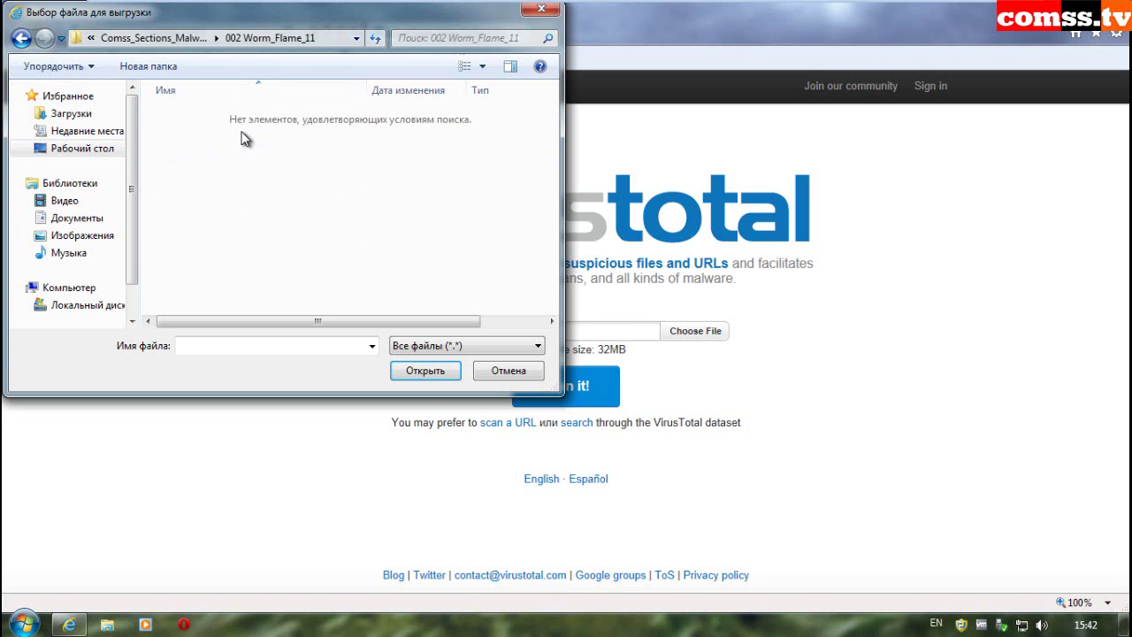
pyautogui.click(21, 39)
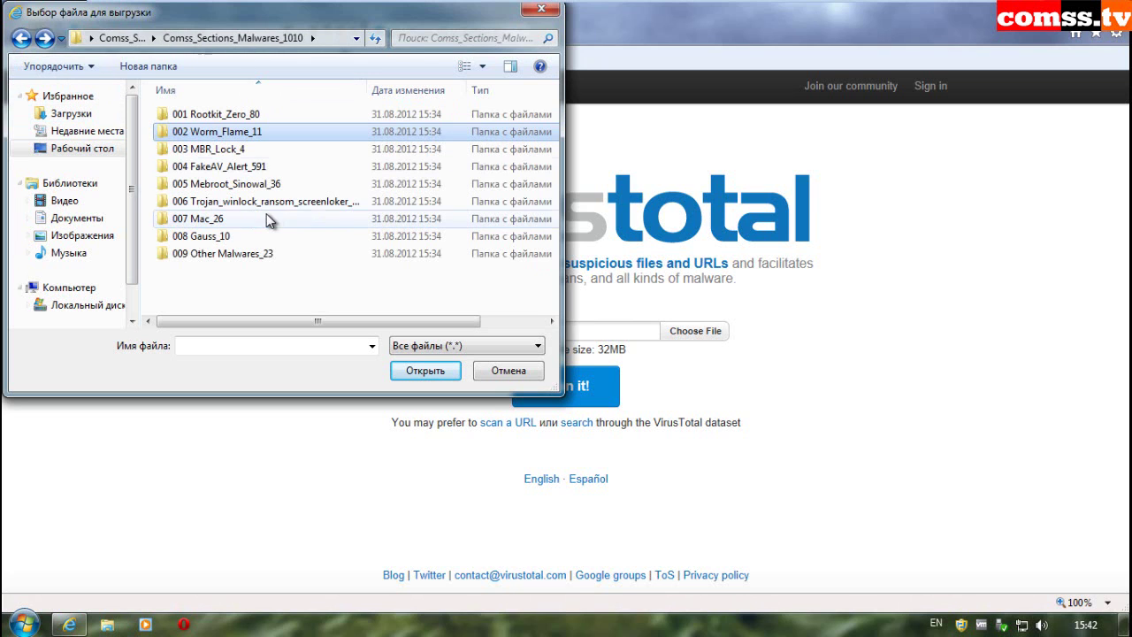
pyautogui.doubleClick(235, 150)
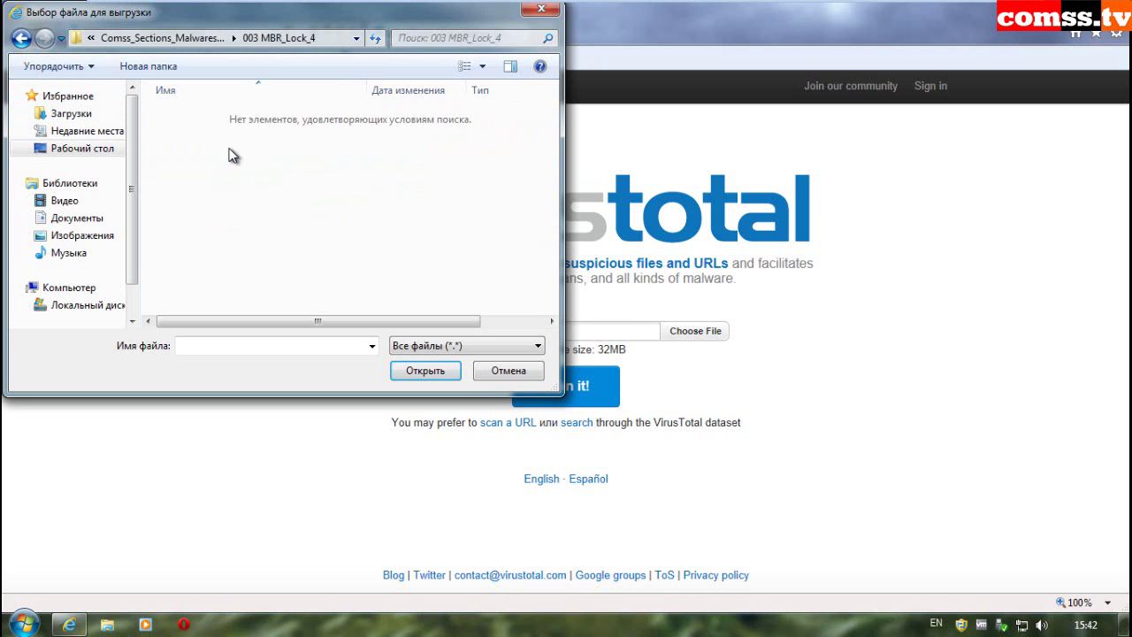
pyautogui.click(40, 37)
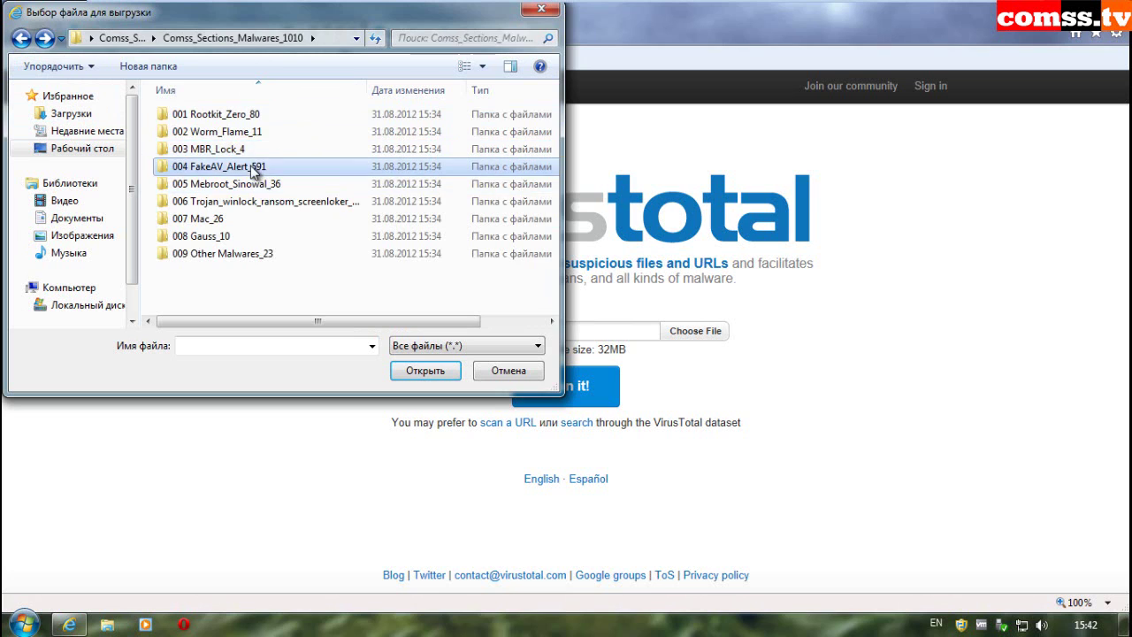
# Step: Choose the file Comss_FakeAV_Alert (318) from the 004 FakeAV_Alert_591 folder and submit it to VirusTotal for scanning
pyautogui.doubleClick(253, 167)
pyautogui.click(286, 115)
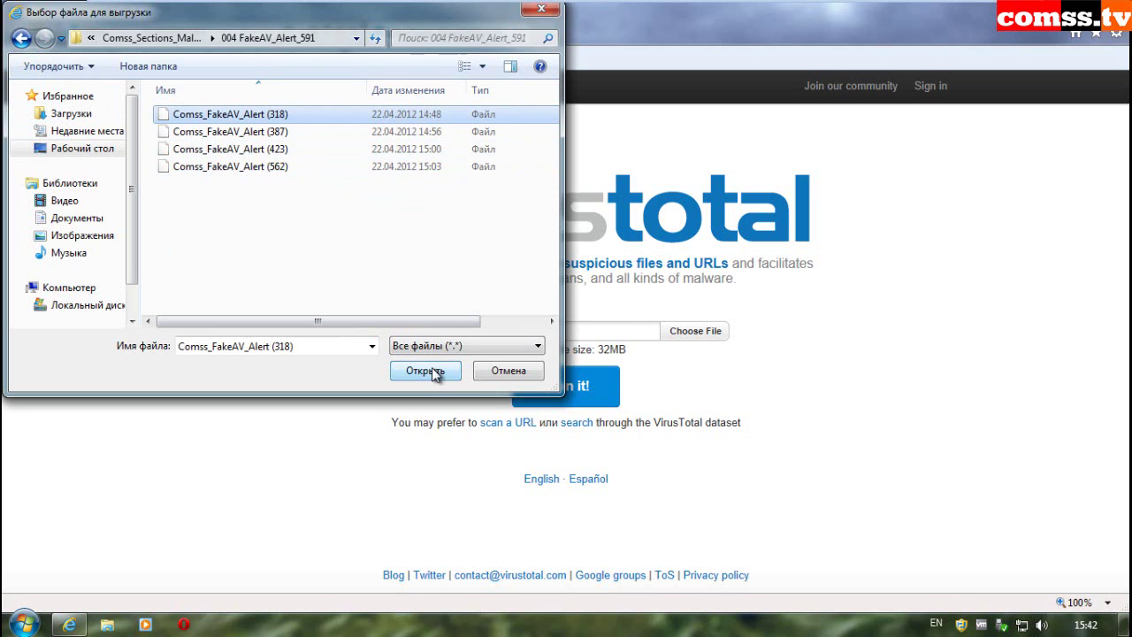
pyautogui.click(428, 372)
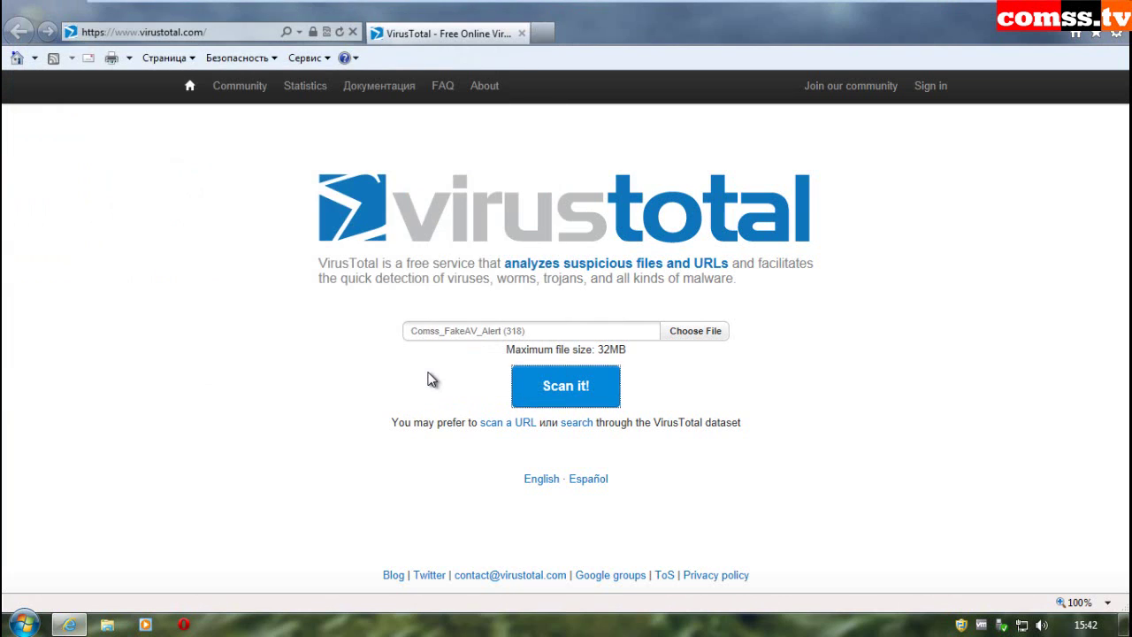
pyautogui.click(584, 391)
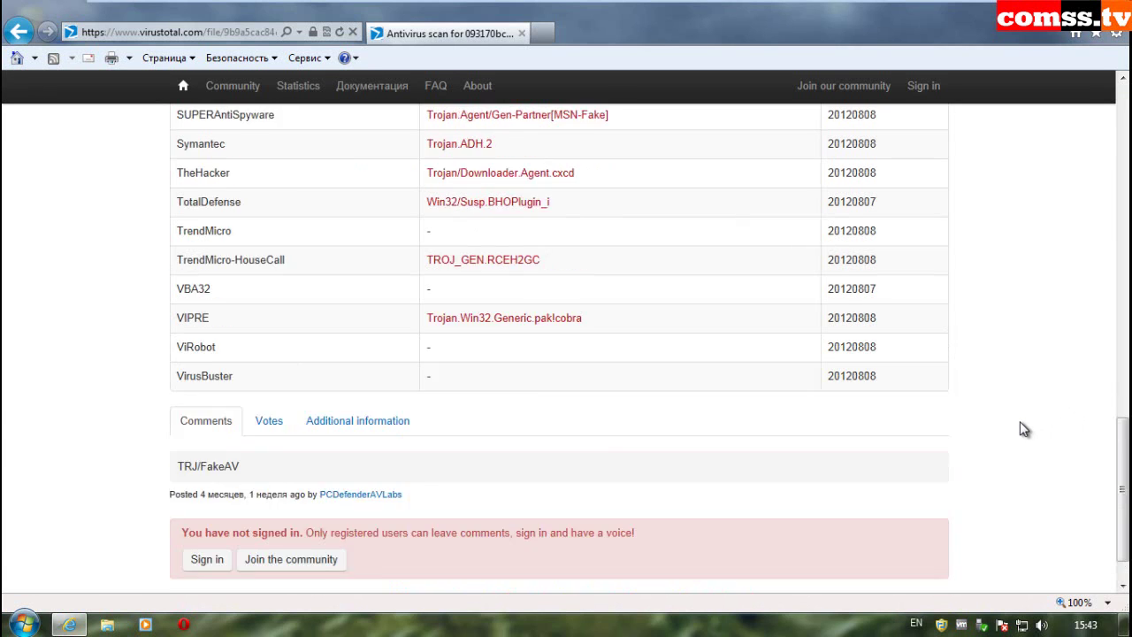
# Step: Examine the sample's VirusTotal report, including its detection ratio, analysis date and the individual antivirus results such as Emsisoft's
pyautogui.scroll(15, 1020, 429)
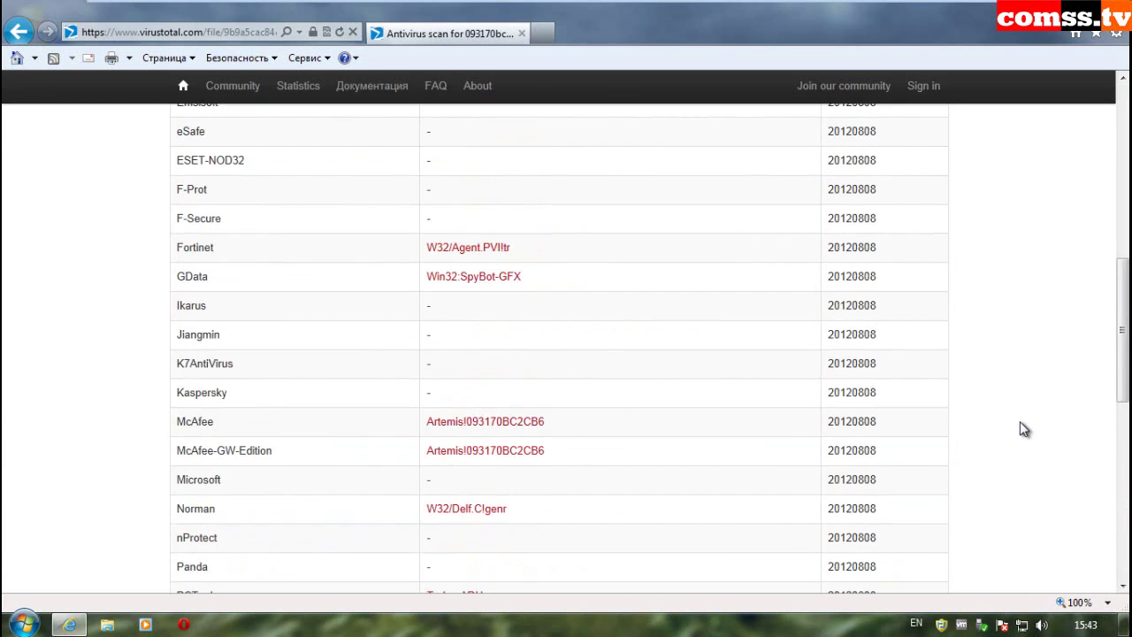
pyautogui.scroll(2, 1019, 429)
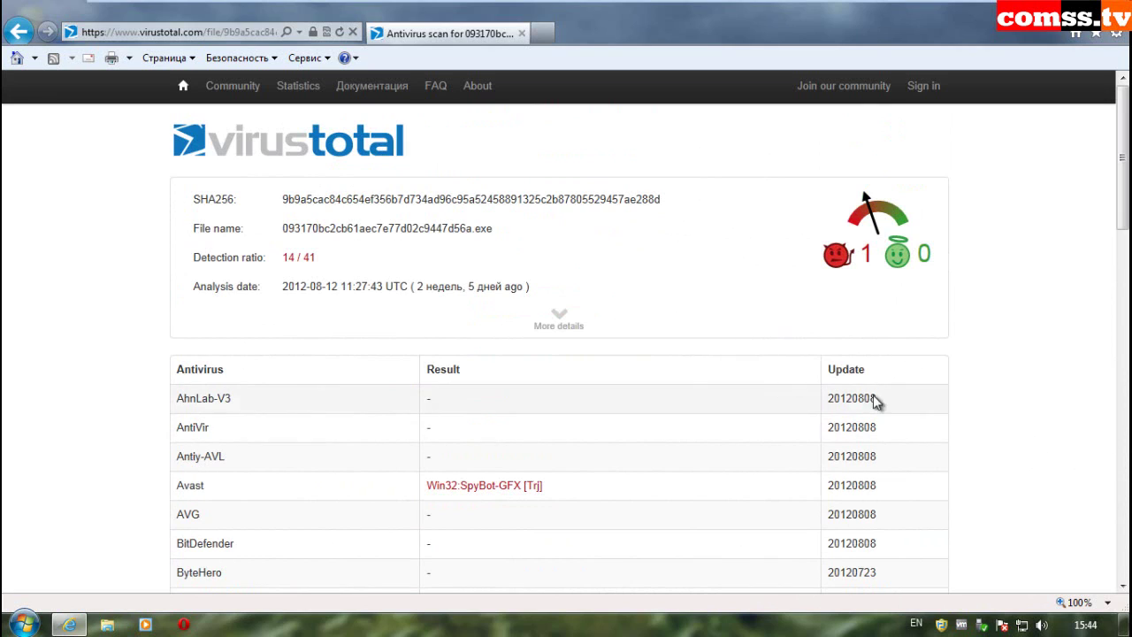
pyautogui.scroll(-3, 1030, 460)
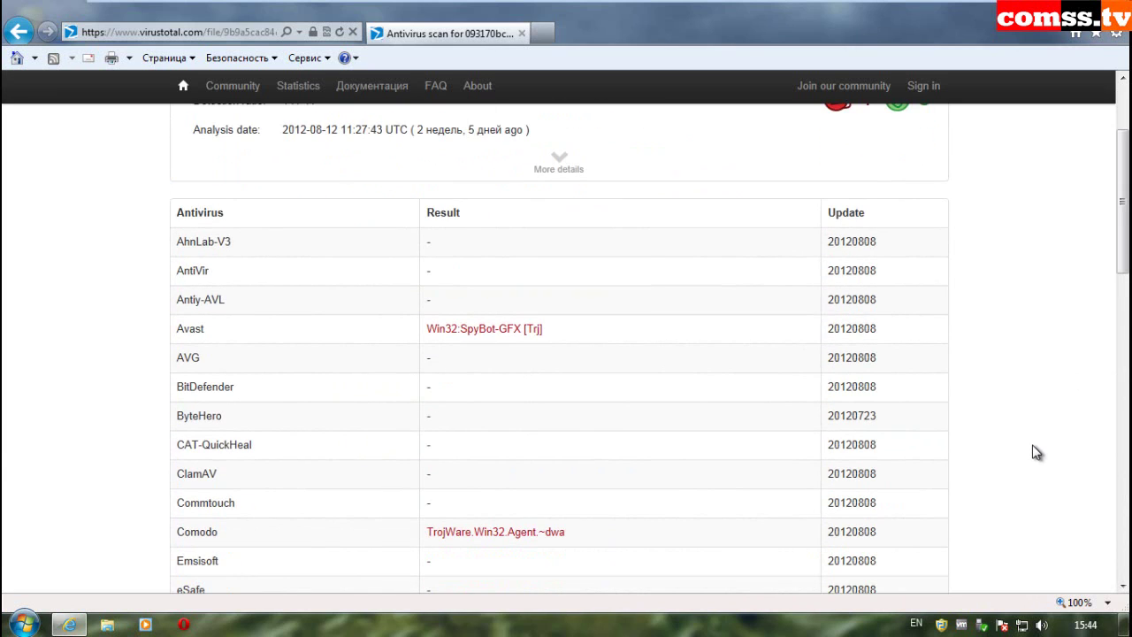
pyautogui.scroll(-1, 1026, 445)
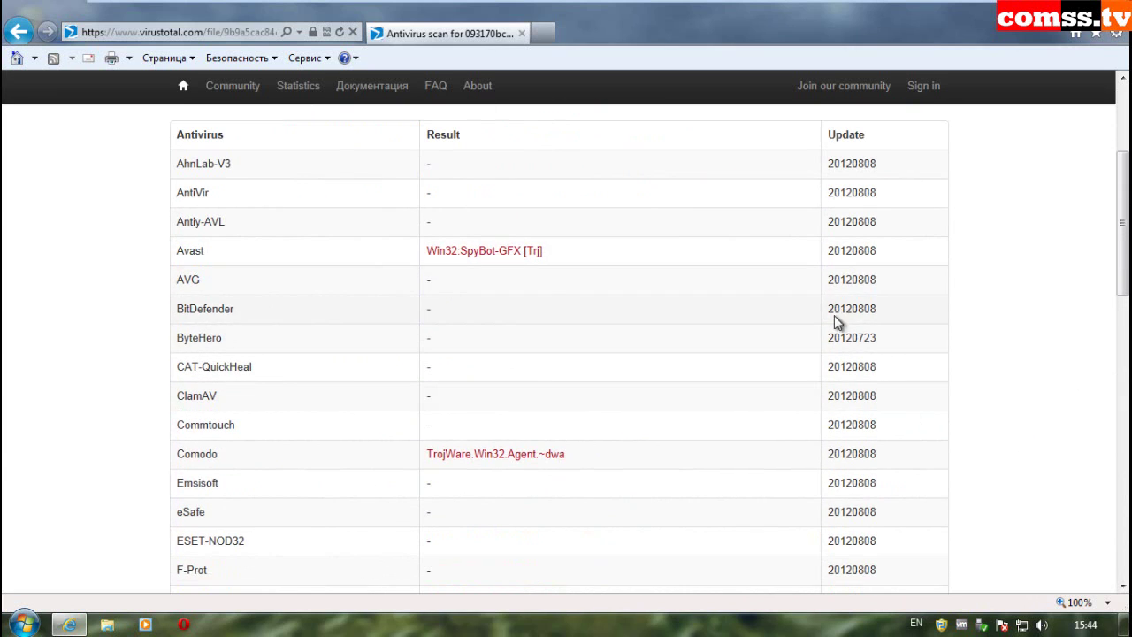
pyautogui.scroll(-1, 565, 308)
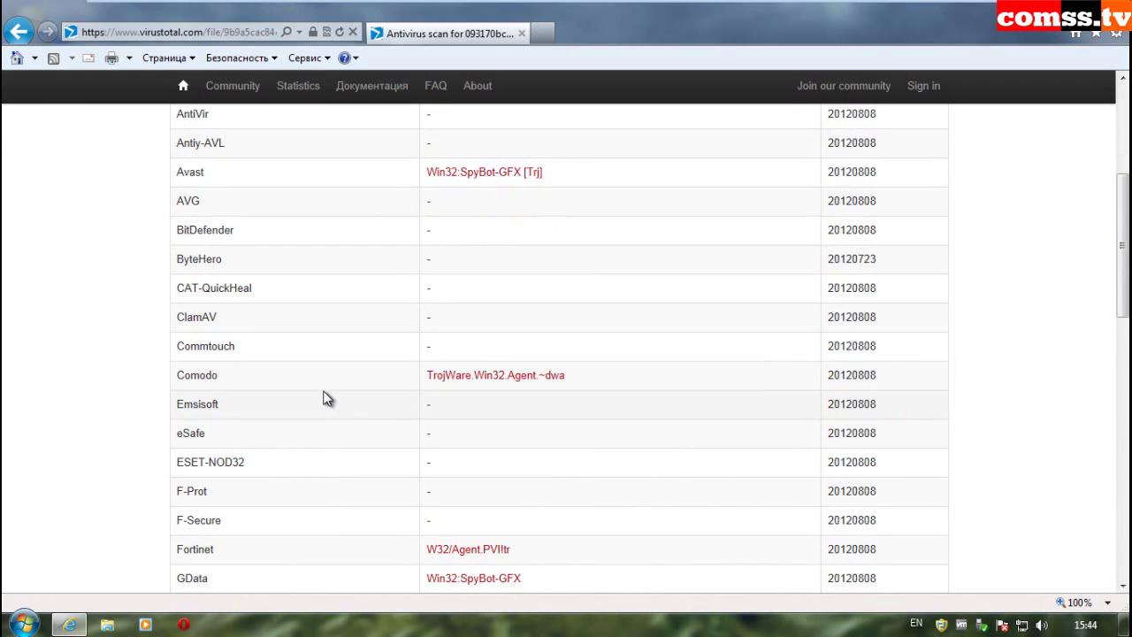
# Step: Review the rest of the antivirus result list for Comss_FakeAV_Alert (318), from Comodo and Emsisoft onward
pyautogui.scroll(-1, 599, 390)
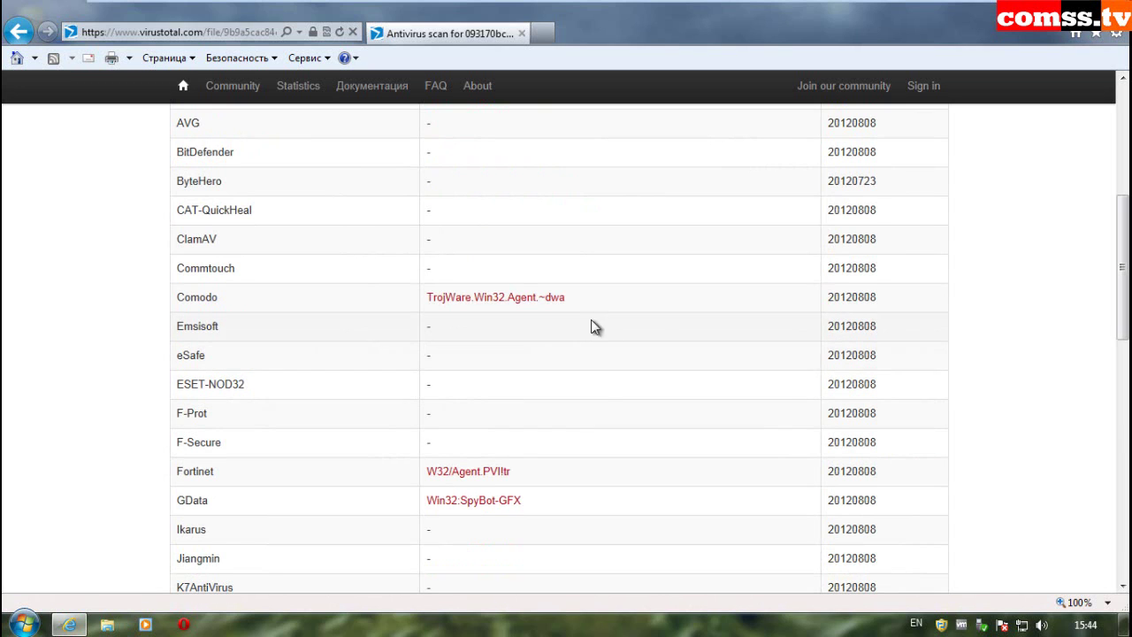
pyautogui.scroll(-1, 591, 389)
pyautogui.scroll(-2, 591, 396)
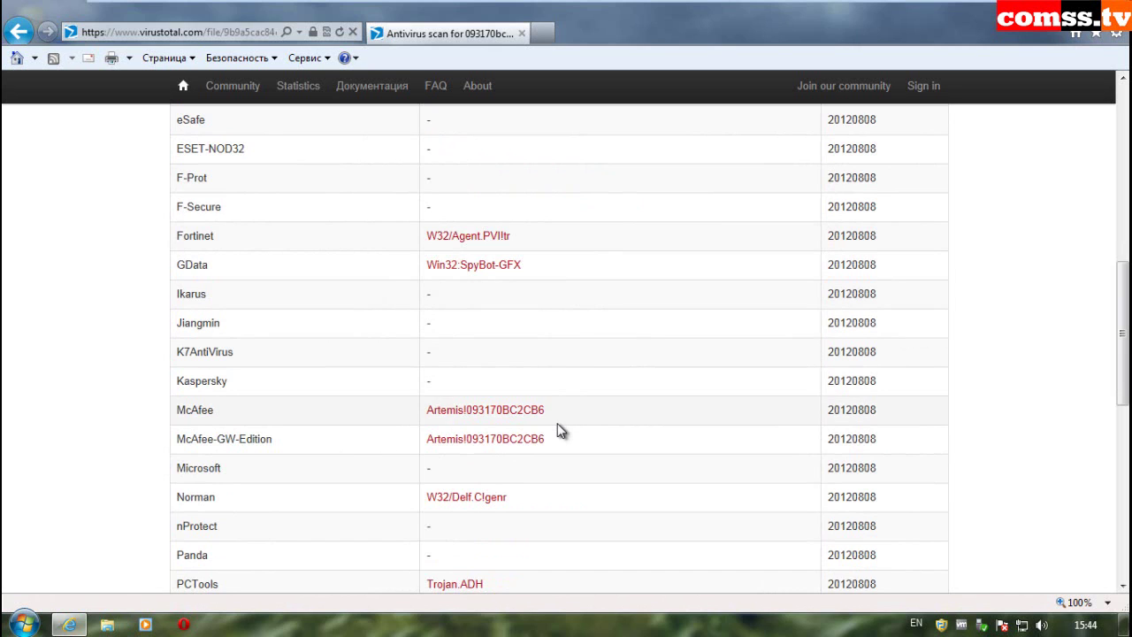
pyautogui.scroll(-1, 557, 423)
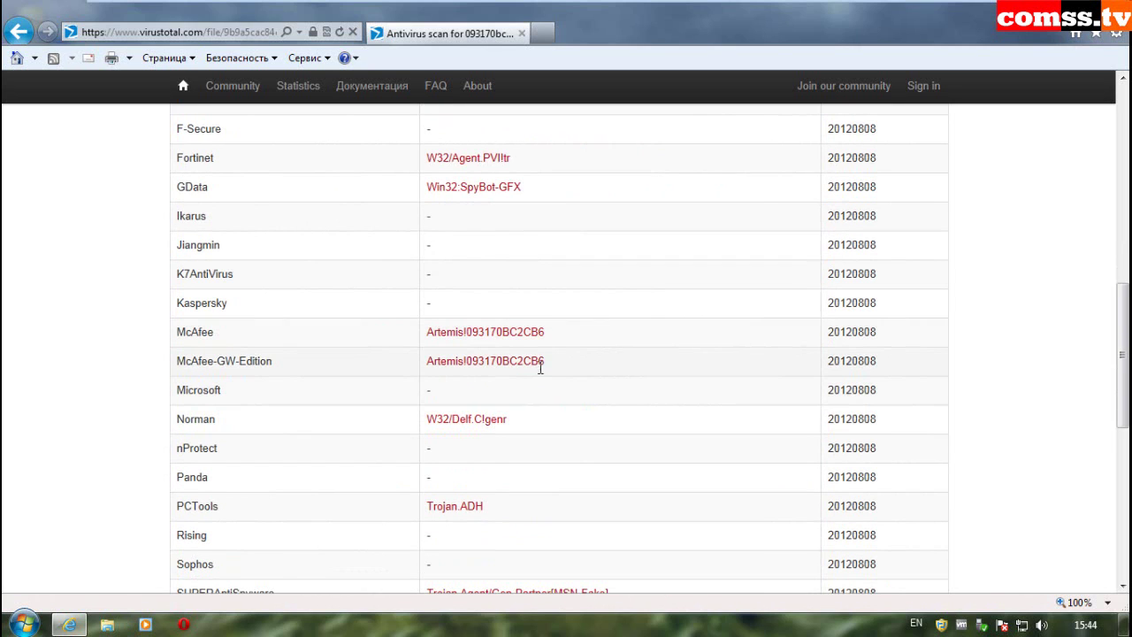
pyautogui.scroll(-1, 538, 373)
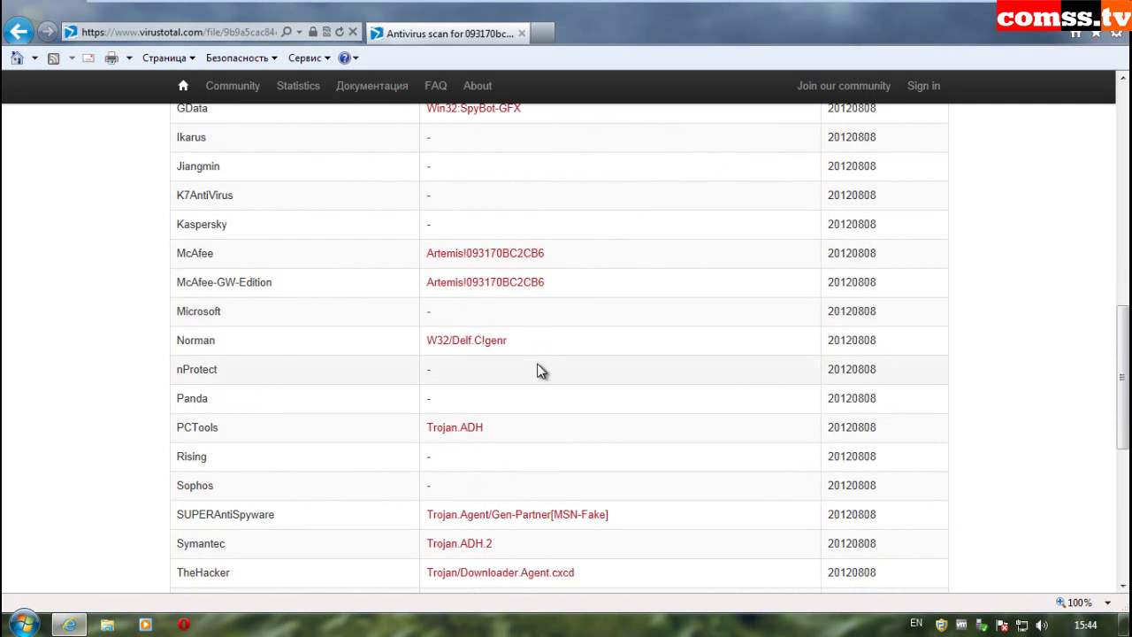
pyautogui.scroll(-2, 531, 413)
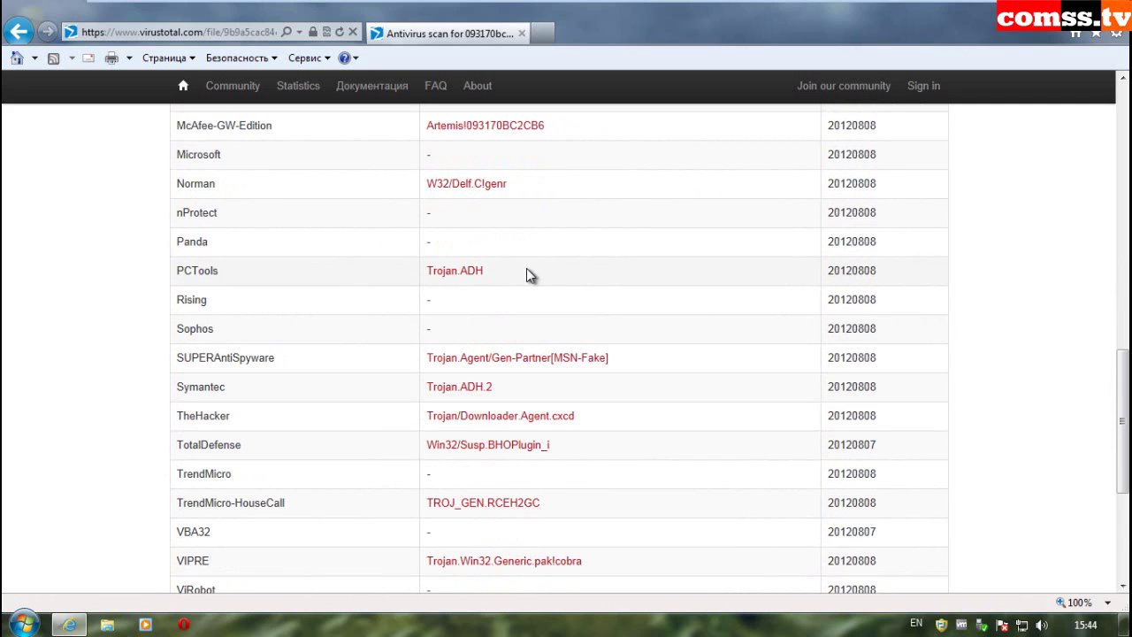
pyautogui.scroll(-1, 549, 358)
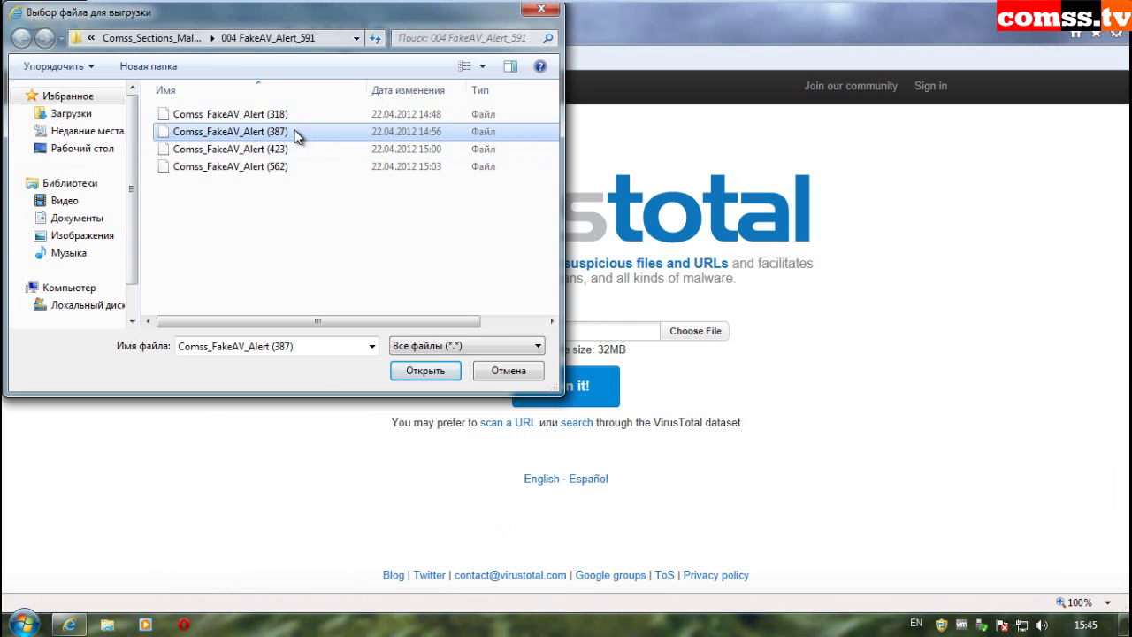
# Step: Submit Comss_FakeAV_Alert (387) to VirusTotal and open its last analysis with the additional file details expanded
pyautogui.doubleClick(518, 140)
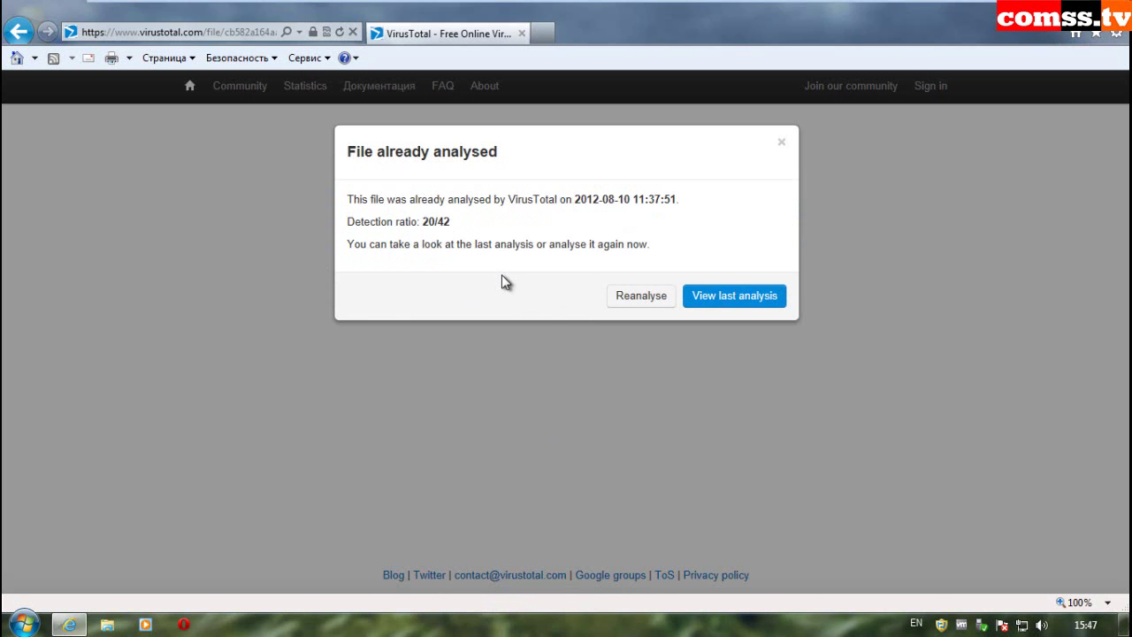
pyautogui.click(732, 295)
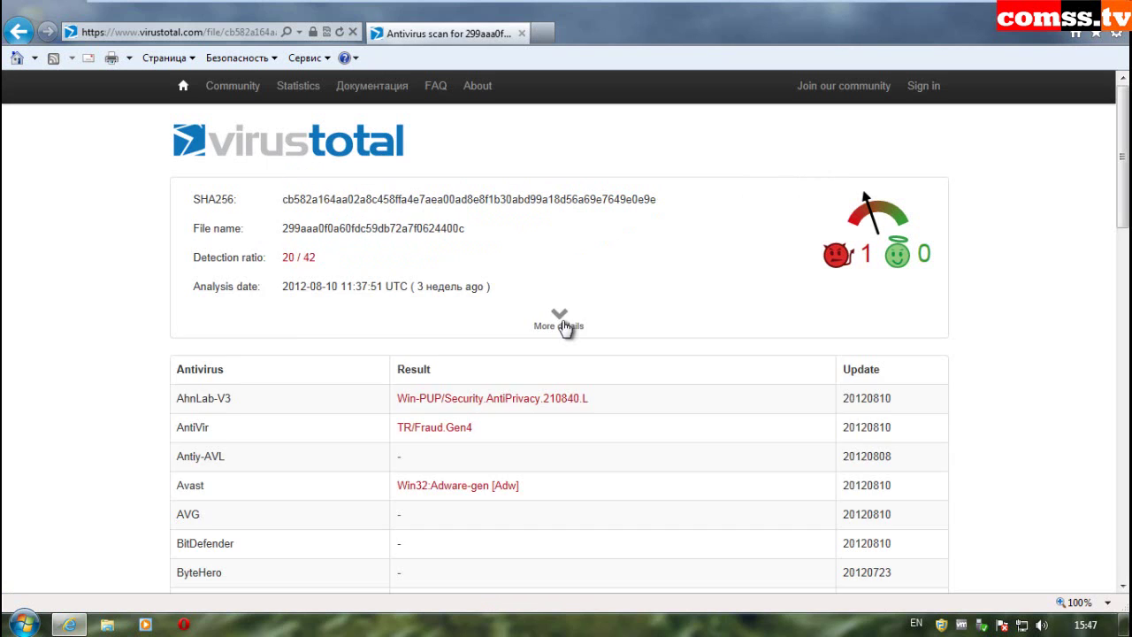
pyautogui.click(559, 320)
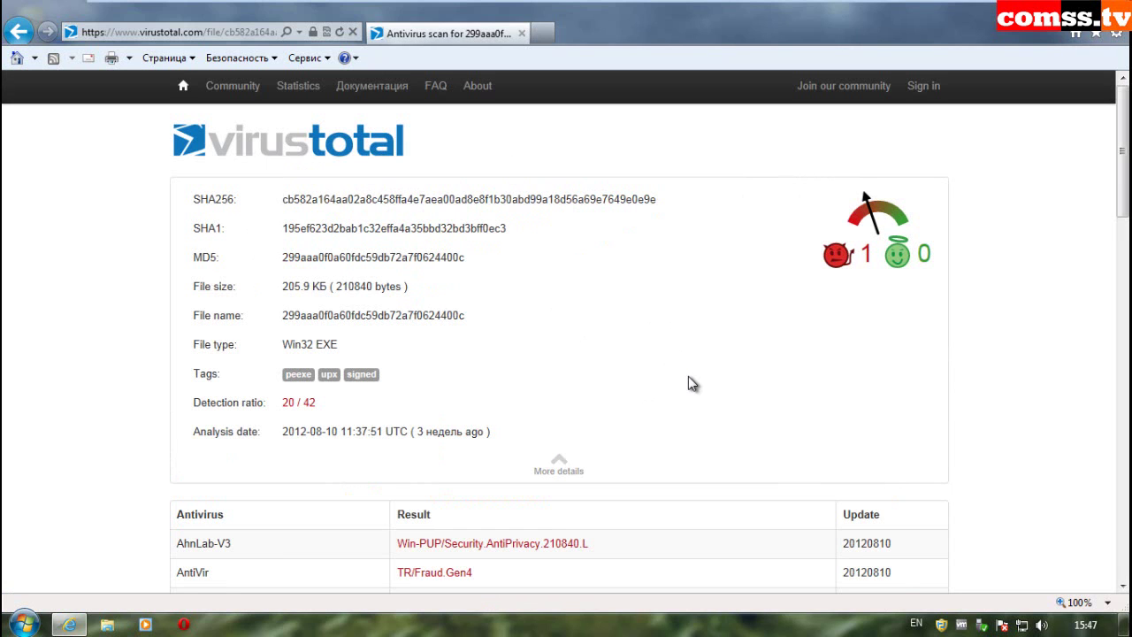
# Step: Examine the antivirus results for Comss_FakeAV_Alert (387) through to the comments below the list
pyautogui.scroll(-3, 694, 387)
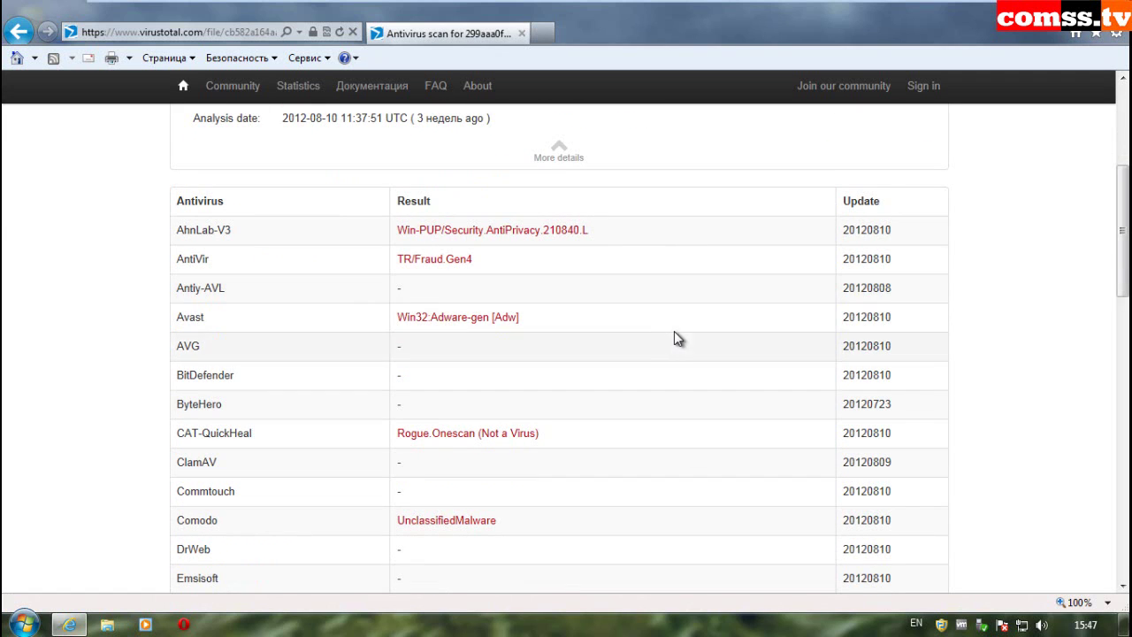
pyautogui.scroll(-2, 678, 336)
pyautogui.scroll(-3, 710, 336)
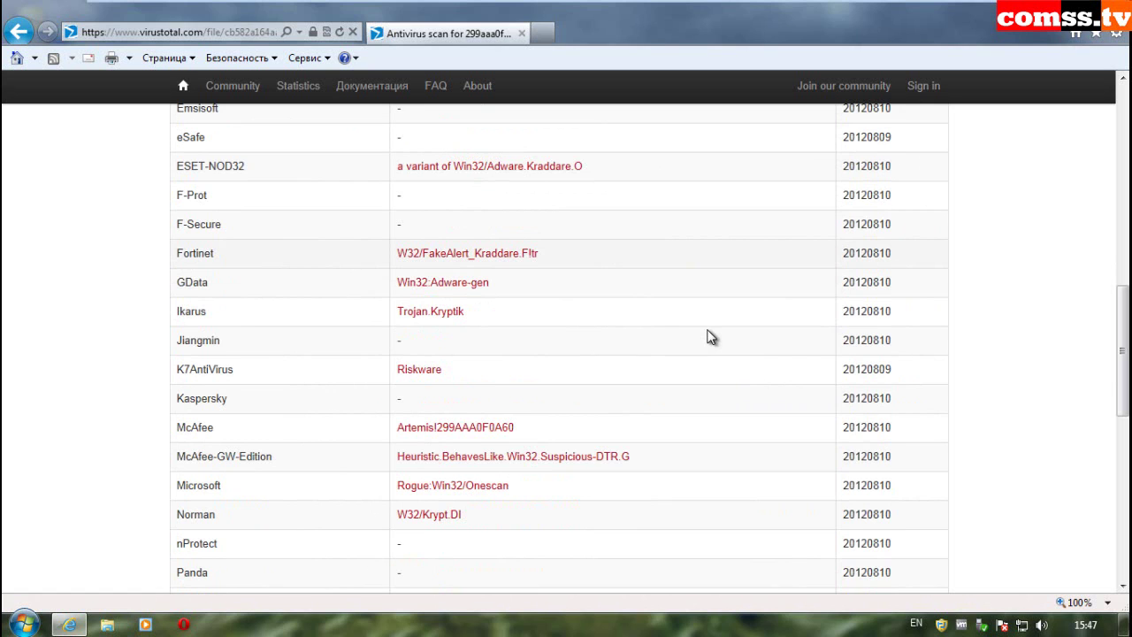
pyautogui.scroll(-1, 710, 336)
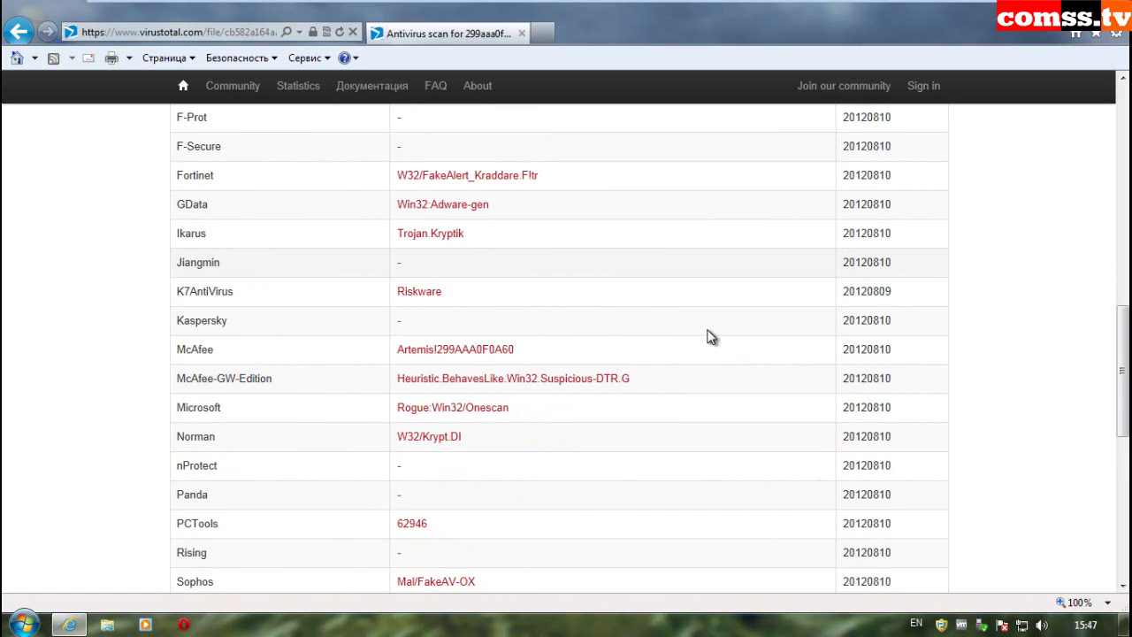
pyautogui.scroll(-1, 710, 336)
pyautogui.scroll(-1, 710, 336)
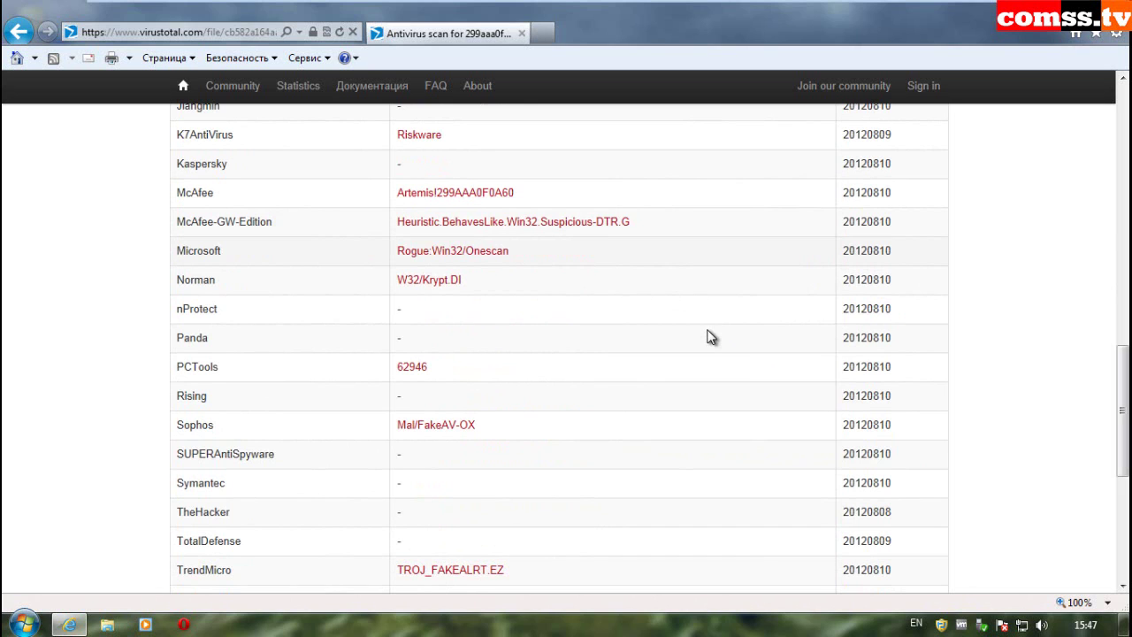
pyautogui.scroll(-3, 710, 336)
pyautogui.scroll(-1, 710, 336)
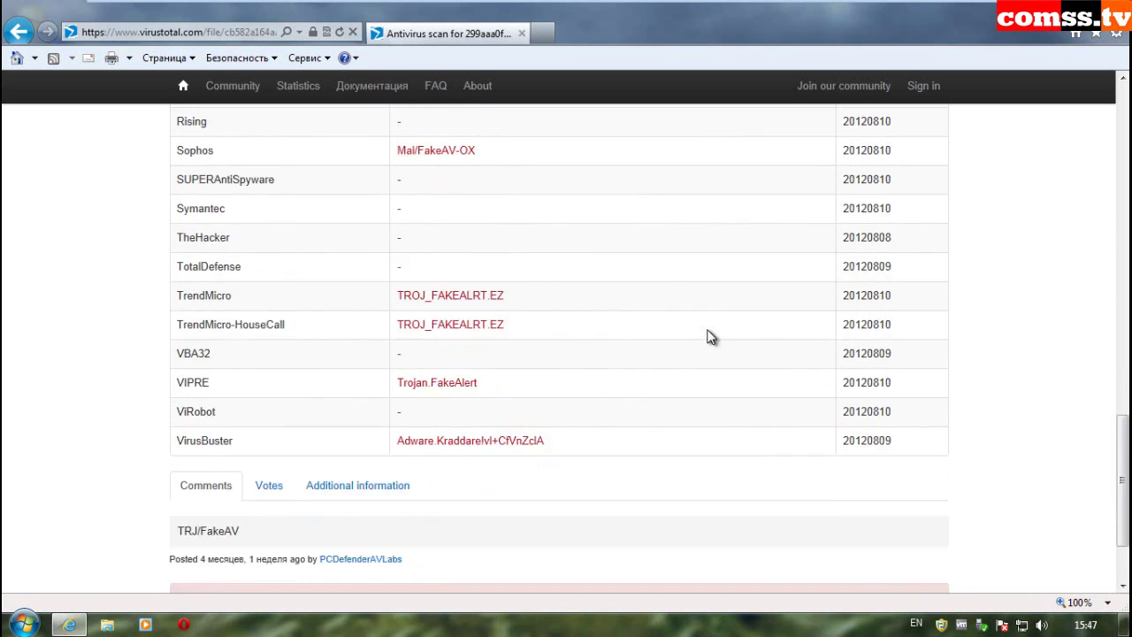
pyautogui.scroll(-2, 630, 429)
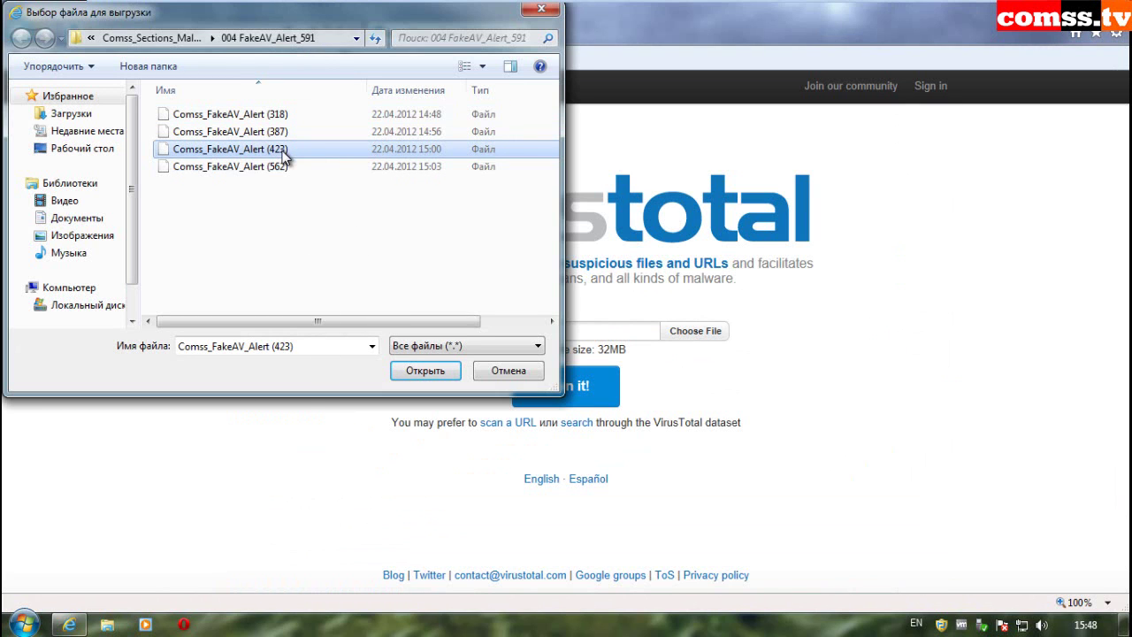
# Step: Check Comss_FakeAV_Alert (423) on VirusTotal by opening its last analysis with expanded details and reviewing the antivirus results
pyautogui.click(431, 367)
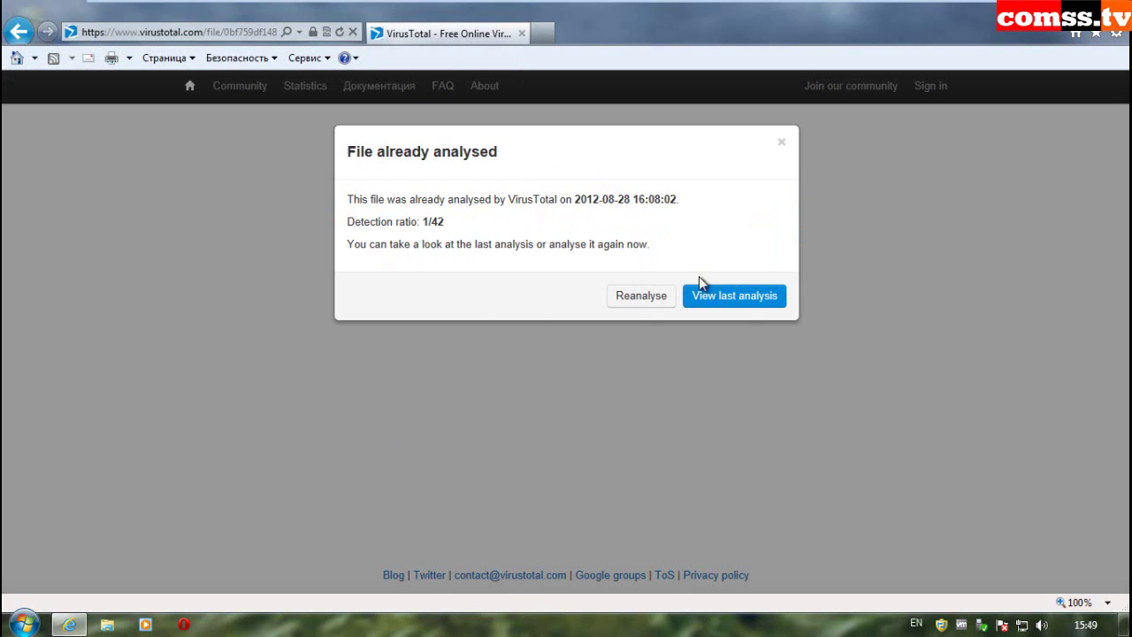
pyautogui.click(739, 301)
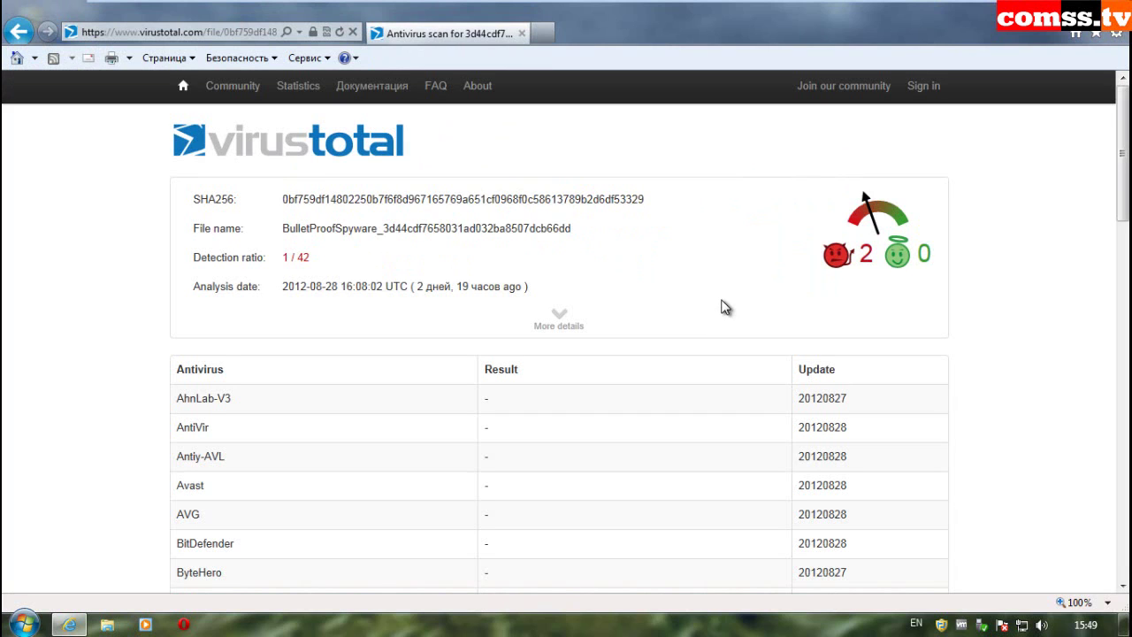
pyautogui.click(561, 326)
pyautogui.scroll(-10, 719, 354)
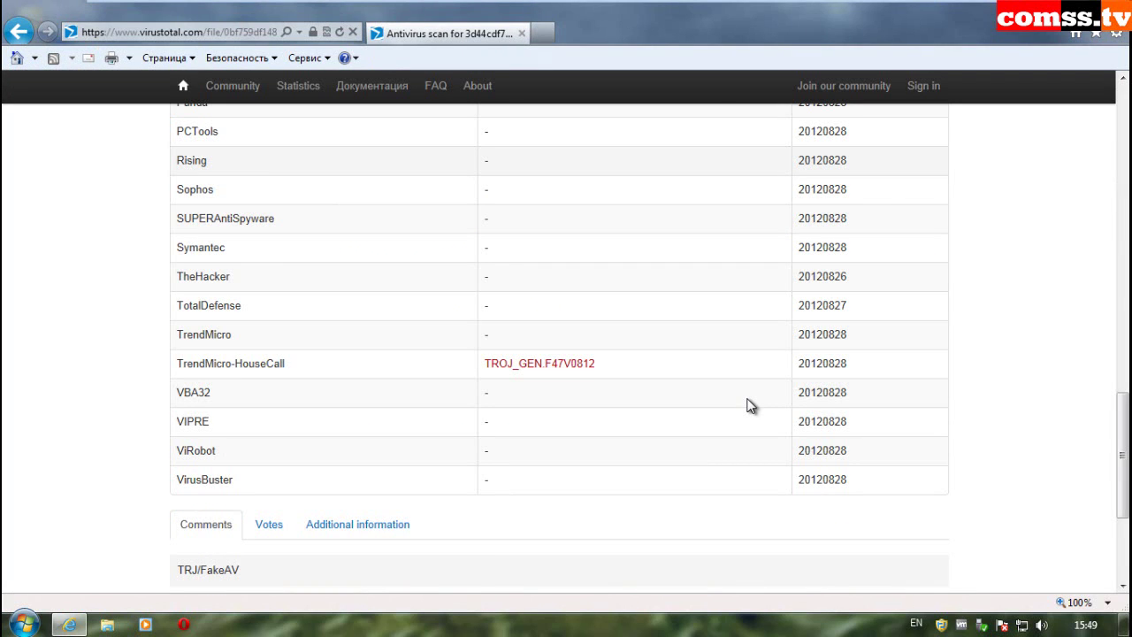
pyautogui.scroll(-3, 747, 405)
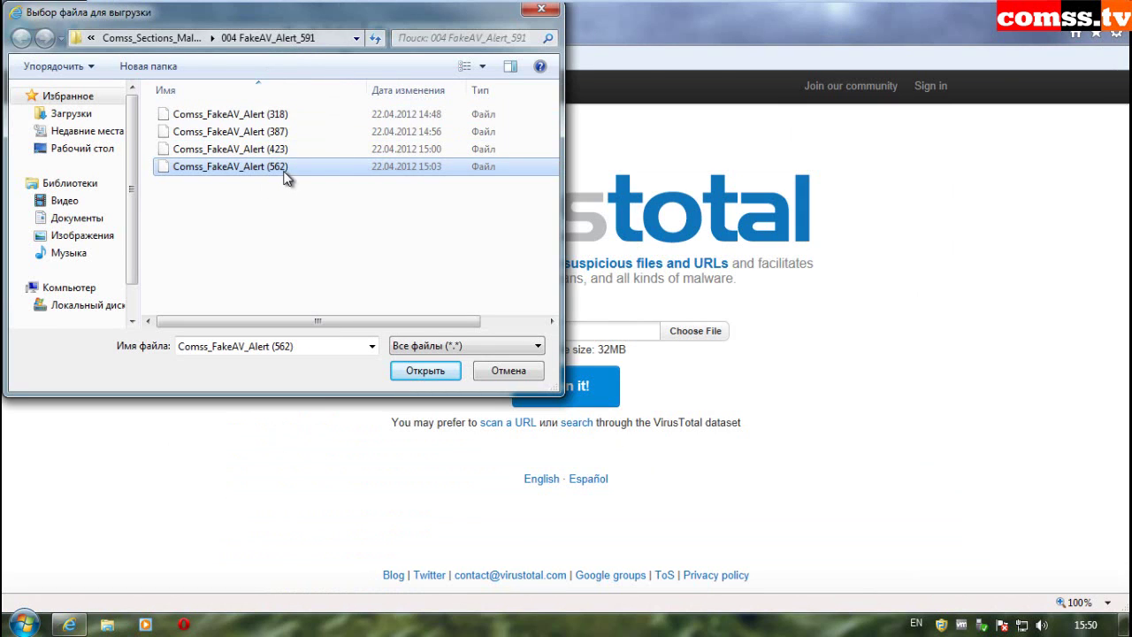
# Step: Submit Comss_FakeAV_Alert (562) to VirusTotal and open its last analysis with the additional file details expanded
pyautogui.click(426, 371)
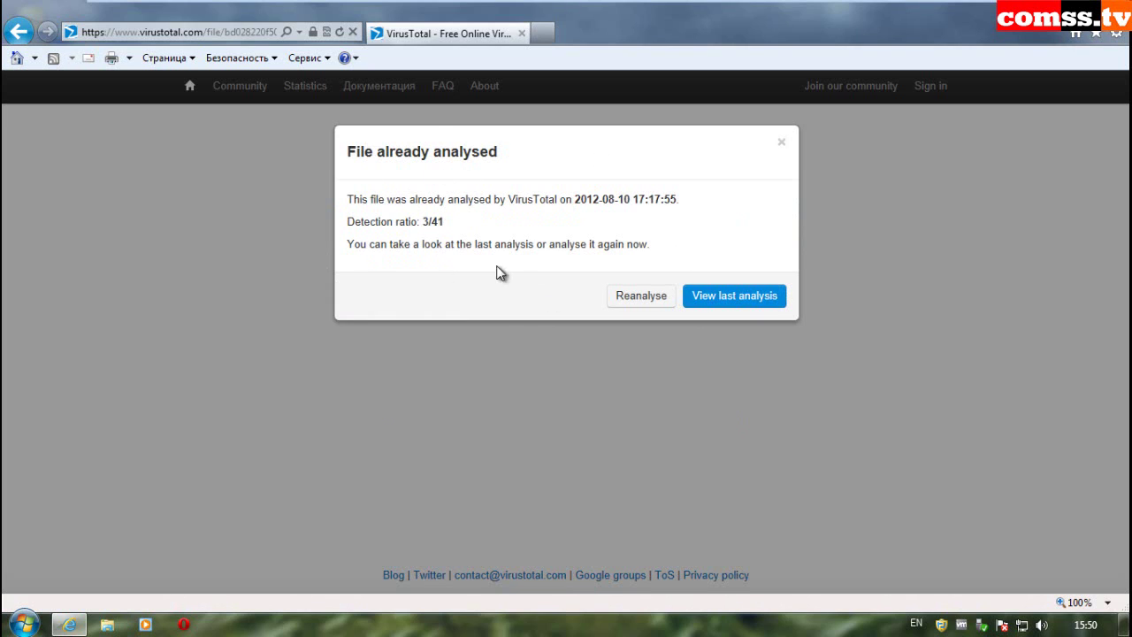
pyautogui.click(730, 301)
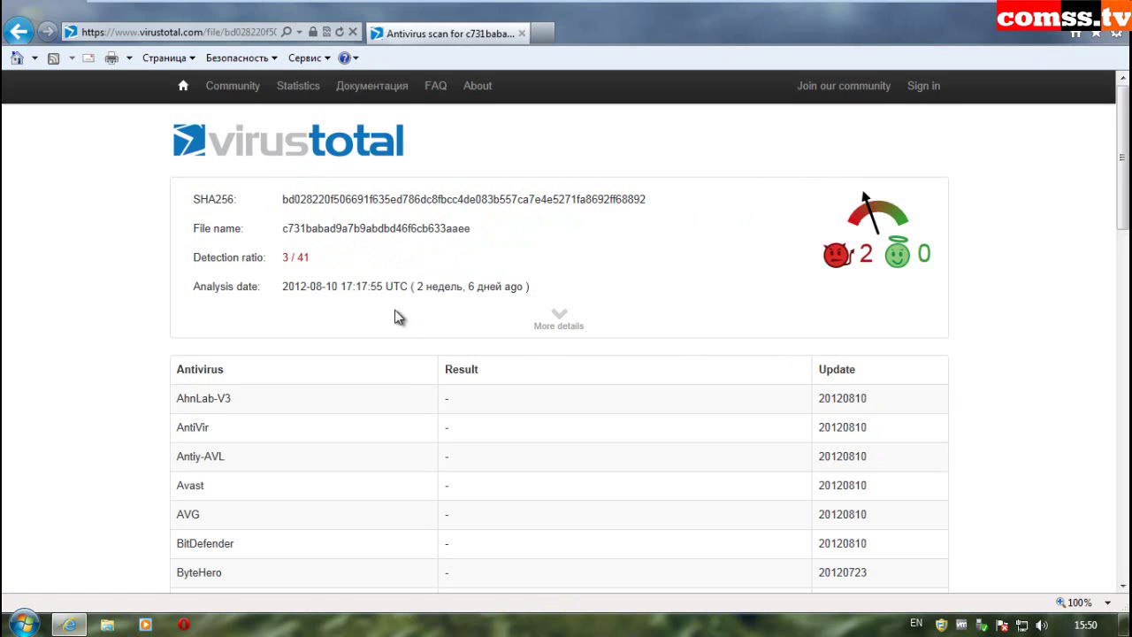
pyautogui.click(560, 320)
# Step: Examine which antivirus engines flag Comss_FakeAV_Alert (562), rechecking the Comodo, Emsisoft and ESET-NOD32 rows
pyautogui.scroll(-6, 658, 428)
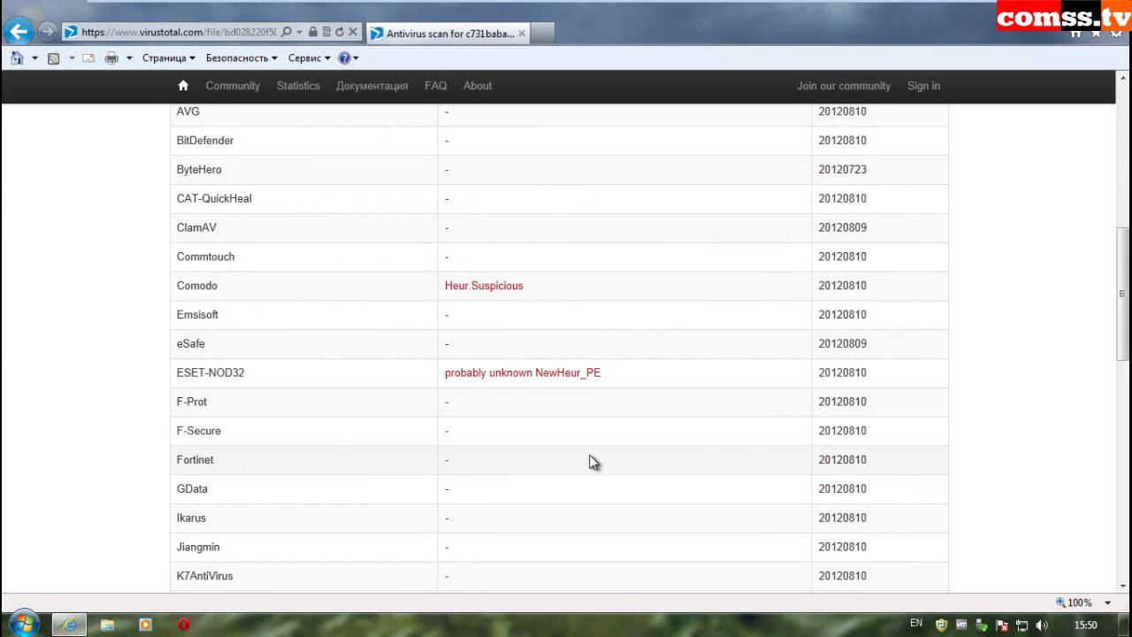
pyautogui.scroll(-7, 592, 461)
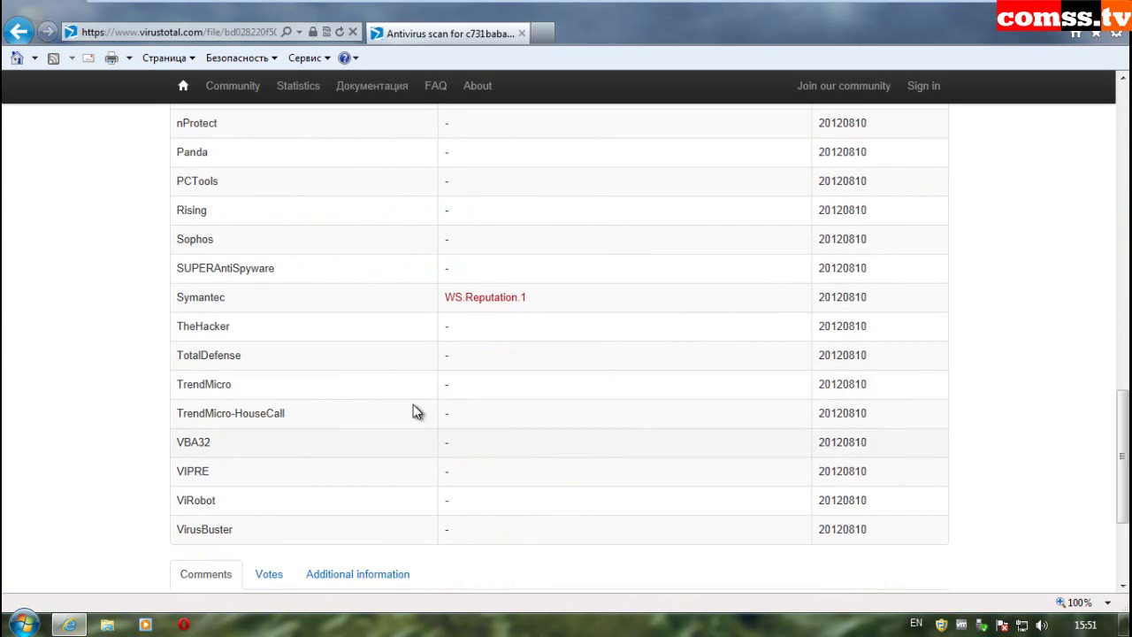
pyautogui.scroll(-2, 596, 399)
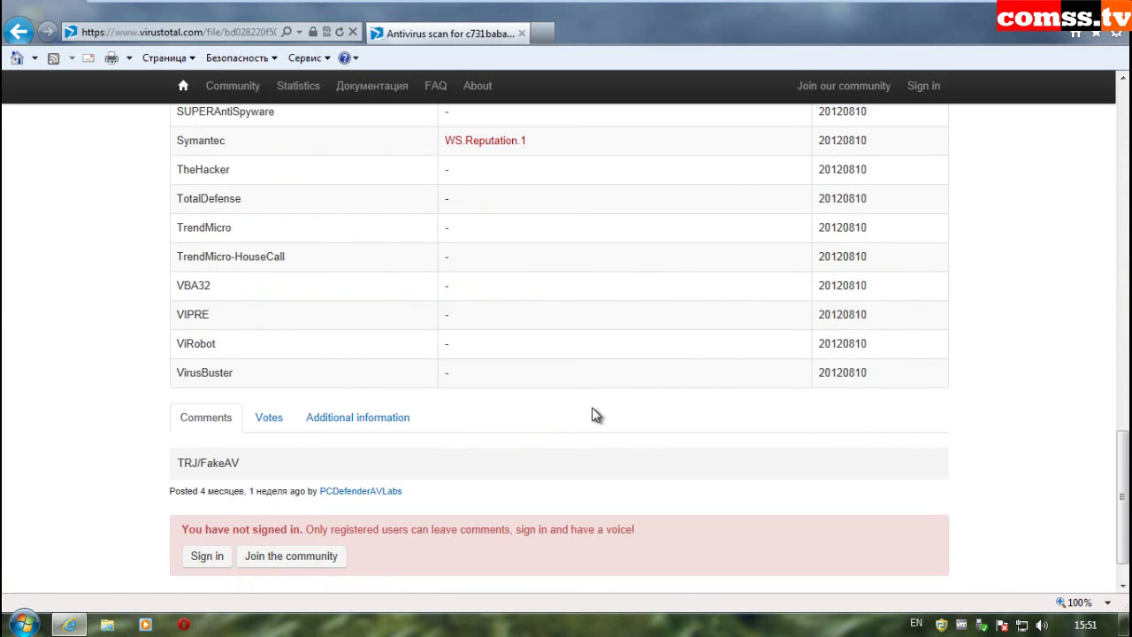
pyautogui.scroll(1, 604, 422)
pyautogui.scroll(9, 604, 427)
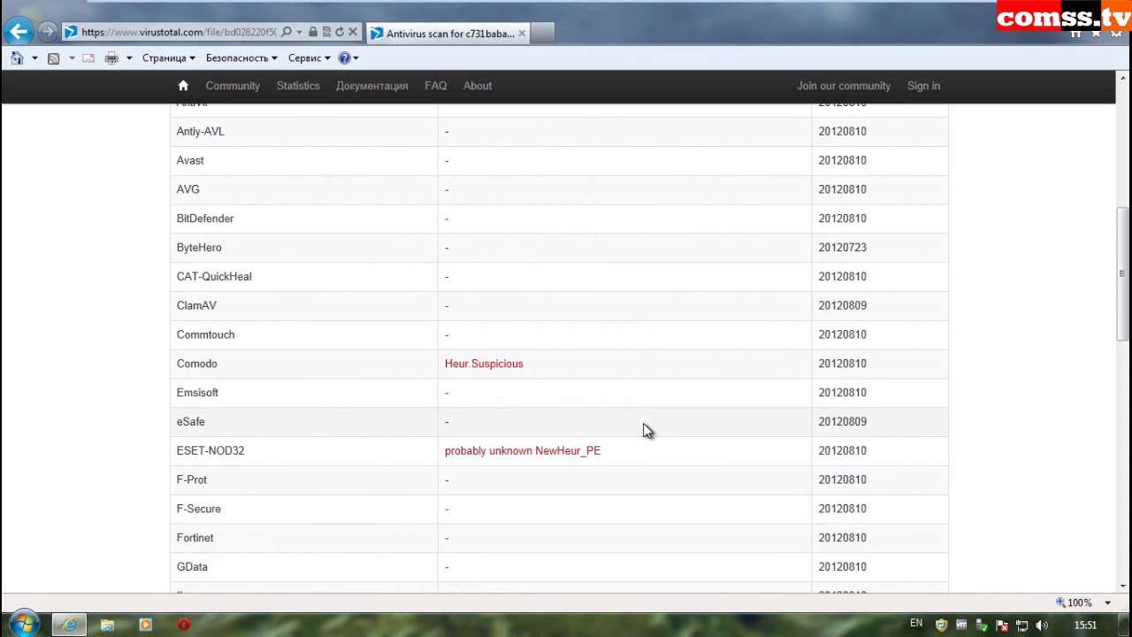
pyautogui.scroll(2, 652, 430)
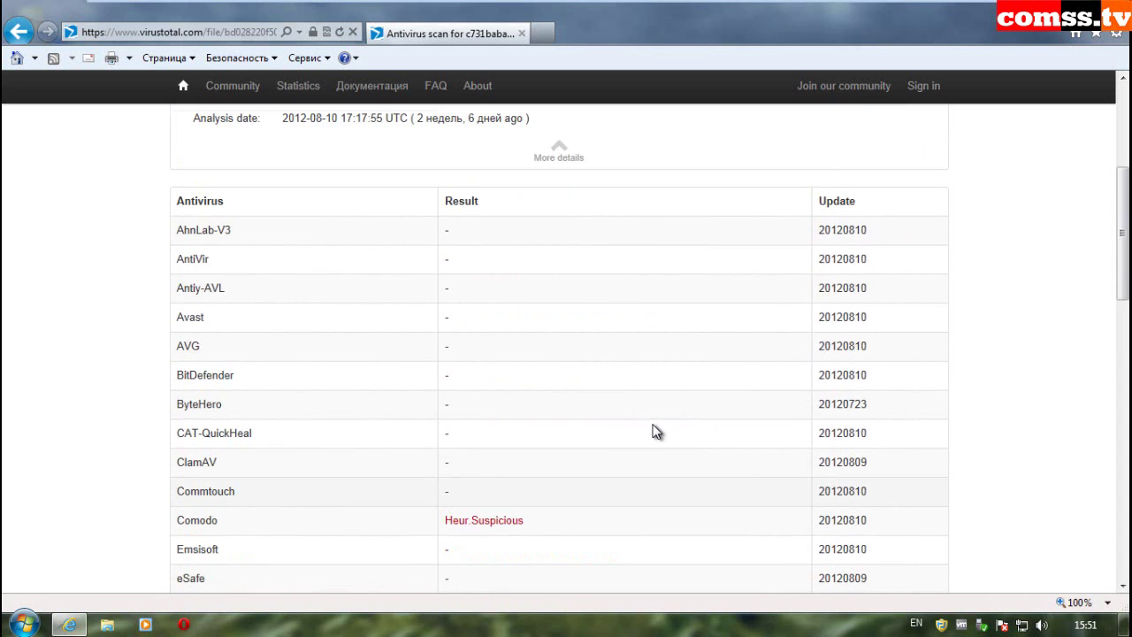
pyautogui.scroll(-10, 652, 430)
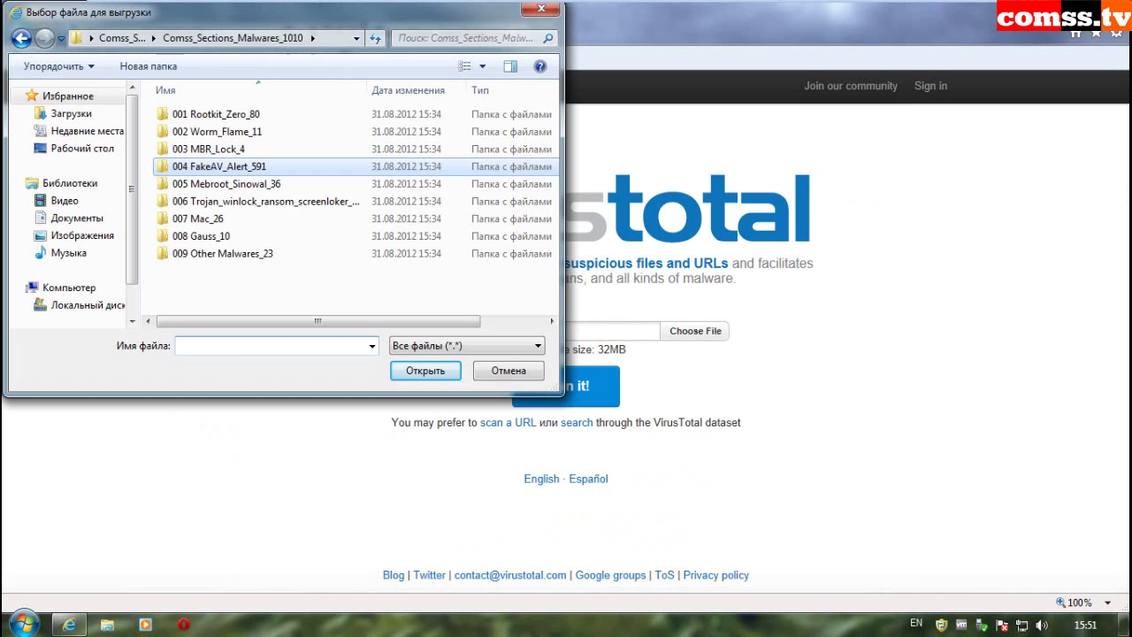
# Step: Submit Comss_Mebroot_Sinowal.59_d273a from the 005 Mebroot_Sinowal_36 folder to VirusTotal and open its last analysis
pyautogui.doubleClick(252, 184)
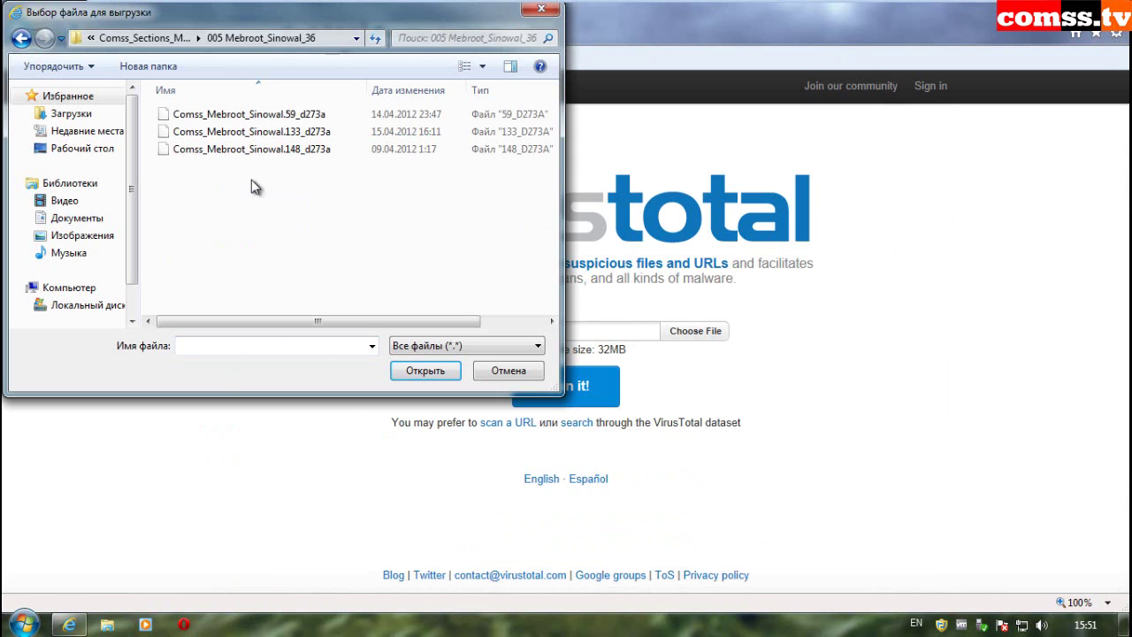
pyautogui.doubleClick(279, 117)
pyautogui.click(576, 389)
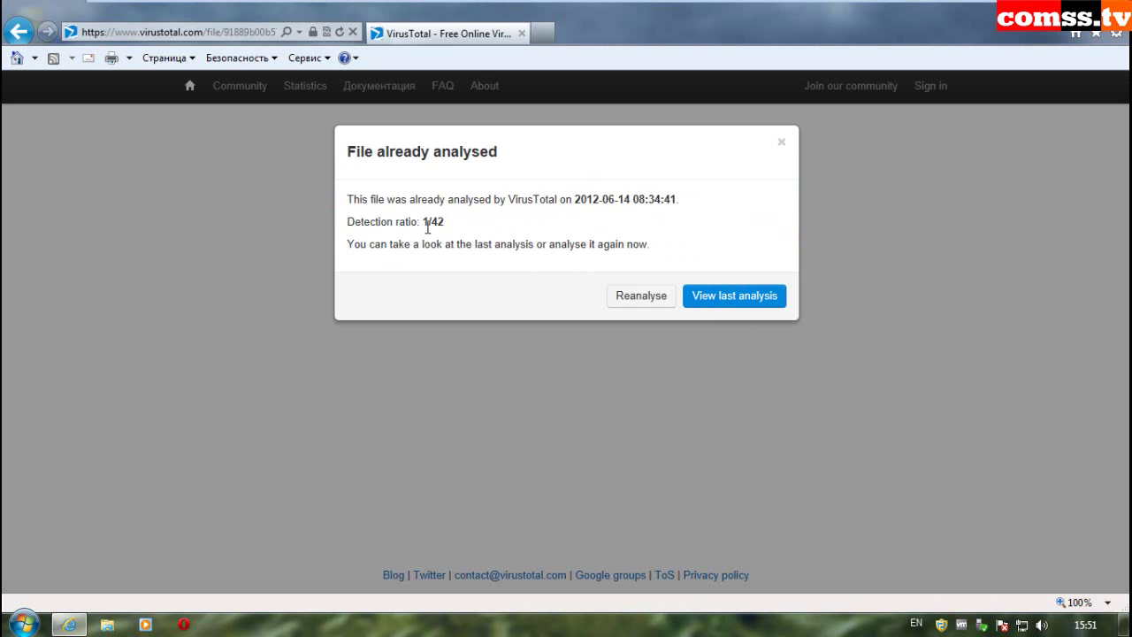
pyautogui.click(734, 296)
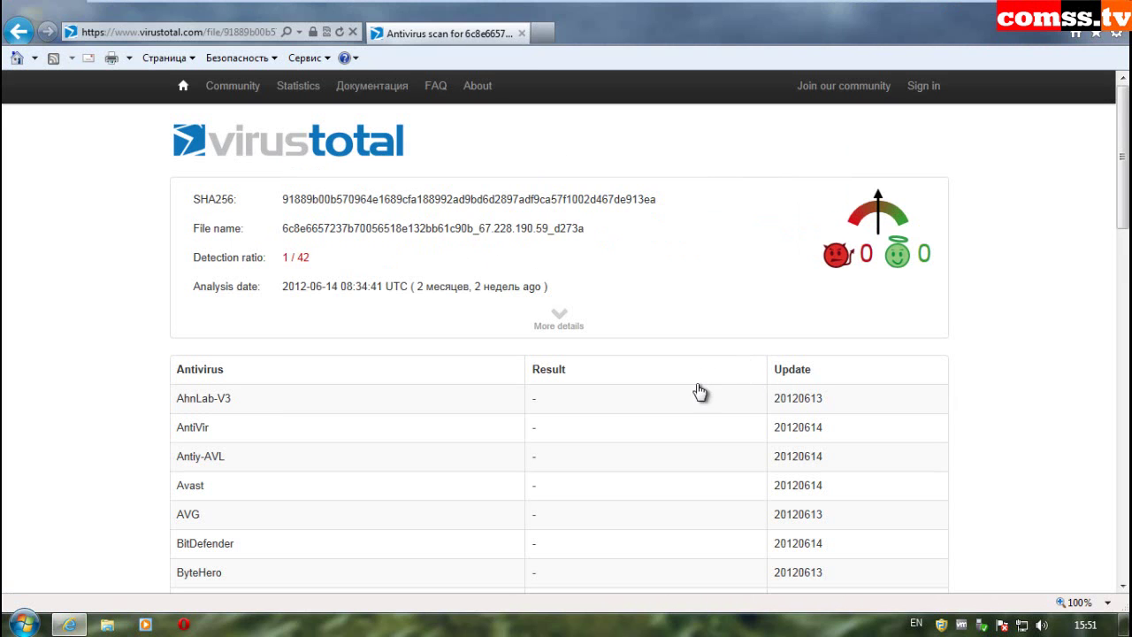
# Step: Examine the Comss_Mebroot_Sinowal.59_d273a report's antivirus results, detection ratio and analysis date
pyautogui.scroll(-10, 841, 417)
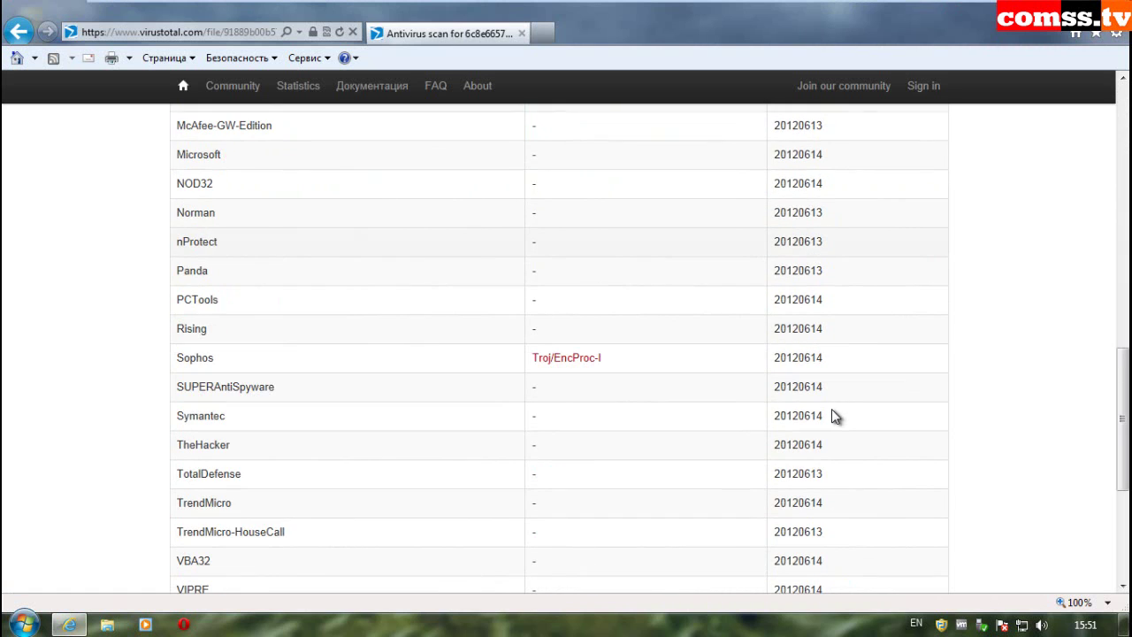
pyautogui.scroll(-1, 831, 416)
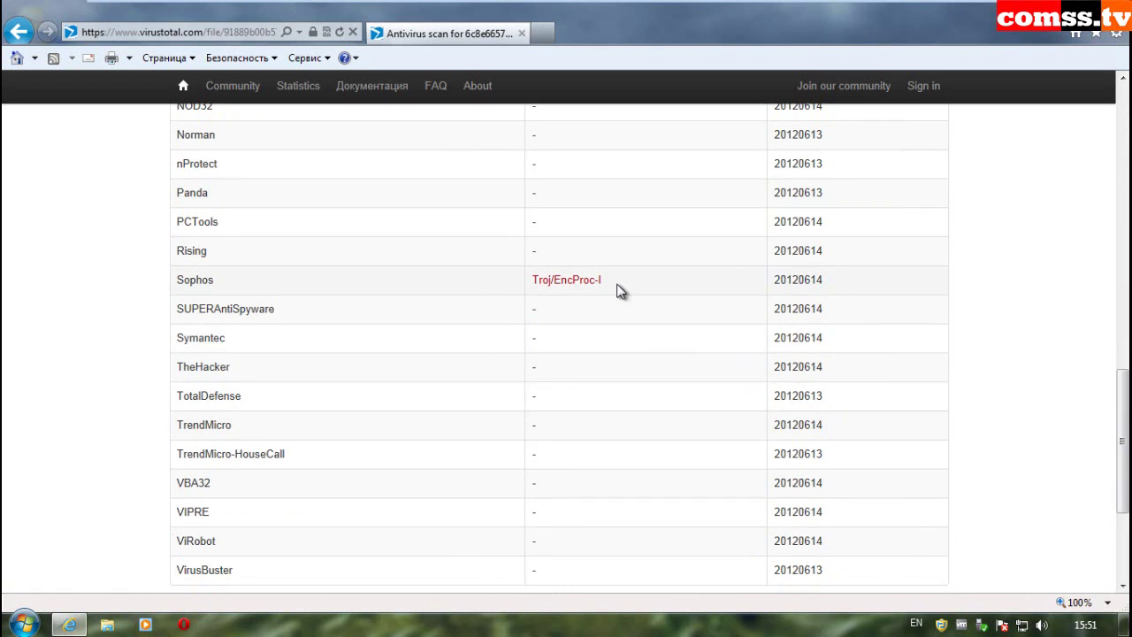
pyautogui.scroll(11, 662, 291)
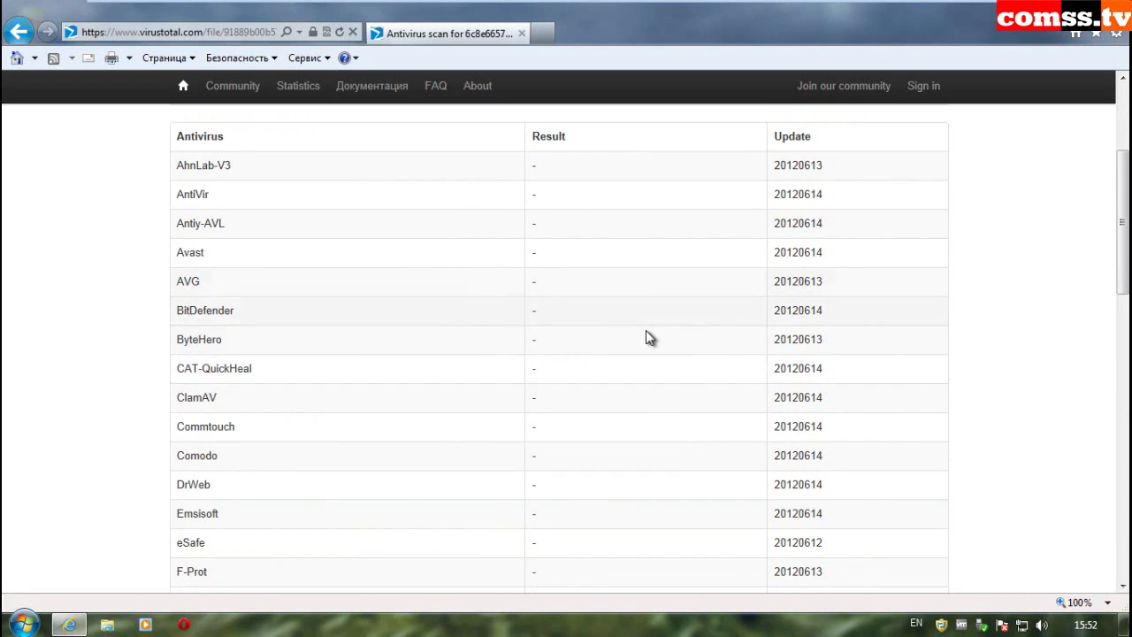
pyautogui.scroll(2, 670, 376)
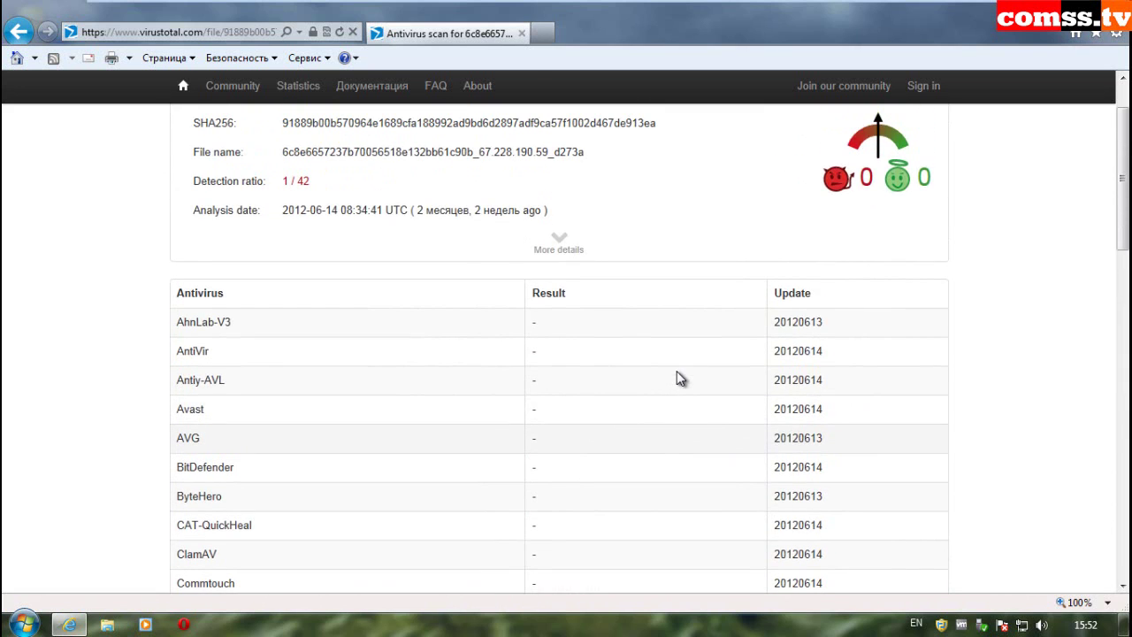
pyautogui.scroll(1, 677, 373)
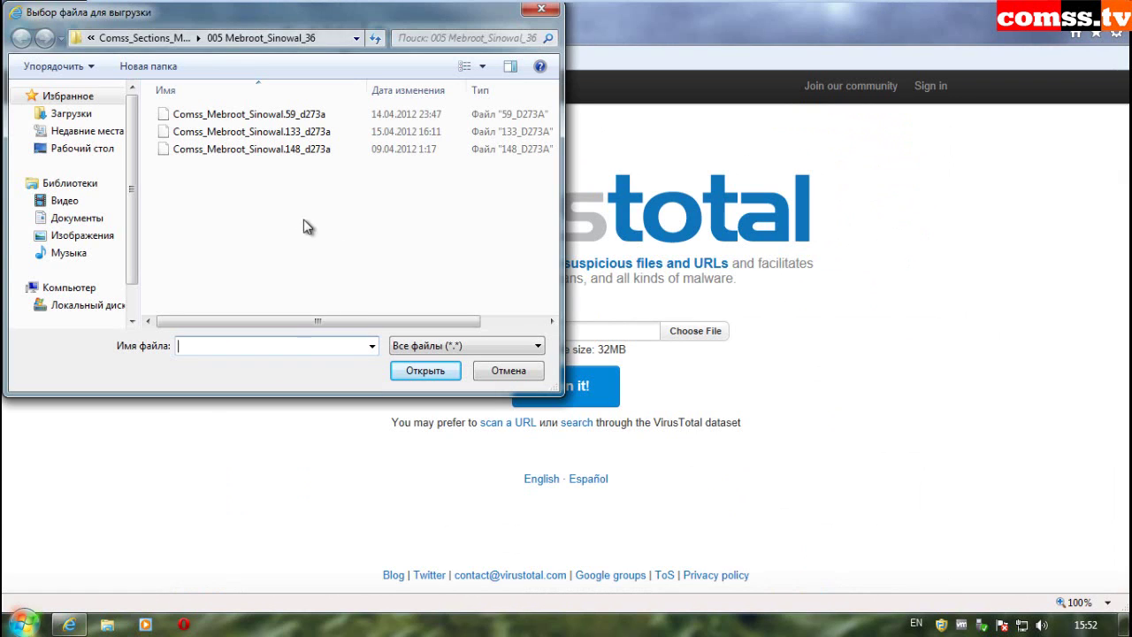
# Step: Submit Comss_Mebroot_Sinowal.133_d273a to VirusTotal and review the antivirus results of its last analysis
pyautogui.click(324, 130)
pyautogui.doubleClick(293, 132)
pyautogui.click(577, 398)
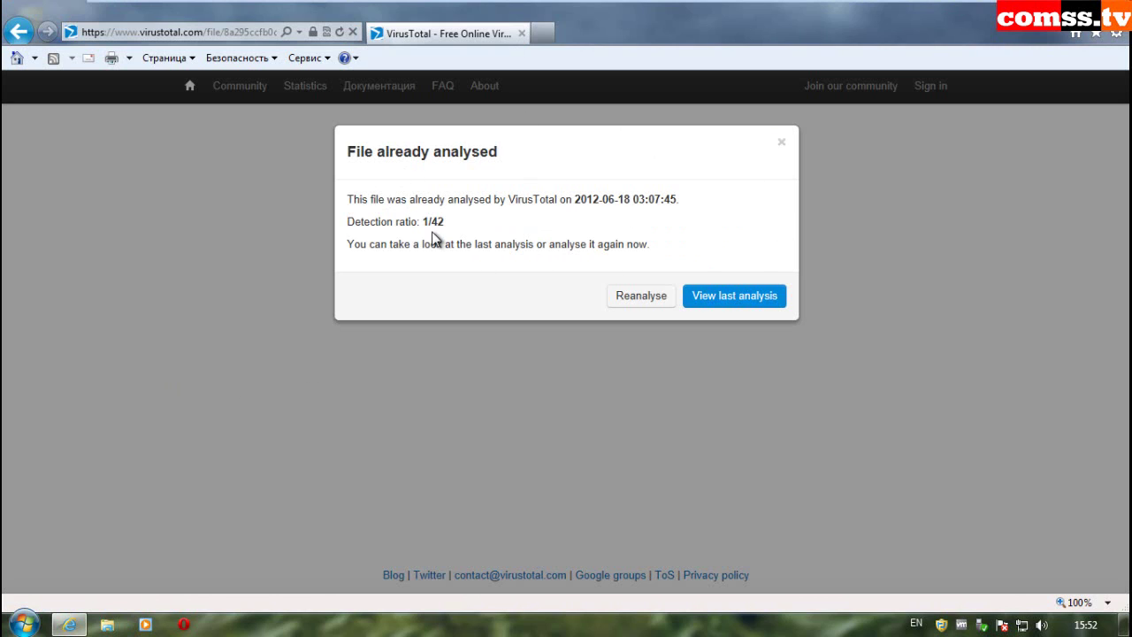
pyautogui.click(713, 304)
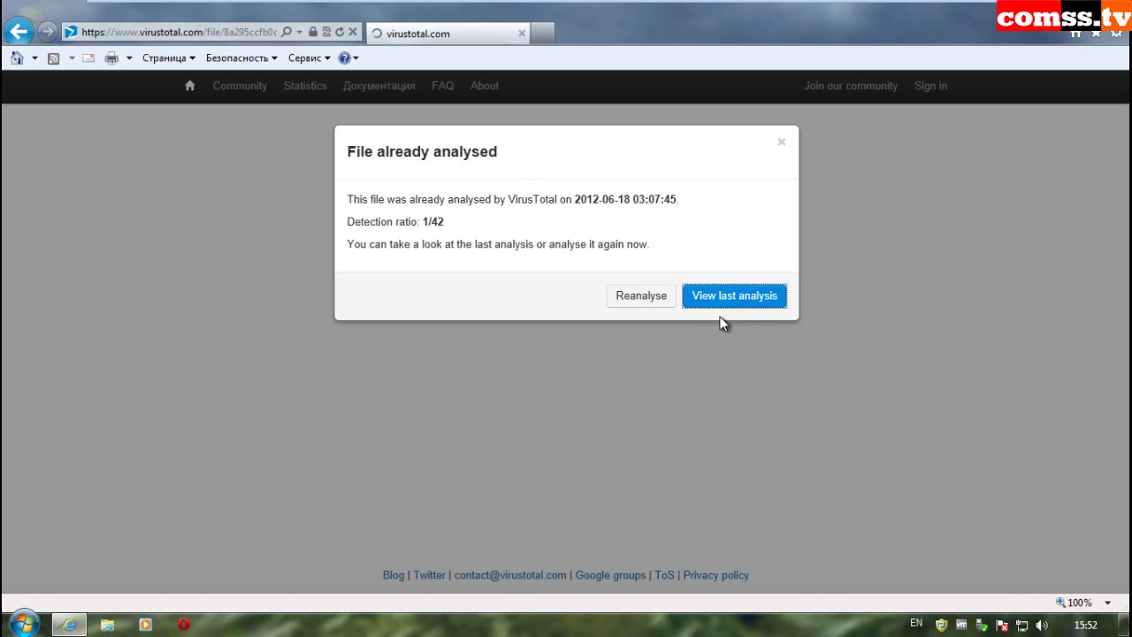
pyautogui.scroll(-10, 644, 380)
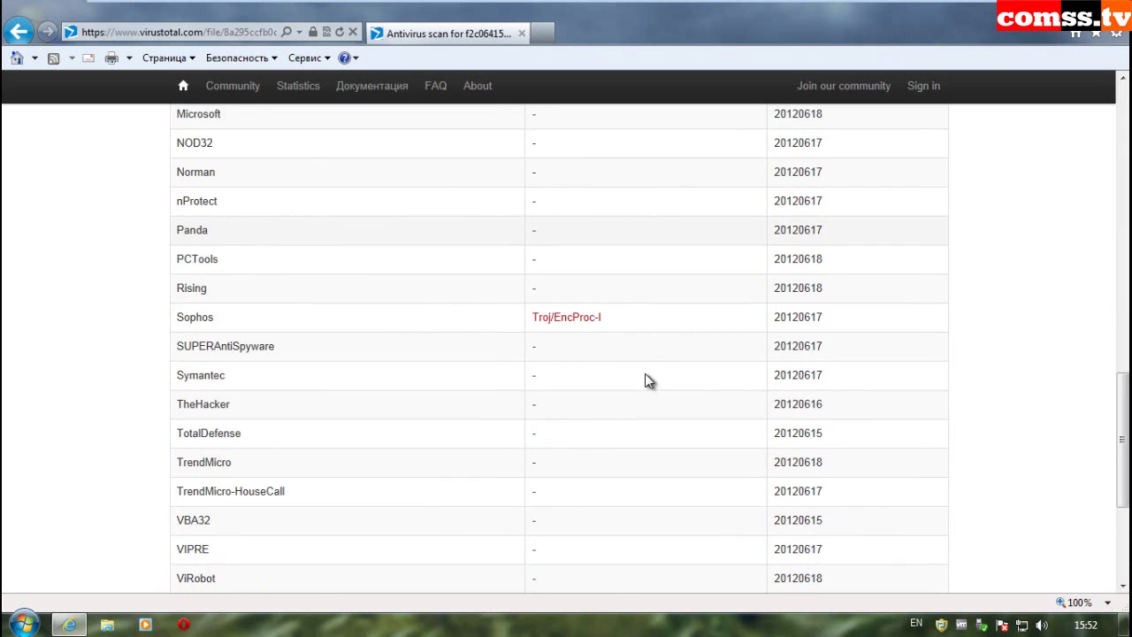
pyautogui.scroll(-2, 644, 373)
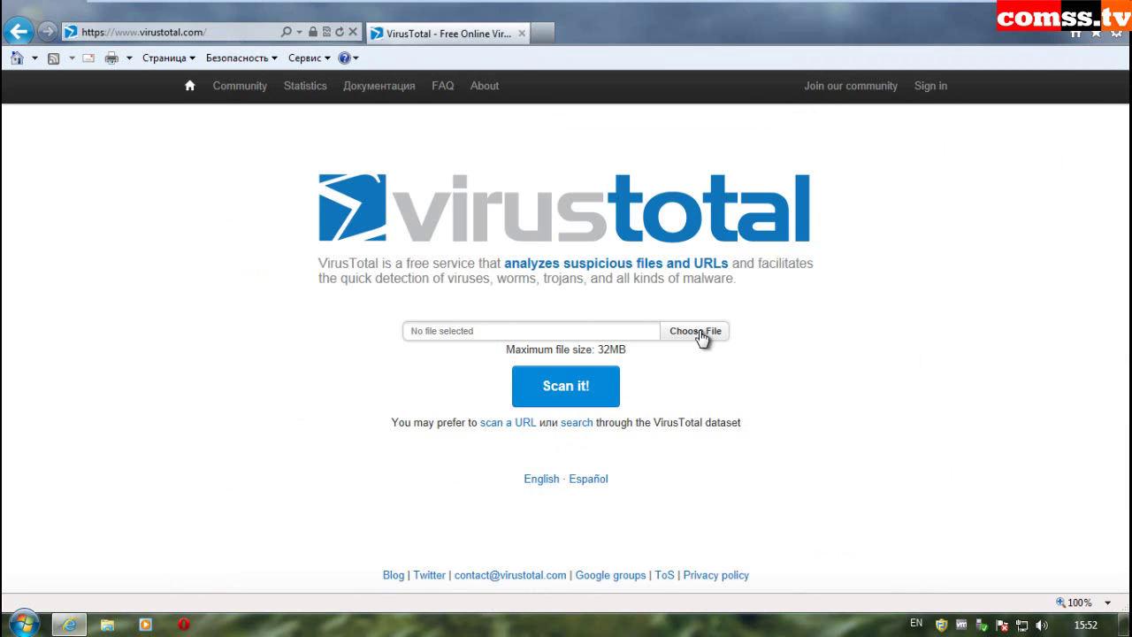
# Step: Submit Comss_Mebroot_Sinowal.148_d273a to VirusTotal and open its last analysis with the additional file details expanded
pyautogui.click(699, 331)
pyautogui.click(313, 150)
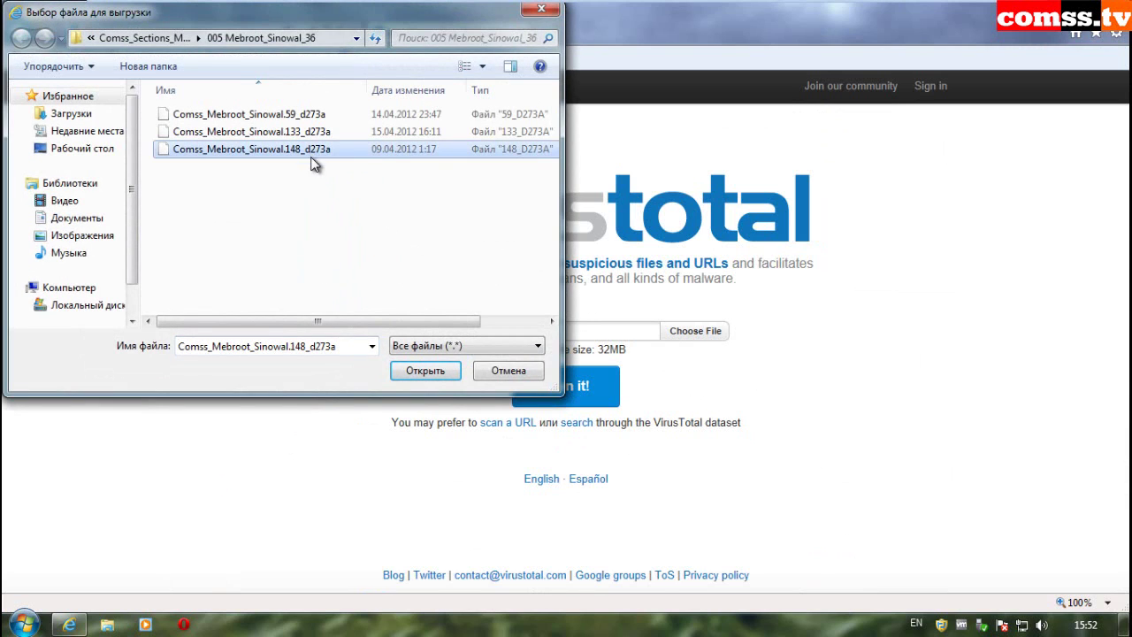
pyautogui.click(425, 371)
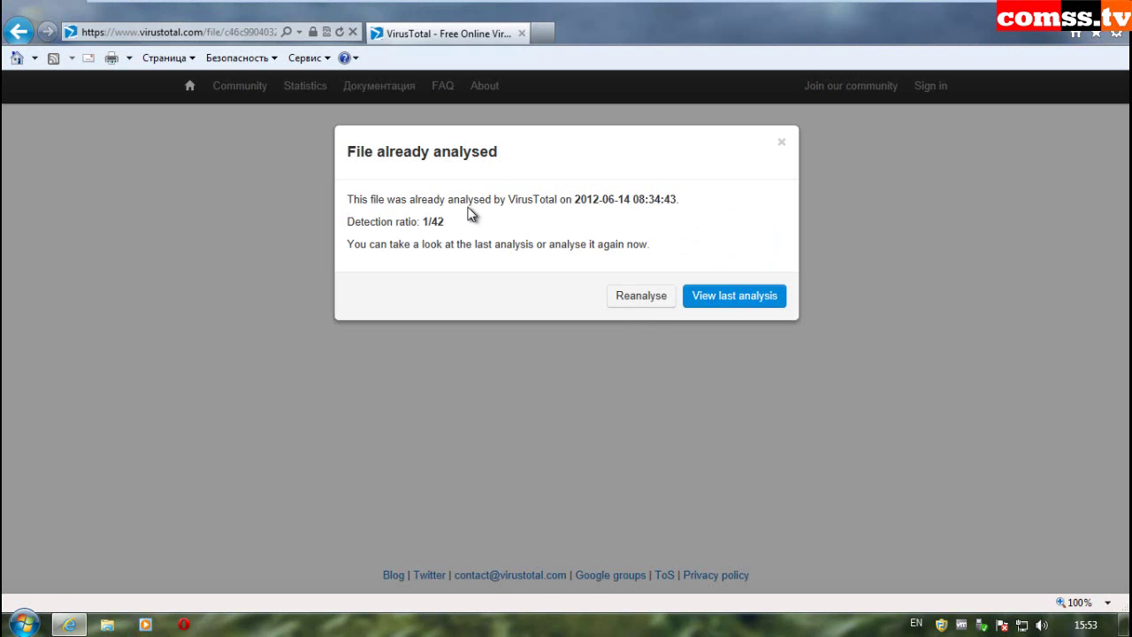
pyautogui.click(731, 297)
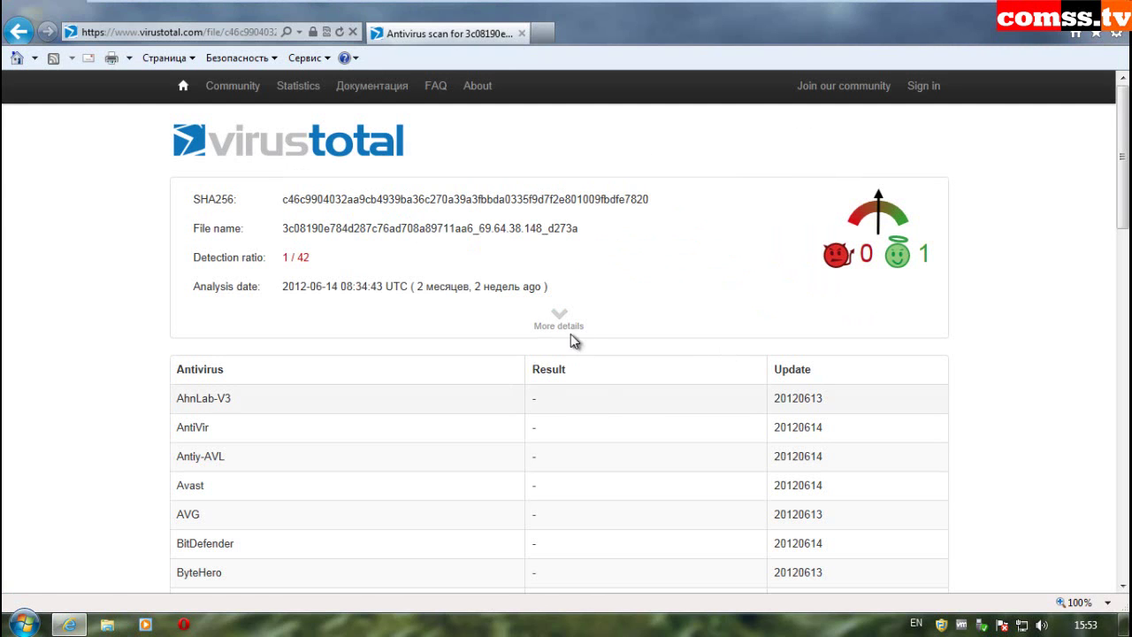
pyautogui.click(557, 323)
# Step: Examine the Comss_Mebroot_Sinowal.148_d273a report's file details, detection ratio, analysis date and per-engine antivirus results
pyautogui.scroll(-3, 579, 435)
pyautogui.scroll(-10, 581, 434)
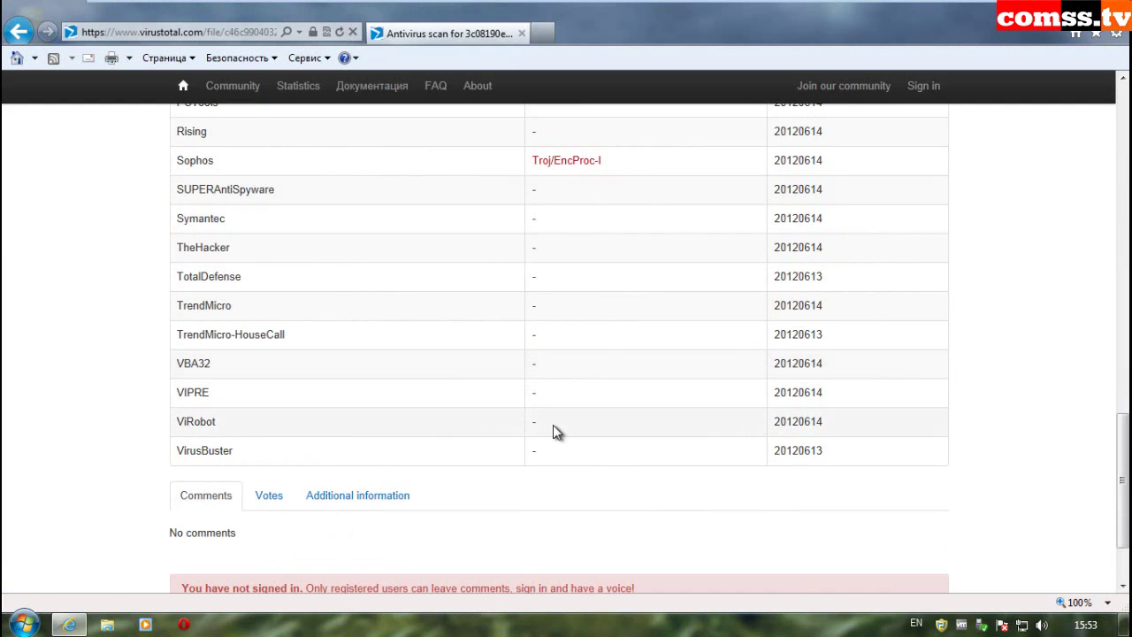
pyautogui.scroll(-2, 588, 437)
pyautogui.scroll(3, 591, 433)
pyautogui.scroll(1, 591, 442)
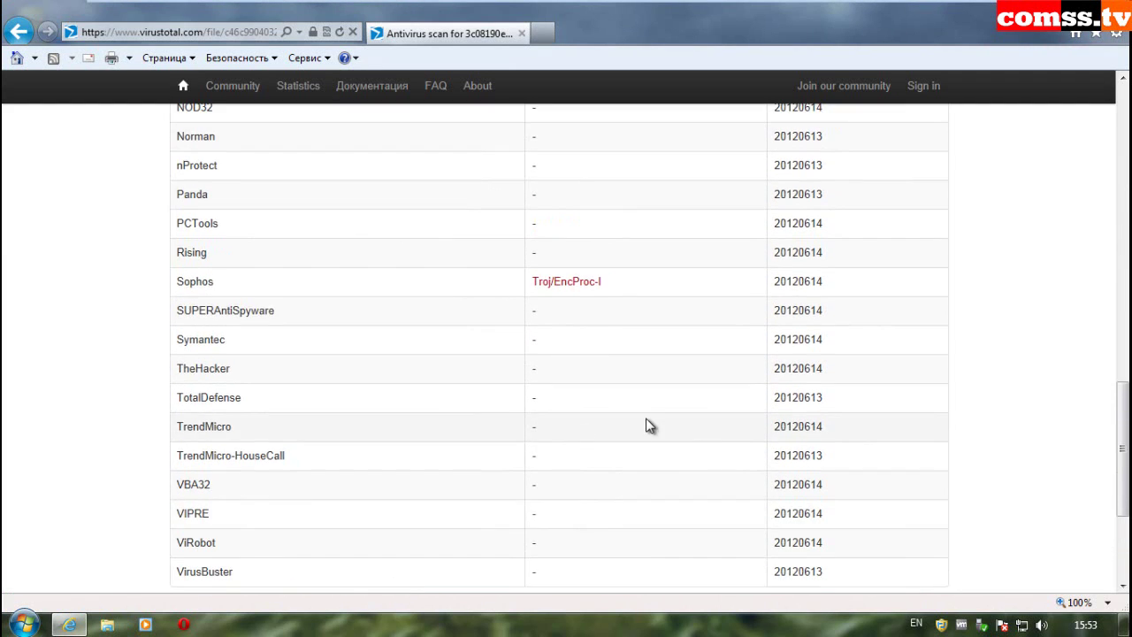
pyautogui.scroll(-2, 557, 453)
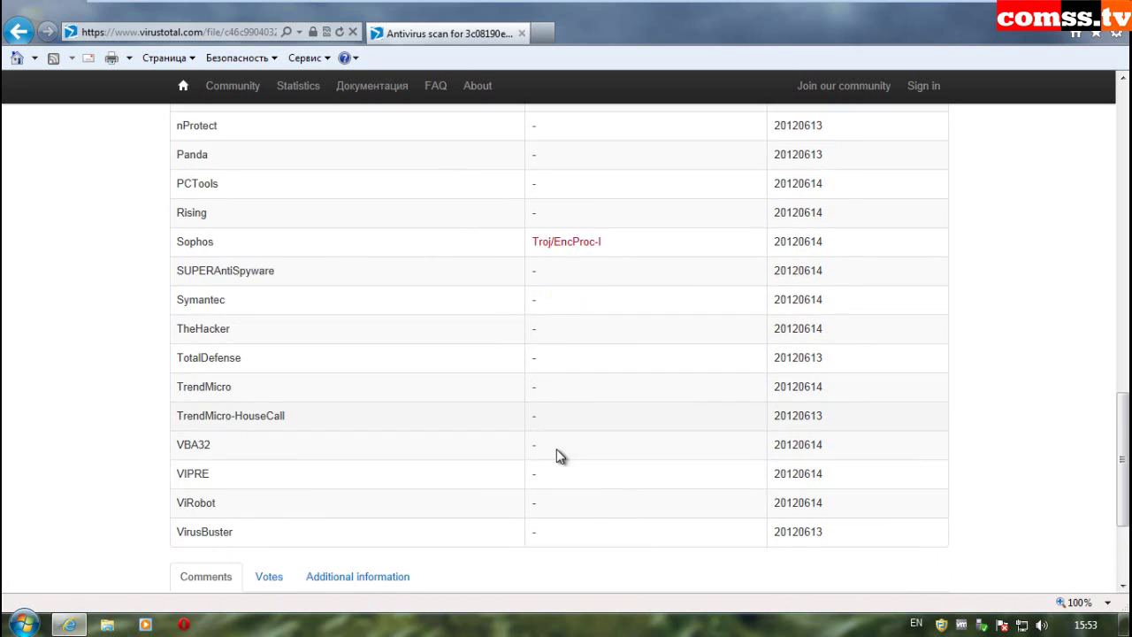
pyautogui.scroll(8, 600, 446)
pyautogui.scroll(4, 607, 449)
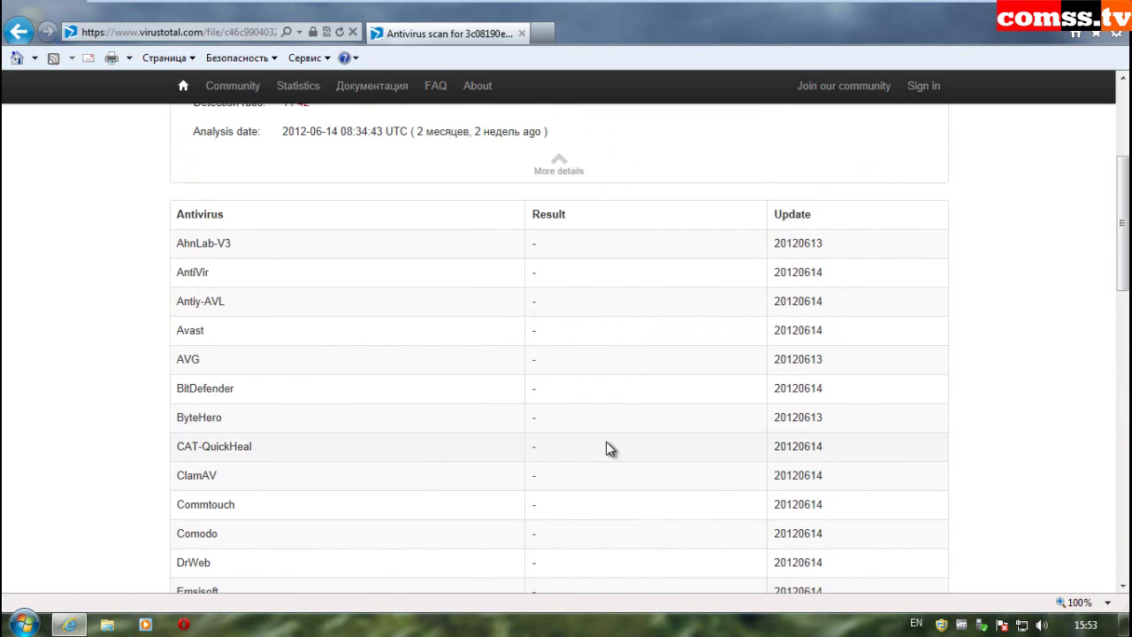
pyautogui.scroll(3, 607, 447)
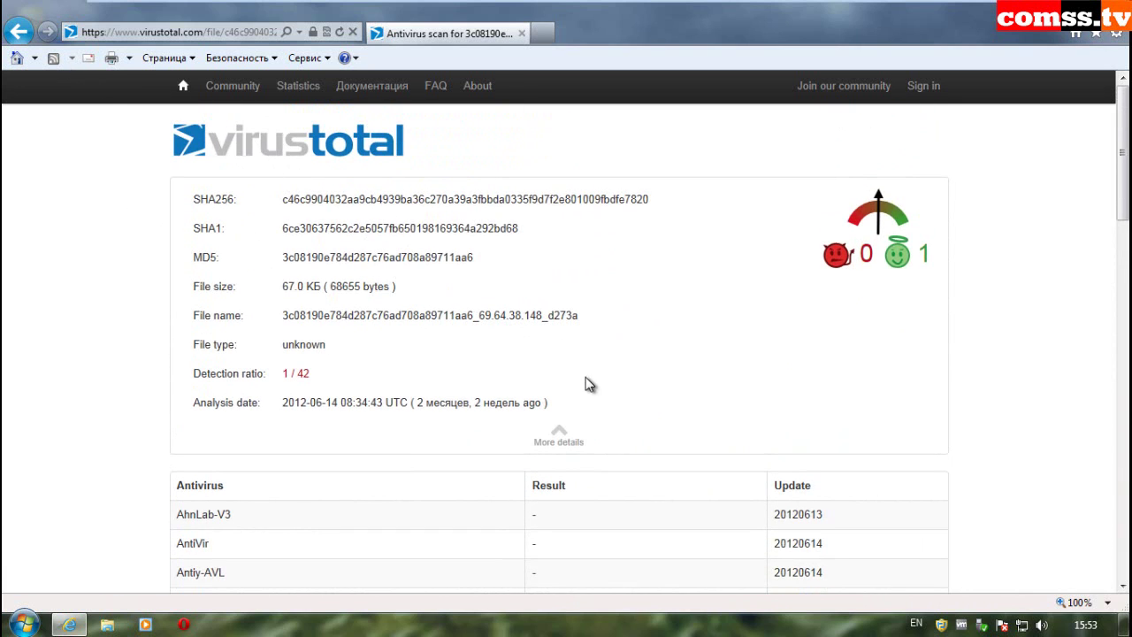
pyautogui.scroll(-7, 589, 384)
pyautogui.scroll(-8, 676, 402)
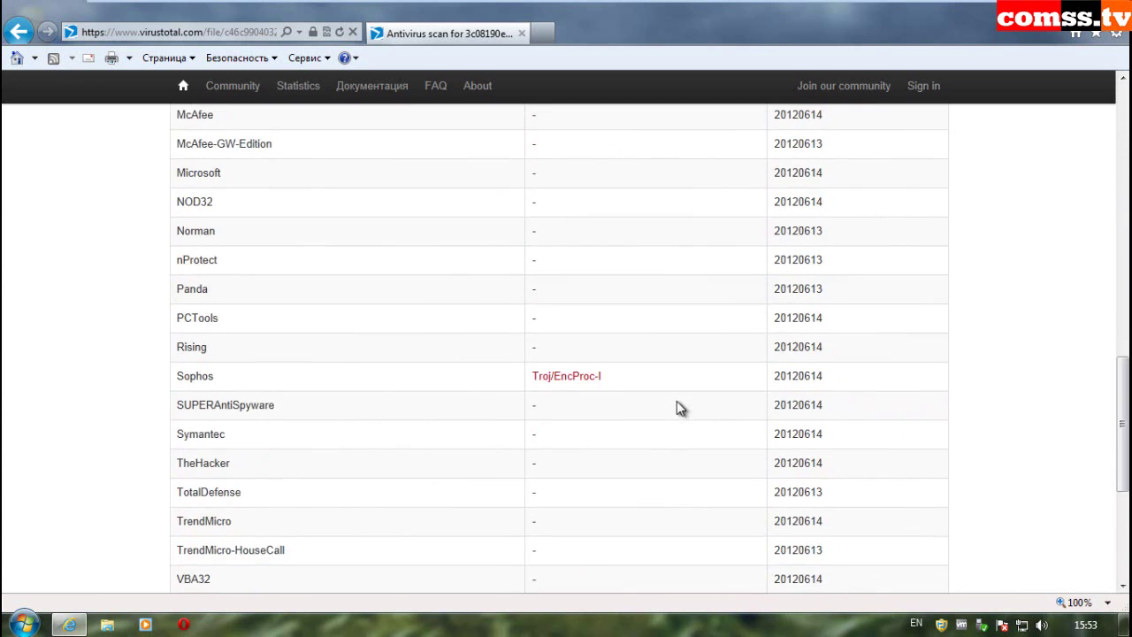
pyautogui.scroll(1, 676, 425)
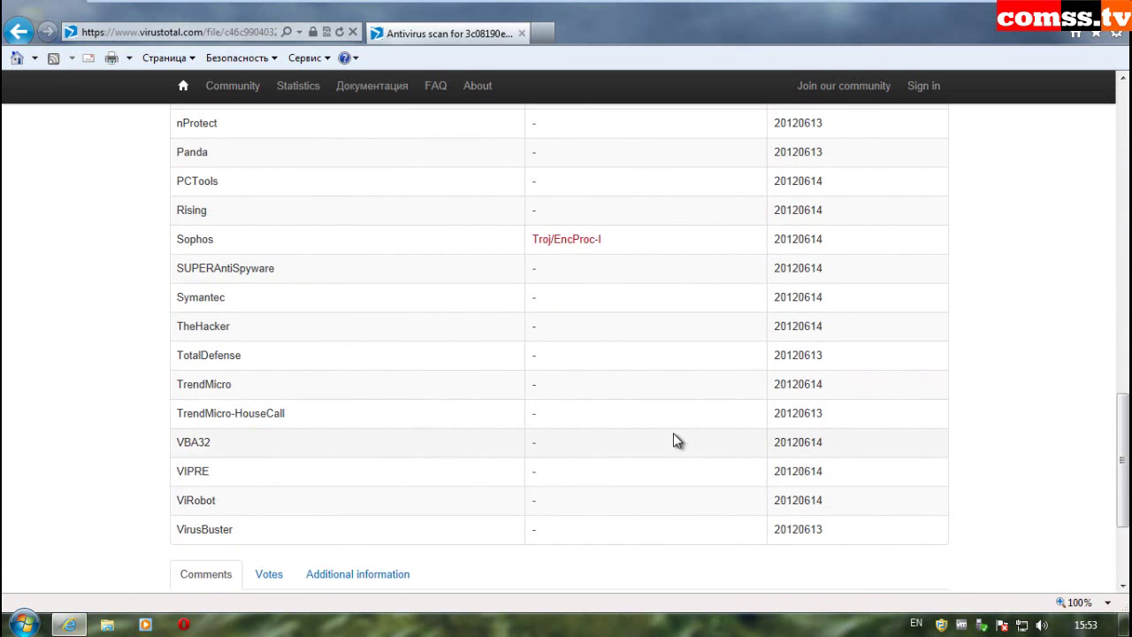
pyautogui.scroll(-2, 703, 426)
pyautogui.scroll(16, 645, 422)
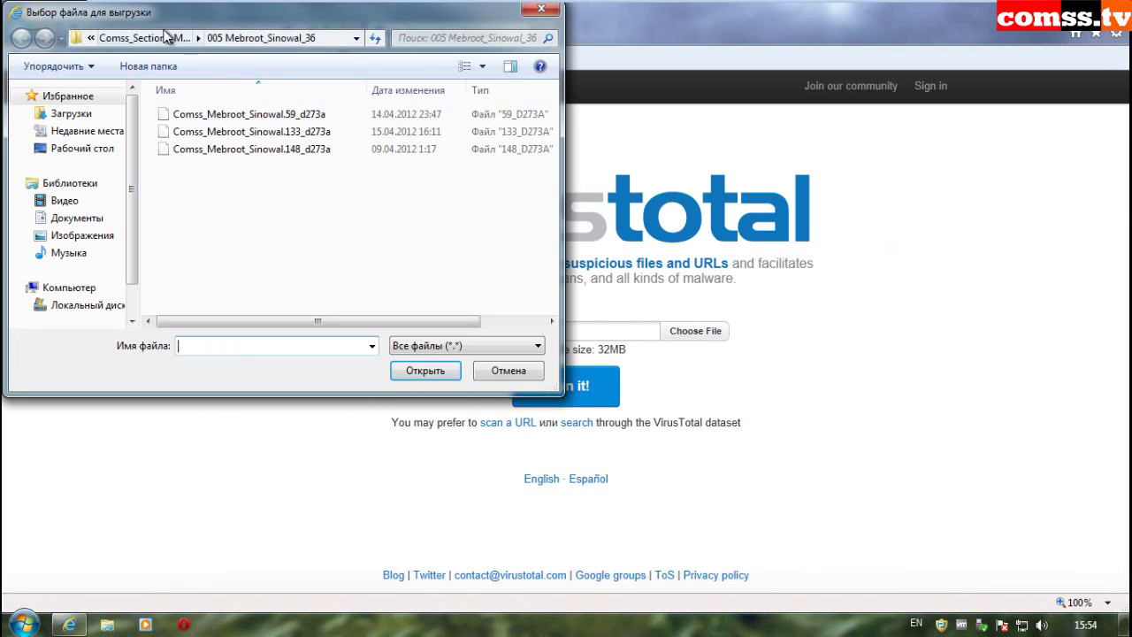
# Step: Check the 006 Trojan_winlock, 007 Mac_26, 008 Gauss_10 and 009 Other Malwares_23 folders for remaining samples
pyautogui.click(190, 38)
pyautogui.doubleClick(243, 202)
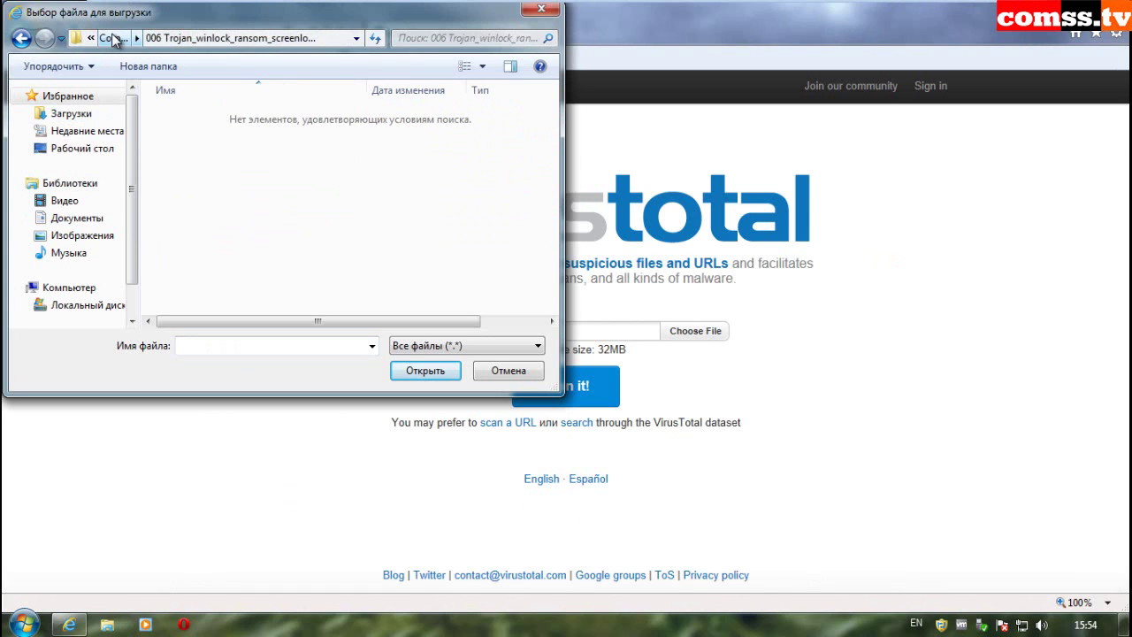
pyautogui.click(112, 38)
pyautogui.doubleClick(218, 220)
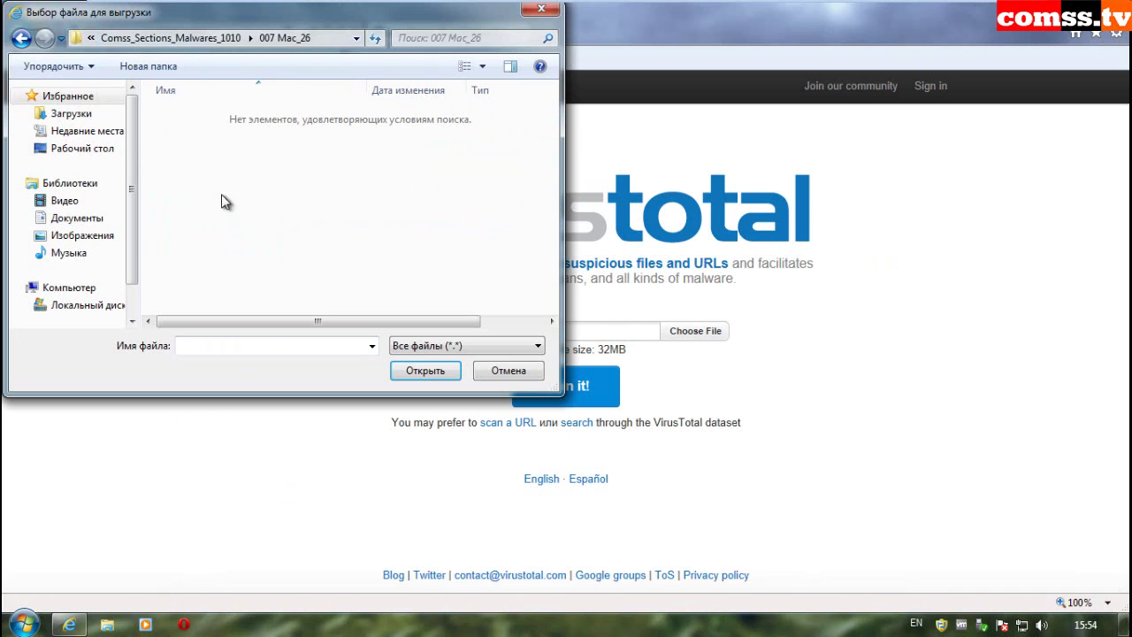
pyautogui.click(112, 38)
pyautogui.doubleClick(235, 235)
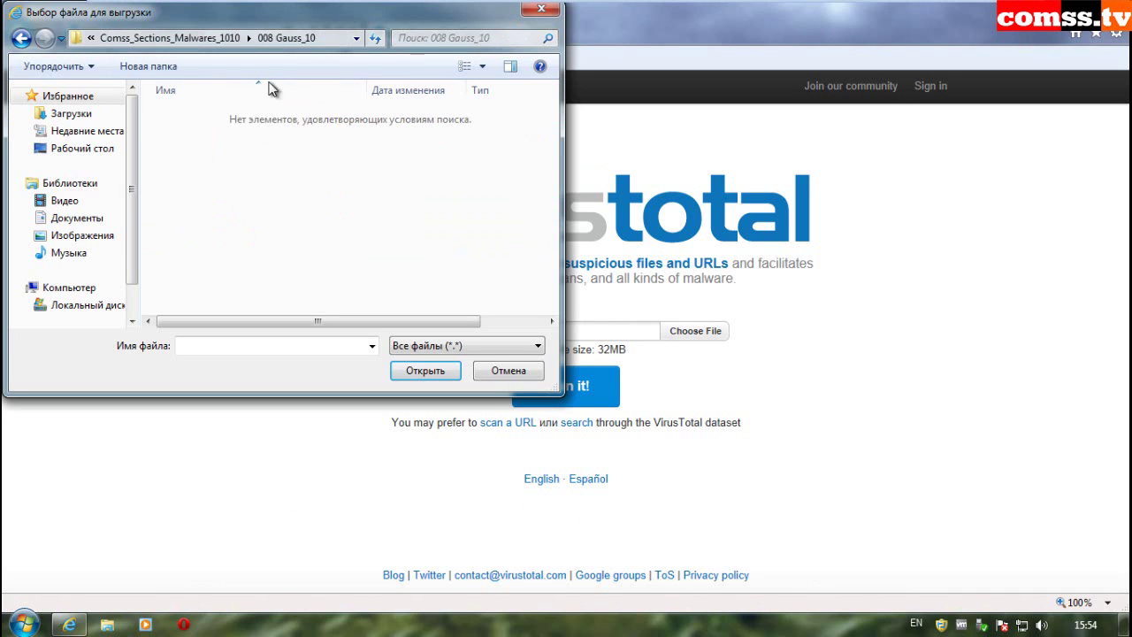
pyautogui.click(121, 38)
pyautogui.click(210, 256)
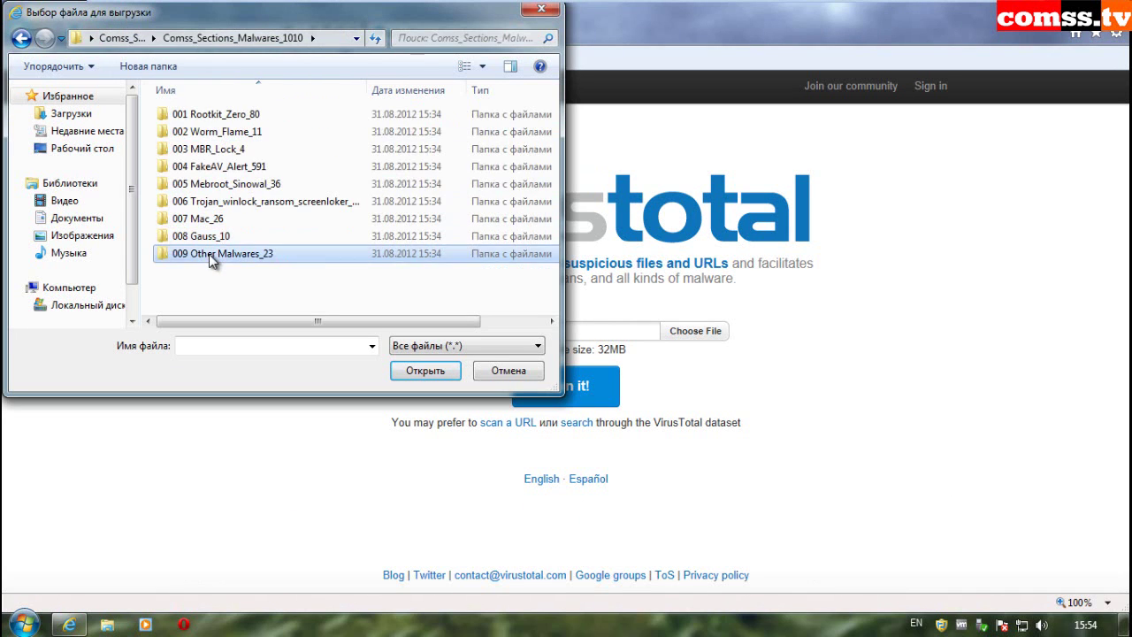
pyautogui.doubleClick(209, 254)
pyautogui.click(104, 38)
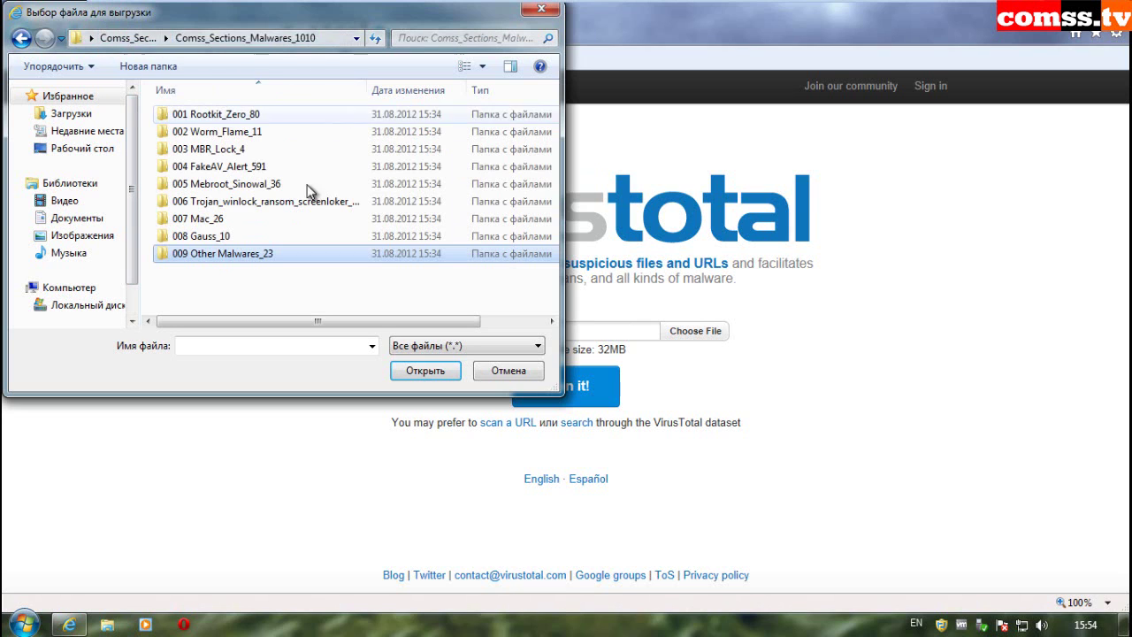
# Step: Browse to the ComSS.ru_EXE_32 folder inside the ComSS.ru_EXE_32_463_29_08_2012 collection for the next upload
pyautogui.click(114, 38)
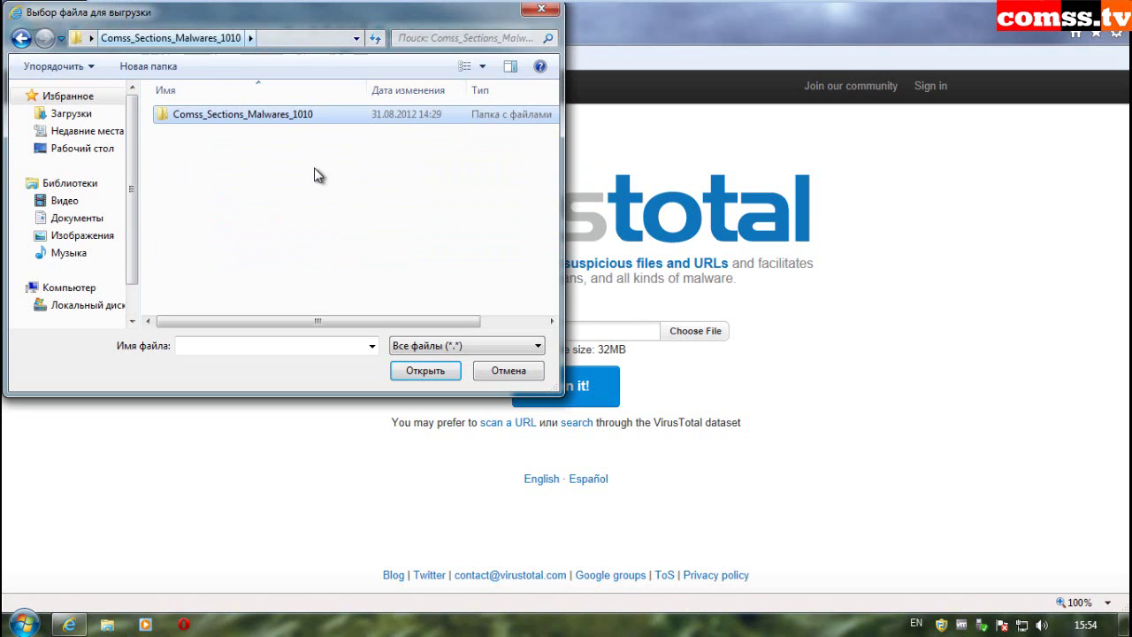
pyautogui.click(91, 38)
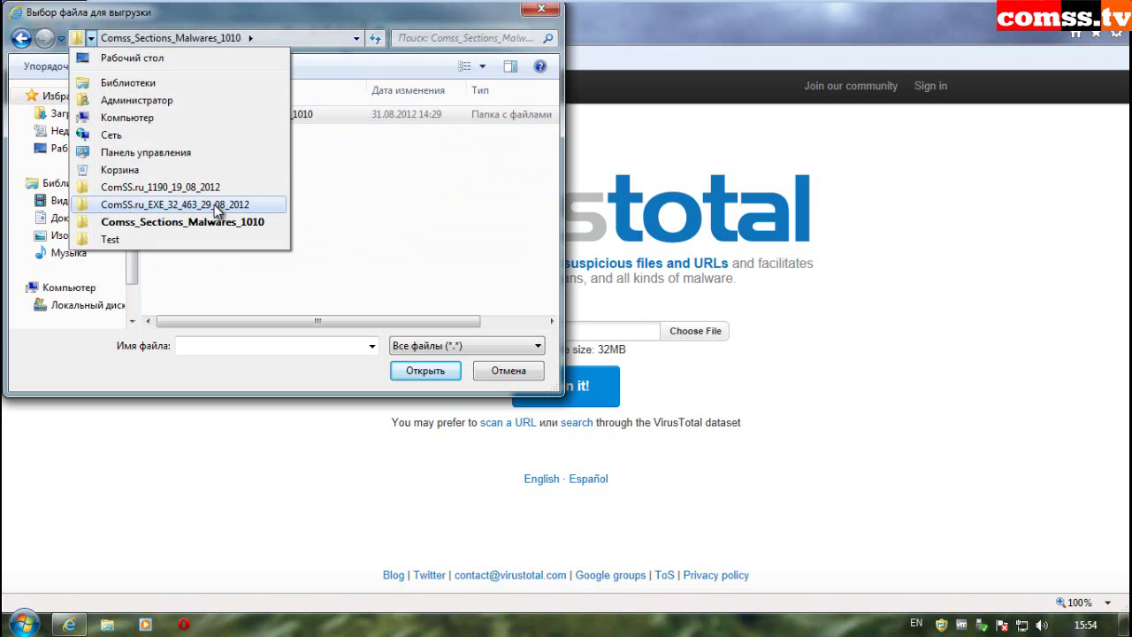
pyautogui.click(217, 206)
pyautogui.doubleClick(231, 118)
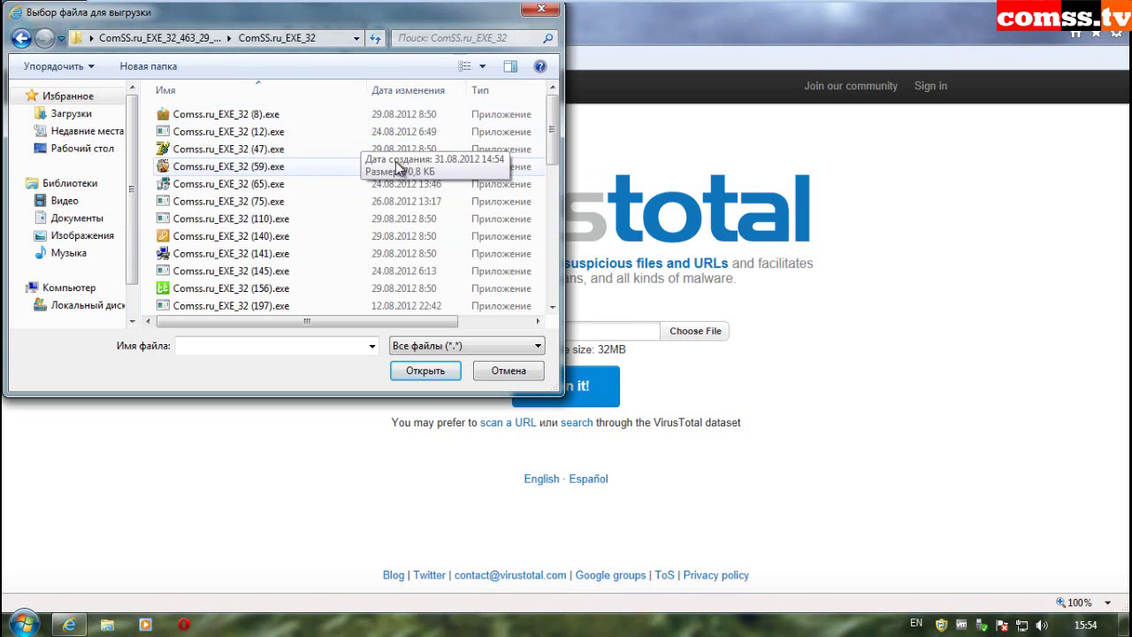
# Step: Submit Comss.ru_EXE_32 (8).exe to VirusTotal and review its last analysis with the additional file details expanded
pyautogui.click(287, 114)
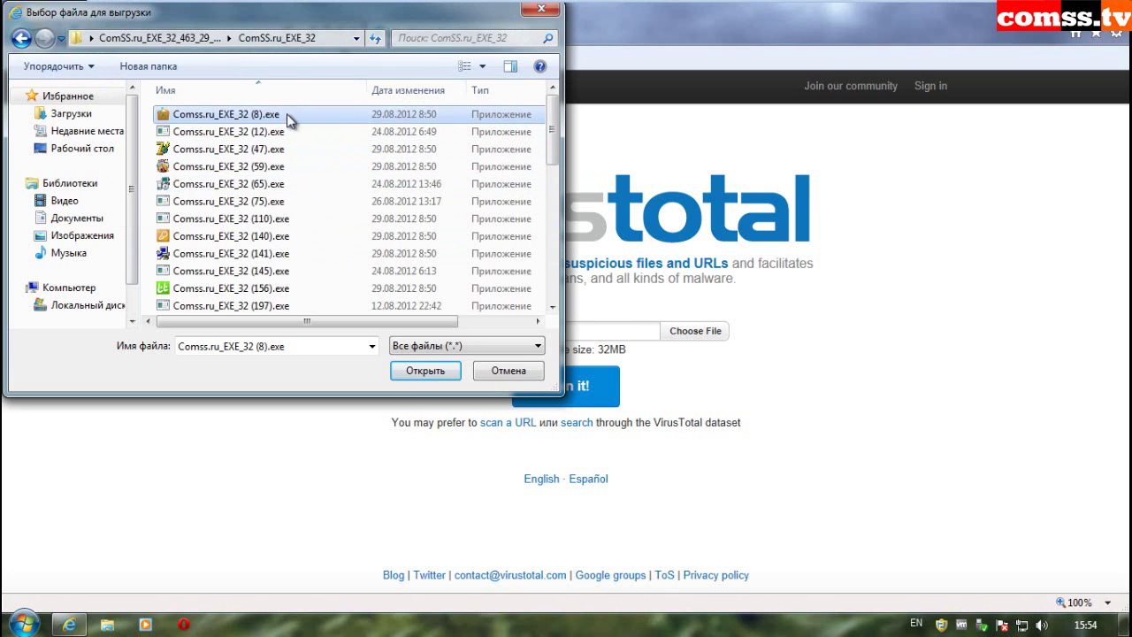
pyautogui.click(440, 373)
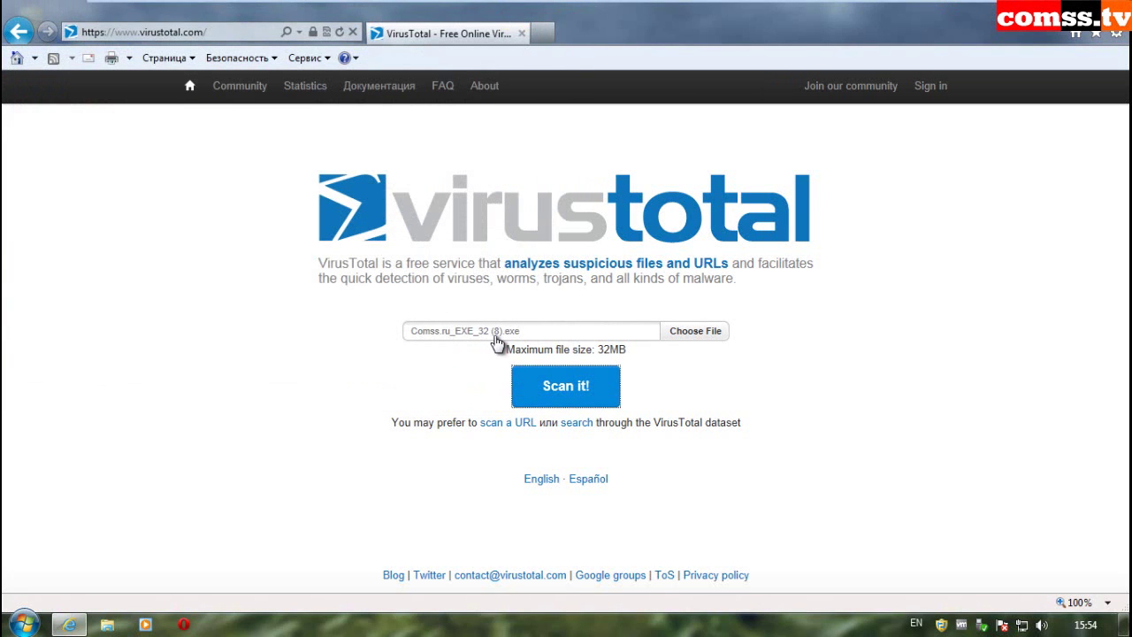
pyautogui.click(566, 385)
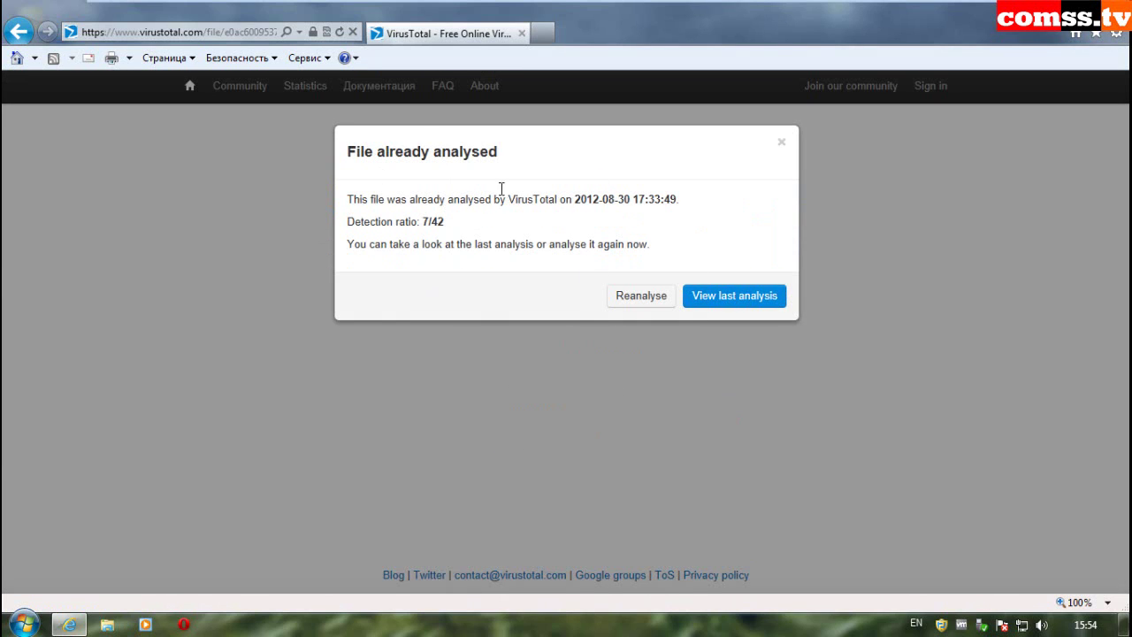
pyautogui.click(710, 298)
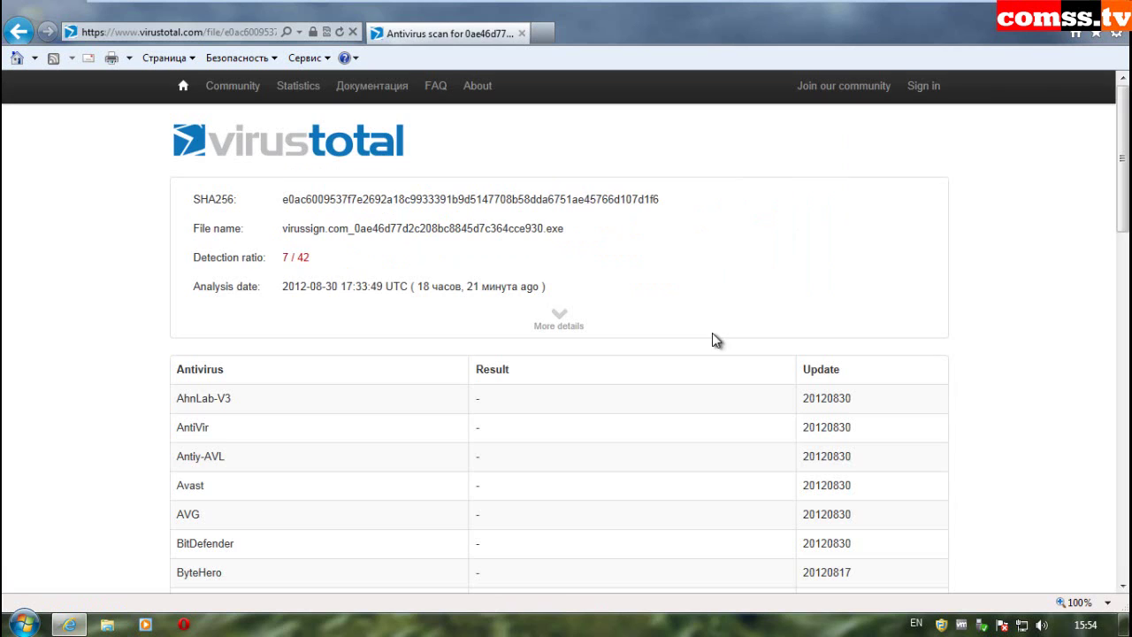
pyautogui.click(559, 322)
pyautogui.scroll(-6, 988, 454)
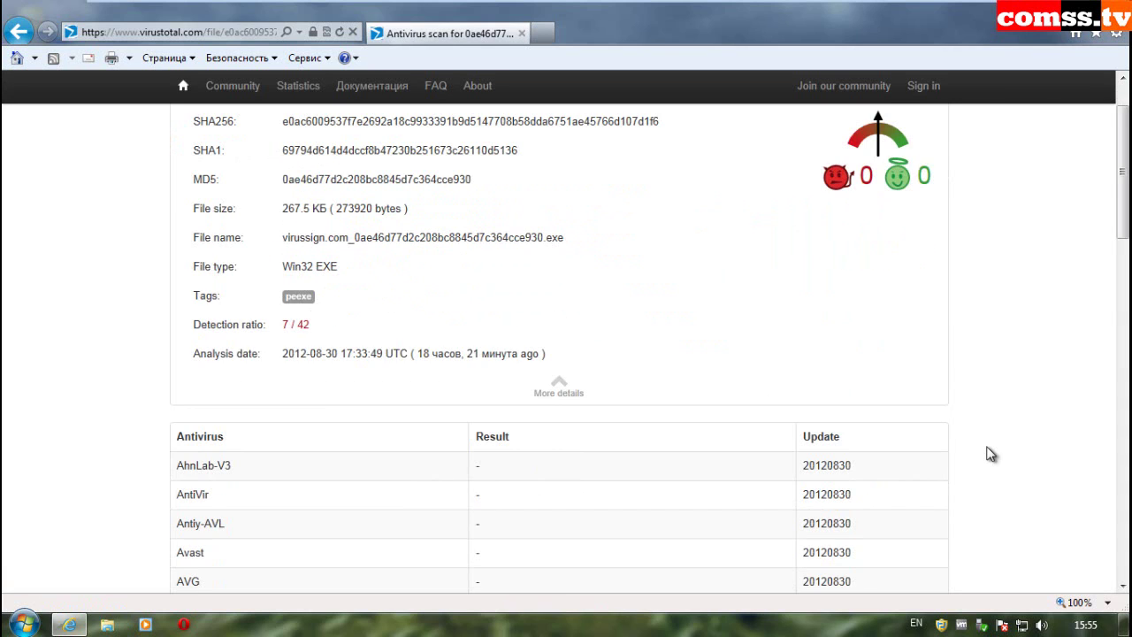
pyautogui.scroll(-1, 993, 454)
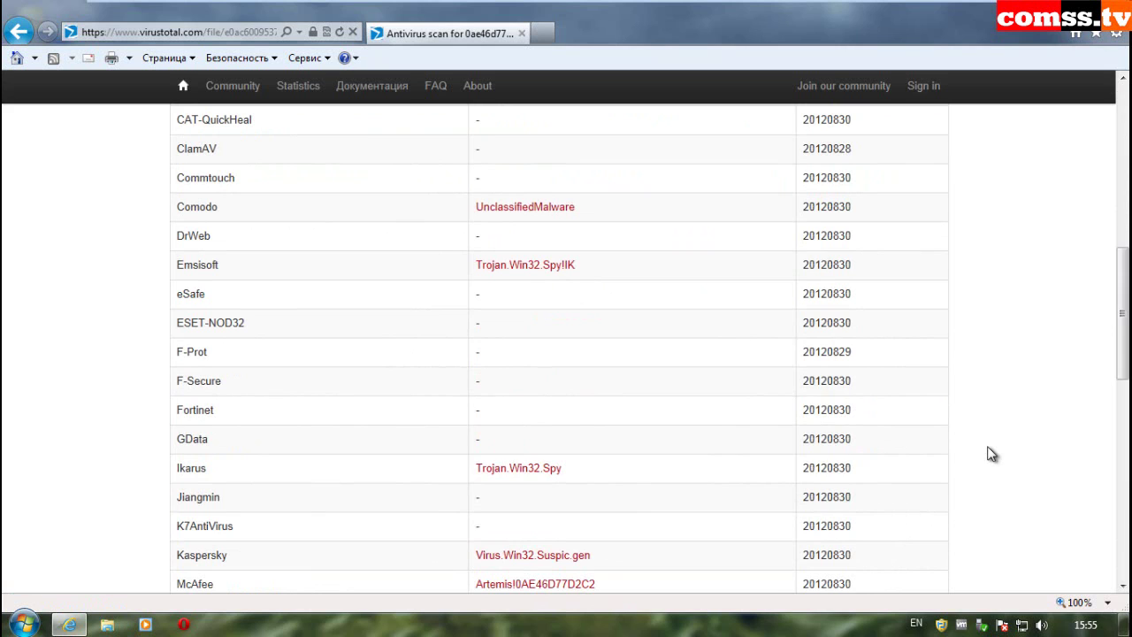
pyautogui.scroll(-2, 990, 454)
pyautogui.scroll(-2, 992, 453)
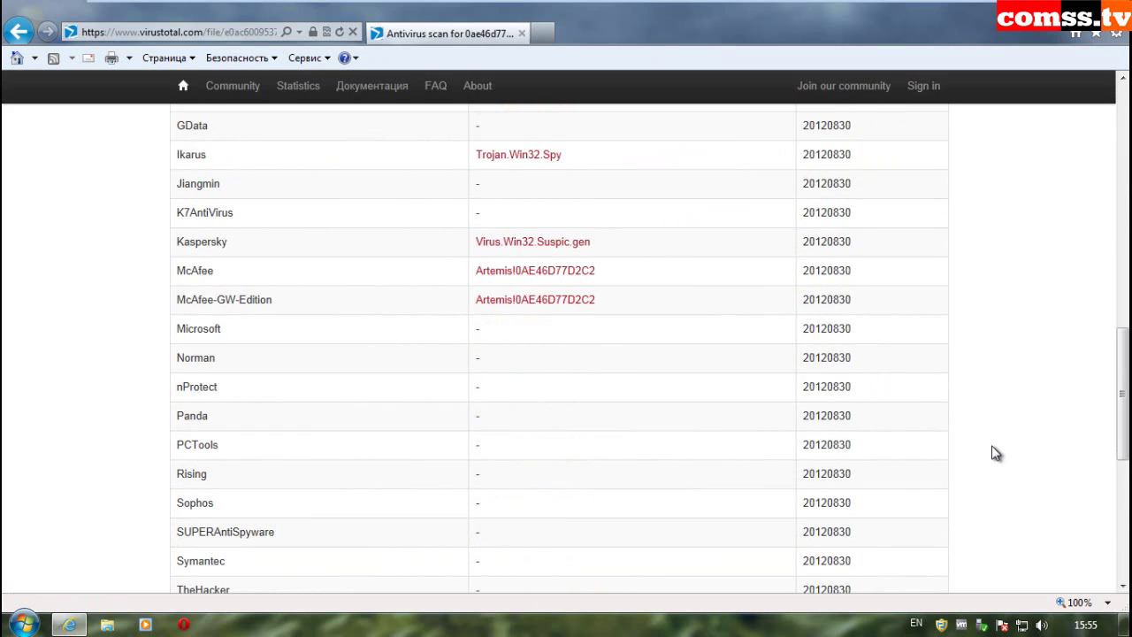
pyautogui.scroll(-4, 992, 453)
# Step: Submit Comss.ru_EXE_32 (12).exe to VirusTotal for analysis and review the resulting antivirus report
pyautogui.press('F5')
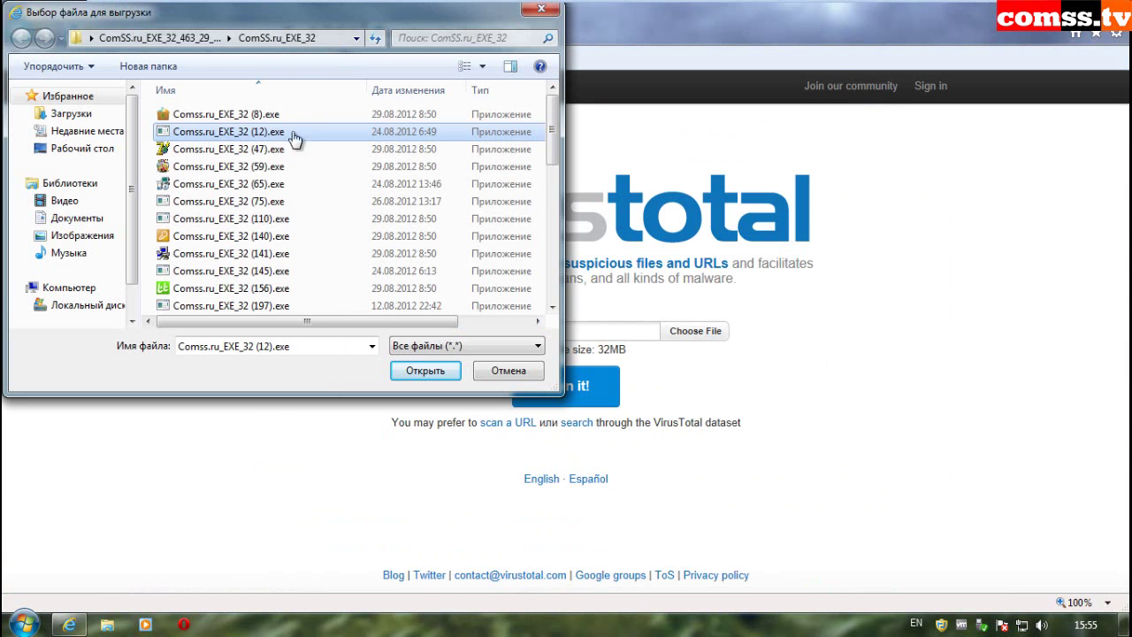
pyautogui.click(440, 374)
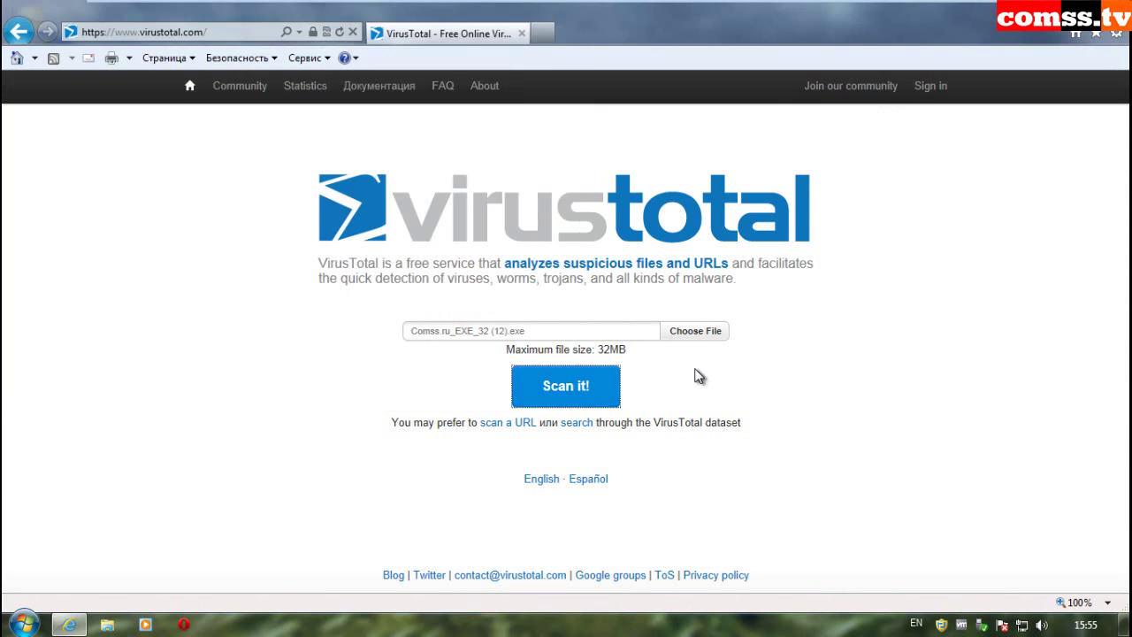
pyautogui.click(565, 387)
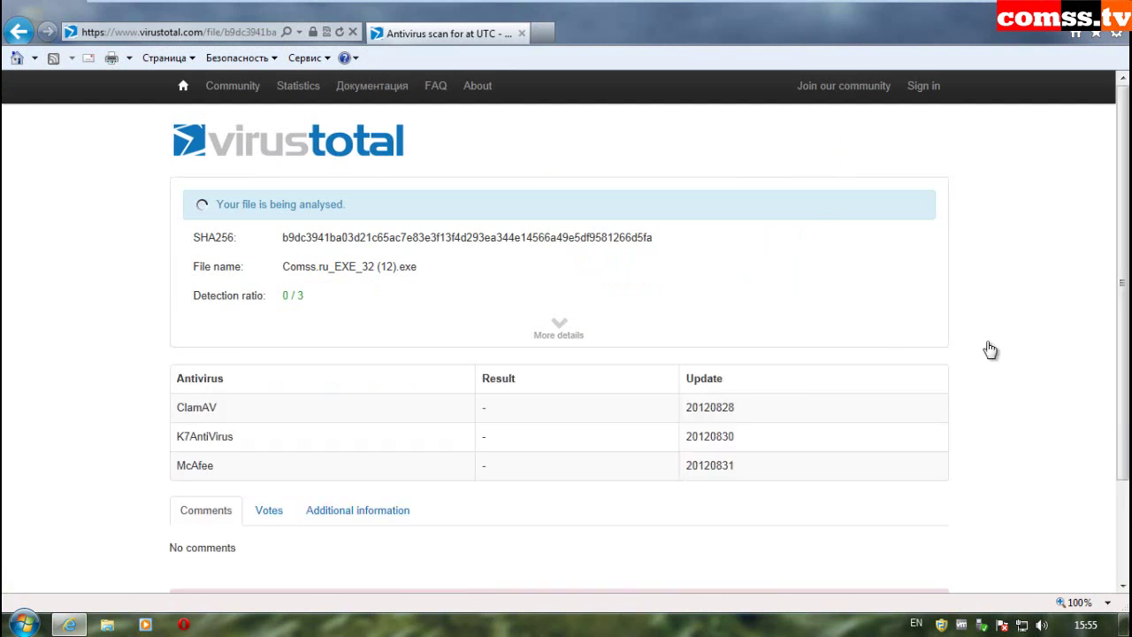
pyautogui.scroll(-15, 1008, 371)
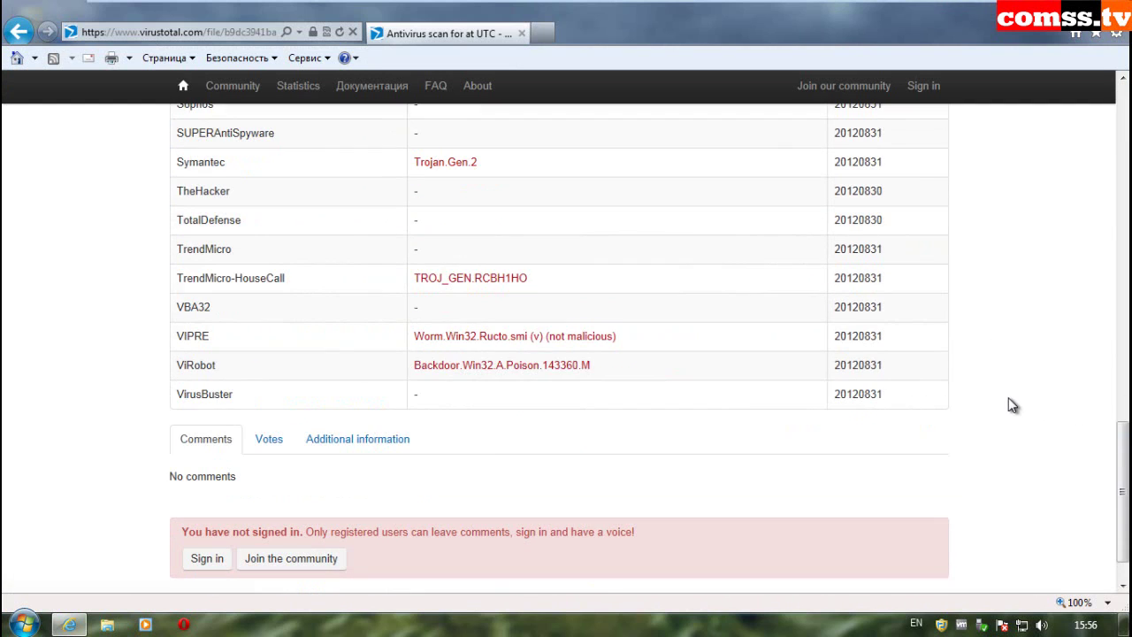
pyautogui.scroll(6, 1017, 402)
pyautogui.scroll(8, 1021, 399)
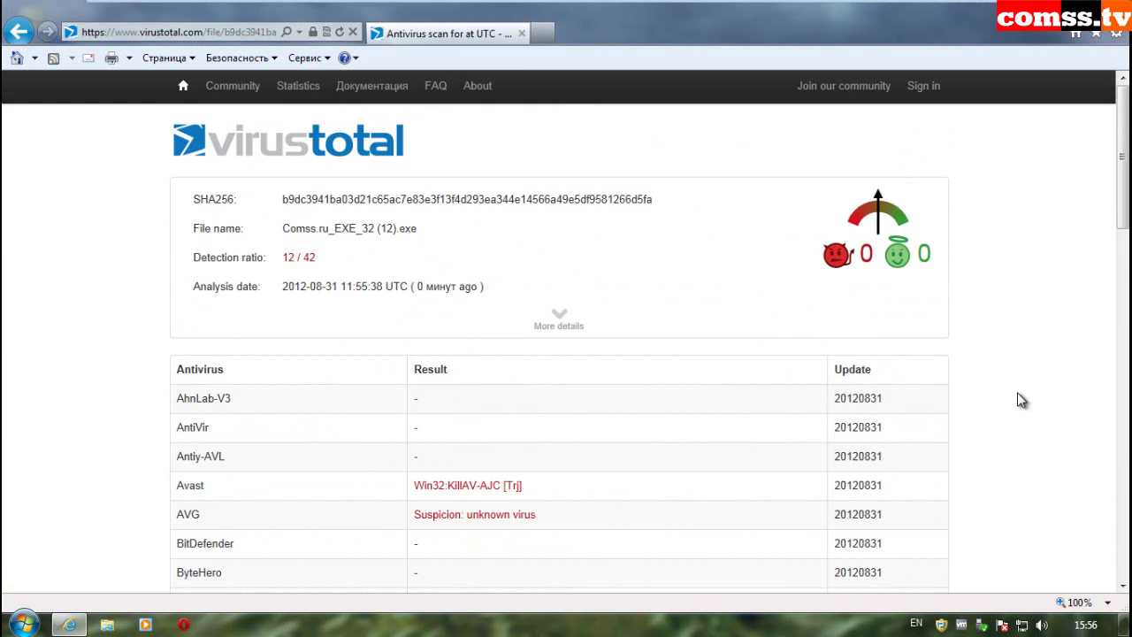
# Step: Read through the per-engine antivirus results in the VirusTotal report for Comss.ru_EXE_32 (12).exe
pyautogui.scroll(-3, 1022, 400)
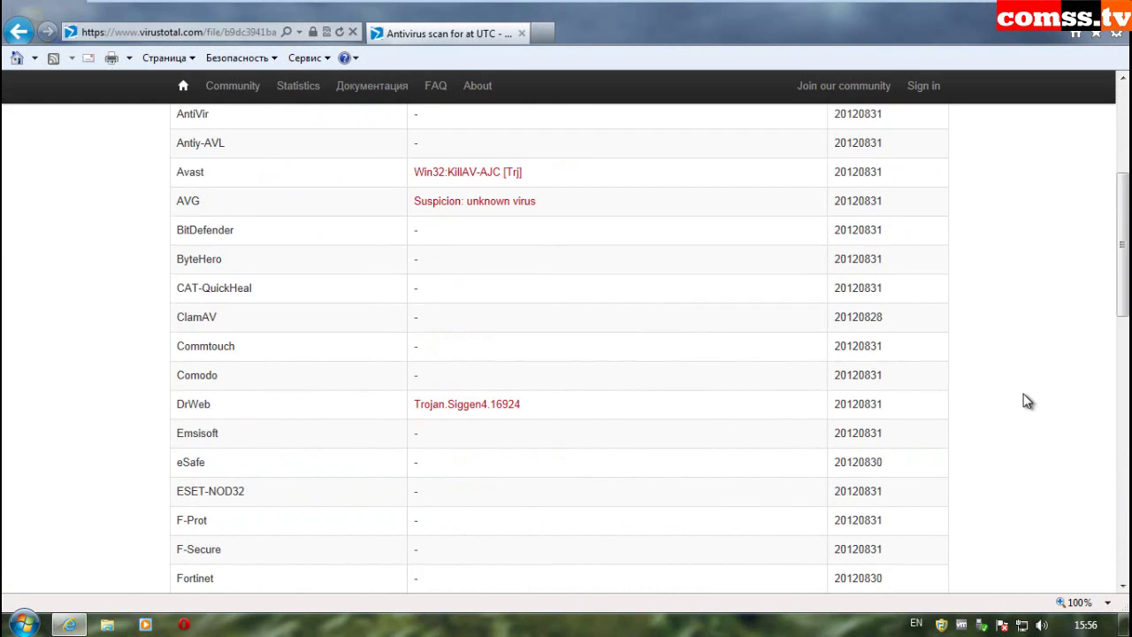
pyautogui.scroll(-4, 1029, 401)
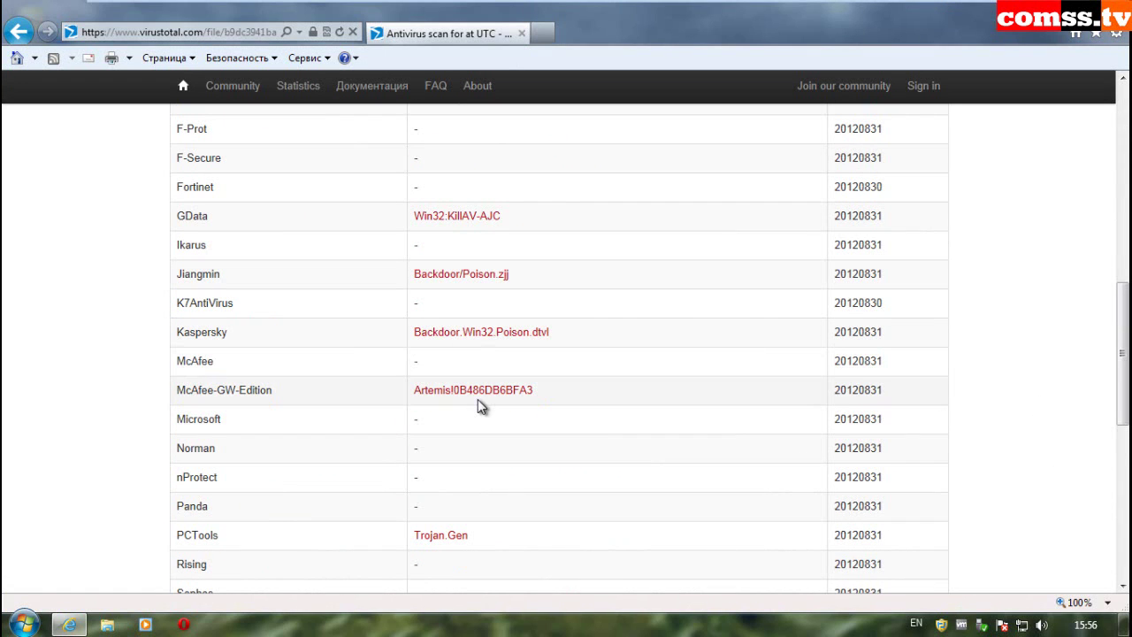
pyautogui.scroll(-2, 480, 406)
pyautogui.scroll(-2, 478, 406)
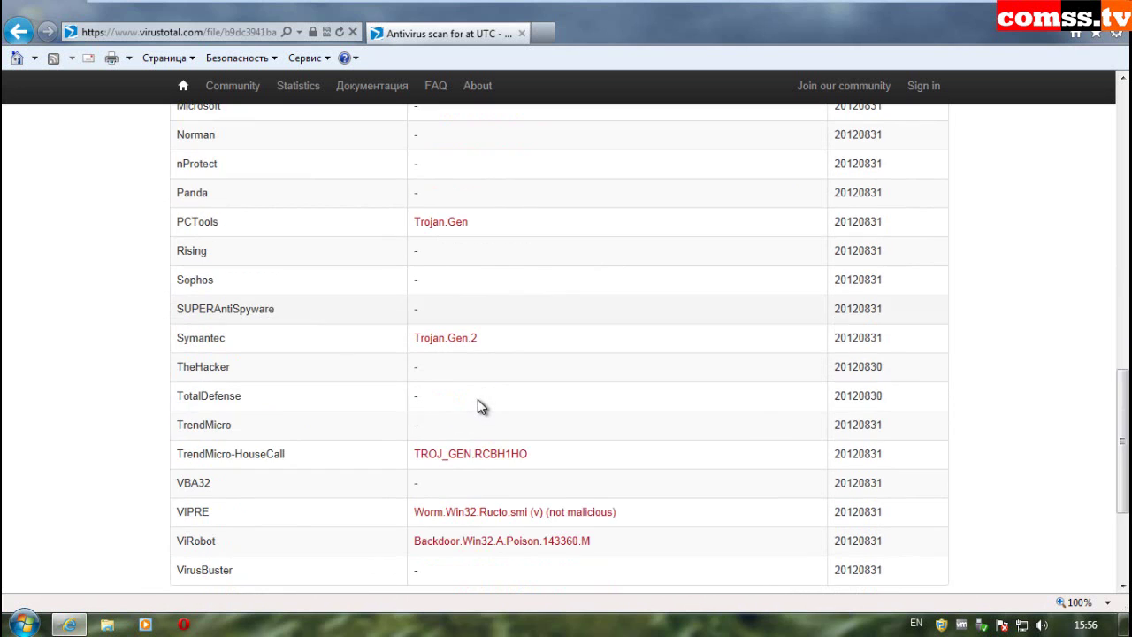
pyautogui.scroll(-1, 485, 403)
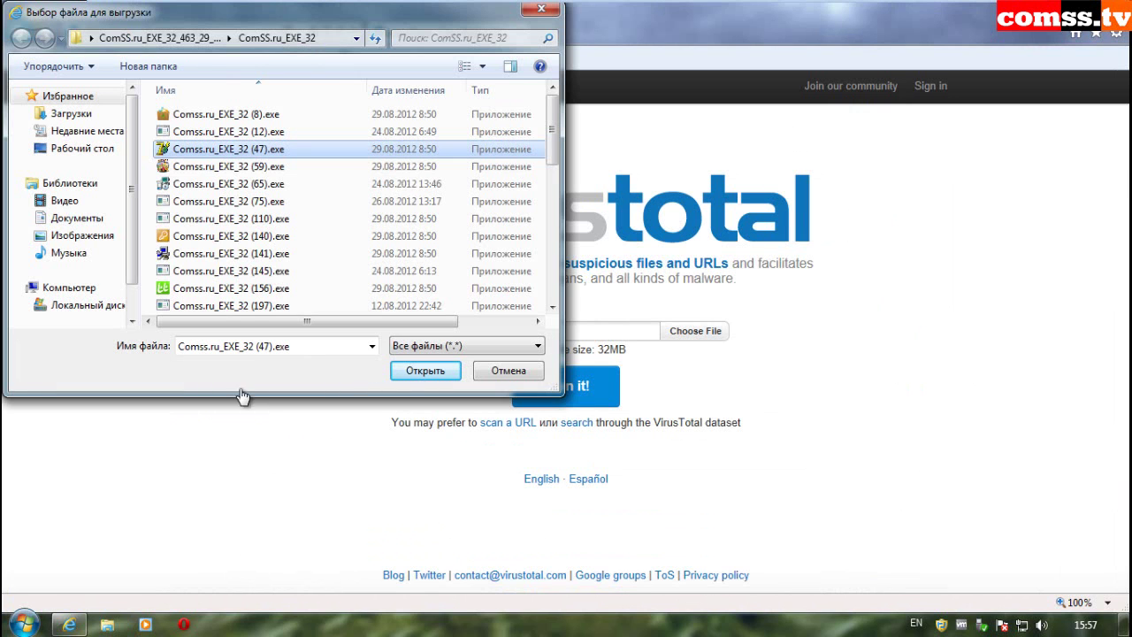
# Step: Submit Comss.ru_EXE_32 (47).exe to VirusTotal and review every engine's result in its last analysis
pyautogui.click(429, 372)
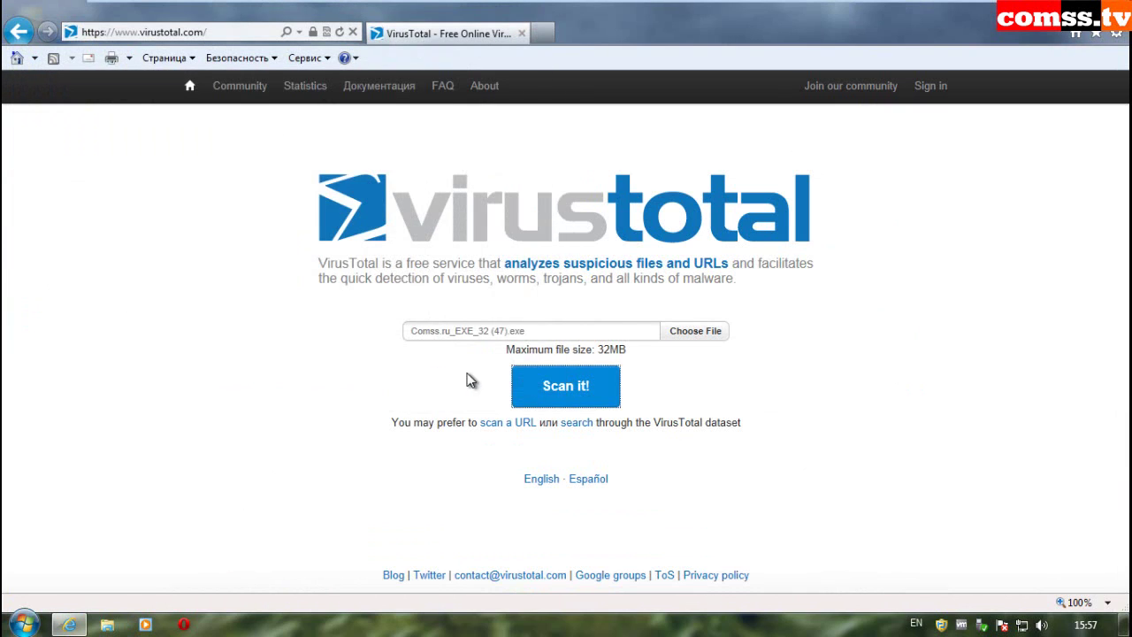
pyautogui.click(544, 396)
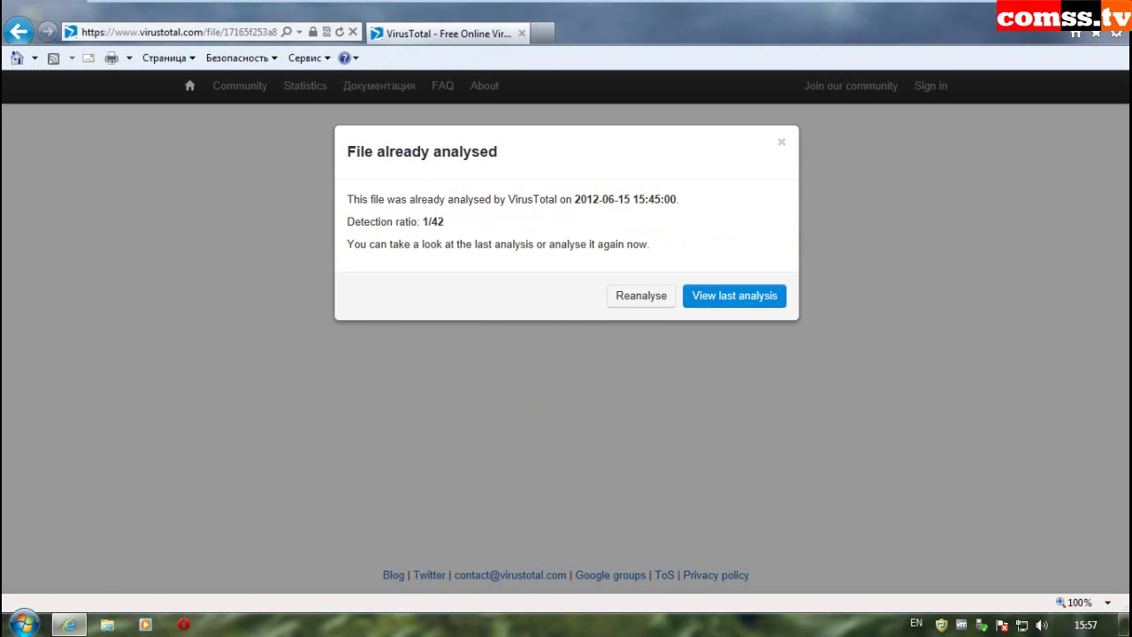
pyautogui.click(745, 296)
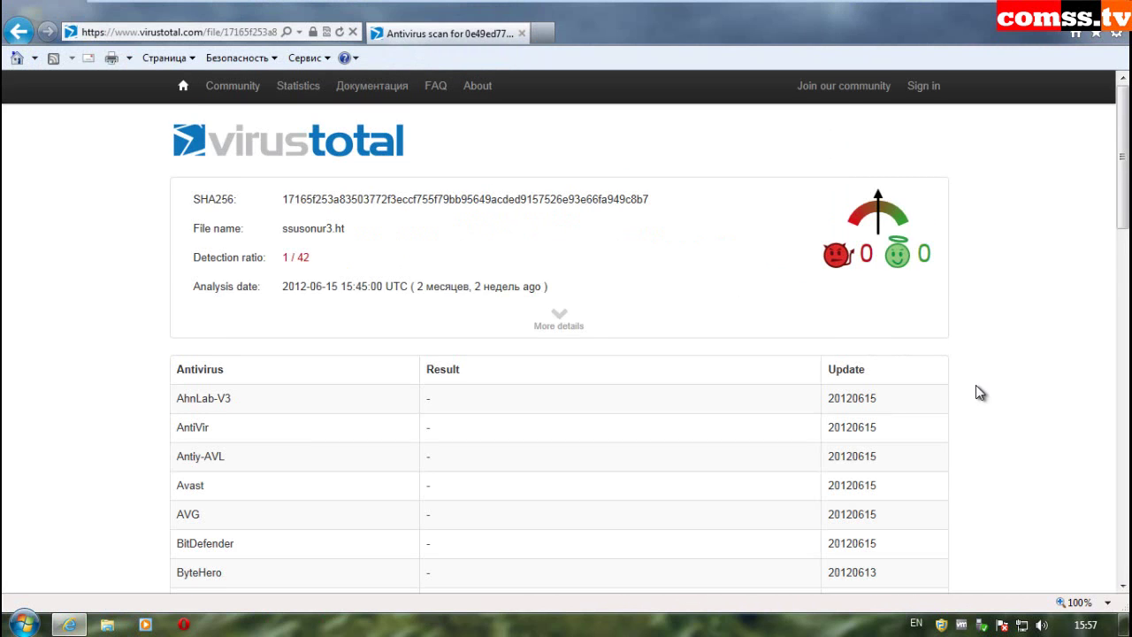
pyautogui.scroll(-10, 977, 389)
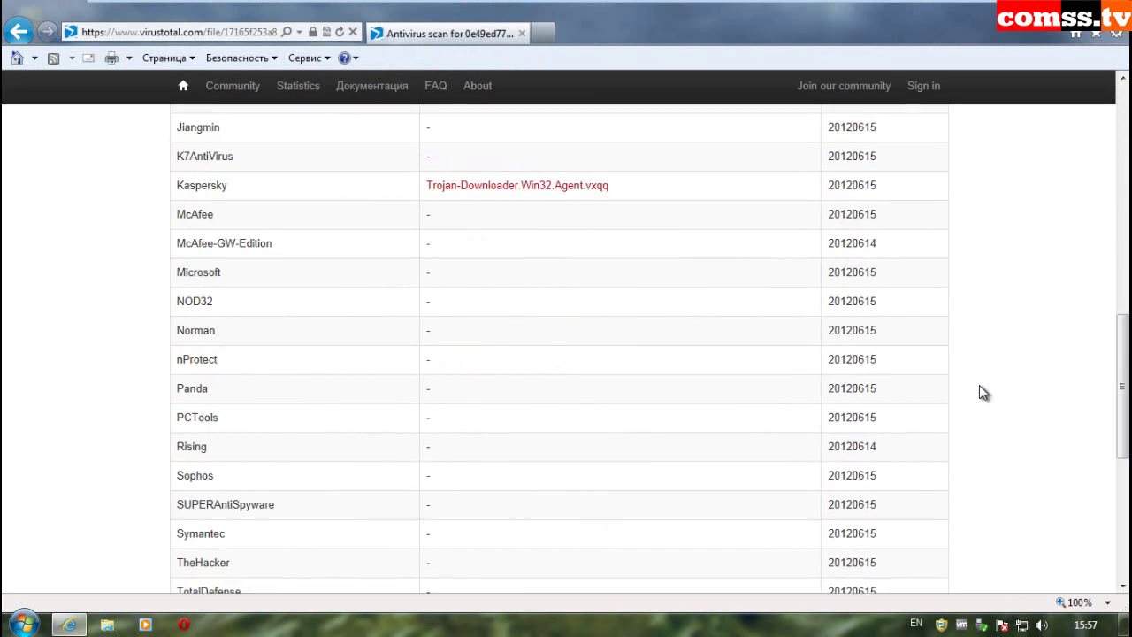
pyautogui.scroll(-4, 983, 392)
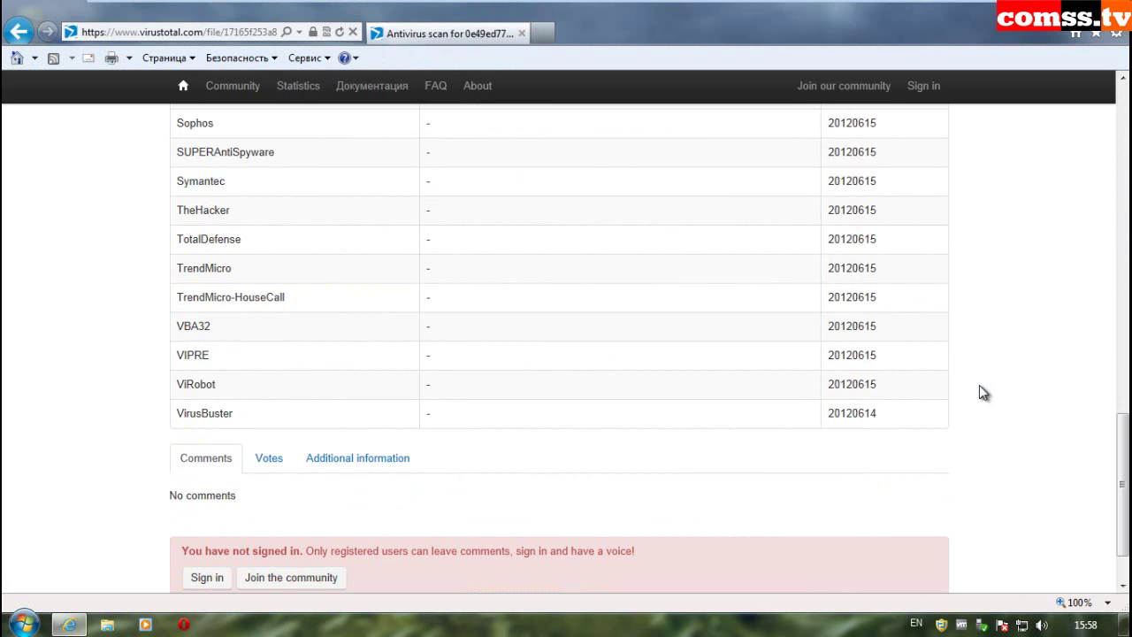
pyautogui.scroll(6, 1028, 424)
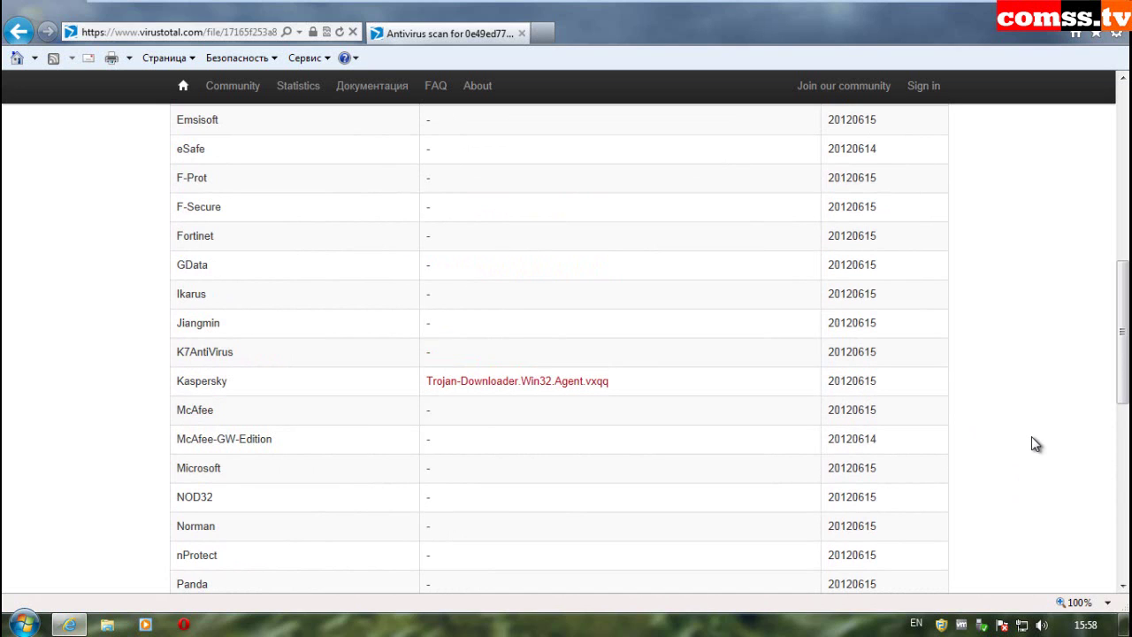
pyautogui.scroll(-7, 1052, 451)
pyautogui.scroll(7, 1065, 463)
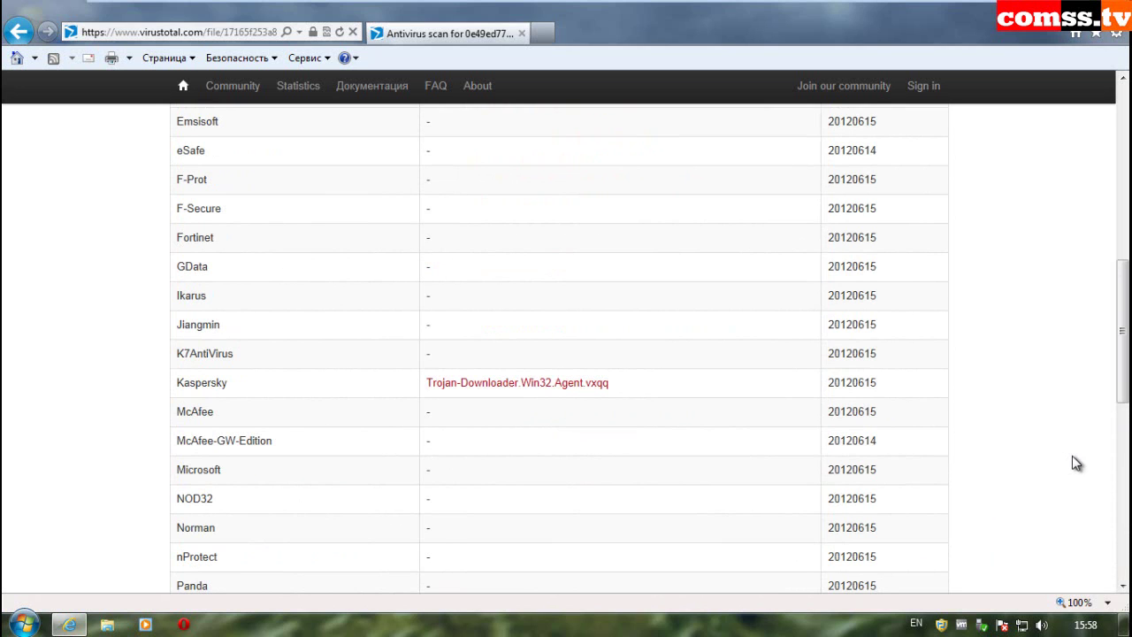
pyautogui.scroll(5, 1059, 475)
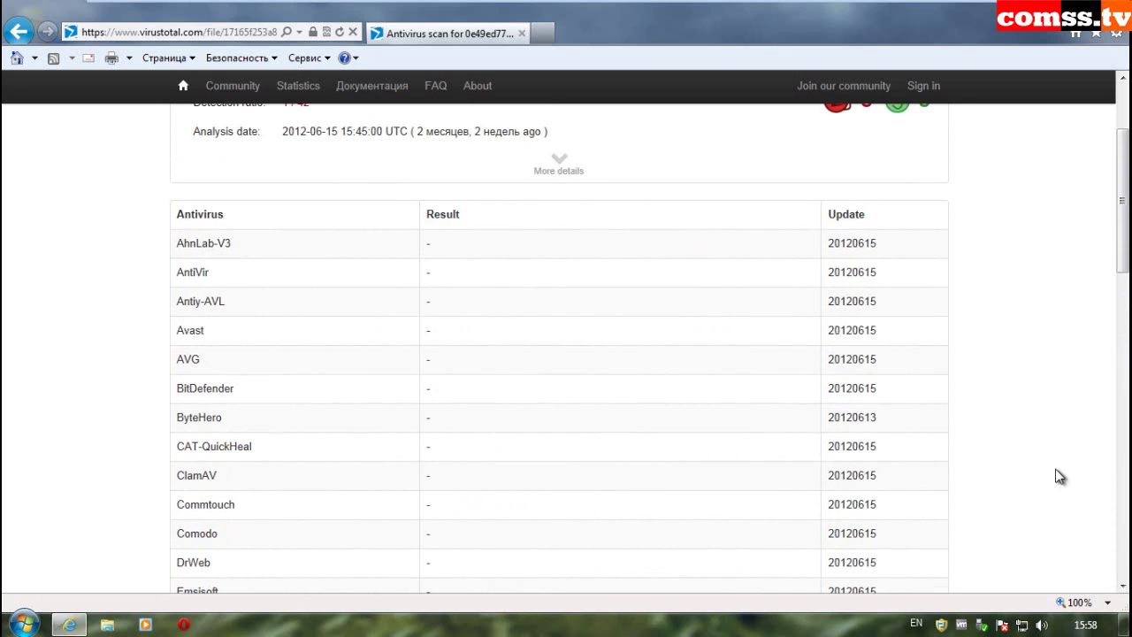
pyautogui.scroll(3, 1060, 476)
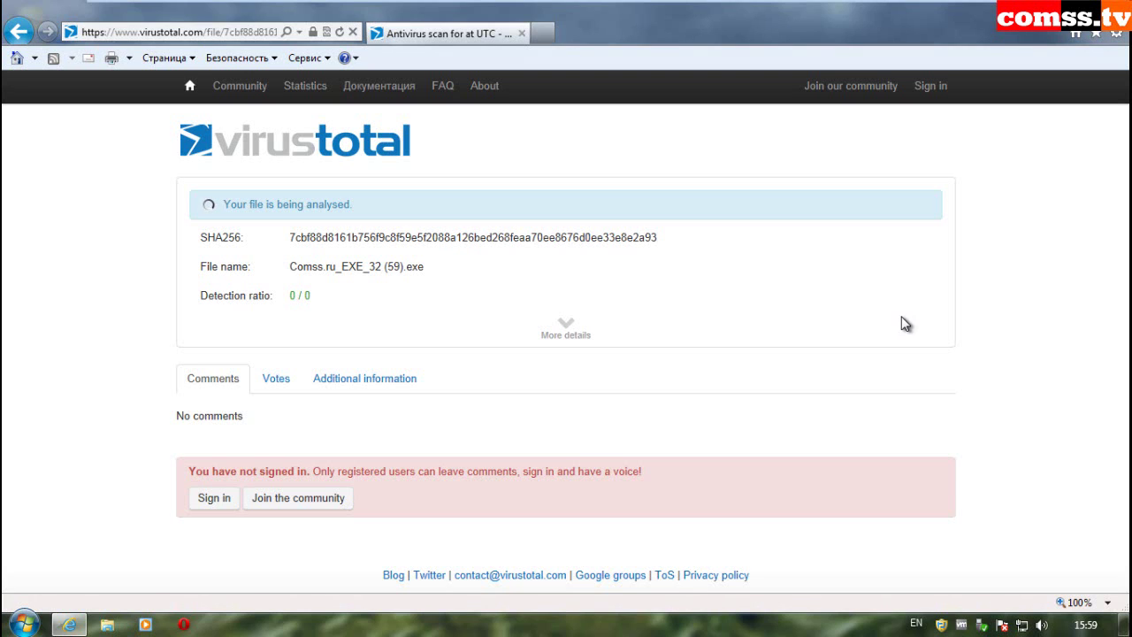
# Step: Expand the additional file details for Comss.ru_EXE_32 (59).exe and check all engine results in its finished report
pyautogui.click(571, 329)
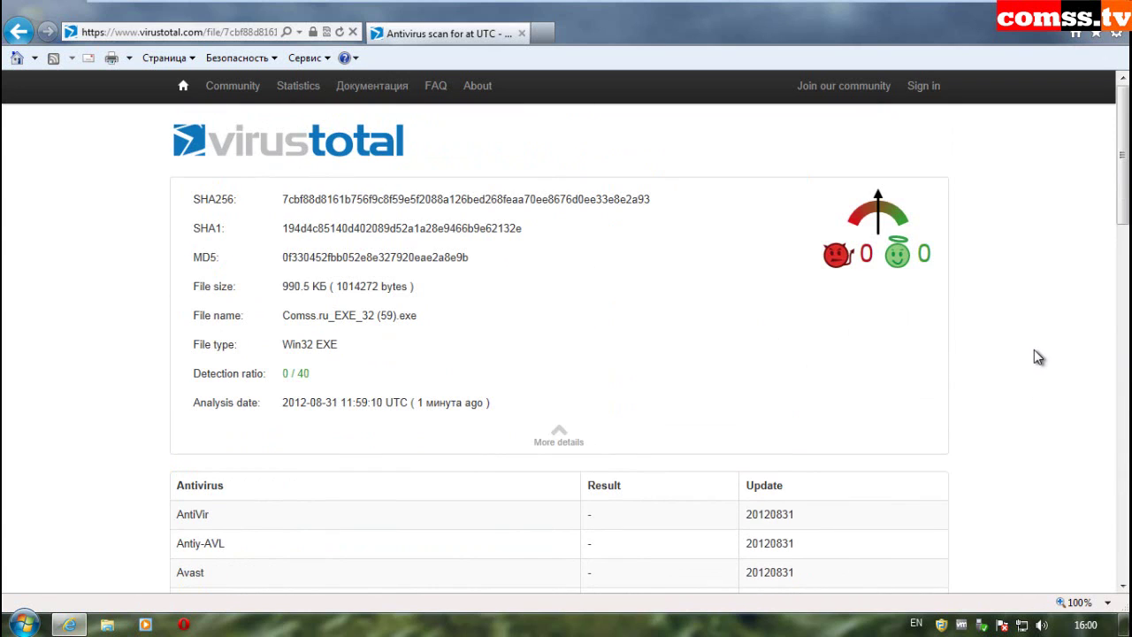
pyautogui.scroll(-15, 1038, 356)
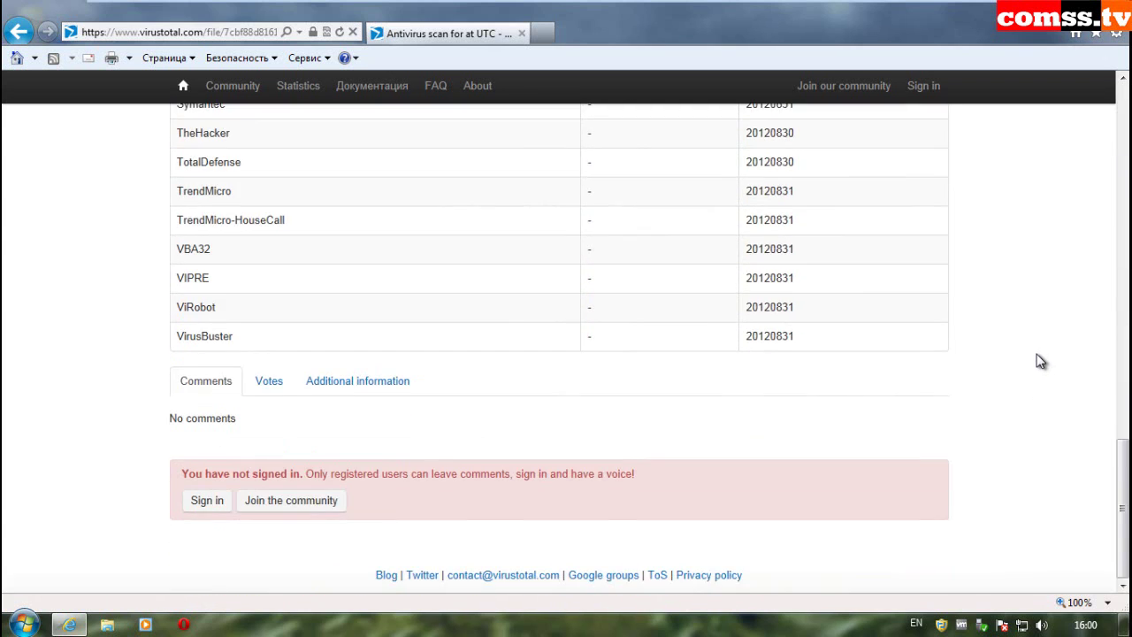
pyautogui.scroll(15, 1040, 361)
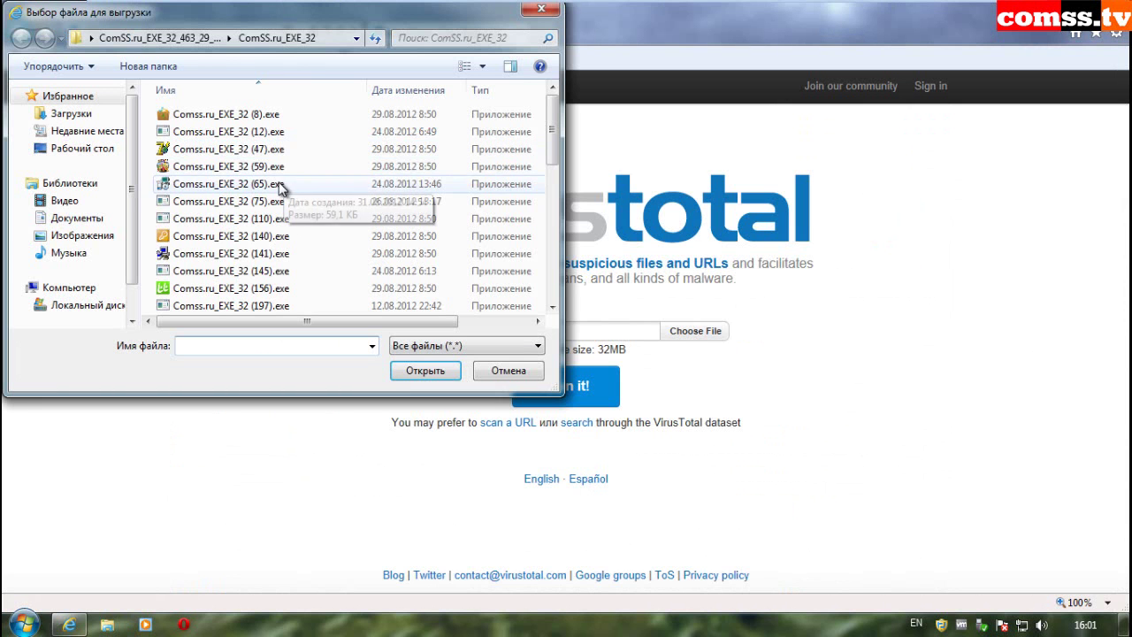
# Step: Submit Comss.ru_EXE_32 (65).exe to VirusTotal for analysis and expand its additional file details
pyautogui.click(280, 185)
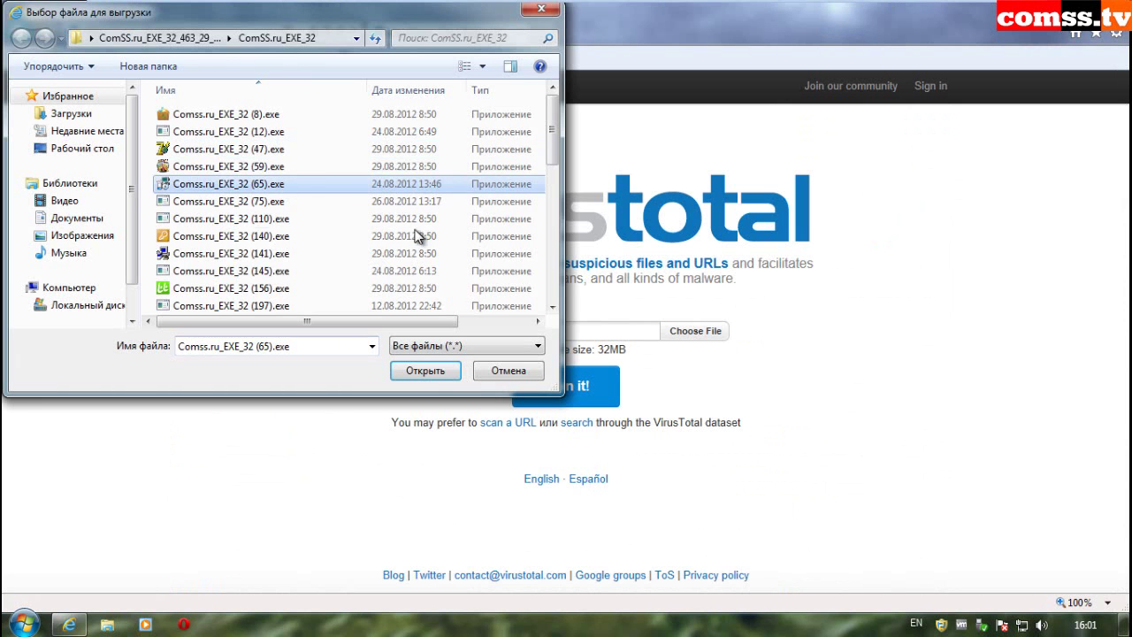
pyautogui.click(439, 370)
pyautogui.click(562, 383)
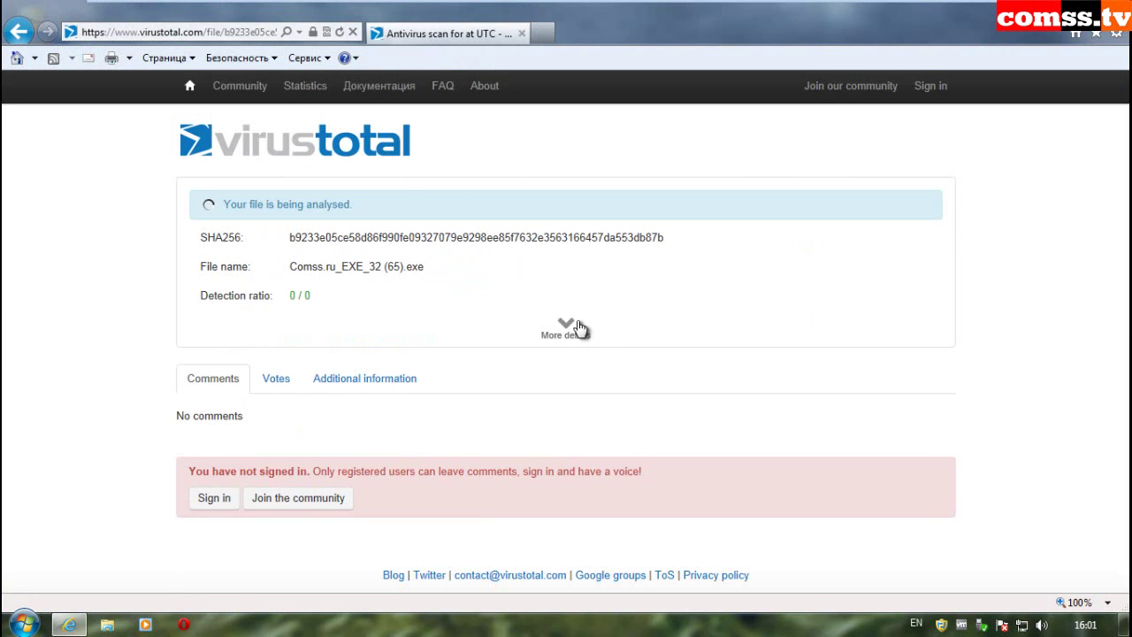
pyautogui.click(574, 328)
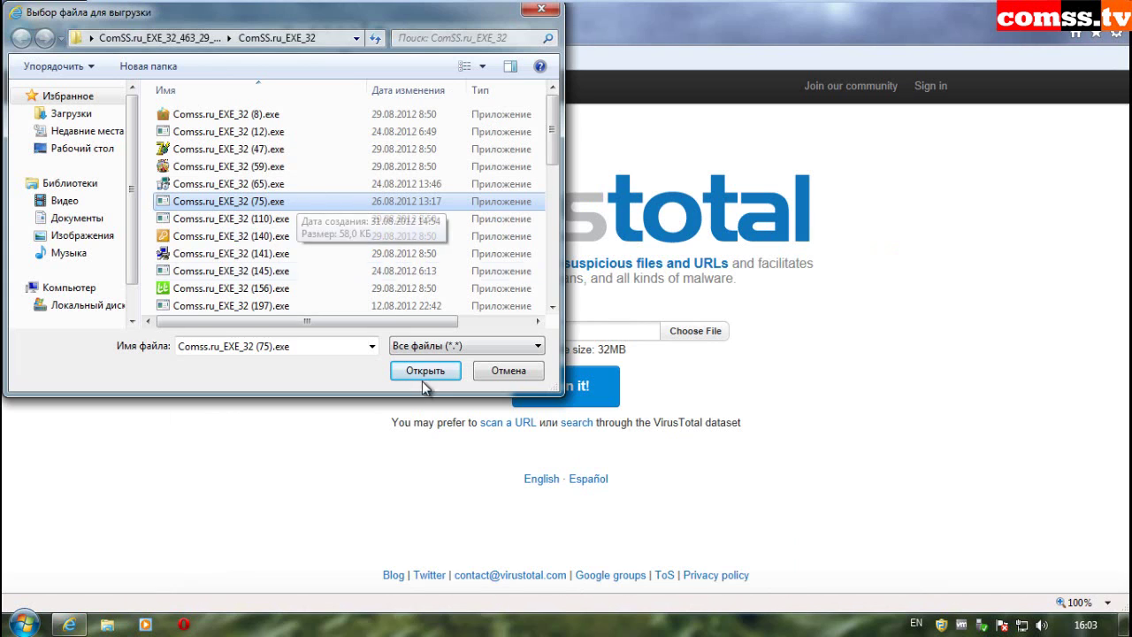
# Step: Submit Comss.ru_EXE_32 (75).exe to VirusTotal and review the engine results of its last analysis
pyautogui.click(426, 371)
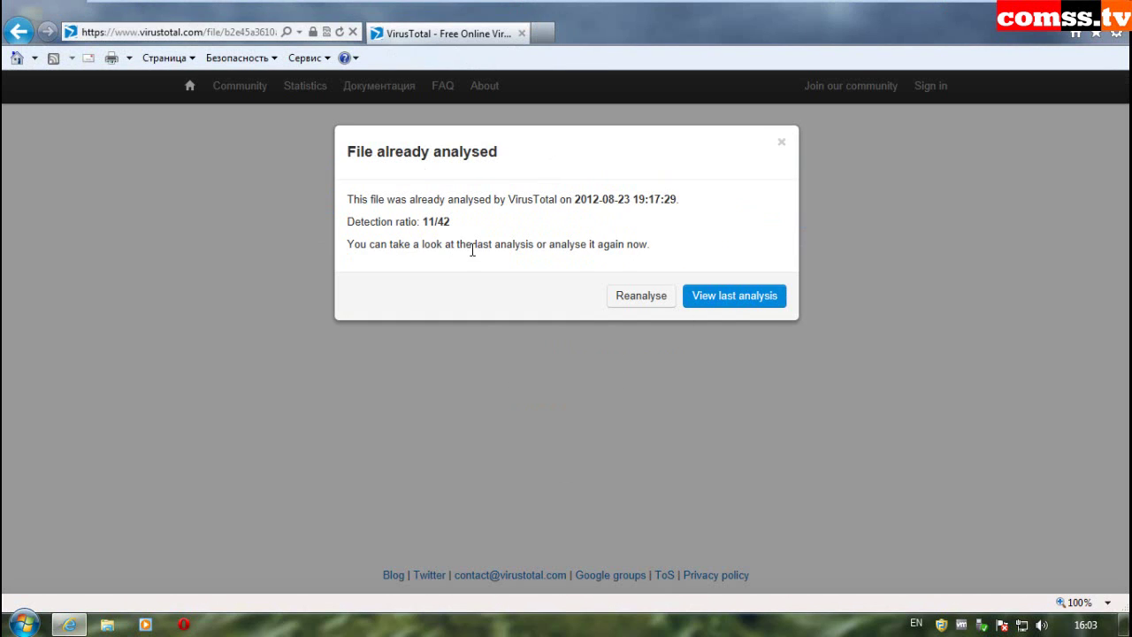
pyautogui.click(721, 297)
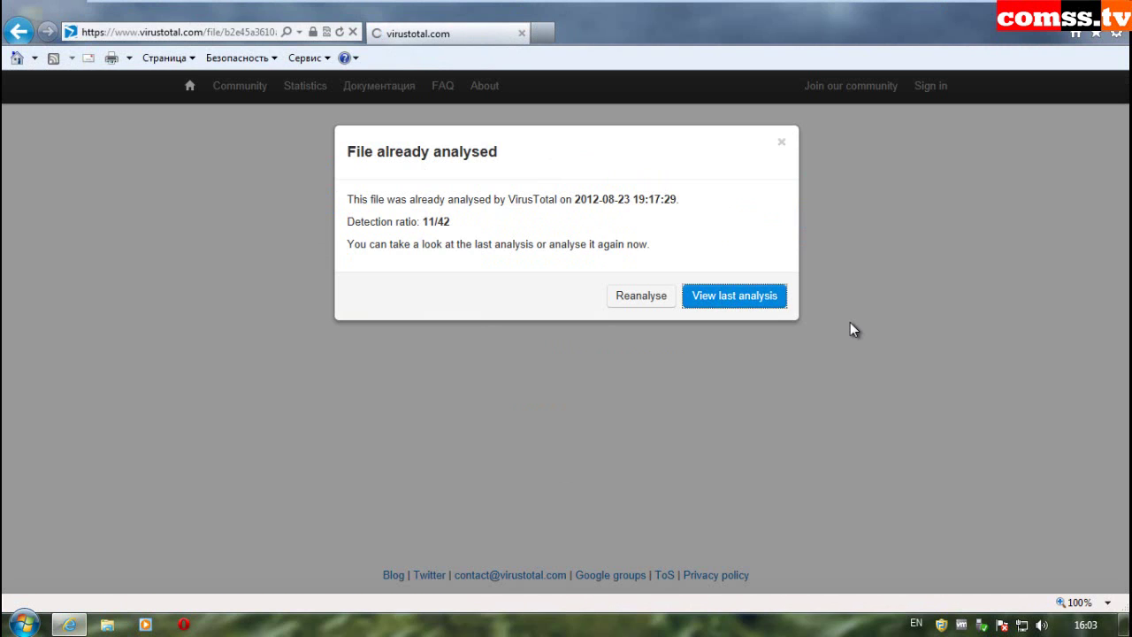
pyautogui.scroll(-6, 745, 310)
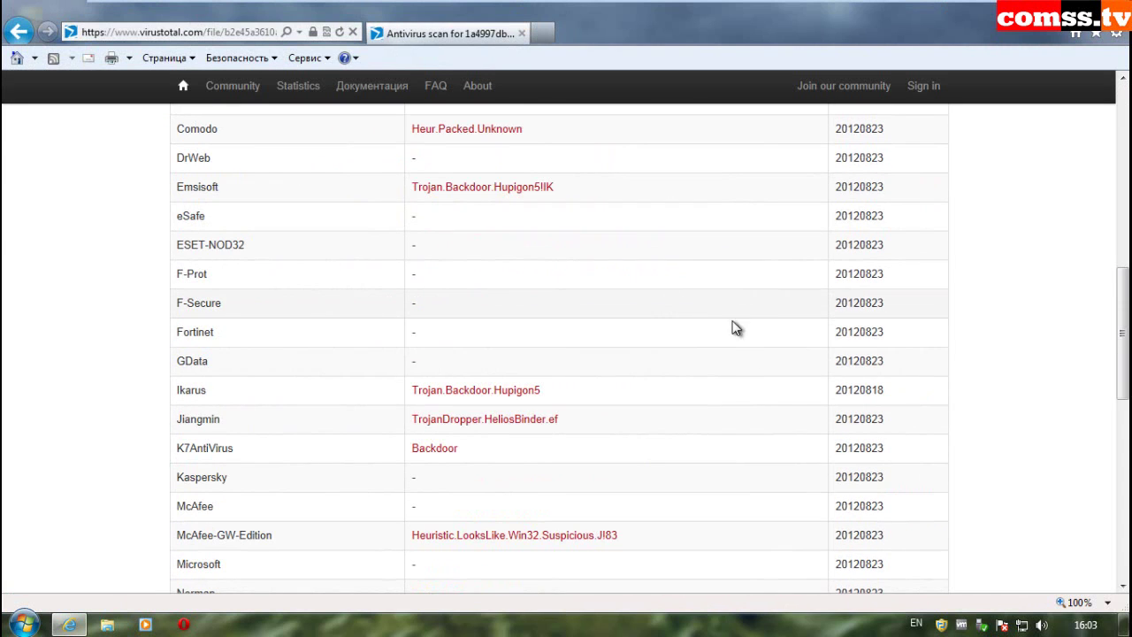
pyautogui.scroll(-2, 713, 319)
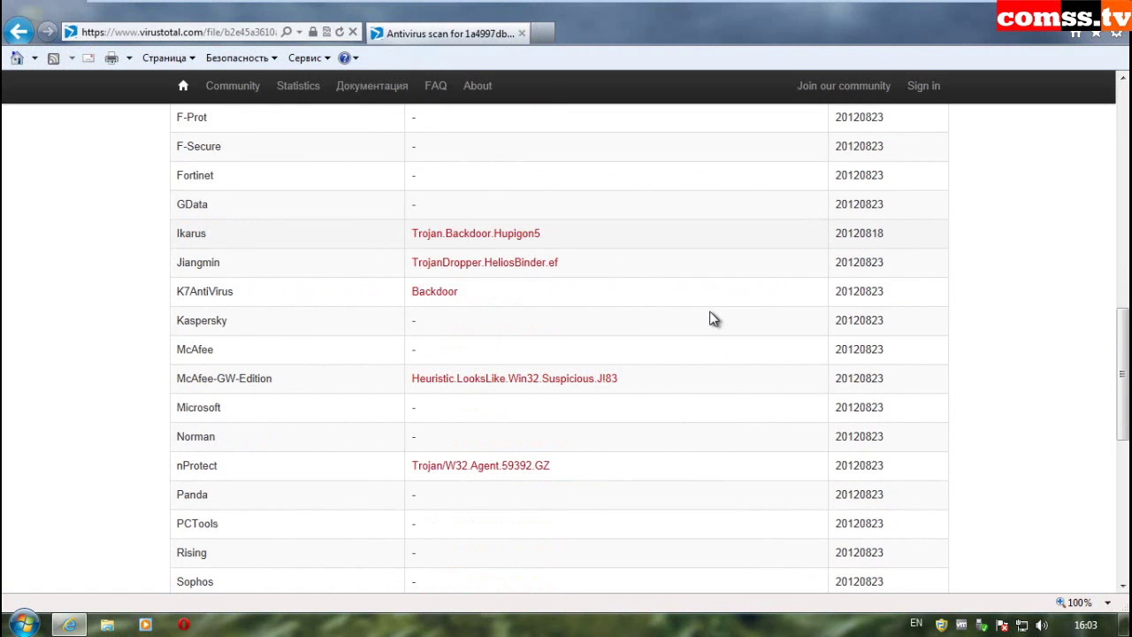
pyautogui.scroll(-1, 713, 319)
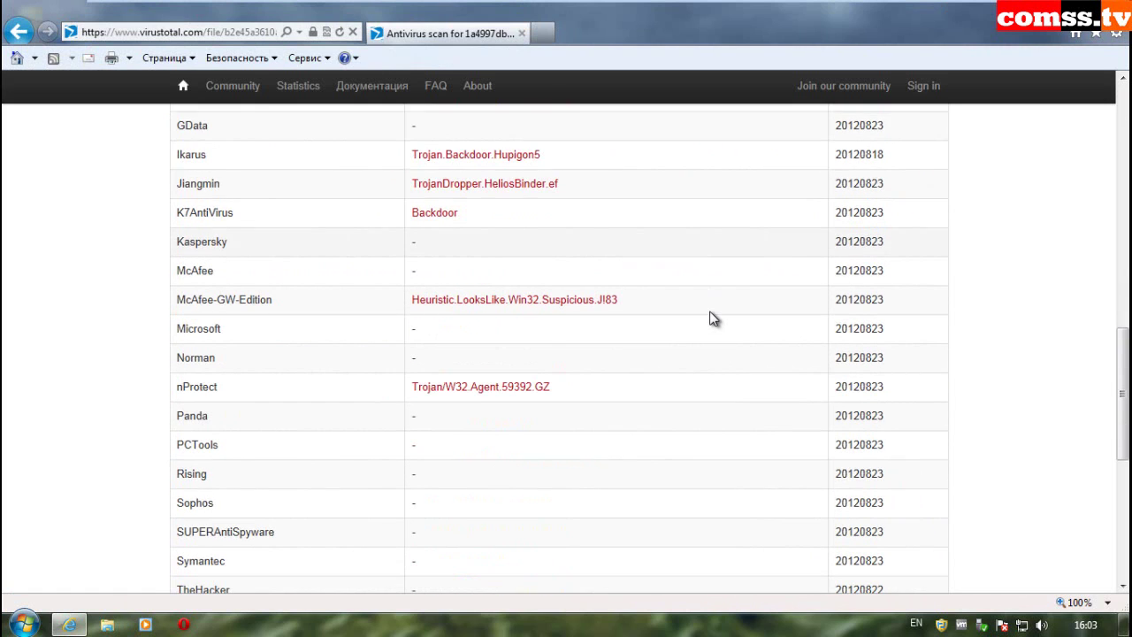
pyautogui.scroll(-2, 714, 318)
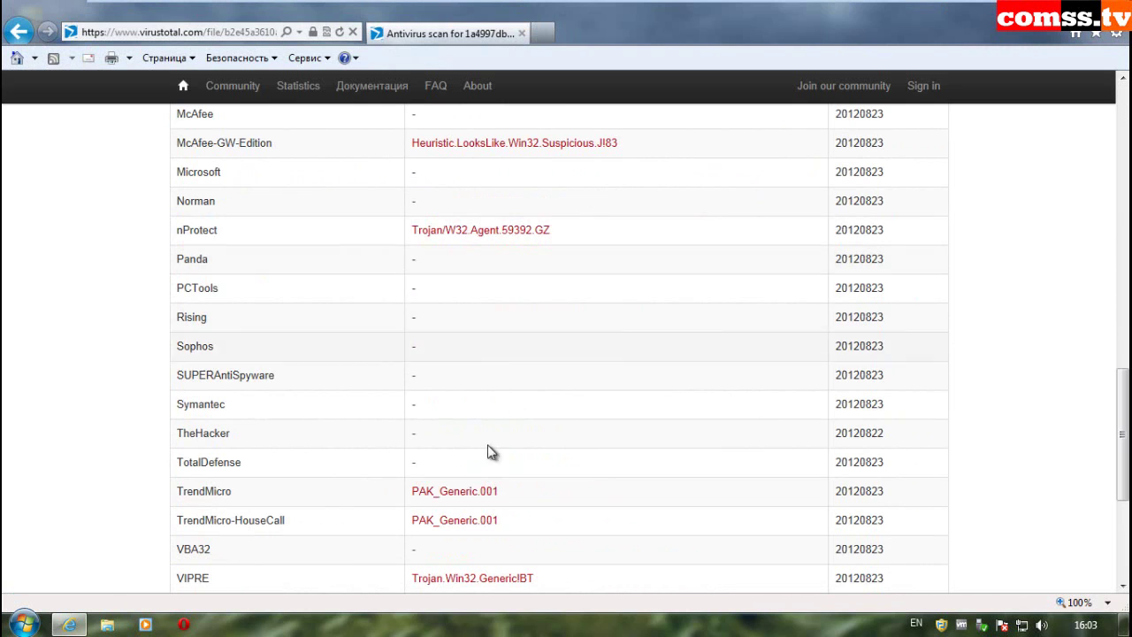
pyautogui.scroll(-1, 475, 477)
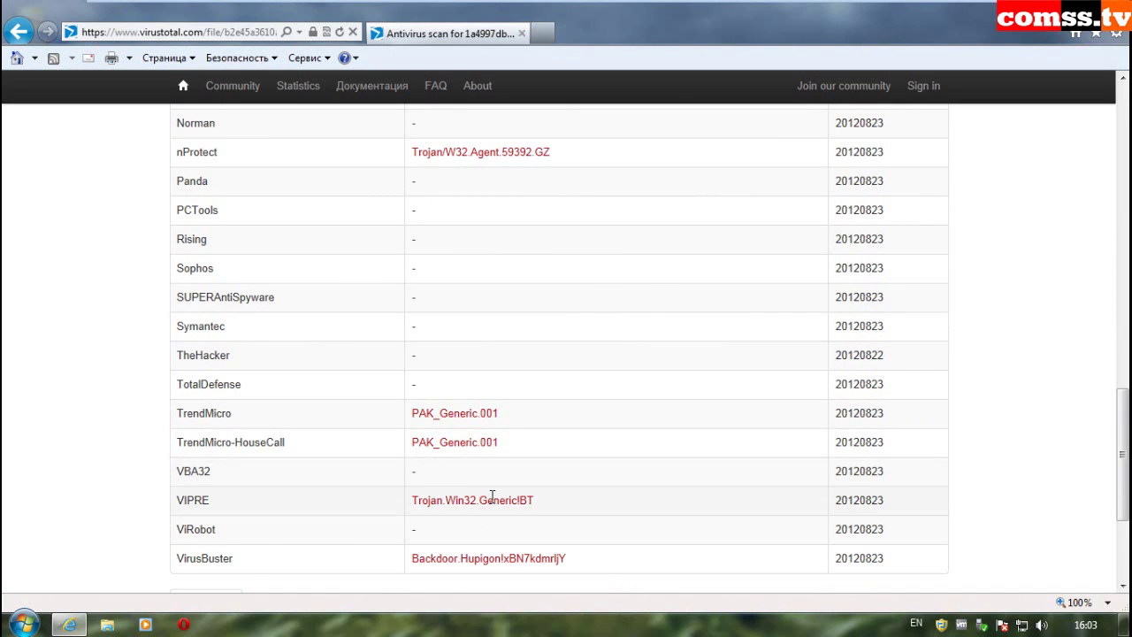
pyautogui.scroll(-2, 525, 504)
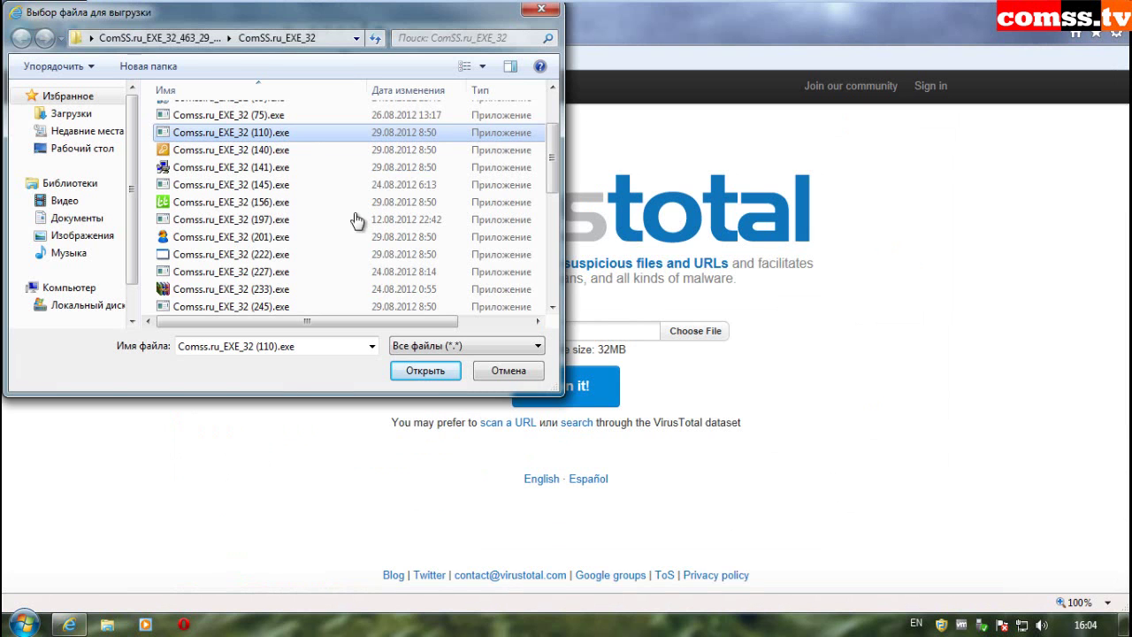
# Step: Submit Comss.ru_EXE_32 (110).exe to VirusTotal and go through the antivirus results in its report
pyautogui.click(425, 370)
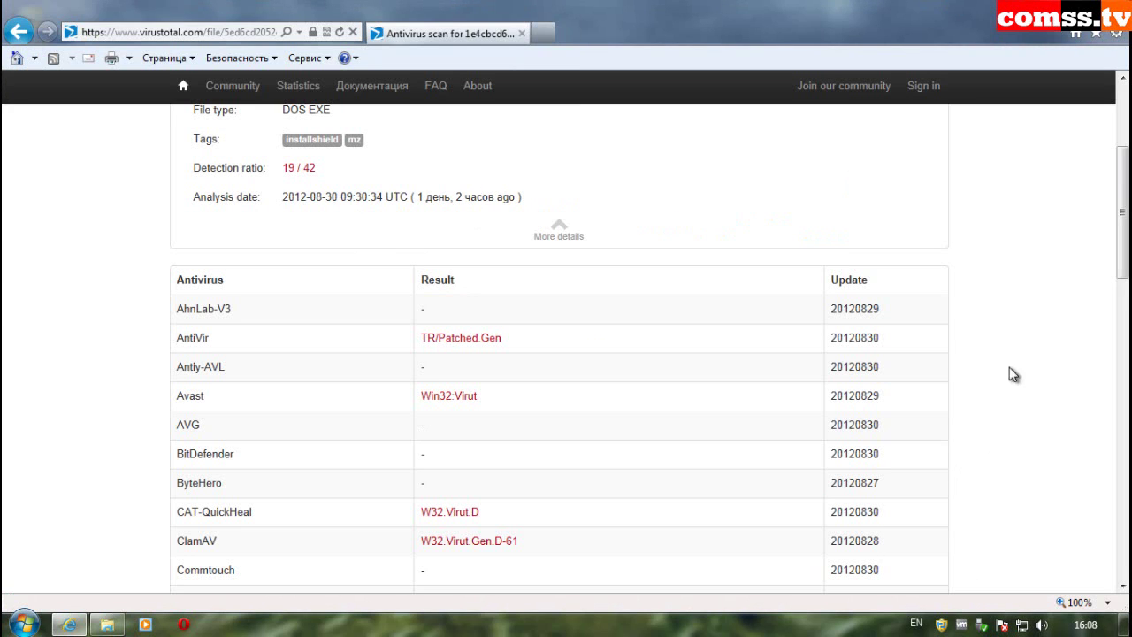
pyautogui.scroll(-3, 1006, 447)
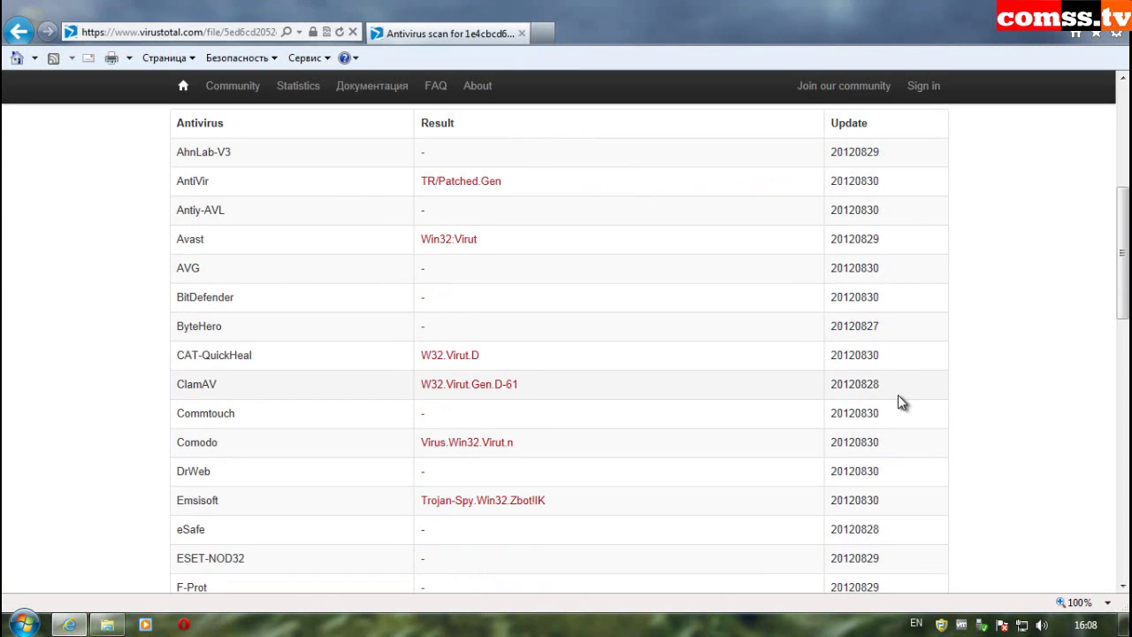
pyautogui.scroll(-4, 898, 396)
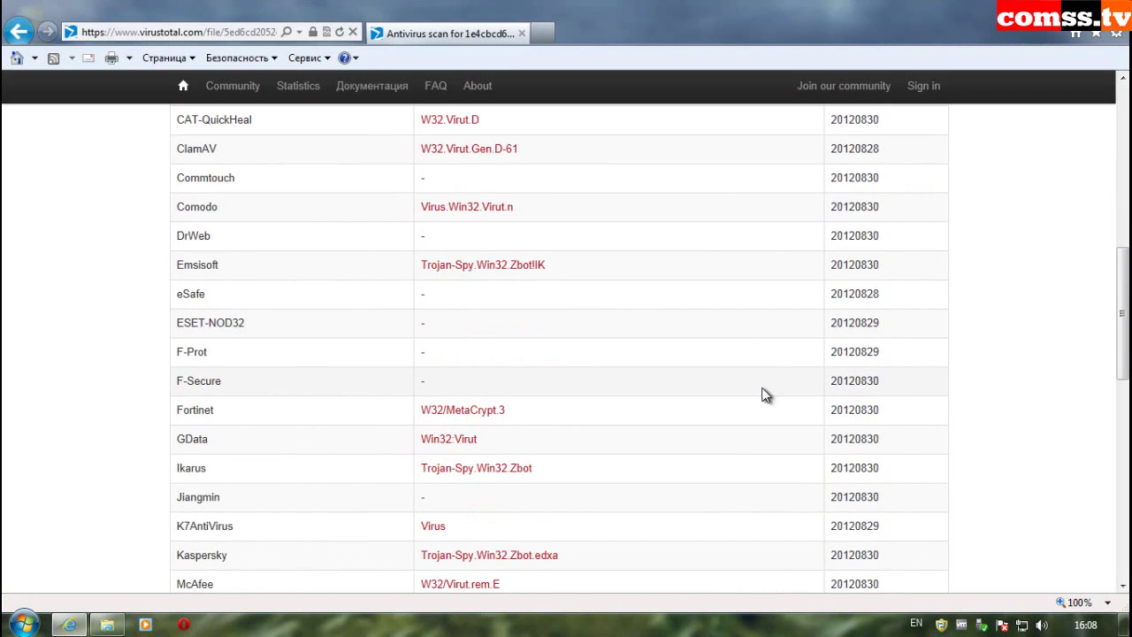
pyautogui.scroll(-2, 771, 389)
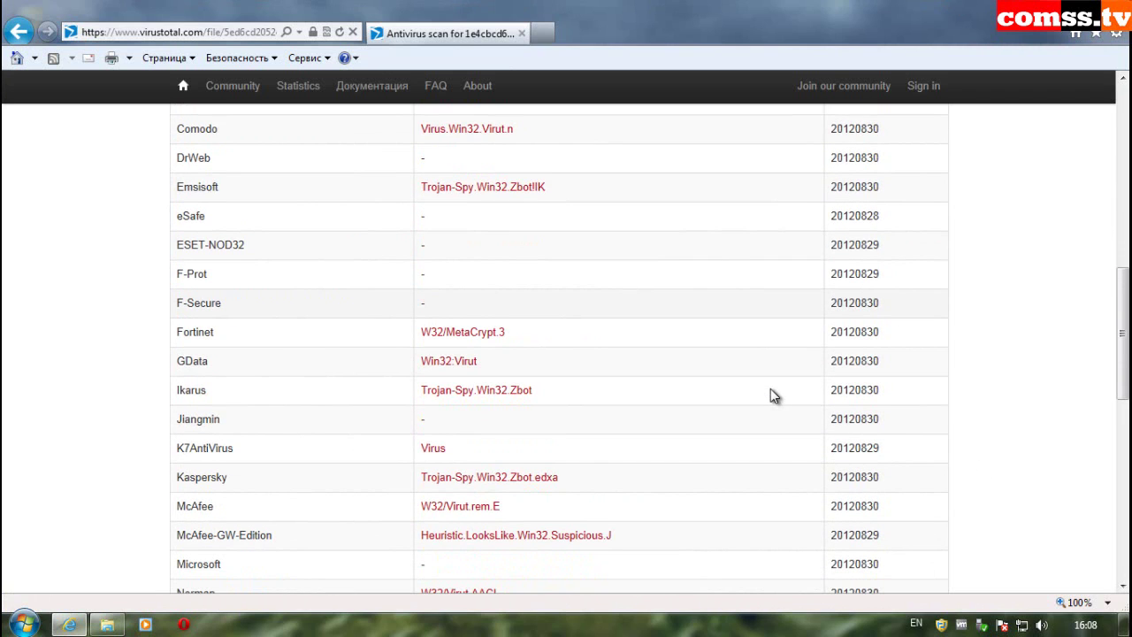
pyautogui.scroll(-2, 770, 389)
pyautogui.scroll(-4, 770, 389)
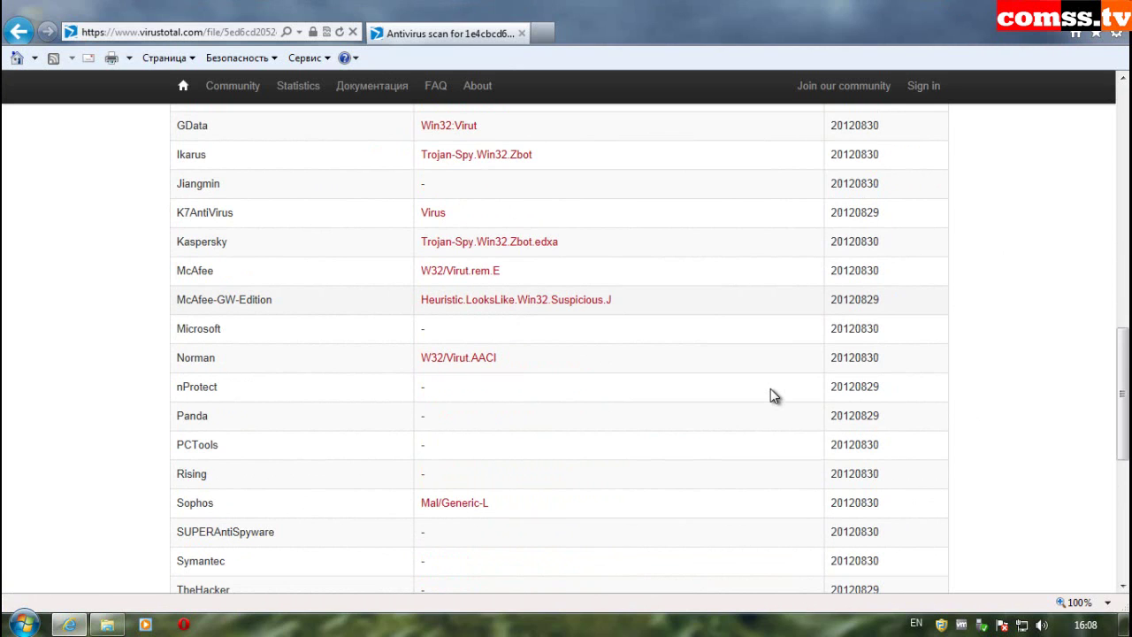
pyautogui.scroll(-6, 771, 396)
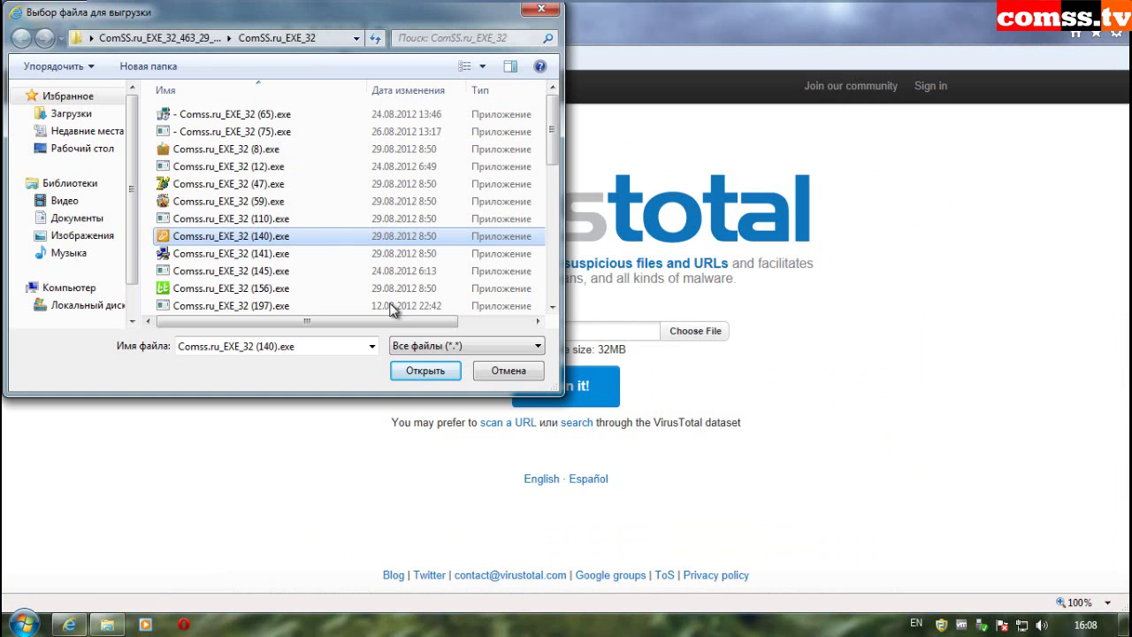
# Step: Submit Comss.ru_EXE_32 (140).exe to VirusTotal and review the engine results of its last analysis
pyautogui.click(417, 369)
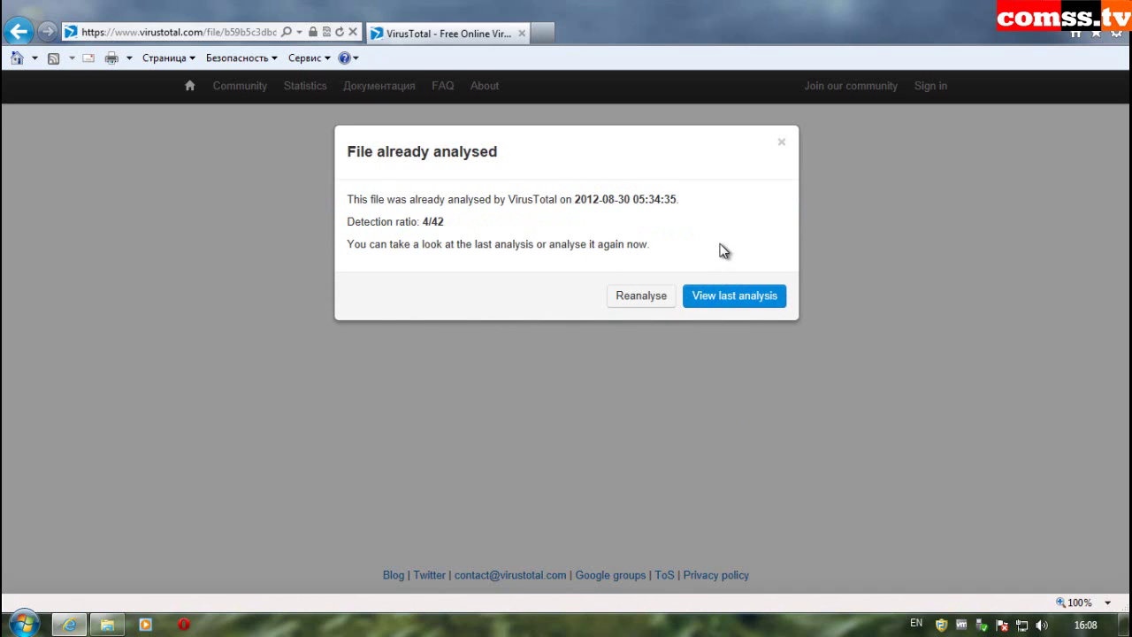
pyautogui.click(717, 301)
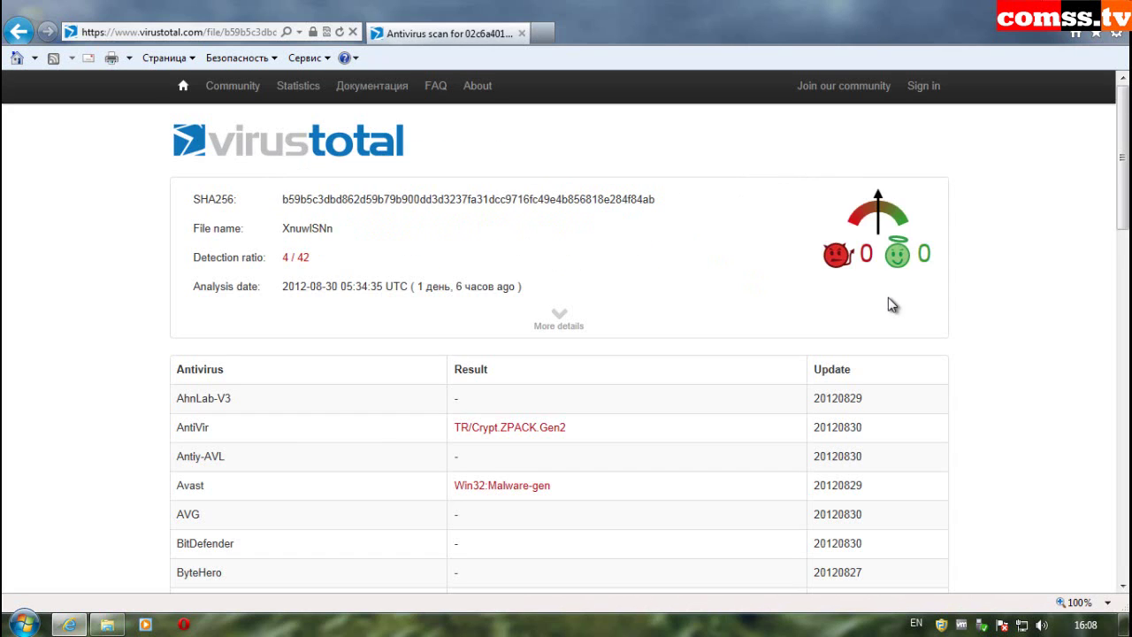
pyautogui.scroll(-3, 987, 392)
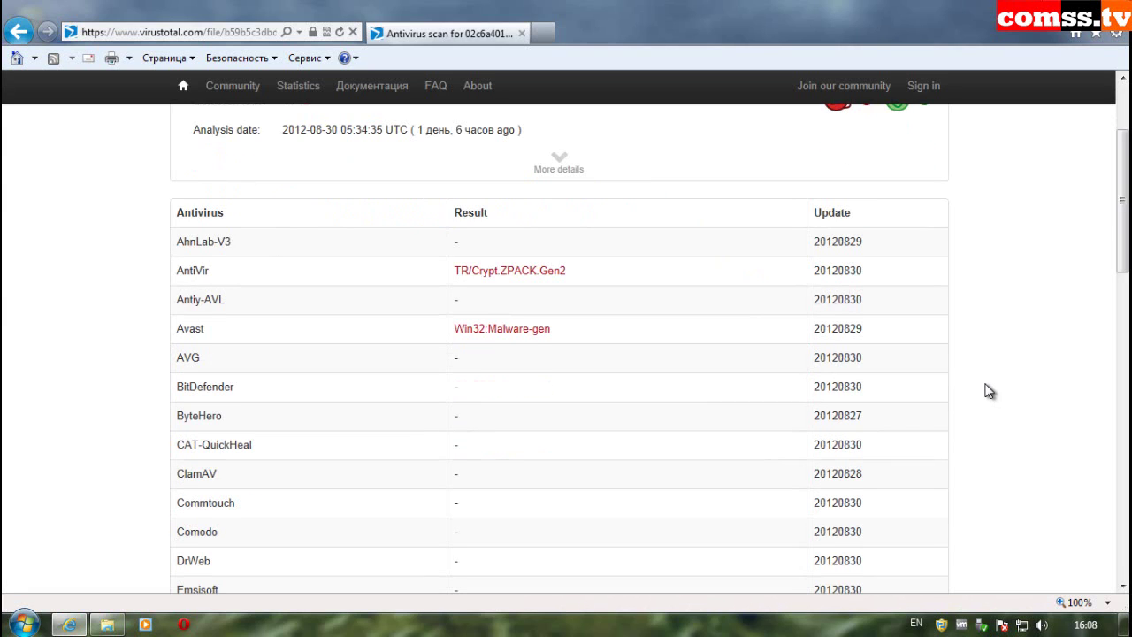
pyautogui.scroll(-5, 1016, 396)
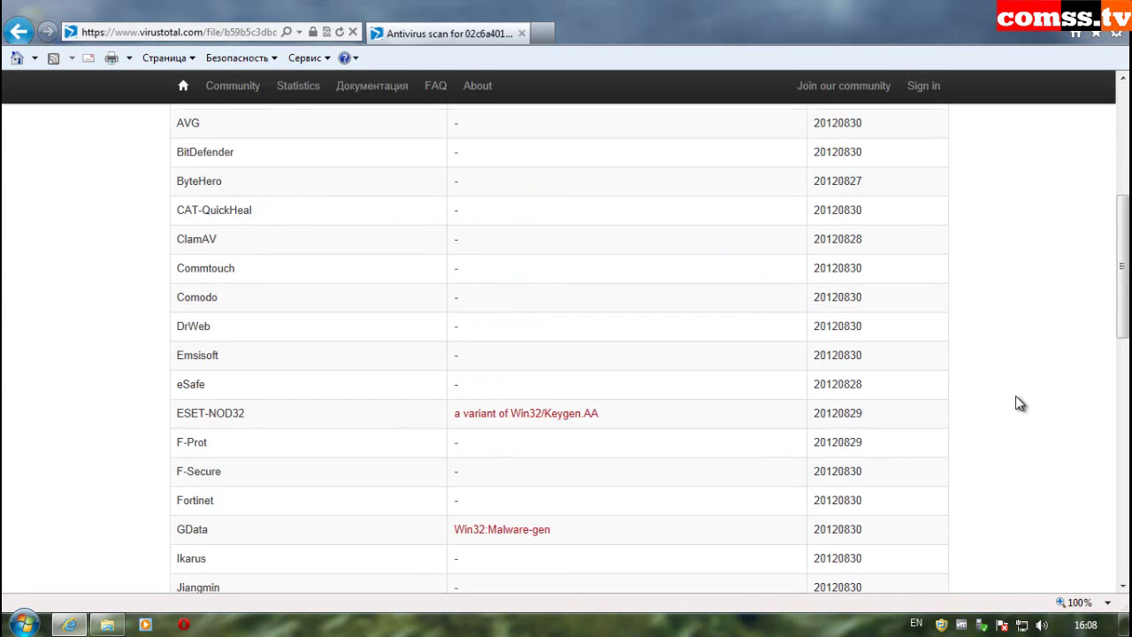
pyautogui.scroll(-4, 1015, 395)
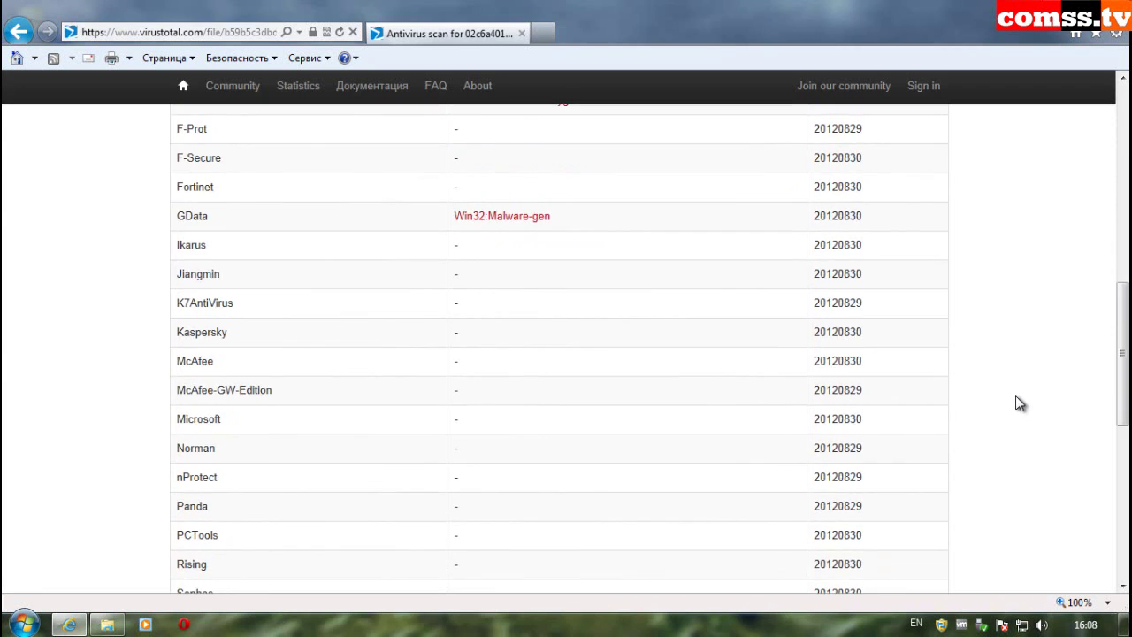
pyautogui.press('Home')
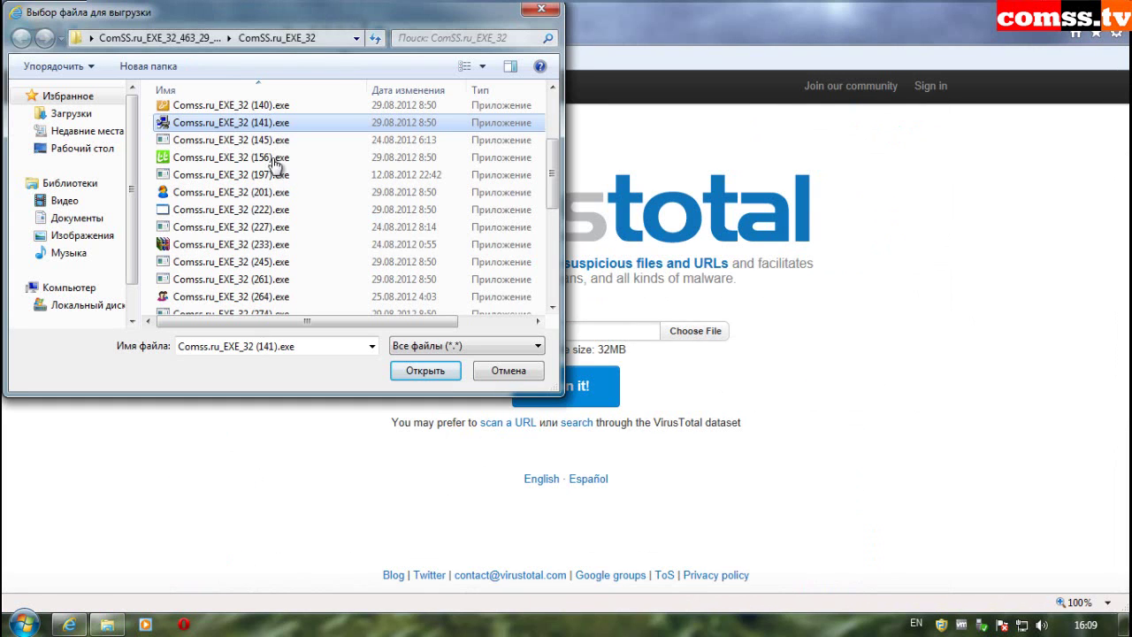
# Step: Submit Comss.ru_EXE_32 (141).exe to VirusTotal, open its last analysis and go through all engine results
pyautogui.click(433, 372)
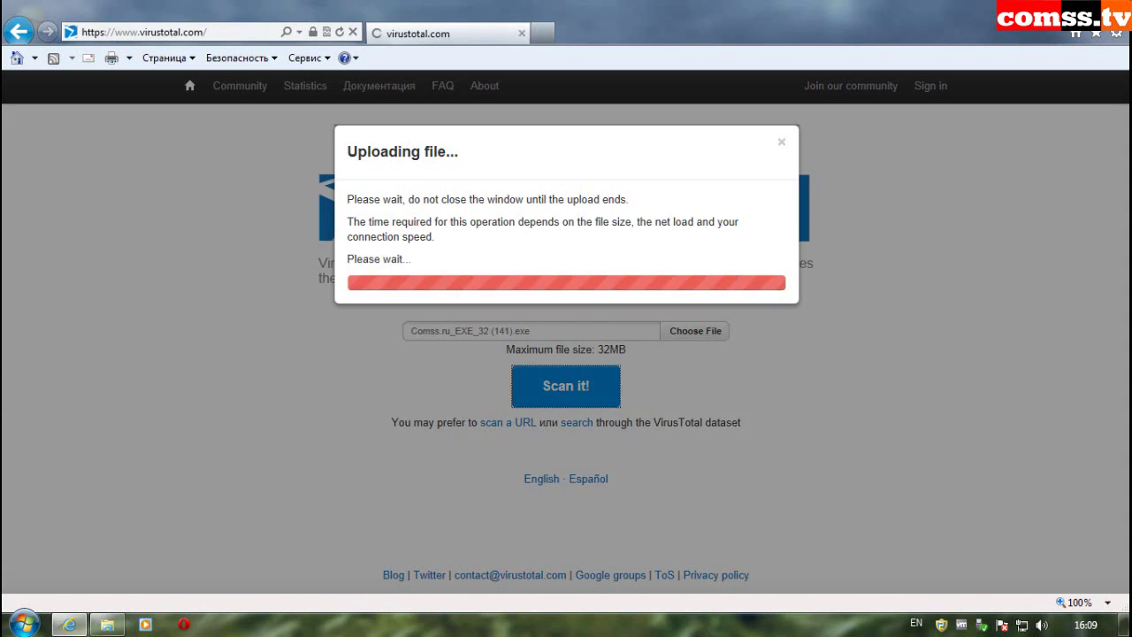
pyautogui.click(733, 296)
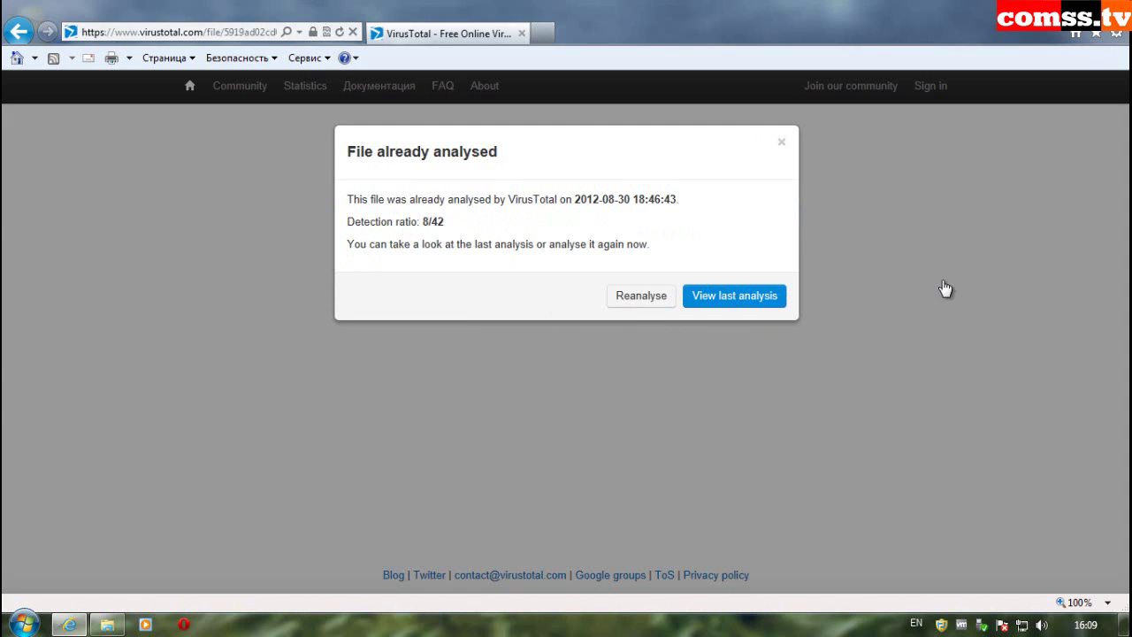
pyautogui.scroll(-2, 928, 362)
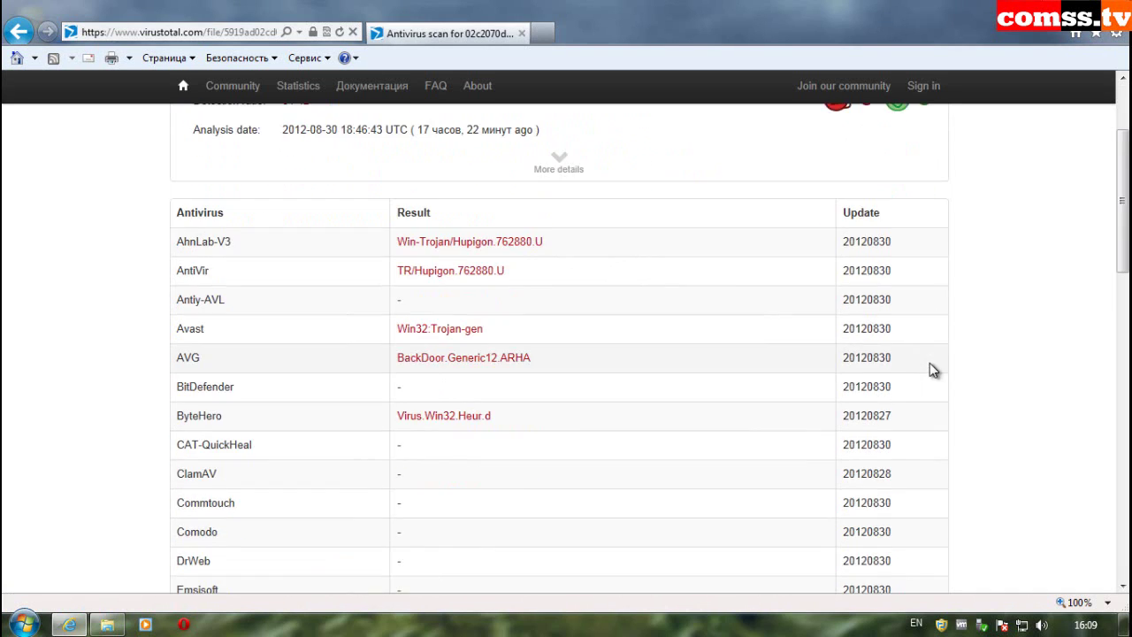
pyautogui.scroll(-2, 882, 379)
pyautogui.scroll(-5, 893, 377)
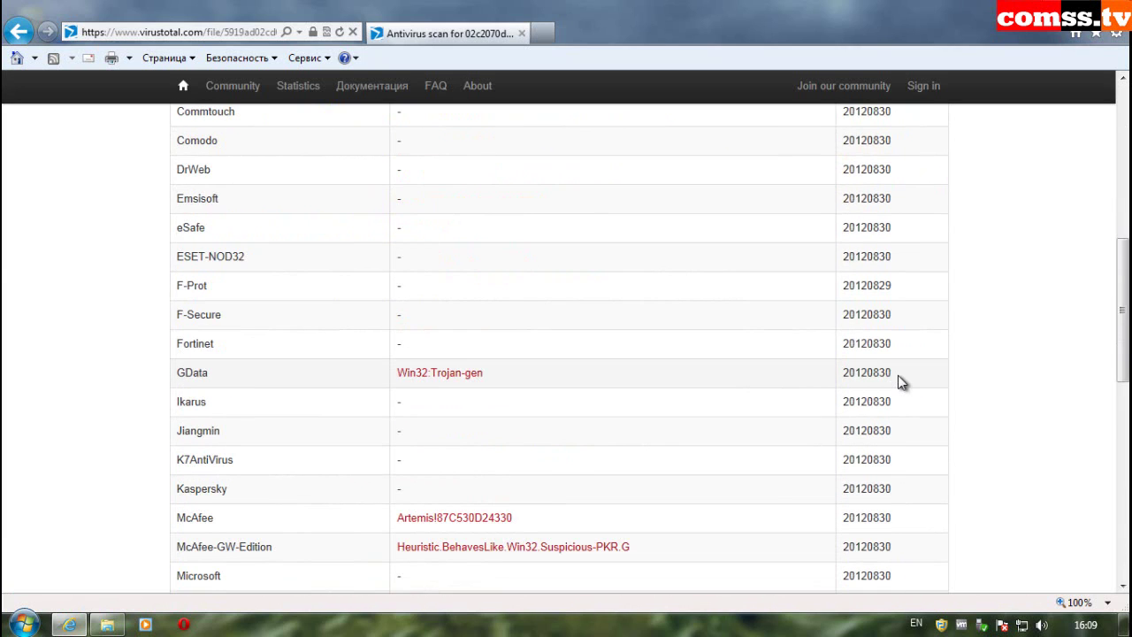
pyautogui.scroll(-6, 898, 379)
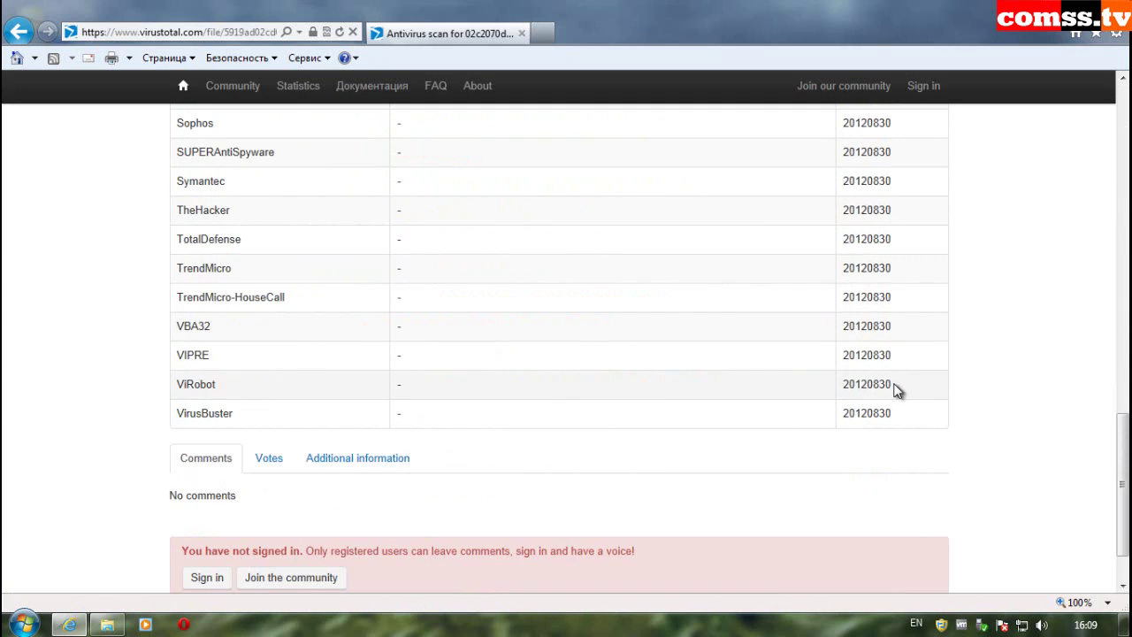
pyautogui.scroll(12, 897, 387)
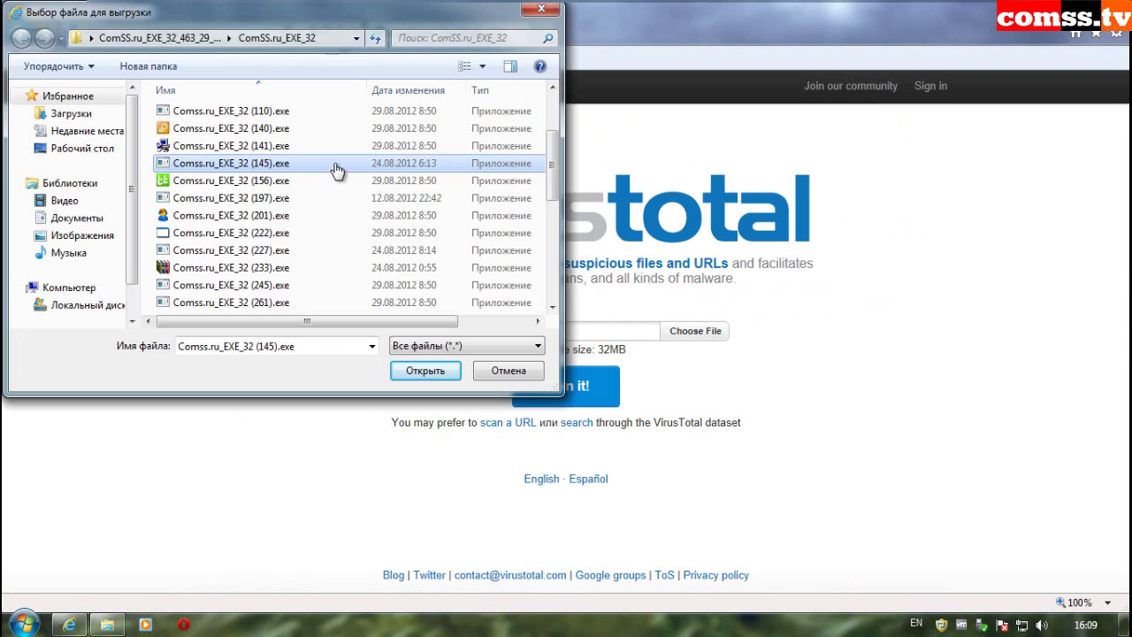
# Step: Submit Comss.ru_EXE_32 (145).exe to VirusTotal for a new analysis and check the antivirus results in the finished report
pyautogui.click(434, 374)
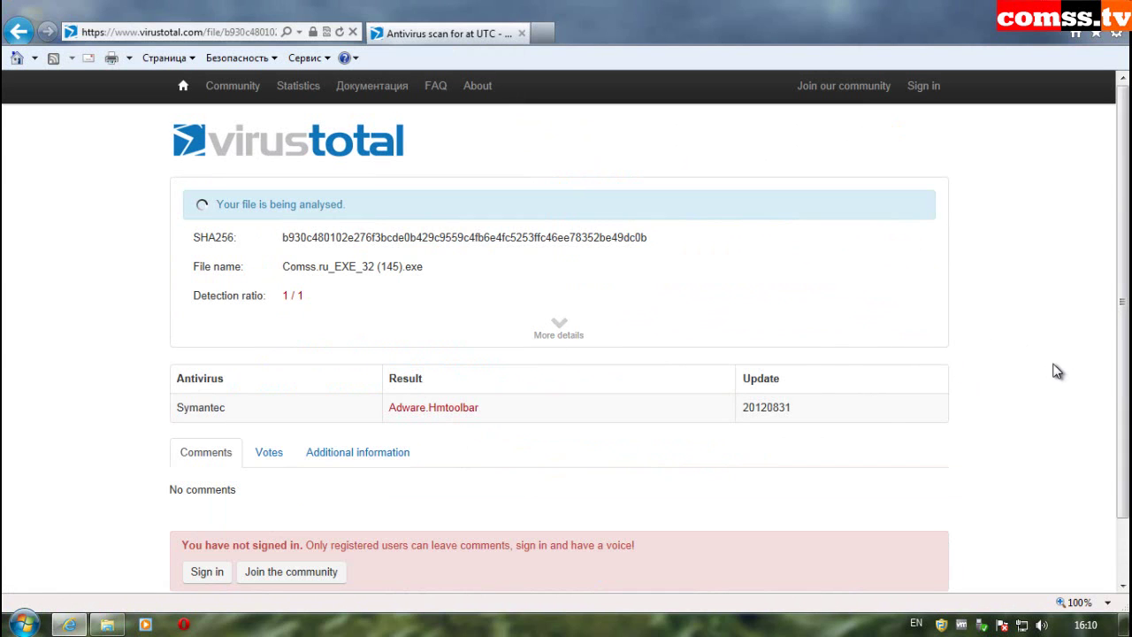
pyautogui.scroll(-3, 1061, 373)
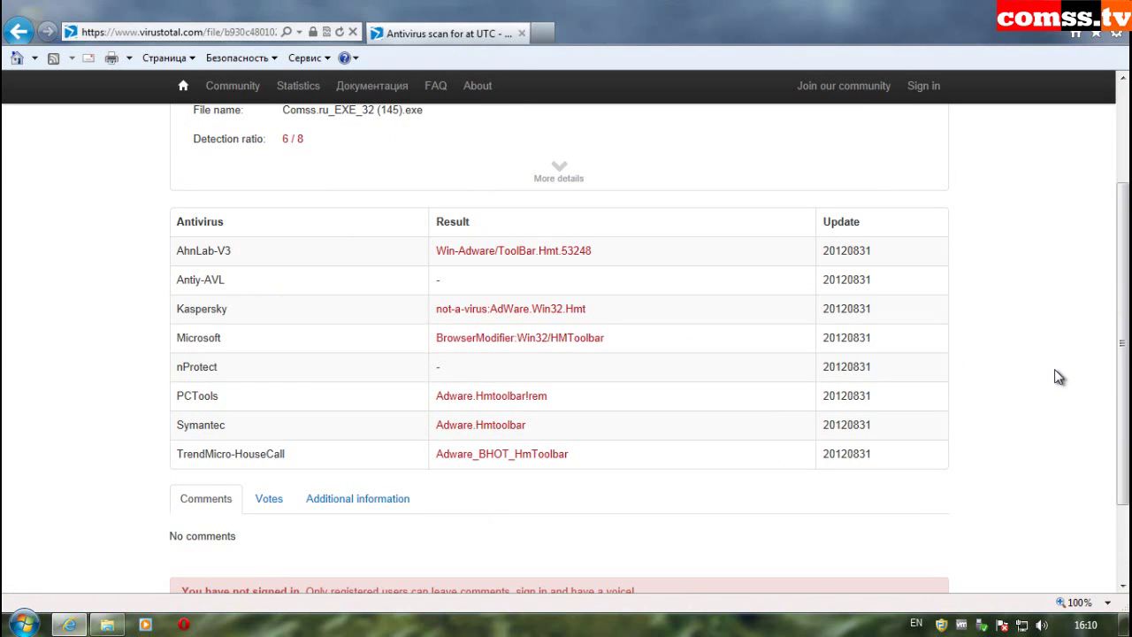
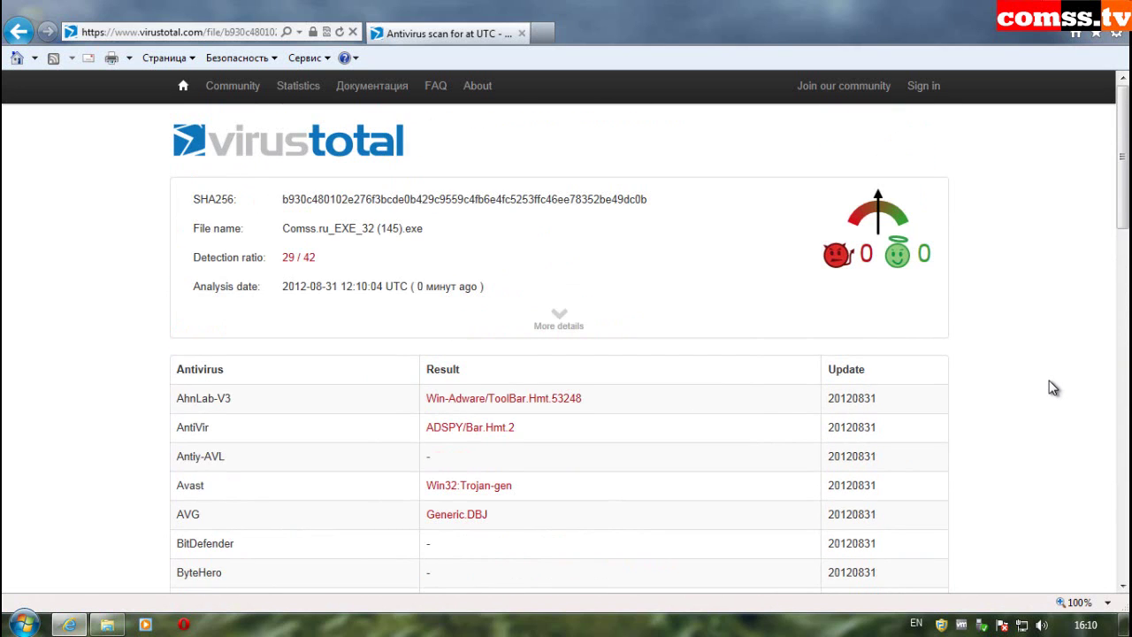
pyautogui.scroll(-3, 1065, 401)
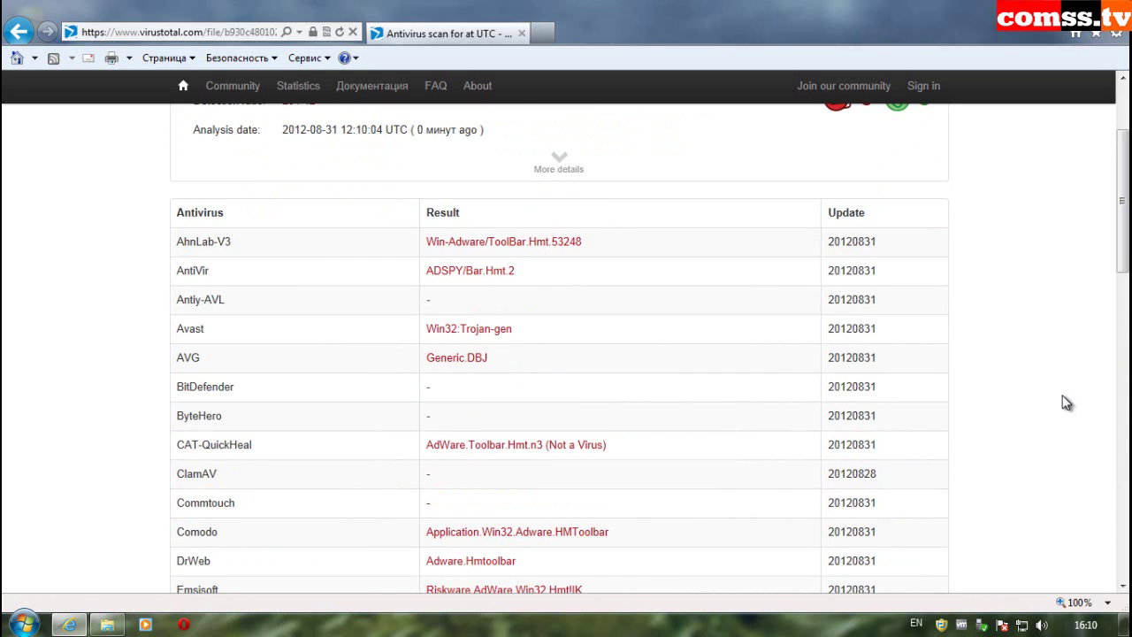
pyautogui.scroll(-3, 1065, 402)
pyautogui.scroll(-3, 1064, 402)
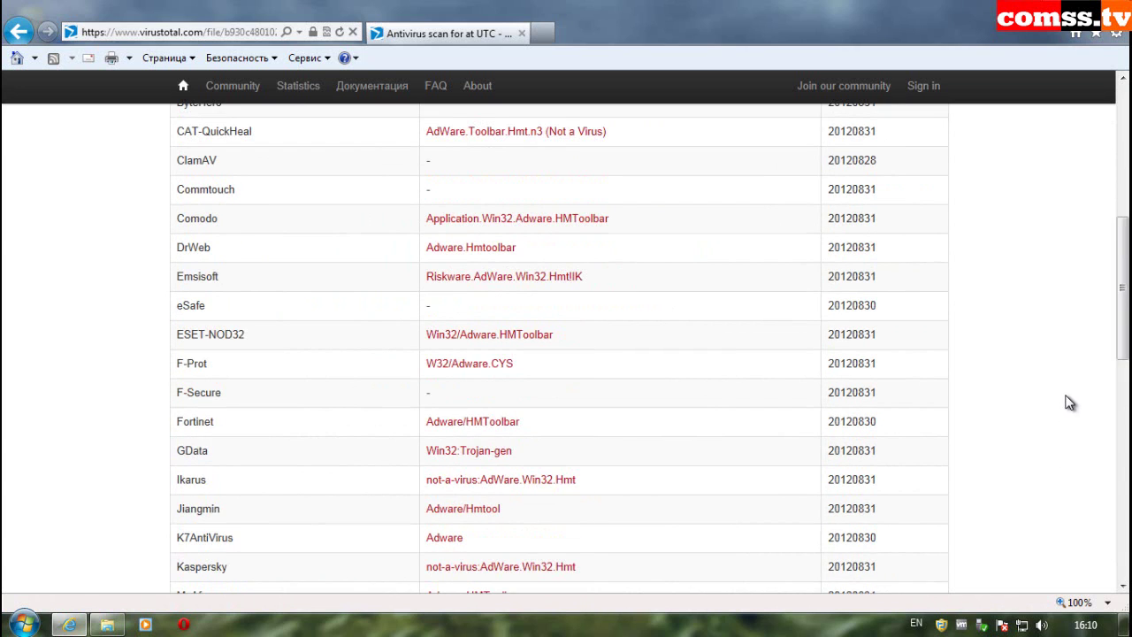
pyautogui.scroll(-4, 1069, 402)
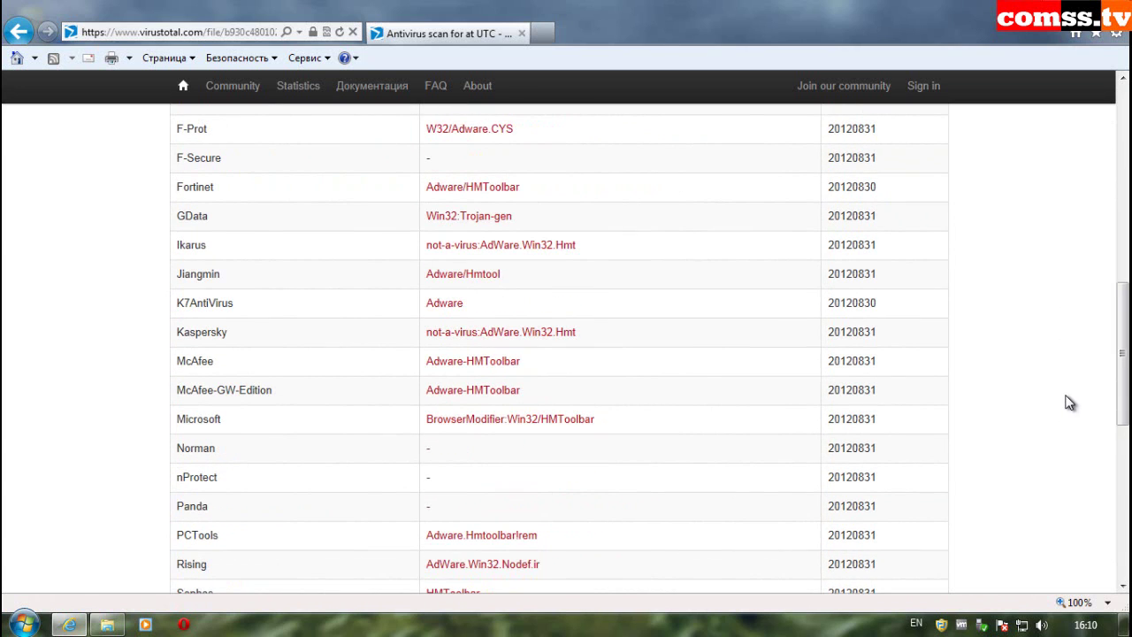
pyautogui.scroll(-6, 1069, 403)
pyautogui.scroll(9, 952, 457)
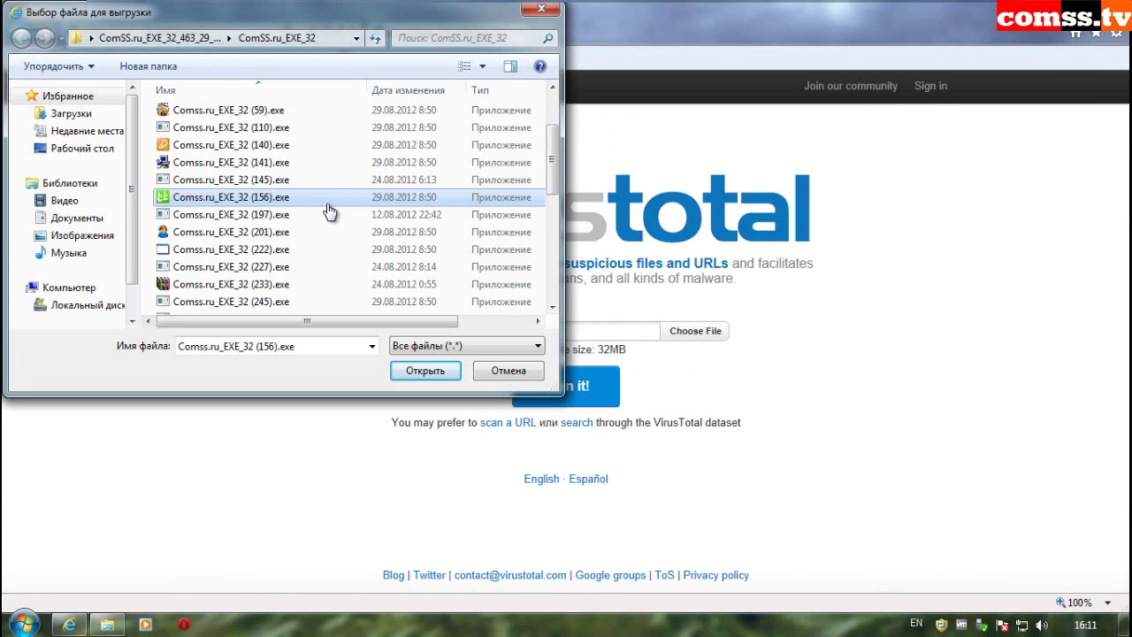
# Step: Submit Comss.ru_EXE_32 (156).exe to VirusTotal, expand its additional file details and review the engine results
pyautogui.click(423, 371)
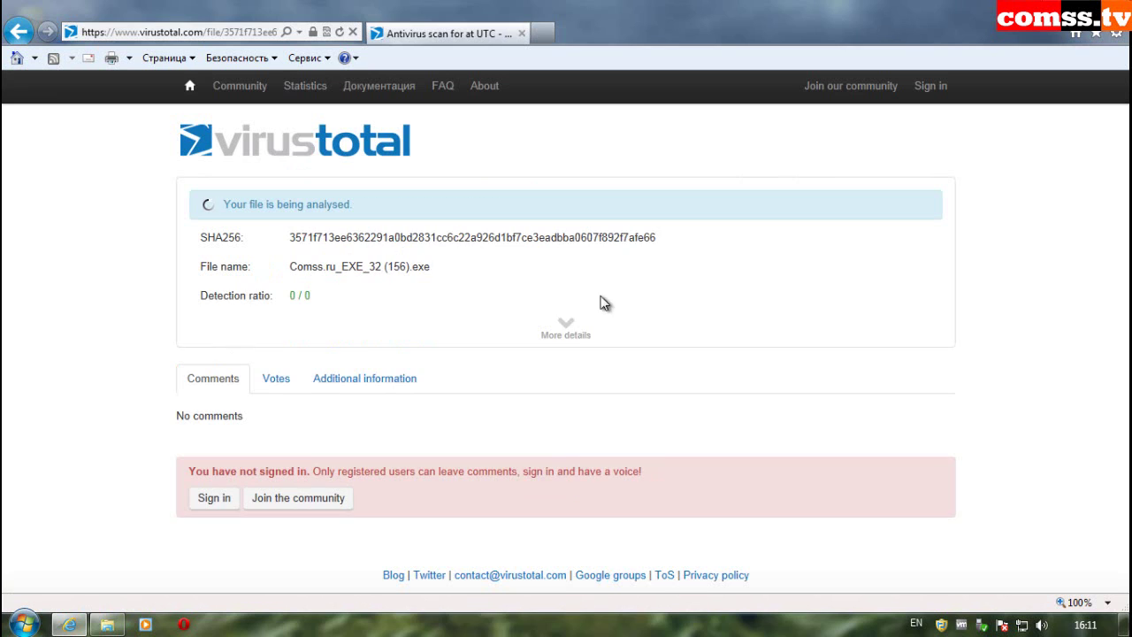
pyautogui.click(568, 331)
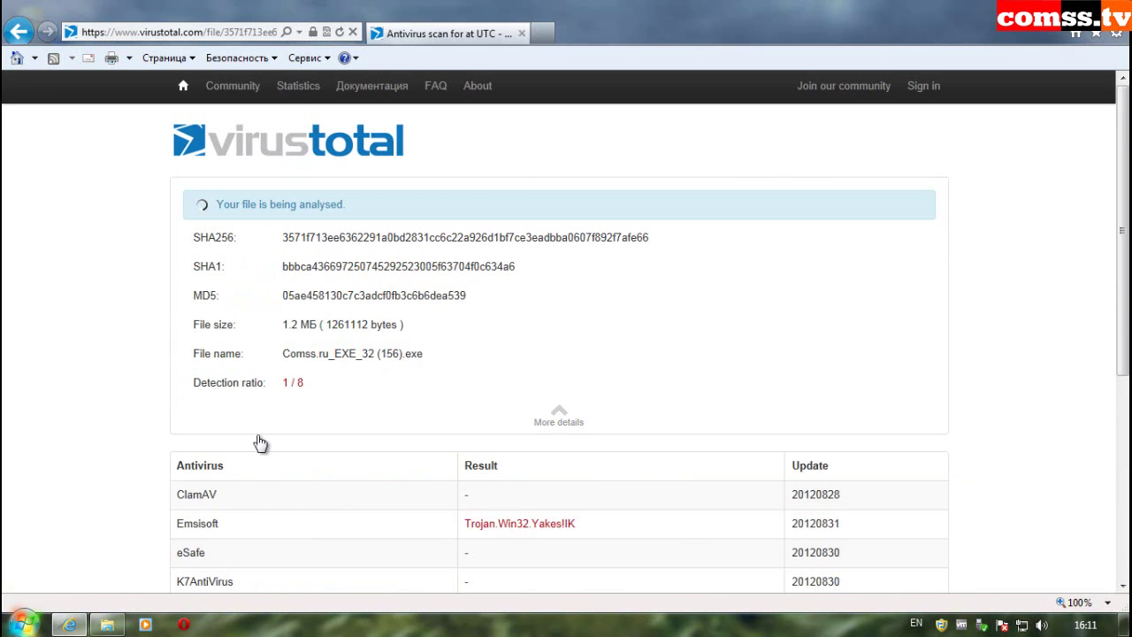
pyautogui.scroll(-5, 1031, 485)
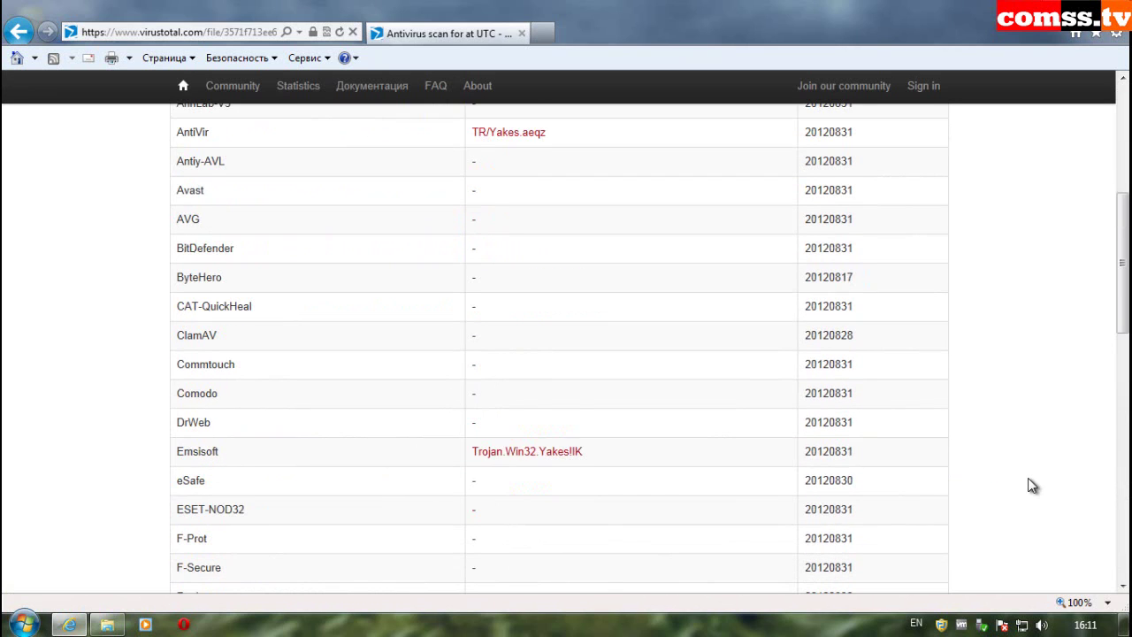
pyautogui.scroll(-10, 1031, 485)
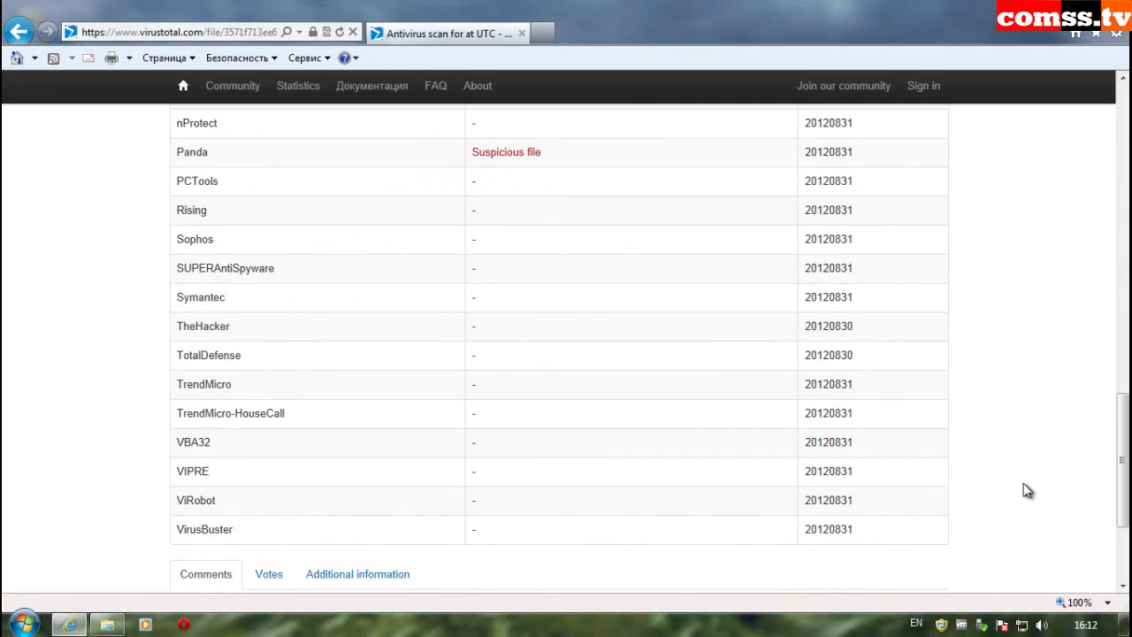
pyautogui.scroll(20, 976, 524)
pyautogui.scroll(-3, 976, 522)
pyautogui.scroll(-6, 976, 522)
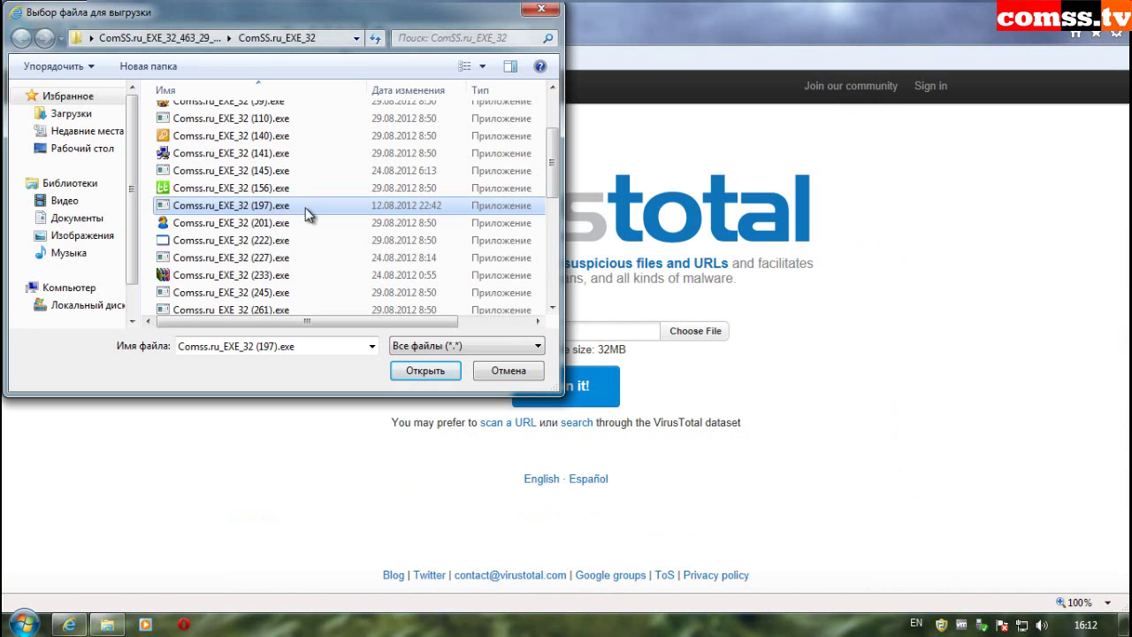
# Step: Submit Comss.ru_EXE_32 (197).exe to VirusTotal and examine the file details and engine results in its report
pyautogui.click(447, 375)
pyautogui.click(559, 389)
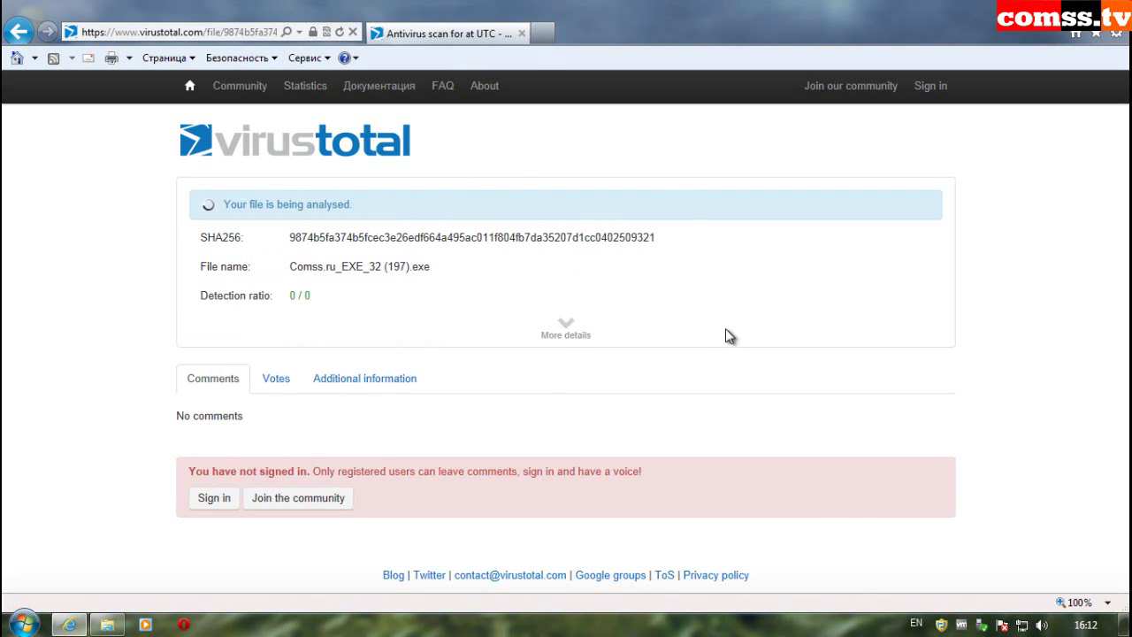
pyautogui.scroll(-4, 980, 424)
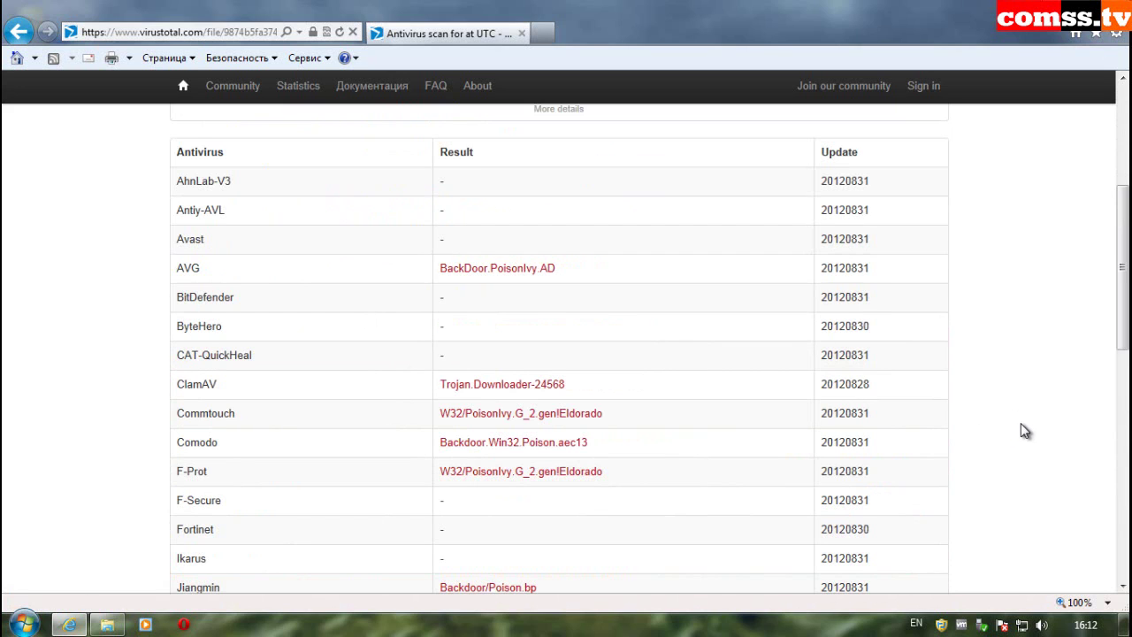
pyautogui.scroll(-1, 1025, 431)
pyautogui.scroll(4, 1035, 438)
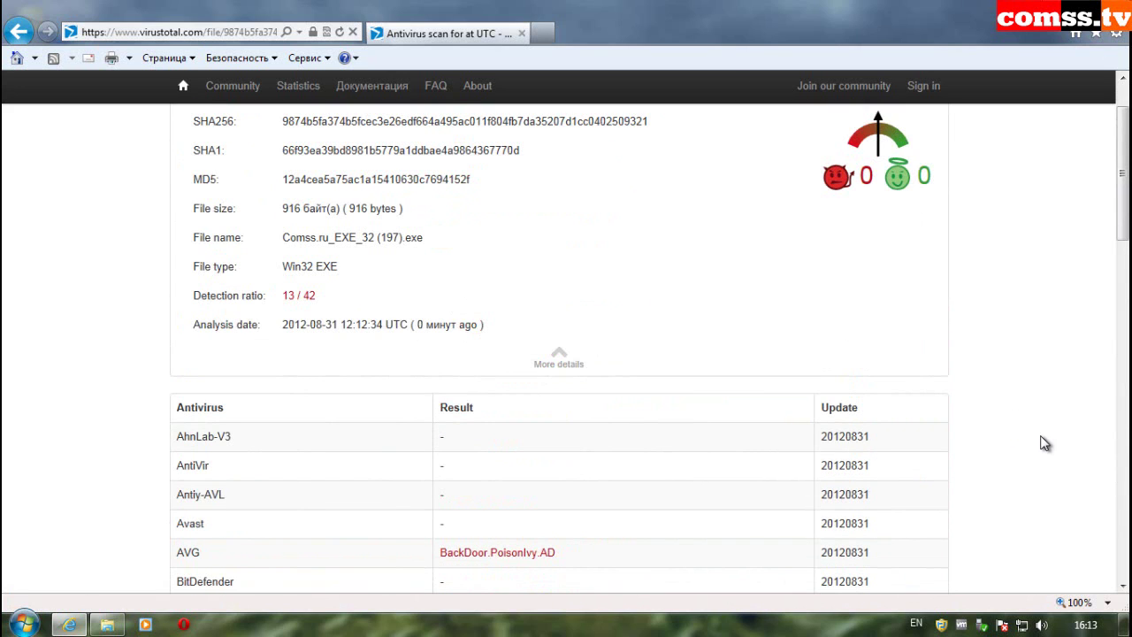
pyautogui.scroll(-3, 1044, 443)
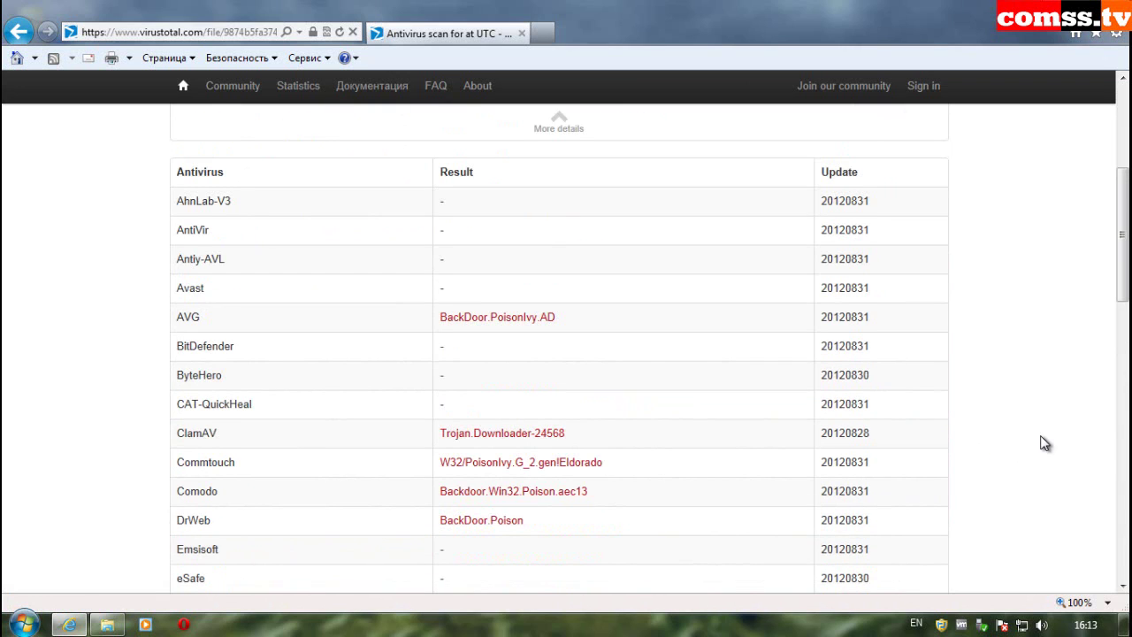
pyautogui.scroll(-4, 1044, 443)
pyautogui.scroll(-2, 1044, 443)
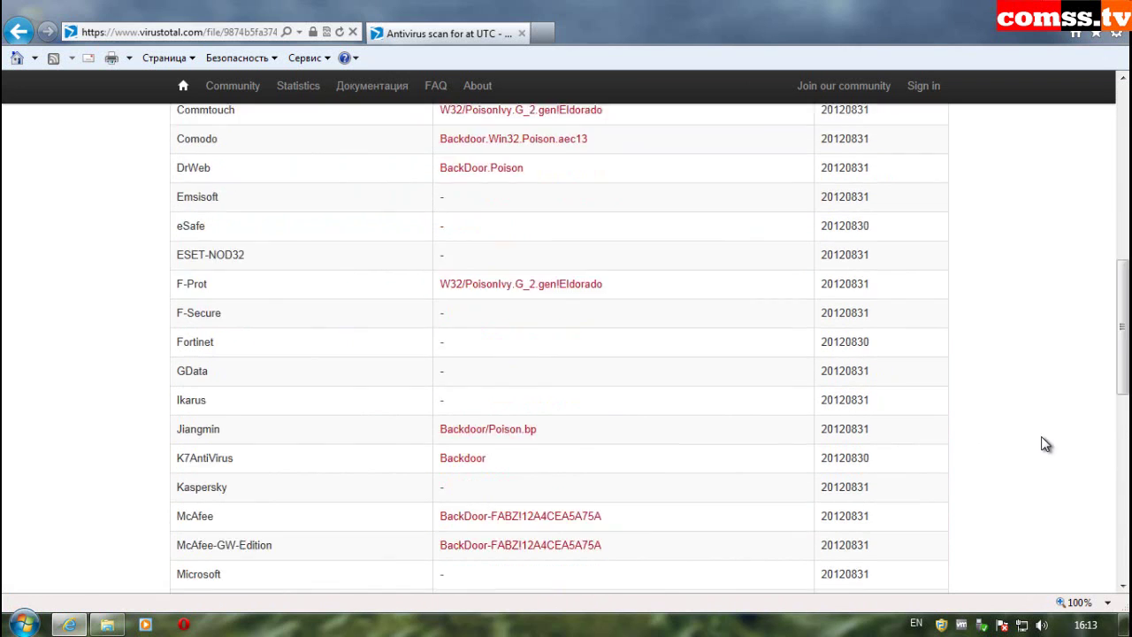
pyautogui.scroll(1, 1045, 443)
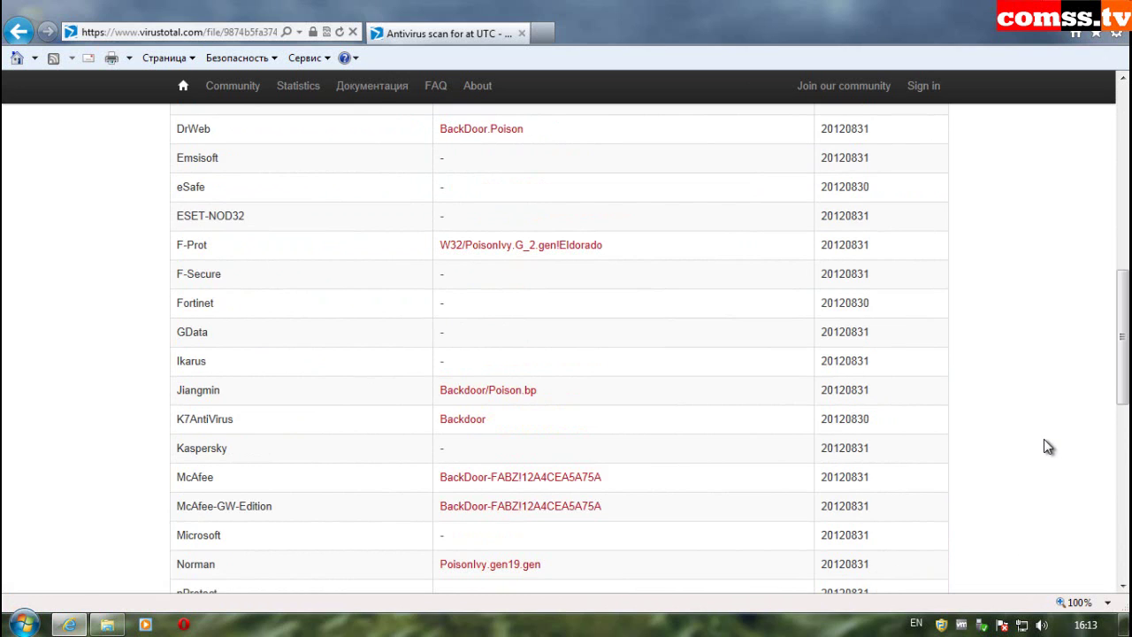
pyautogui.scroll(-3, 1046, 445)
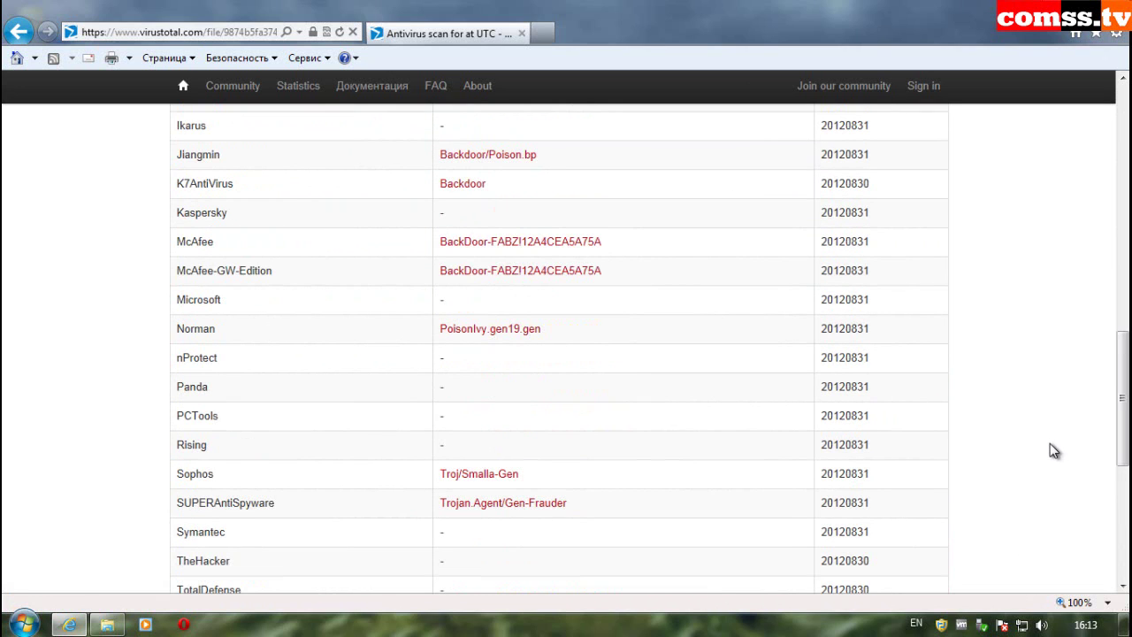
pyautogui.scroll(-2, 1049, 444)
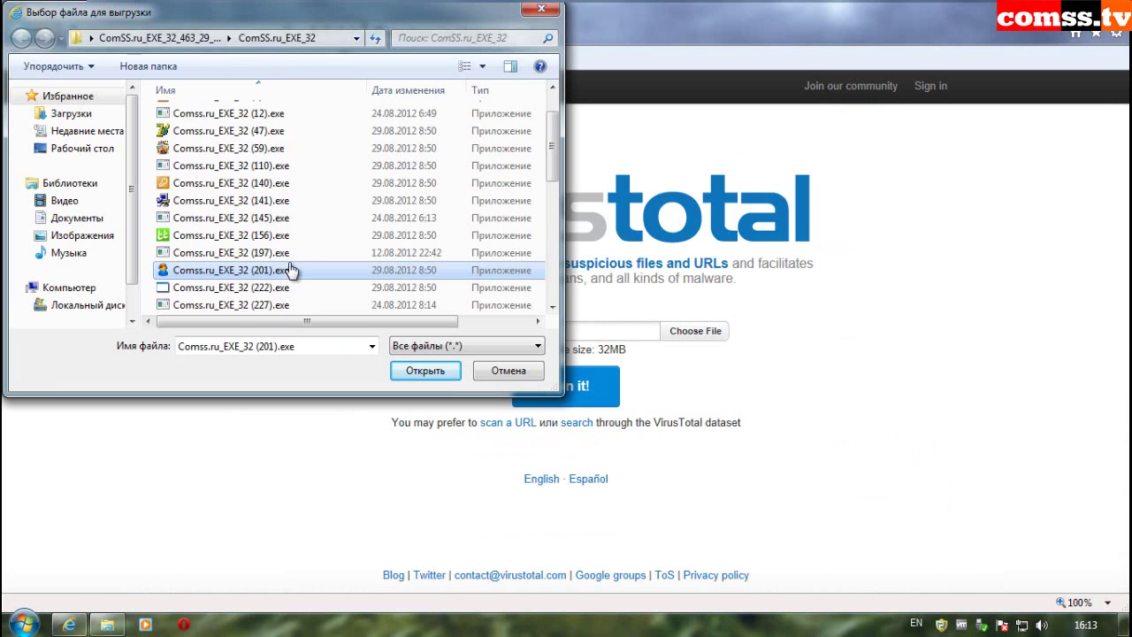
# Step: Submit Comss.ru_EXE_32 (201).exe to VirusTotal, expand its additional file details and look through the full engine list
pyautogui.click(425, 369)
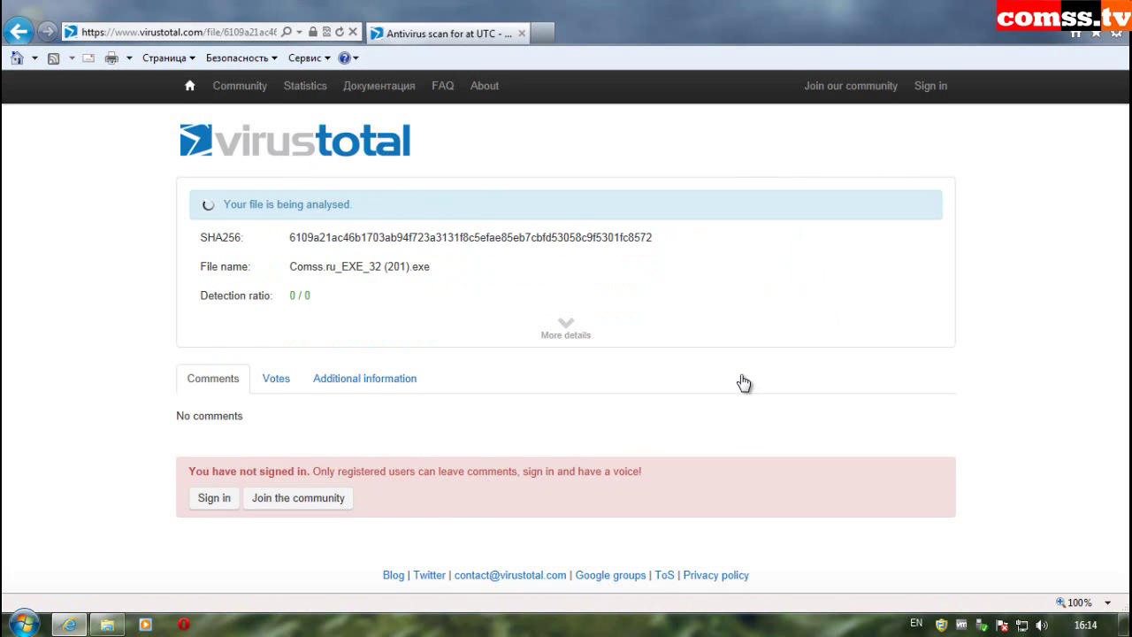
pyautogui.click(569, 329)
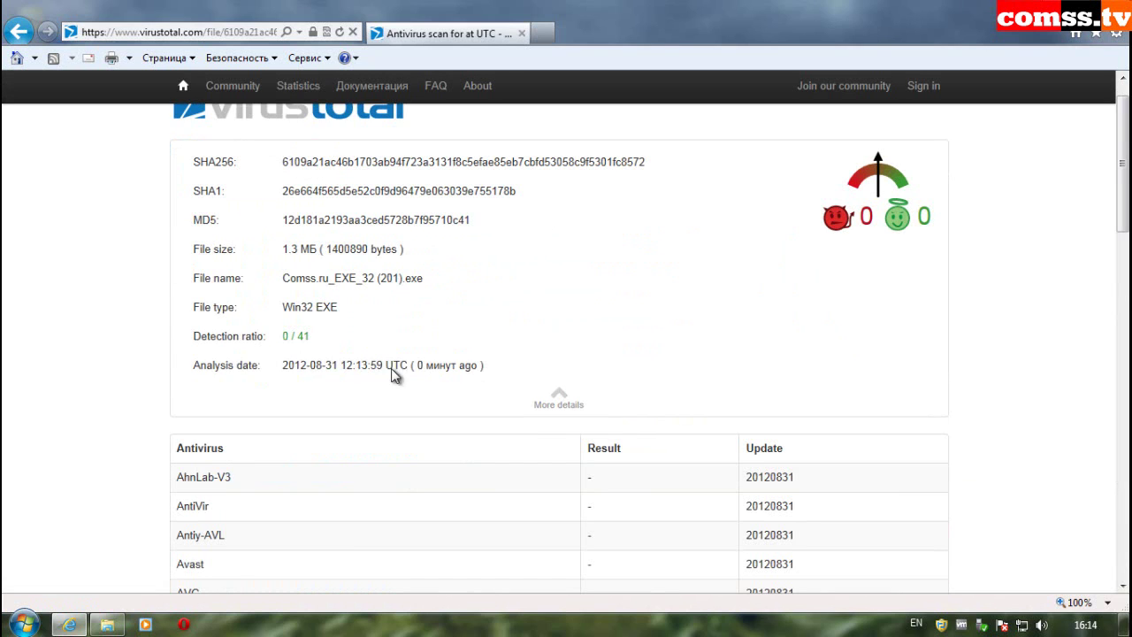
pyautogui.moveTo(1120, 162); pyautogui.dragTo(1117, 501)
pyautogui.scroll(10, 1123, 504)
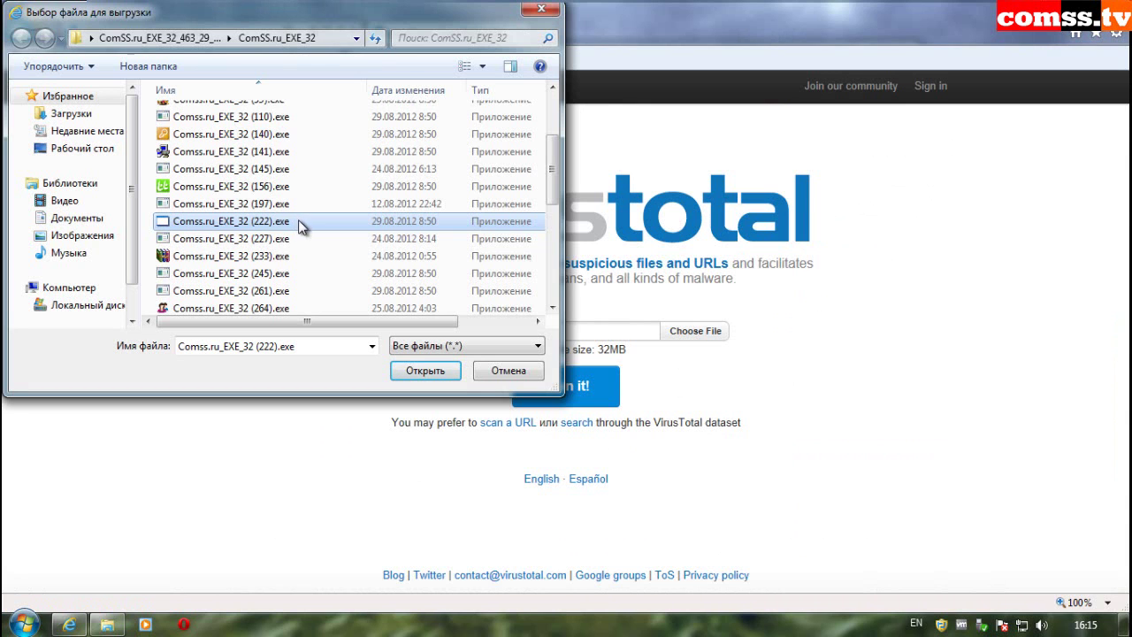
# Step: Submit Comss.ru_EXE_32 (222).exe to VirusTotal for scanning
pyautogui.click(446, 369)
pyautogui.click(562, 398)
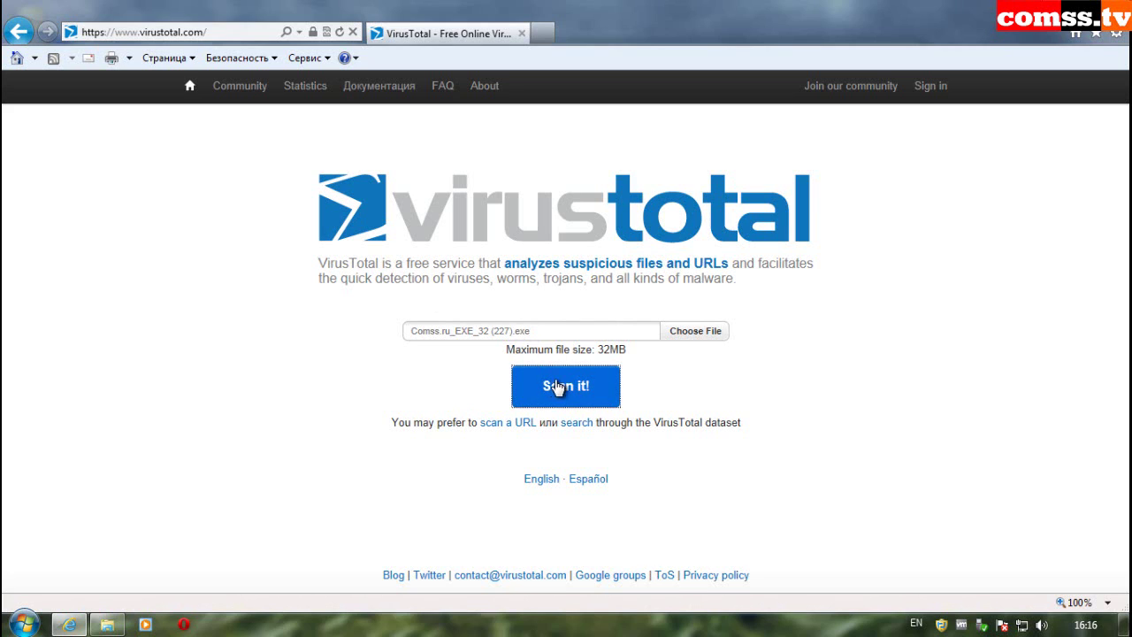
# Step: Submit Comss.ru_EXE_32 (227).exe to VirusTotal and look through the file details and the full list of engine results
pyautogui.click(607, 388)
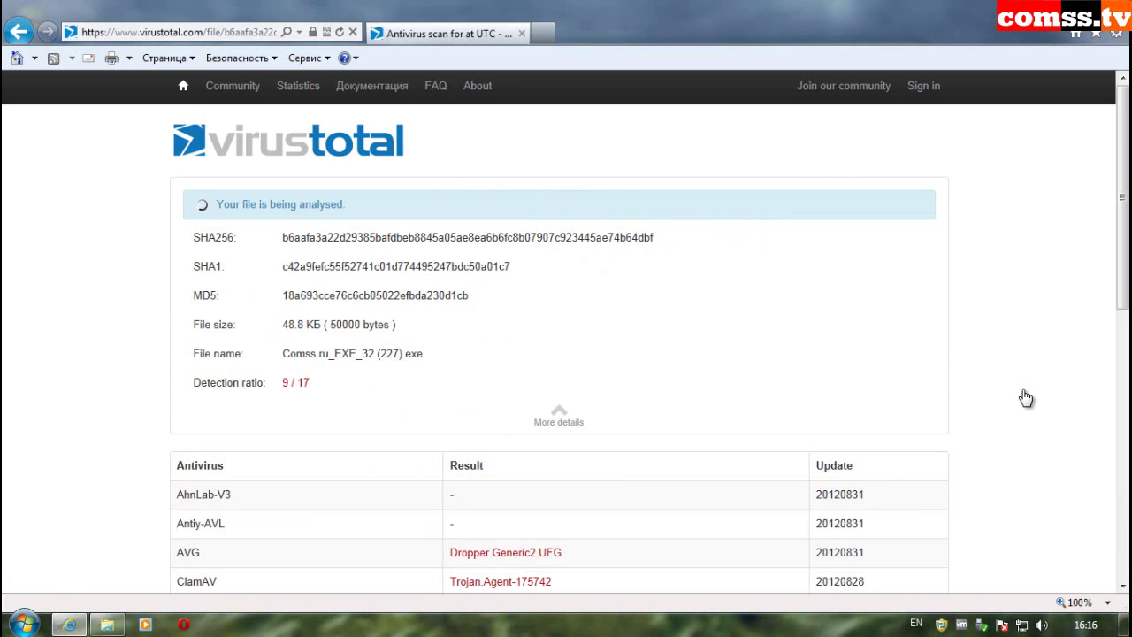
pyautogui.scroll(-3, 1024, 391)
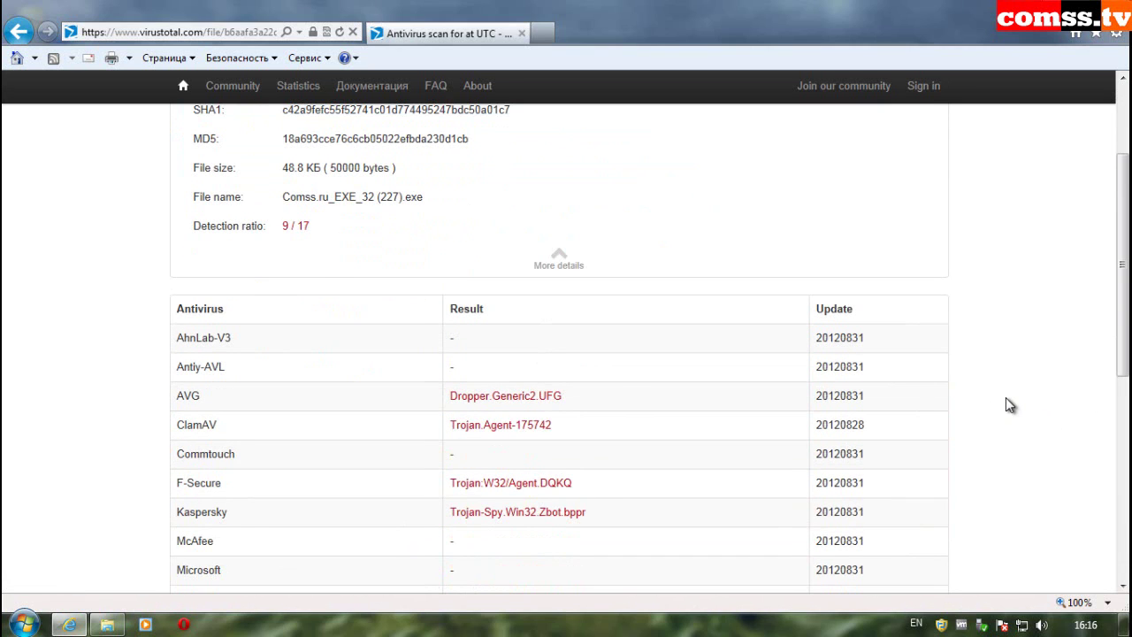
pyautogui.scroll(-2, 1005, 397)
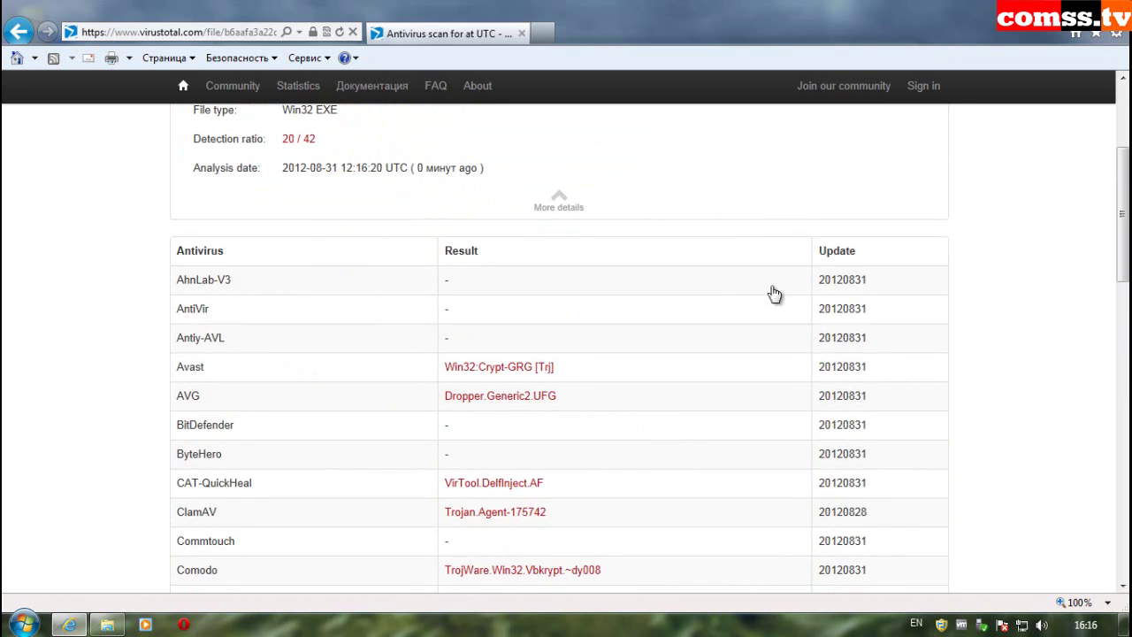
pyautogui.scroll(-3, 1031, 358)
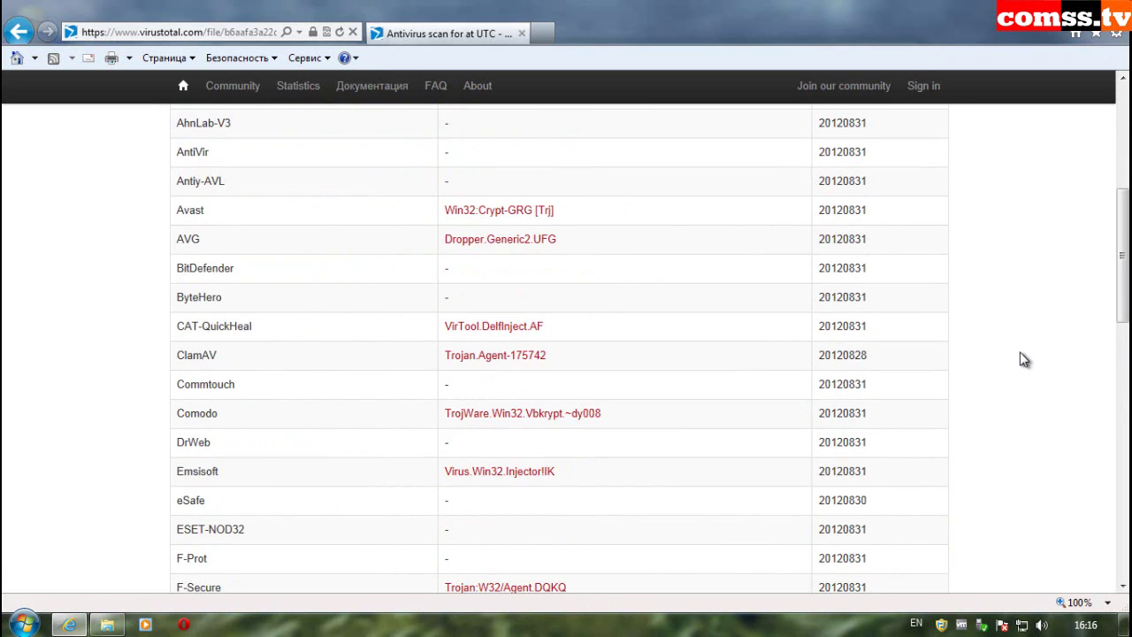
pyautogui.scroll(-2, 1024, 359)
pyautogui.scroll(-6, 695, 424)
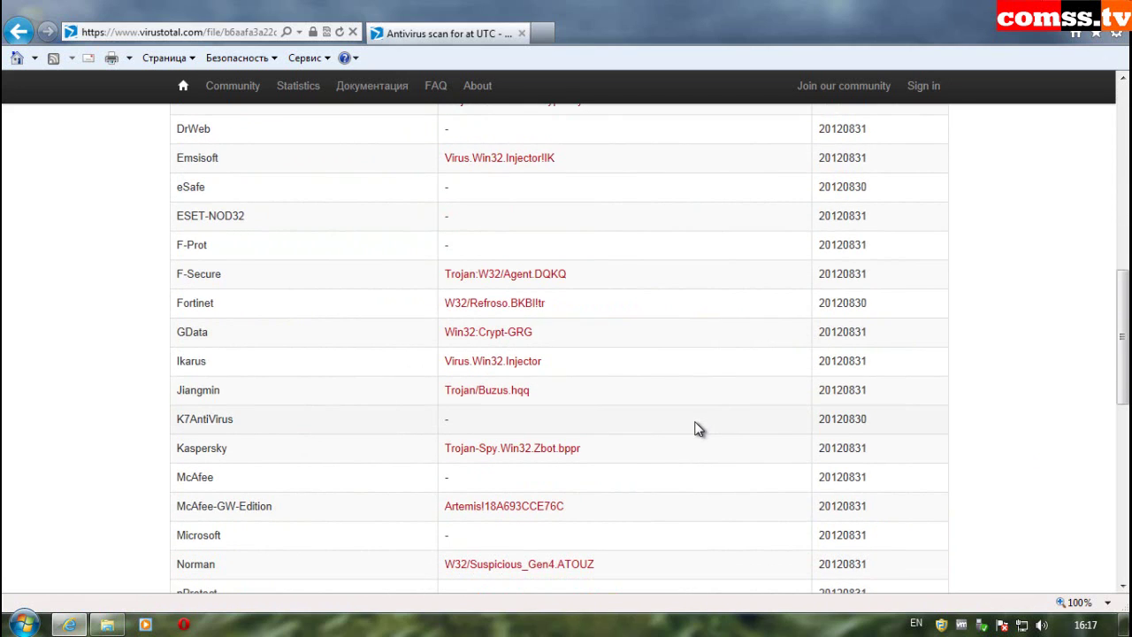
pyautogui.scroll(-6, 662, 429)
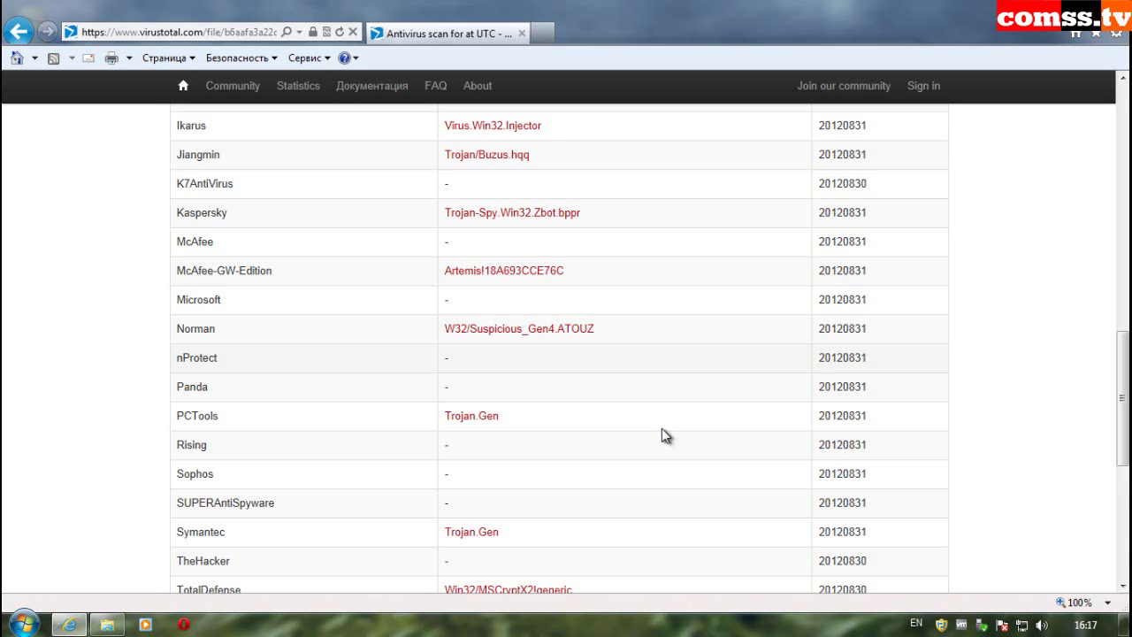
pyautogui.scroll(-2, 661, 430)
pyautogui.scroll(-2, 655, 451)
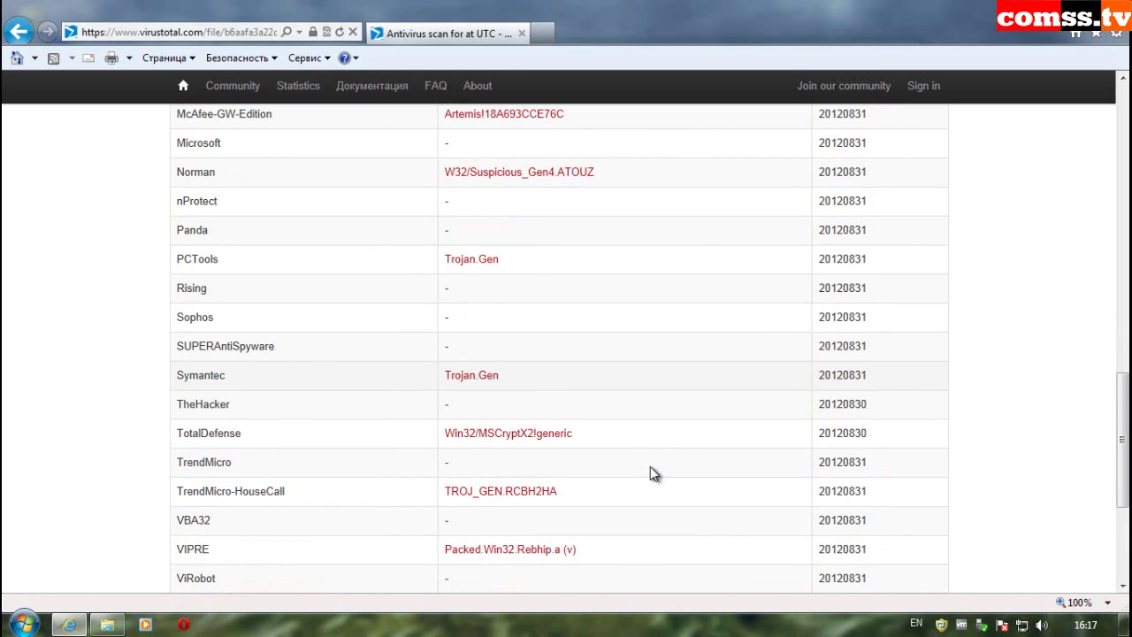
pyautogui.scroll(-2, 652, 469)
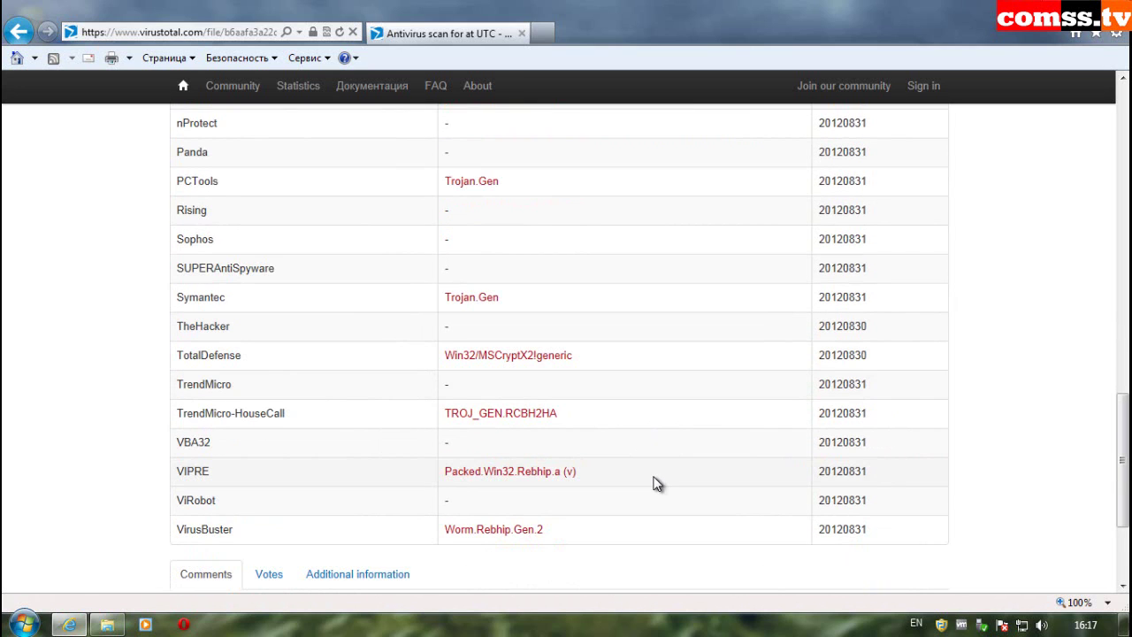
pyautogui.scroll(6, 1069, 491)
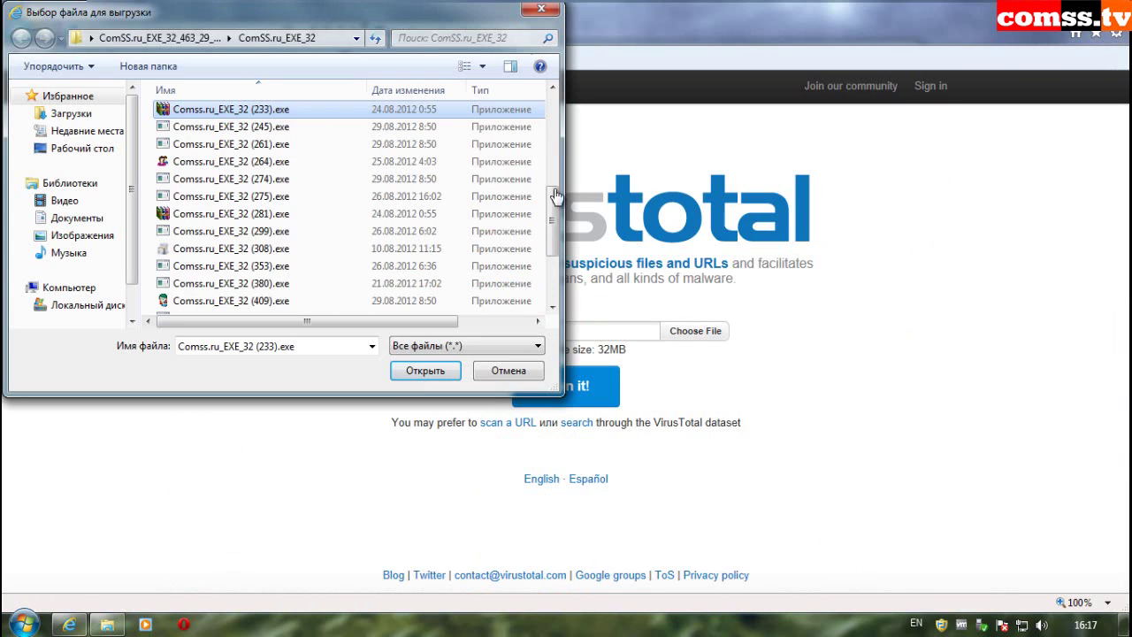
# Step: Submit Comss.ru_EXE_32 (233).exe to VirusTotal, open its last analysis and review the results of all engines
pyautogui.click(427, 372)
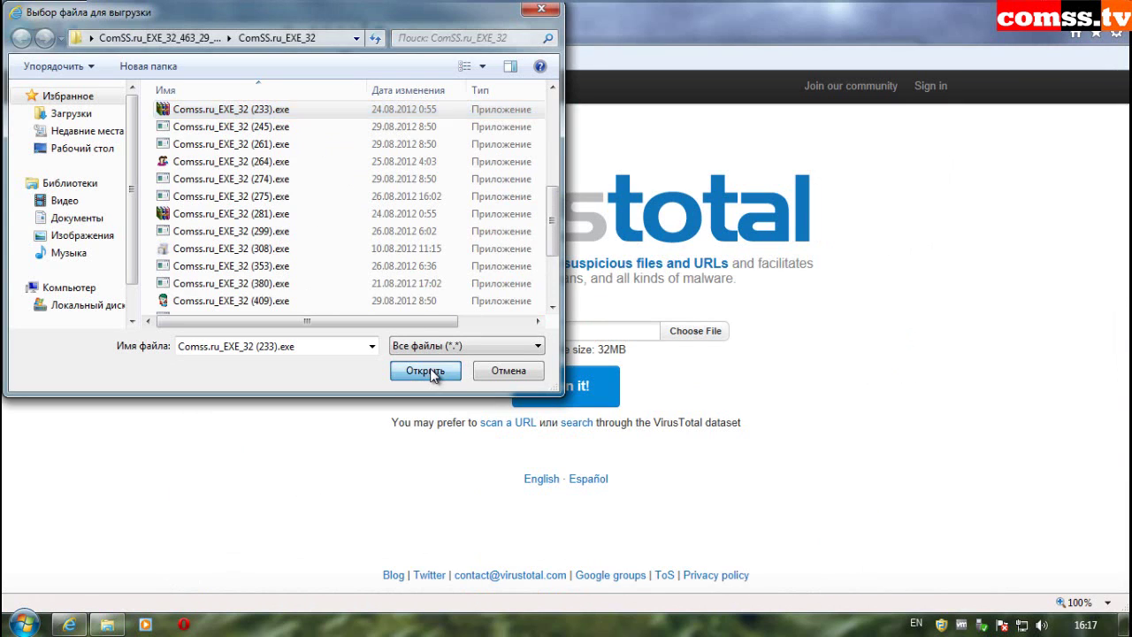
pyautogui.click(566, 385)
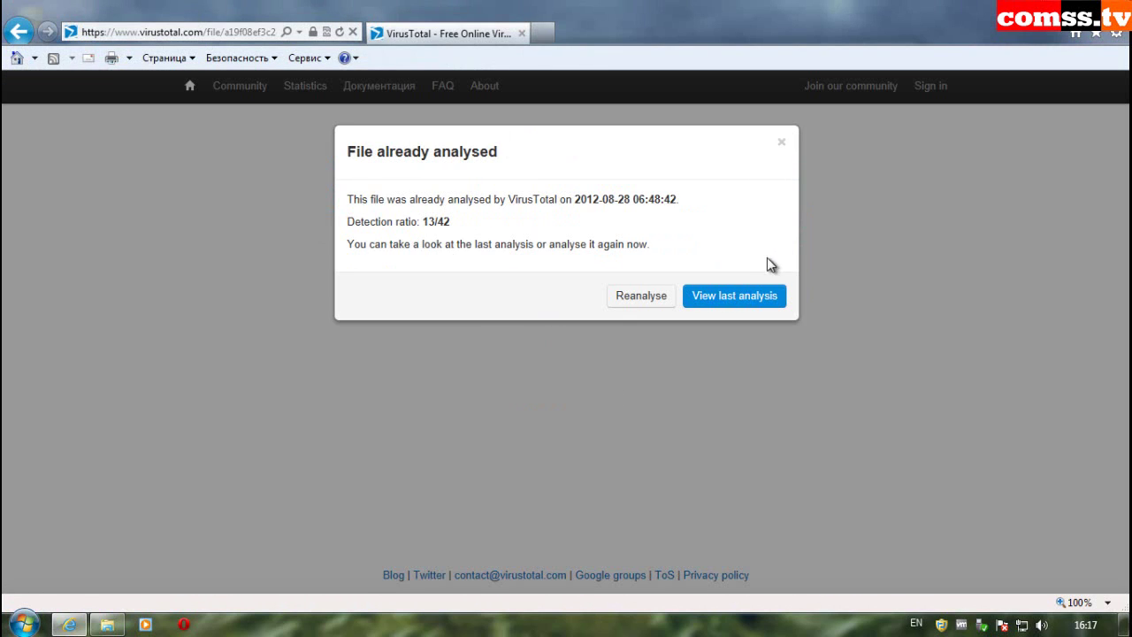
pyautogui.click(766, 303)
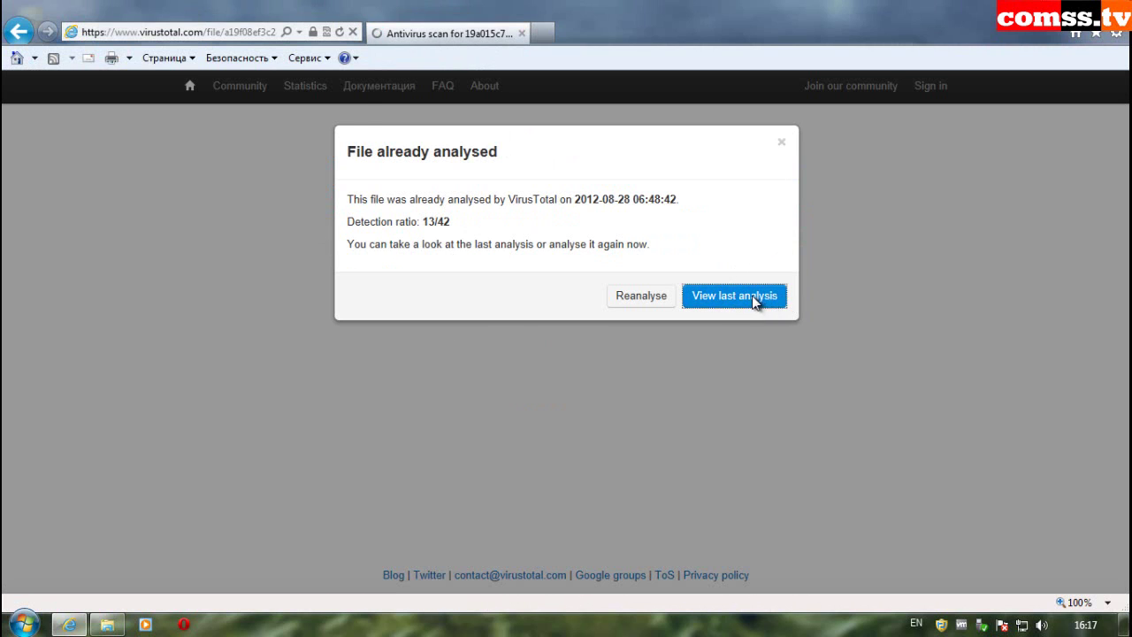
pyautogui.scroll(-5, 1000, 394)
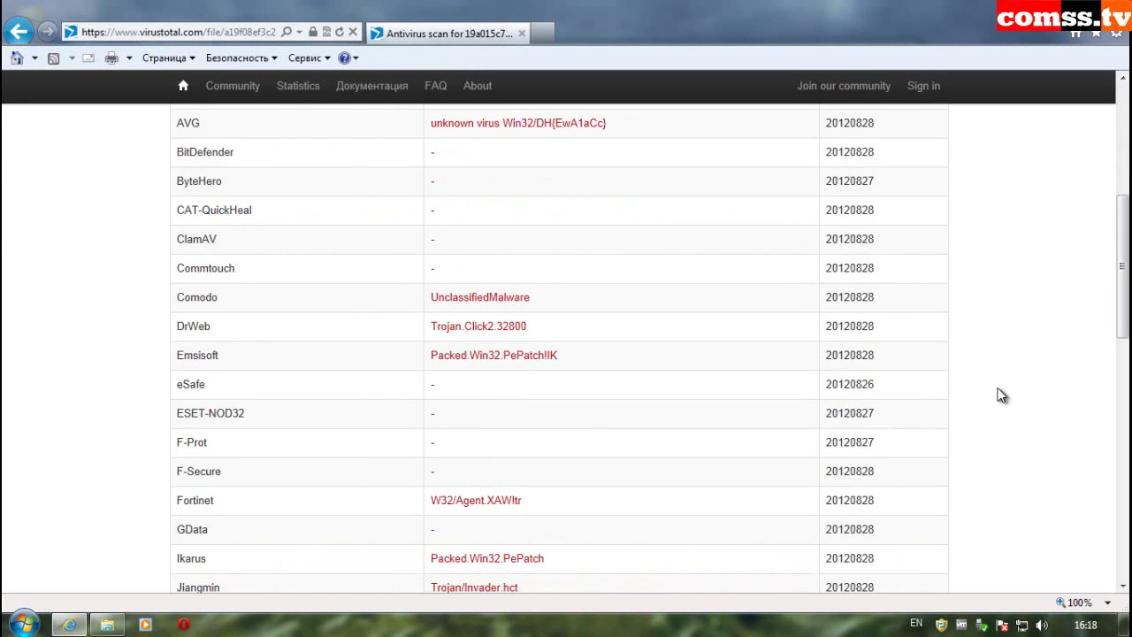
pyautogui.scroll(-3, 1000, 395)
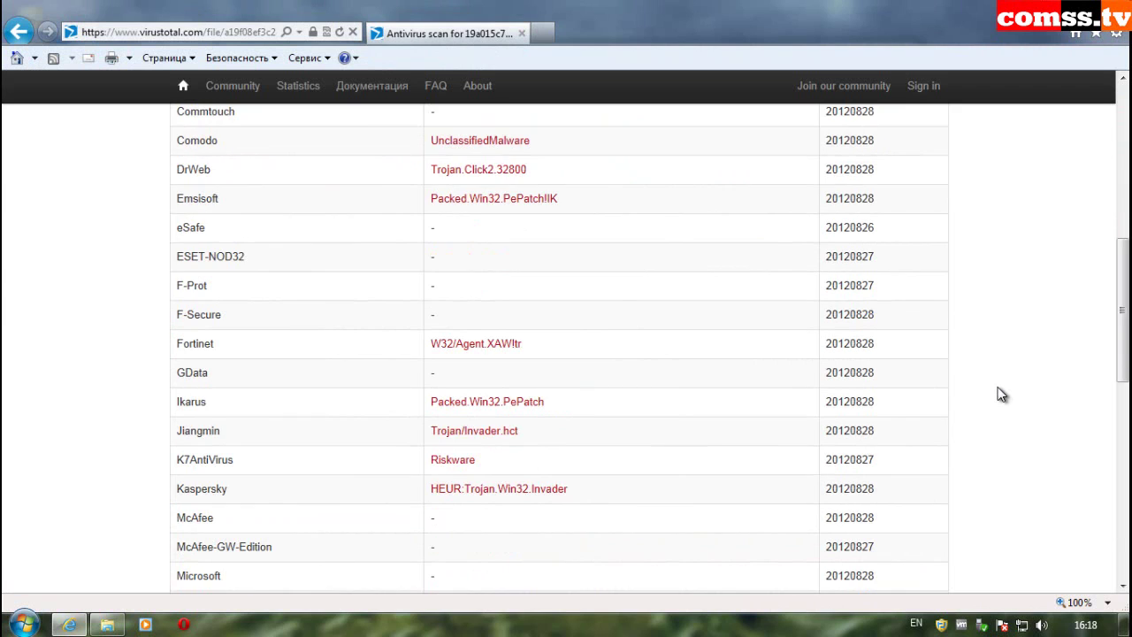
pyautogui.scroll(-2, 1000, 395)
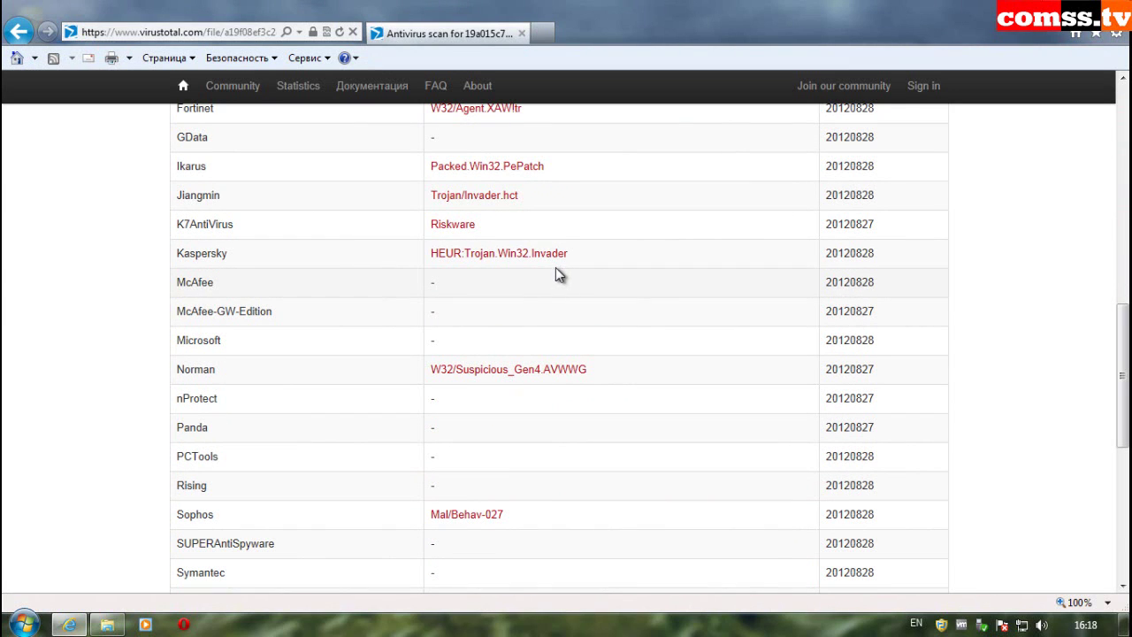
pyautogui.scroll(-2, 572, 377)
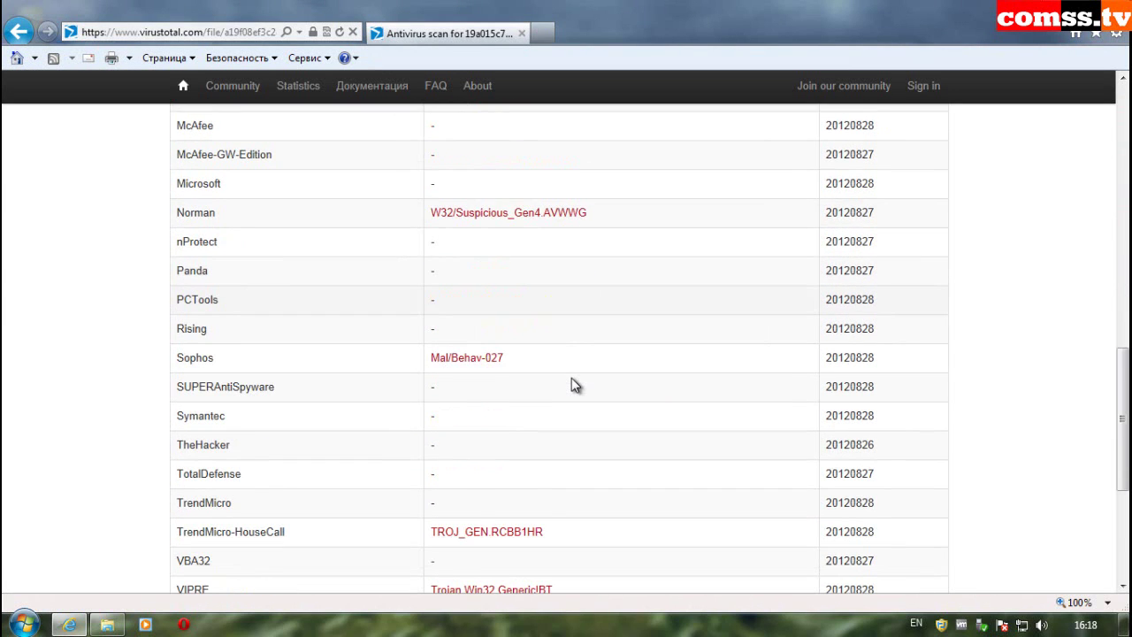
pyautogui.scroll(-2, 572, 378)
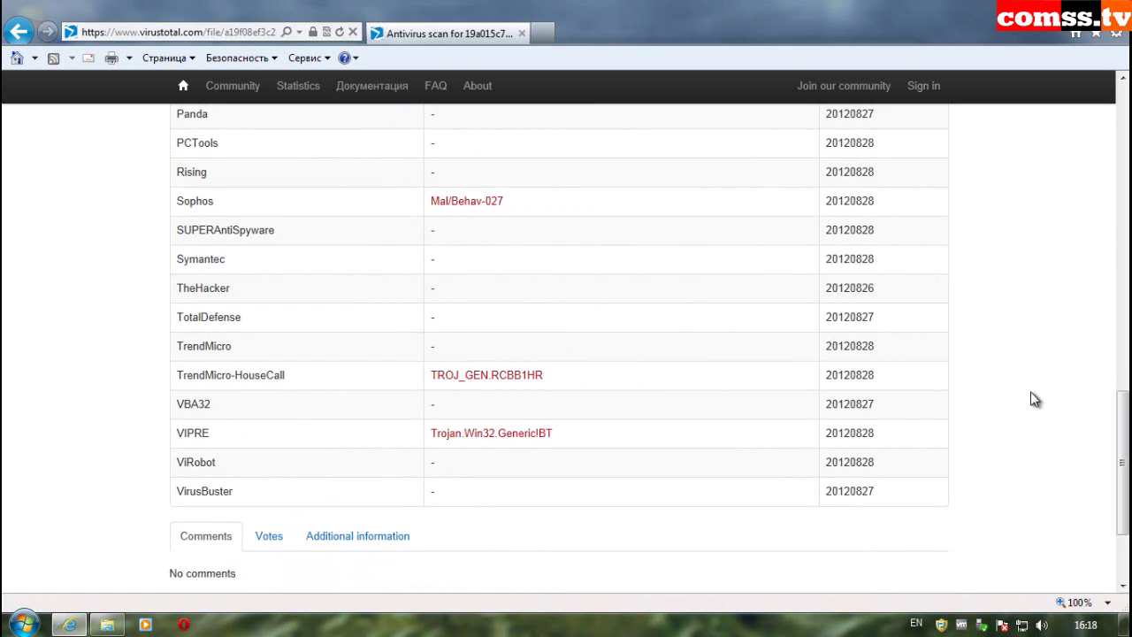
# Step: Submit Comss.ru_EXE_32 (245).exe to VirusTotal, open its last analysis and compare the engine results with the report summary
pyautogui.press('BackSpace')
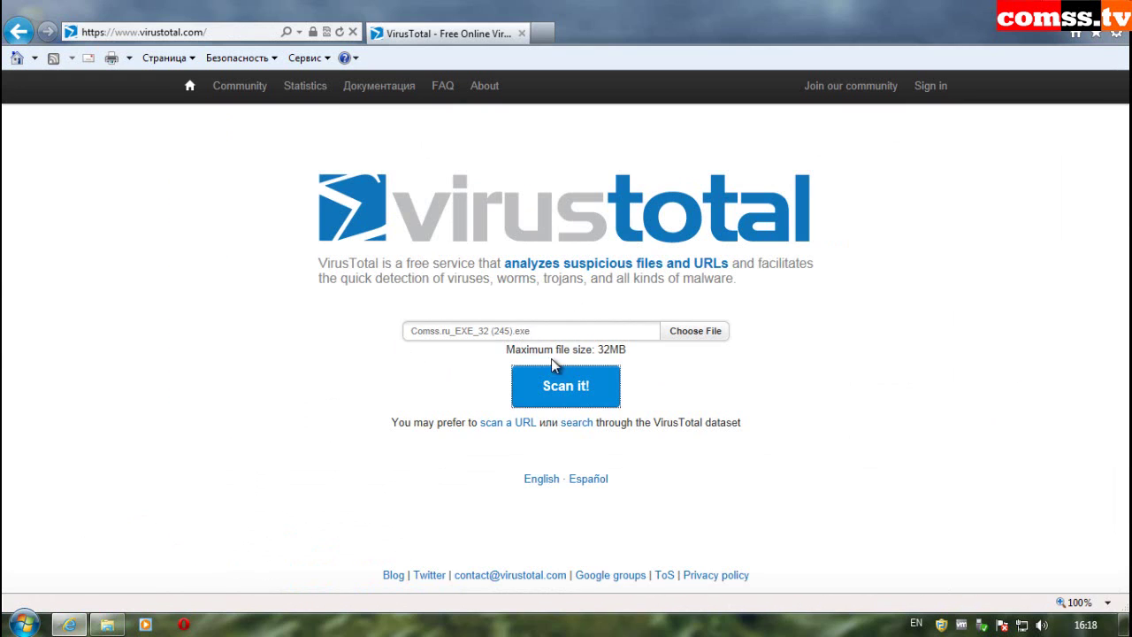
pyautogui.click(567, 398)
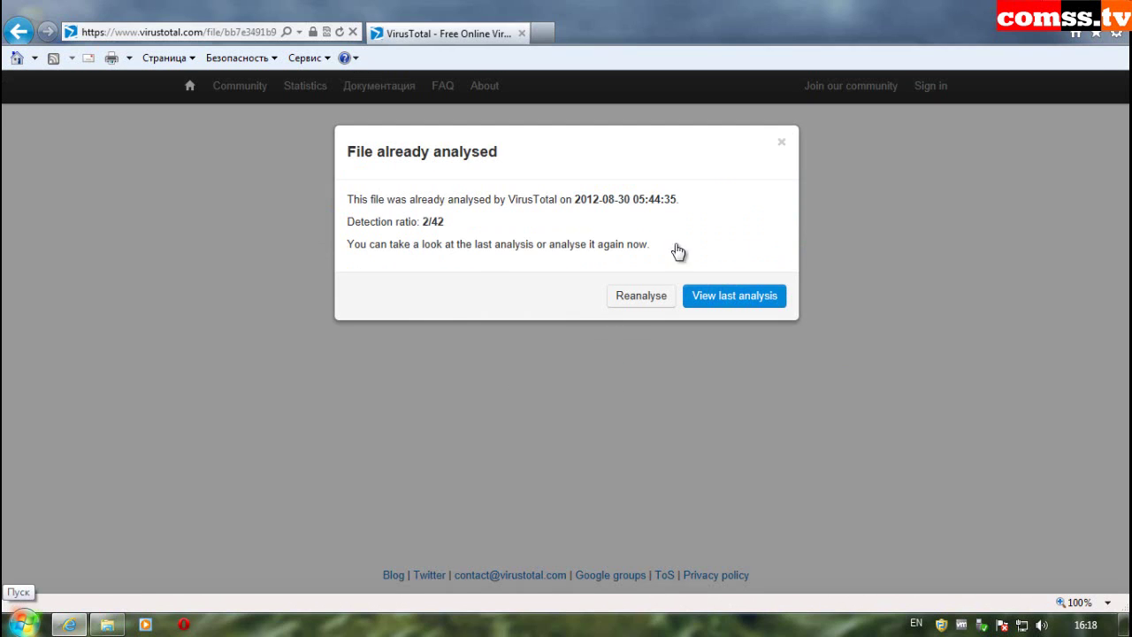
pyautogui.click(726, 299)
pyautogui.scroll(-3, 851, 298)
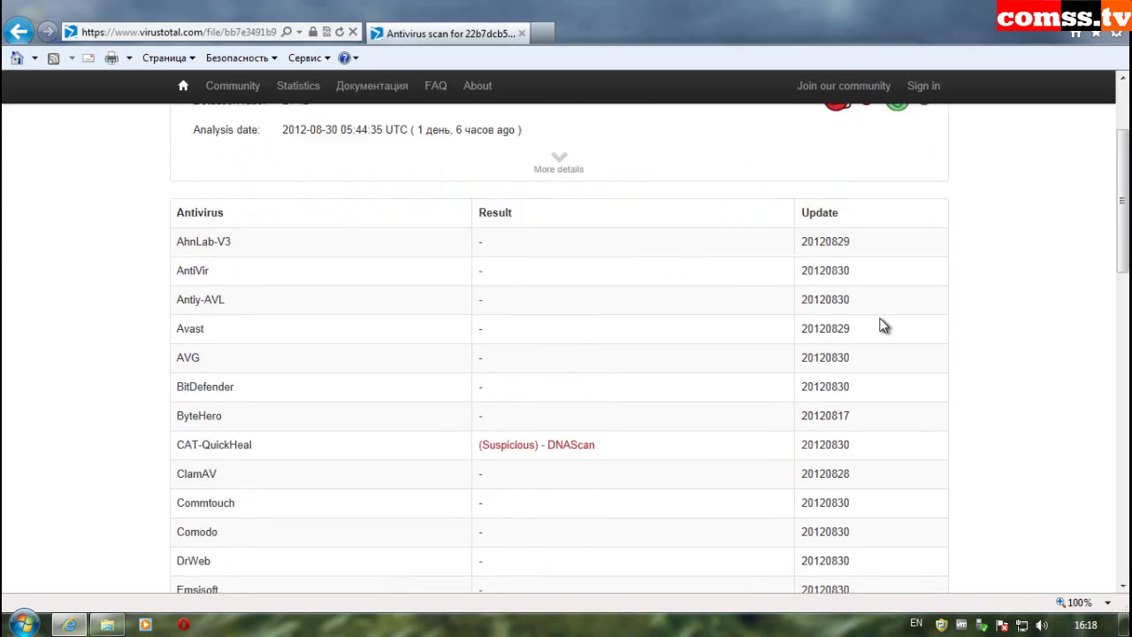
pyautogui.scroll(-10, 933, 354)
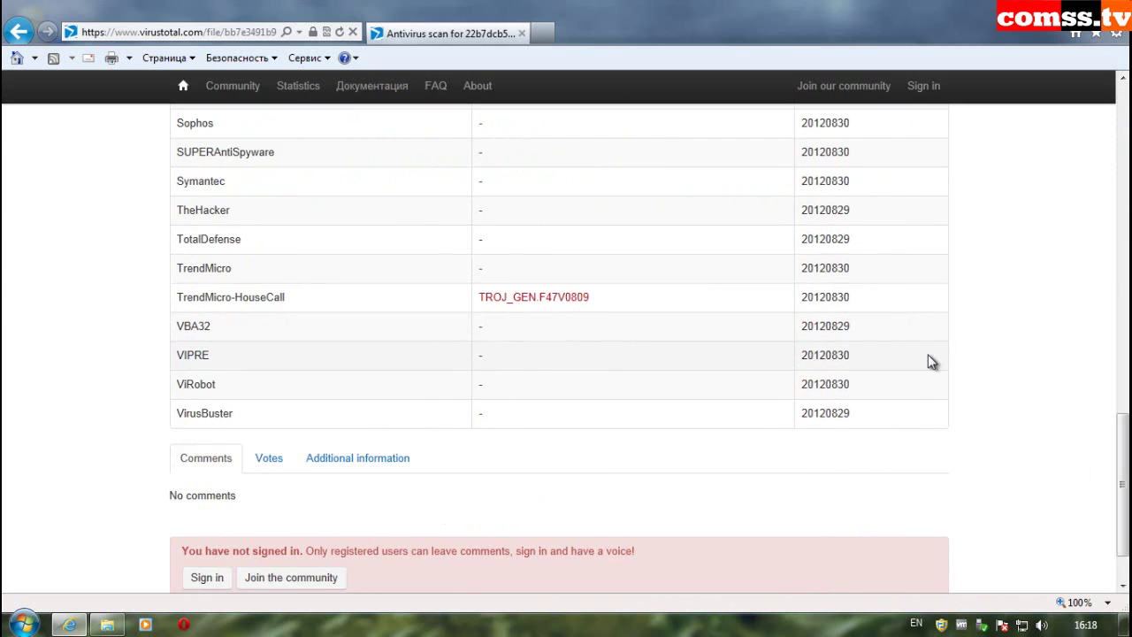
pyautogui.scroll(7, 980, 349)
pyautogui.scroll(3, 989, 345)
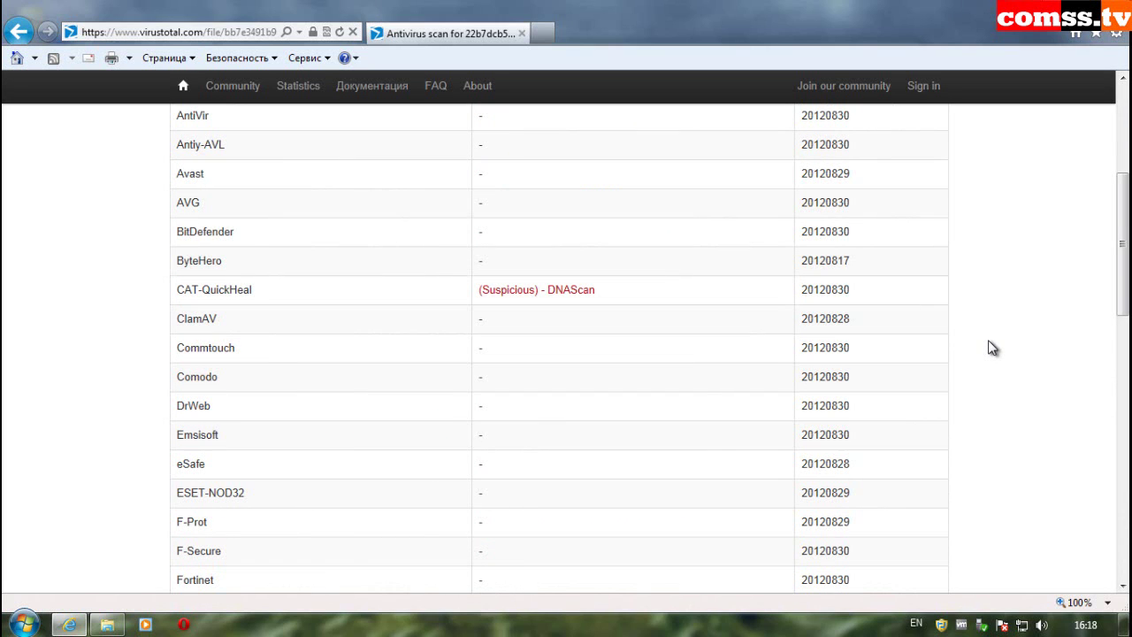
pyautogui.scroll(4, 991, 346)
pyautogui.scroll(-15, 439, 294)
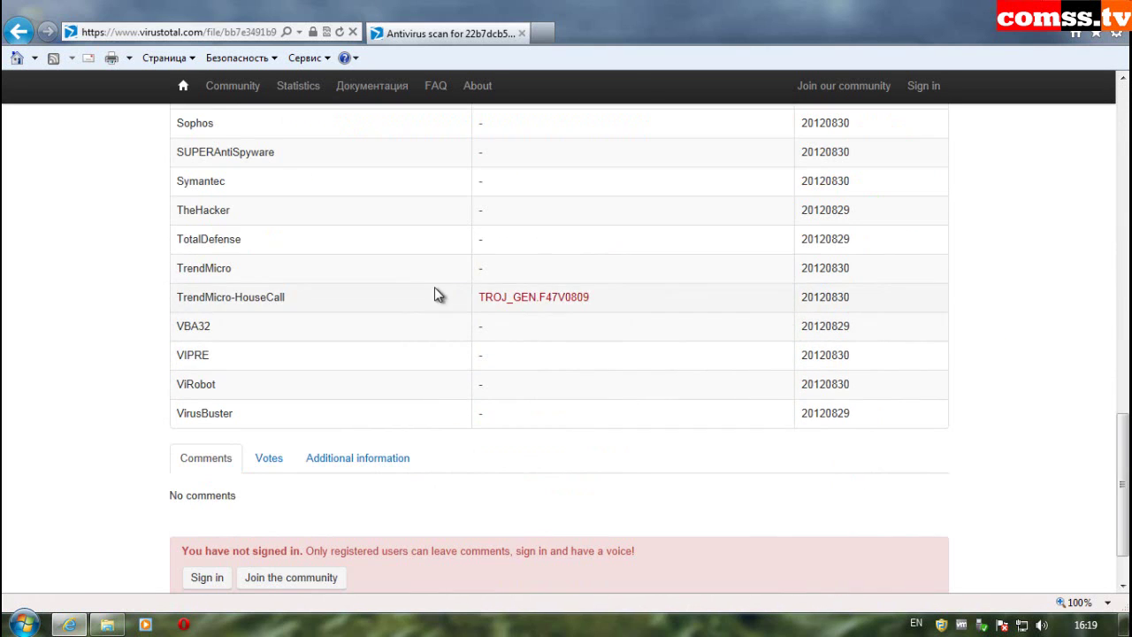
pyautogui.scroll(10, 973, 359)
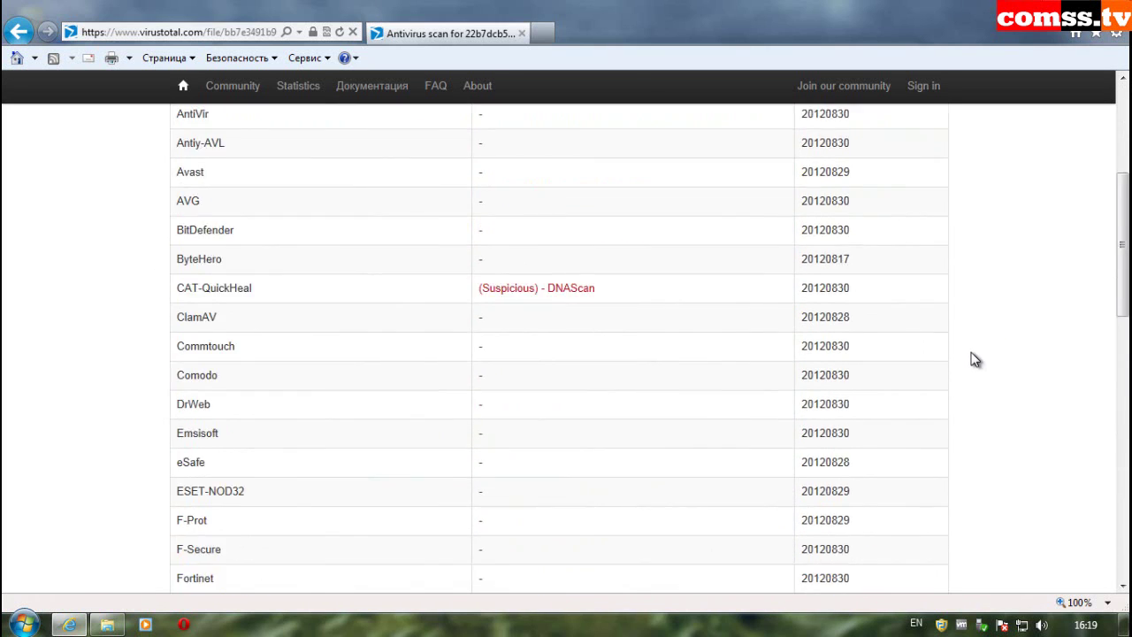
pyautogui.scroll(4, 976, 359)
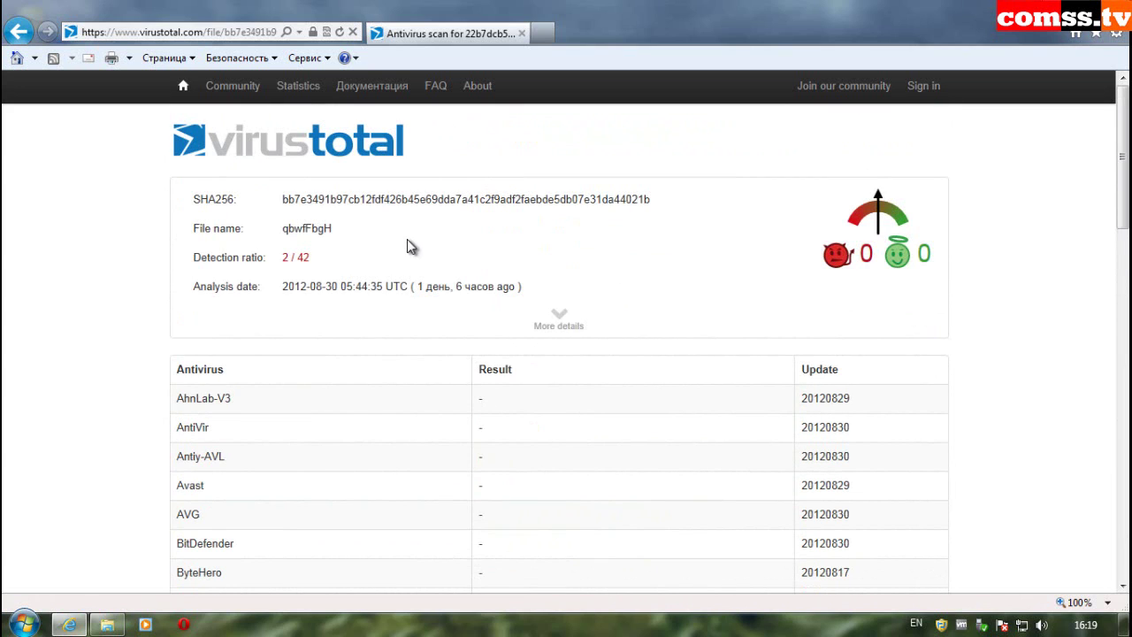
# Step: Submit Comss.ru_EXE_32 (261).exe to VirusTotal, expand its additional file details and check the engine results
pyautogui.click(183, 88)
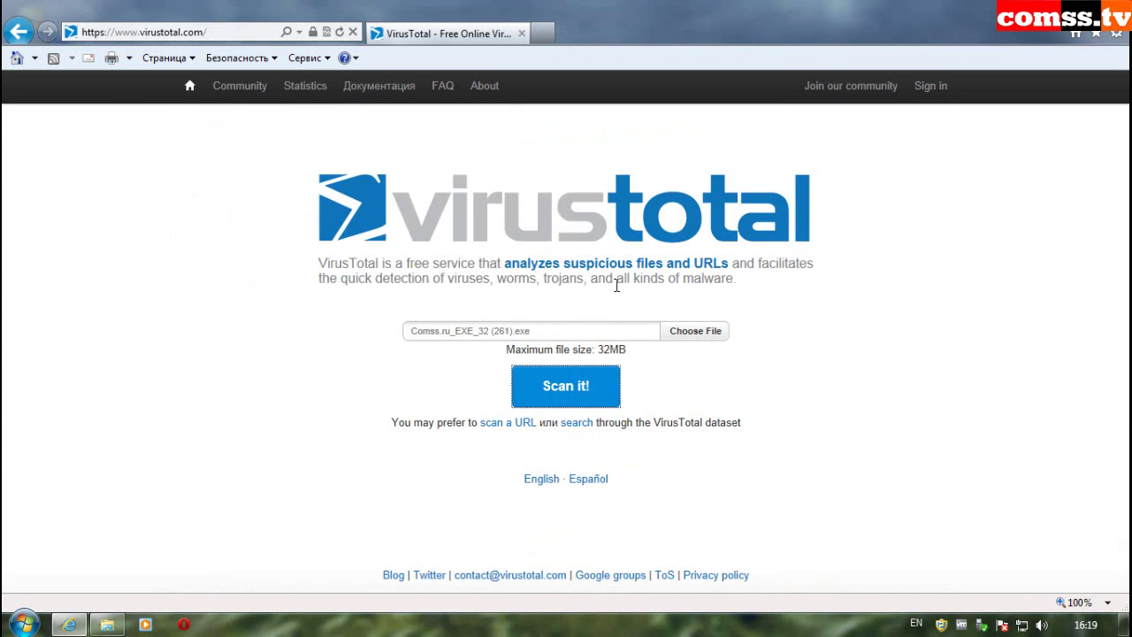
pyautogui.click(604, 398)
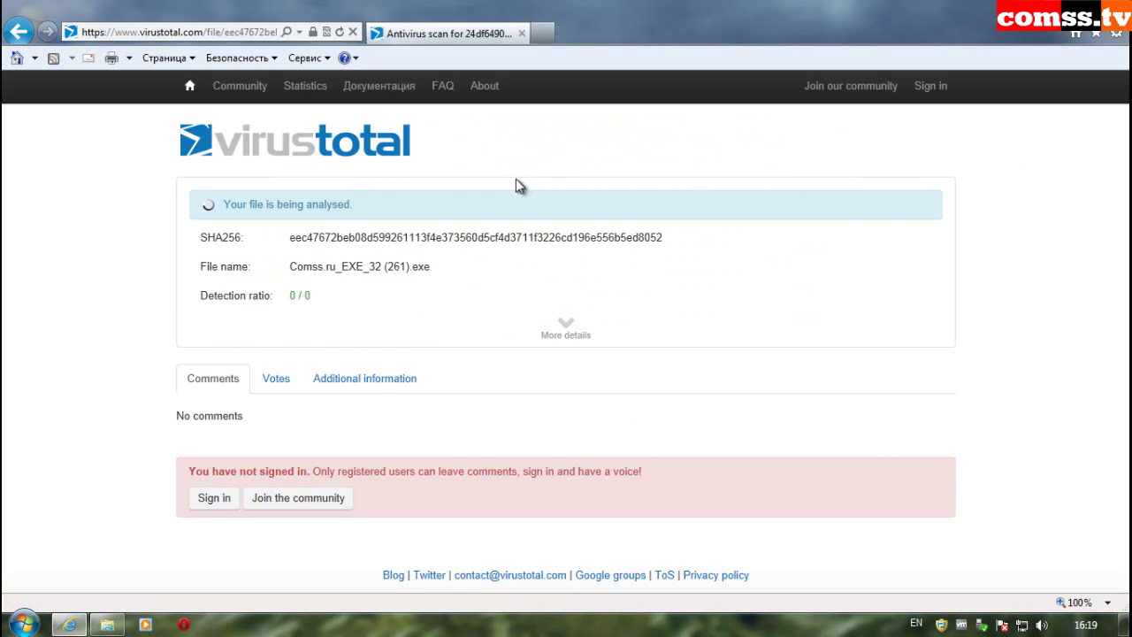
pyautogui.click(569, 329)
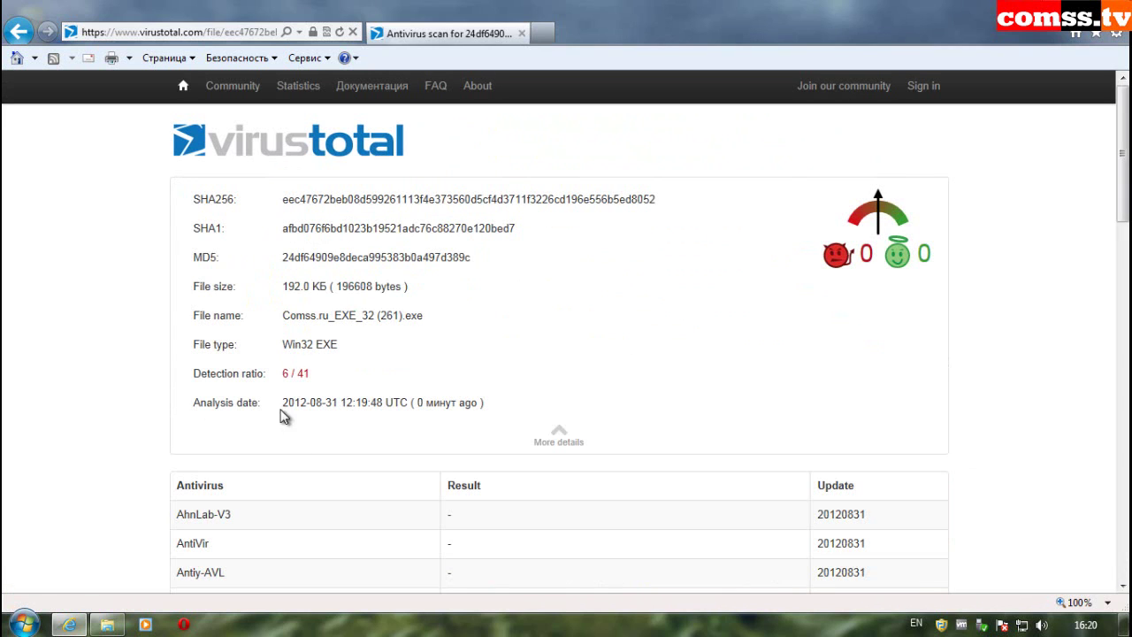
pyautogui.scroll(-3, 1052, 398)
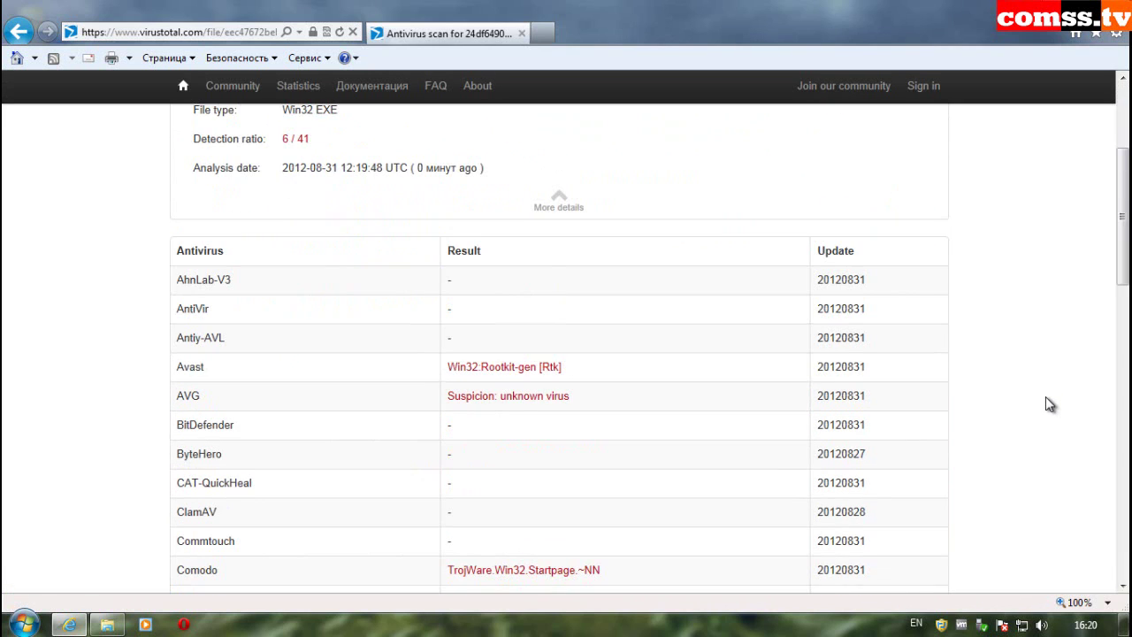
pyautogui.scroll(-5, 1045, 397)
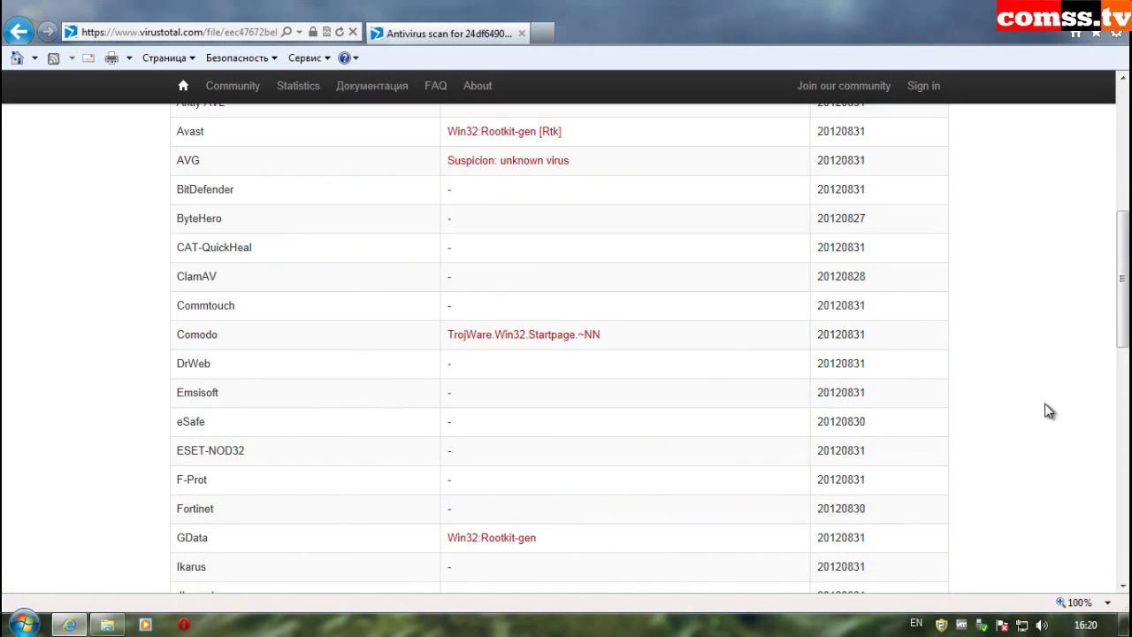
pyautogui.scroll(-2, 1046, 410)
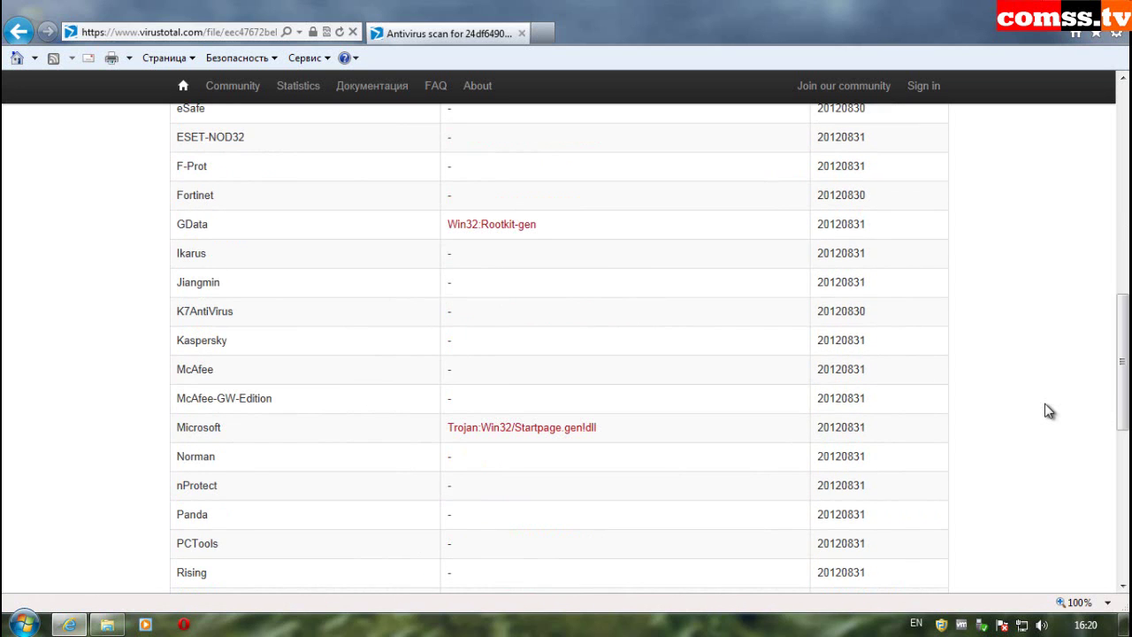
pyautogui.scroll(-5, 1048, 411)
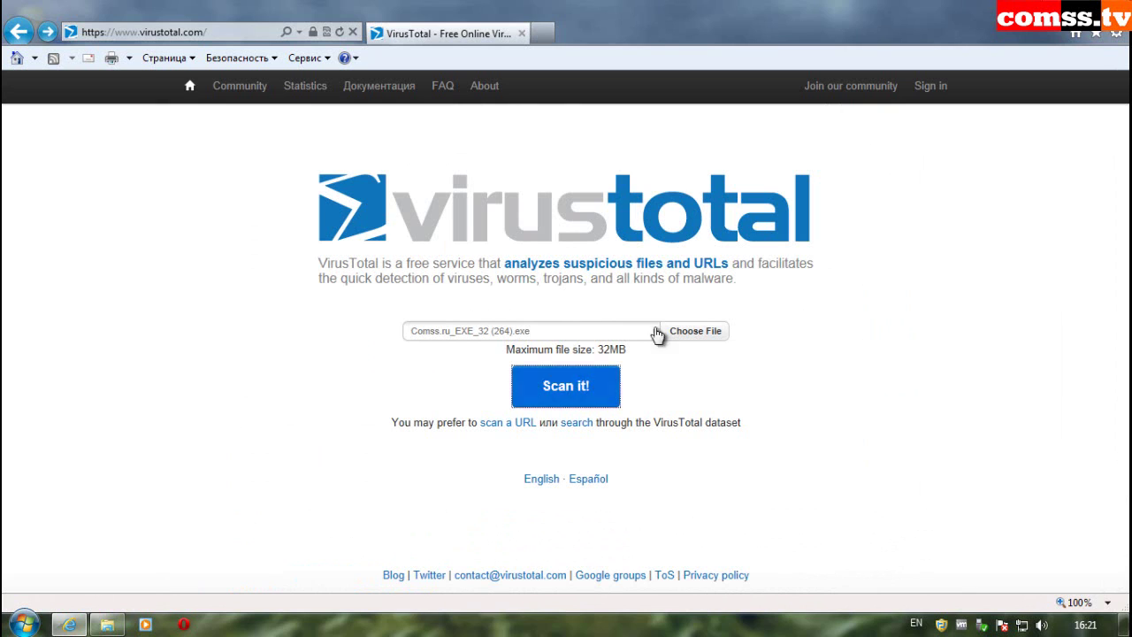
# Step: Submit Comss.ru_EXE_32 (264).exe to VirusTotal and look through the engine results in its finished report
pyautogui.click(566, 386)
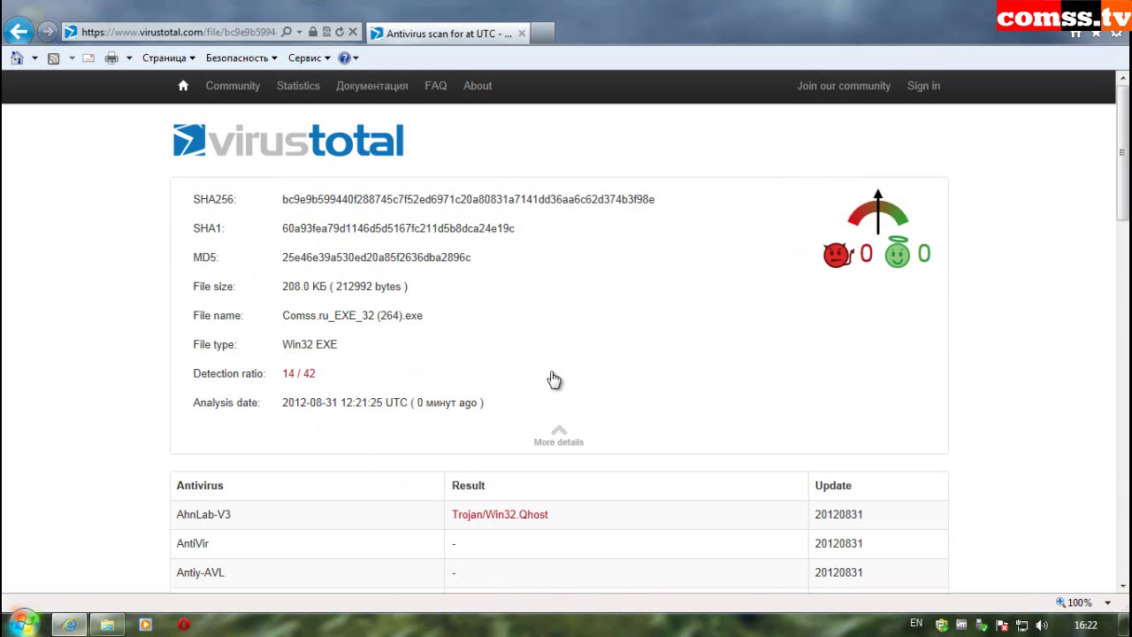
pyautogui.moveTo(1124, 159); pyautogui.dragTo(1087, 484)
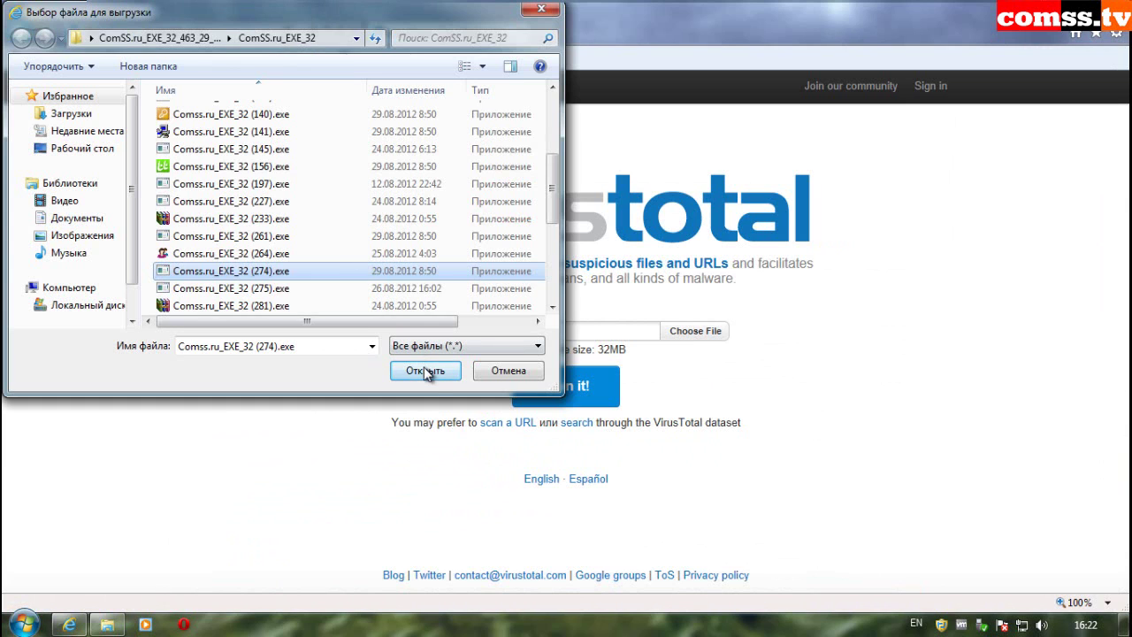
# Step: Submit Comss.ru_EXE_32 (274).exe to VirusTotal, expand its additional file details and review the engine results
pyautogui.click(426, 371)
pyautogui.click(556, 384)
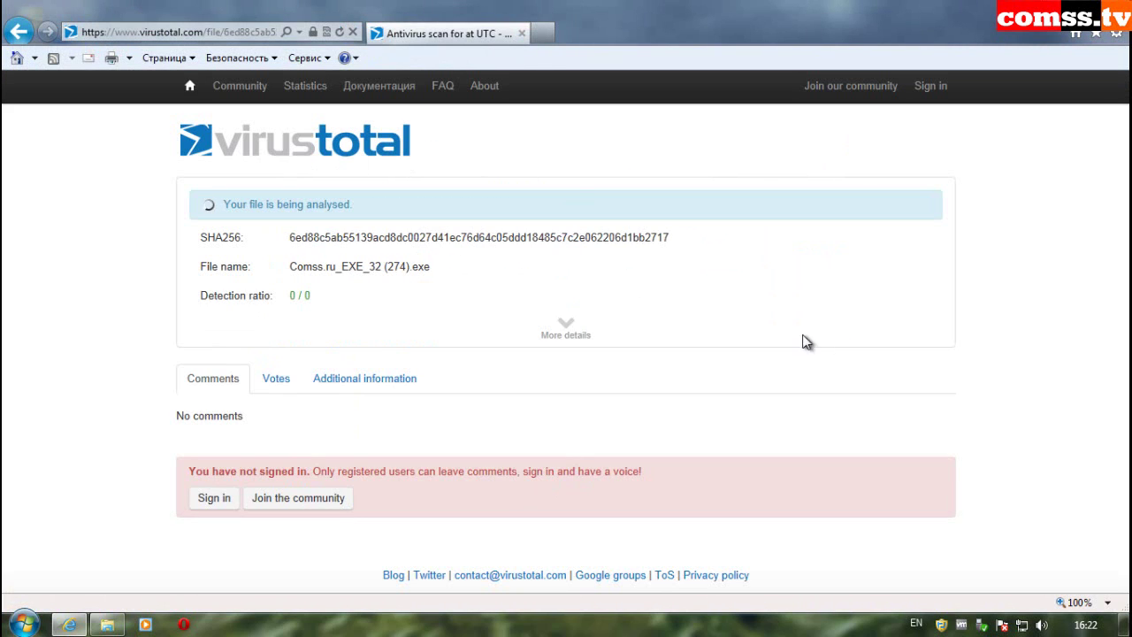
pyautogui.click(570, 329)
pyautogui.scroll(-3, 1046, 337)
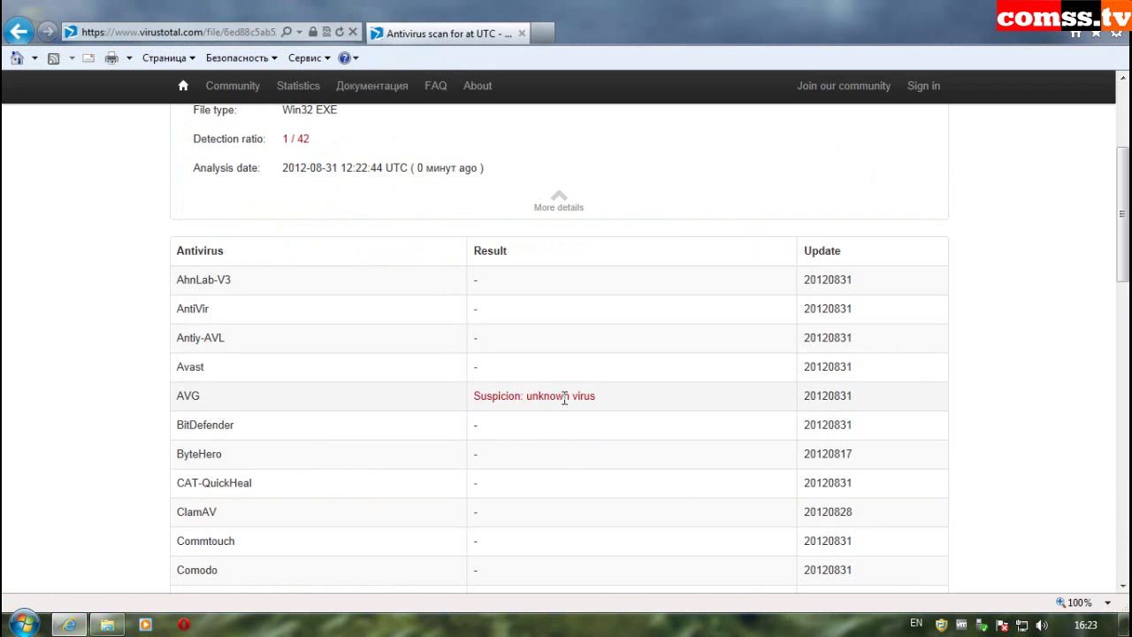
pyautogui.scroll(-5, 993, 416)
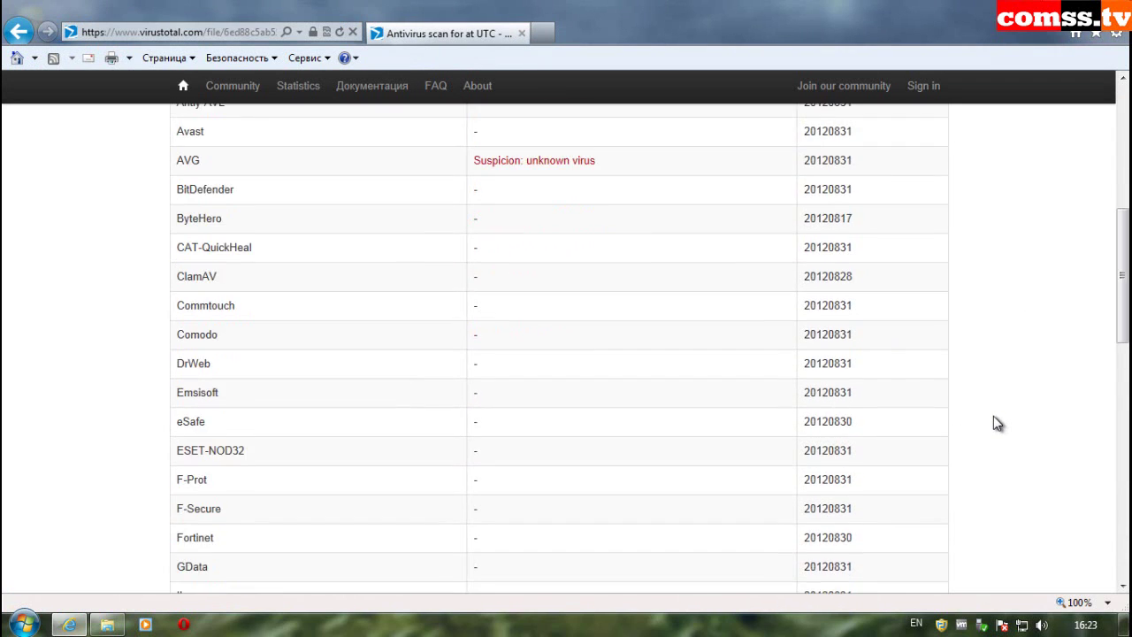
pyautogui.scroll(6, 993, 415)
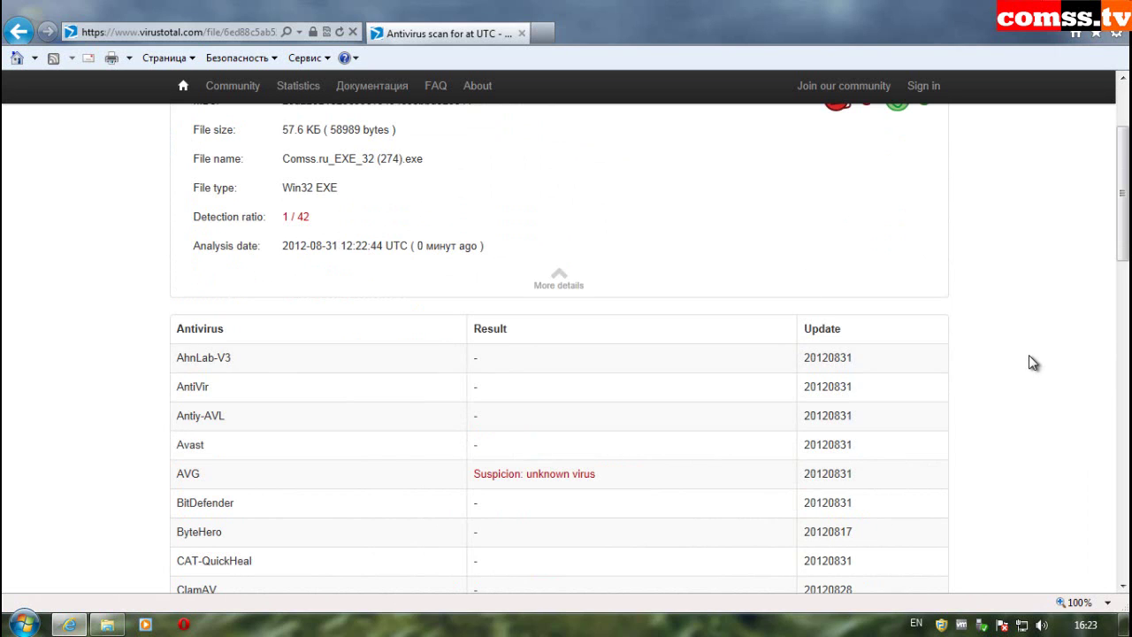
pyautogui.scroll(3, 1033, 362)
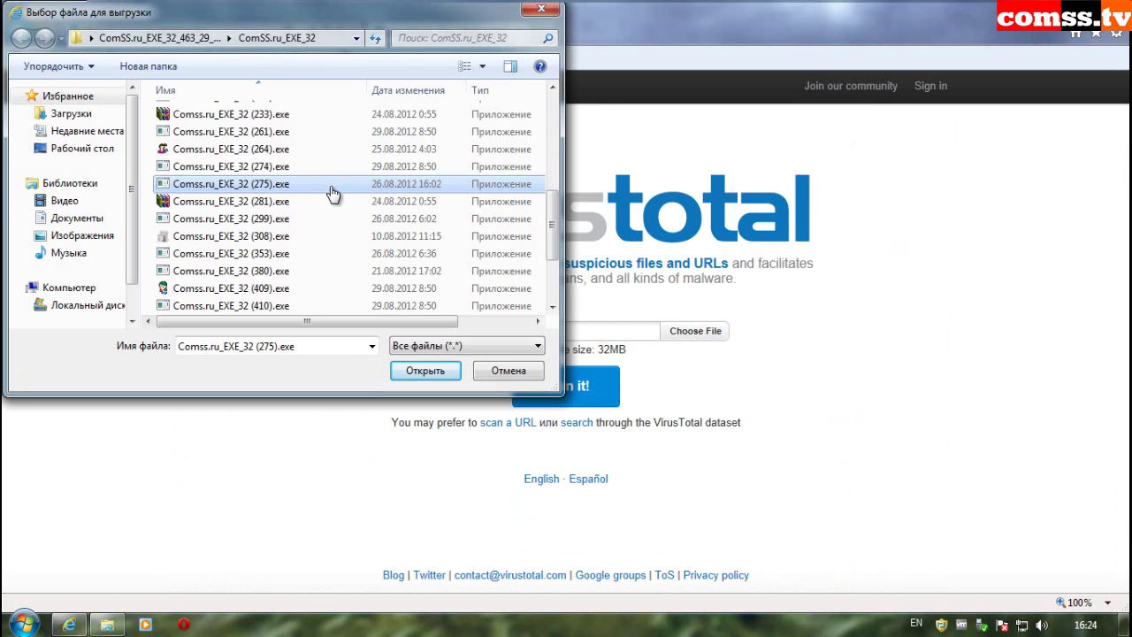
# Step: Submit Comss.ru_EXE_32 (275).exe to VirusTotal and look through the engine results in its finished report
pyautogui.click(416, 371)
pyautogui.click(548, 387)
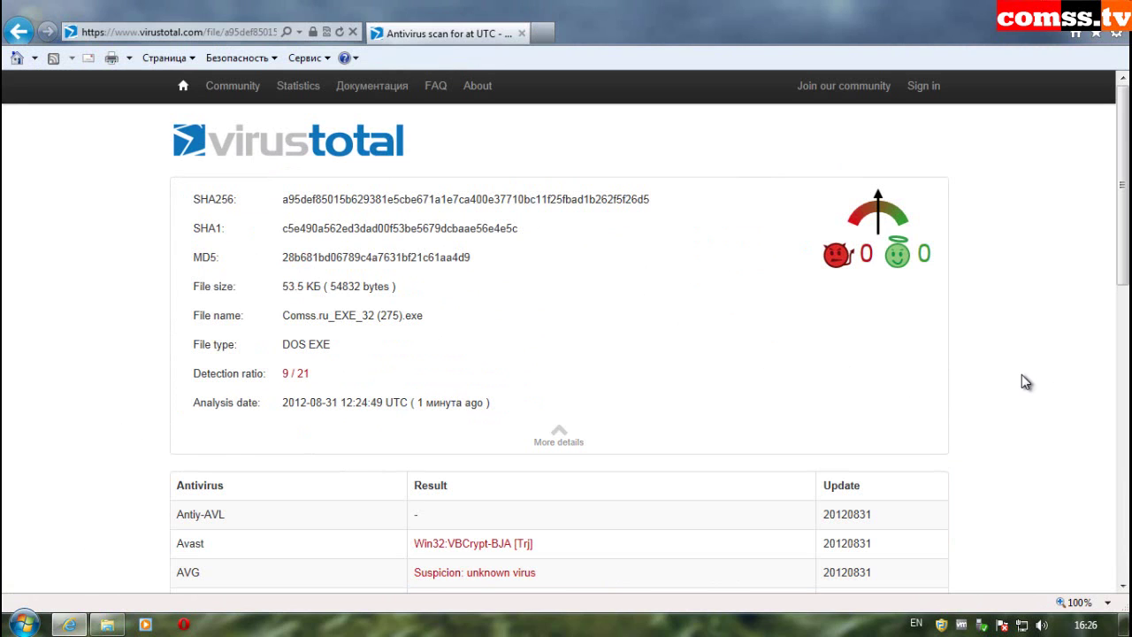
pyautogui.scroll(-3, 1022, 374)
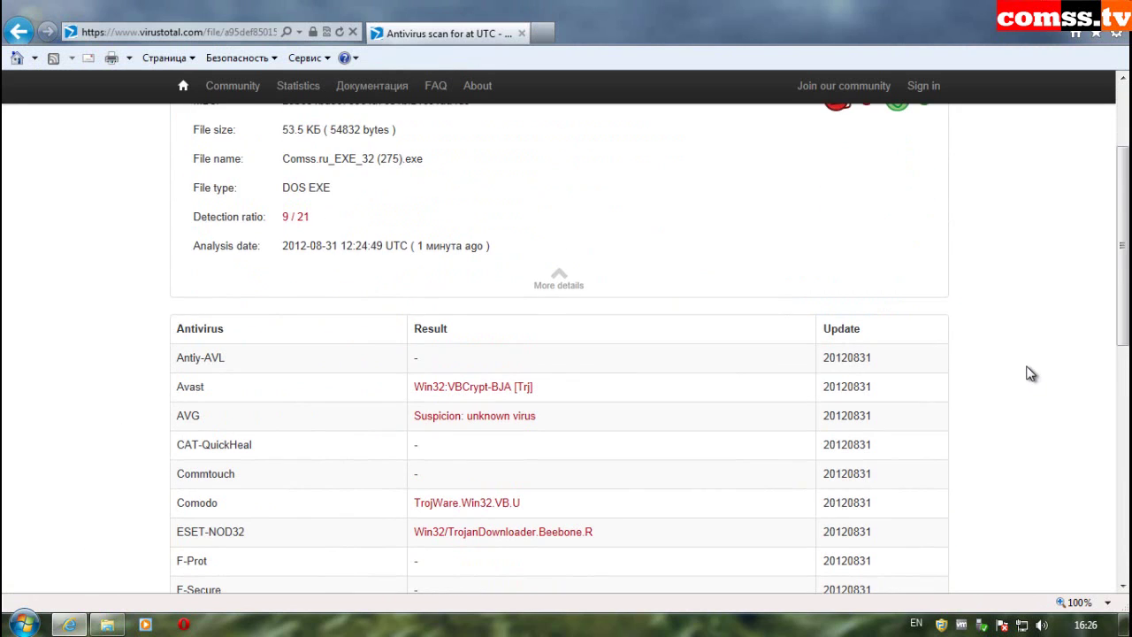
pyautogui.scroll(-2, 1030, 370)
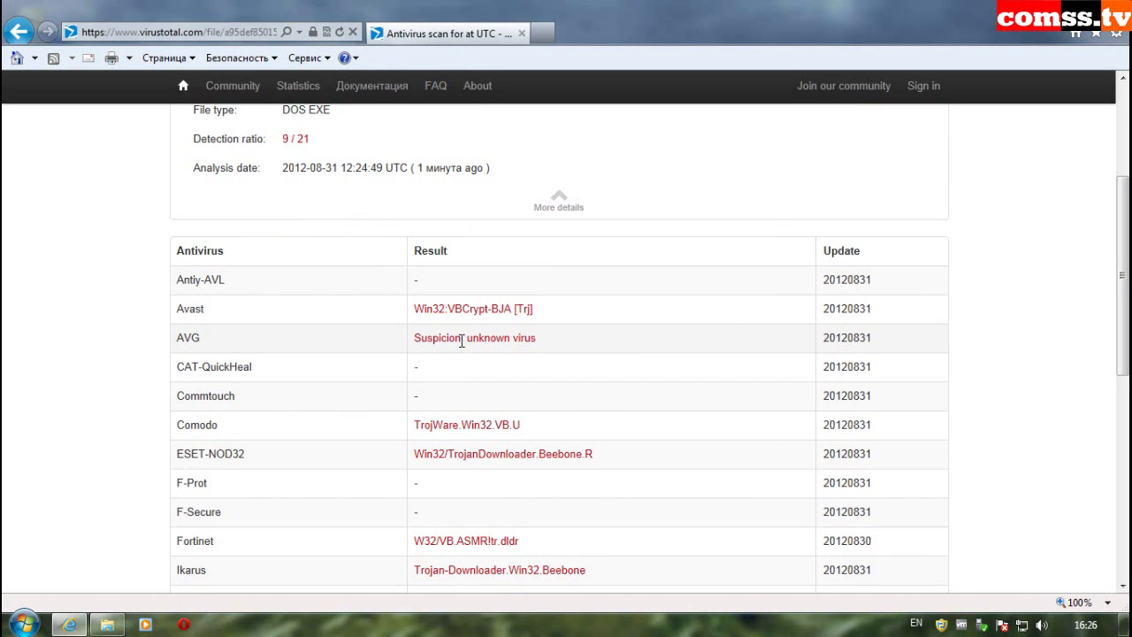
pyautogui.scroll(-3, 541, 421)
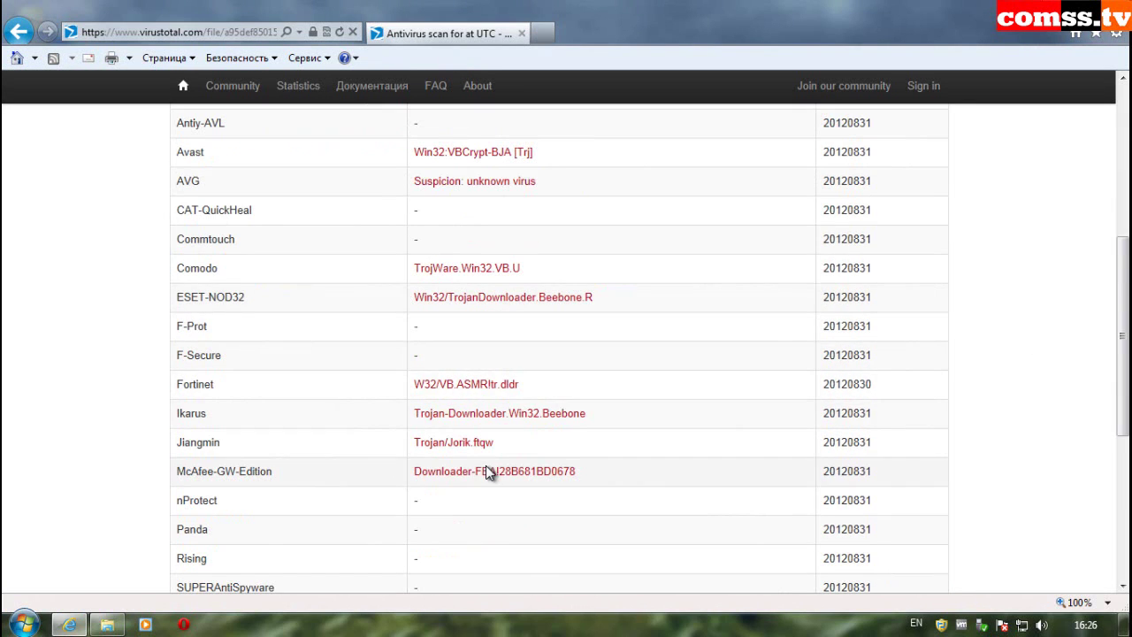
pyautogui.scroll(-3, 500, 469)
pyautogui.scroll(10, 504, 460)
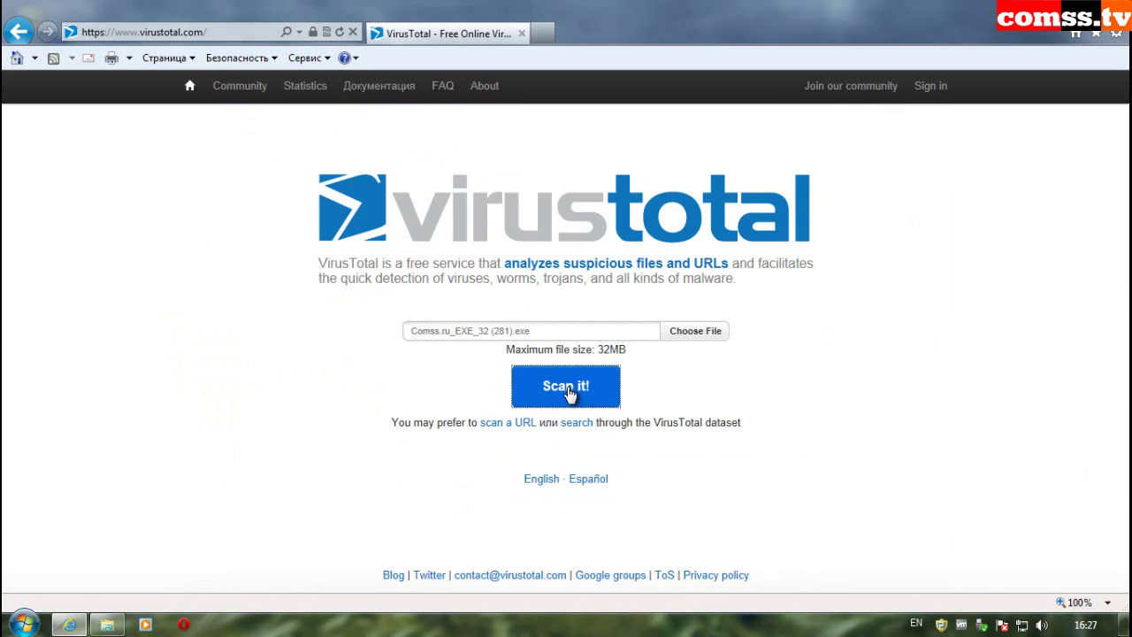
# Step: Scan Comss.ru_EXE_32 (281).exe on VirusTotal and go through the engine results of its existing analysis
pyautogui.click(567, 387)
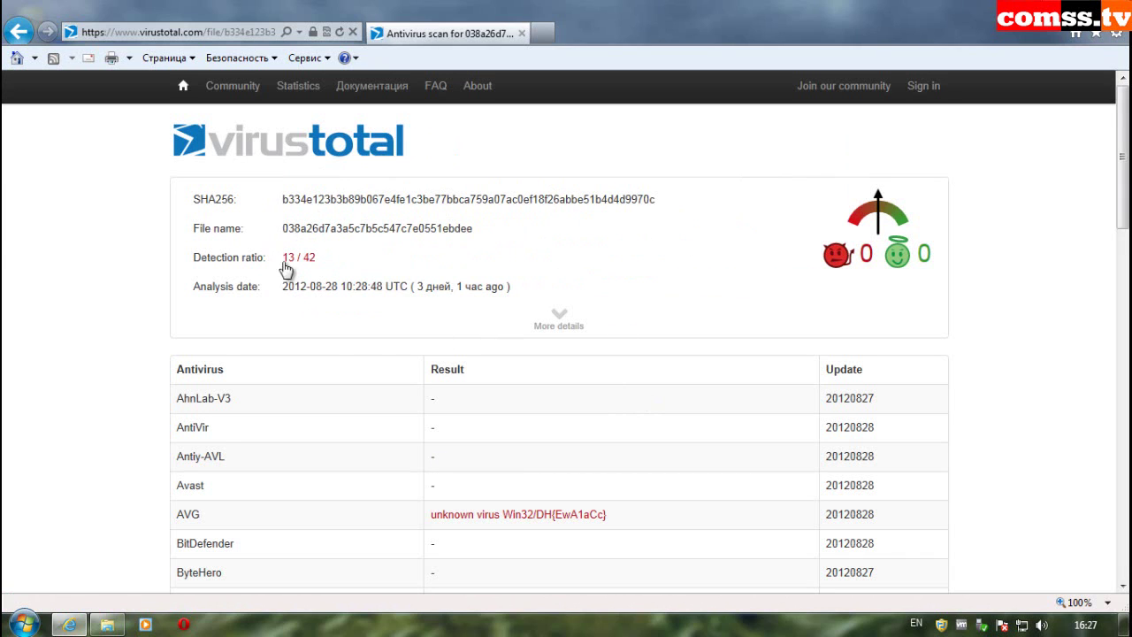
pyautogui.scroll(-5, 1008, 368)
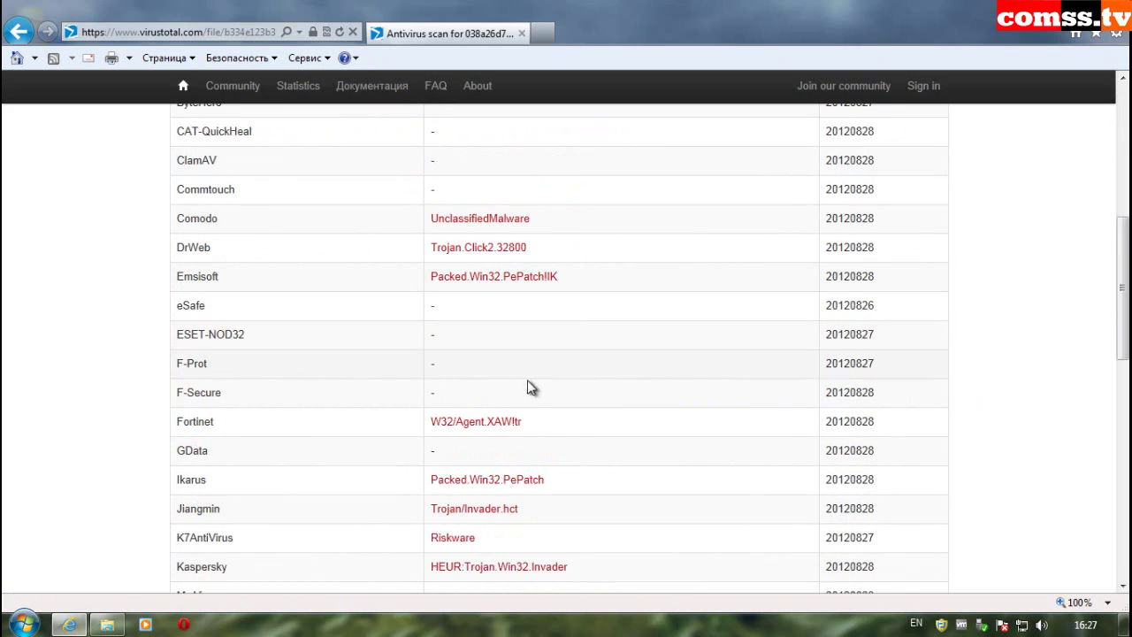
pyautogui.scroll(-1, 489, 427)
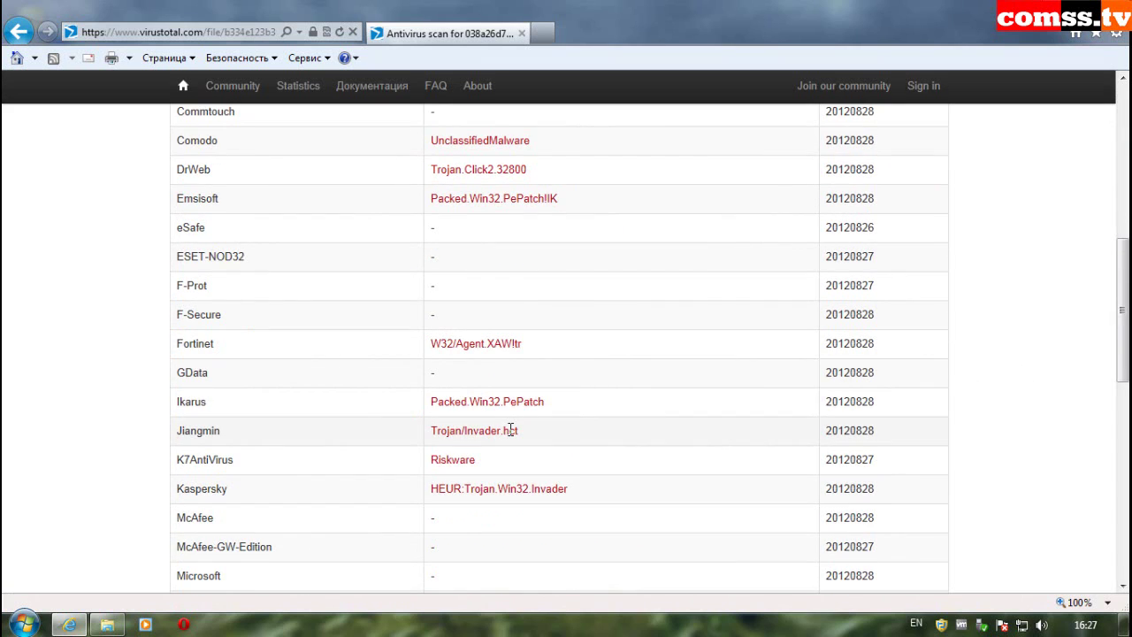
pyautogui.scroll(-1, 511, 429)
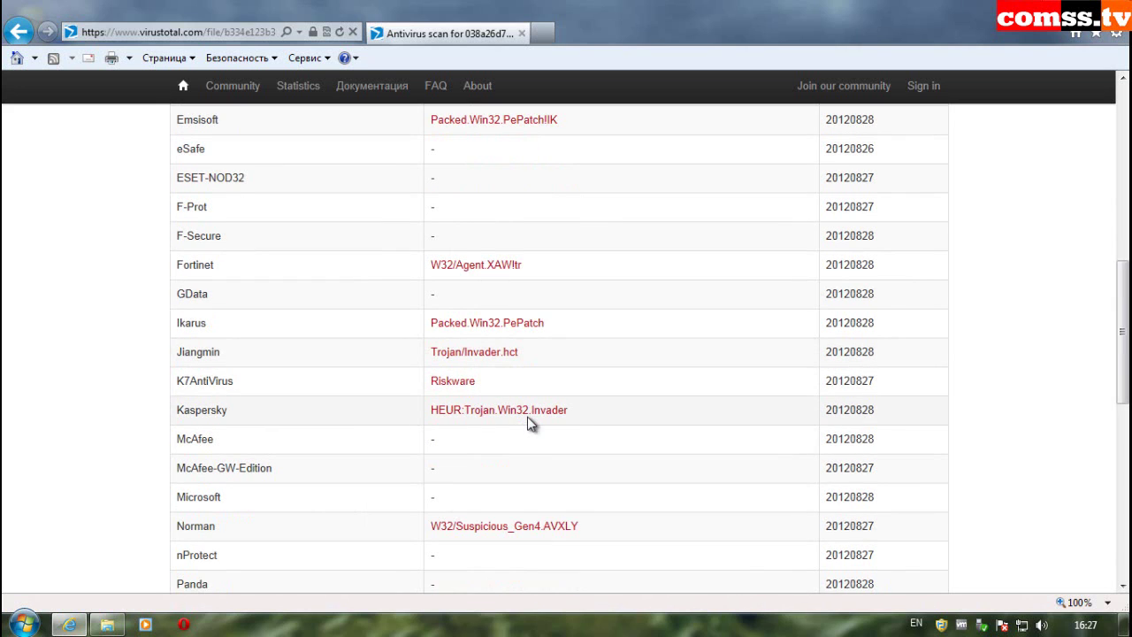
pyautogui.scroll(-4, 531, 422)
pyautogui.scroll(-2, 537, 408)
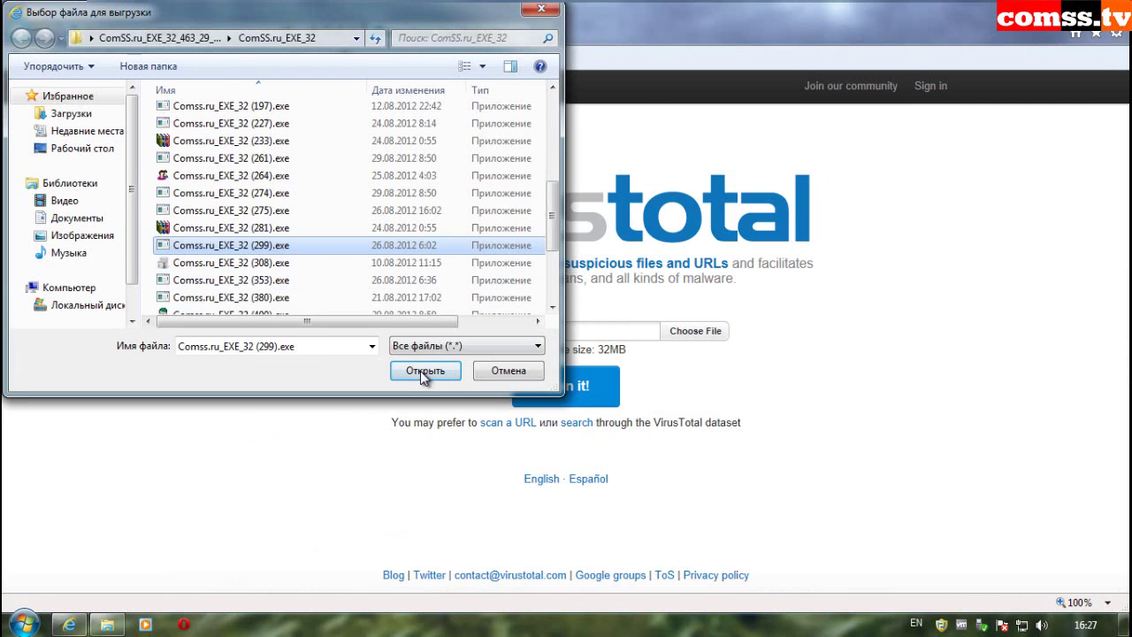
# Step: Submit Comss.ru_EXE_32 (299).exe to VirusTotal, expand its additional file details and check which engines flag it
pyautogui.click(420, 370)
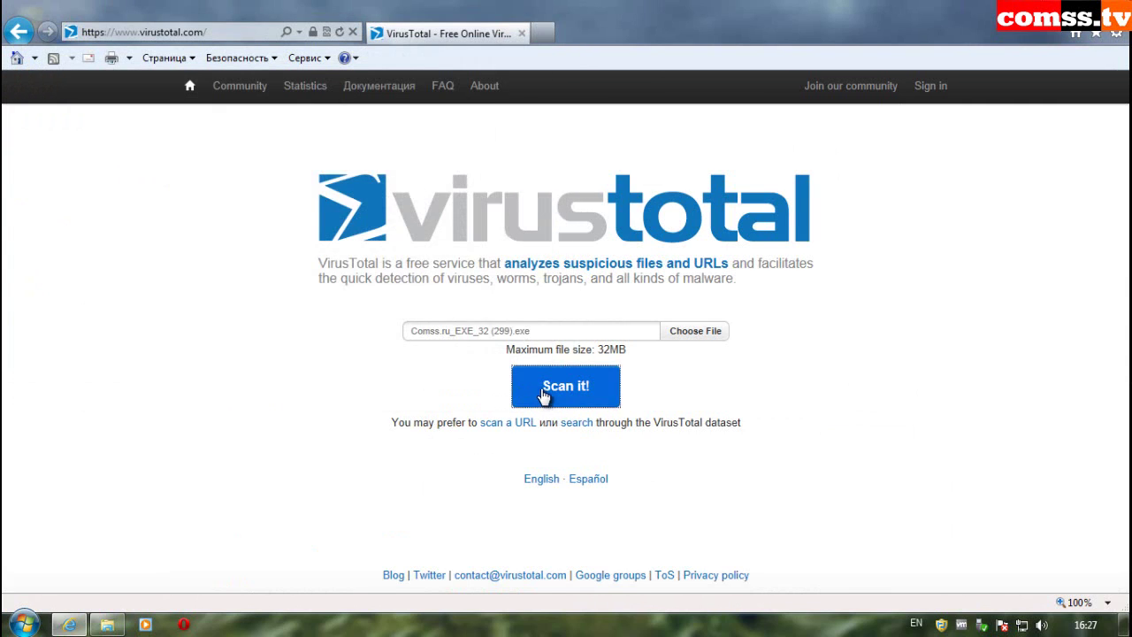
pyautogui.click(543, 395)
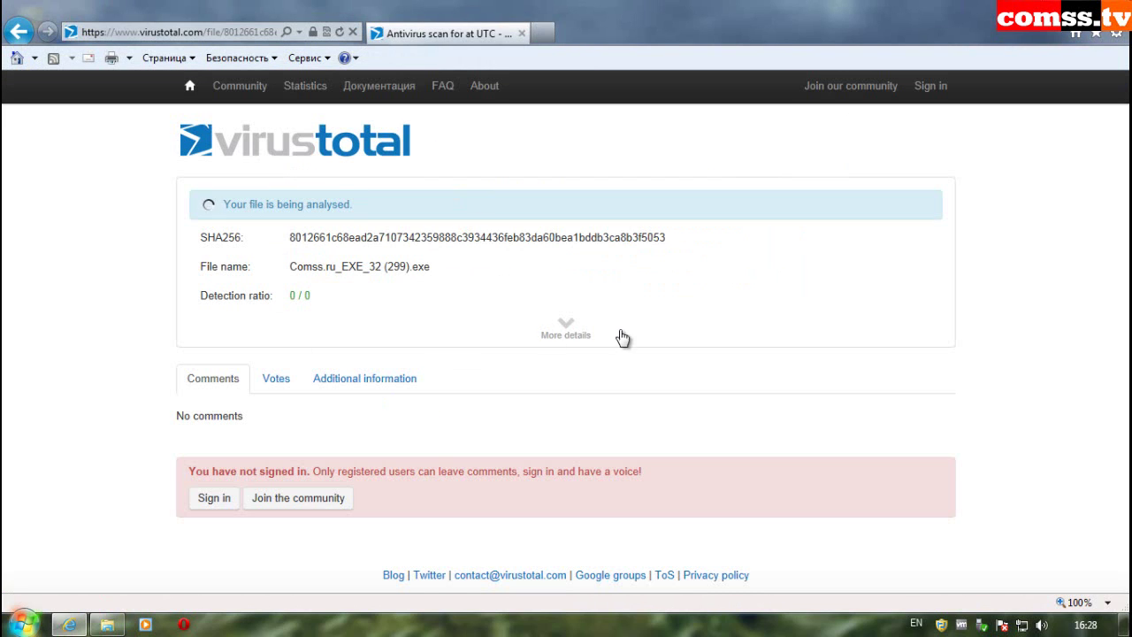
pyautogui.click(566, 332)
pyautogui.scroll(-2, 678, 244)
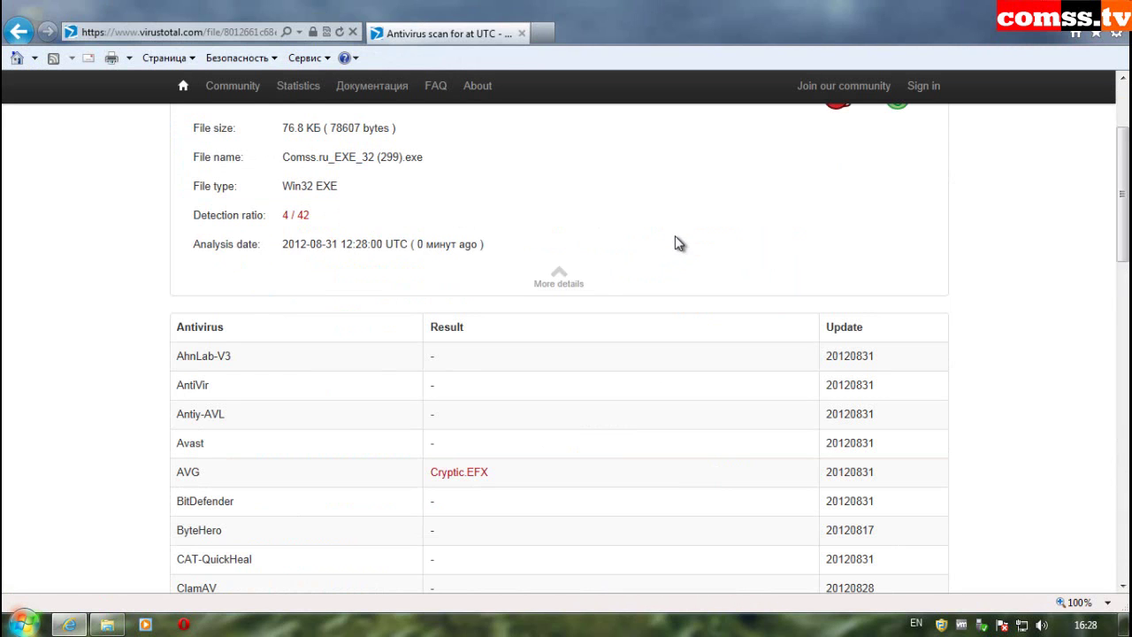
pyautogui.scroll(-3, 674, 236)
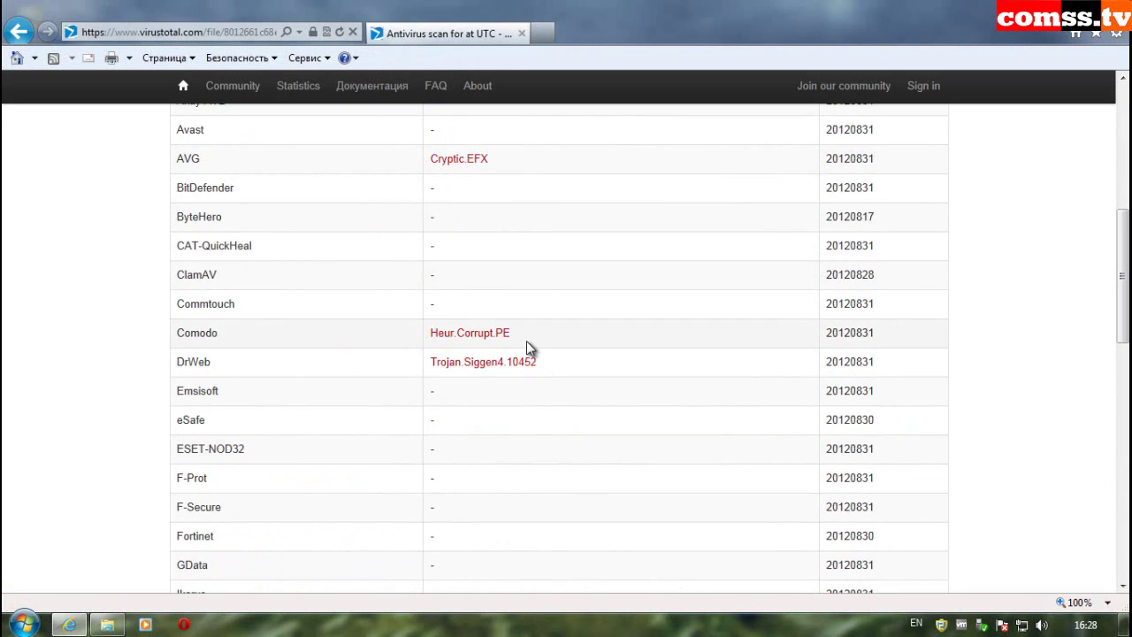
# Step: Review the remaining antivirus results in the open scan report
pyautogui.scroll(-1, 526, 340)
pyautogui.scroll(-7, 528, 342)
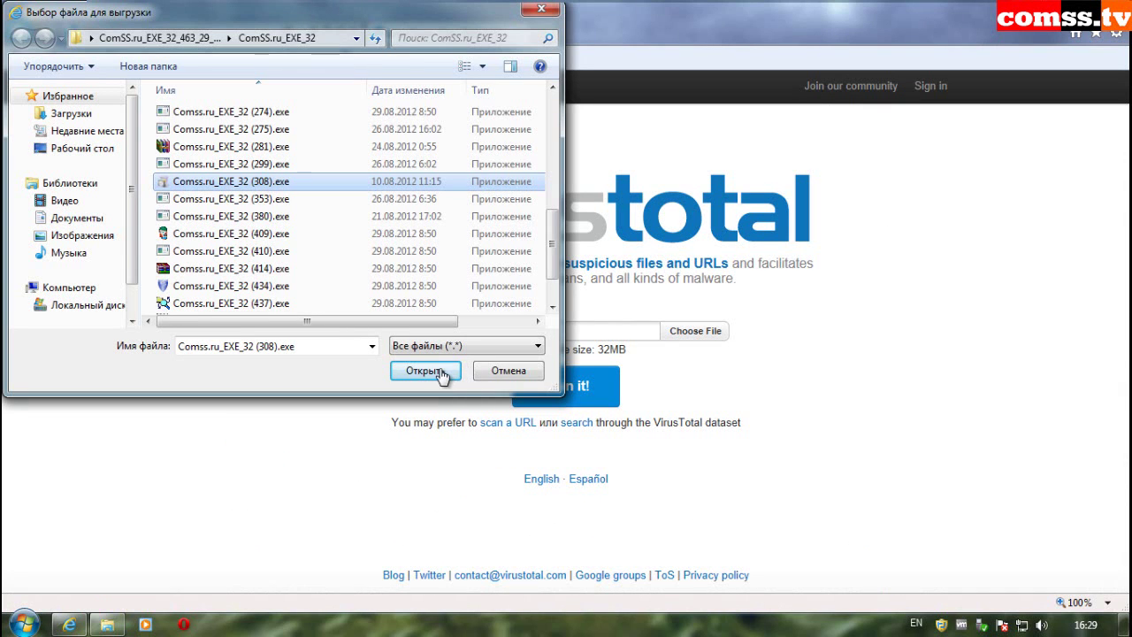
# Step: Submit Comss.ru_EXE_32 (308).exe for scanning and review the antivirus results of its last analysis
pyautogui.click(426, 371)
pyautogui.click(566, 386)
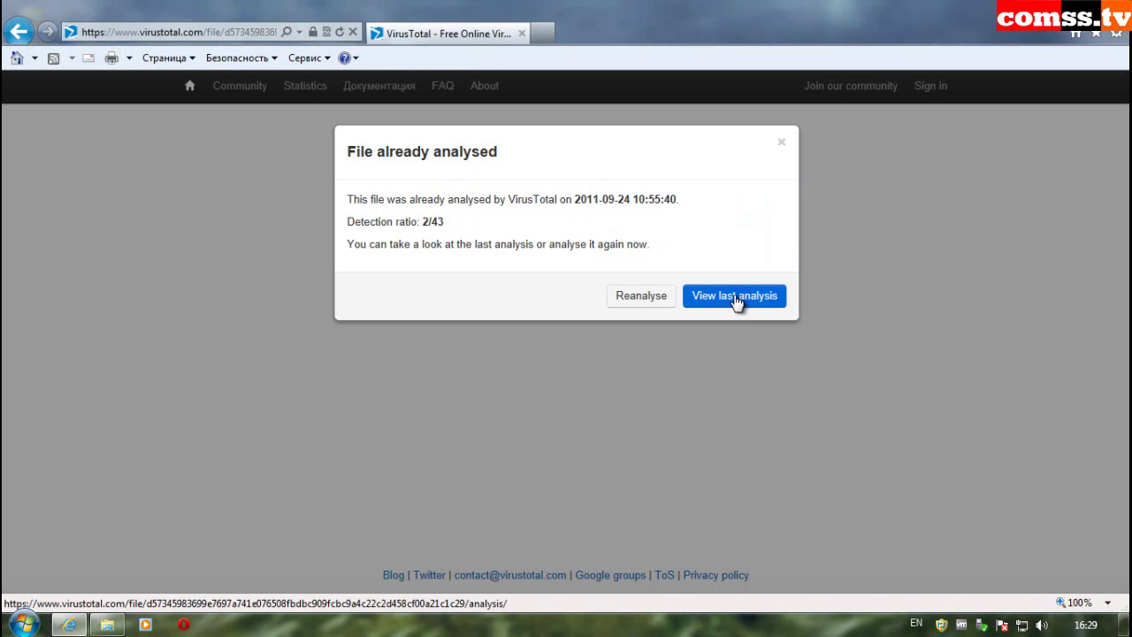
pyautogui.click(734, 297)
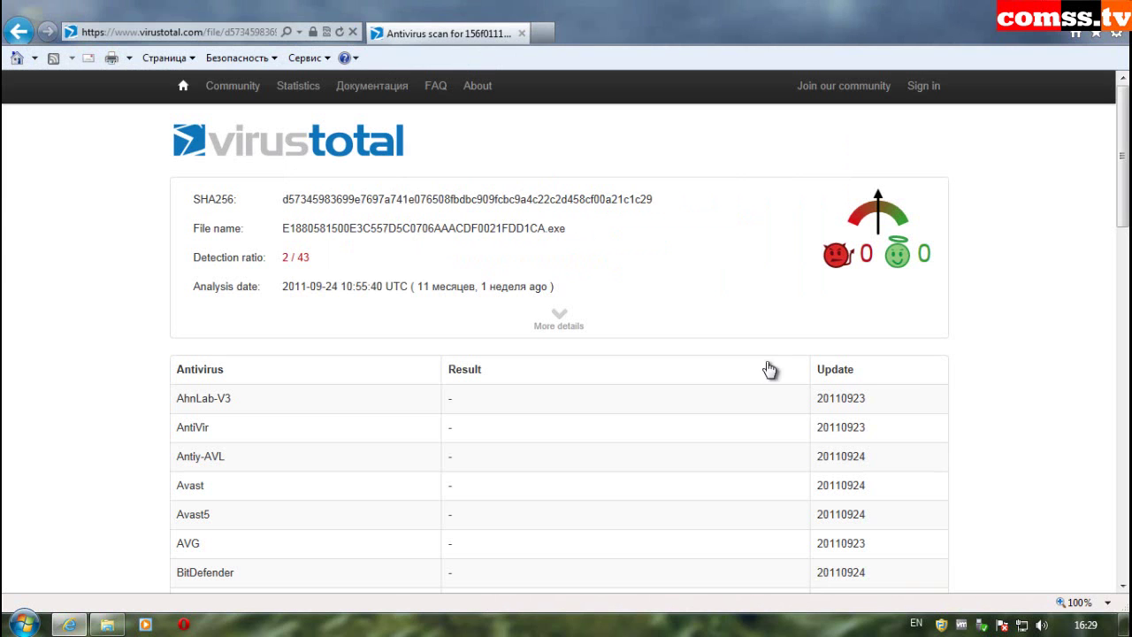
pyautogui.scroll(-8, 978, 417)
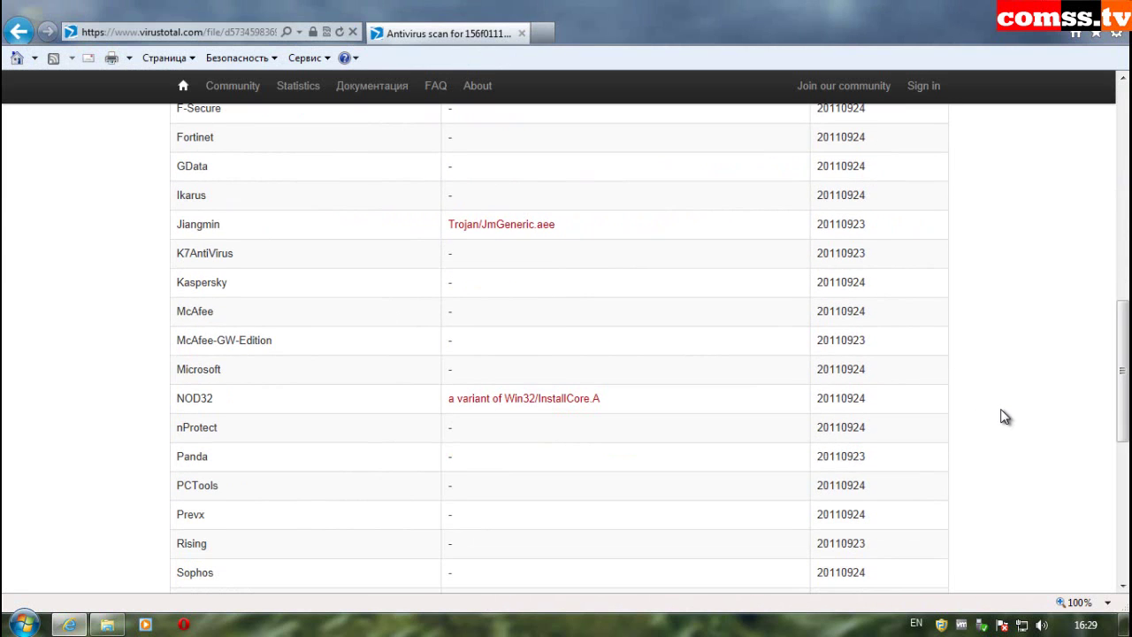
pyautogui.scroll(-2, 1006, 416)
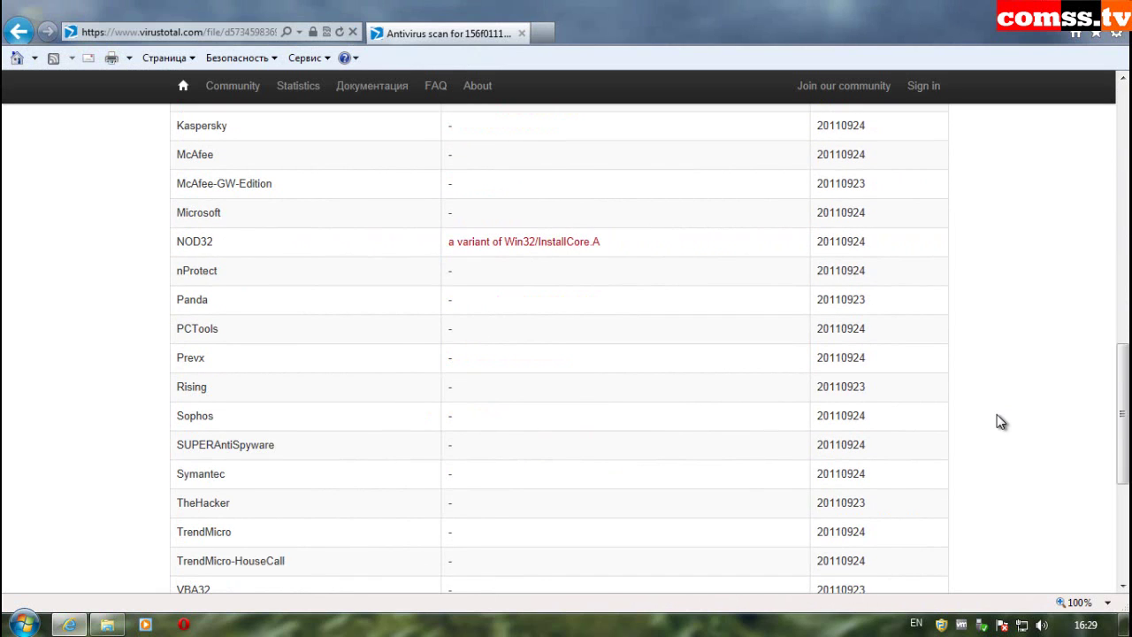
pyautogui.press('Home')
# Step: Upload Comss.ru_EXE_32 (353).exe for scanning and go through the antivirus results in its report
pyautogui.scroll(-10, 473, 306)
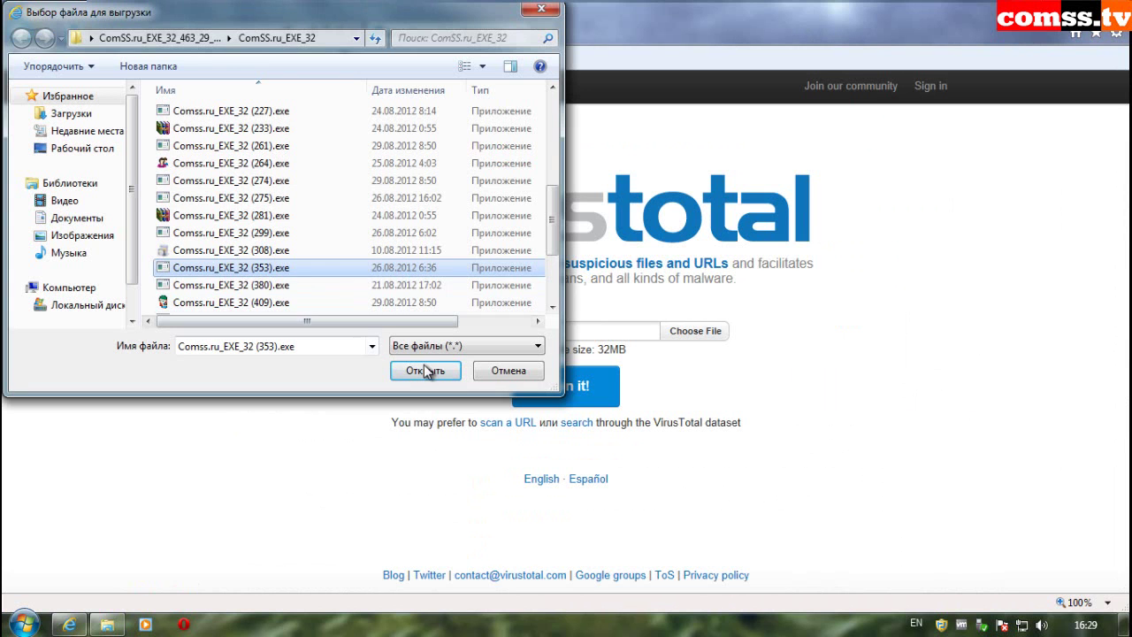
pyautogui.click(428, 370)
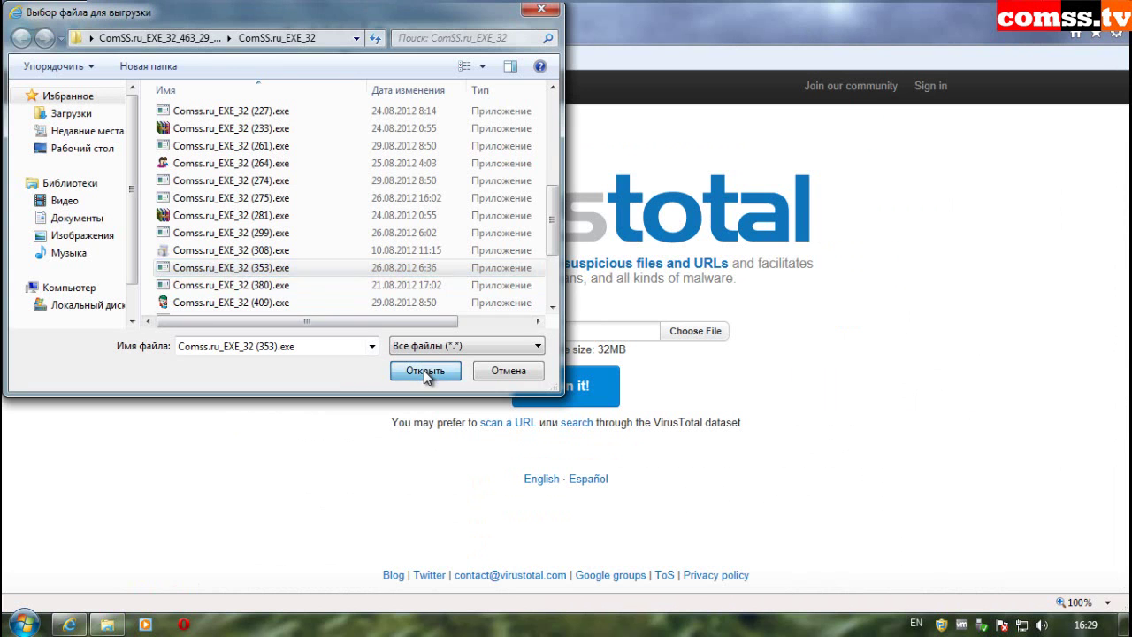
pyautogui.click(534, 378)
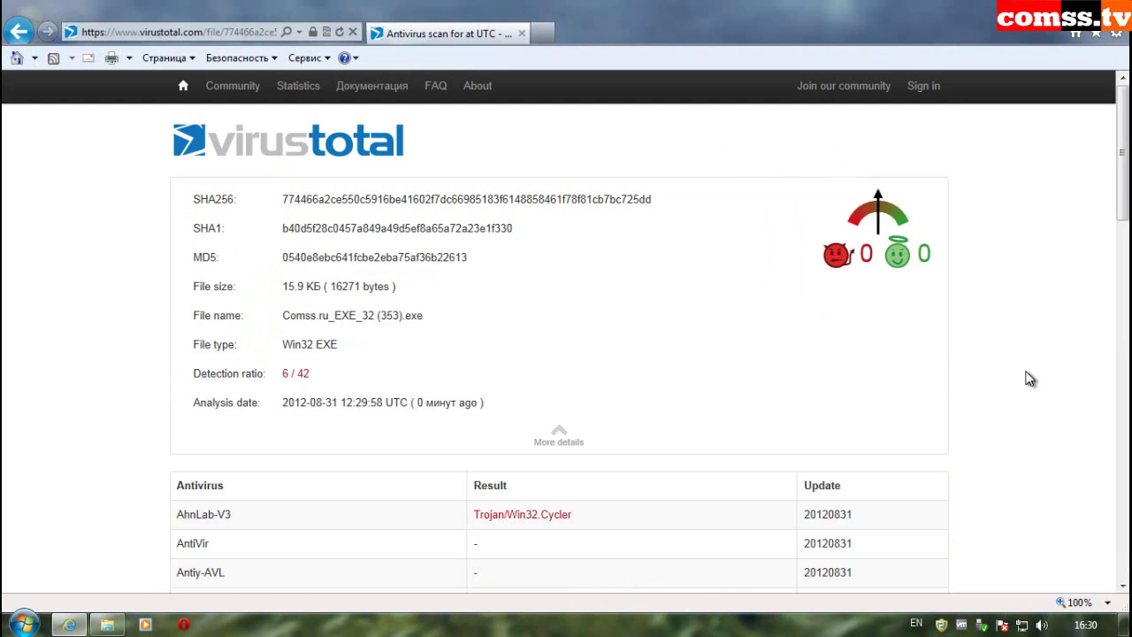
pyautogui.scroll(-3, 1028, 371)
pyautogui.scroll(-1, 1014, 361)
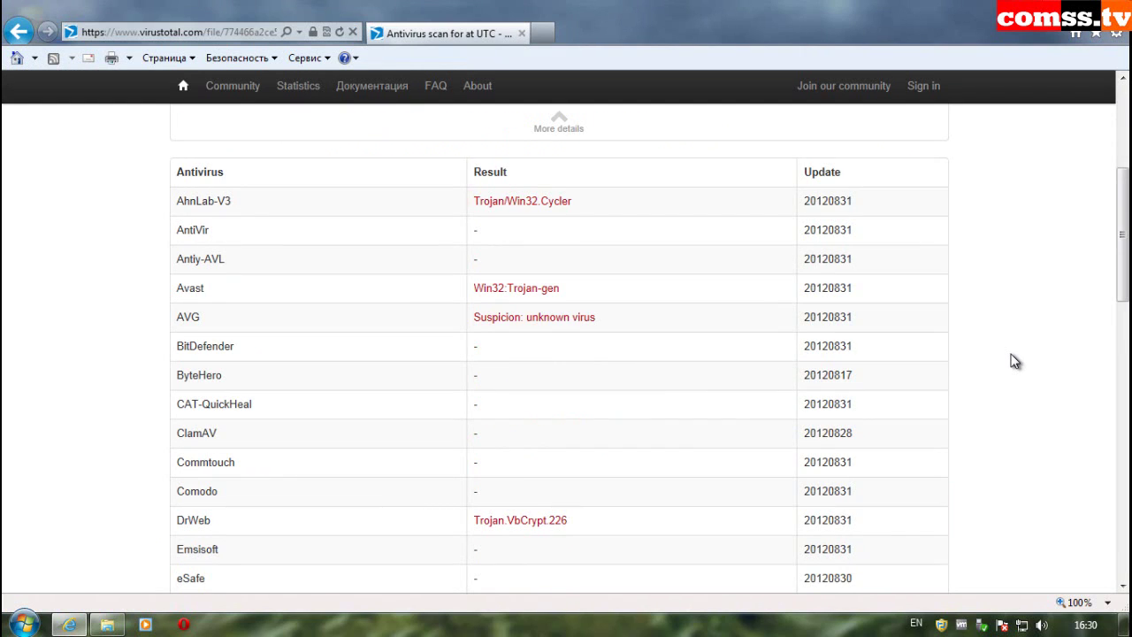
pyautogui.scroll(-3, 1015, 360)
pyautogui.scroll(-3, 1015, 361)
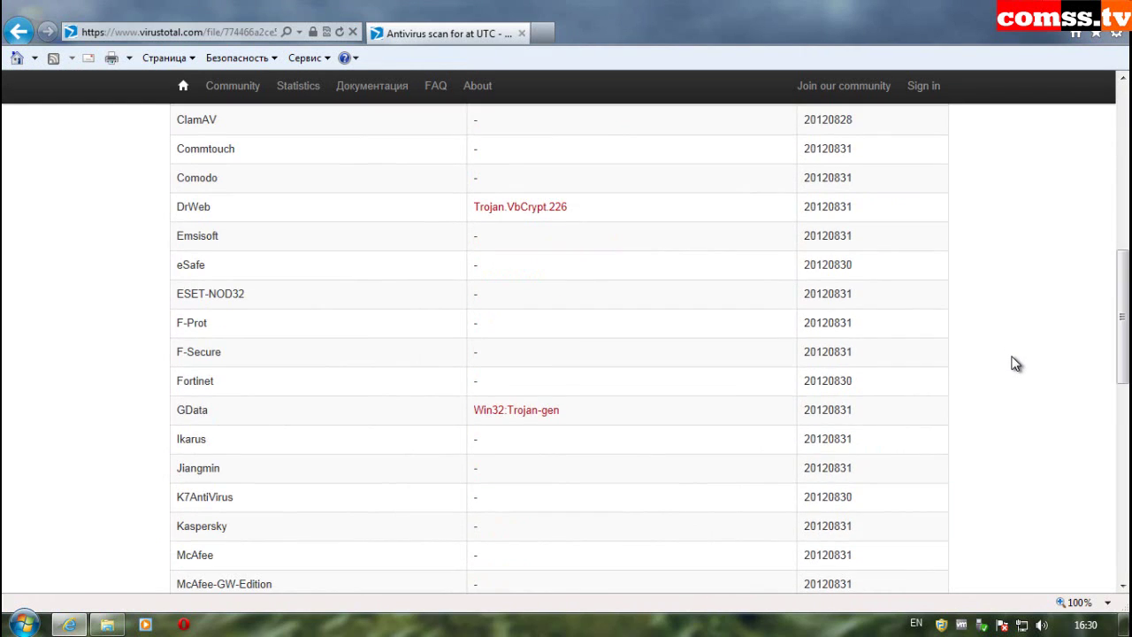
pyautogui.scroll(-3, 1014, 363)
pyautogui.scroll(-3, 1014, 365)
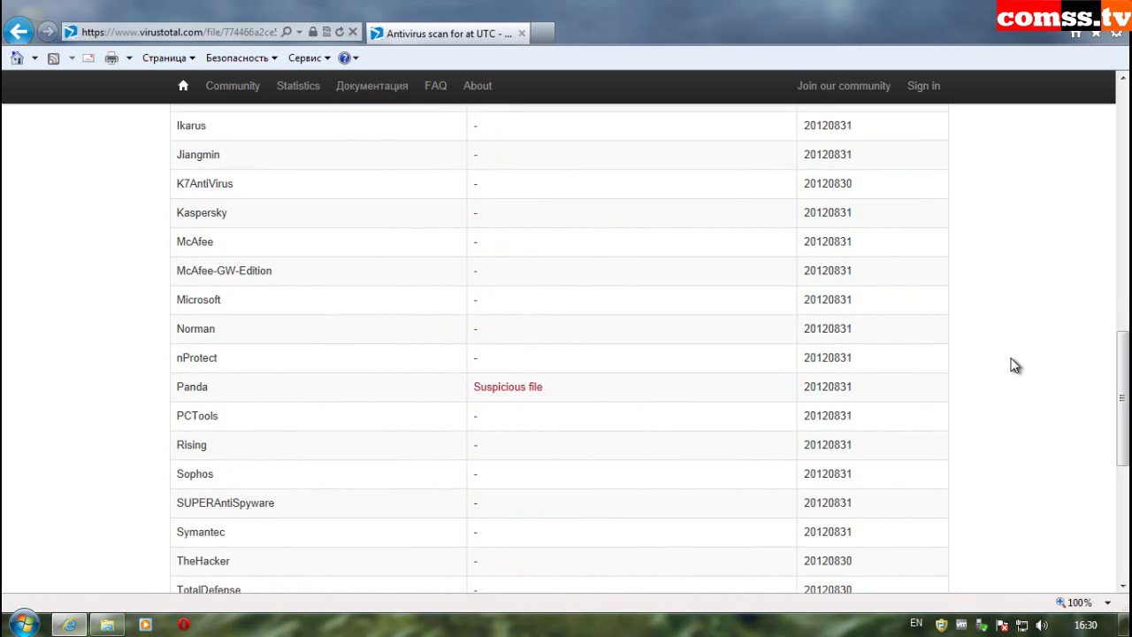
pyautogui.scroll(-7, 1014, 364)
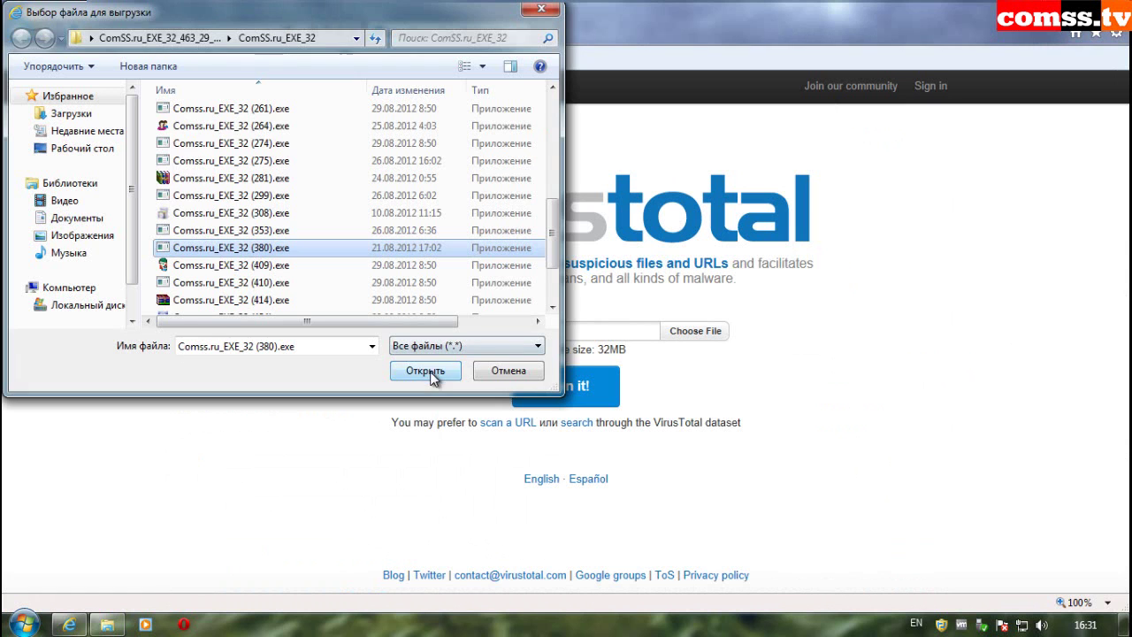
# Step: Submit Comss.ru_EXE_32 (380).exe for scanning and check its last analysis down to the end of the results table
pyautogui.click(430, 375)
pyautogui.click(566, 386)
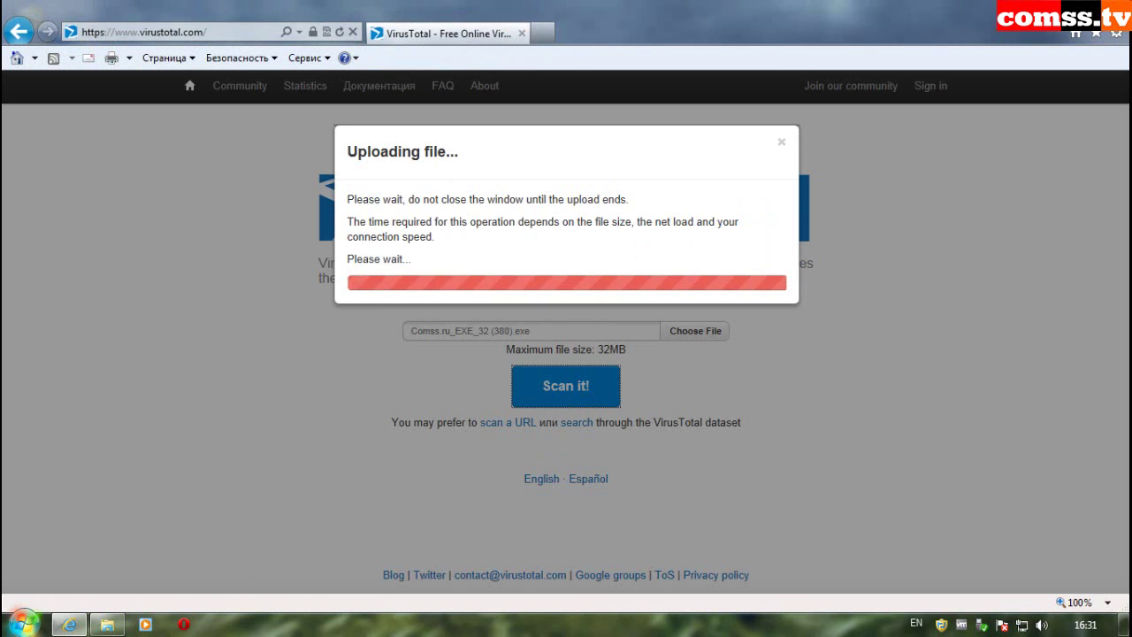
pyautogui.click(732, 298)
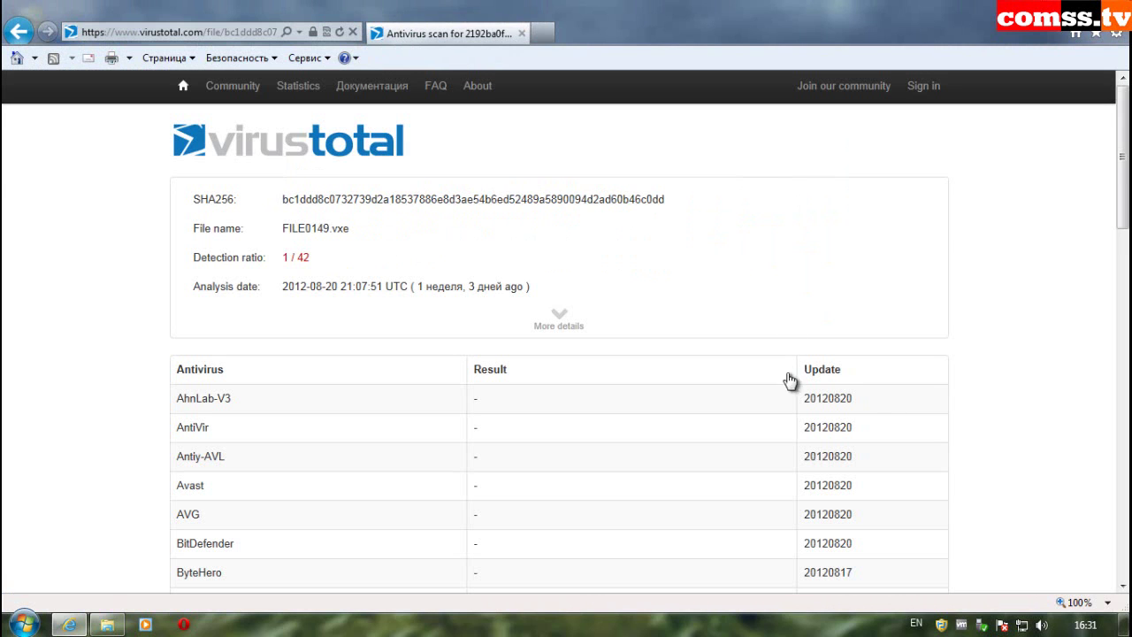
pyautogui.scroll(-8, 955, 397)
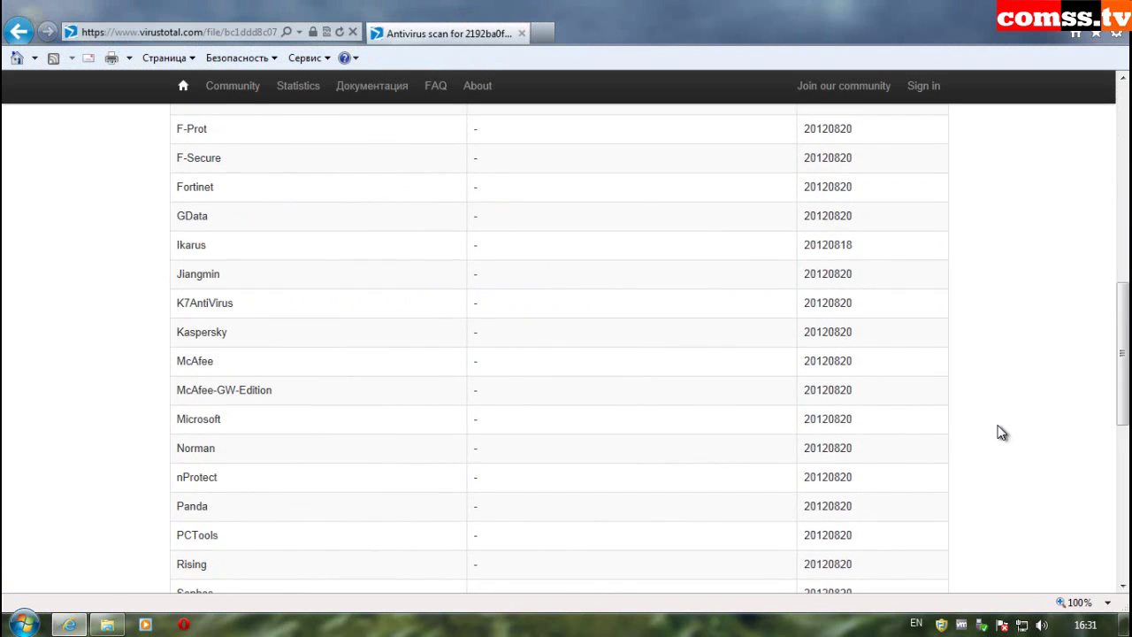
pyautogui.scroll(-4, 1000, 433)
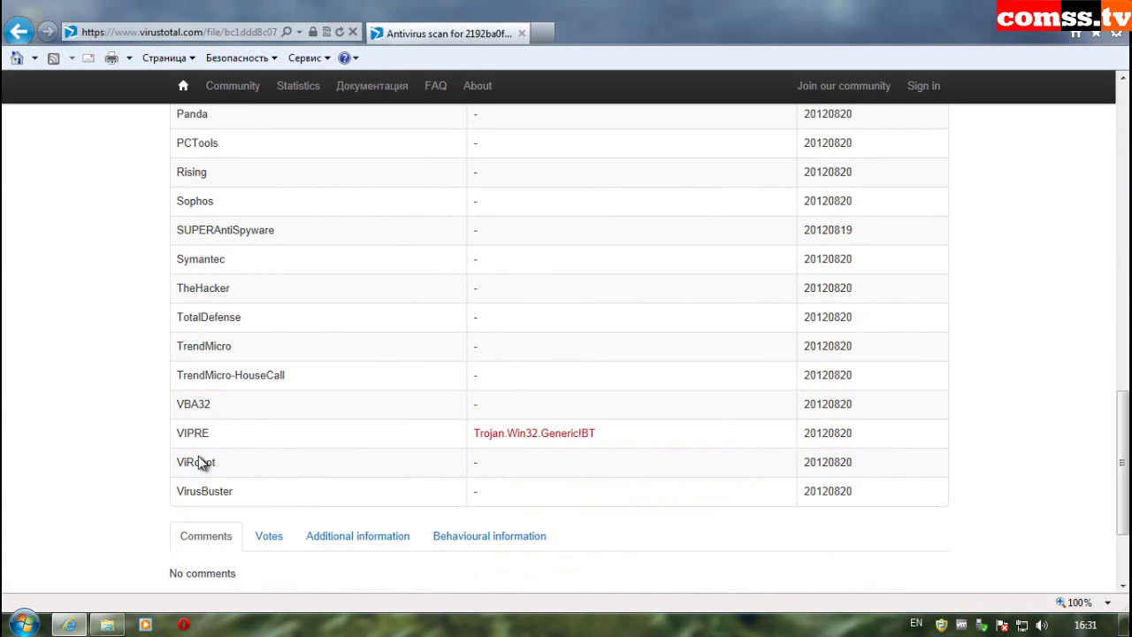
pyautogui.moveTo(1125, 491); pyautogui.dragTo(1125, 185)
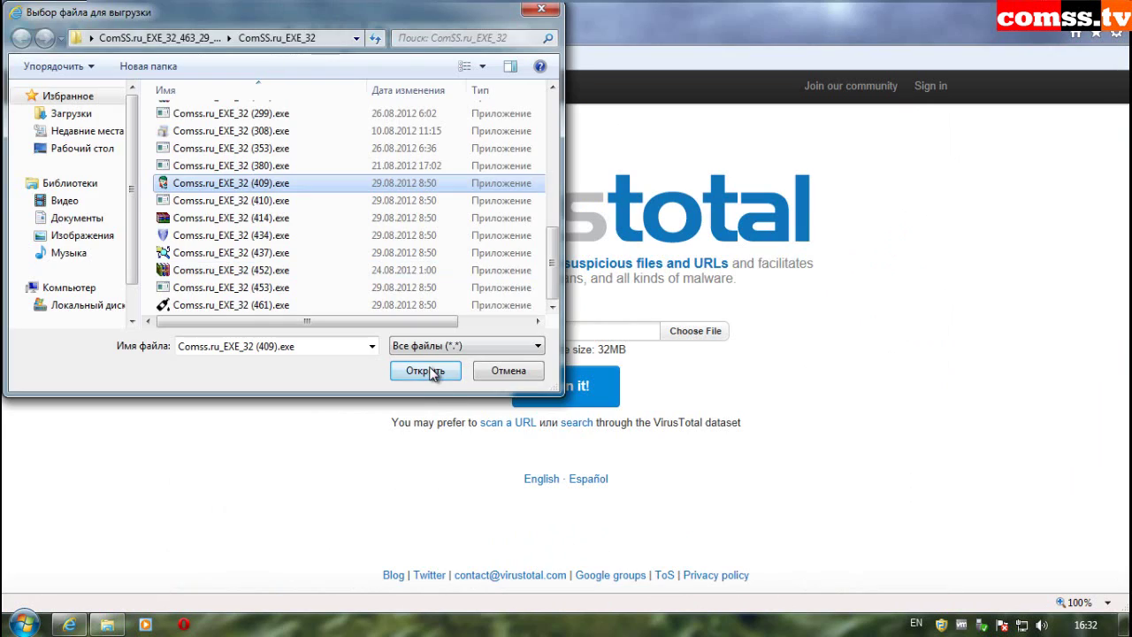
# Step: Submit Comss.ru_EXE_32 (409).exe for scanning and examine which antivirus engines flagged it in the last analysis
pyautogui.click(428, 372)
pyautogui.click(565, 385)
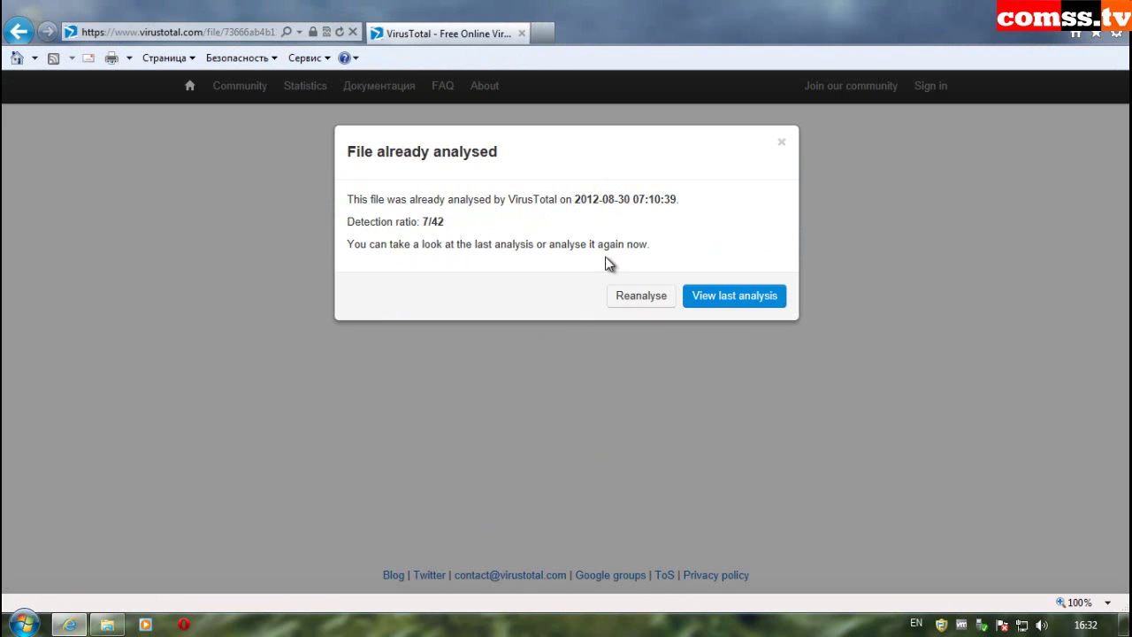
pyautogui.click(723, 298)
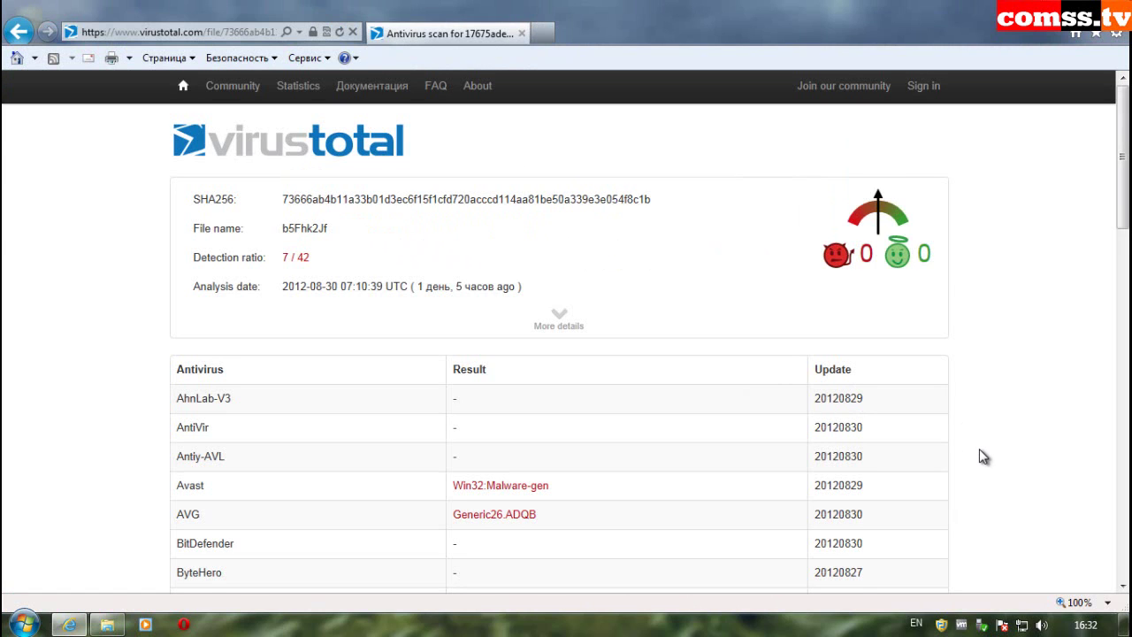
pyautogui.scroll(-7, 979, 448)
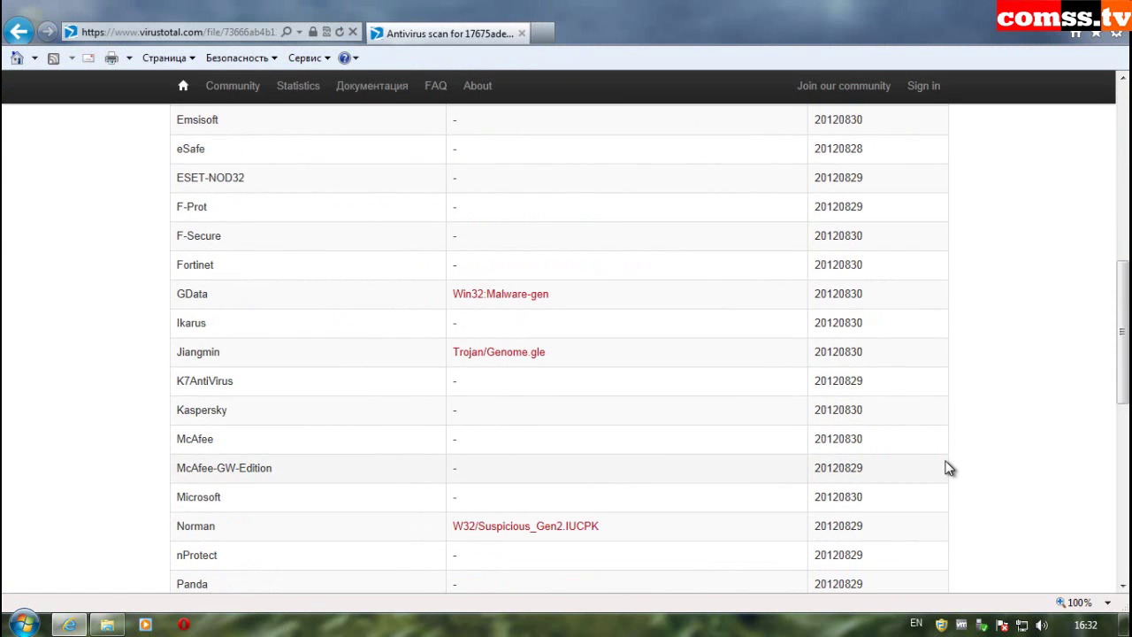
pyautogui.scroll(-4, 949, 467)
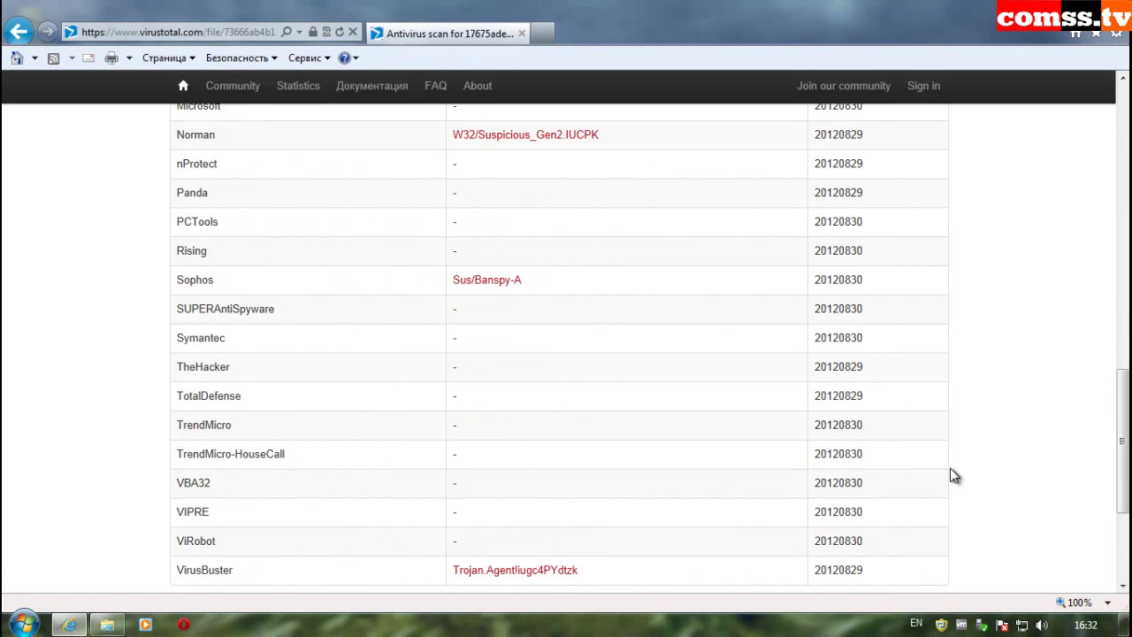
pyautogui.scroll(-2, 953, 475)
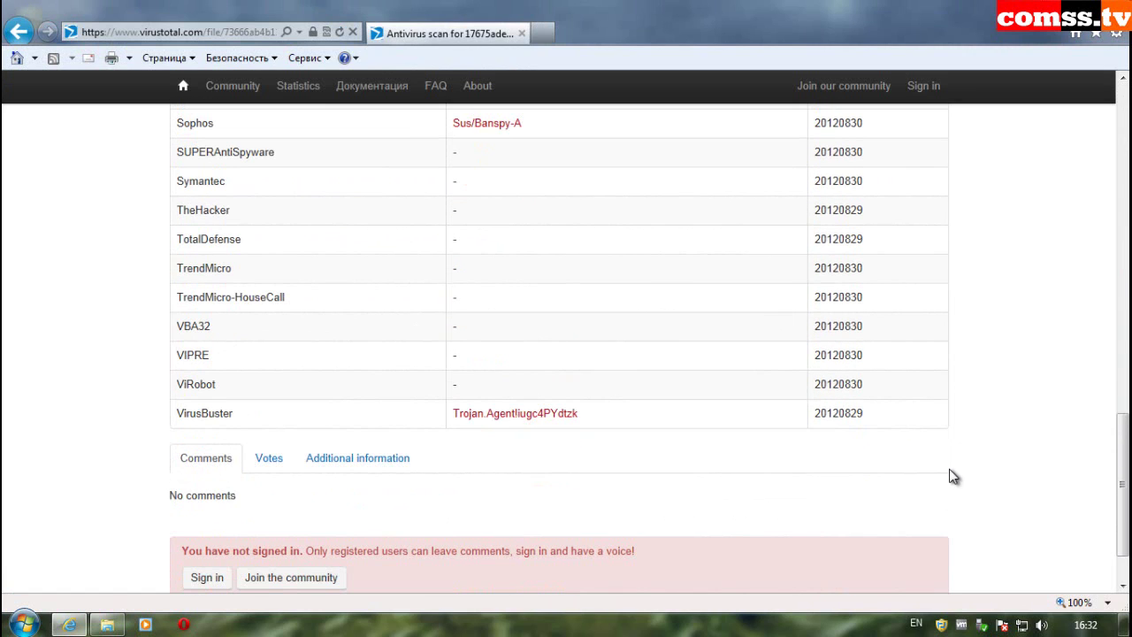
pyautogui.scroll(3, 988, 457)
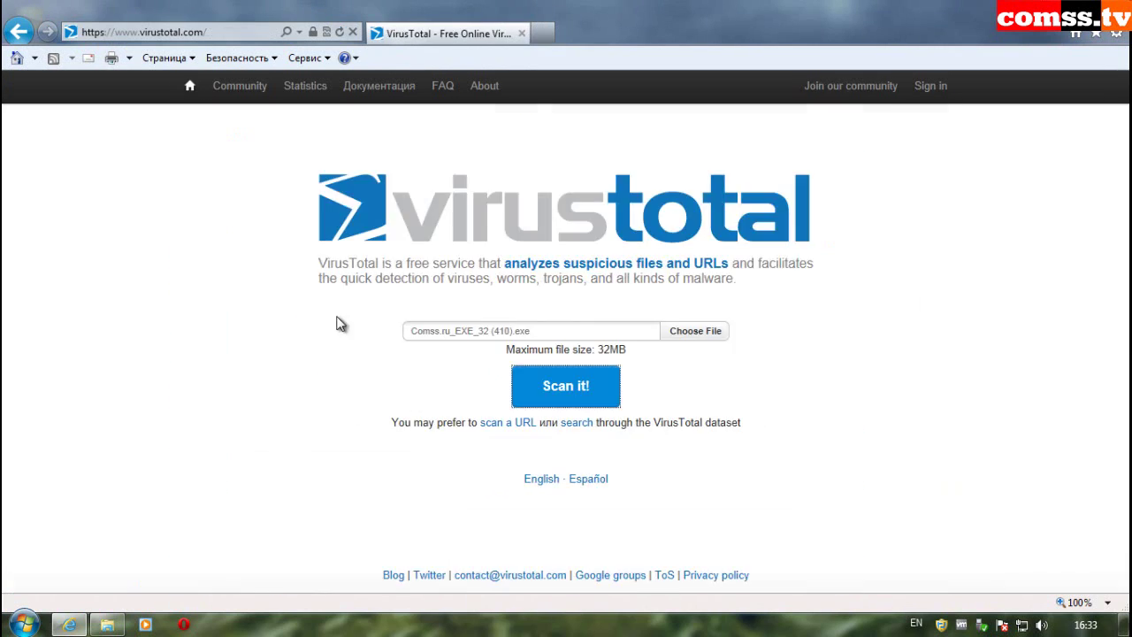
# Step: Scan the chosen file Comss.ru_EXE_32 (410).exe and read through each engine's result in its last analysis
pyautogui.click(576, 387)
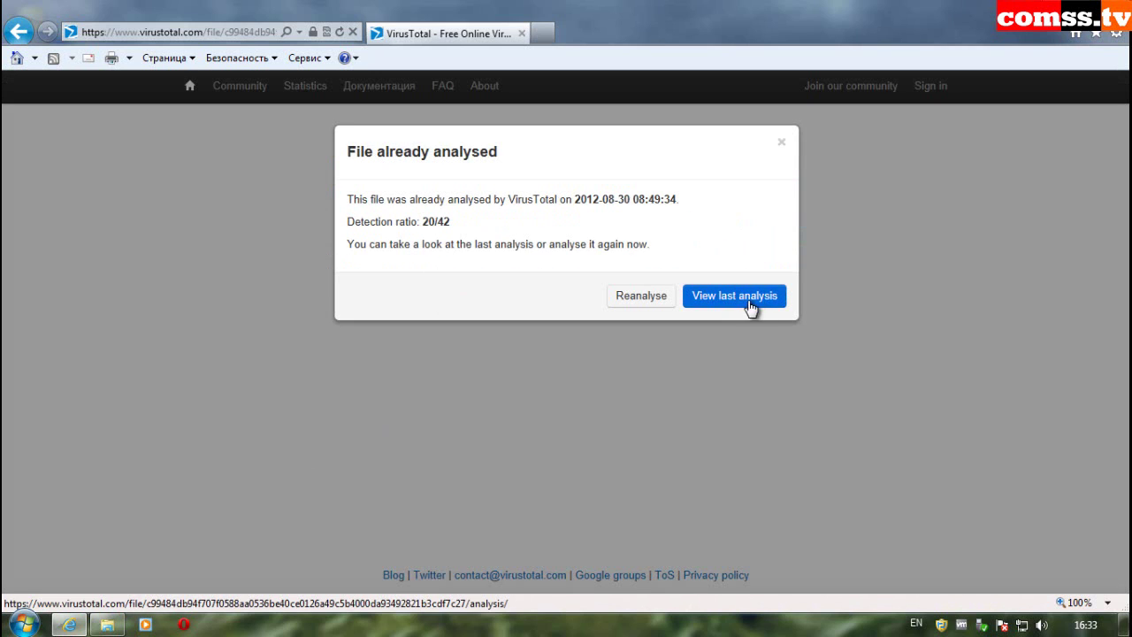
pyautogui.click(743, 299)
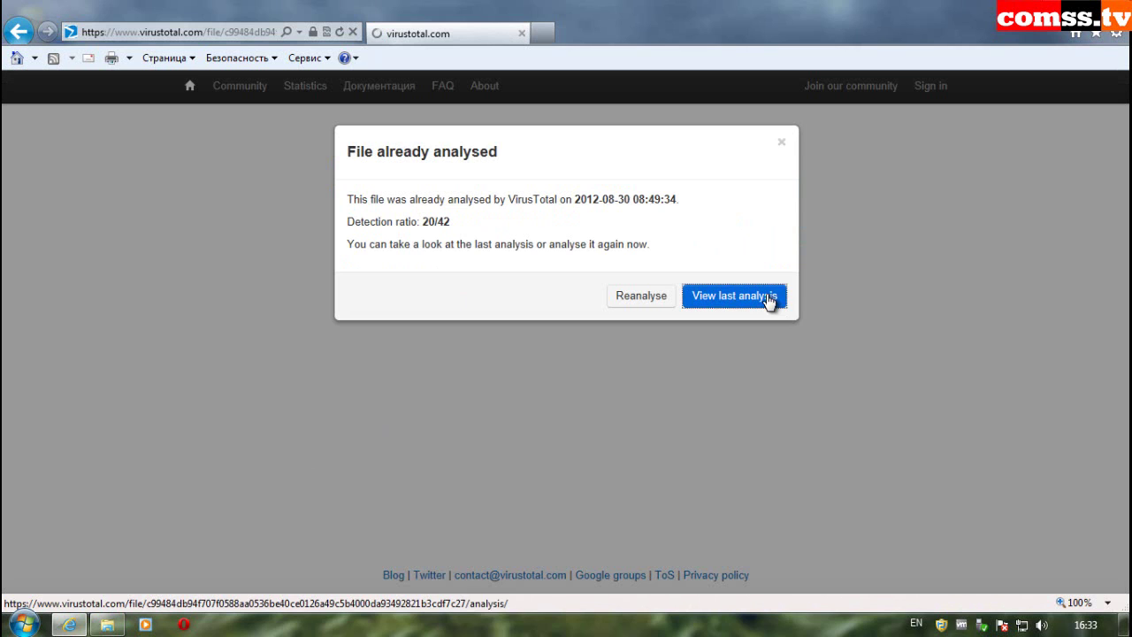
pyautogui.scroll(-5, 1023, 417)
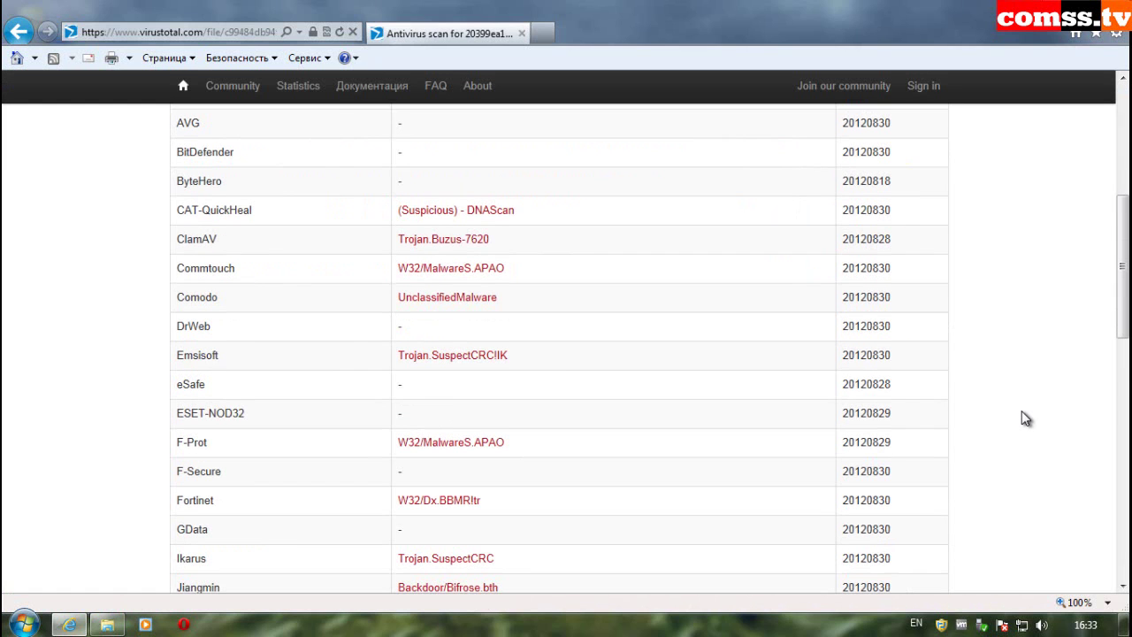
pyautogui.scroll(-3, 1023, 414)
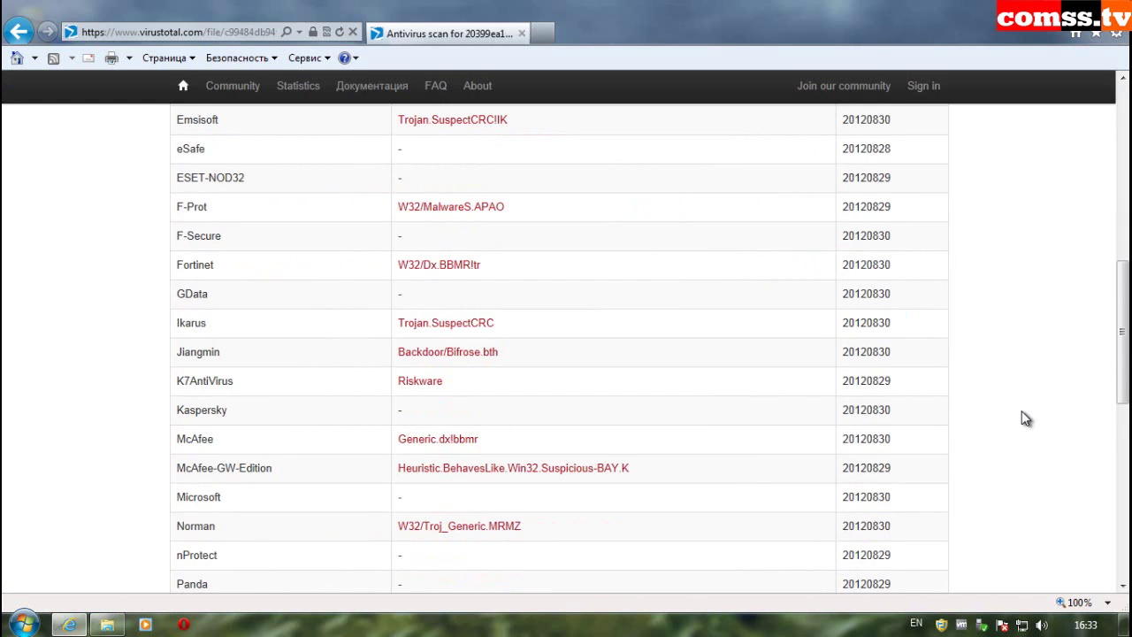
pyautogui.scroll(-1, 1021, 412)
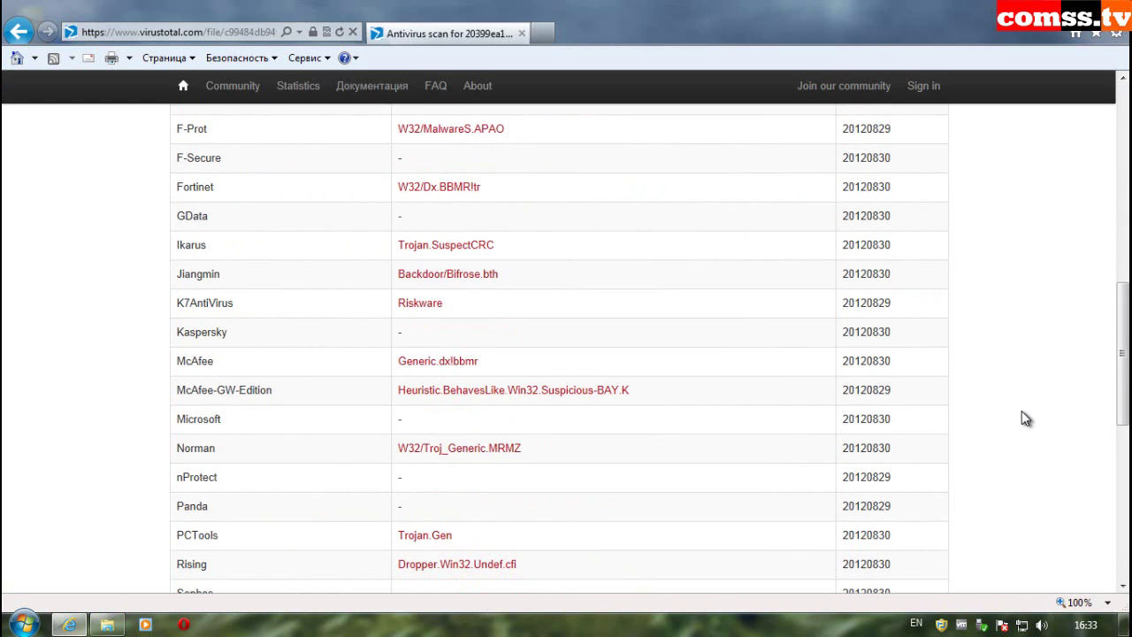
pyautogui.scroll(-2, 1021, 418)
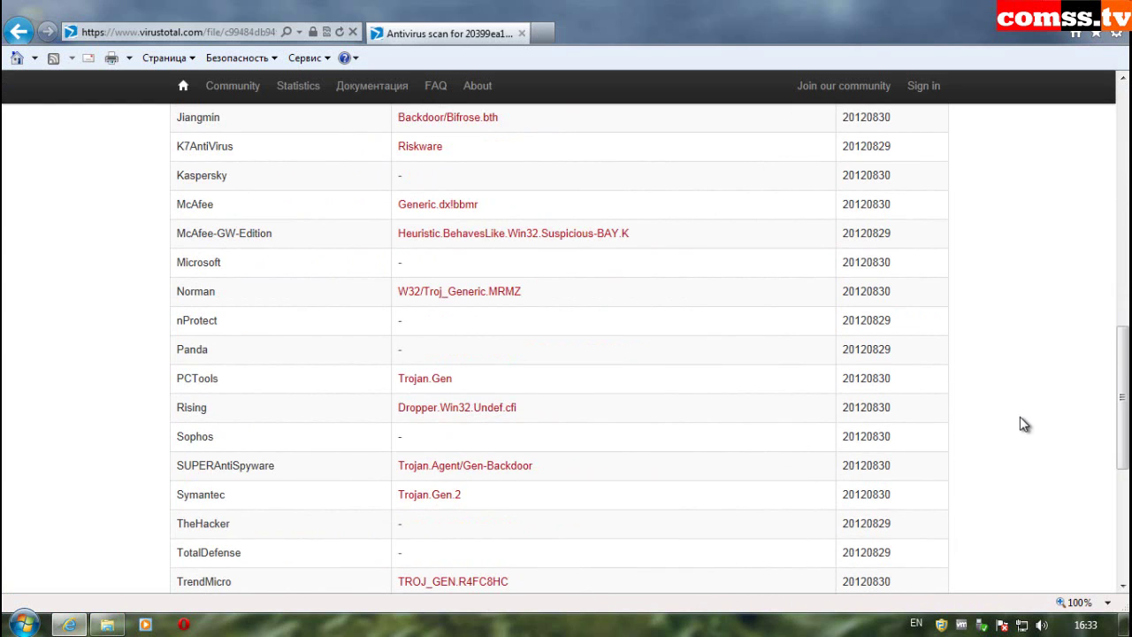
pyautogui.scroll(-2, 1020, 418)
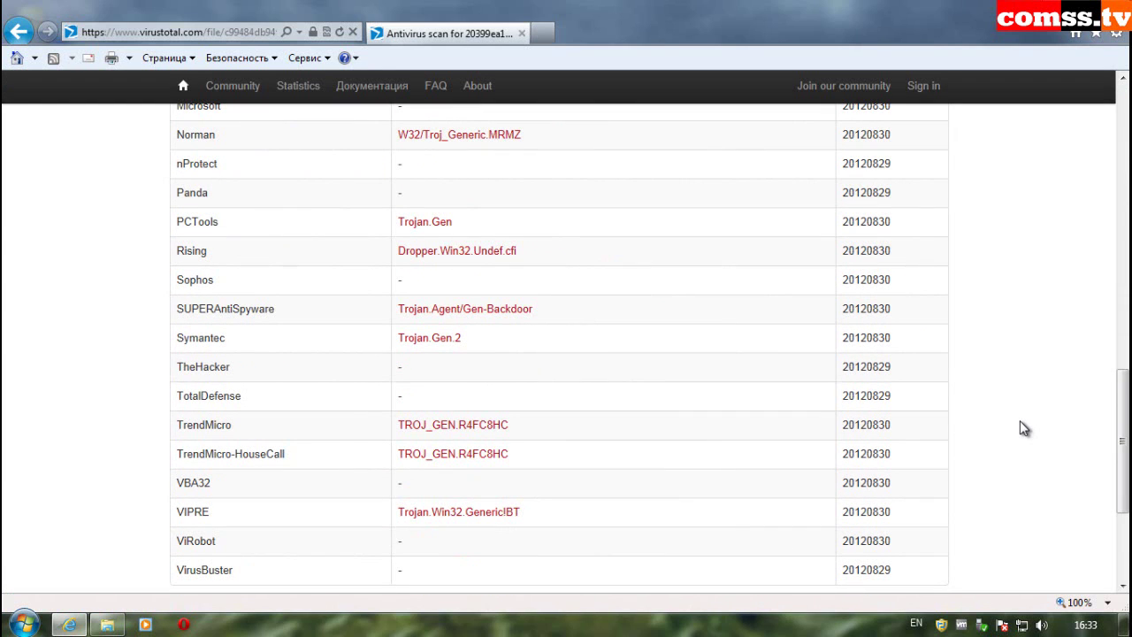
pyautogui.scroll(-1, 1023, 428)
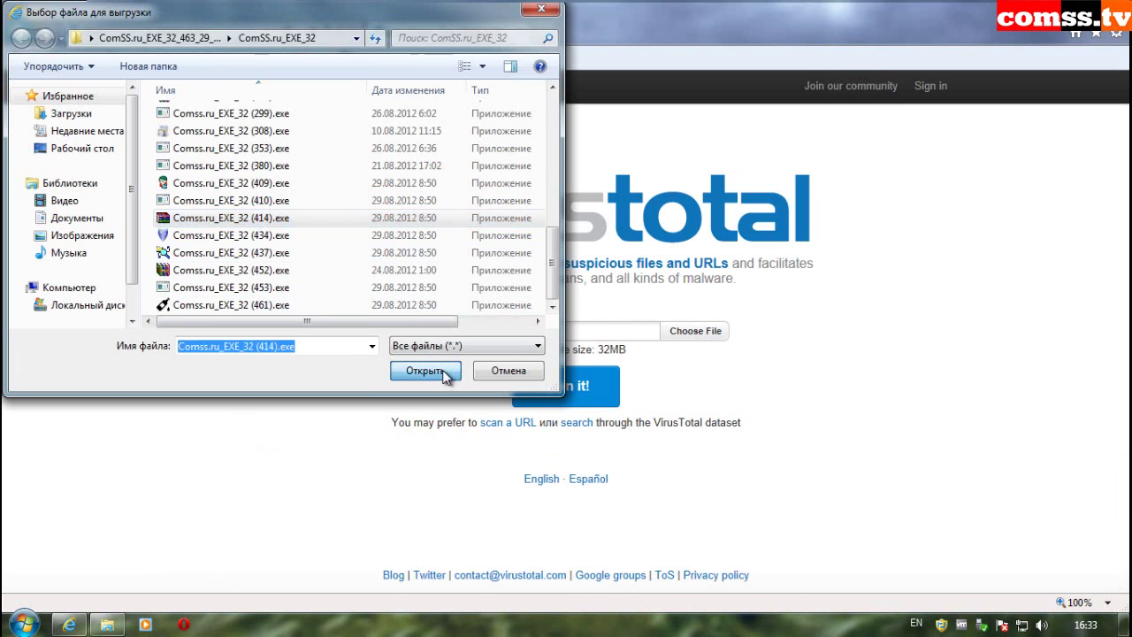
# Step: Submit Comss.ru_EXE_32 (414).exe for scanning and review every engine's result in its last analysis
pyautogui.click(444, 373)
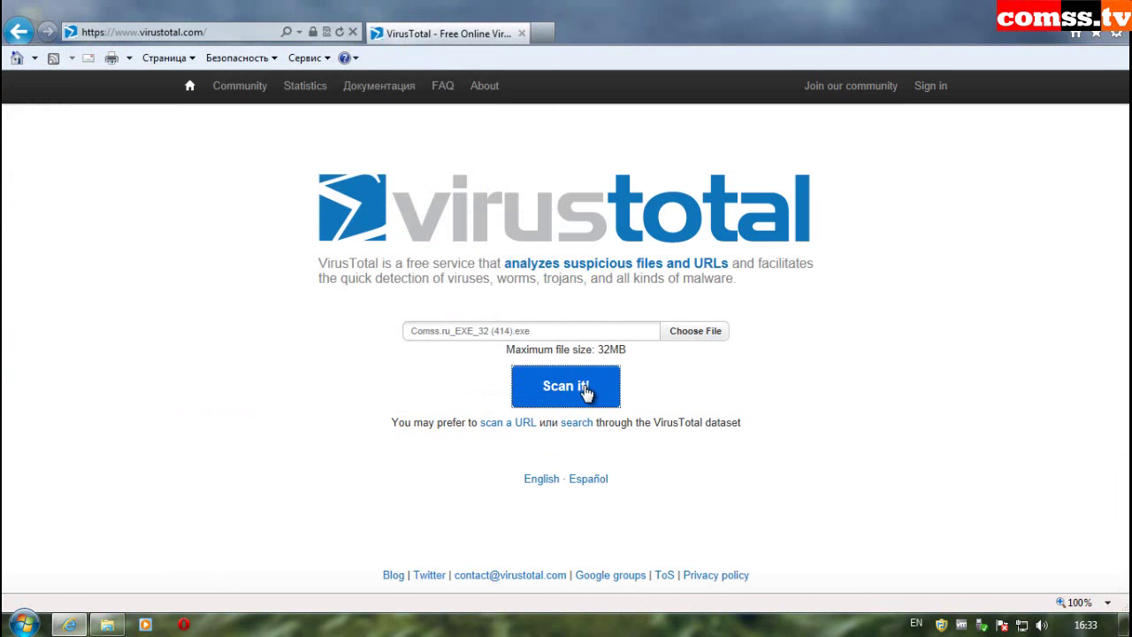
pyautogui.click(575, 386)
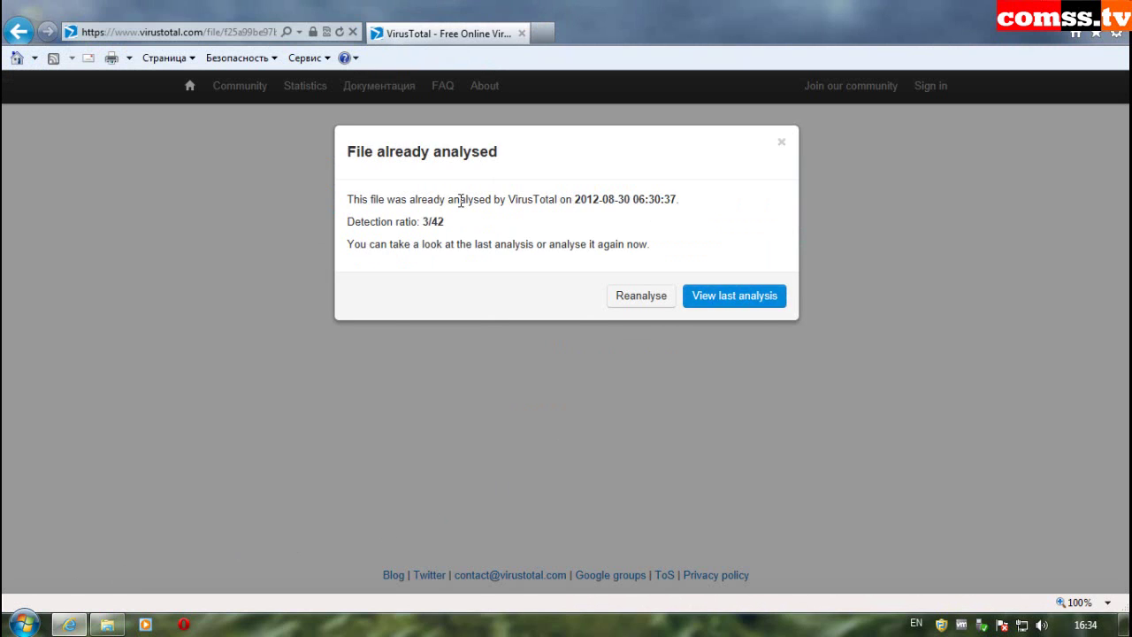
pyautogui.click(776, 300)
pyautogui.scroll(-4, 1004, 386)
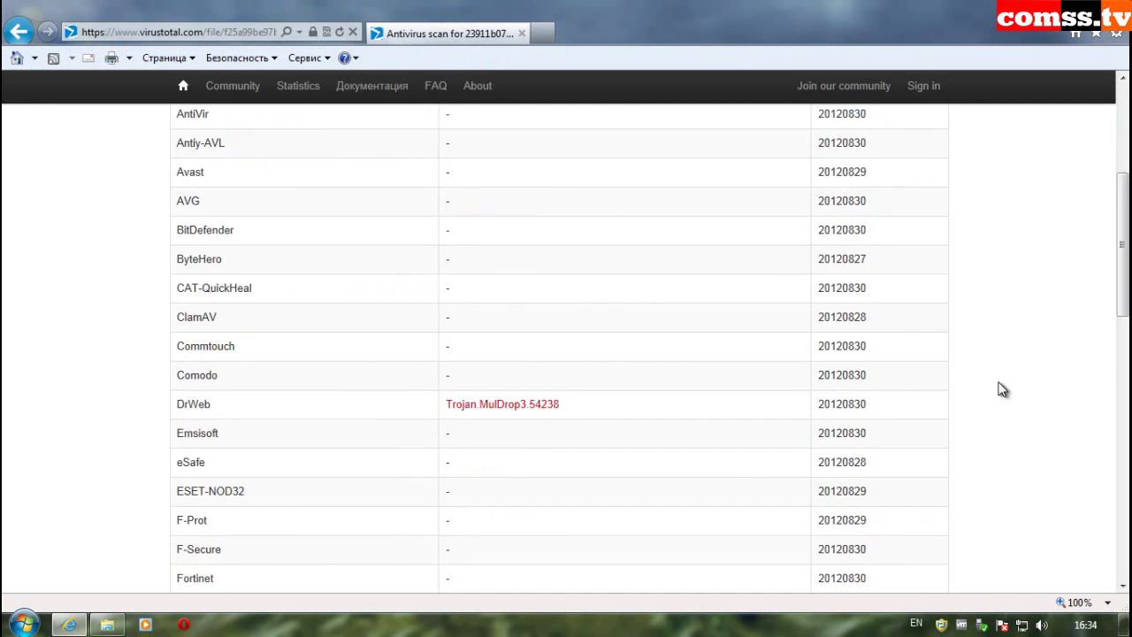
pyautogui.scroll(-3, 1002, 389)
pyautogui.scroll(2, 1002, 389)
pyautogui.scroll(-2, 982, 400)
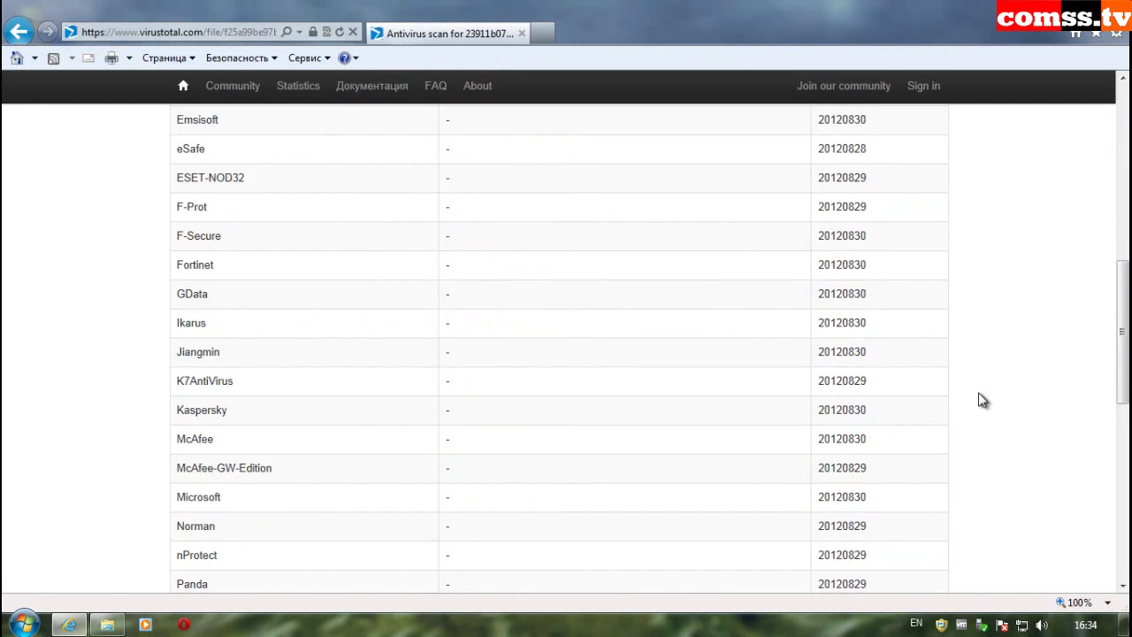
pyautogui.scroll(-4, 982, 400)
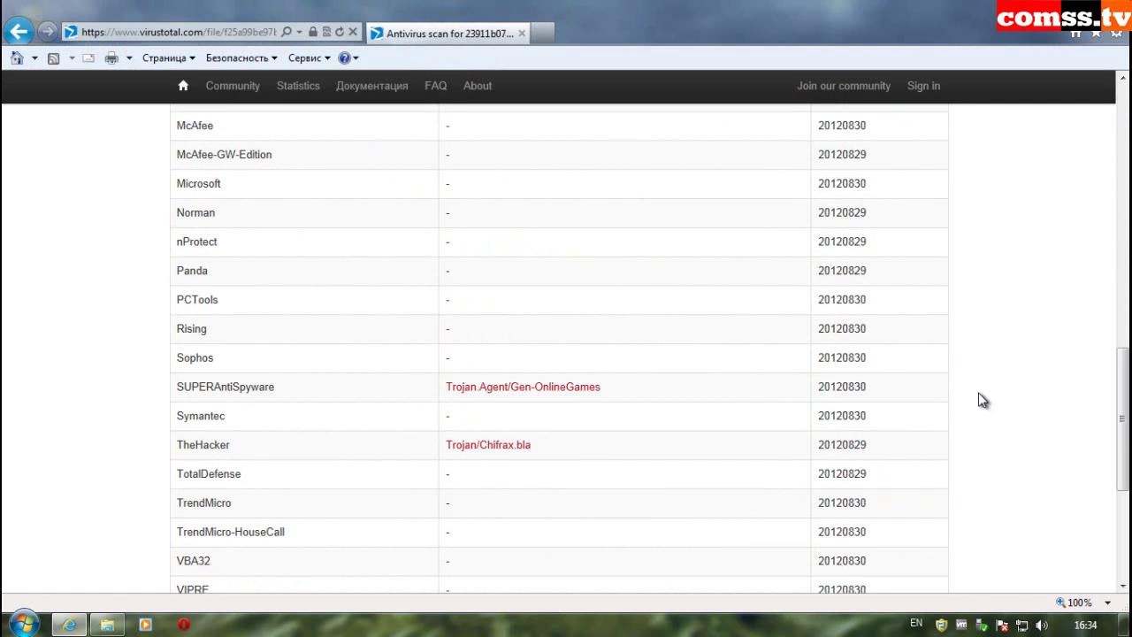
pyautogui.scroll(-2, 982, 400)
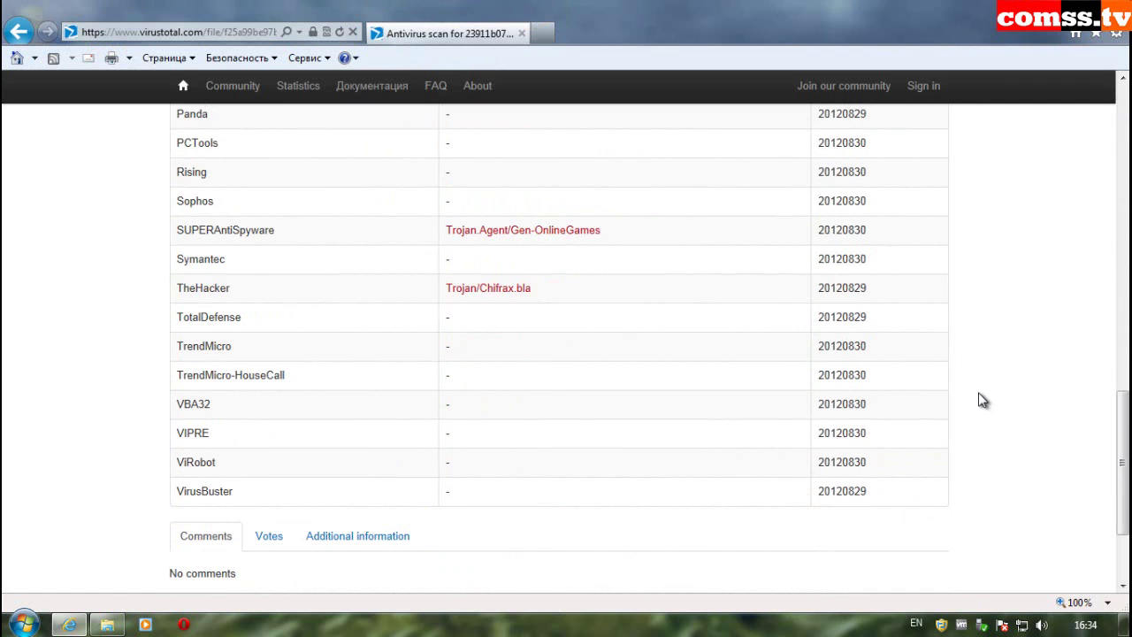
pyautogui.scroll(9, 981, 421)
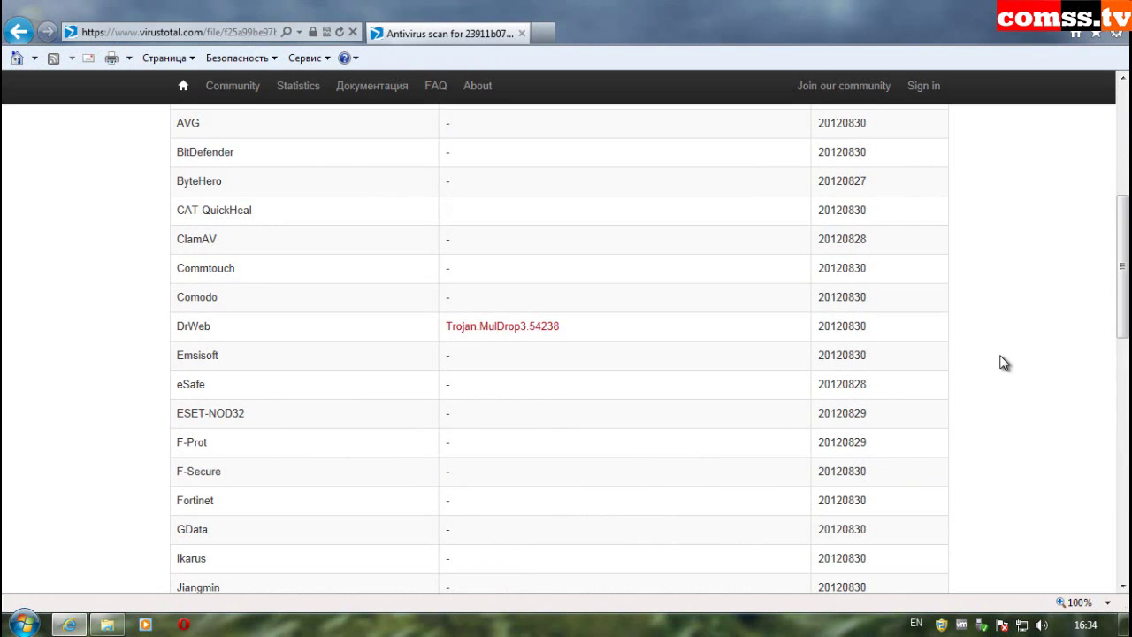
pyautogui.scroll(5, 1000, 362)
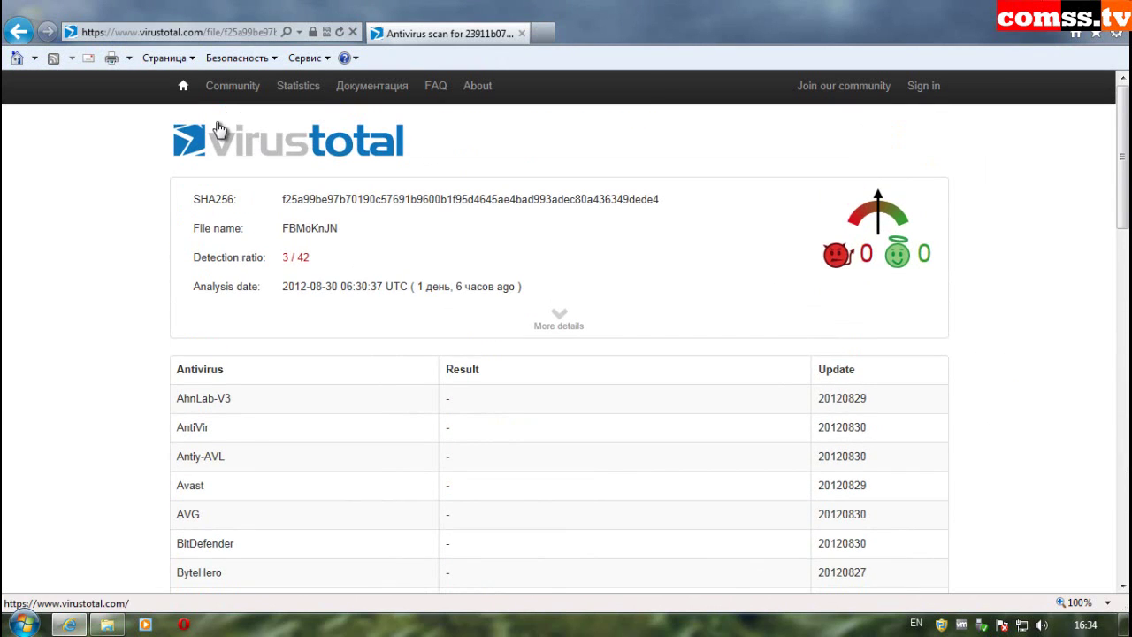
# Step: Return to the VirusTotal home page, scan Comss.ru_EXE_32 (434).exe and look through the antivirus results in its last analysis
pyautogui.click(183, 86)
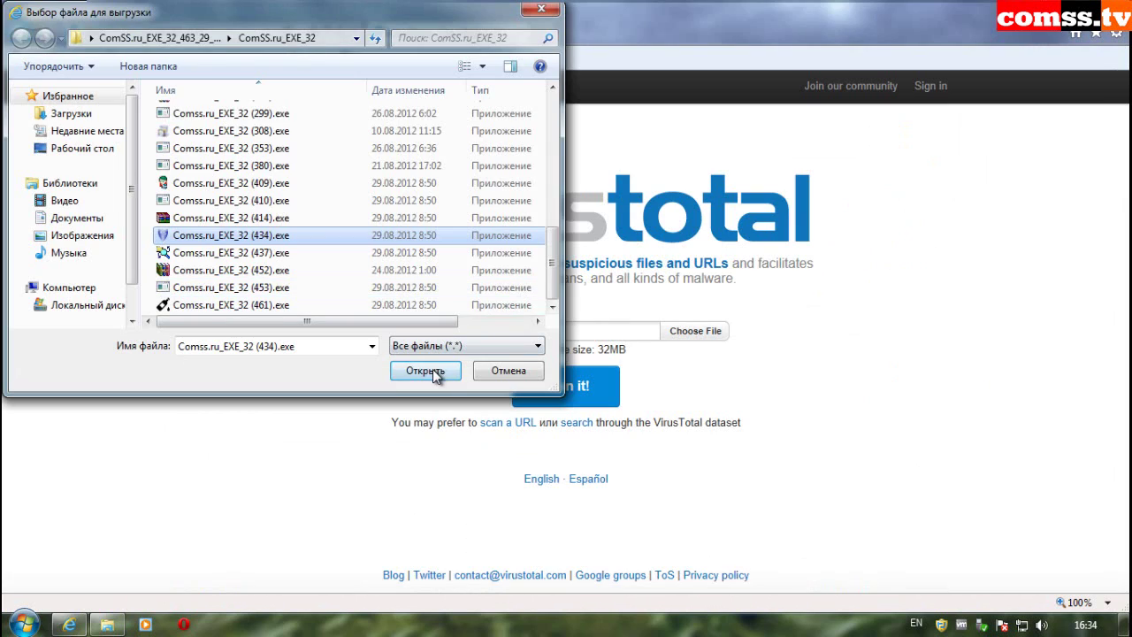
pyautogui.click(425, 370)
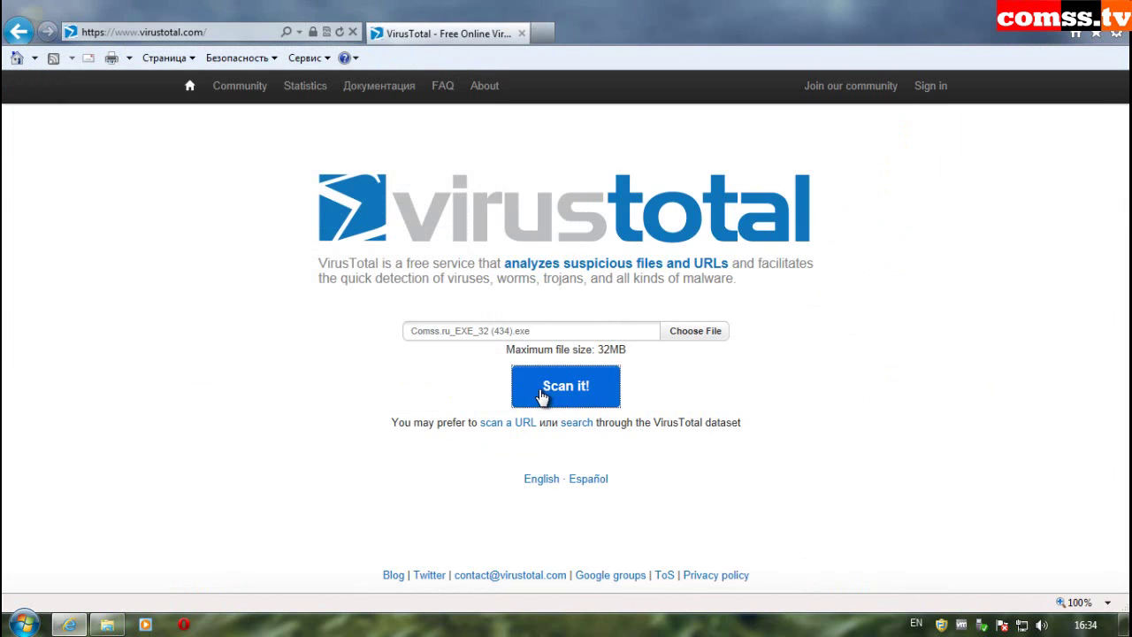
pyautogui.click(558, 387)
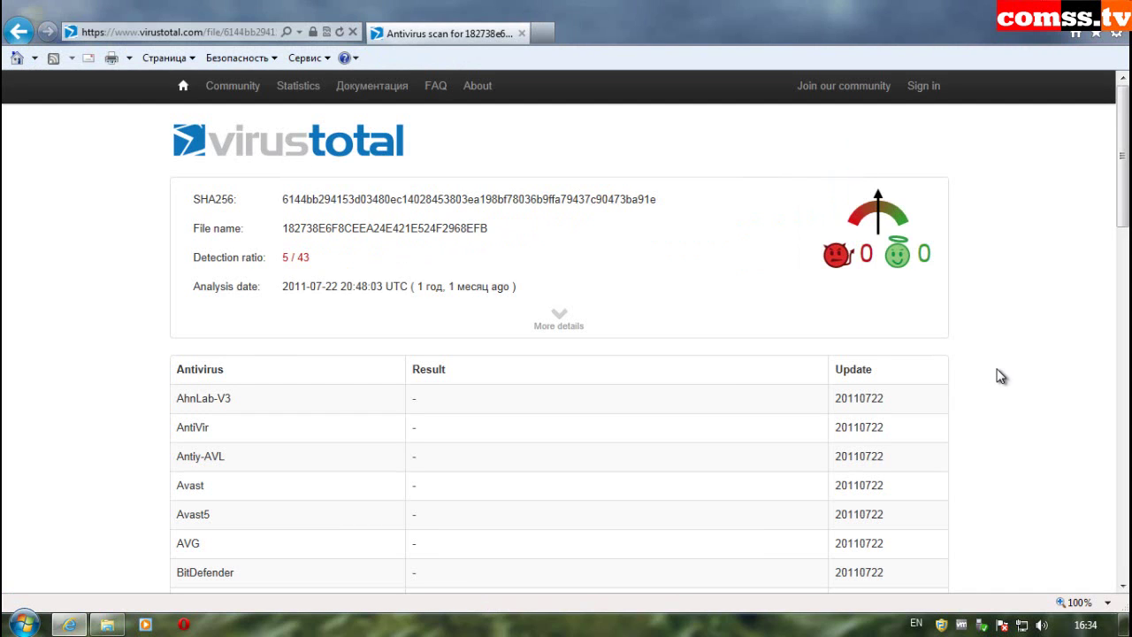
pyautogui.scroll(-3, 999, 376)
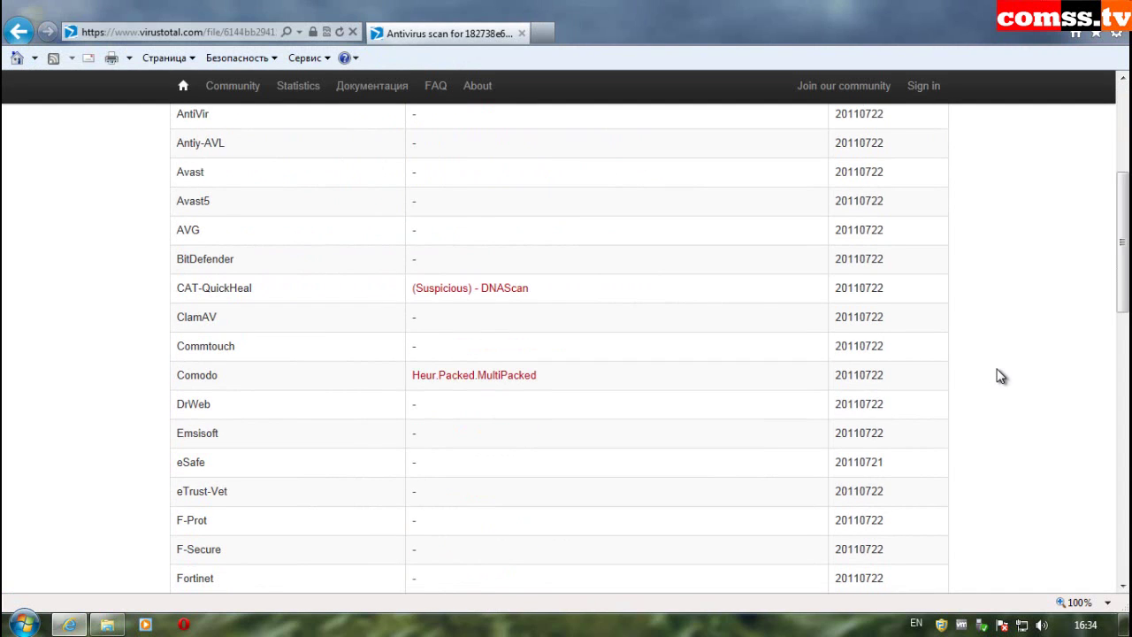
pyautogui.scroll(-4, 999, 376)
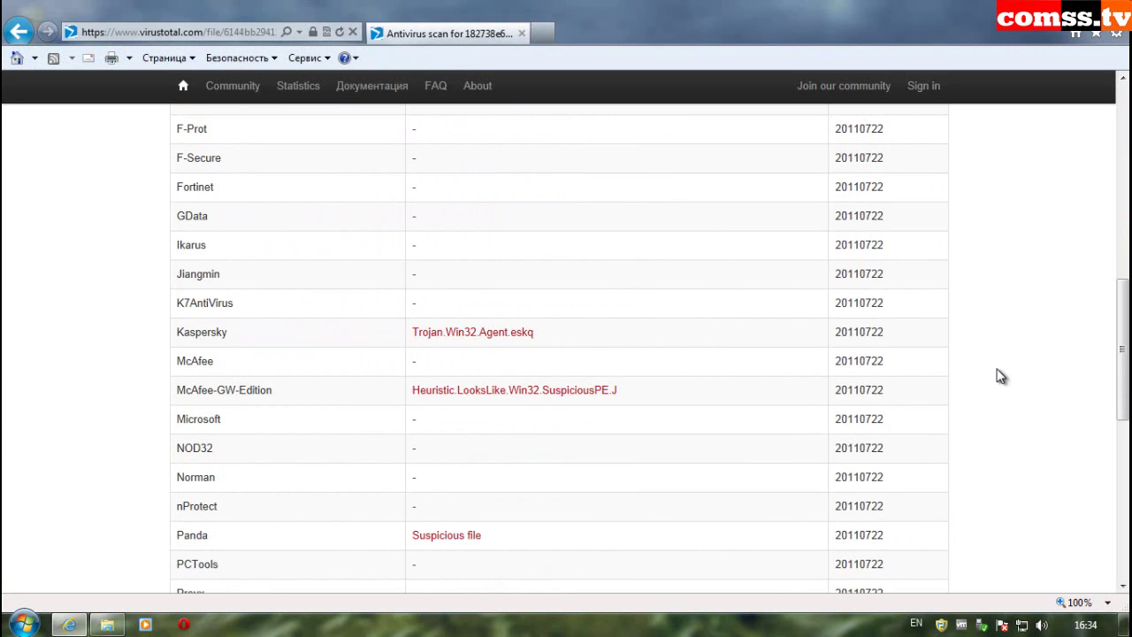
pyautogui.scroll(-1, 999, 376)
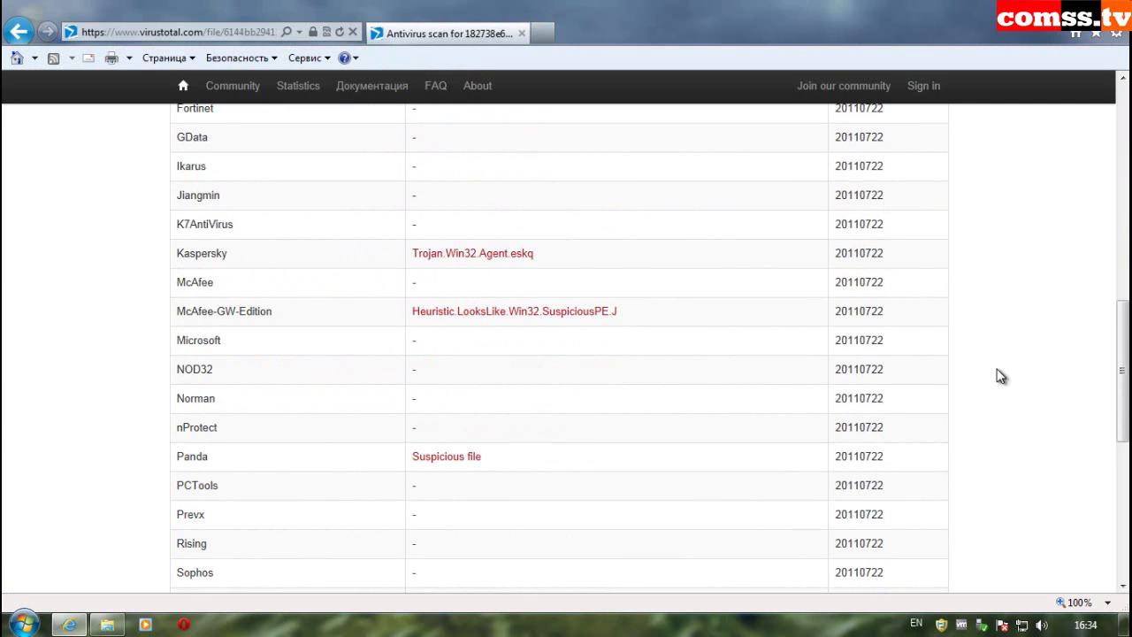
pyautogui.scroll(-1, 999, 376)
pyautogui.scroll(-3, 999, 376)
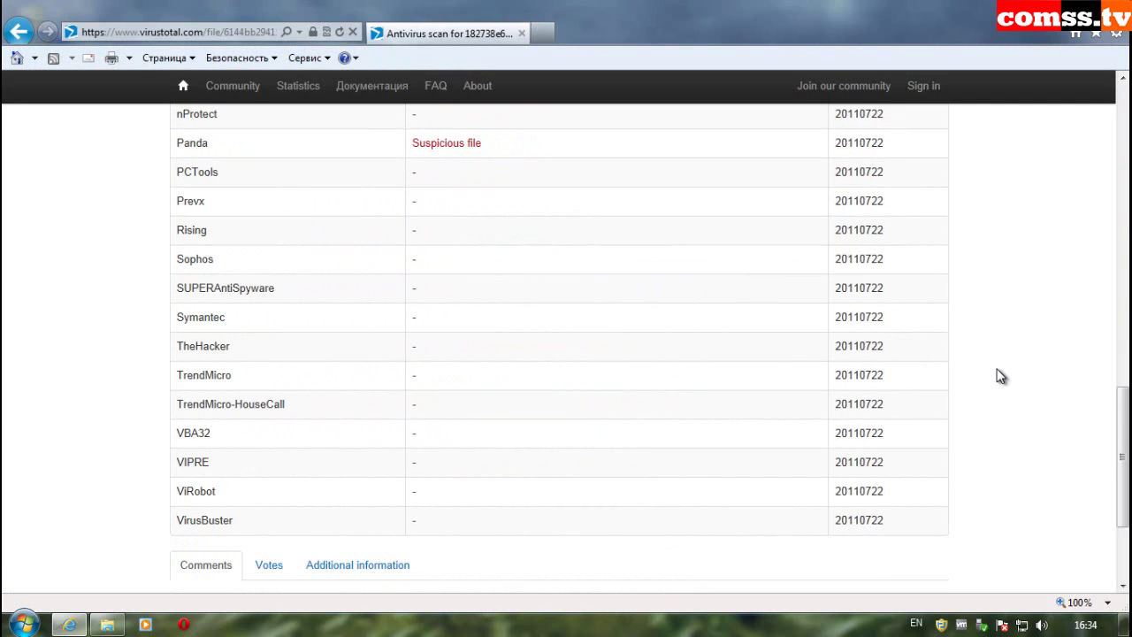
pyautogui.scroll(14, 999, 376)
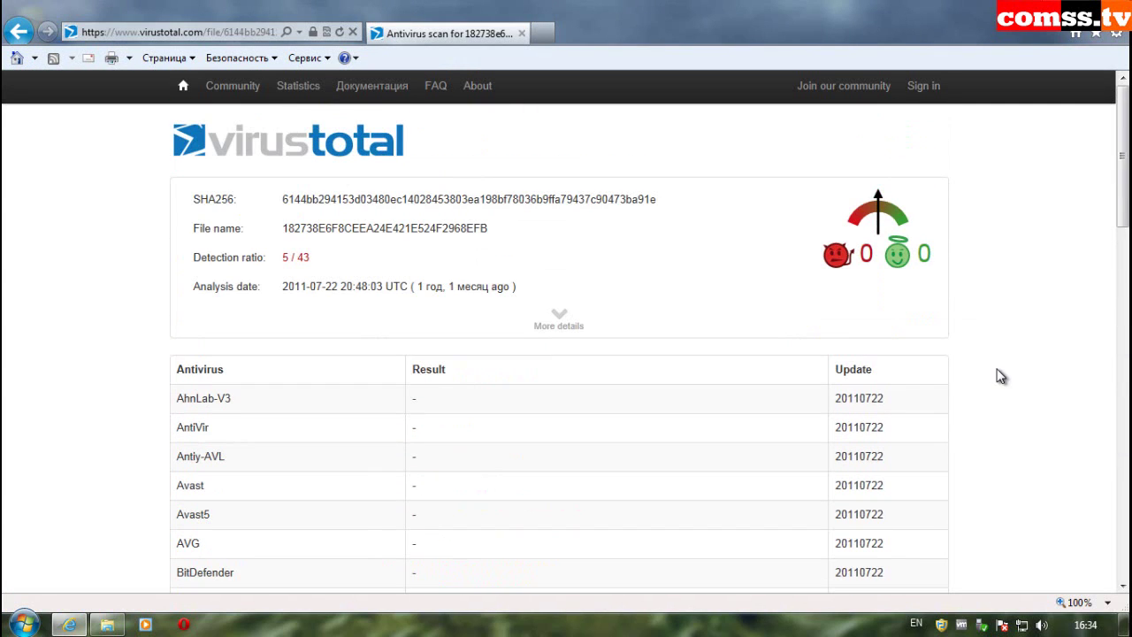
# Step: Start a new scan of Comss.ru_EXE_32 (437).exe, expand the file details and read the full table of antivirus results
pyautogui.click(183, 85)
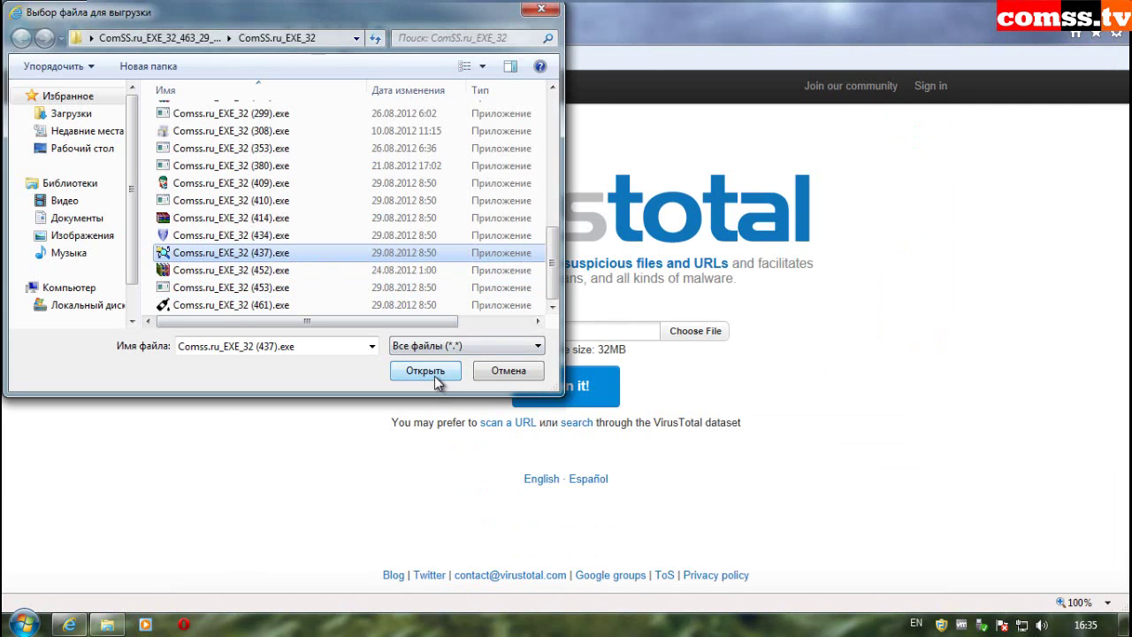
pyautogui.click(434, 376)
pyautogui.click(595, 388)
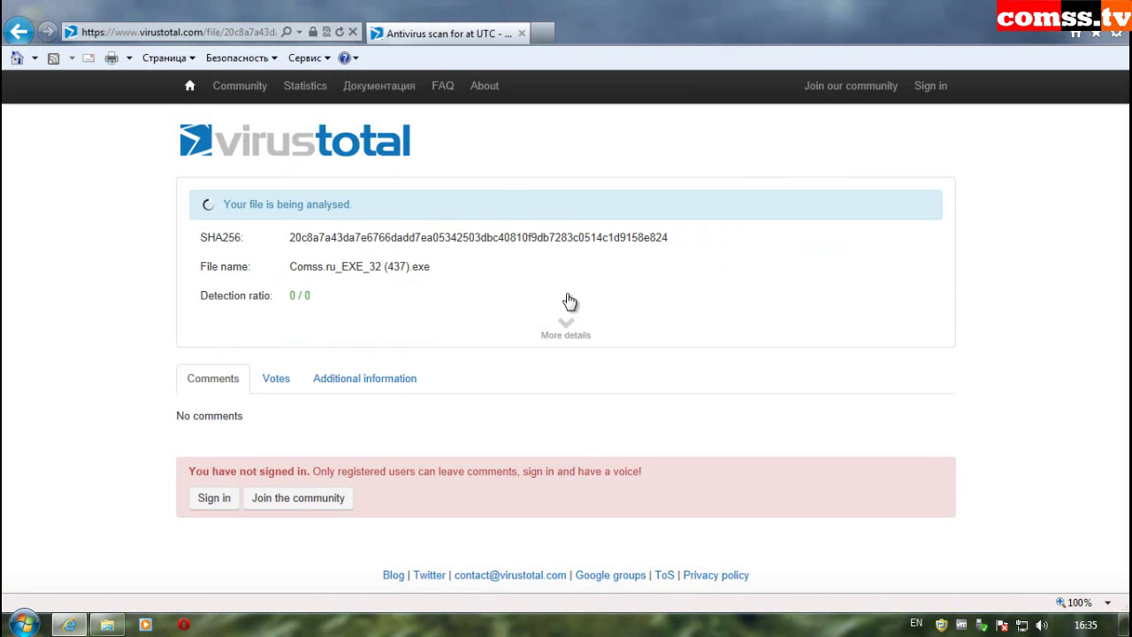
pyautogui.click(573, 338)
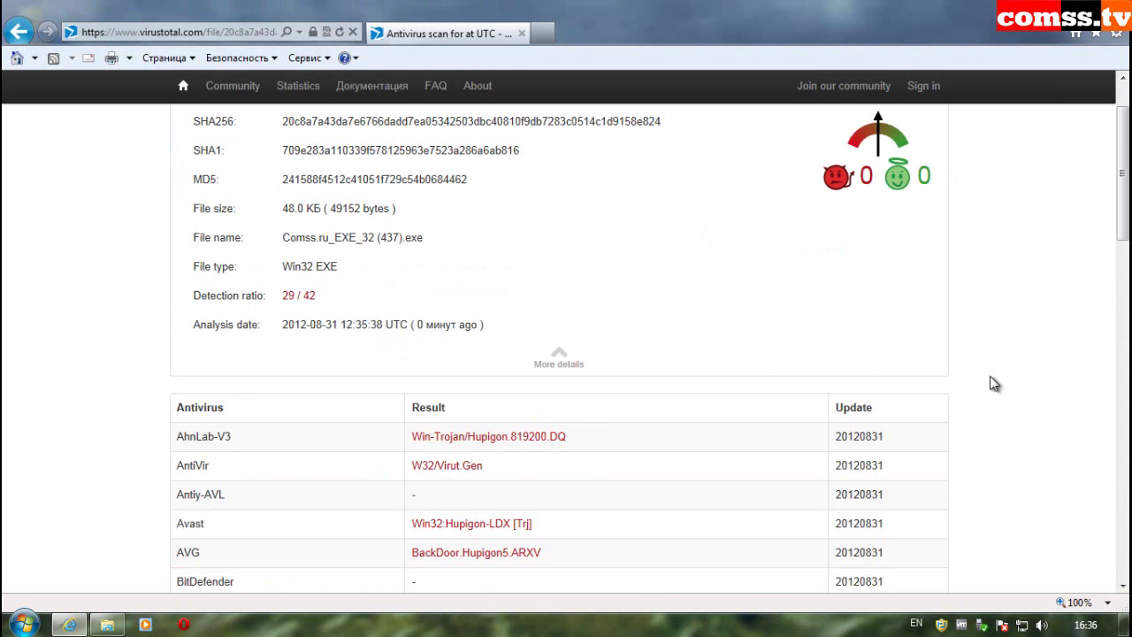
pyautogui.scroll(-2, 995, 382)
pyautogui.scroll(-7, 995, 382)
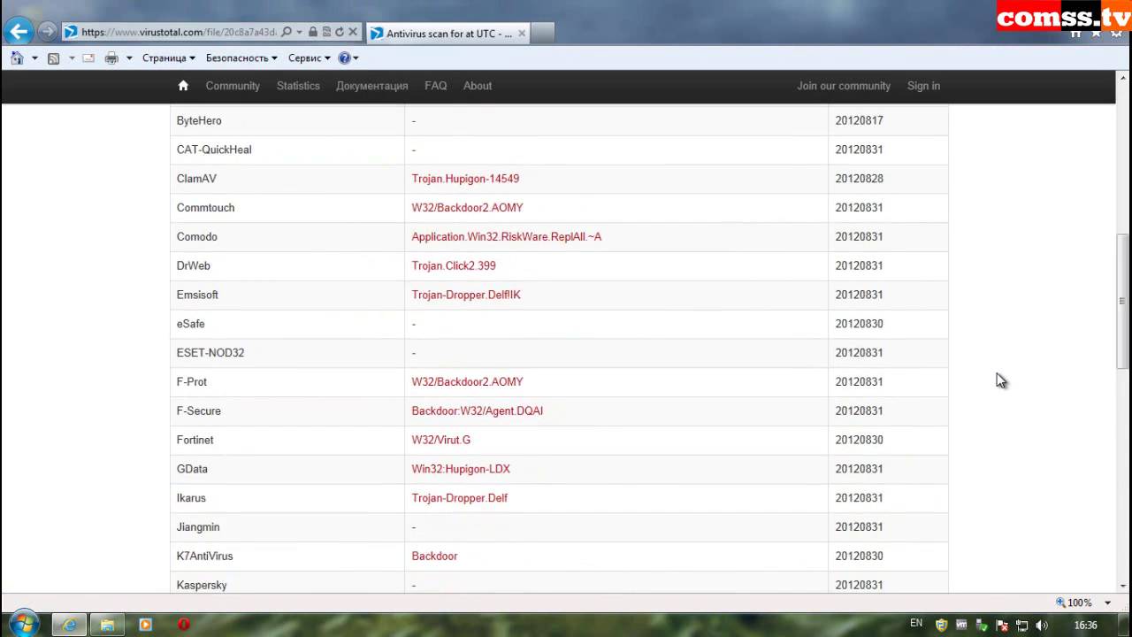
pyautogui.scroll(-2, 1020, 371)
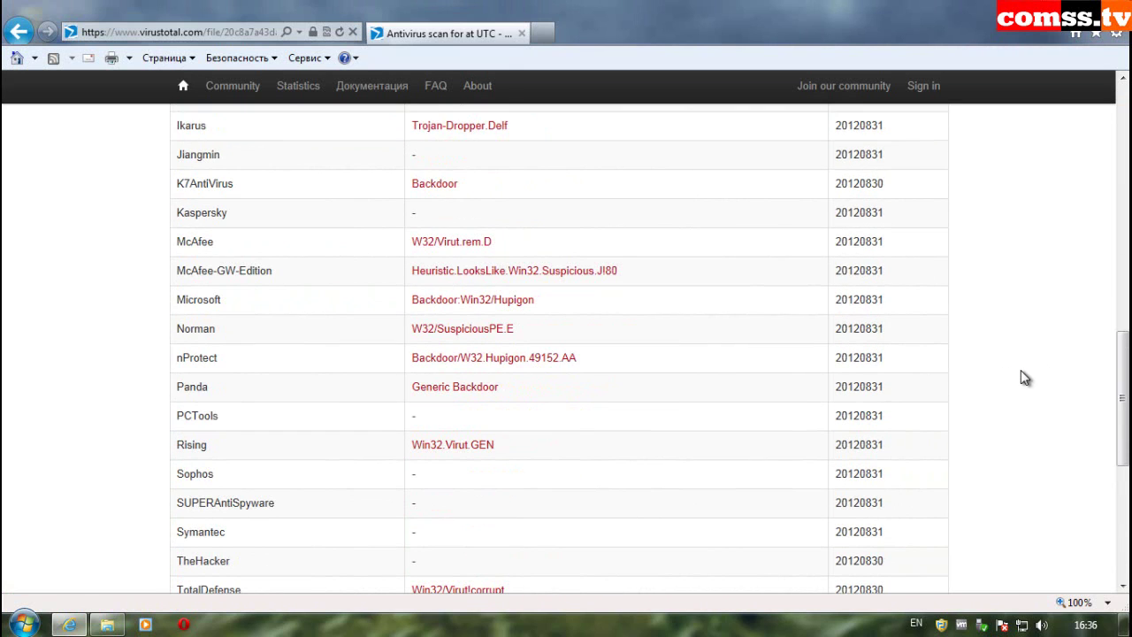
pyautogui.scroll(-3, 1020, 377)
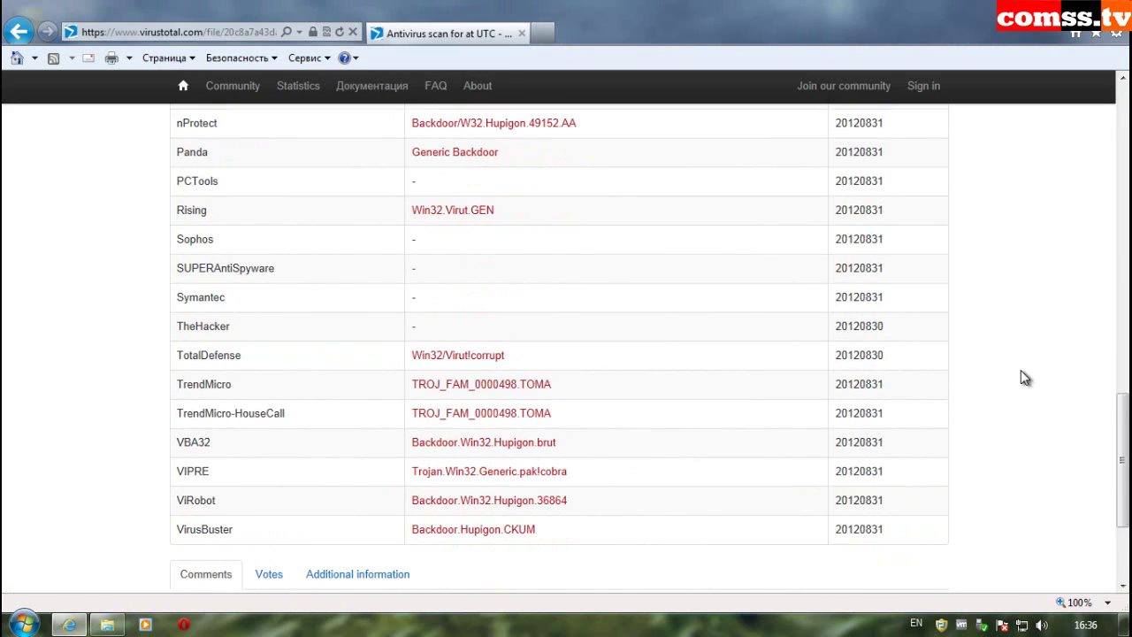
pyautogui.scroll(-1, 1020, 378)
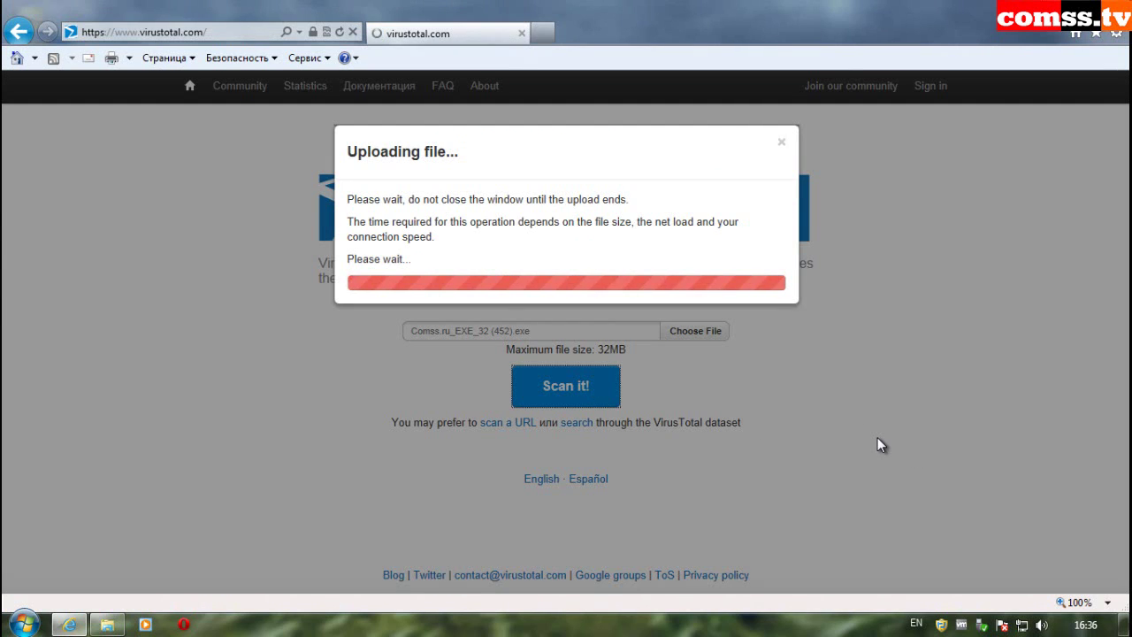
# Step: View the last analysis of Comss.ru_EXE_32 (452).exe and examine which antivirus engines detect it
pyautogui.click(723, 297)
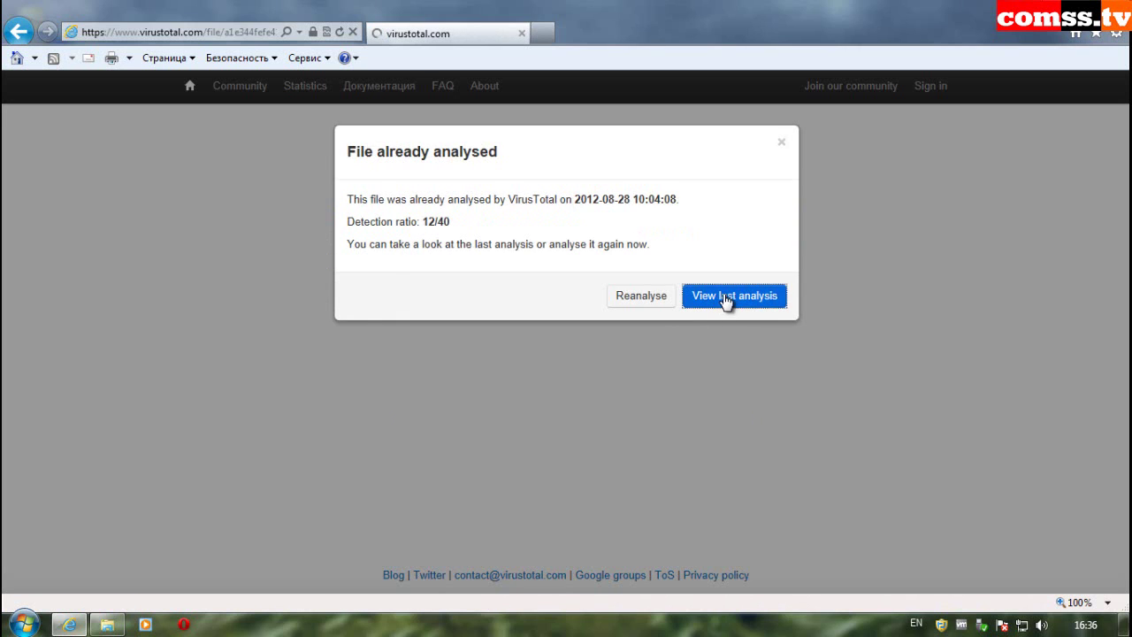
pyautogui.scroll(-5, 978, 372)
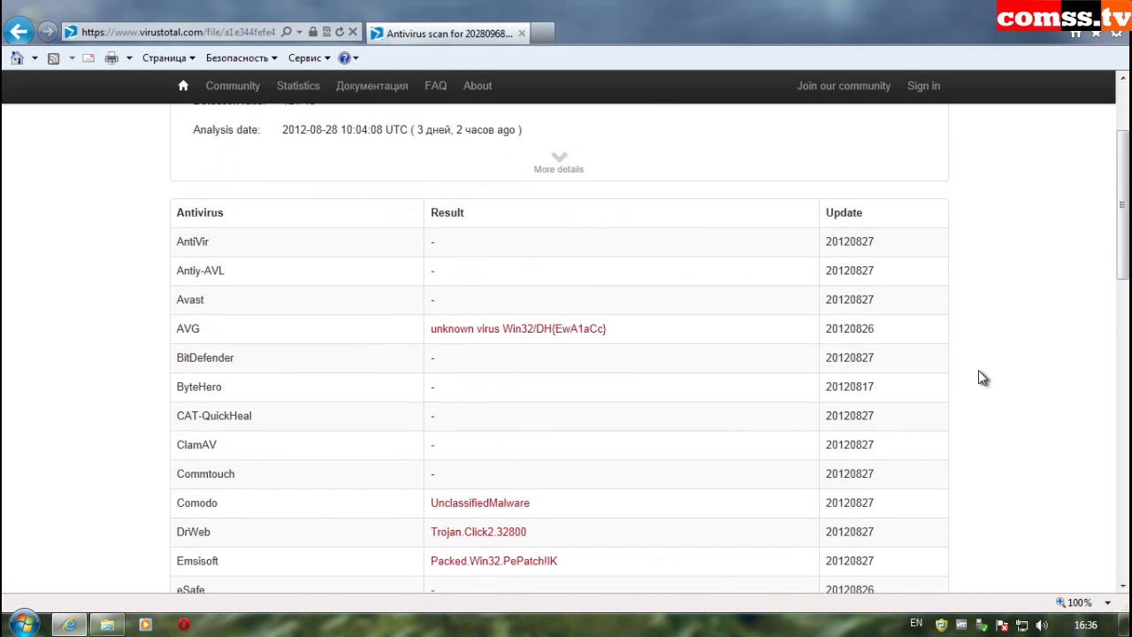
pyautogui.scroll(-1, 980, 395)
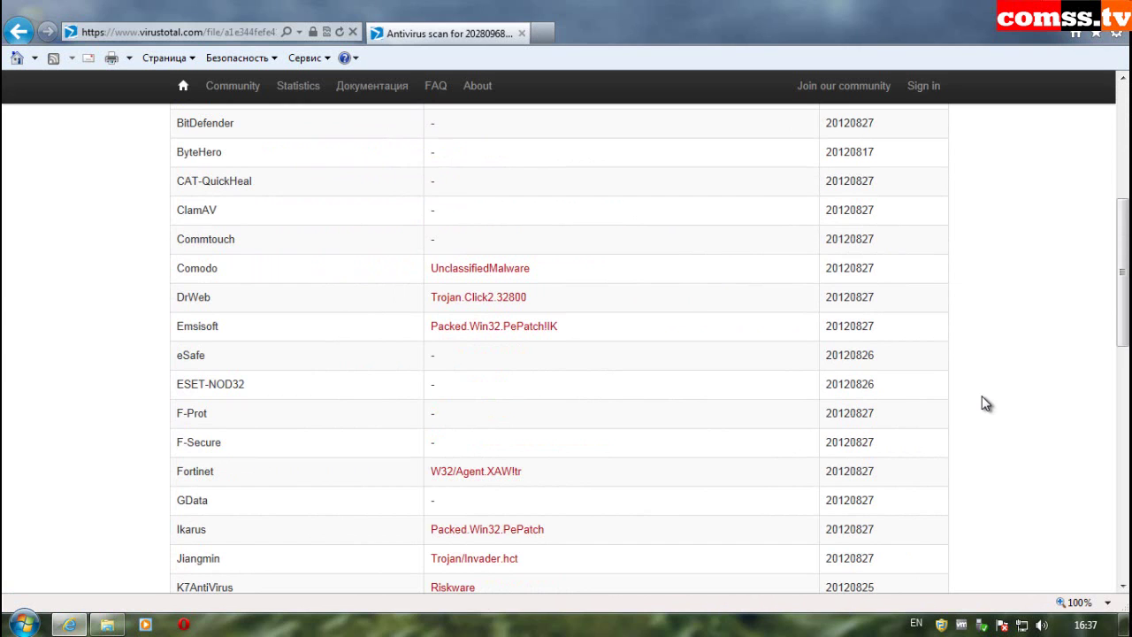
pyautogui.scroll(-2, 986, 403)
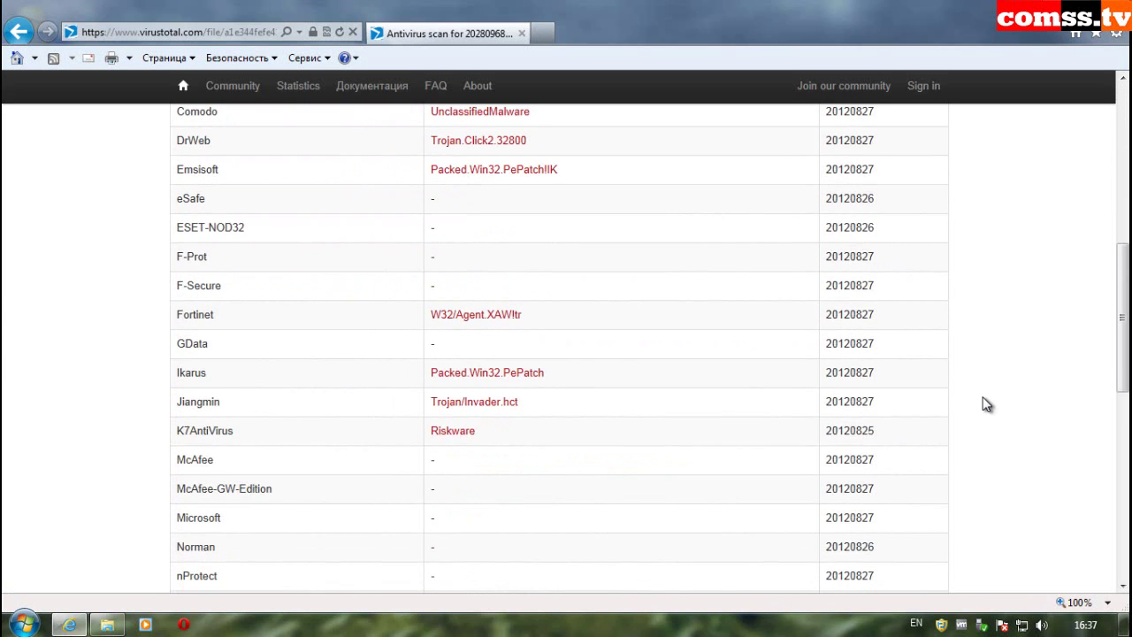
pyautogui.scroll(-1, 986, 405)
pyautogui.scroll(-3, 987, 405)
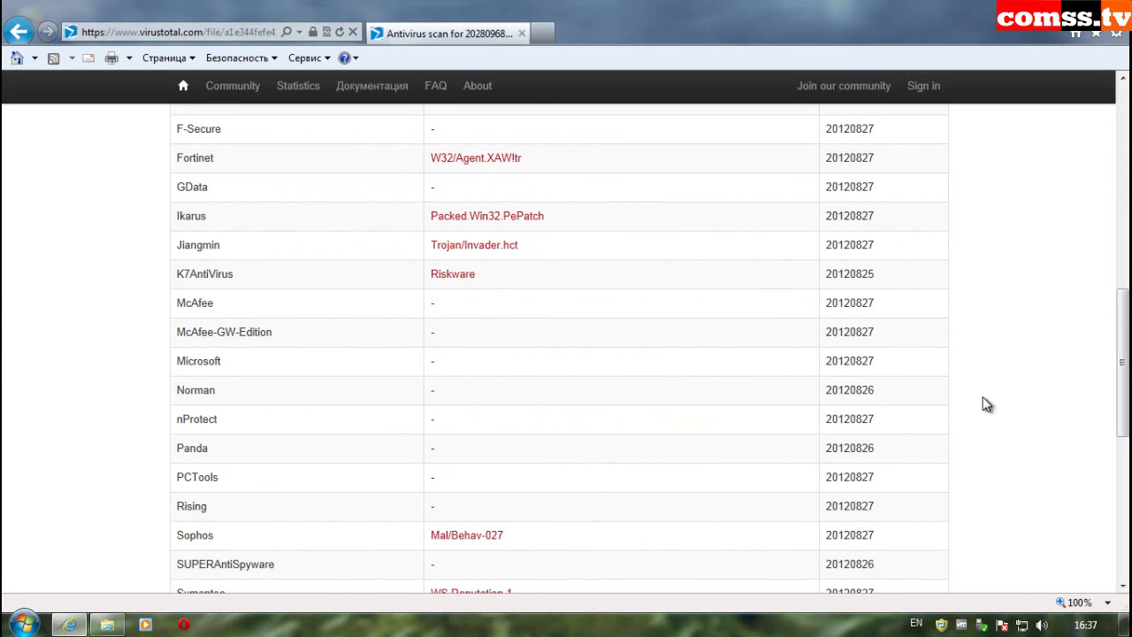
pyautogui.scroll(-2, 987, 405)
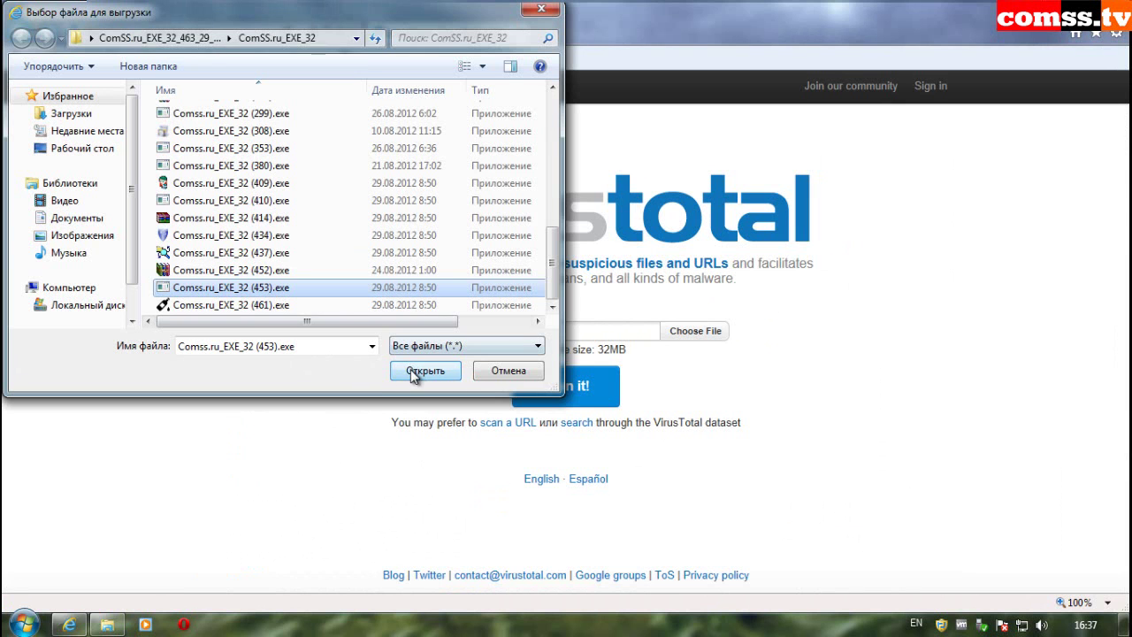
# Step: Upload Comss.ru_EXE_32 (453).exe for scanning, show its additional file details and check the engines' results once analysed
pyautogui.click(423, 368)
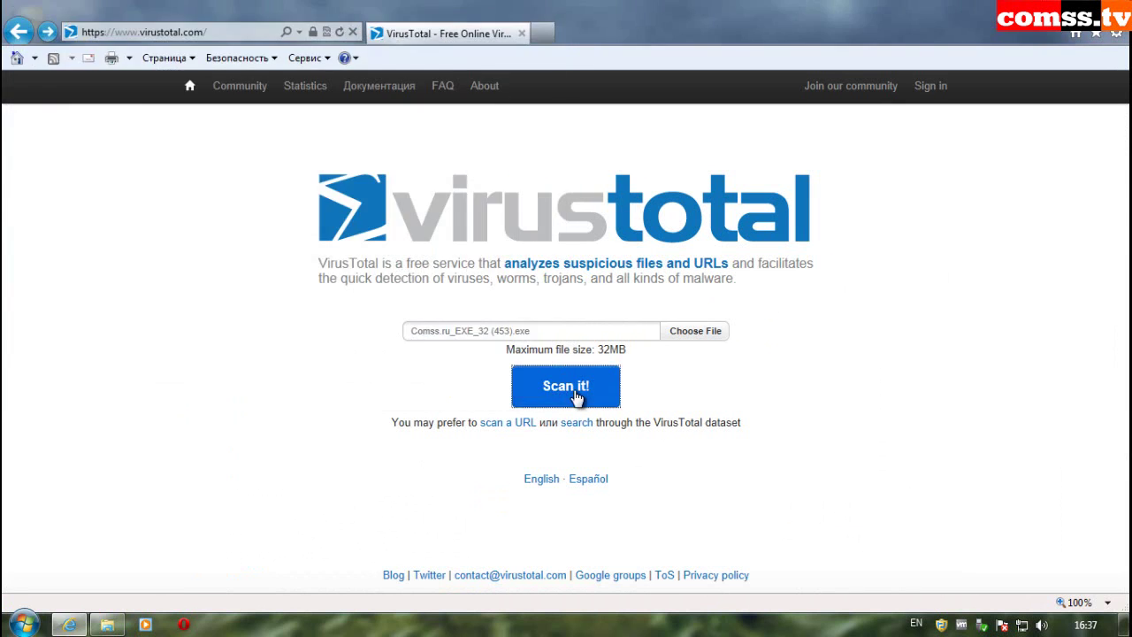
pyautogui.click(576, 397)
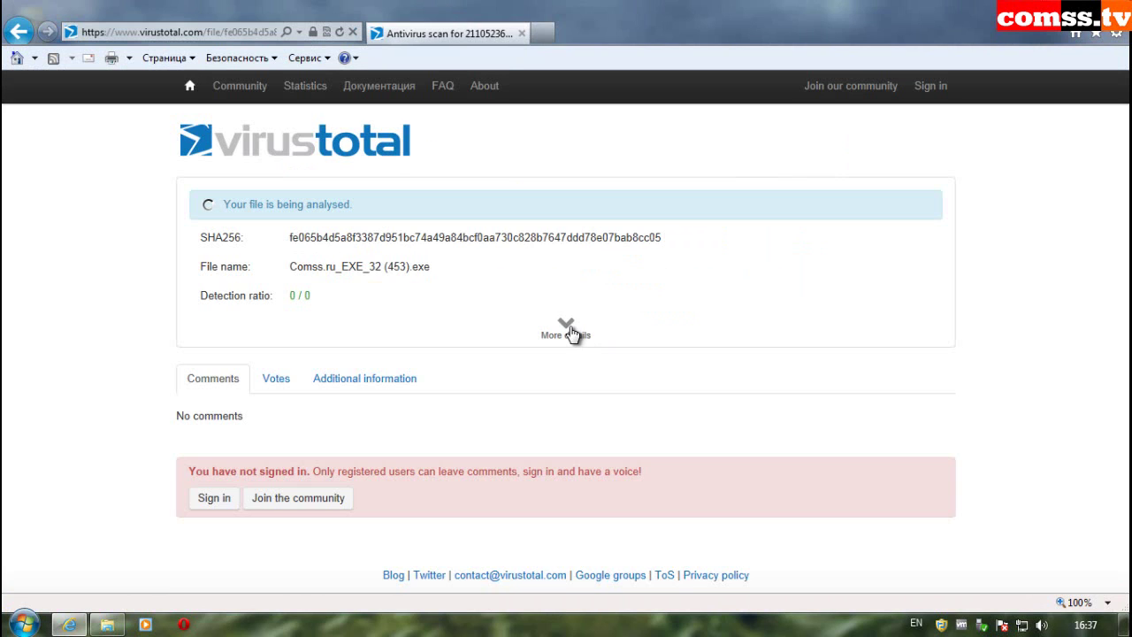
pyautogui.click(571, 329)
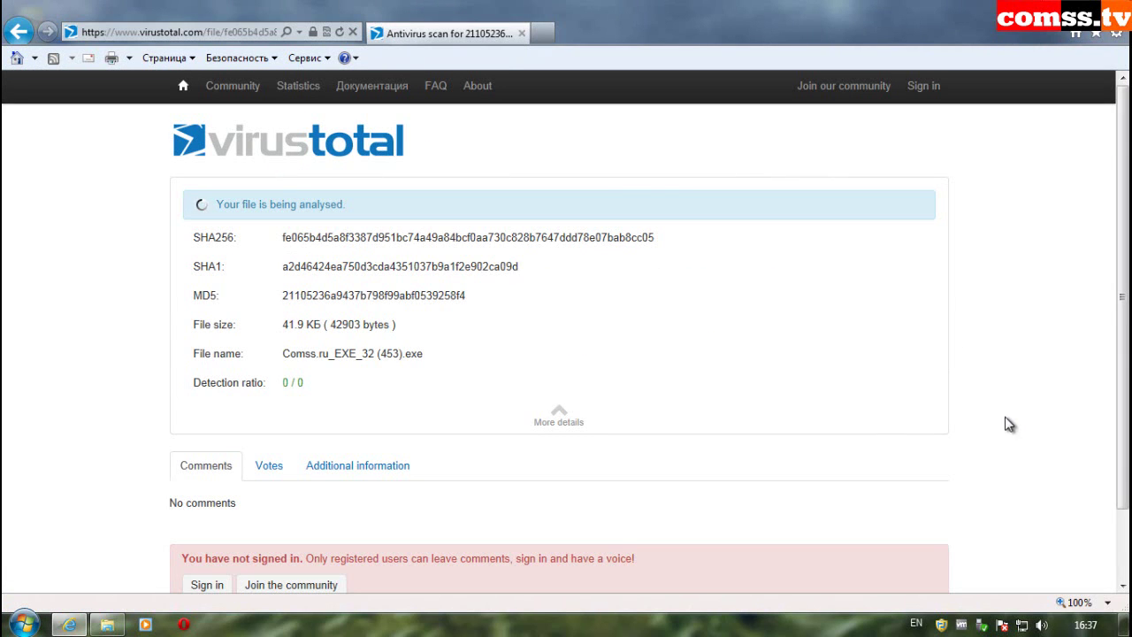
pyautogui.scroll(-1, 1007, 422)
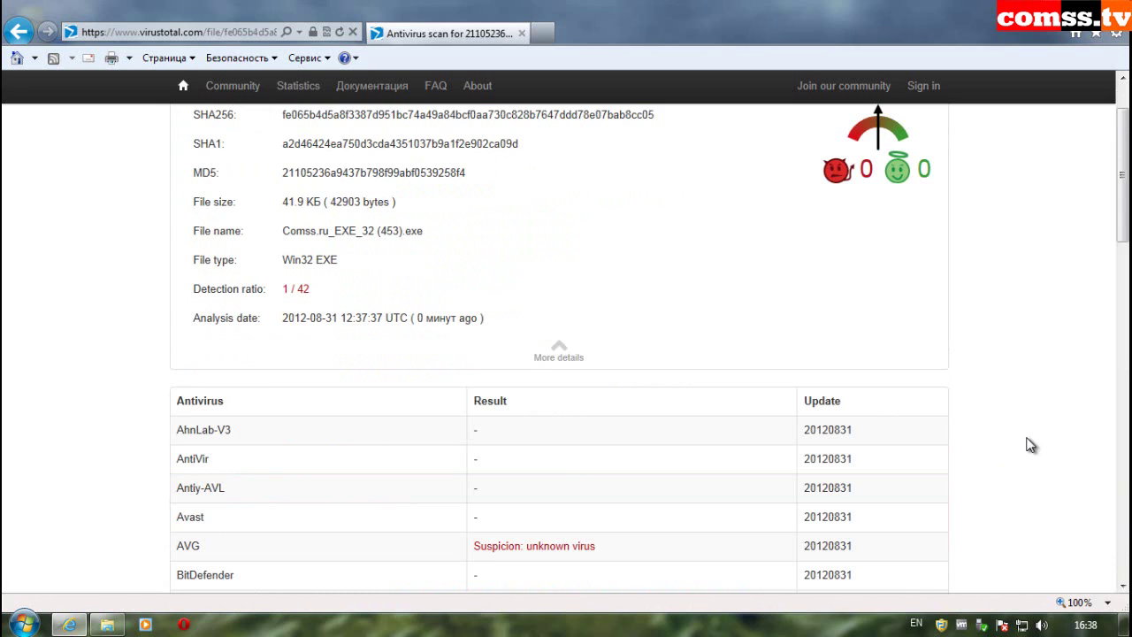
pyautogui.scroll(-3, 1030, 445)
pyautogui.scroll(-8, 1029, 442)
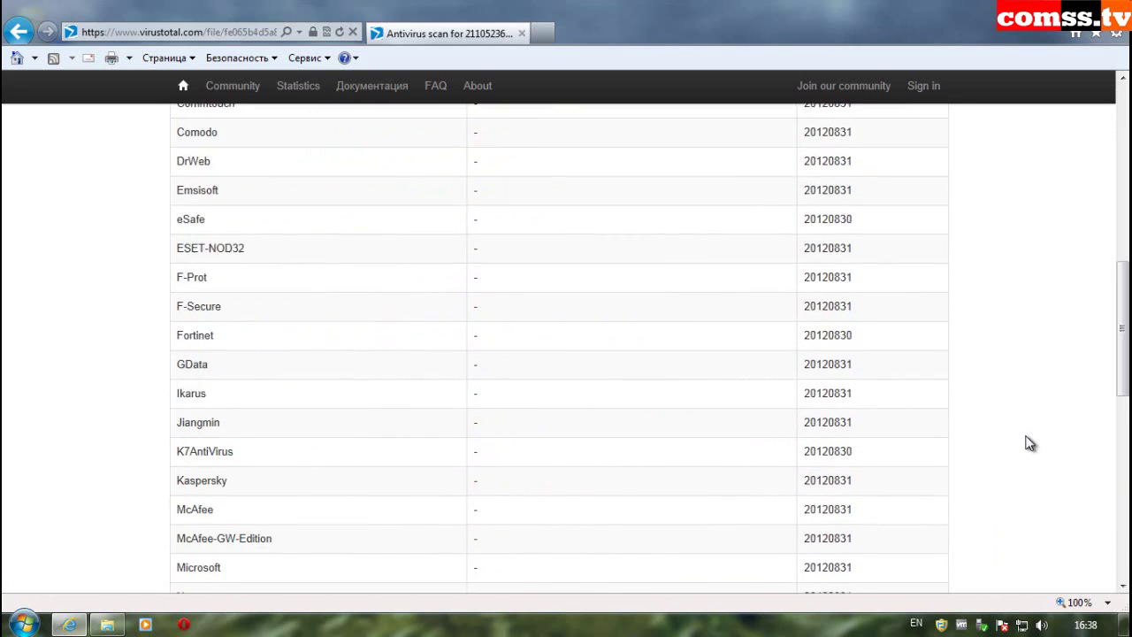
pyautogui.scroll(6, 1015, 458)
pyautogui.scroll(5, 1017, 454)
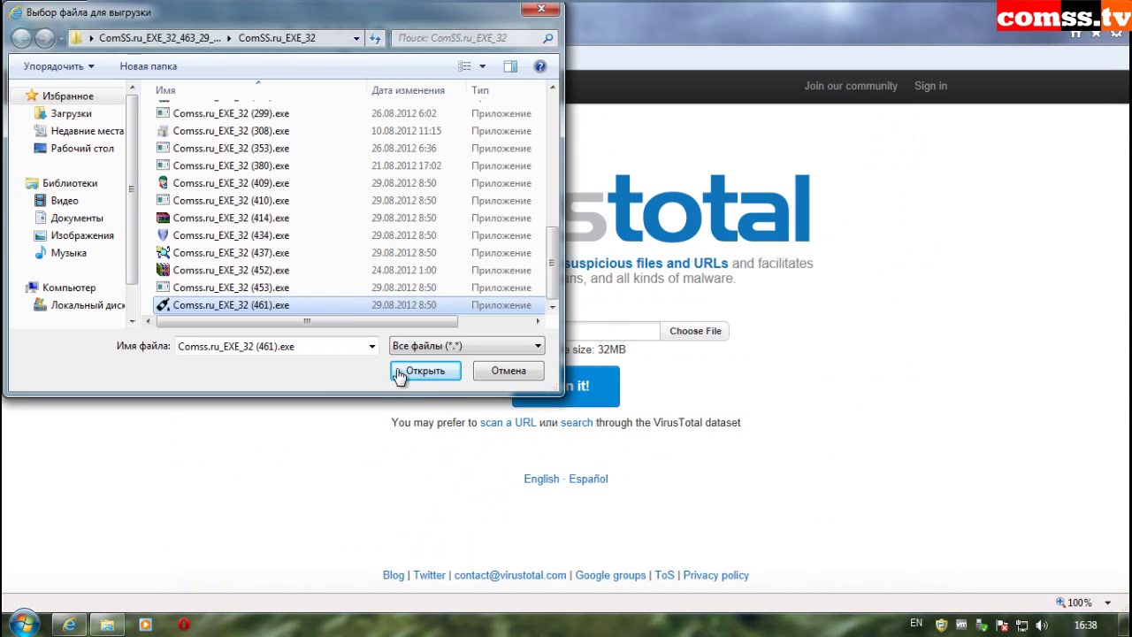
# Step: Upload Comss.ru_EXE_32 (461).exe for scanning and show its additional file details
pyautogui.click(426, 372)
pyautogui.click(576, 385)
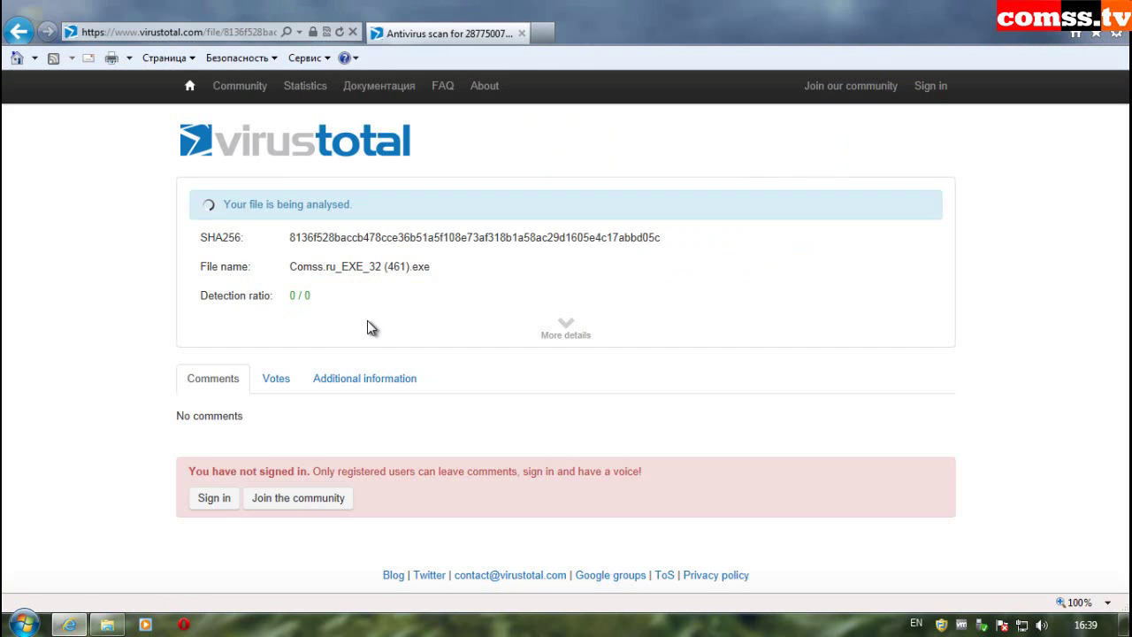
pyautogui.click(568, 329)
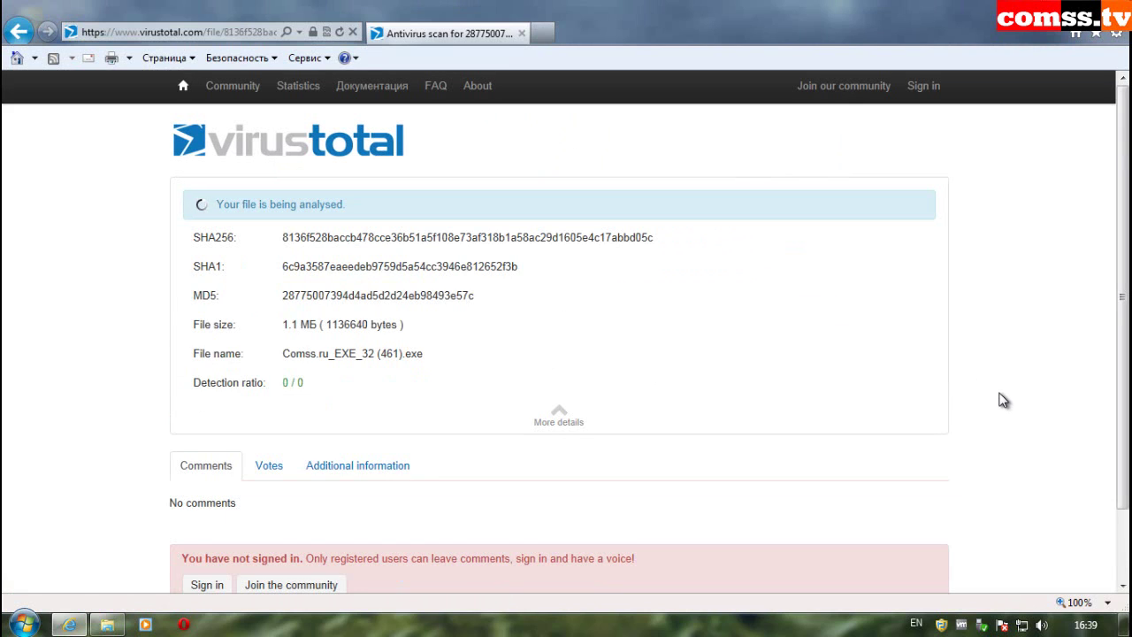
# Step: Read the full antivirus results table for Comss.ru_EXE_32 (461).exe to see which engines detect it
pyautogui.scroll(-2, 1005, 401)
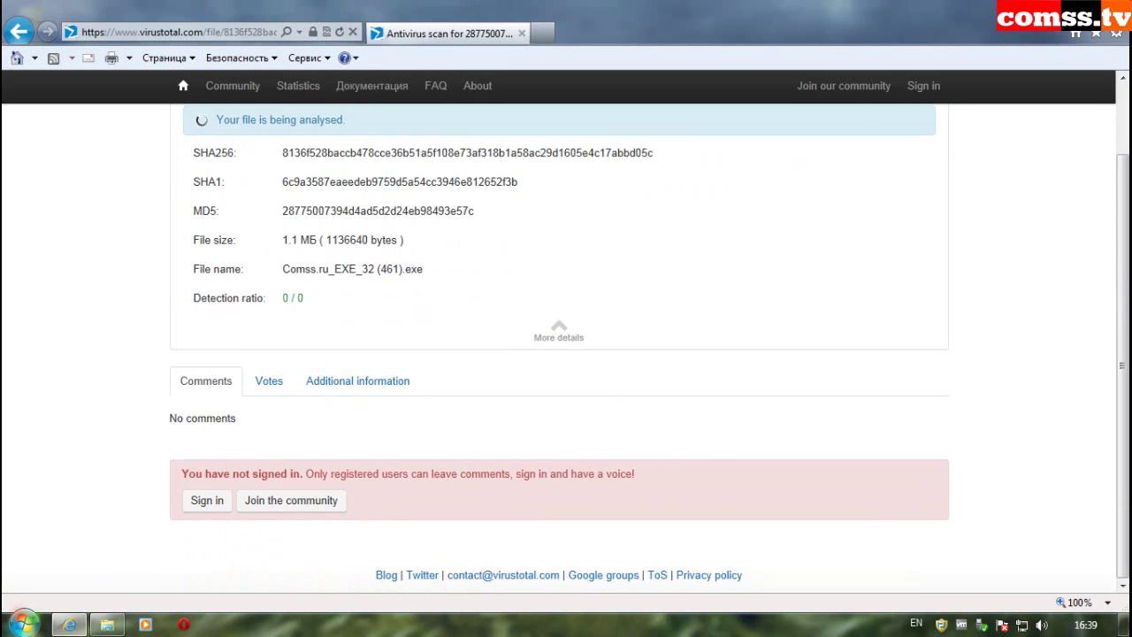
pyautogui.scroll(-5, 1019, 440)
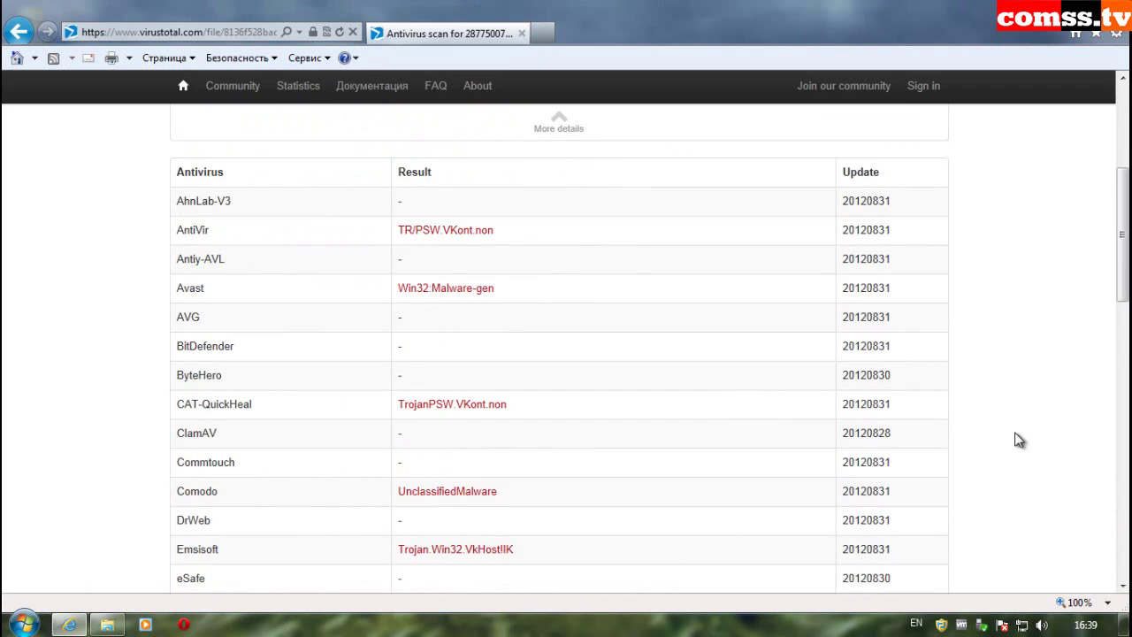
pyautogui.scroll(-2, 1022, 441)
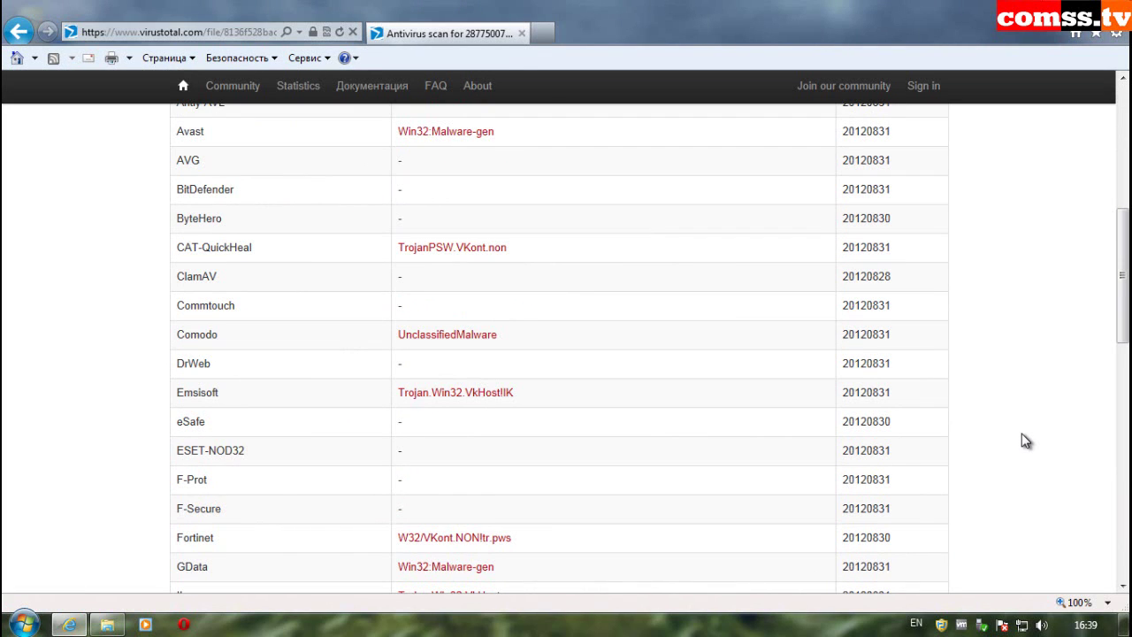
pyautogui.scroll(-4, 1025, 440)
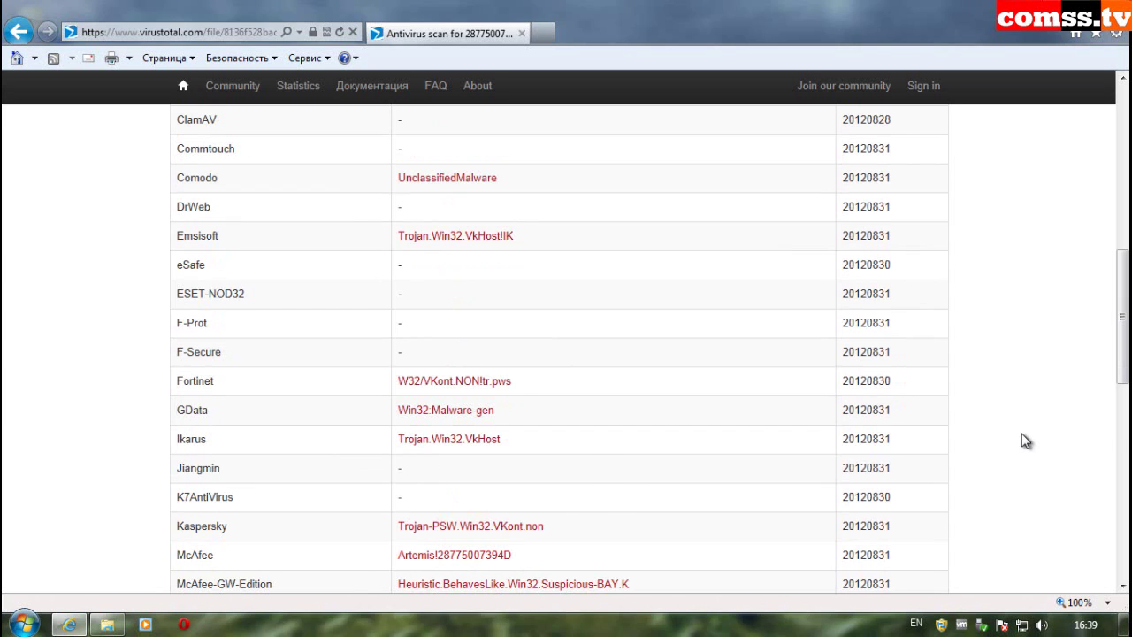
pyautogui.scroll(-6, 1025, 440)
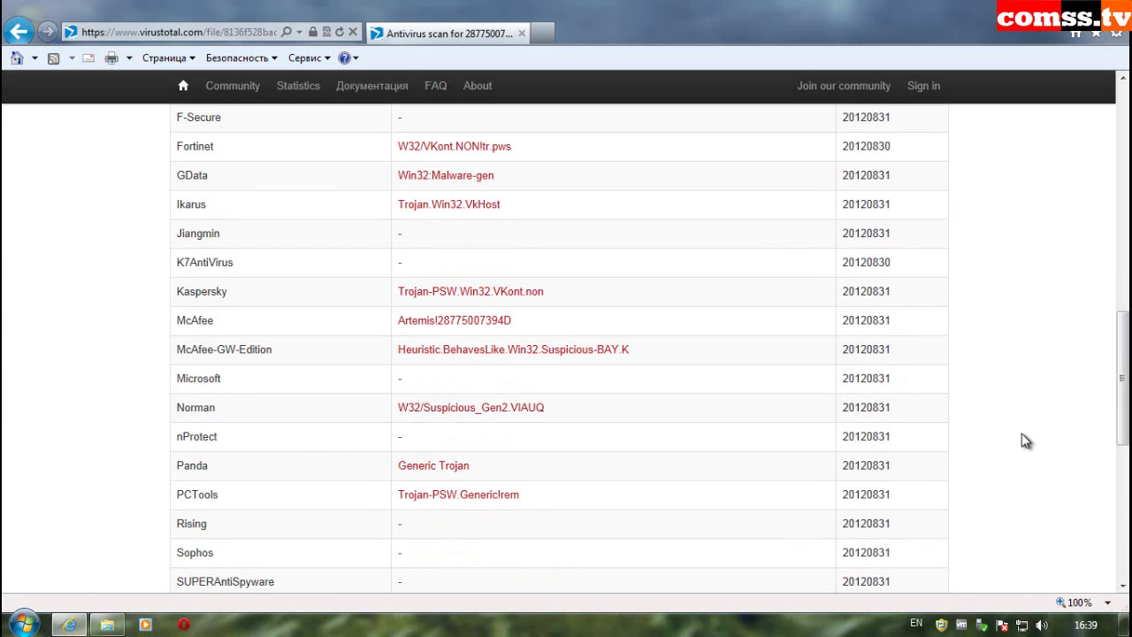
pyautogui.scroll(-4, 1024, 440)
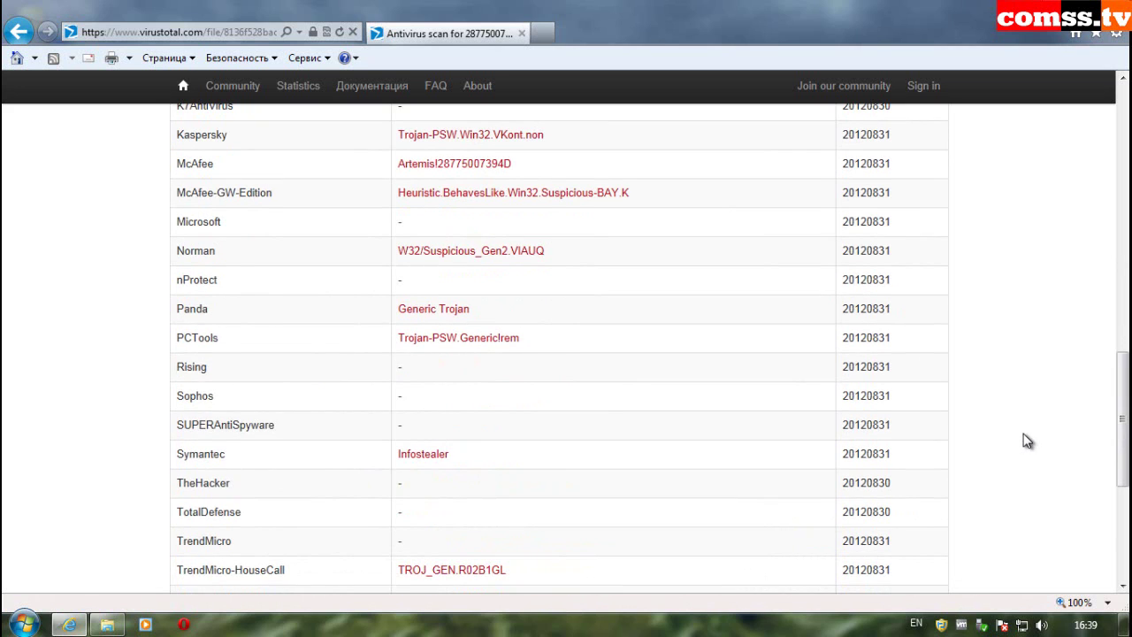
pyautogui.scroll(-4, 1026, 440)
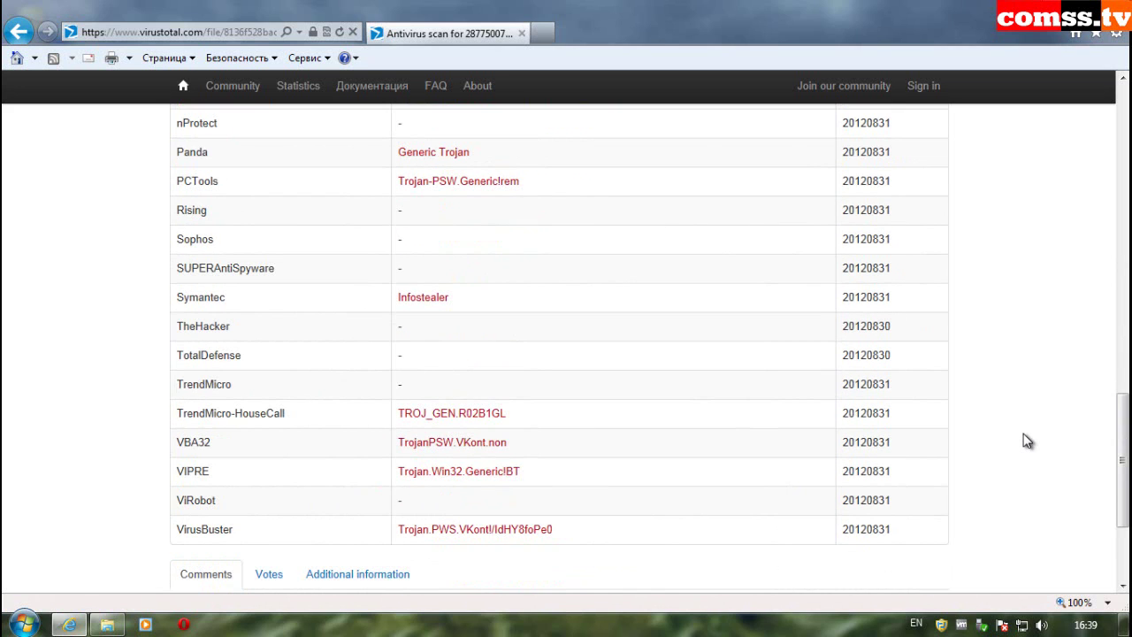
pyautogui.scroll(-2, 1025, 440)
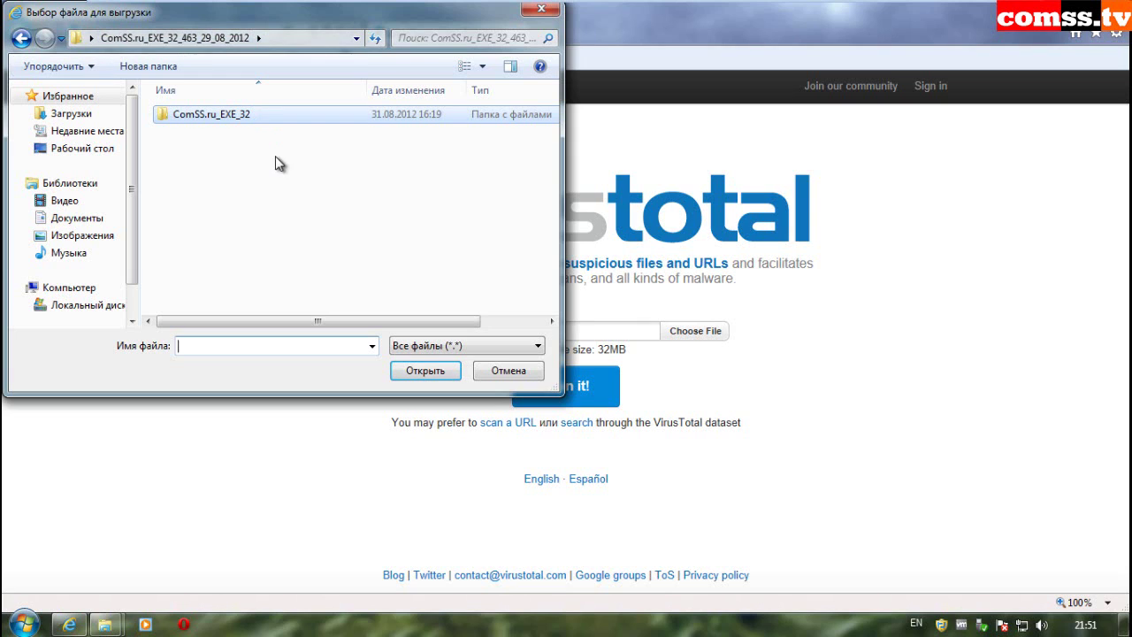
# Step: Switch the file selection to the nested ComSS.ru_1190_19_08_2012 folder and submit its first sample, ComSS (20), for scanning
pyautogui.click(357, 38)
pyautogui.click(169, 199)
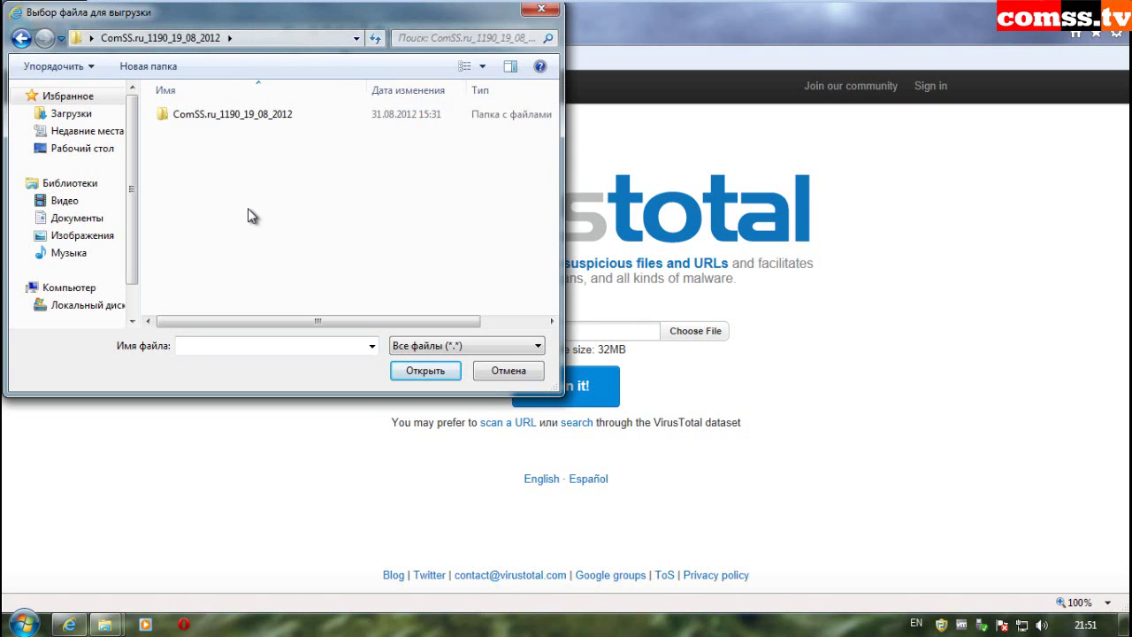
pyautogui.doubleClick(278, 115)
pyautogui.scroll(-1, 550, 196)
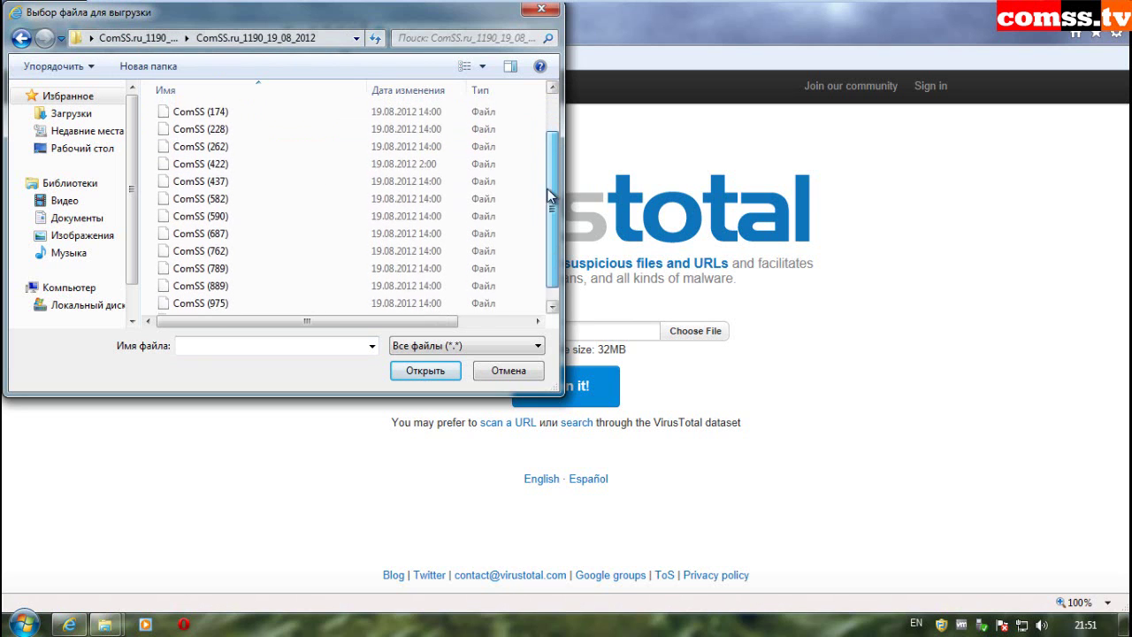
pyautogui.moveTo(548, 196); pyautogui.dragTo(549, 209)
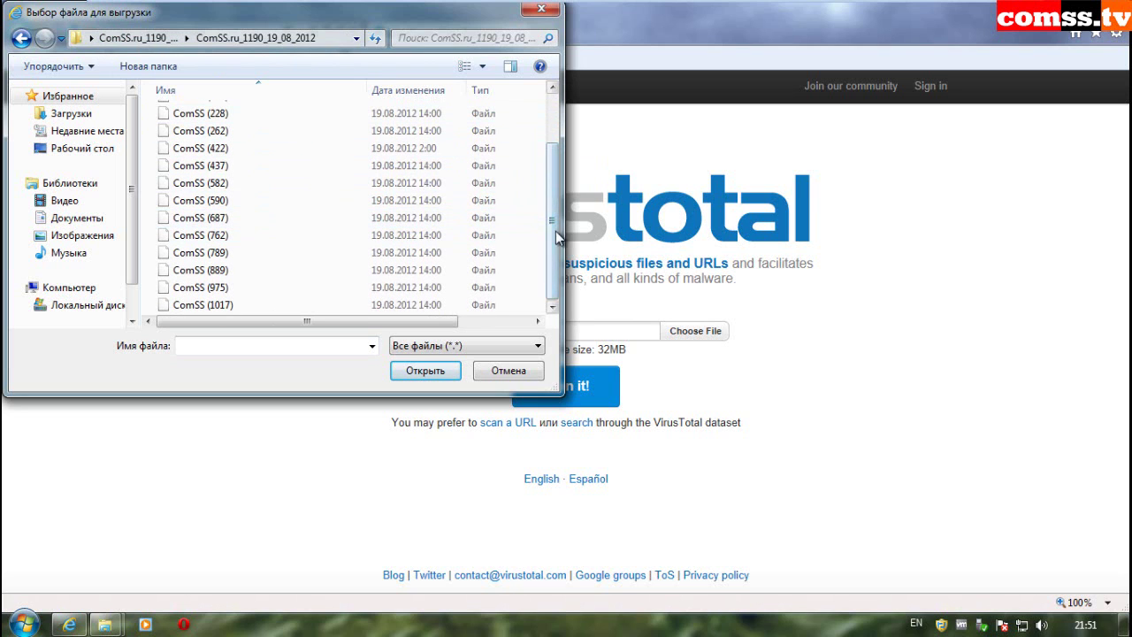
pyautogui.scroll(2, 538, 209)
pyautogui.click(232, 114)
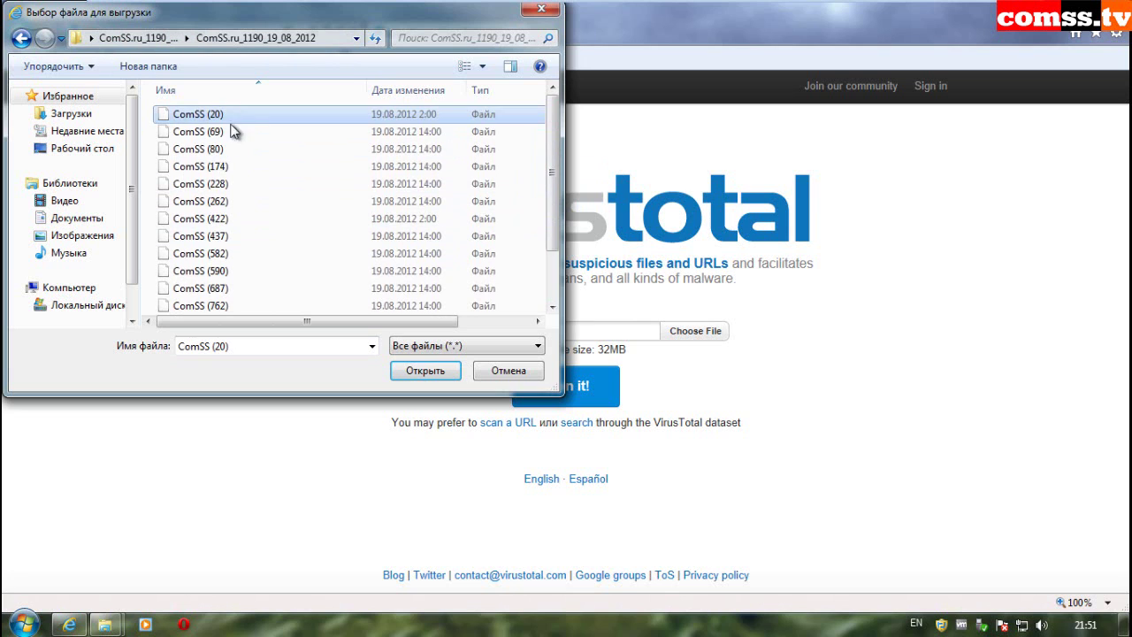
pyautogui.click(422, 375)
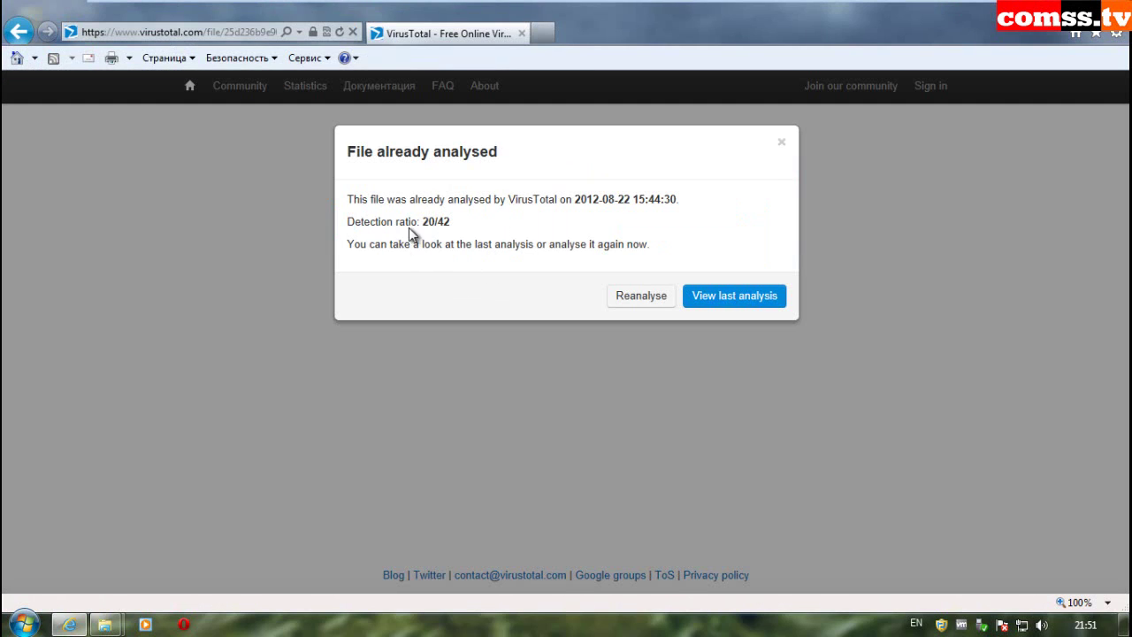
# Step: View the last analysis of ComSS (20) and examine which antivirus engines detect it
pyautogui.click(713, 305)
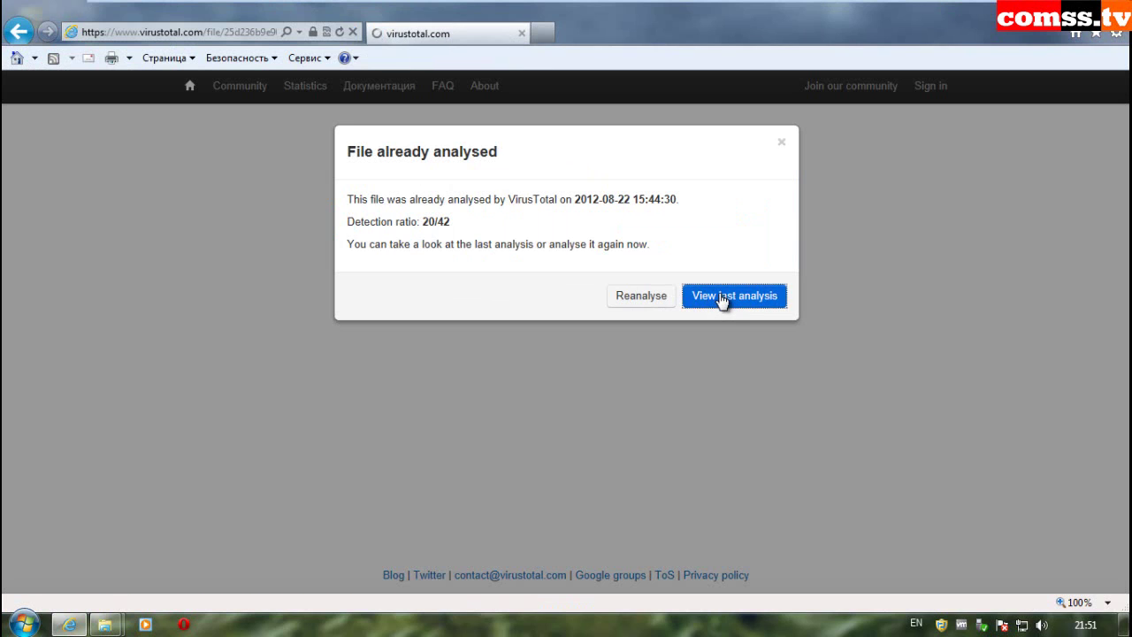
pyautogui.scroll(-3, 763, 412)
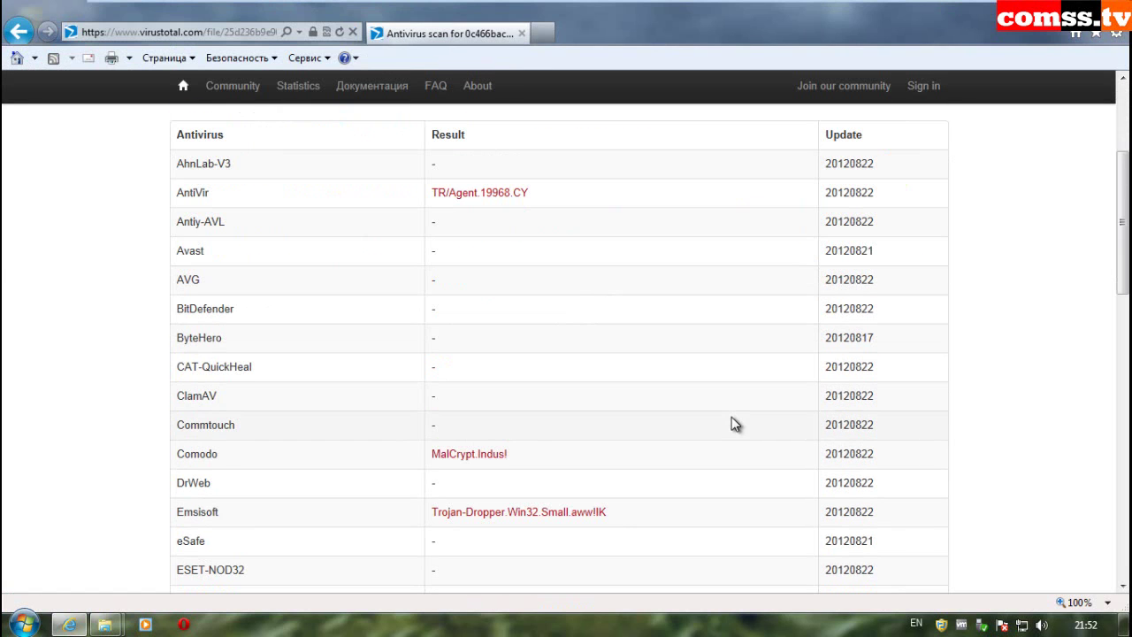
pyautogui.scroll(-3, 731, 418)
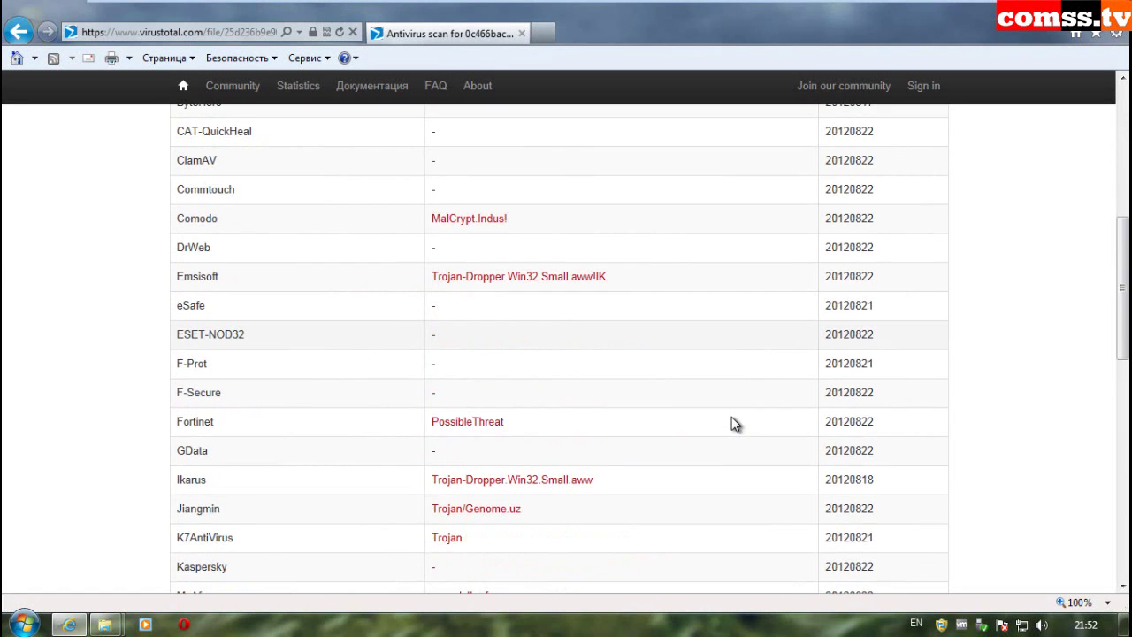
pyautogui.scroll(-1, 732, 423)
pyautogui.scroll(-1, 731, 423)
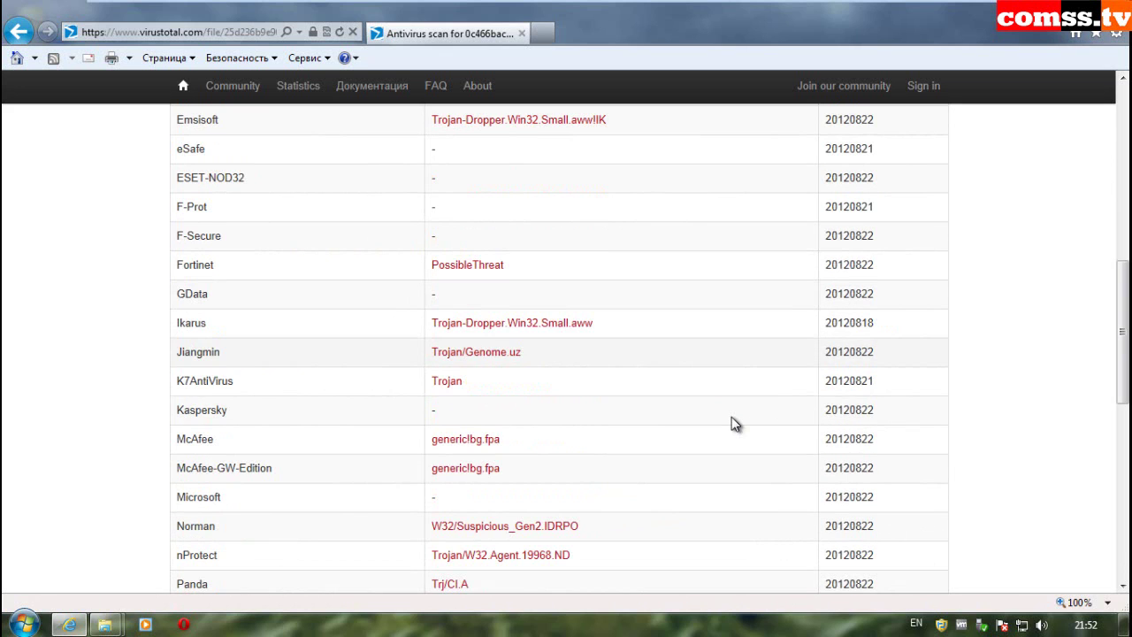
pyautogui.scroll(-2, 731, 423)
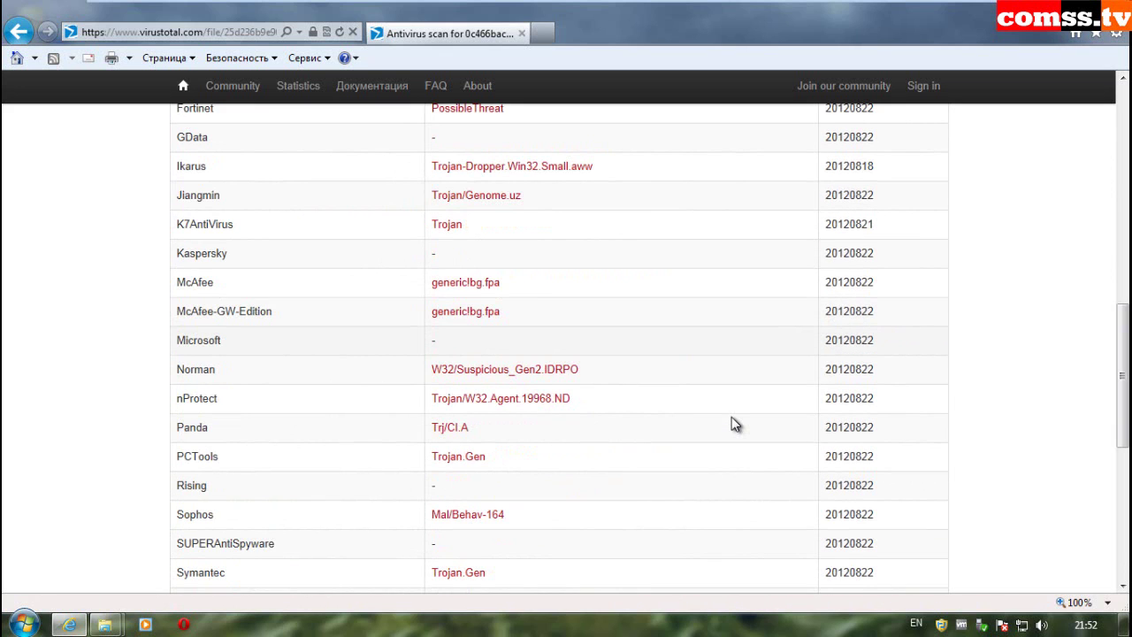
pyautogui.scroll(-1, 731, 424)
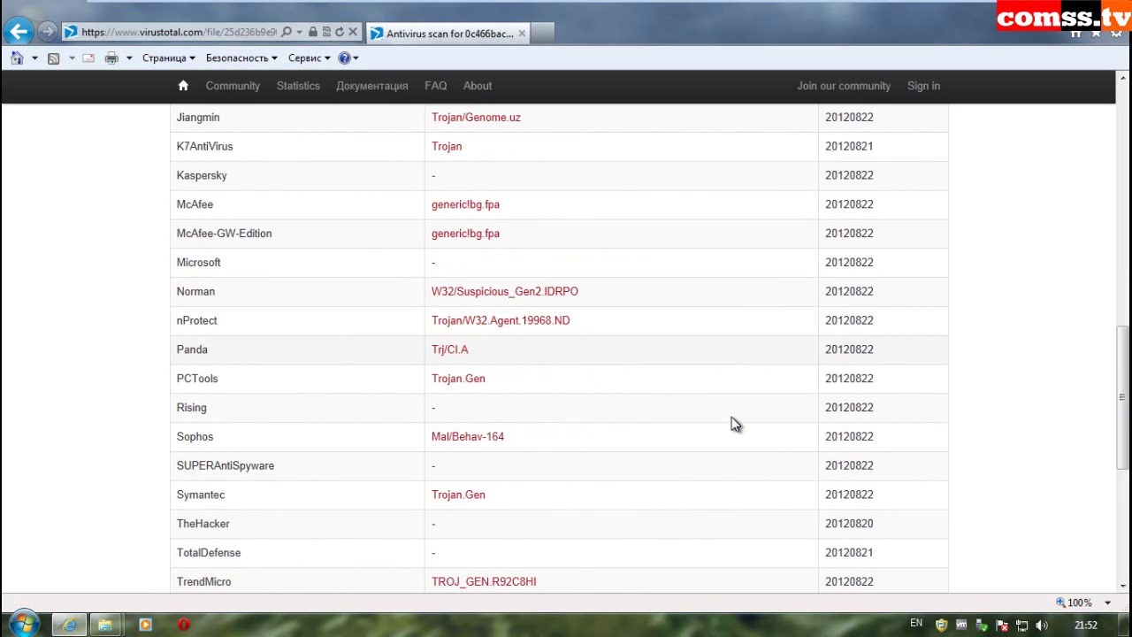
pyautogui.scroll(-2, 732, 424)
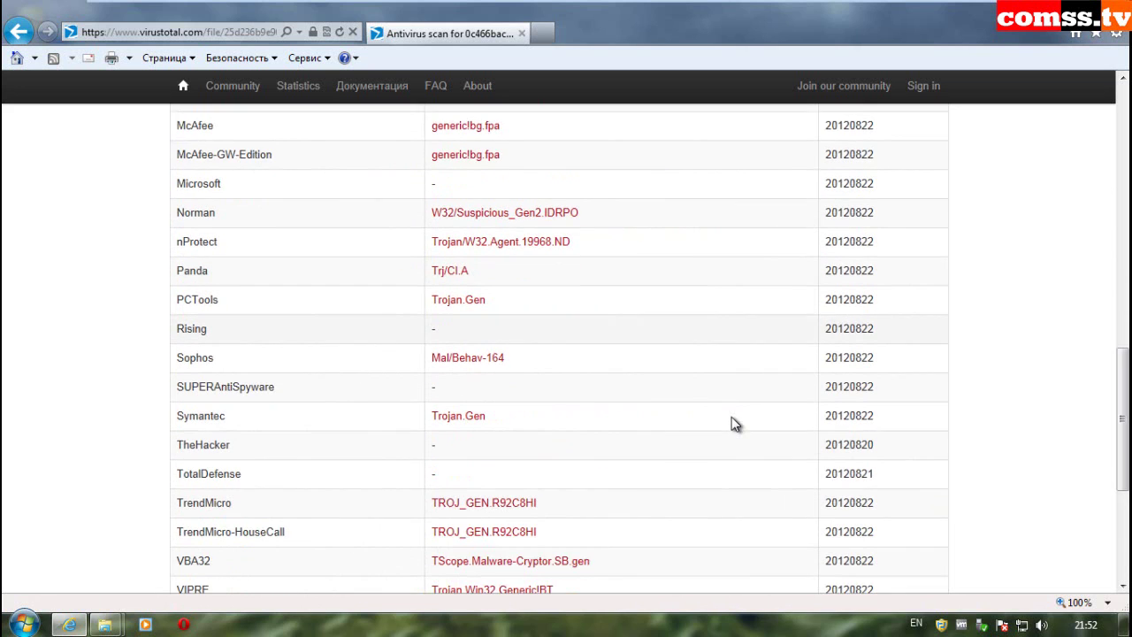
pyautogui.scroll(-2, 633, 478)
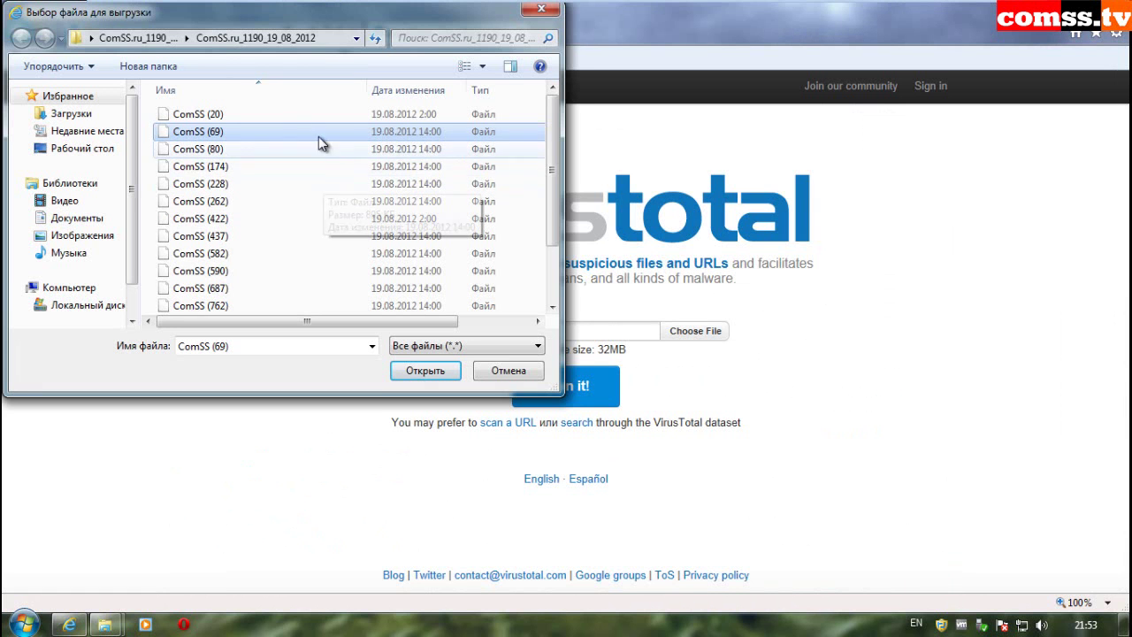
# Step: Submit ComSS (69) for scanning and look through the engine results in its last analysis
pyautogui.click(421, 371)
pyautogui.click(527, 389)
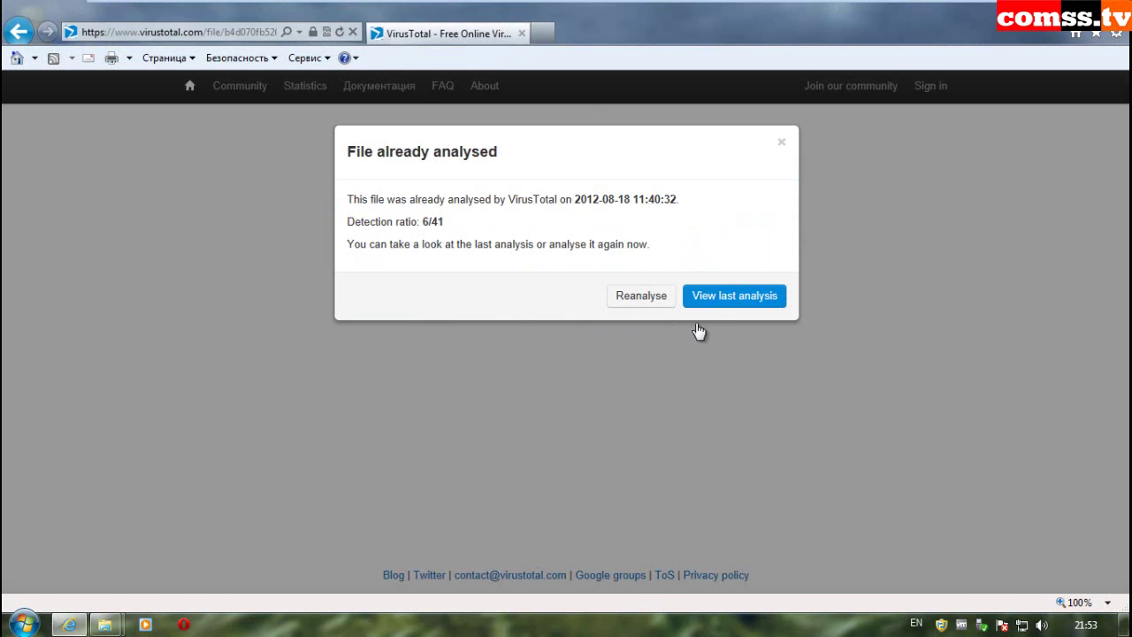
pyautogui.click(723, 296)
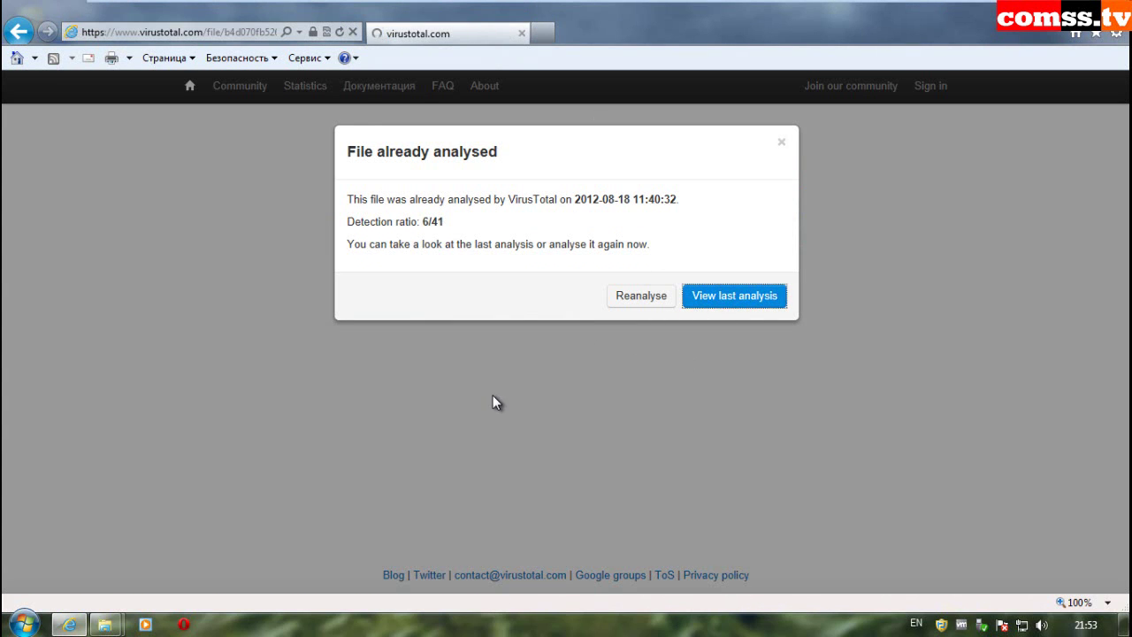
pyautogui.scroll(-9, 616, 456)
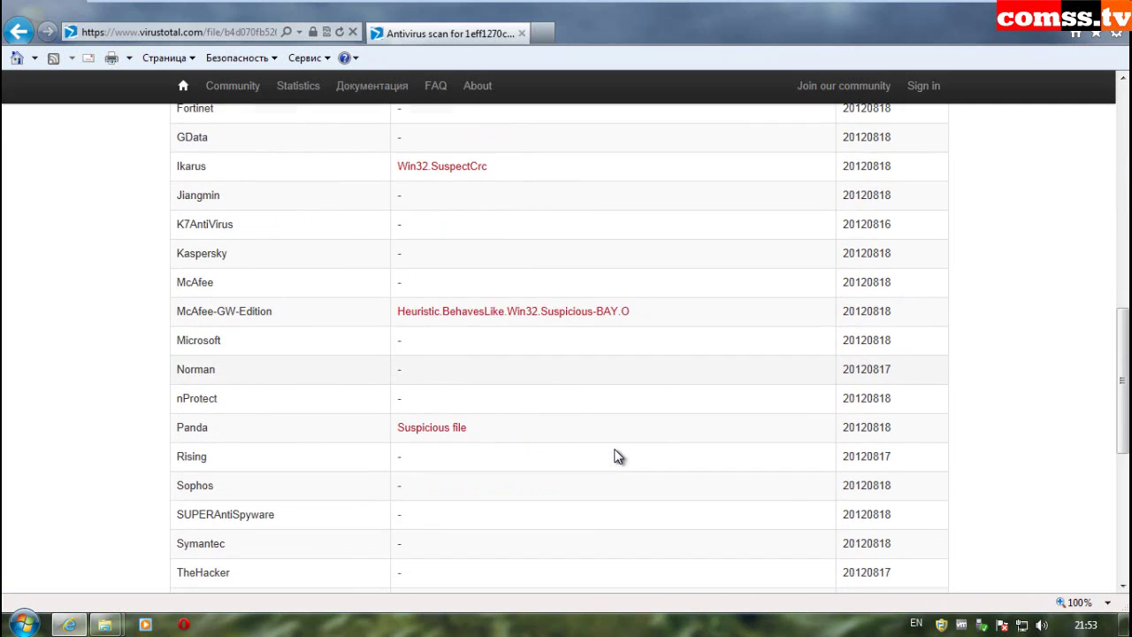
pyautogui.scroll(-4, 617, 455)
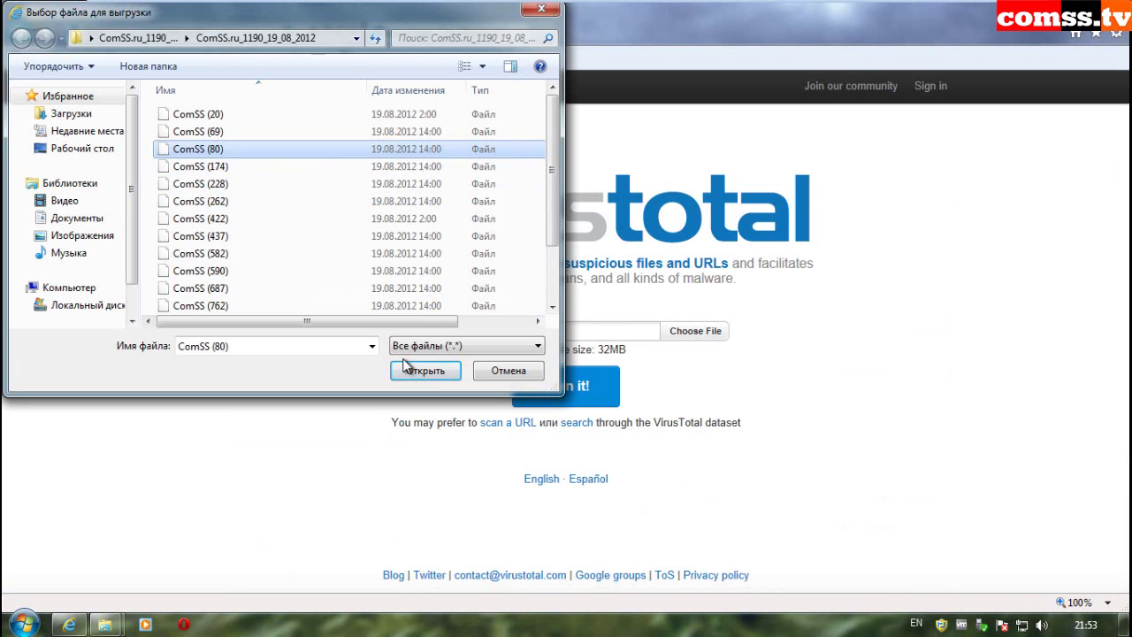
# Step: Scan ComSS (80), view its last analysis and read the antivirus results down to the end of the table
pyautogui.press('Return')
pyautogui.click(575, 385)
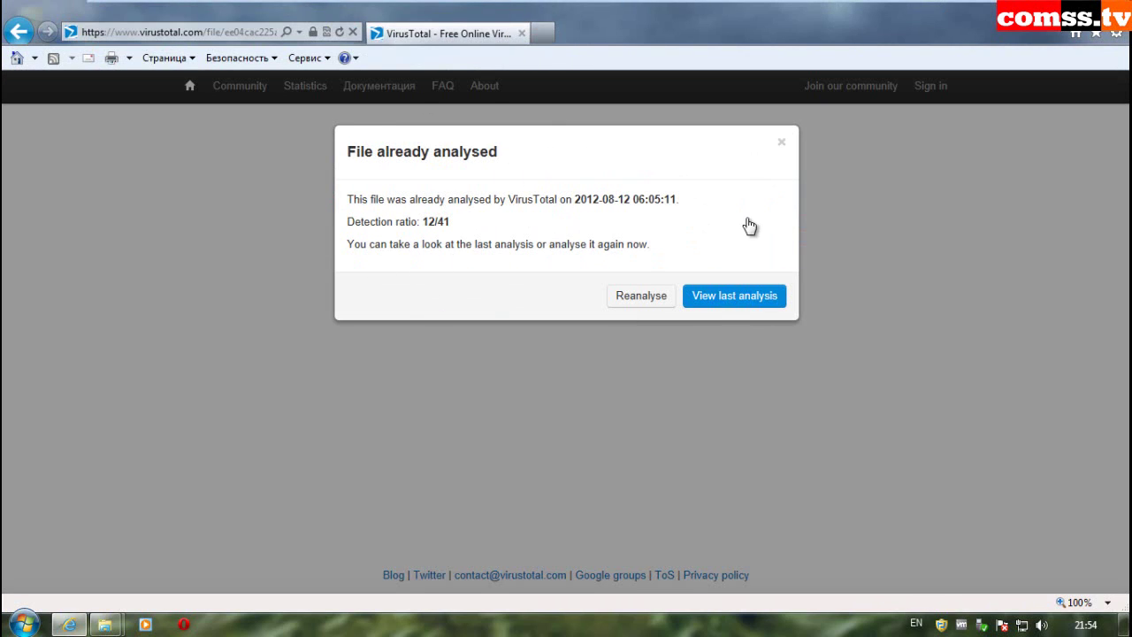
pyautogui.click(723, 299)
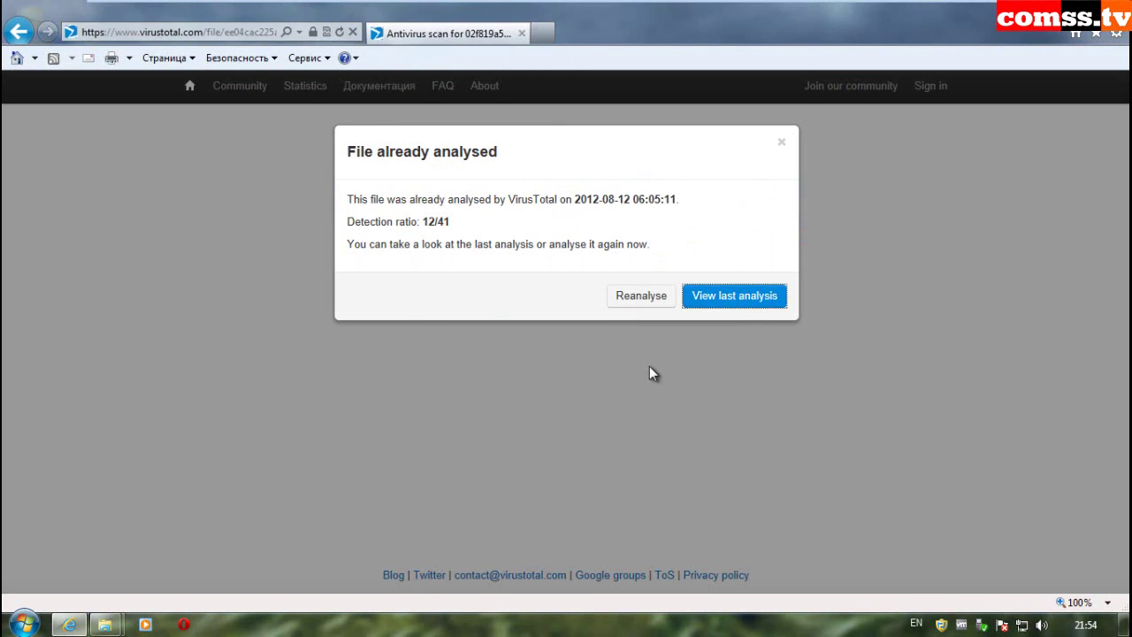
pyautogui.scroll(-3, 670, 396)
pyautogui.scroll(-2, 670, 395)
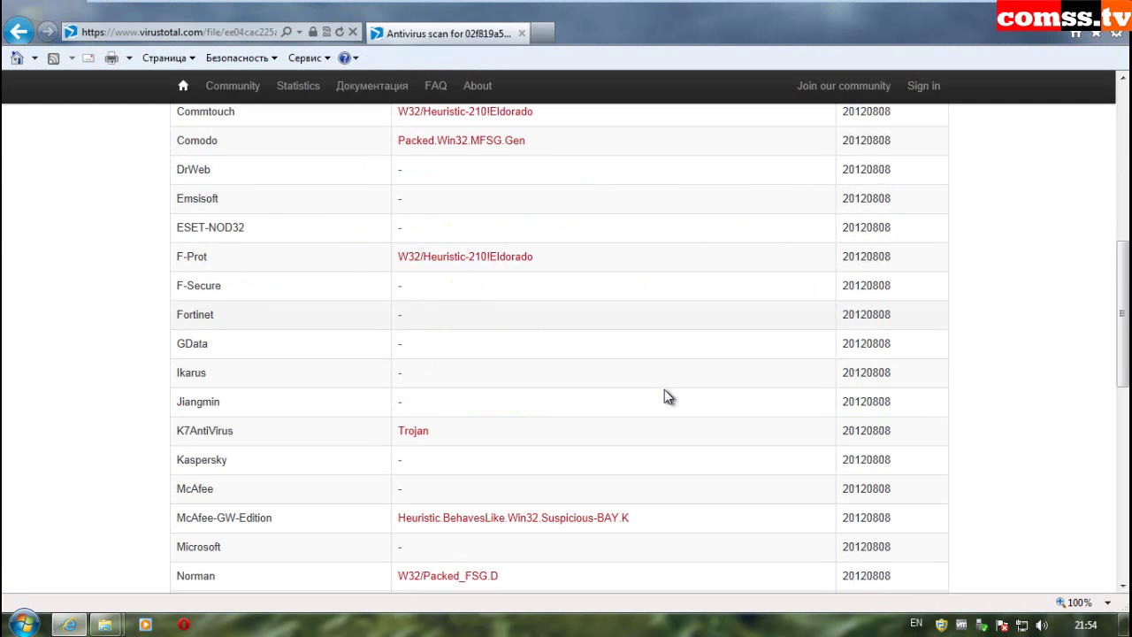
pyautogui.scroll(-1, 668, 397)
pyautogui.scroll(-3, 667, 398)
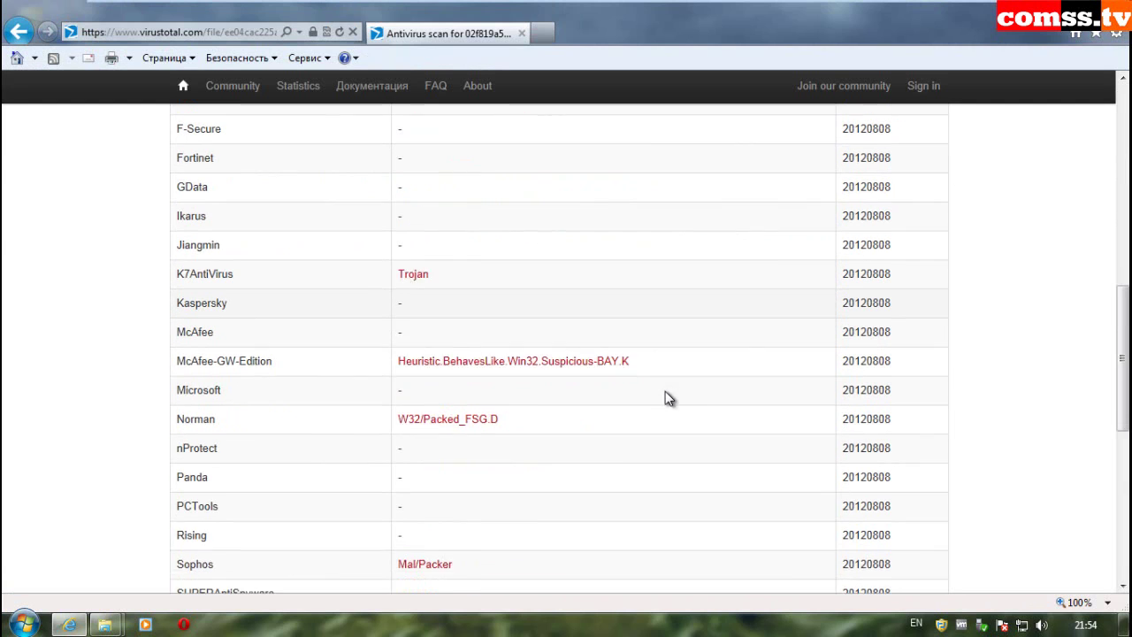
pyautogui.scroll(-3, 694, 416)
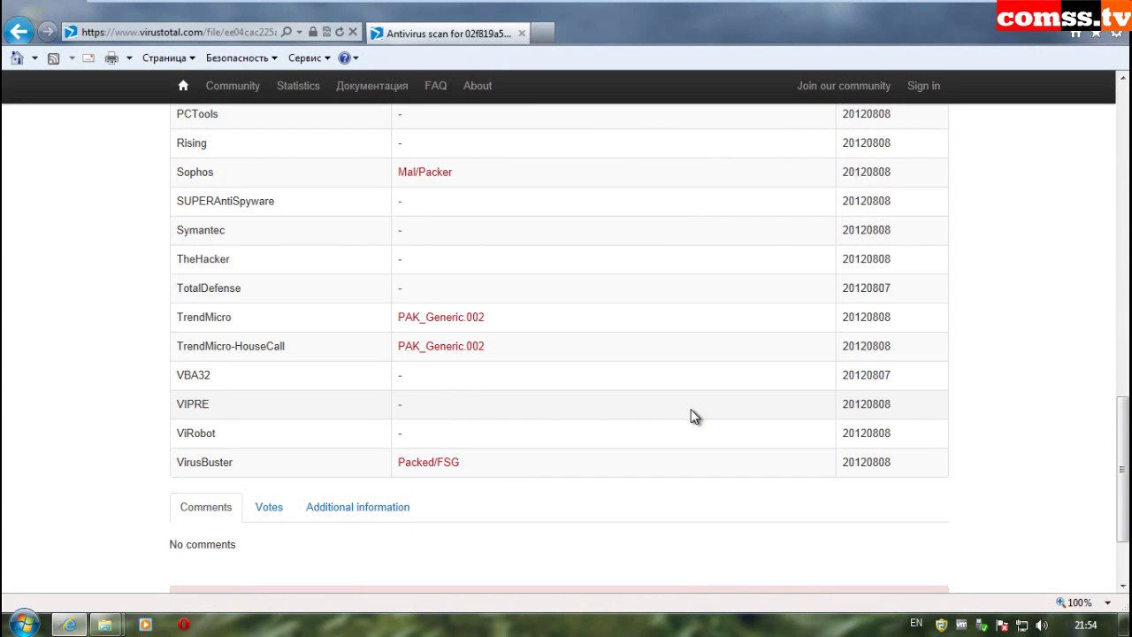
pyautogui.scroll(-1, 694, 416)
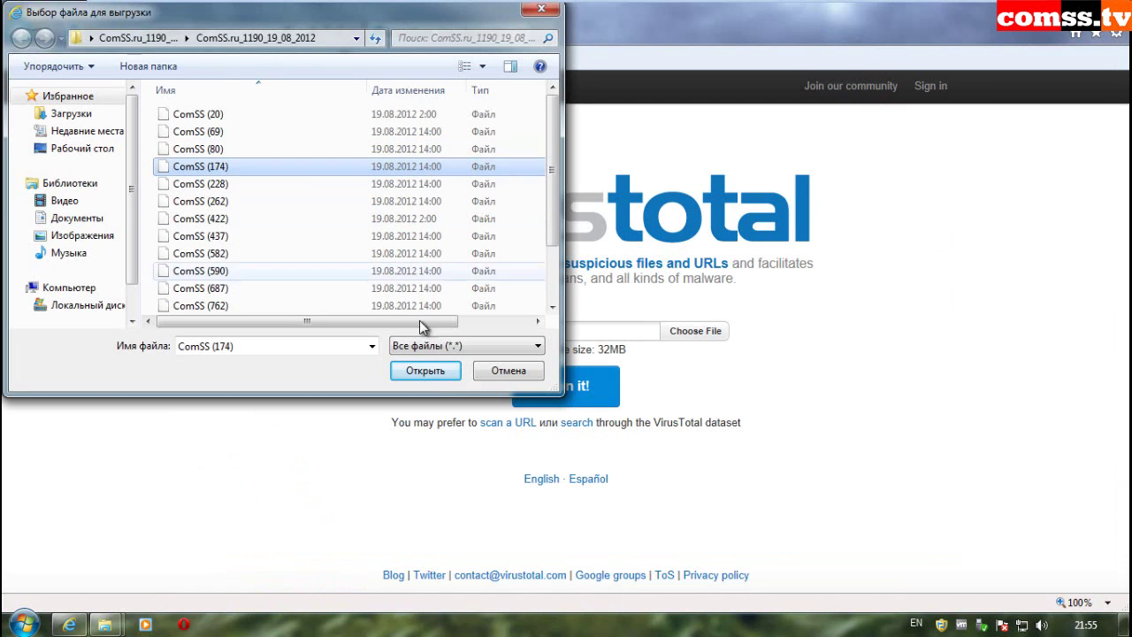
# Step: Submit ComSS (174) for scanning and view its last analysis
pyautogui.click(428, 371)
pyautogui.click(573, 400)
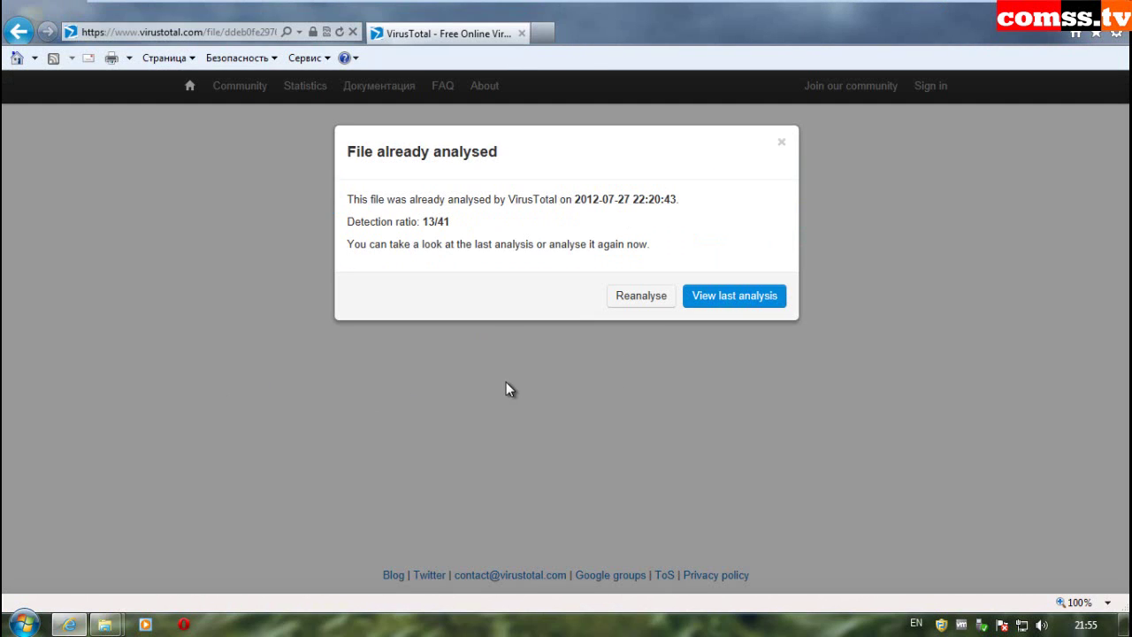
pyautogui.click(744, 298)
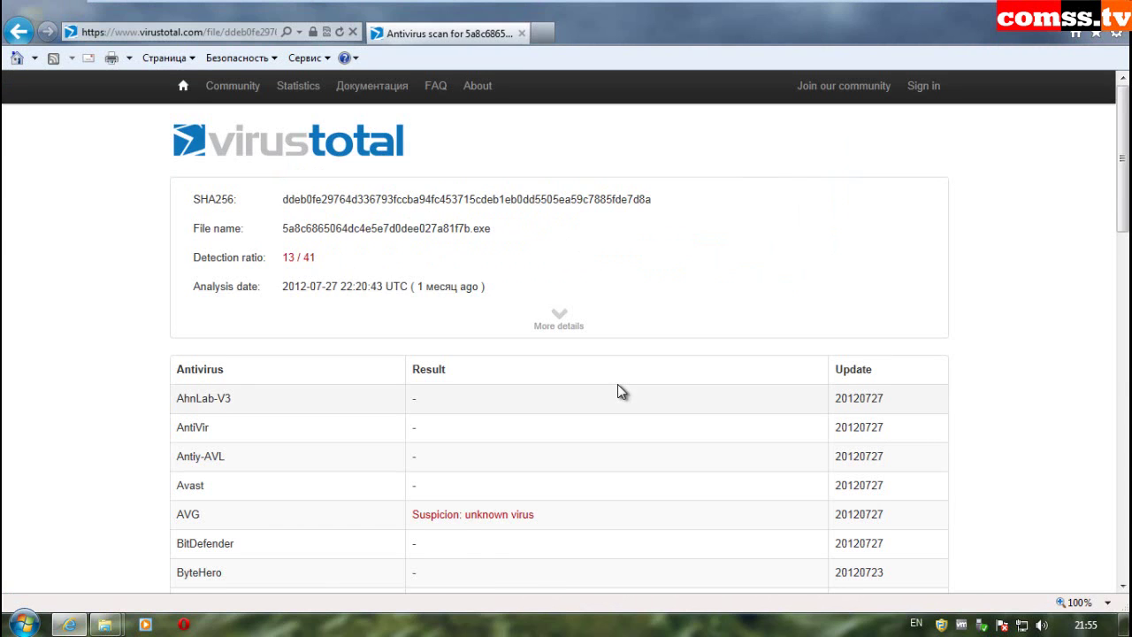
# Step: Examine the antivirus results for ComSS (174) down to the end of the engine table
pyautogui.scroll(-5, 618, 384)
pyautogui.scroll(-2, 619, 394)
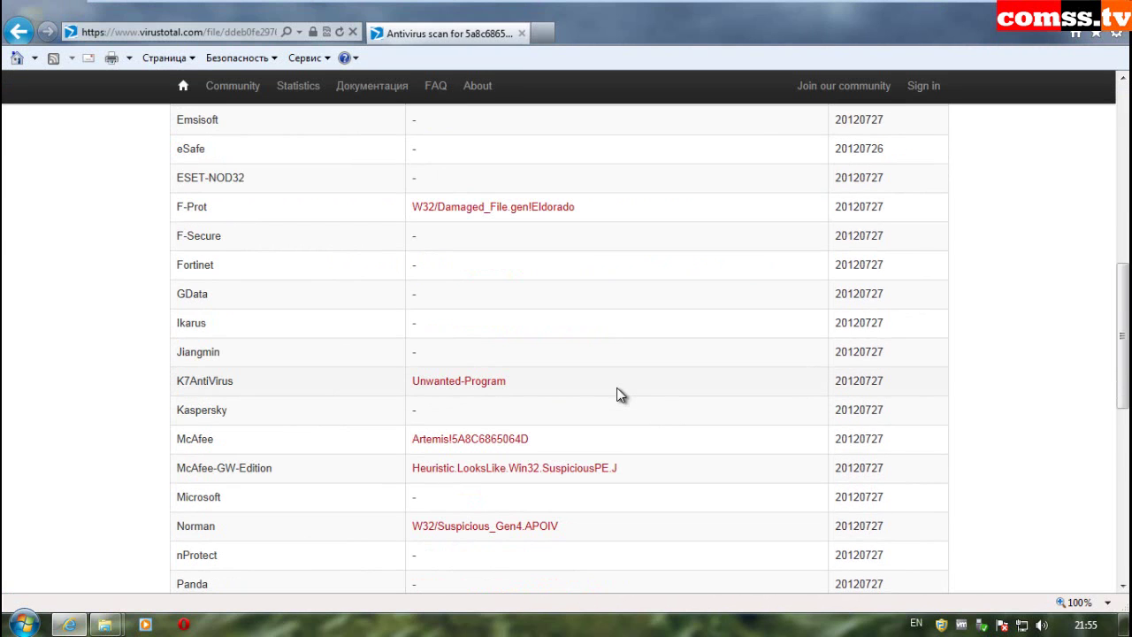
pyautogui.scroll(-3, 619, 395)
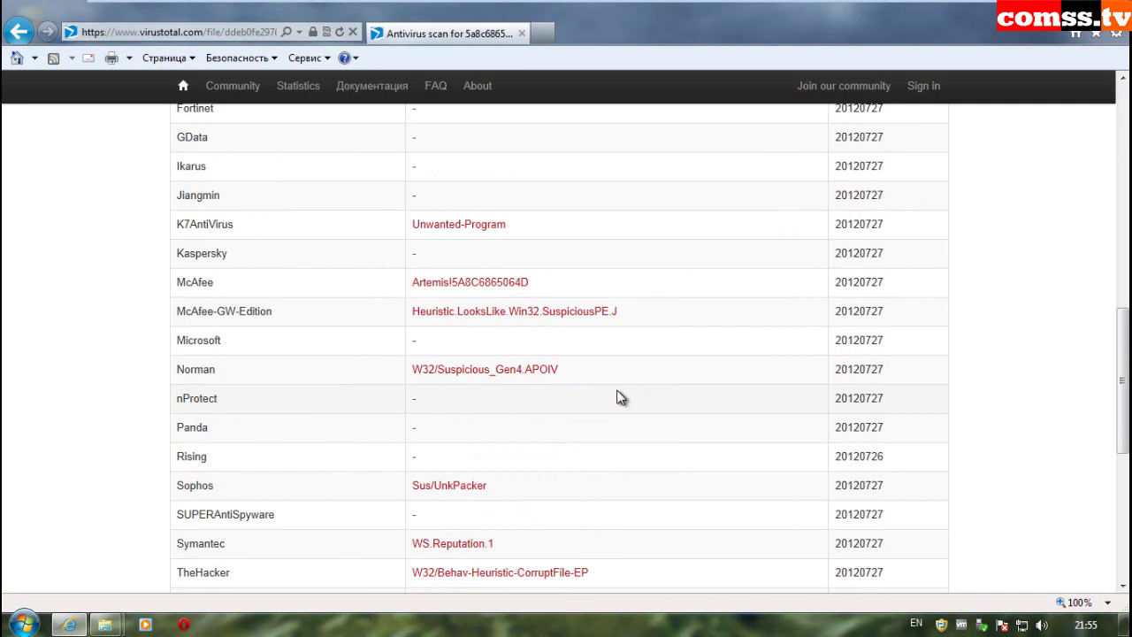
pyautogui.scroll(-3, 619, 398)
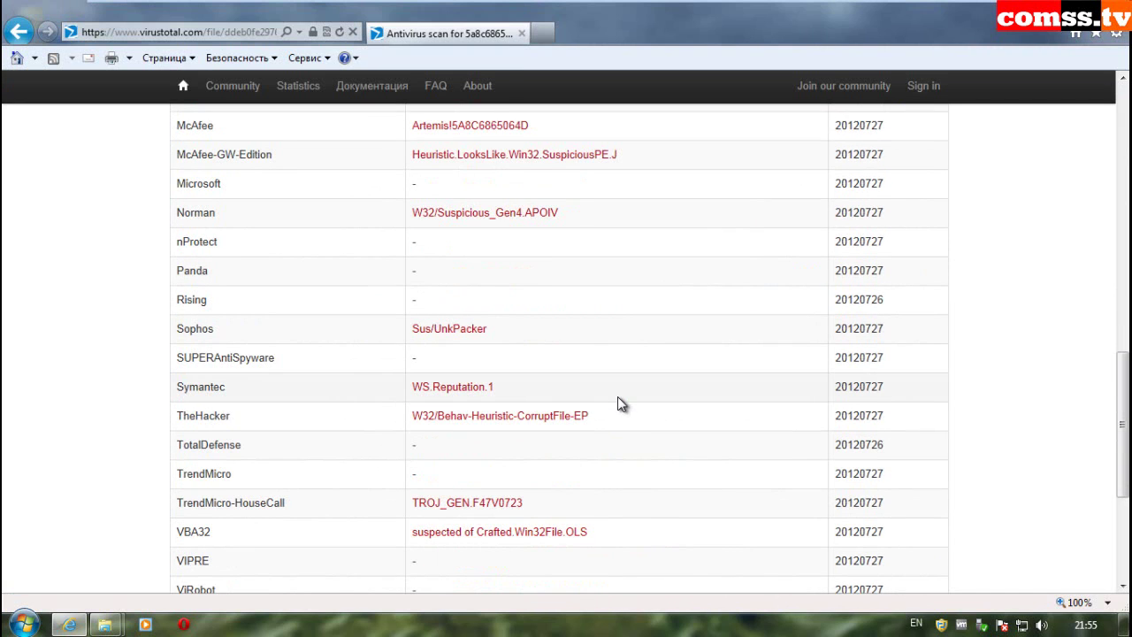
pyautogui.scroll(-2, 619, 402)
pyautogui.scroll(-4, 620, 399)
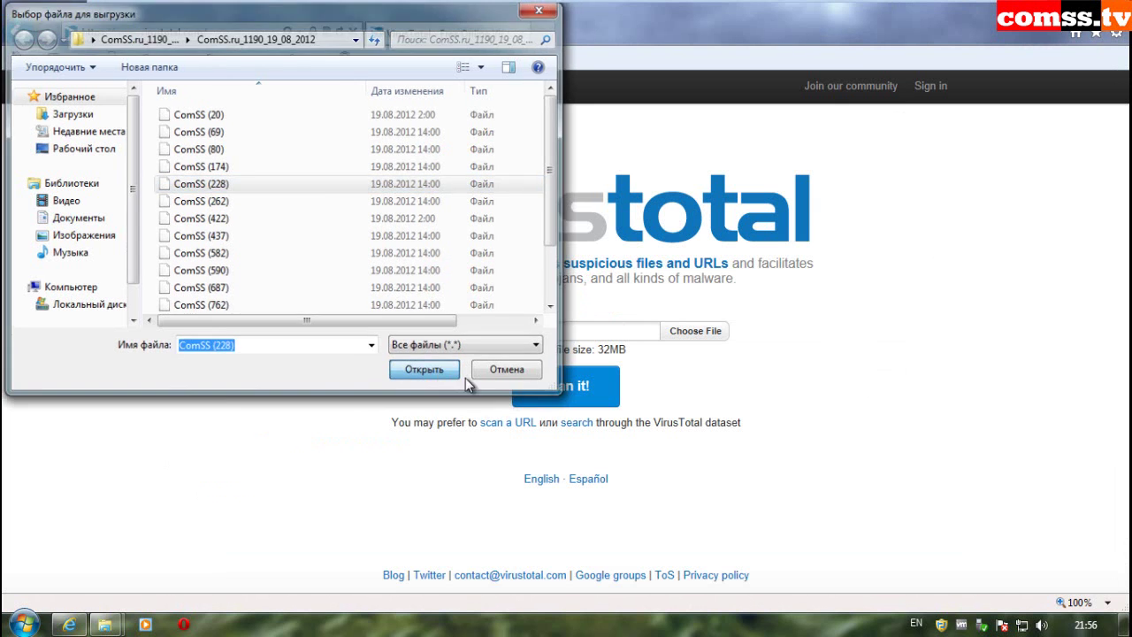
# Step: Submit ComSS (228) for scanning, view its last analysis and look through the antivirus results
pyautogui.click(455, 373)
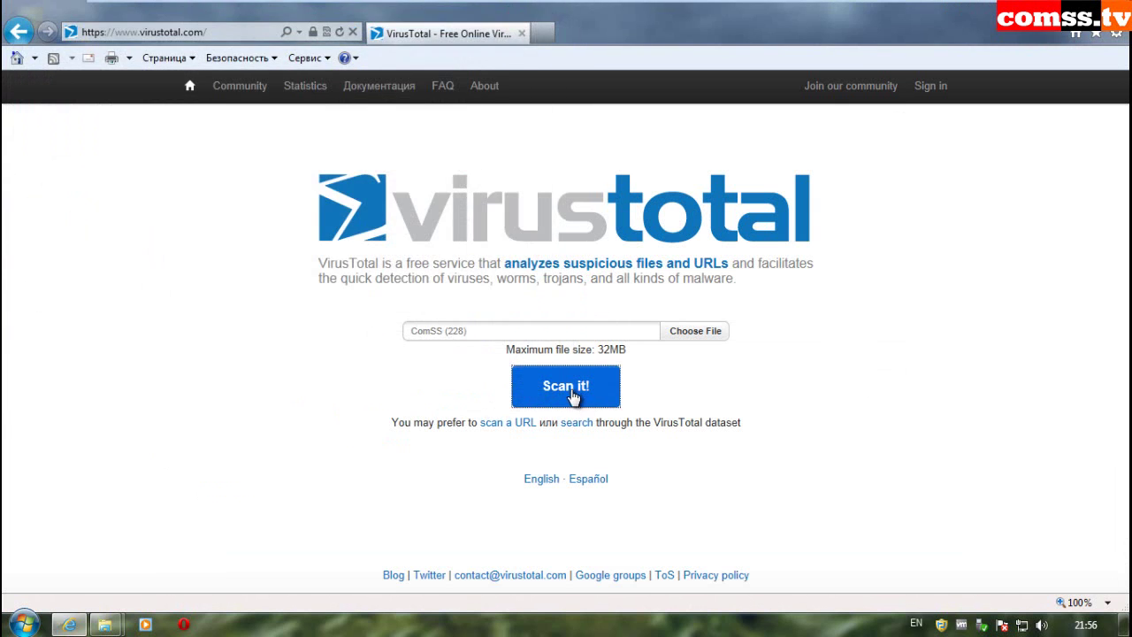
pyautogui.click(566, 389)
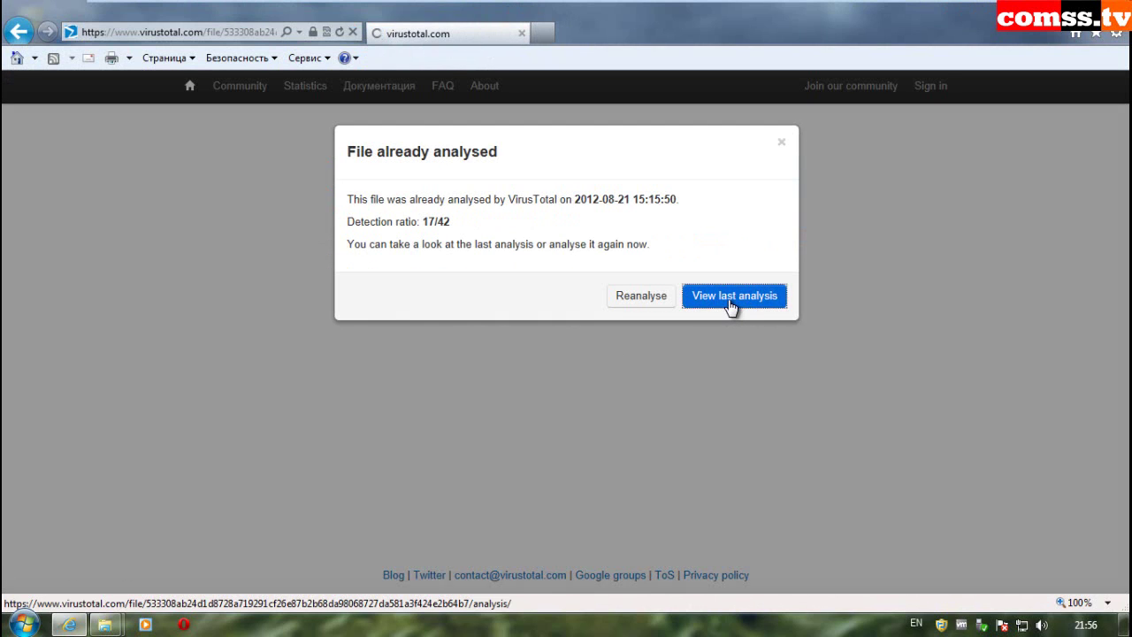
pyautogui.click(732, 304)
pyautogui.scroll(-10, 707, 391)
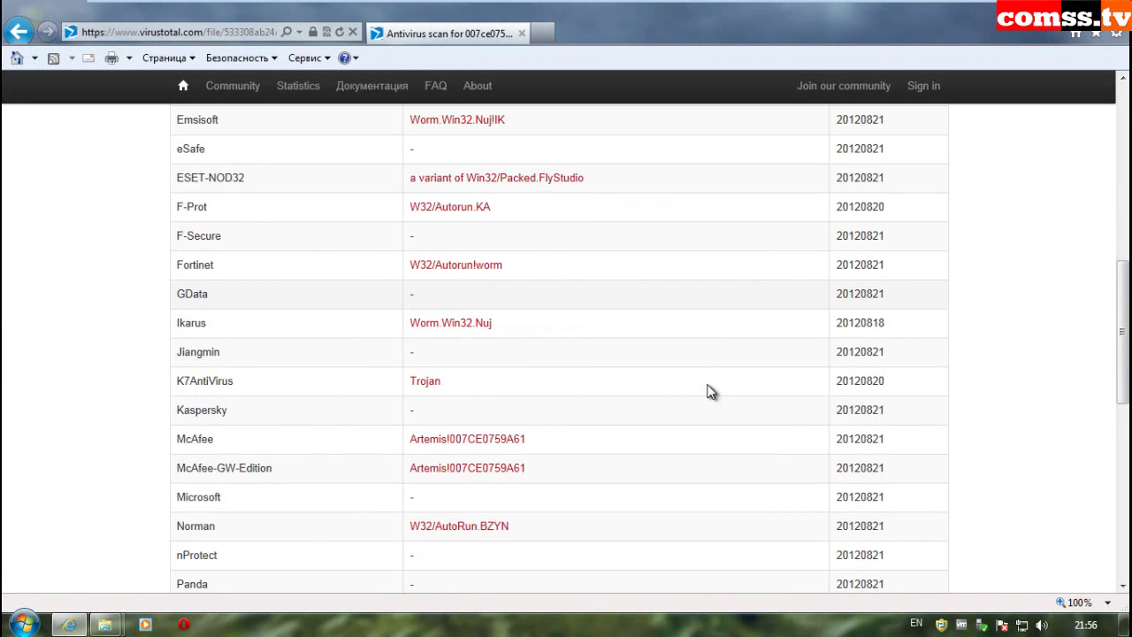
pyautogui.scroll(-1, 707, 391)
pyautogui.scroll(-1, 712, 392)
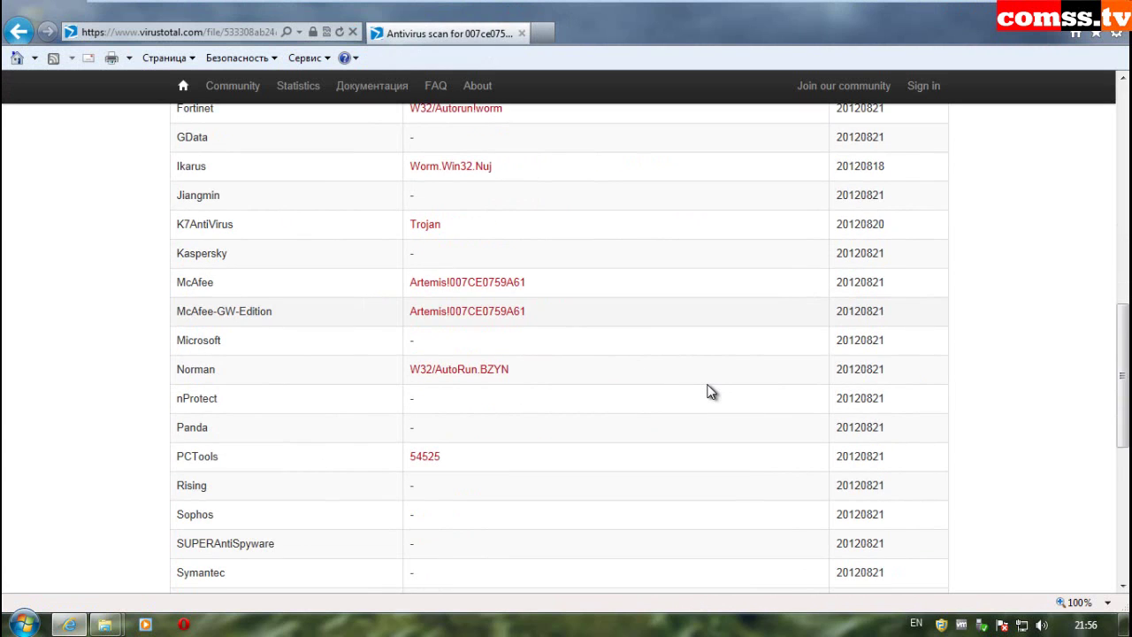
pyautogui.scroll(-1, 711, 392)
pyautogui.scroll(-2, 712, 392)
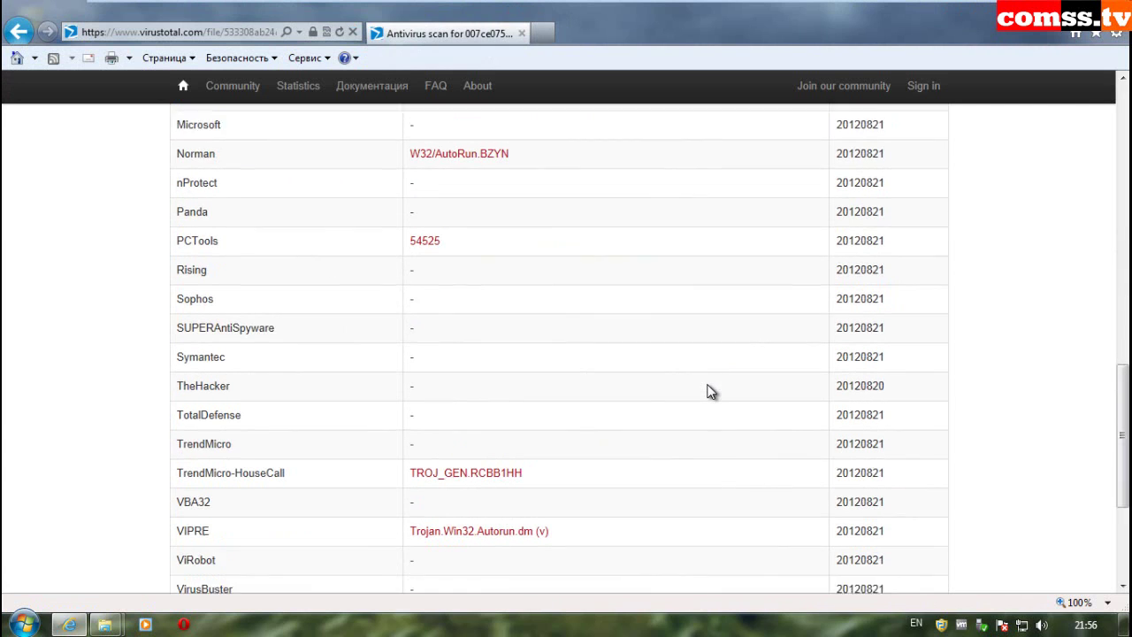
pyautogui.scroll(-1, 712, 392)
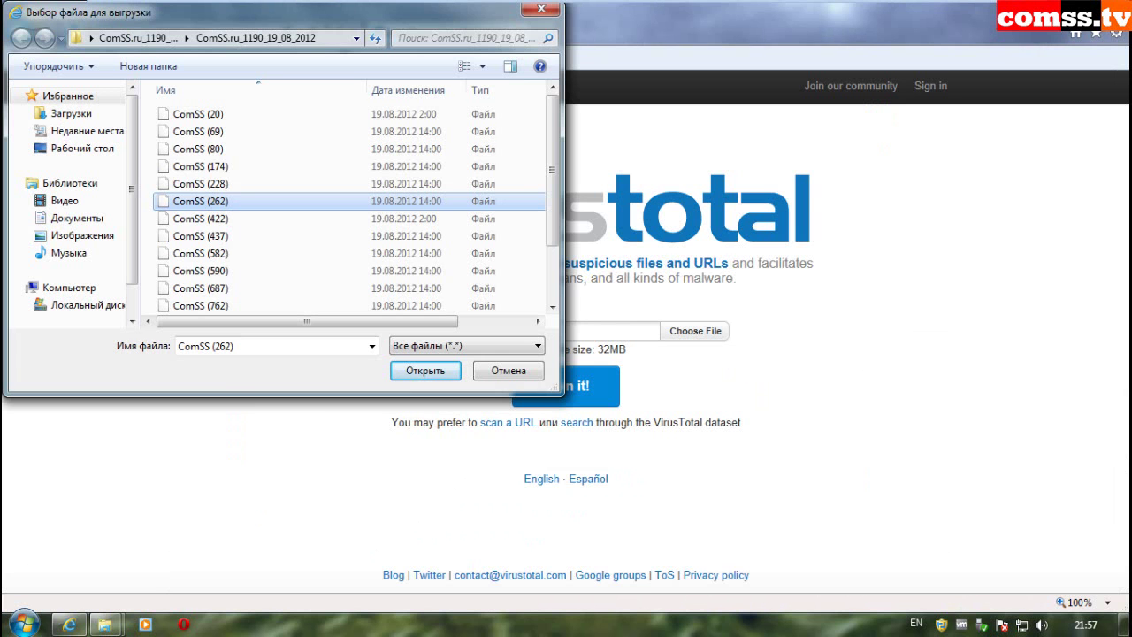
# Step: Scan ComSS (262) and read through the engine detections in its last analysis
pyautogui.click(426, 370)
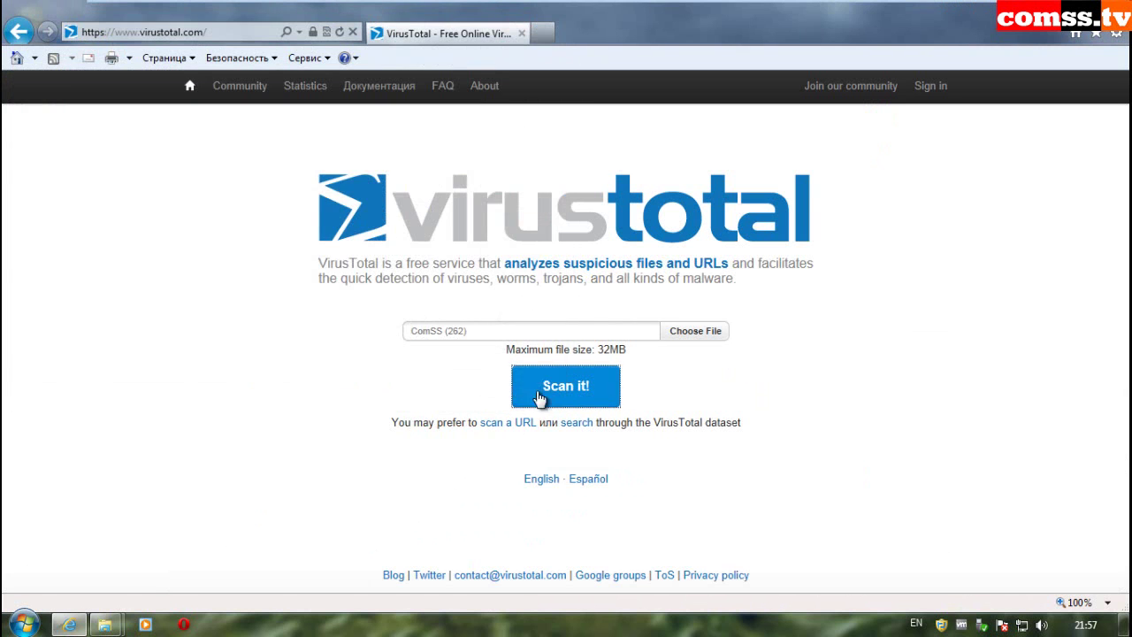
pyautogui.click(564, 386)
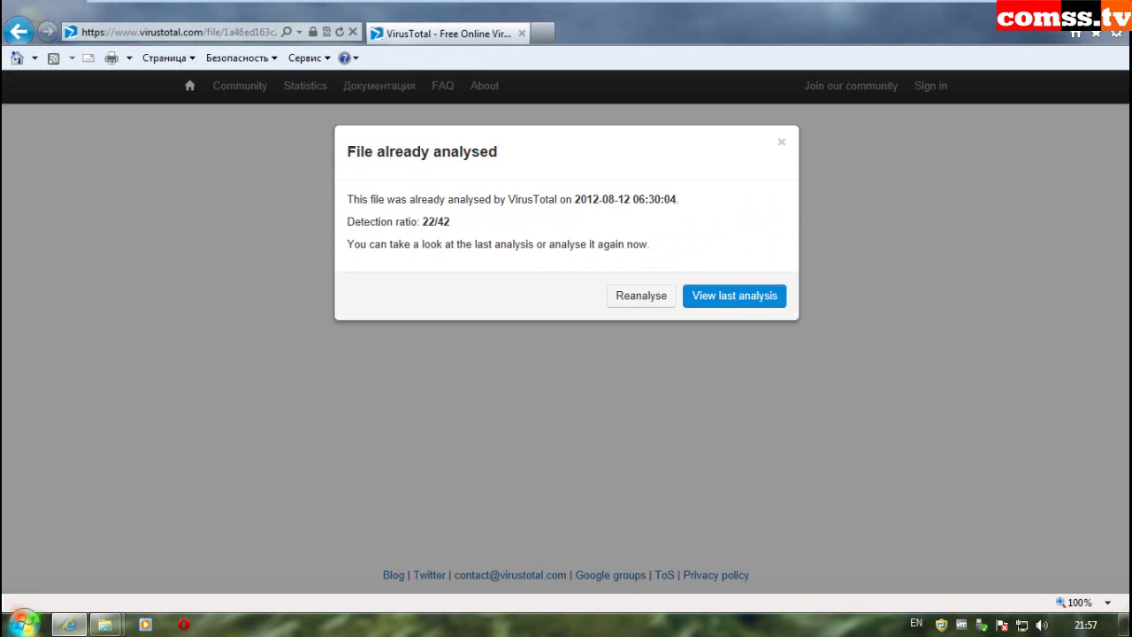
pyautogui.click(750, 304)
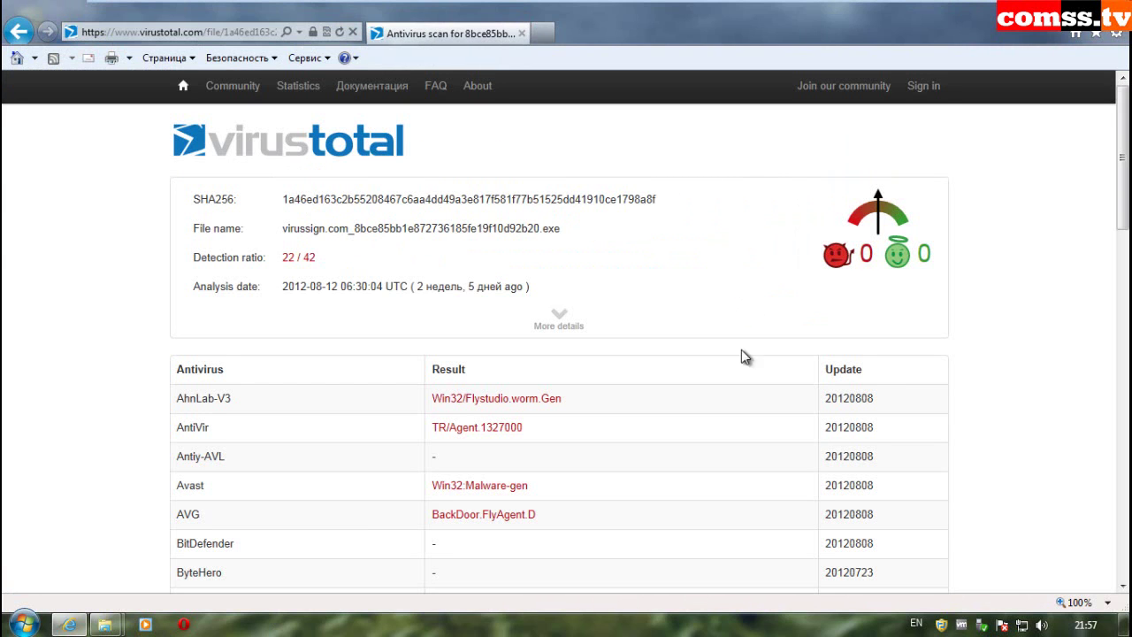
pyautogui.scroll(-6, 786, 480)
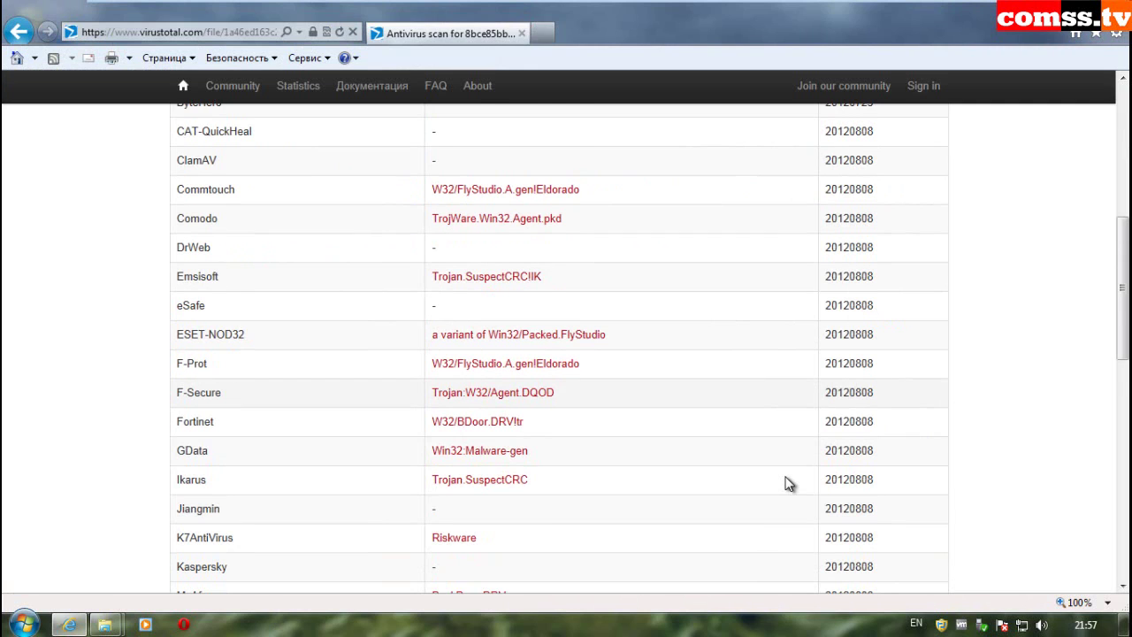
pyautogui.scroll(-1, 789, 484)
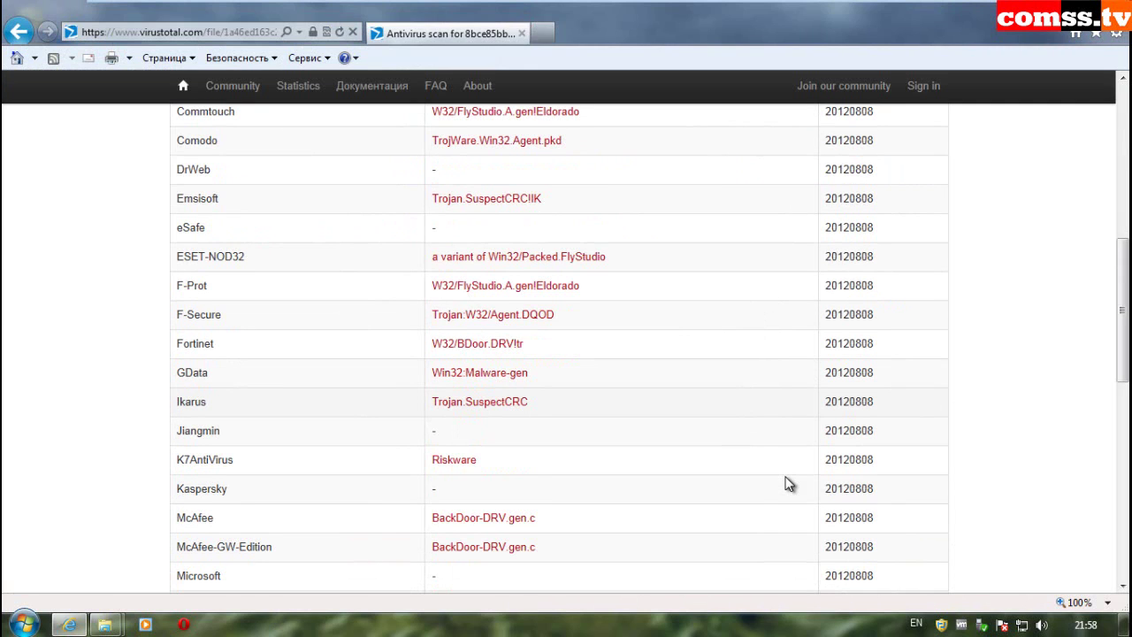
pyautogui.scroll(-1, 789, 484)
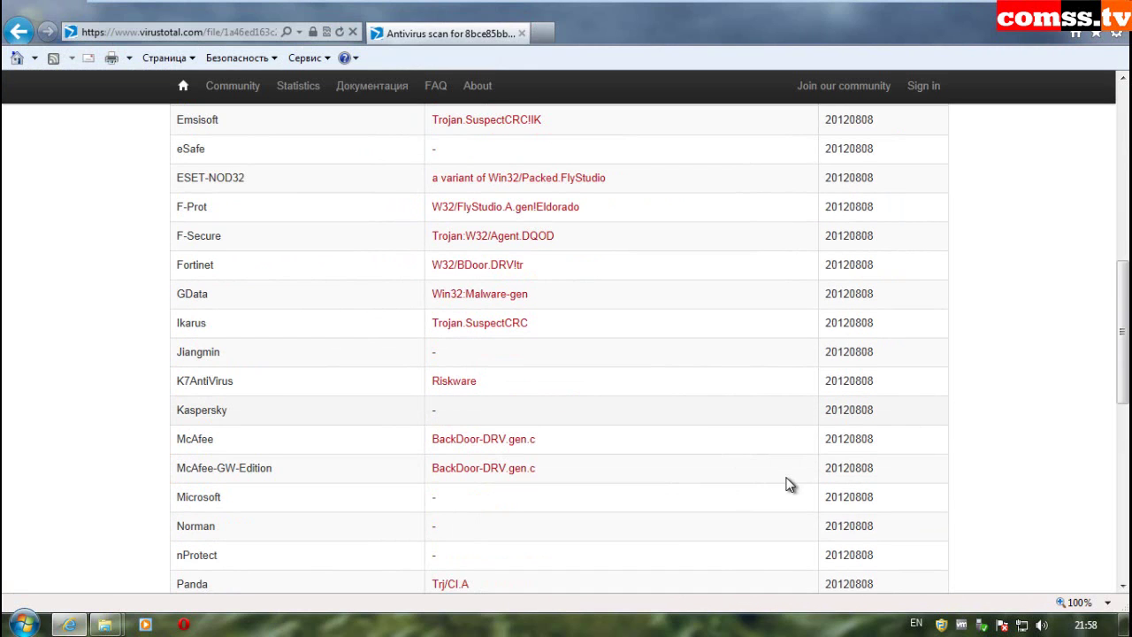
pyautogui.scroll(-1, 790, 484)
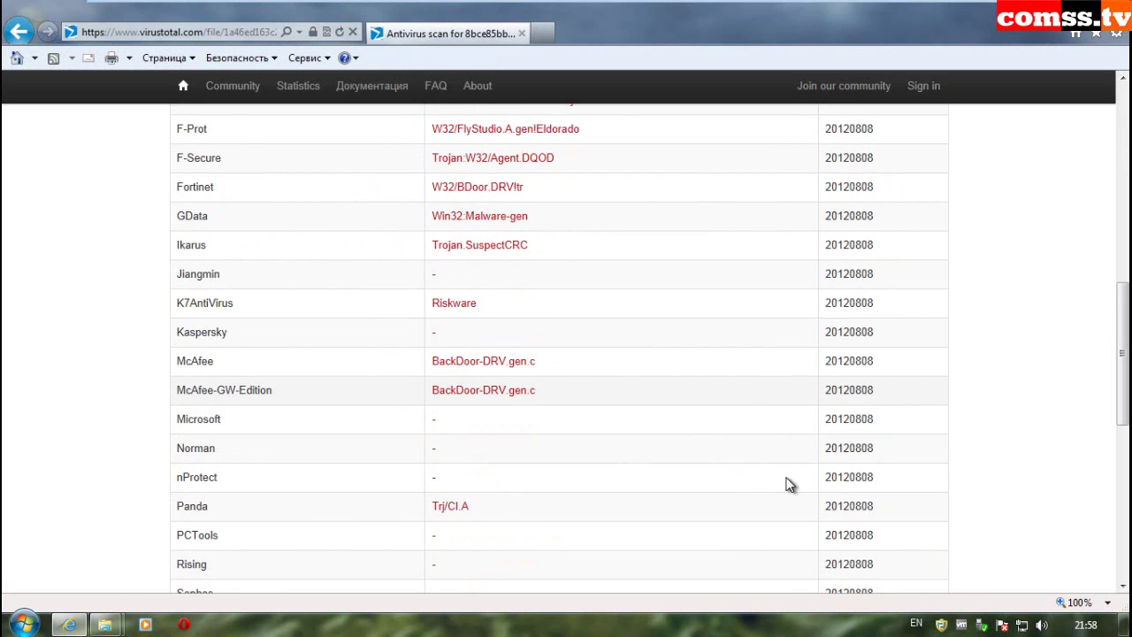
pyautogui.scroll(-3, 790, 485)
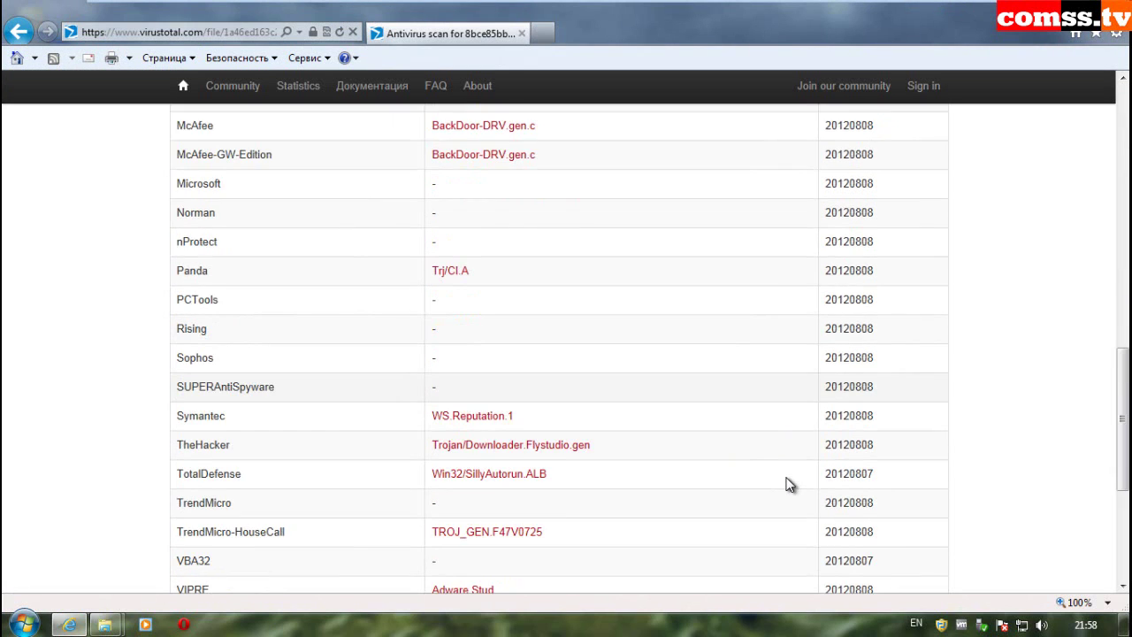
pyautogui.scroll(-1, 790, 485)
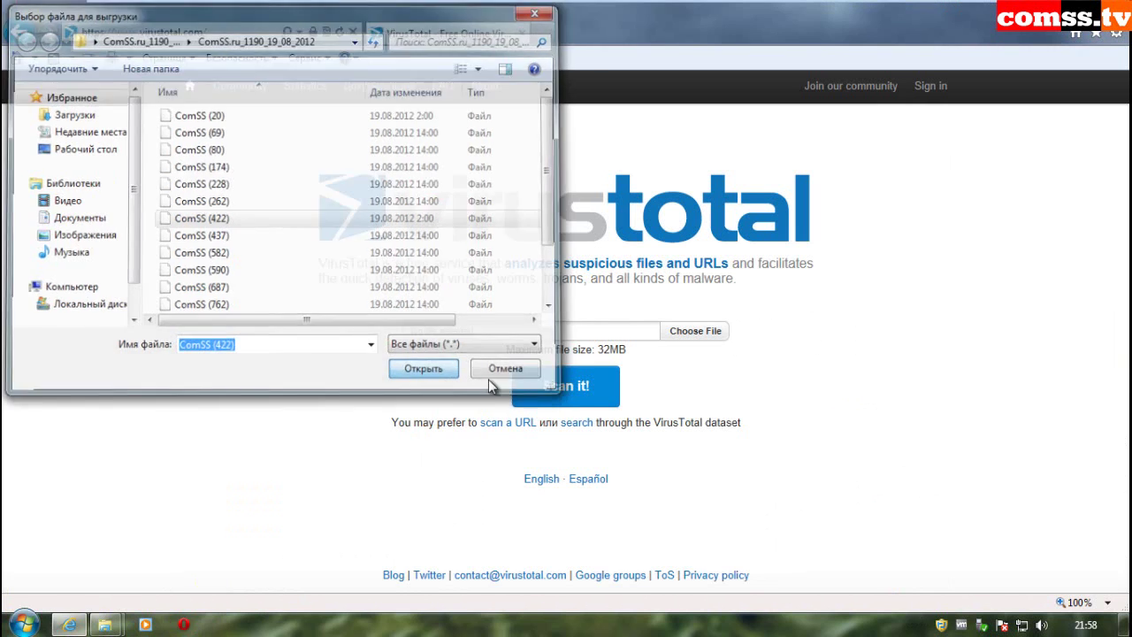
# Step: Submit the chosen ComSS (422) file for scanning and examine which engines detect it in its last analysis
pyautogui.click(568, 391)
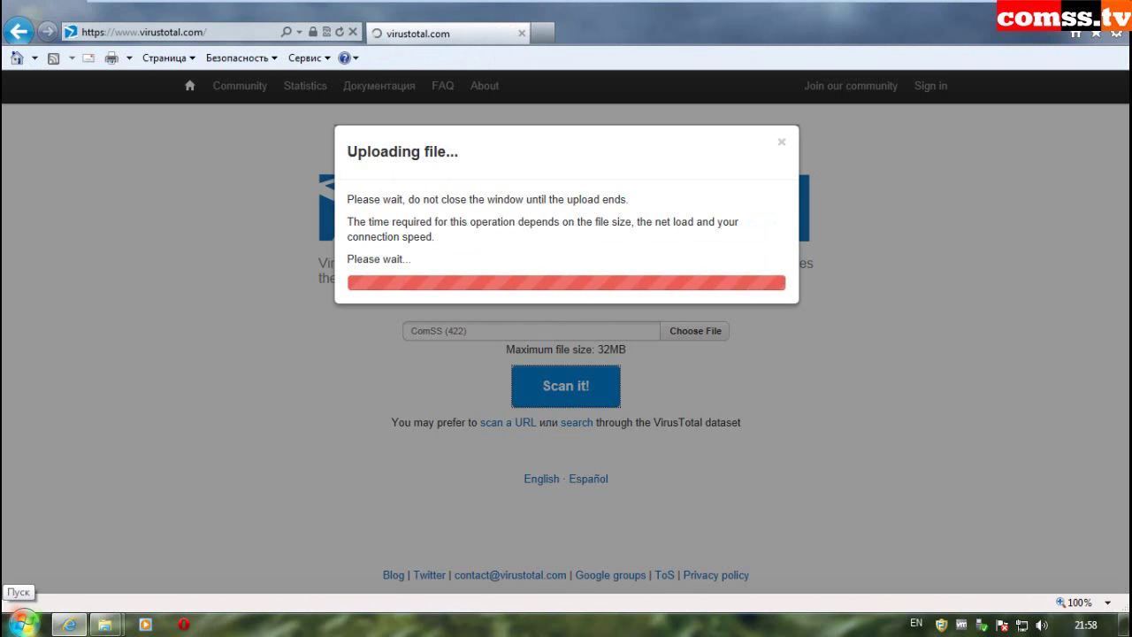
pyautogui.click(720, 299)
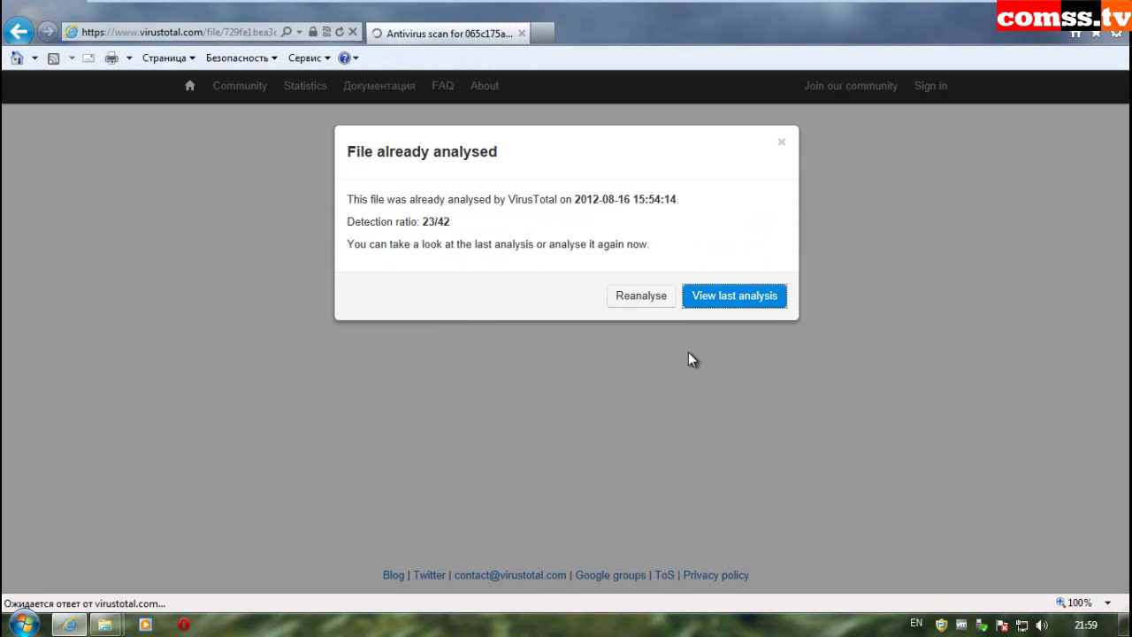
pyautogui.scroll(-5, 698, 363)
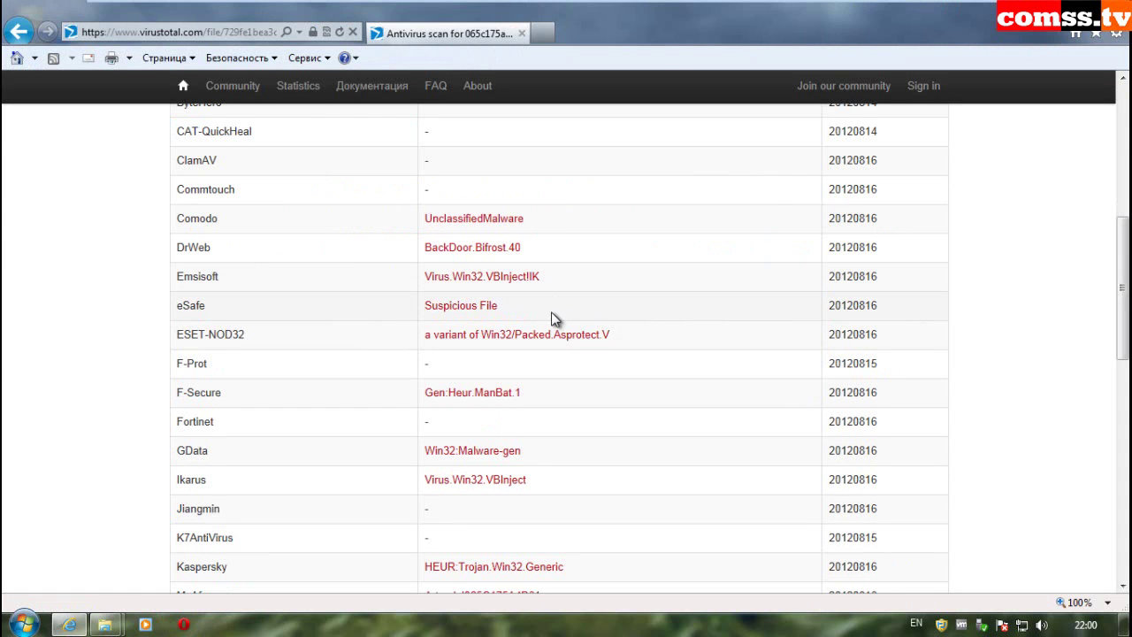
pyautogui.scroll(-2, 558, 337)
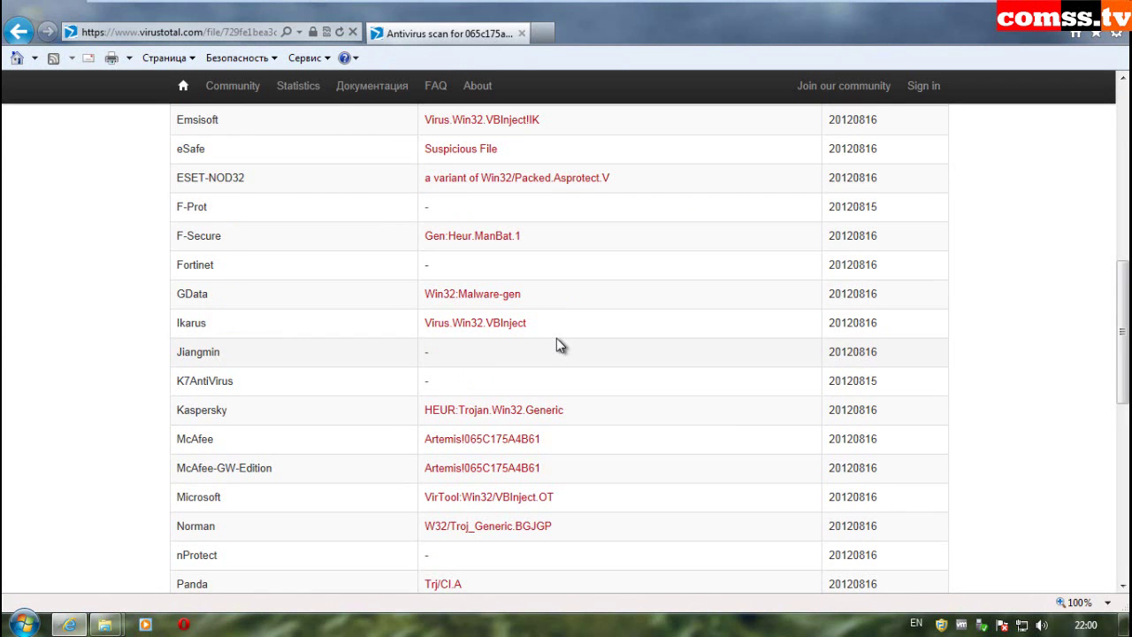
pyautogui.scroll(-2, 558, 340)
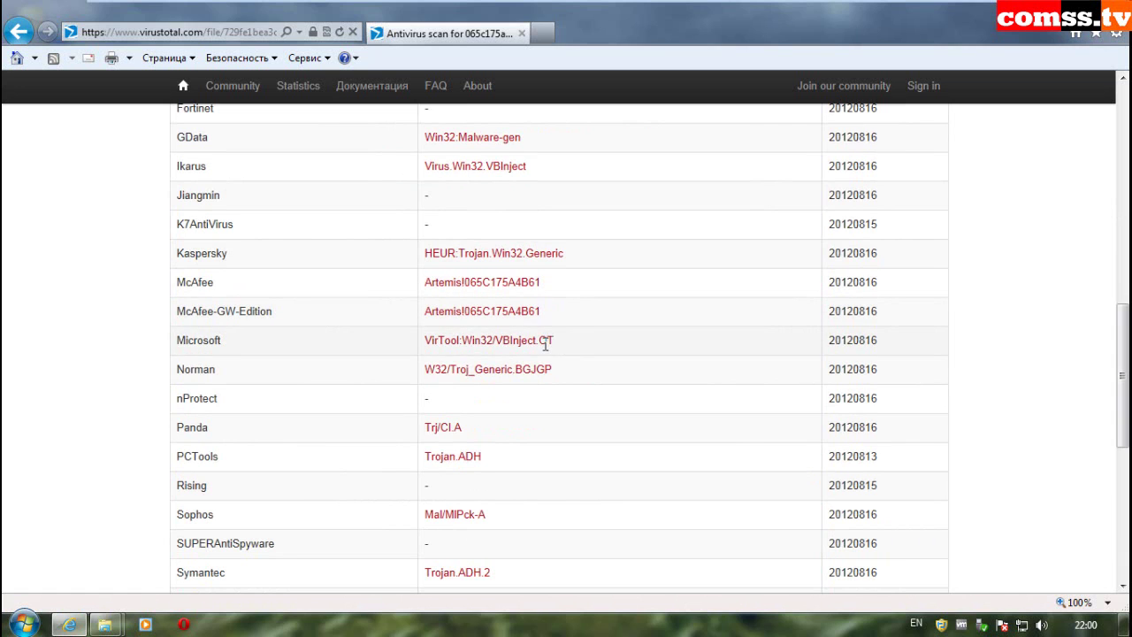
pyautogui.scroll(-1, 552, 398)
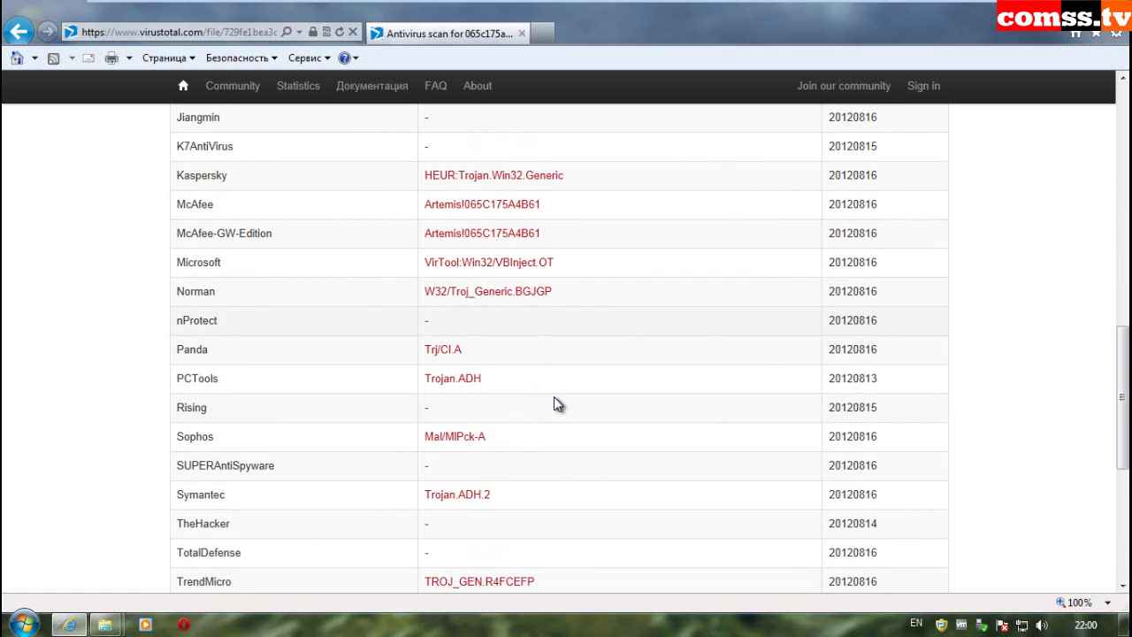
pyautogui.scroll(-1, 554, 403)
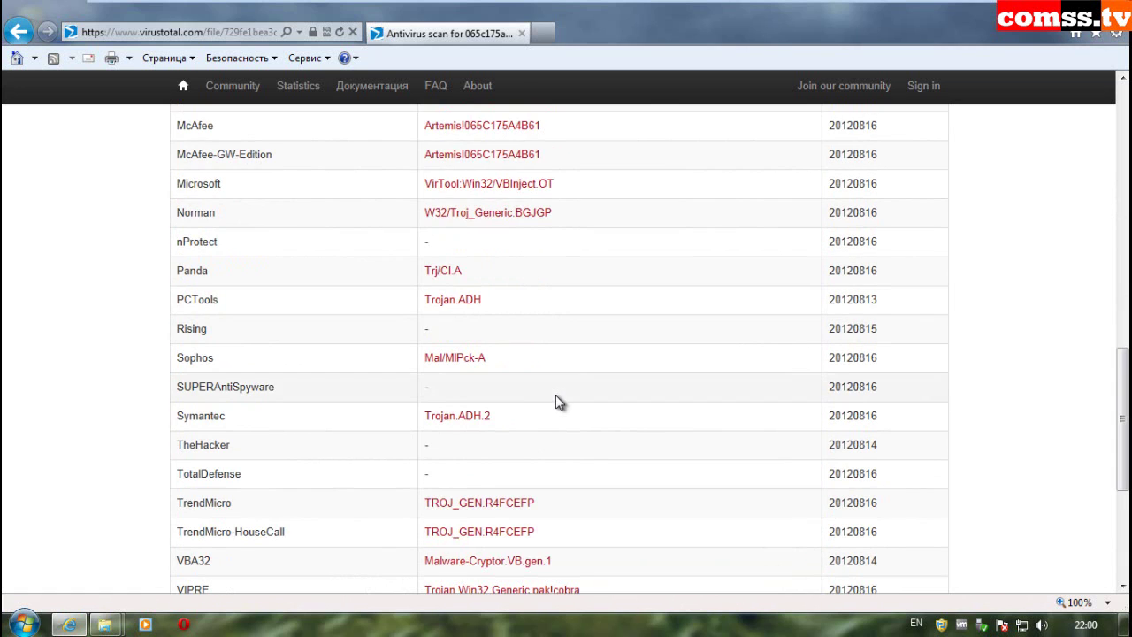
pyautogui.scroll(-2, 555, 400)
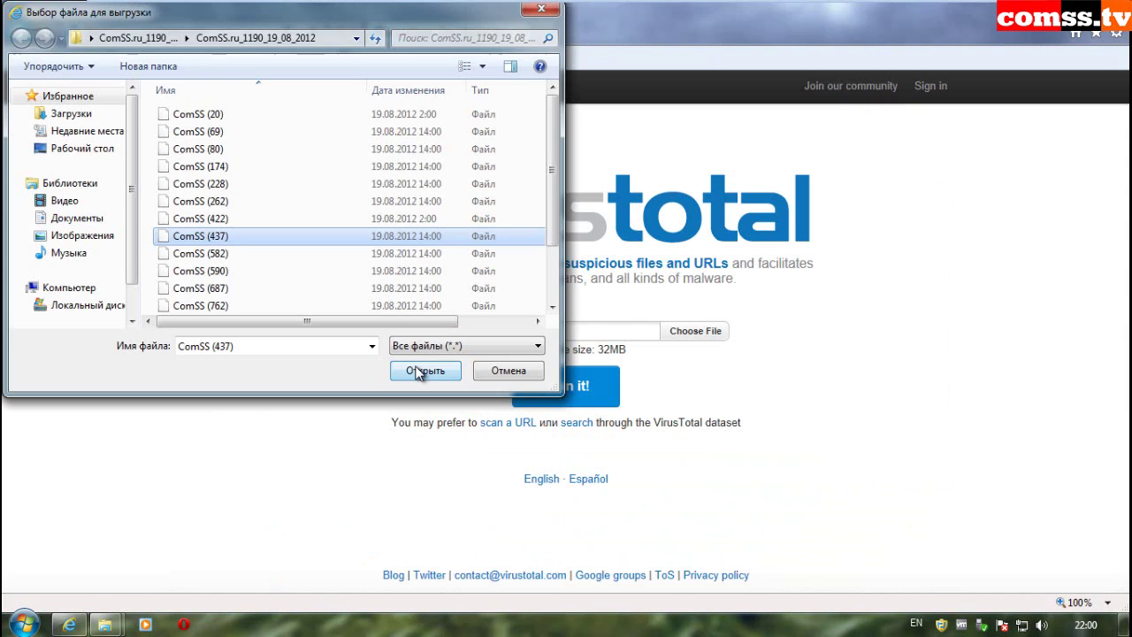
# Step: Scan ComSS (437), view its last analysis and read the antivirus results down to the last engine
pyautogui.click(417, 369)
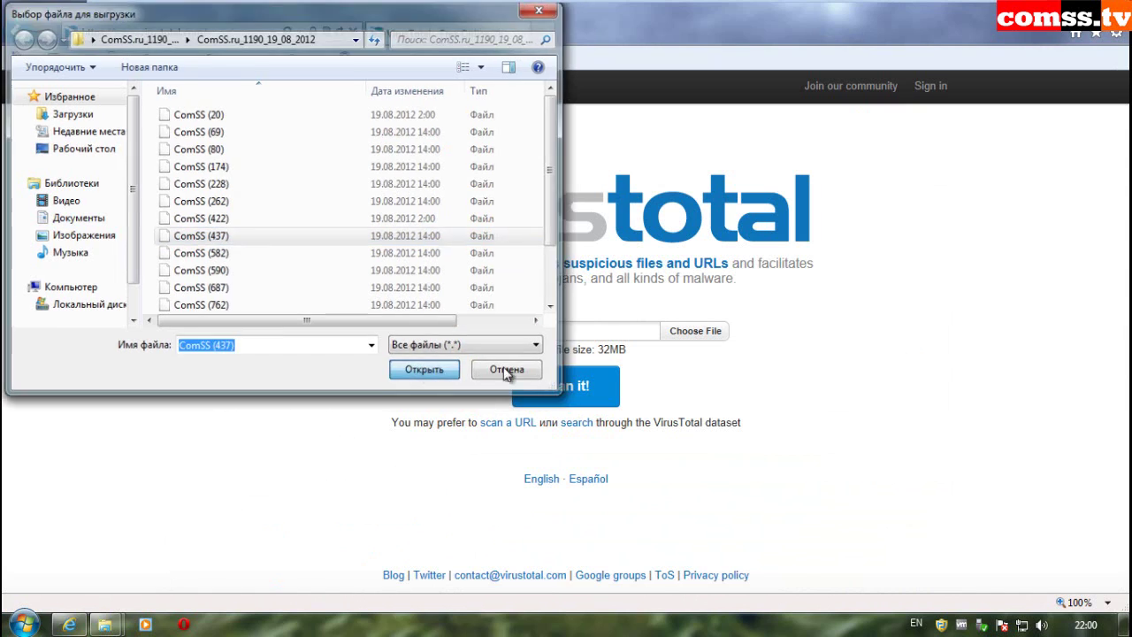
pyautogui.click(566, 385)
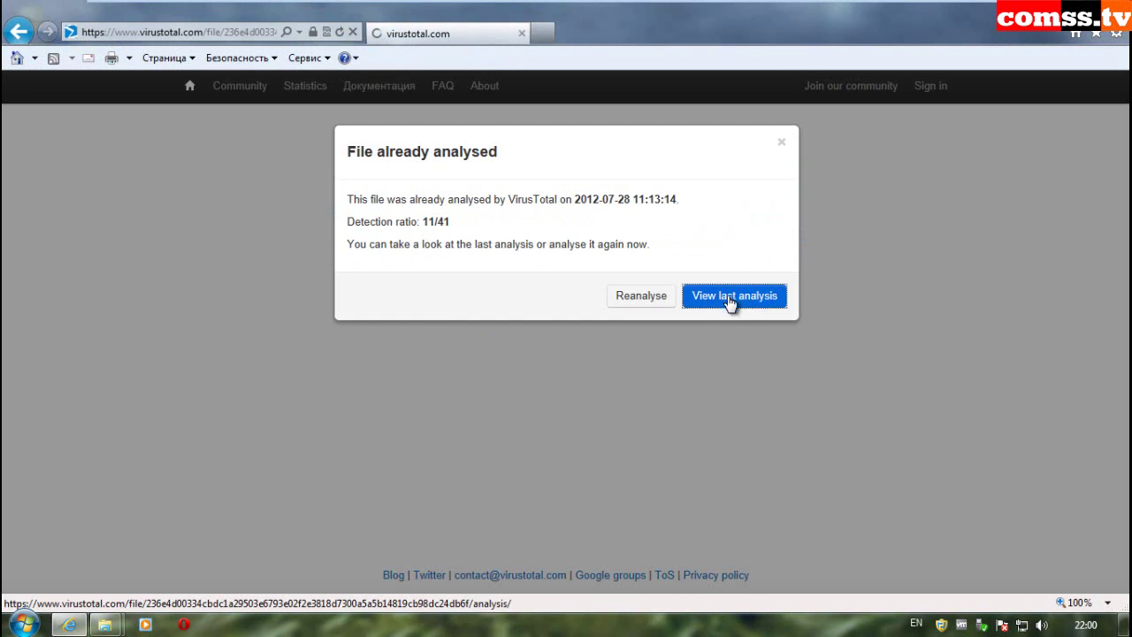
pyautogui.click(753, 298)
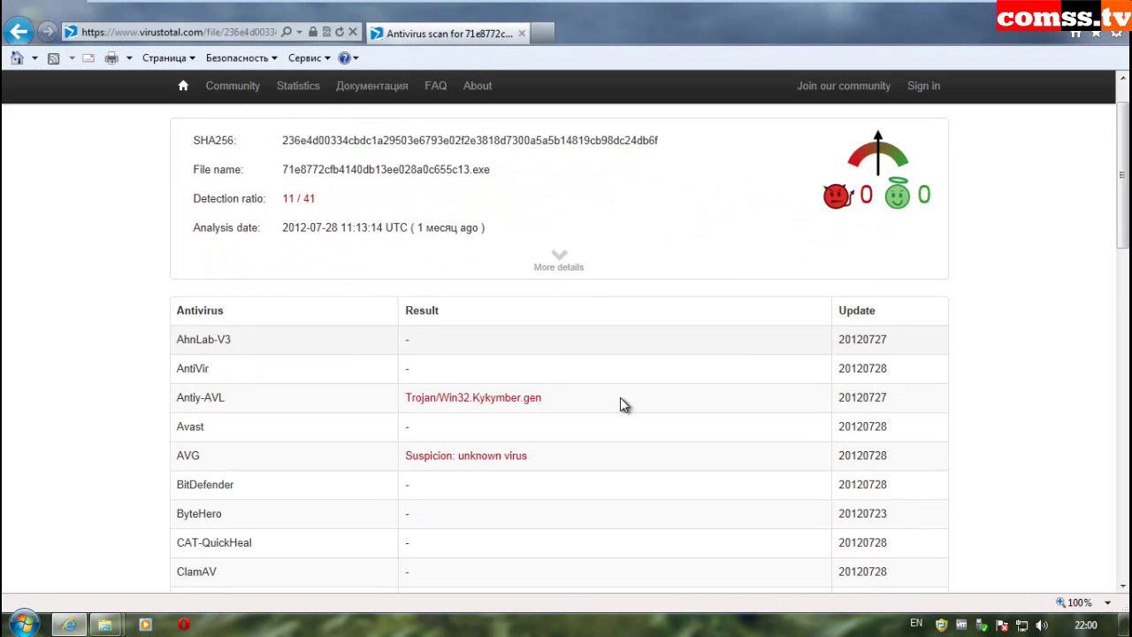
pyautogui.scroll(-3, 624, 416)
pyautogui.scroll(-5, 606, 366)
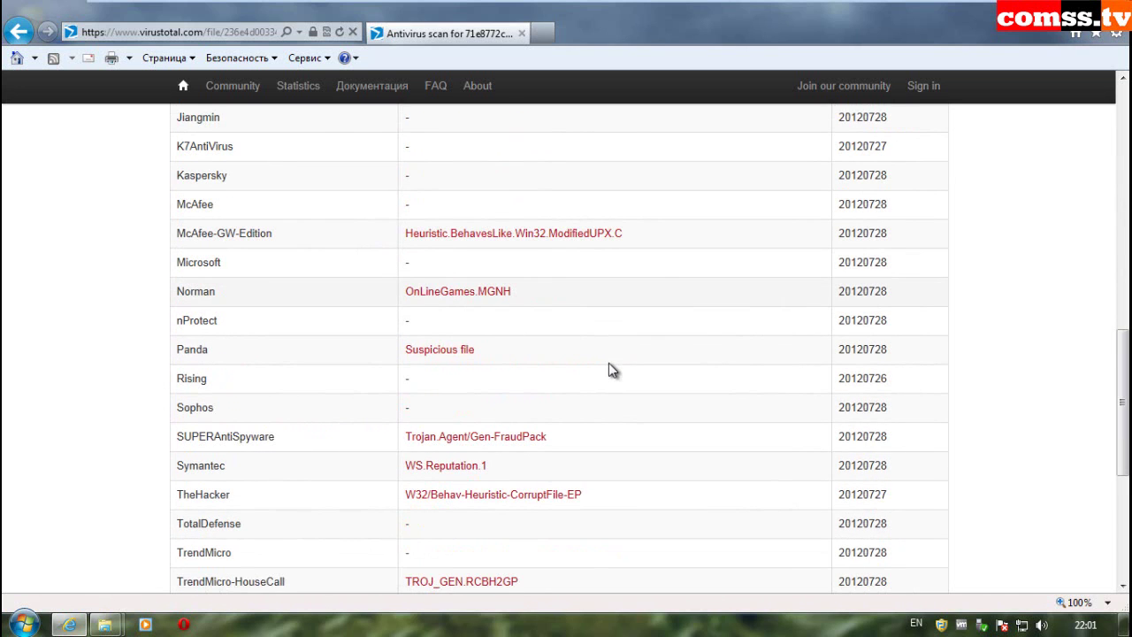
pyautogui.scroll(-2, 609, 370)
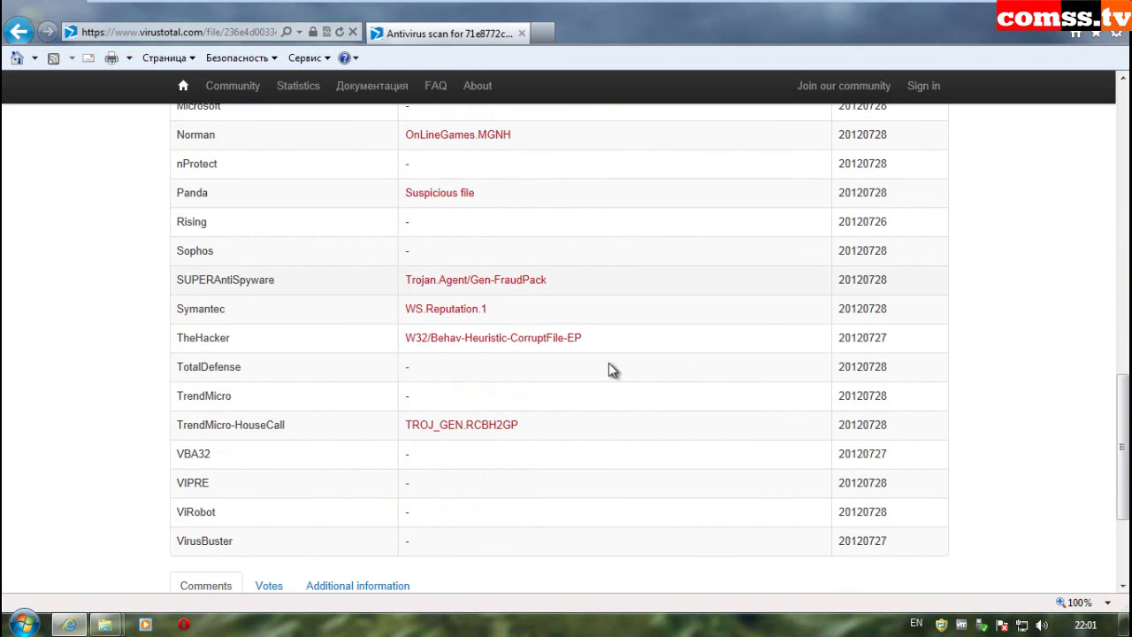
pyautogui.scroll(-1, 609, 362)
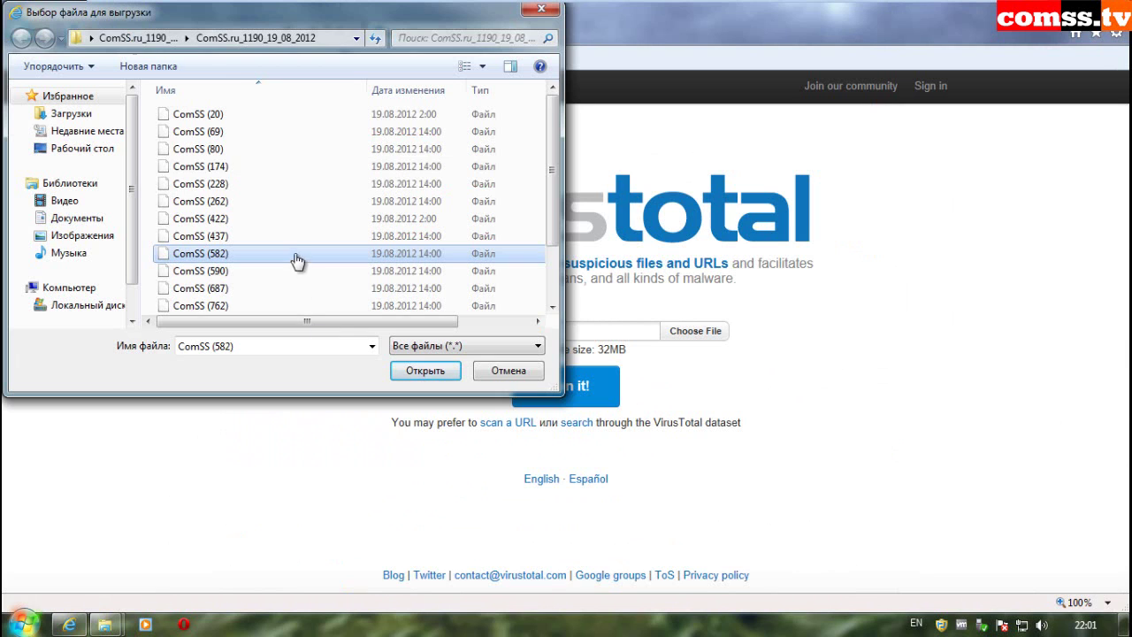
# Step: Submit ComSS (582) for scanning and view its last analysis
pyautogui.click(424, 370)
pyautogui.click(564, 387)
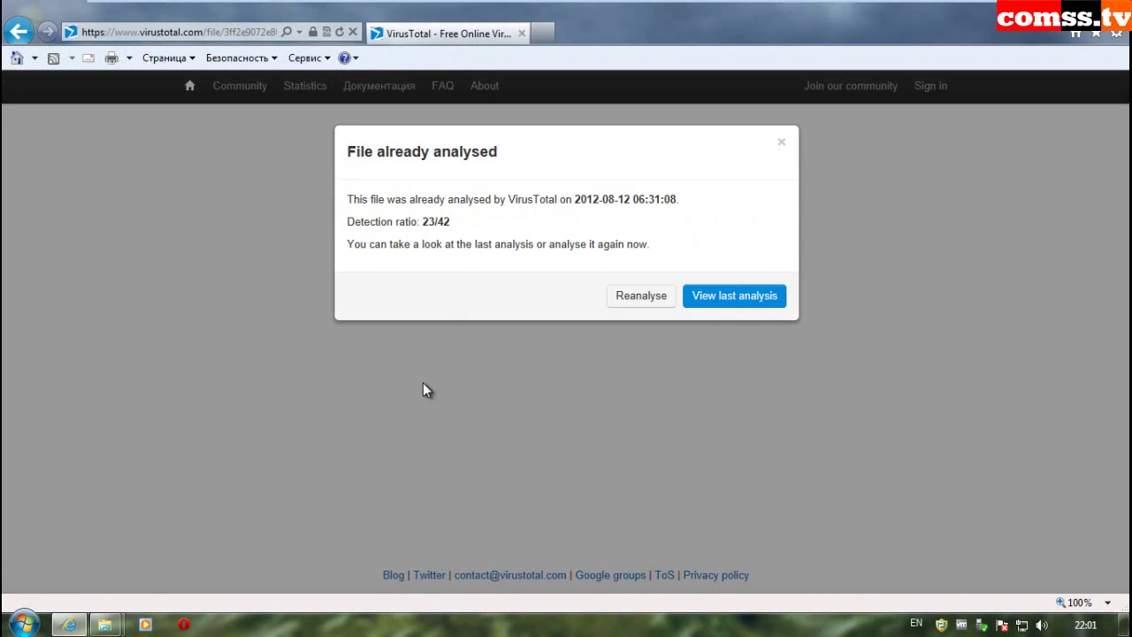
pyautogui.click(701, 297)
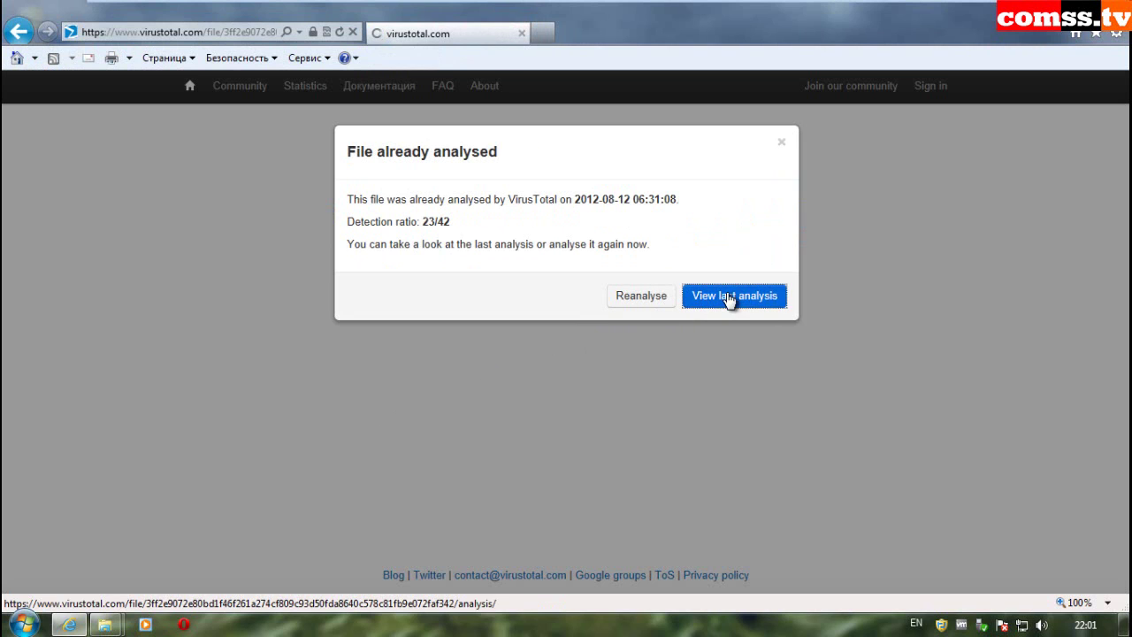
# Step: Read through the engine detections in the last analysis of ComSS (582) down to the final engine
pyautogui.scroll(-5, 710, 377)
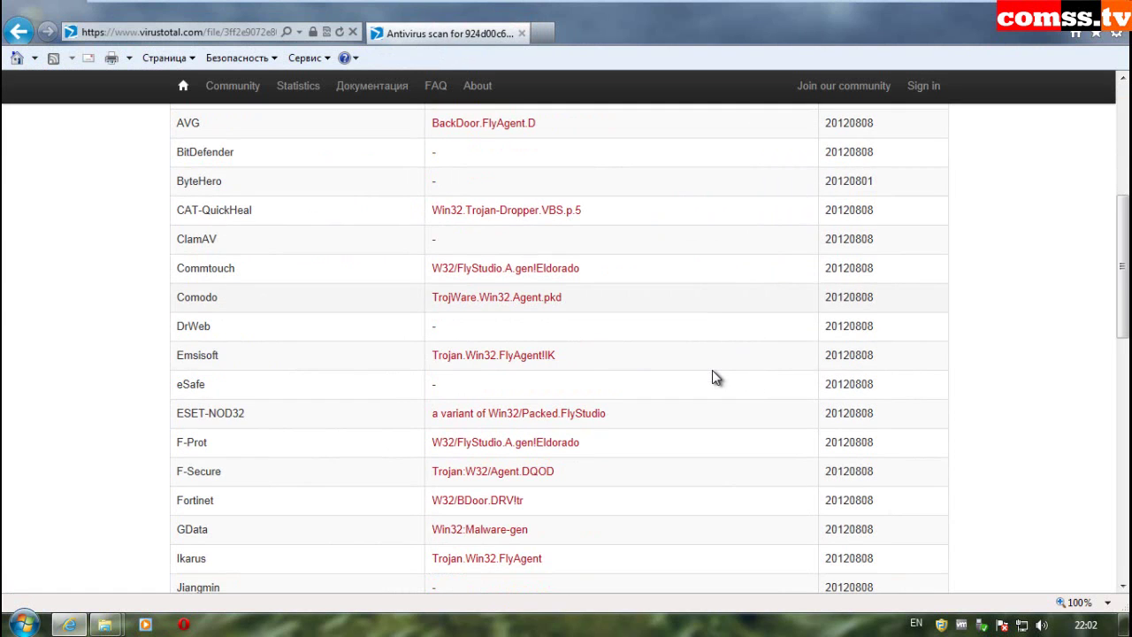
pyautogui.scroll(-1, 666, 428)
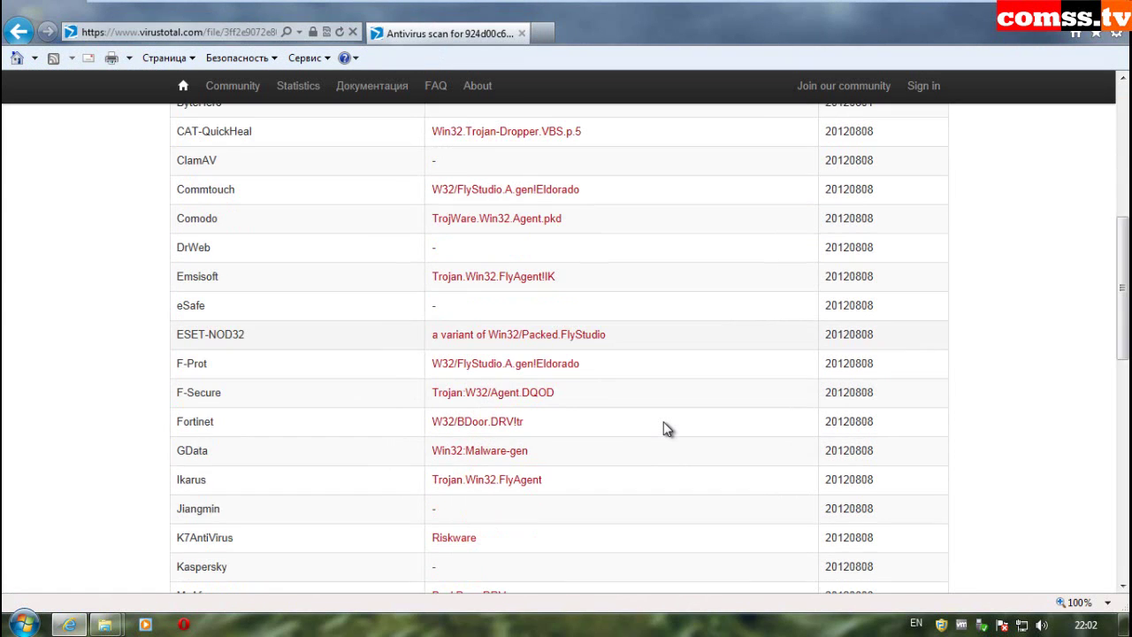
pyautogui.scroll(-1, 667, 429)
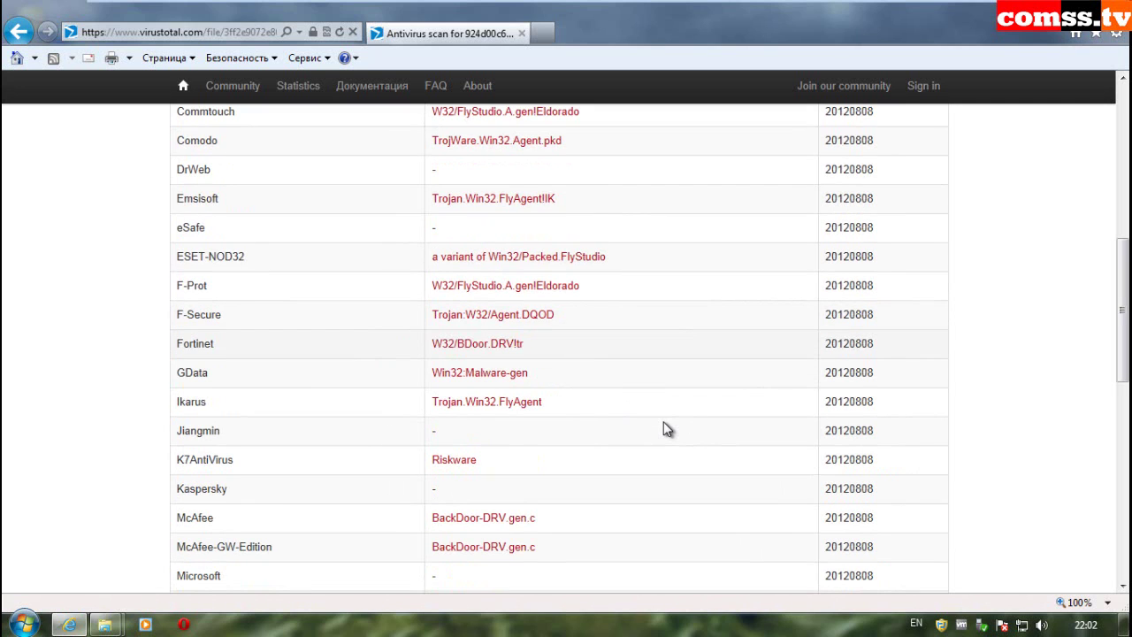
pyautogui.scroll(-1, 666, 429)
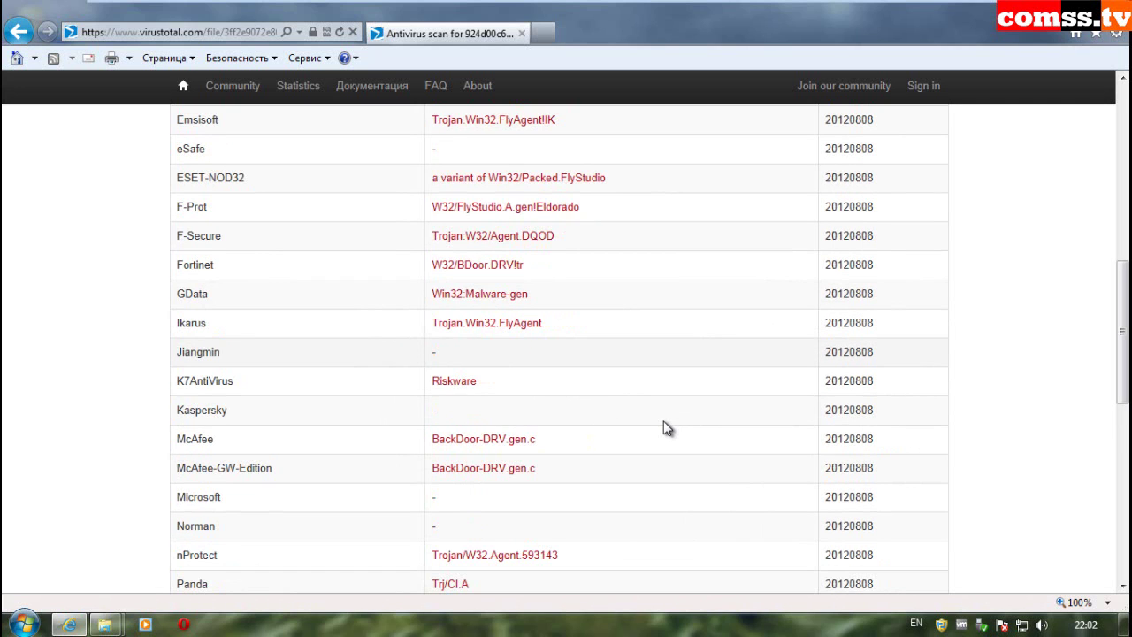
pyautogui.scroll(-1, 667, 428)
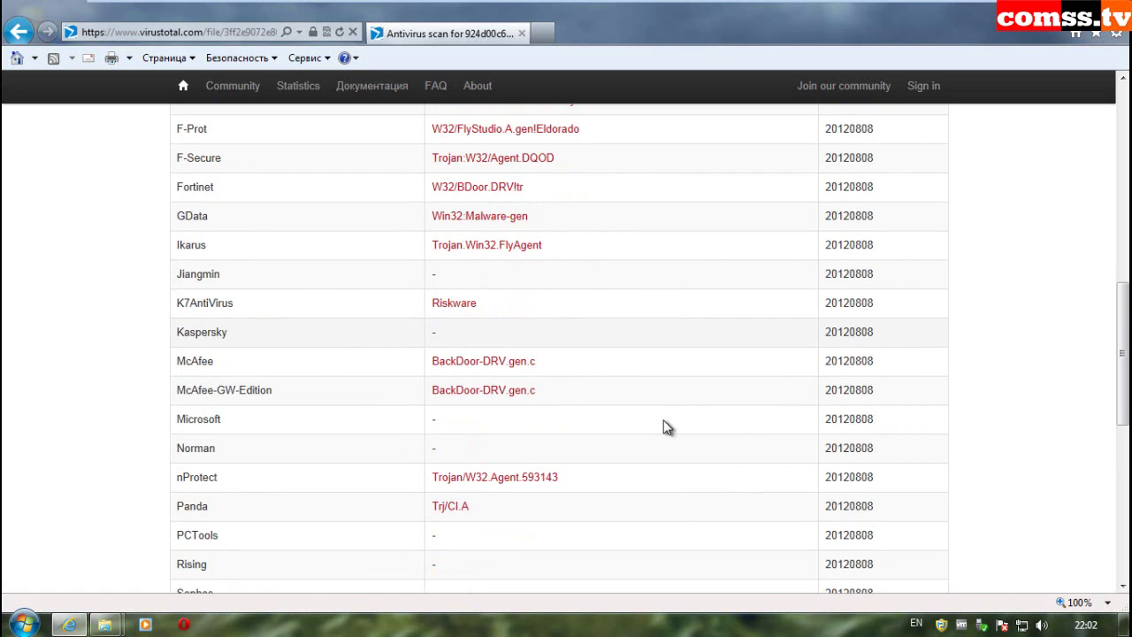
pyautogui.scroll(-2, 668, 428)
pyautogui.scroll(-1, 667, 426)
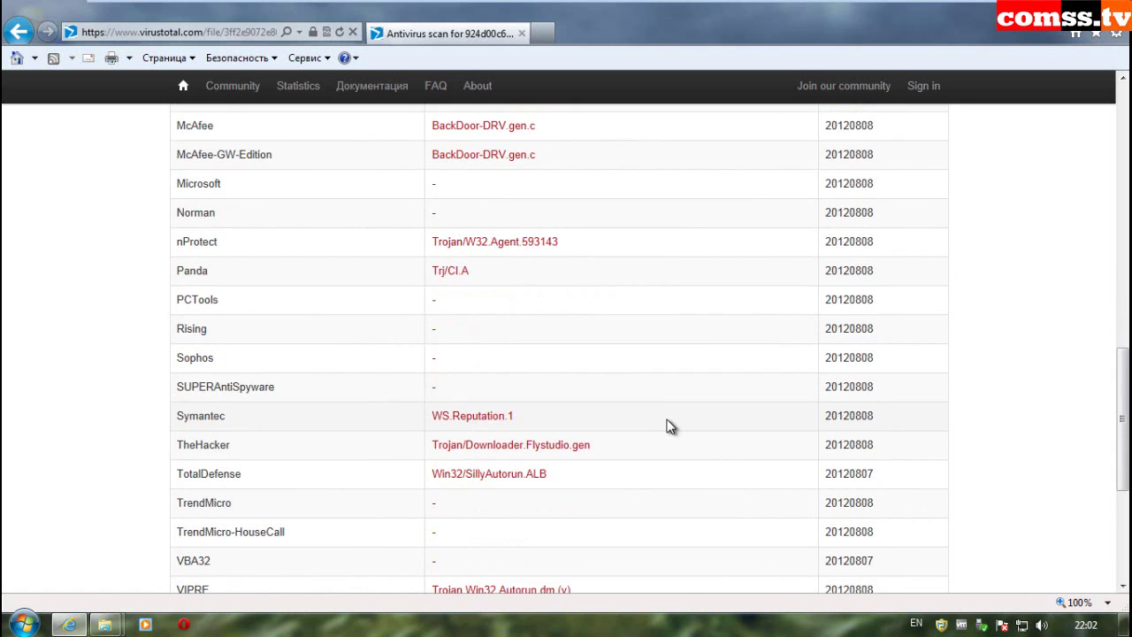
pyautogui.scroll(-1, 668, 429)
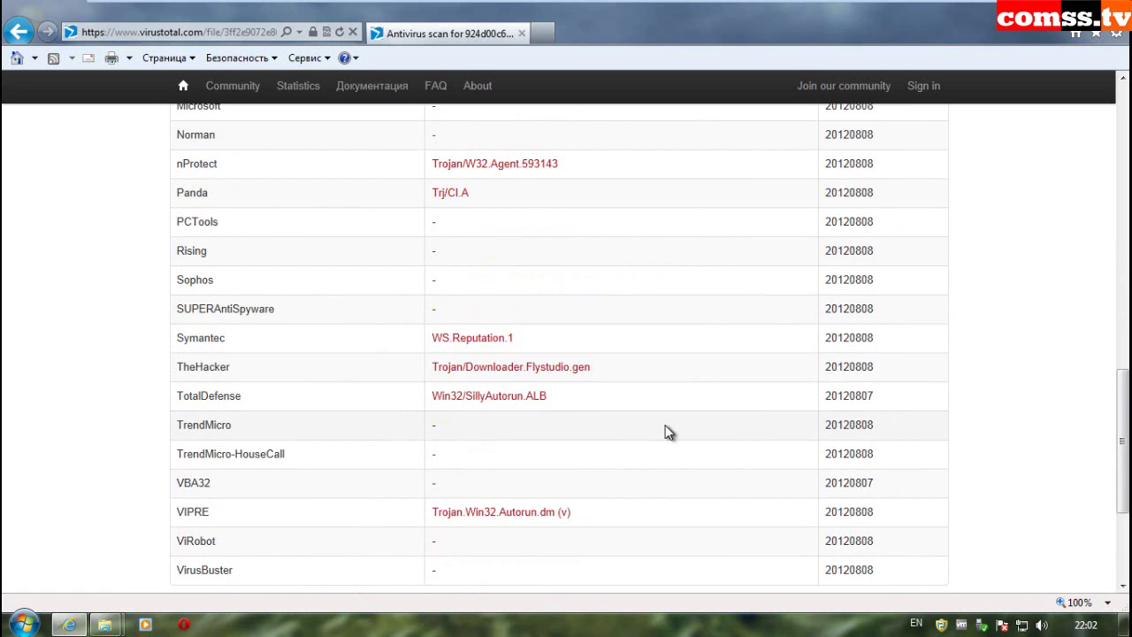
pyautogui.scroll(-1, 83, 472)
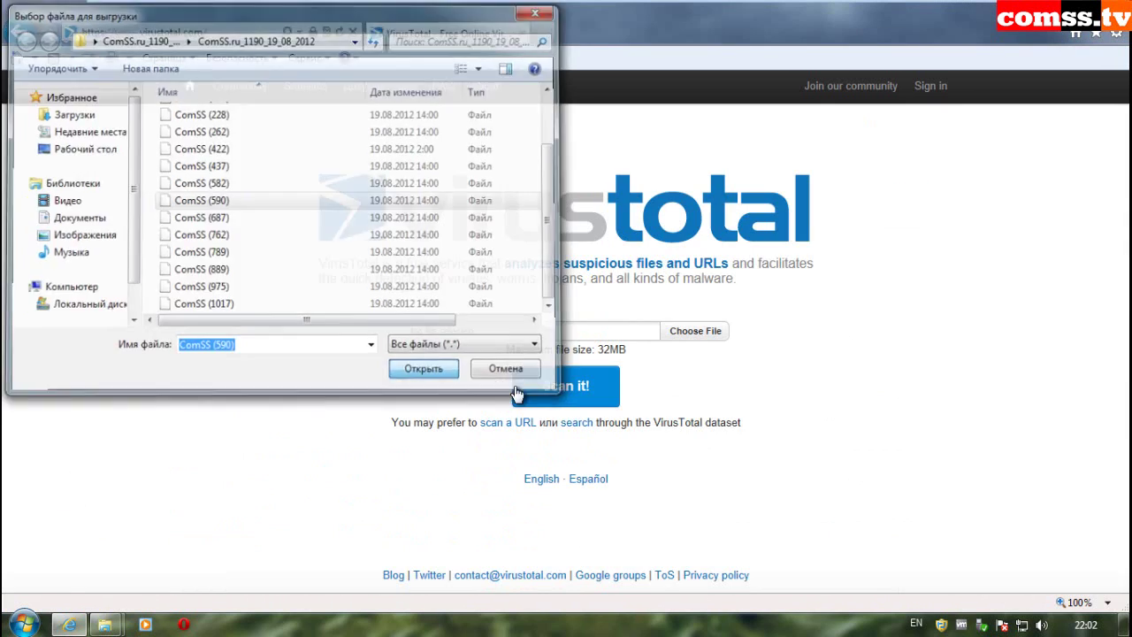
# Step: Scan ComSS (590), view its last analysis and read the antivirus results down to the final engine
pyautogui.press('Return')
pyautogui.click(563, 384)
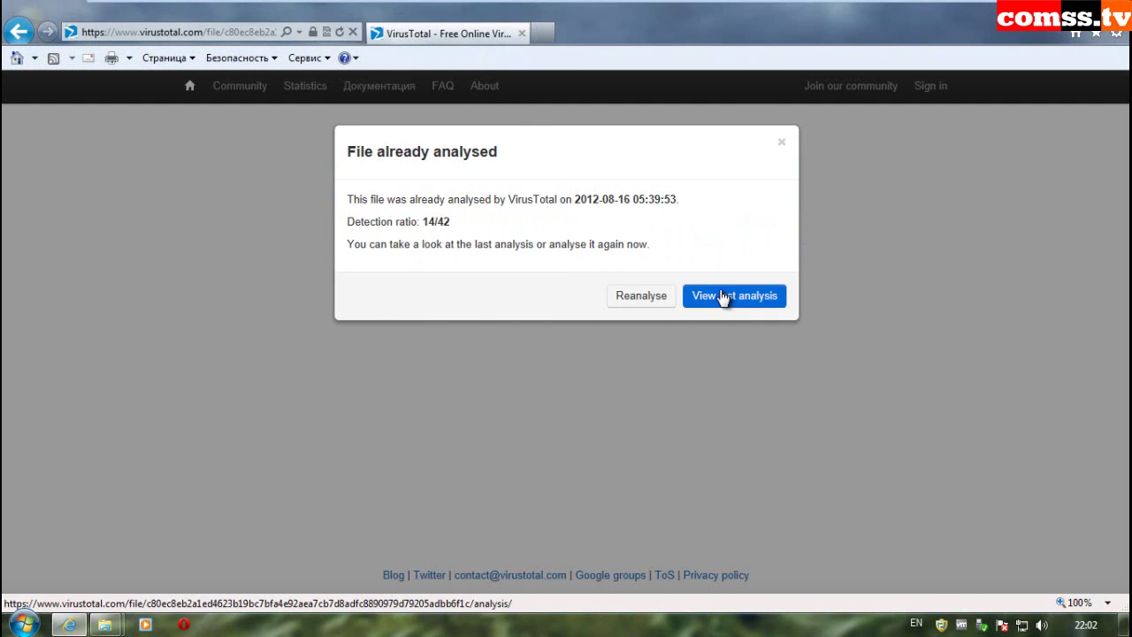
pyautogui.click(719, 298)
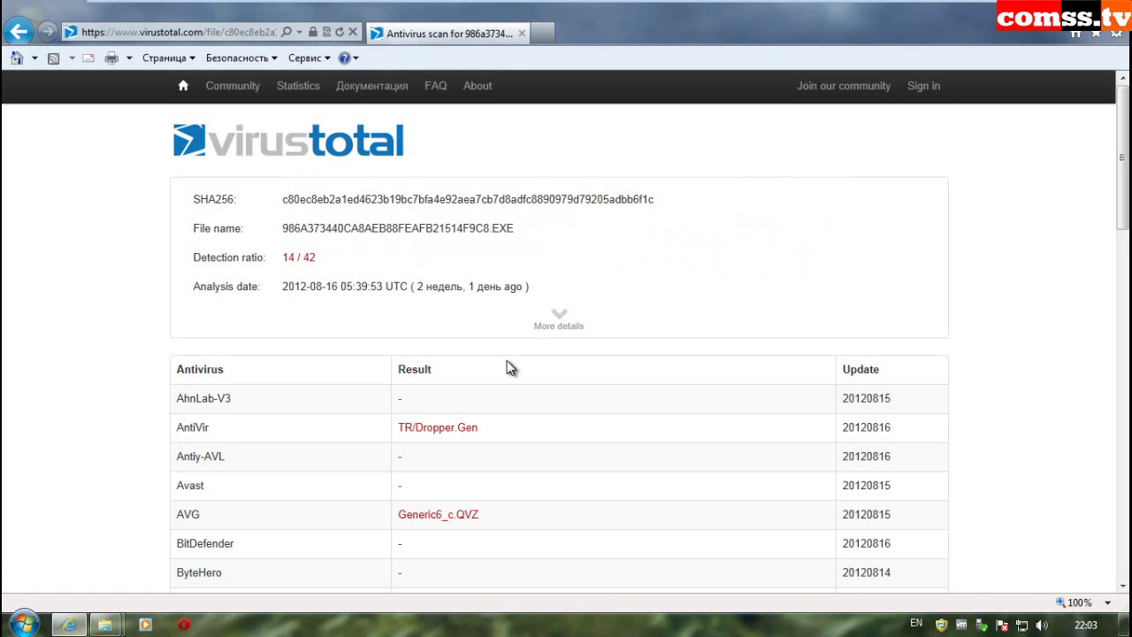
pyautogui.scroll(-5, 511, 368)
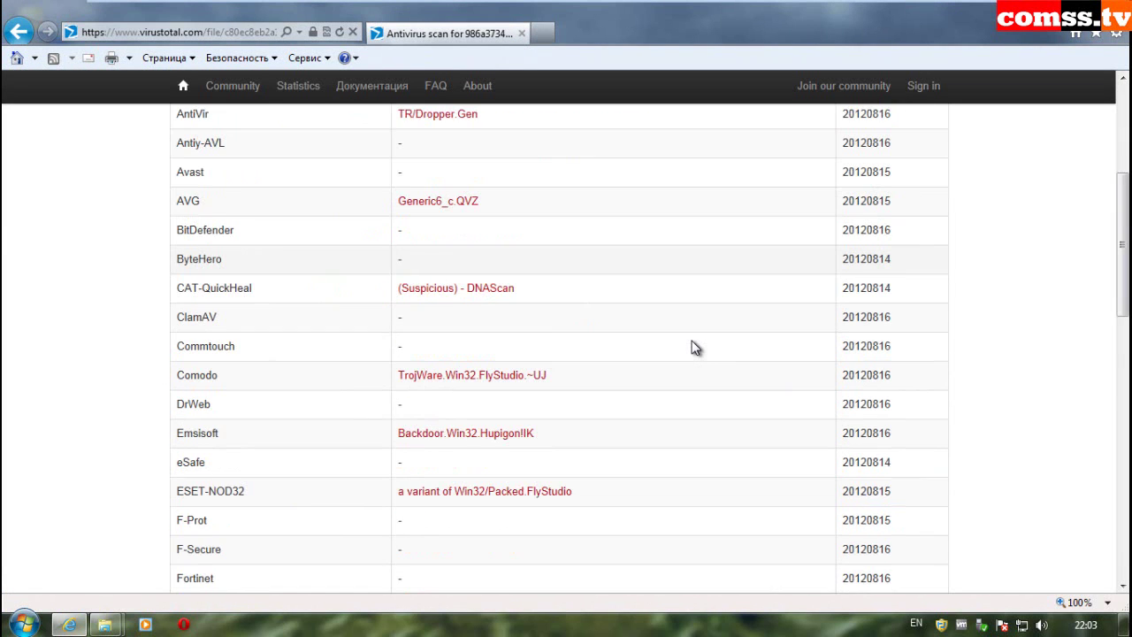
pyautogui.scroll(-1, 694, 348)
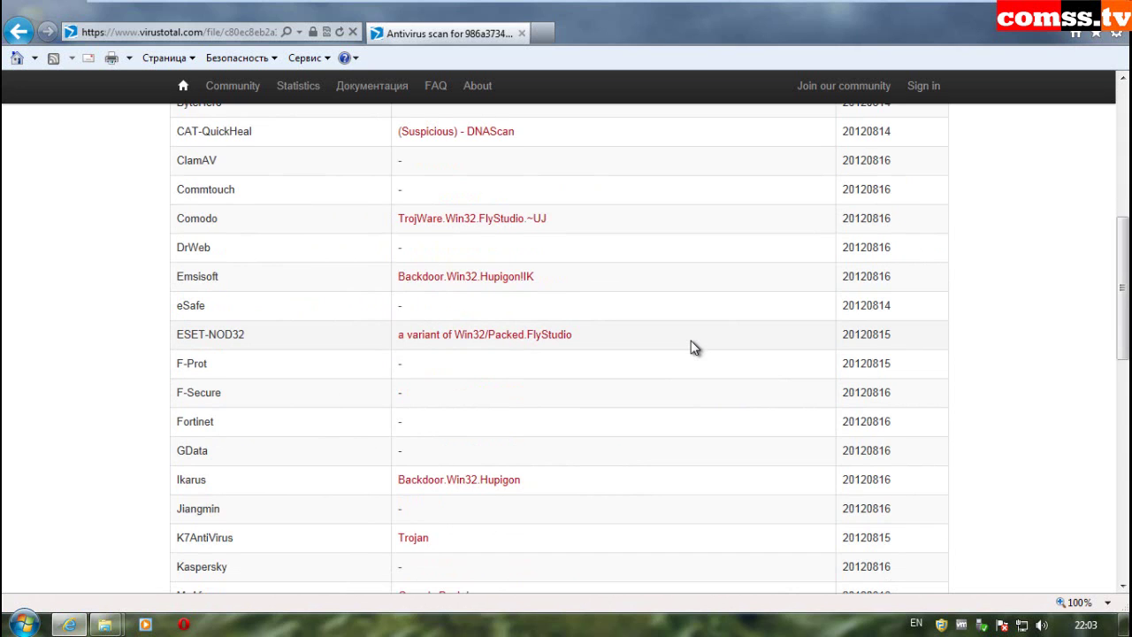
pyautogui.scroll(-2, 694, 347)
pyautogui.scroll(-1, 693, 348)
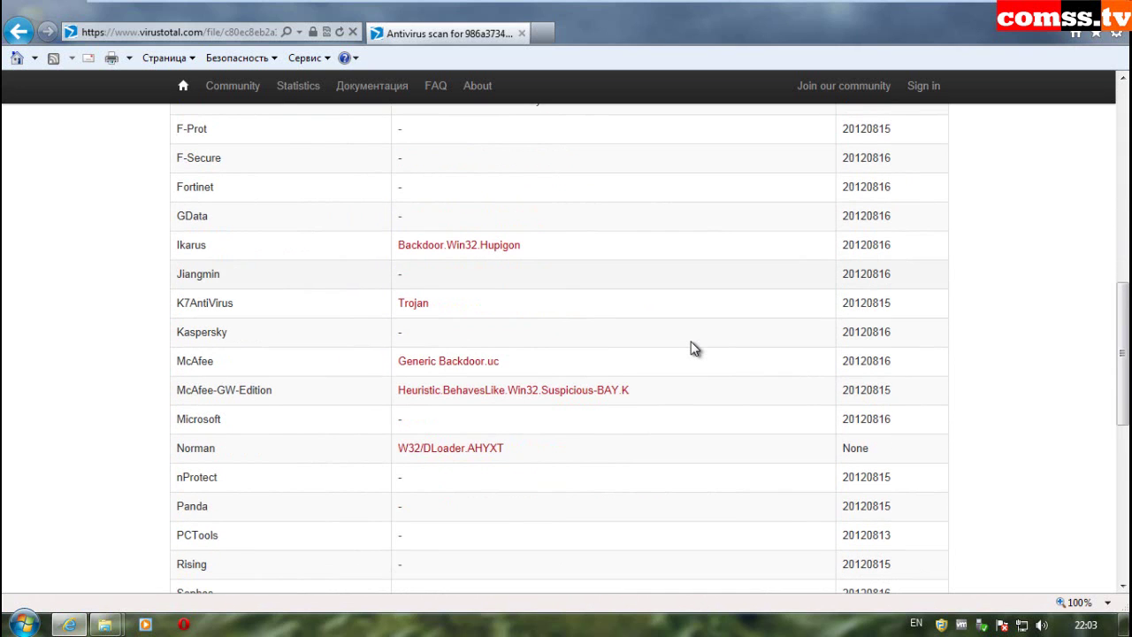
pyautogui.scroll(-1, 694, 347)
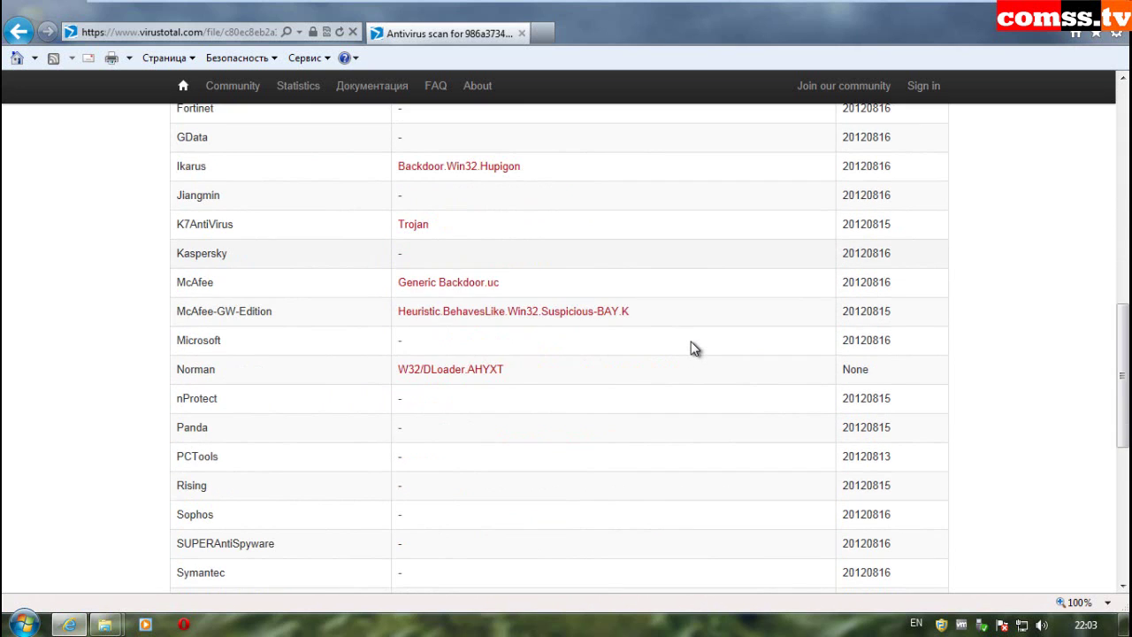
pyautogui.scroll(-4, 693, 347)
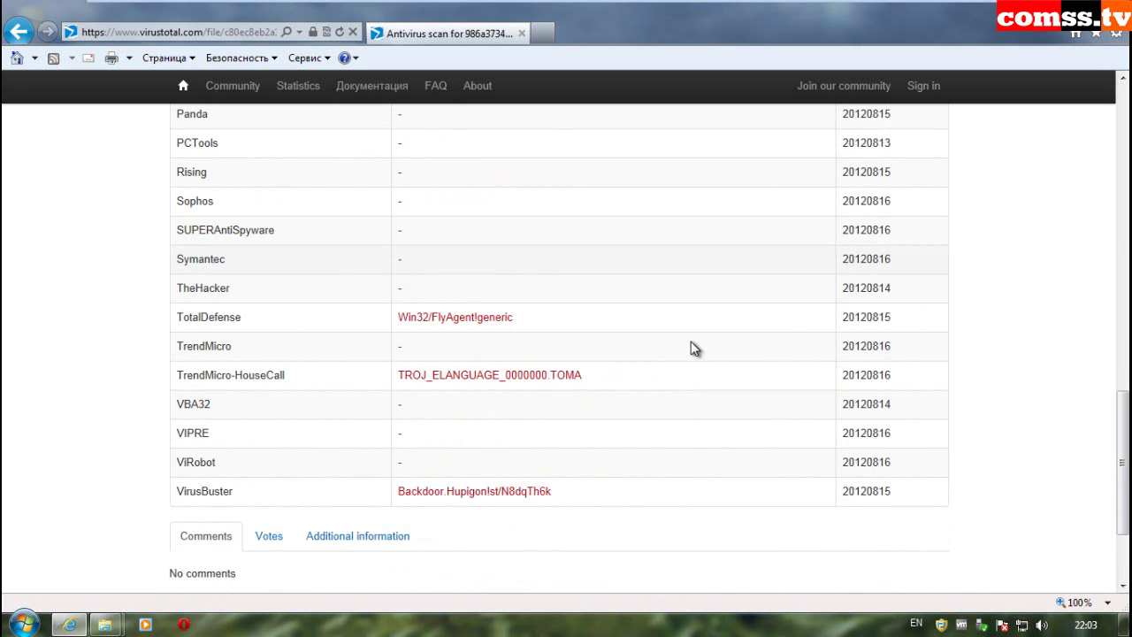
pyautogui.scroll(-1, 693, 348)
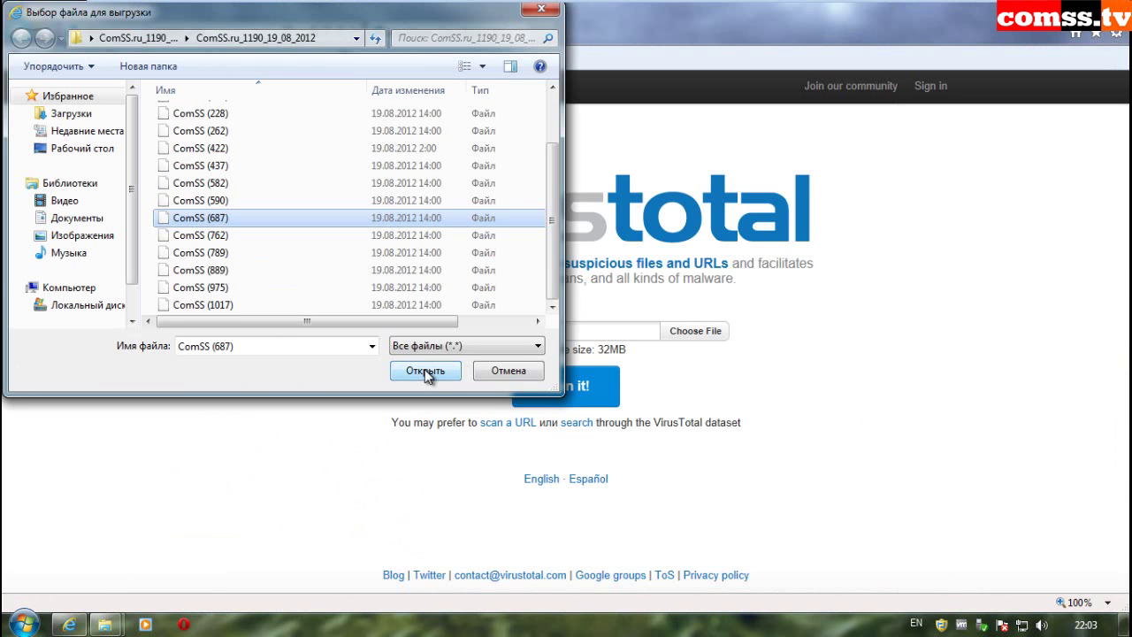
# Step: Submit the ComSS (687) file for scanning and examine which engines detect it in its last analysis
pyautogui.click(425, 372)
pyautogui.click(570, 389)
pyautogui.click(743, 299)
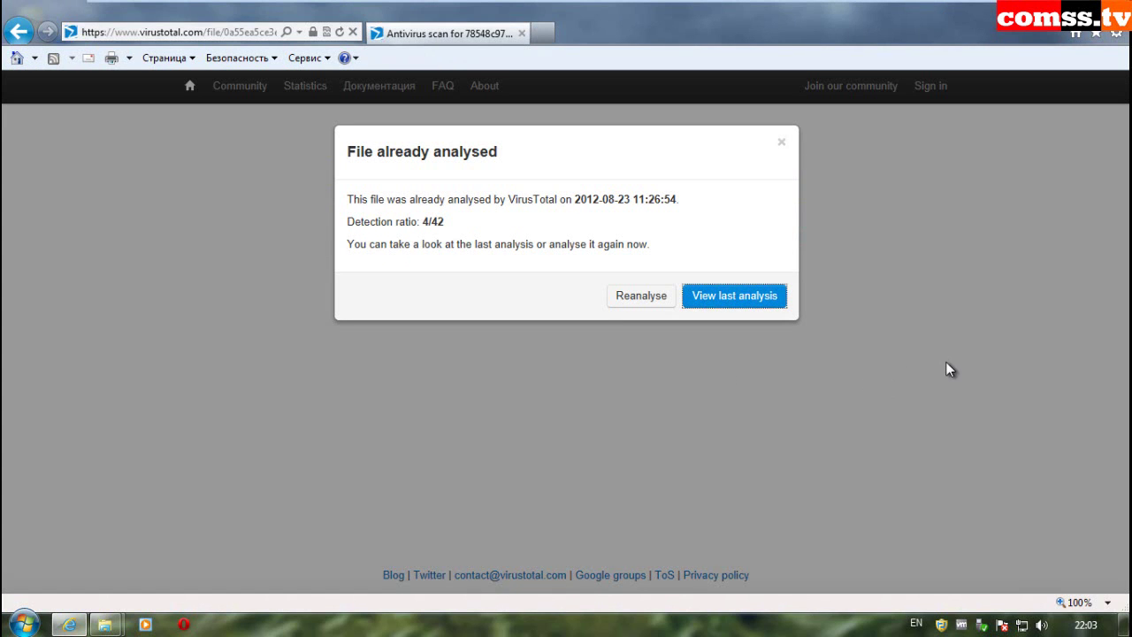
pyautogui.scroll(-3, 924, 368)
pyautogui.scroll(-9, 924, 368)
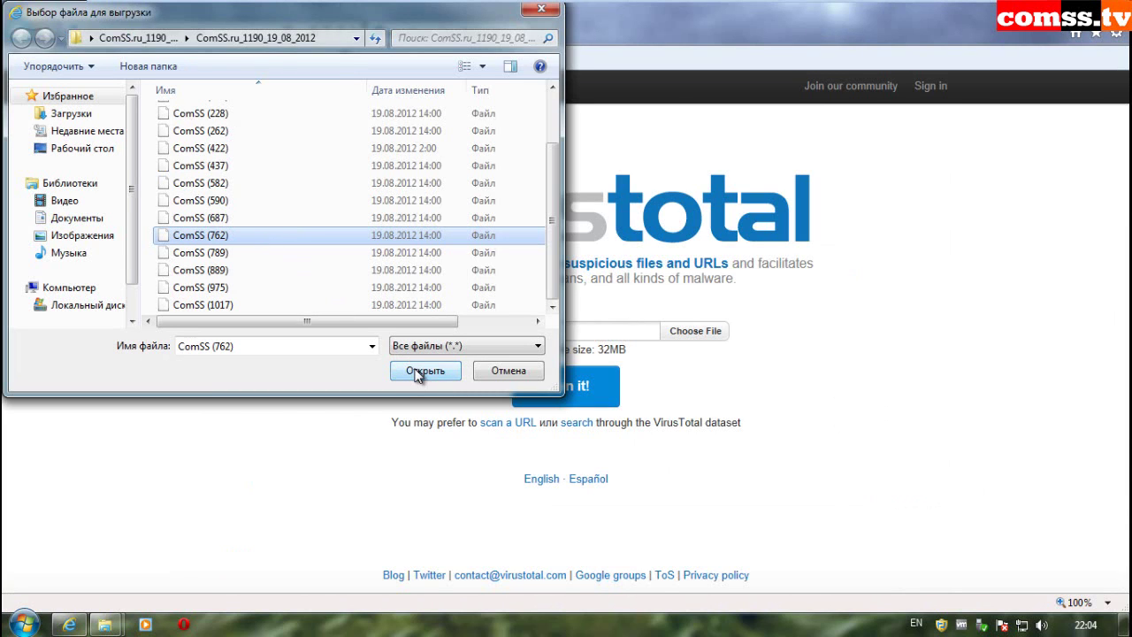
# Step: Scan ComSS (762) and read through the engine detections in its last analysis
pyautogui.click(417, 372)
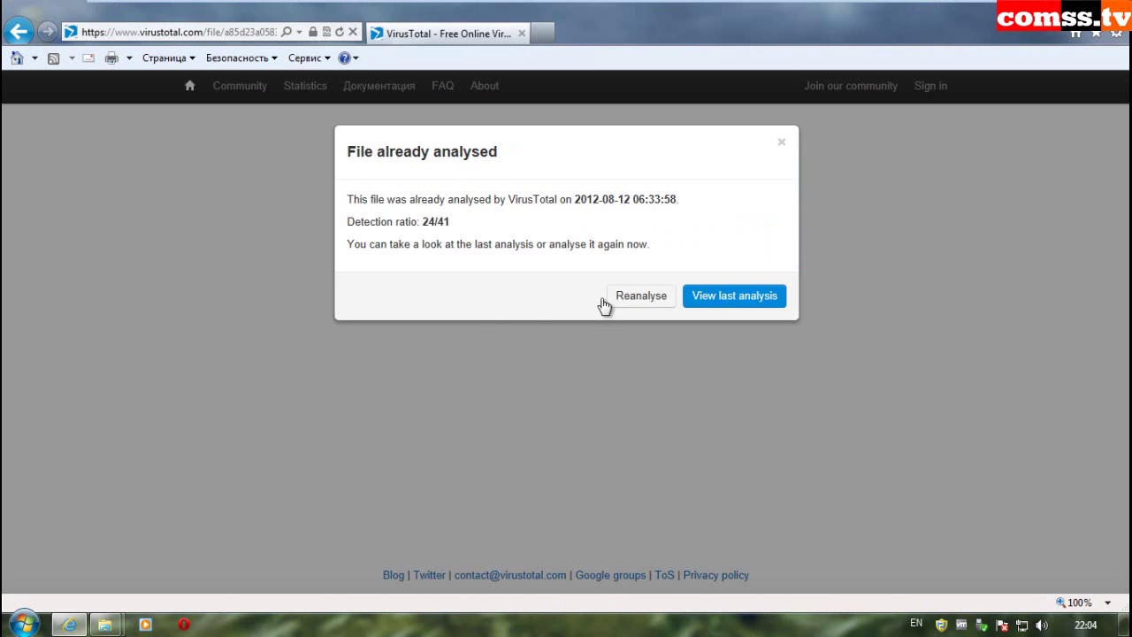
pyautogui.click(732, 302)
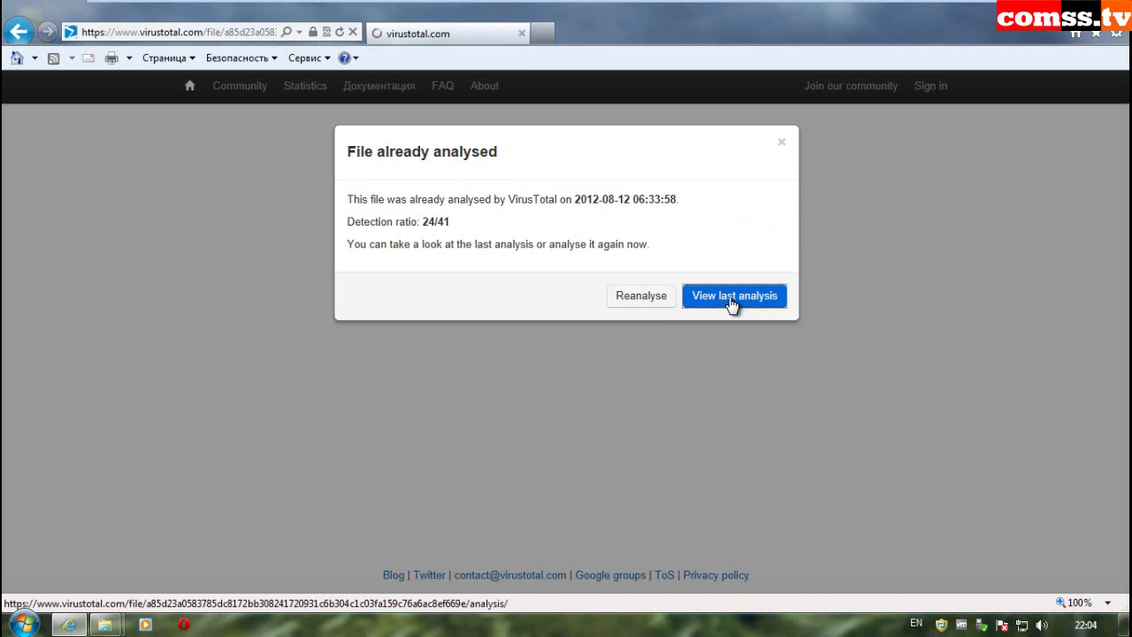
pyautogui.scroll(-3, 727, 309)
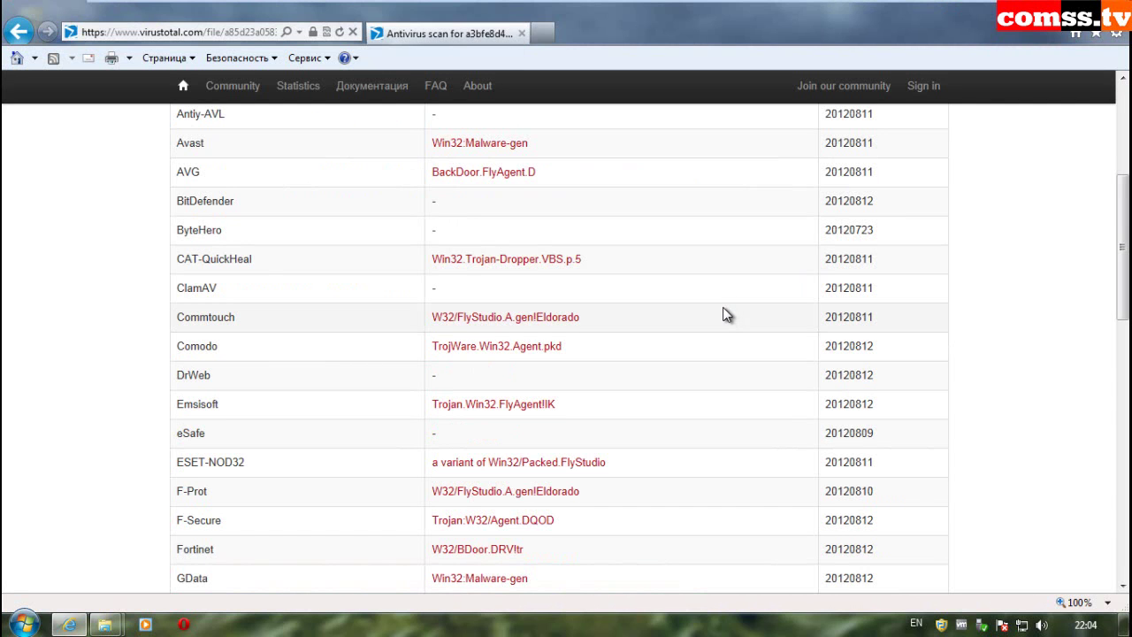
pyautogui.scroll(-2, 723, 315)
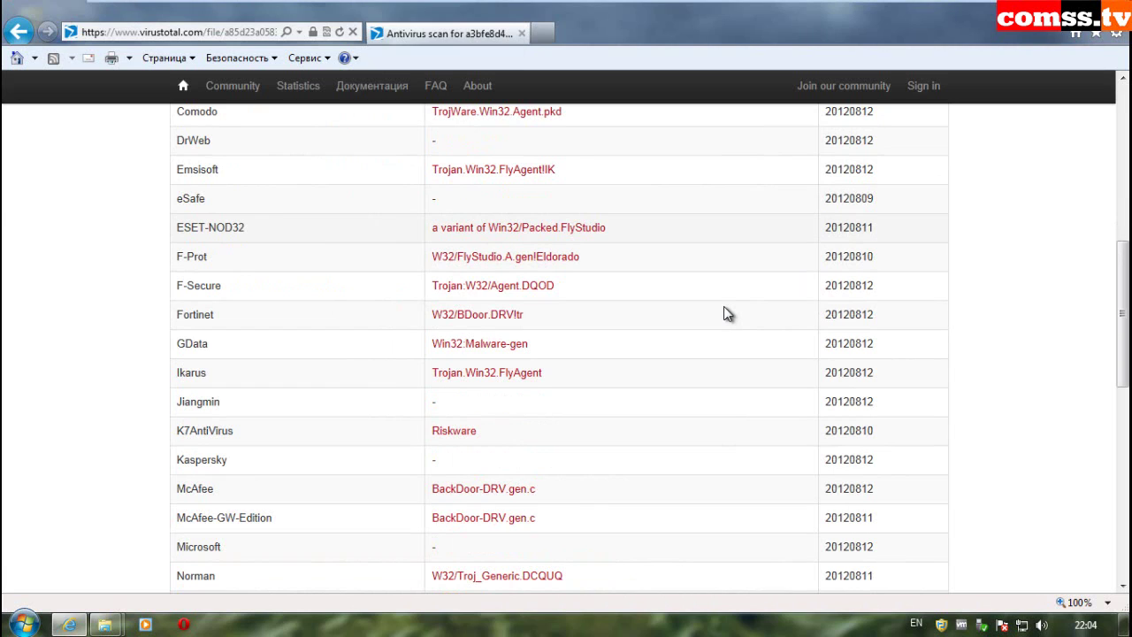
pyautogui.scroll(-2, 723, 314)
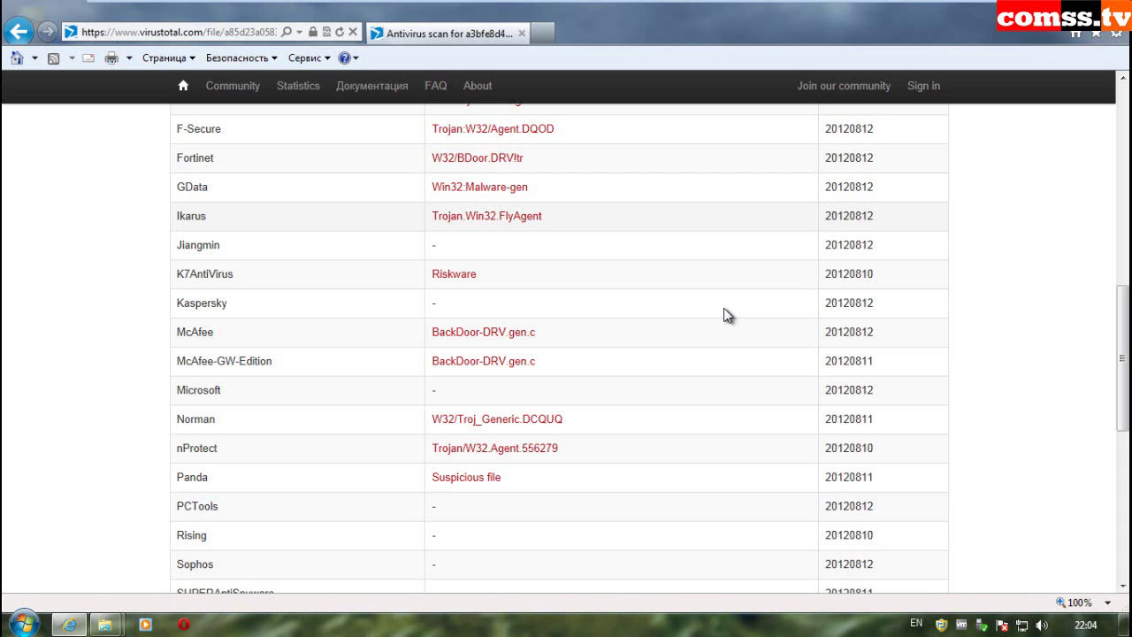
pyautogui.scroll(-3, 723, 314)
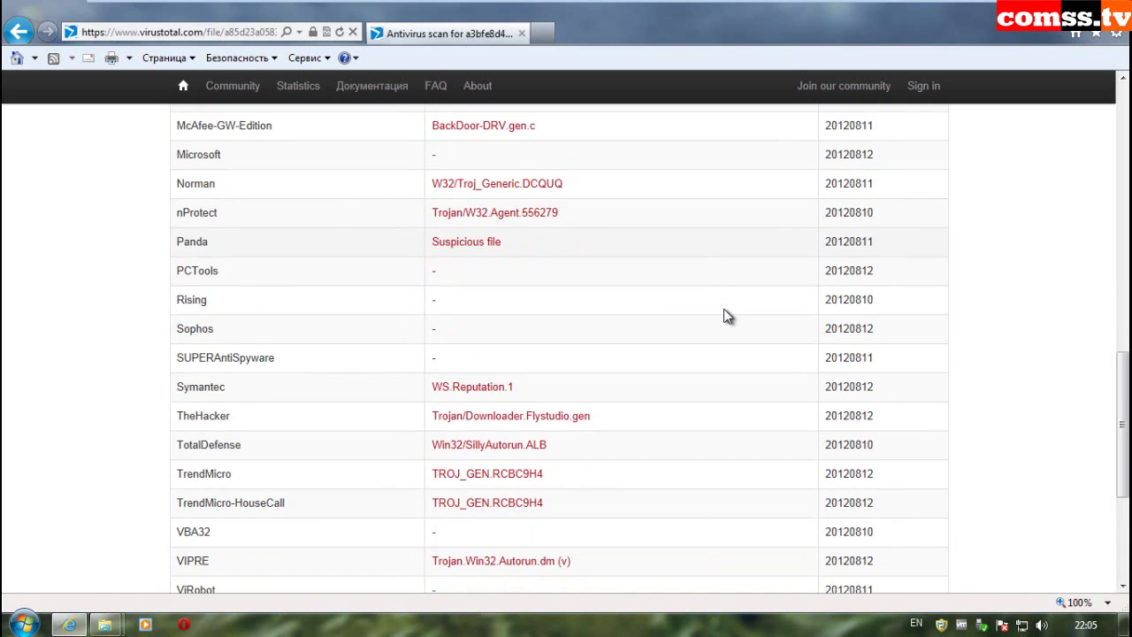
pyautogui.scroll(-1, 723, 315)
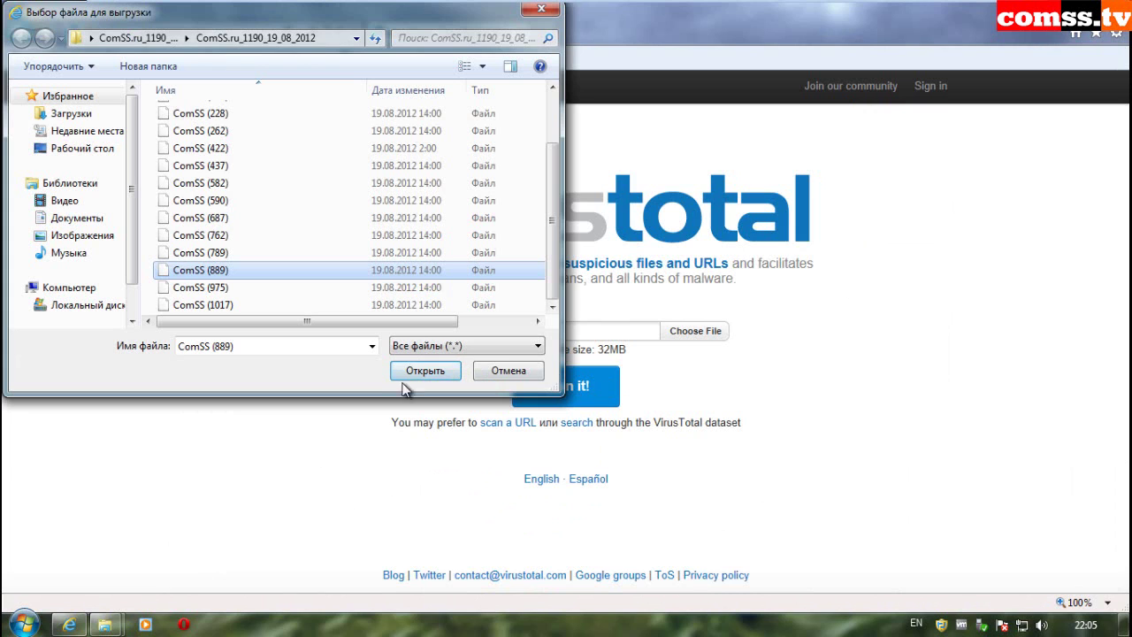
# Step: Scan ComSS (889), view its last analysis and check the results of all listed engines
pyautogui.click(428, 371)
pyautogui.click(569, 387)
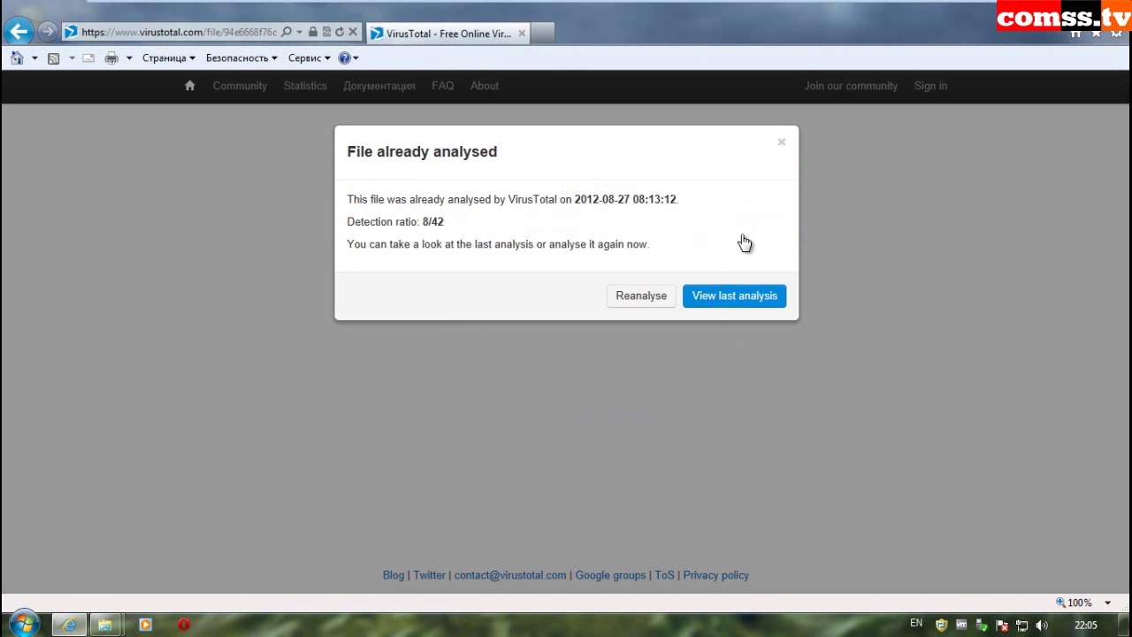
pyautogui.click(725, 296)
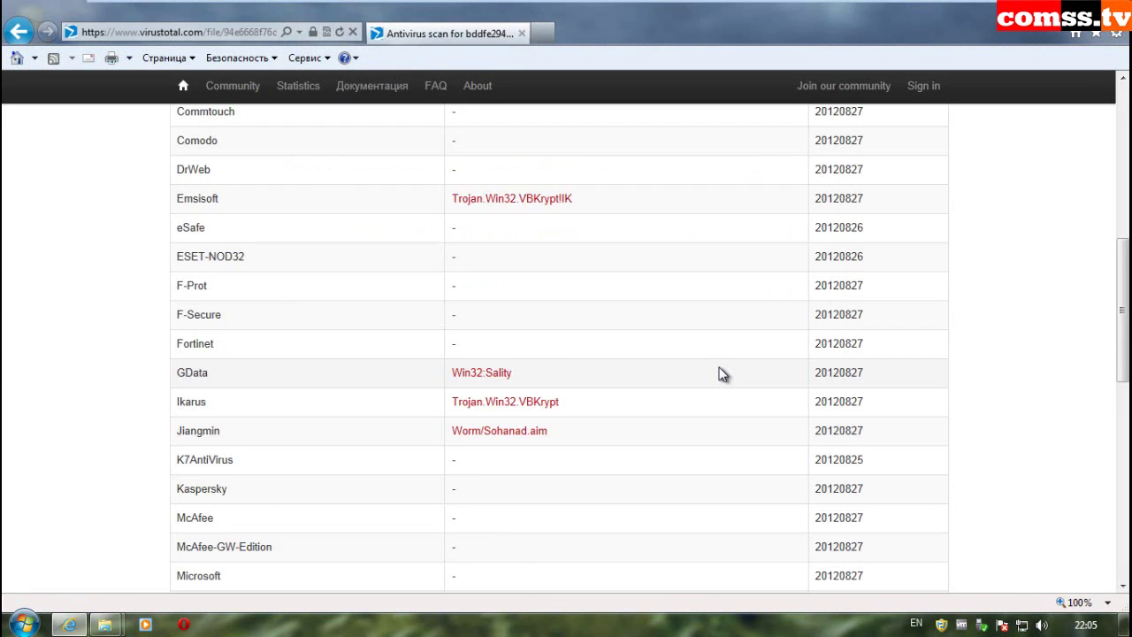
pyautogui.scroll(-3, 721, 375)
pyautogui.scroll(-7, 721, 374)
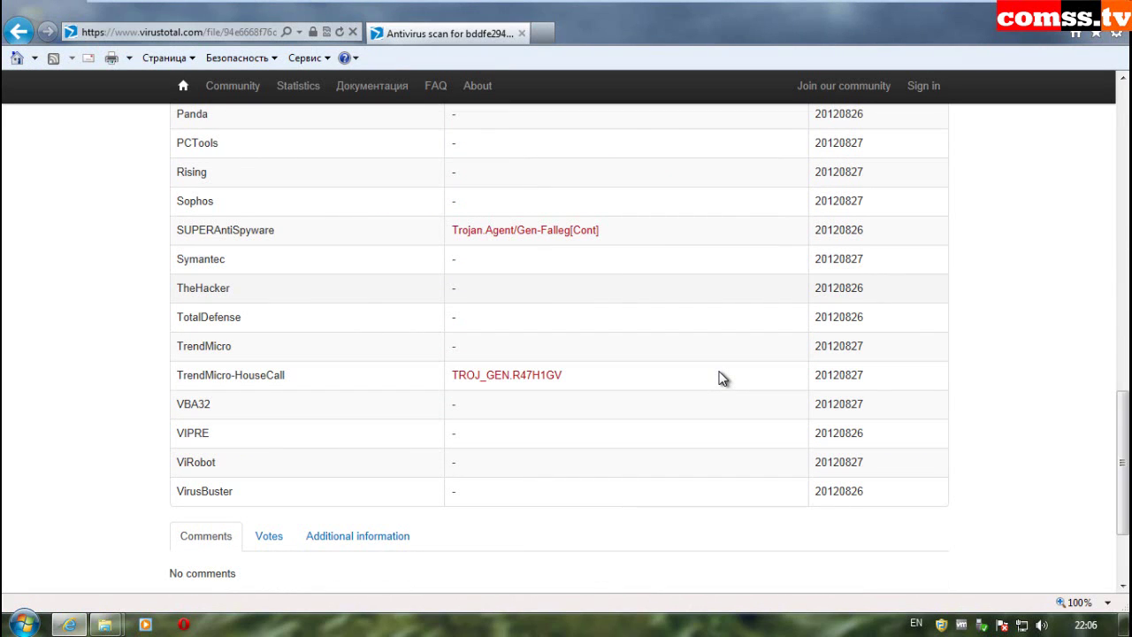
pyautogui.scroll(-2, 721, 377)
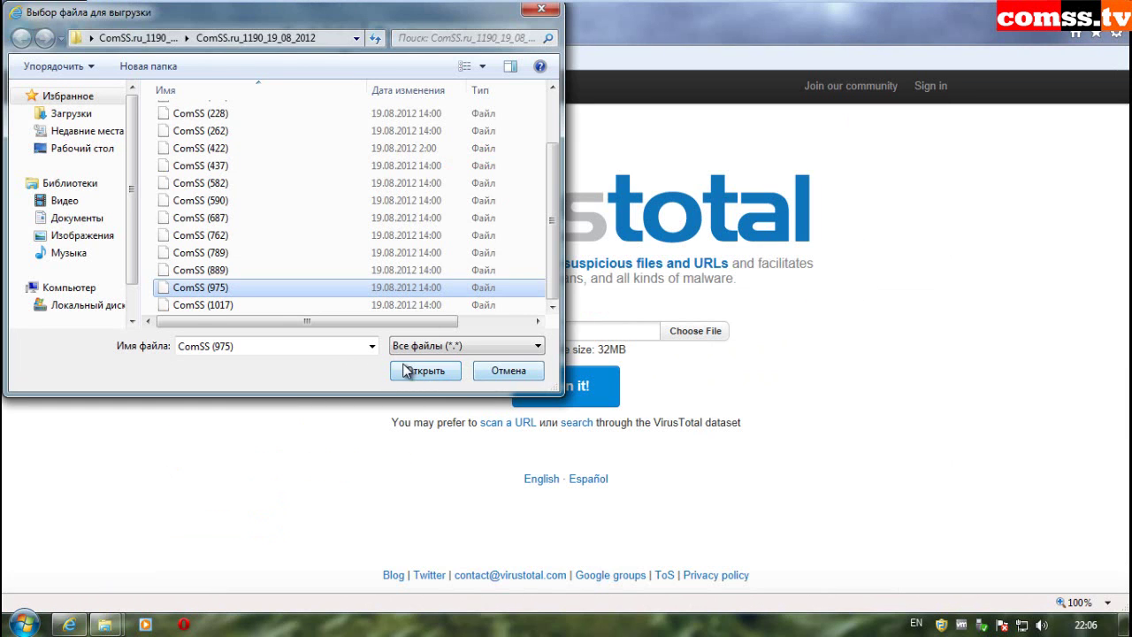
# Step: Submit ComSS (975) for scanning, view its last analysis and read the results of all listed antivirus engines
pyautogui.click(406, 370)
pyautogui.click(579, 386)
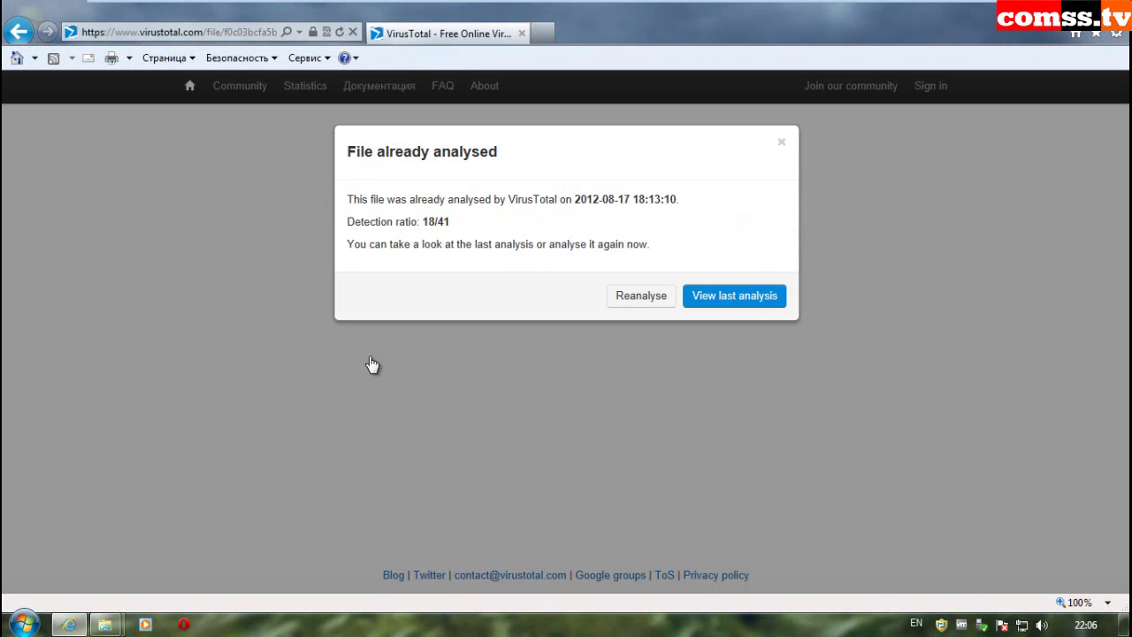
pyautogui.click(740, 302)
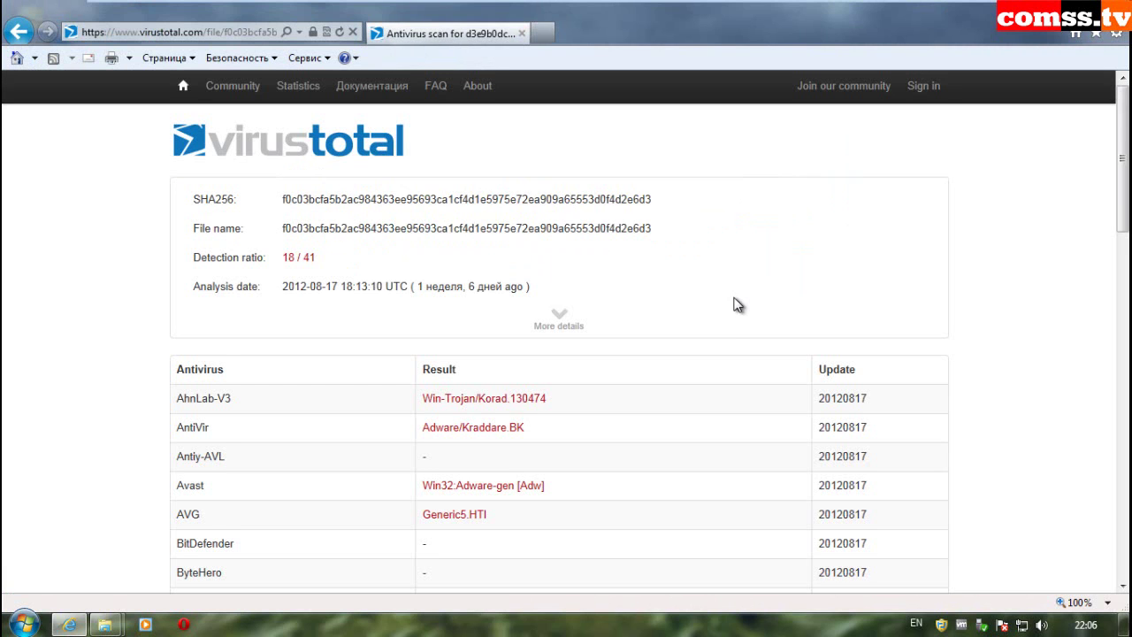
pyautogui.scroll(-4, 737, 304)
pyautogui.scroll(-2, 727, 404)
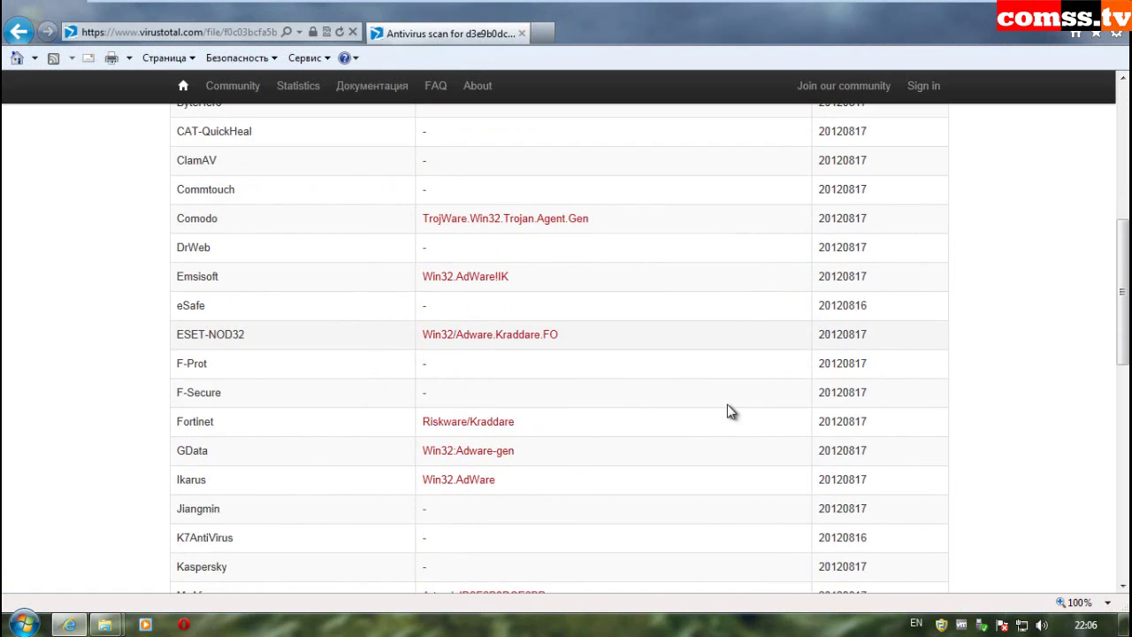
pyautogui.scroll(-2, 726, 411)
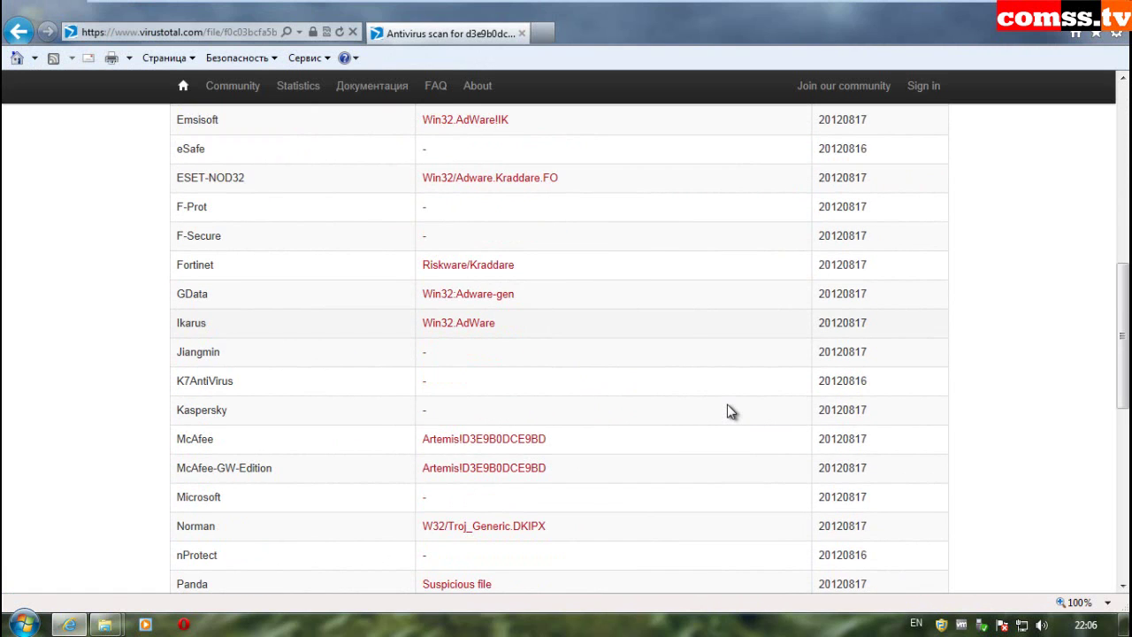
pyautogui.scroll(-2, 727, 407)
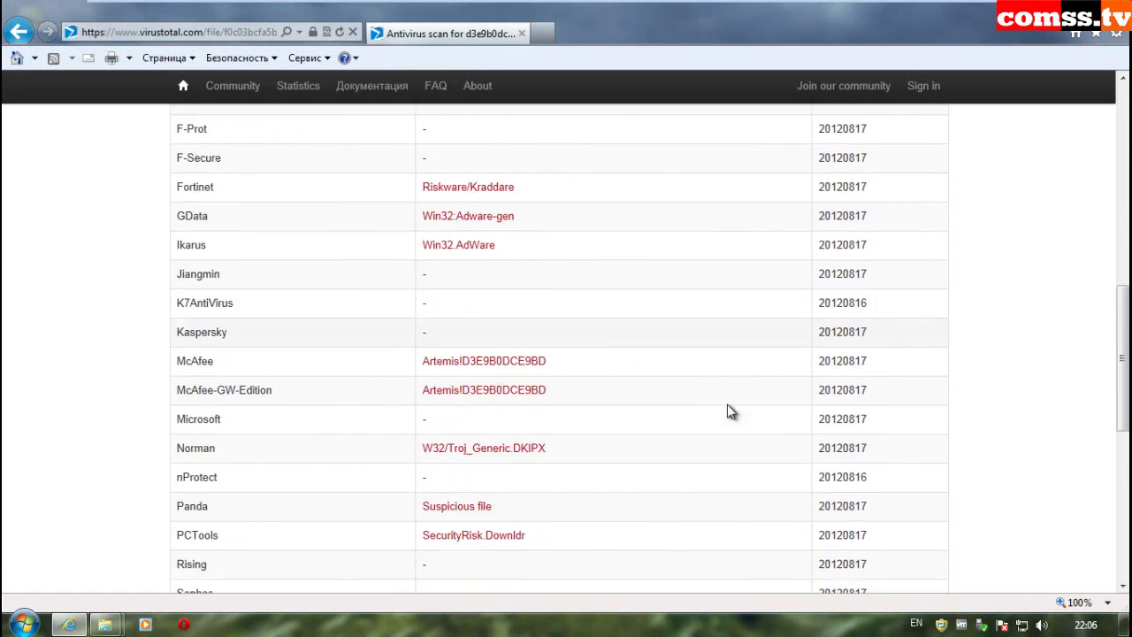
pyautogui.scroll(-1, 727, 404)
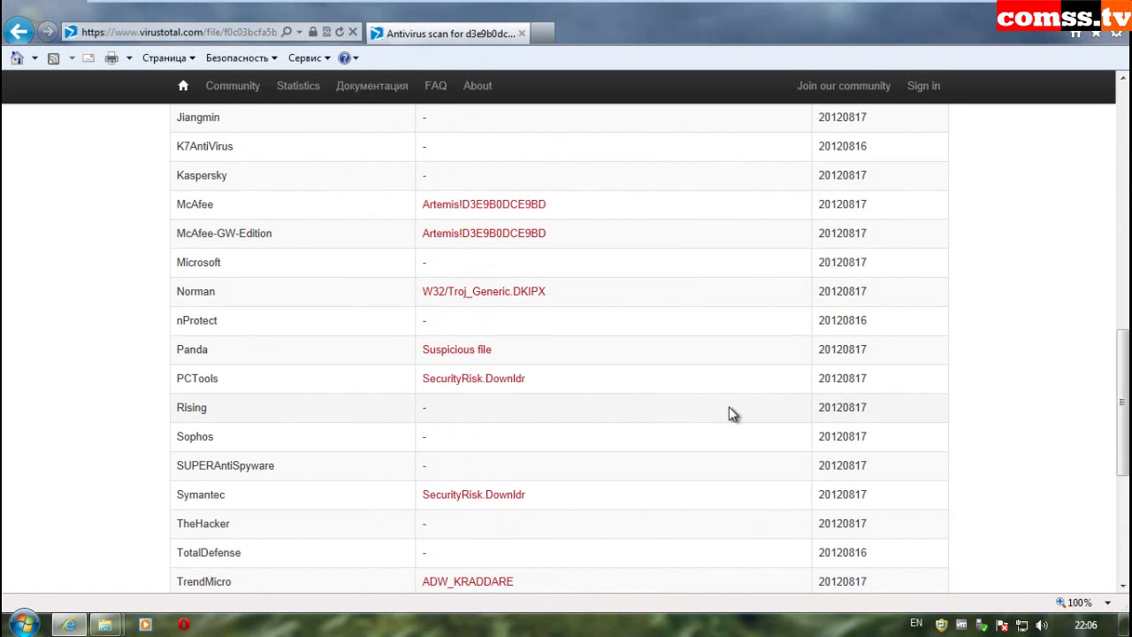
pyautogui.scroll(-2, 731, 413)
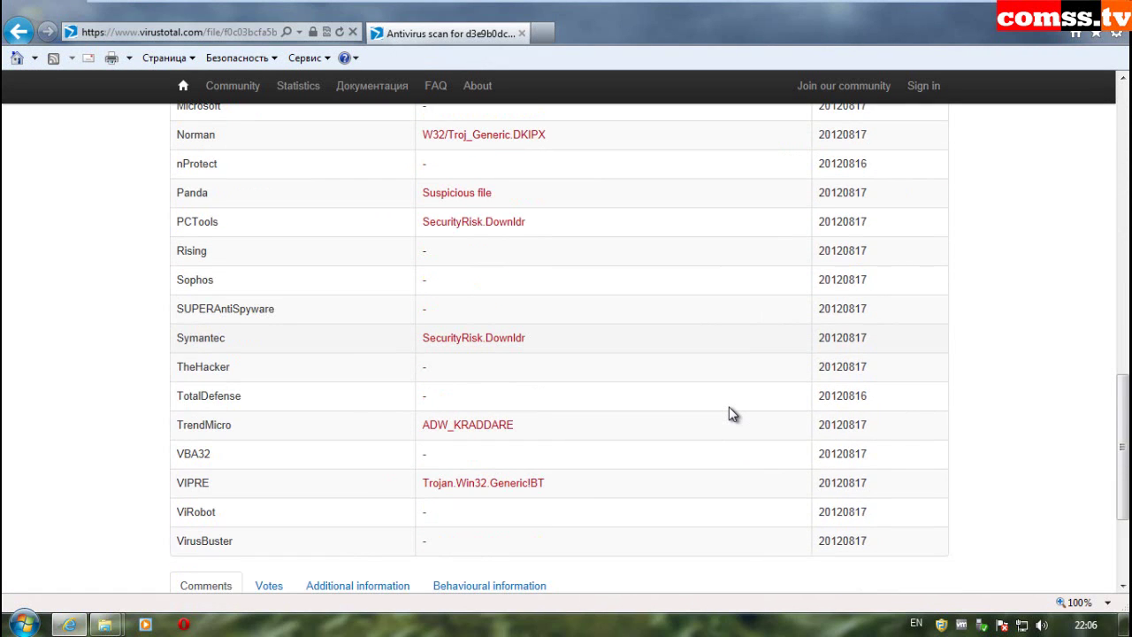
pyautogui.scroll(-1, 730, 413)
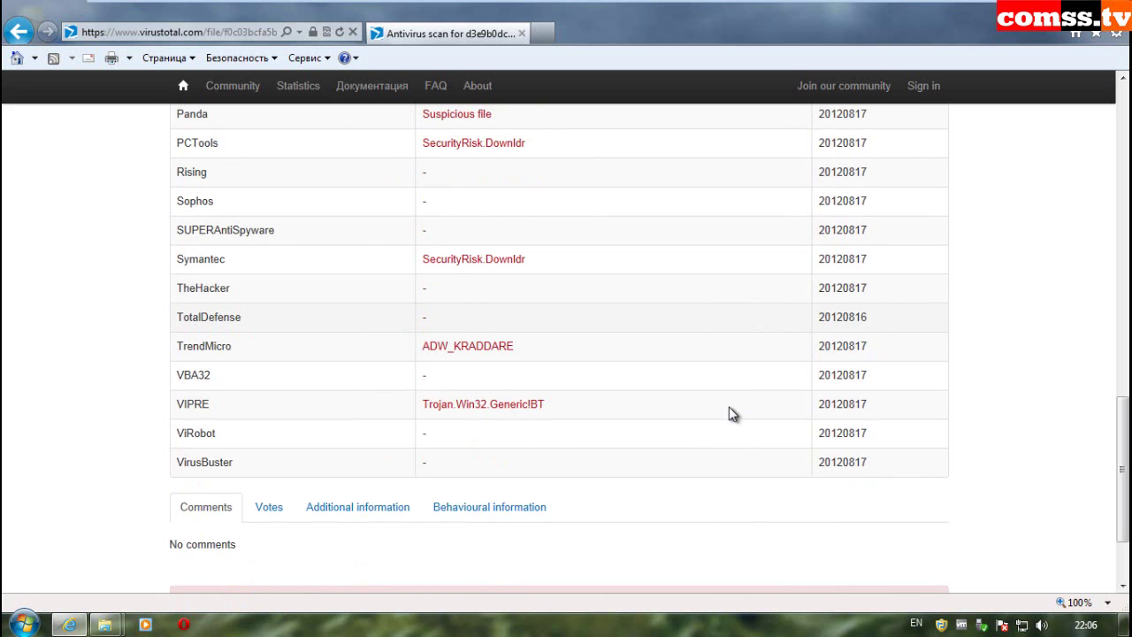
pyautogui.scroll(-2, 730, 413)
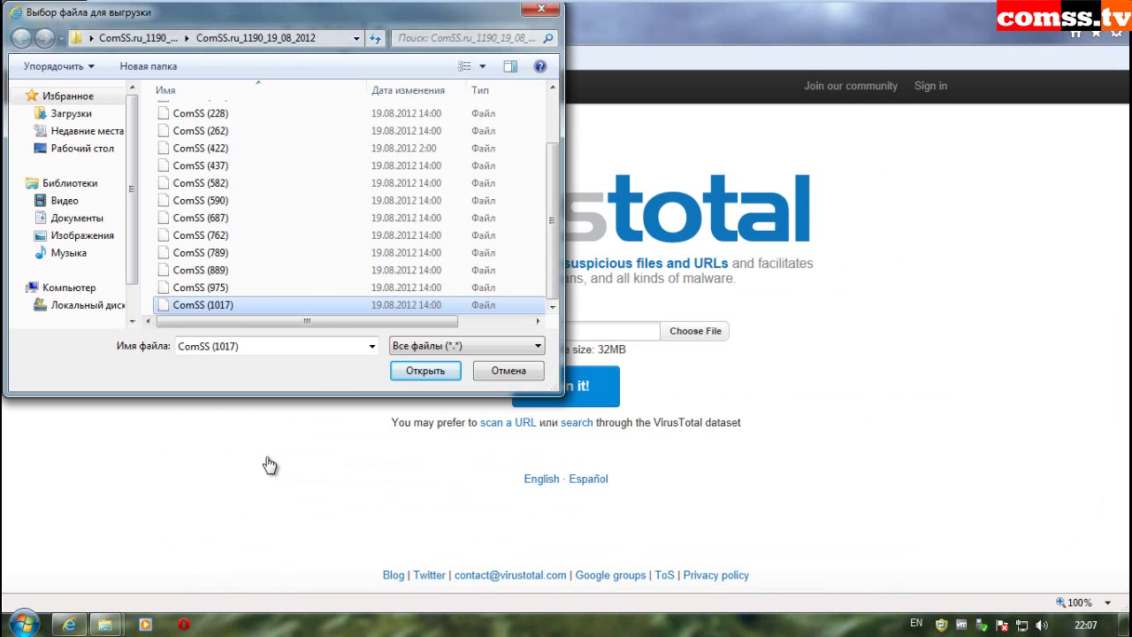
# Step: Scan the ComSS (1017) file and review the engine detections in its last analysis
pyautogui.click(430, 372)
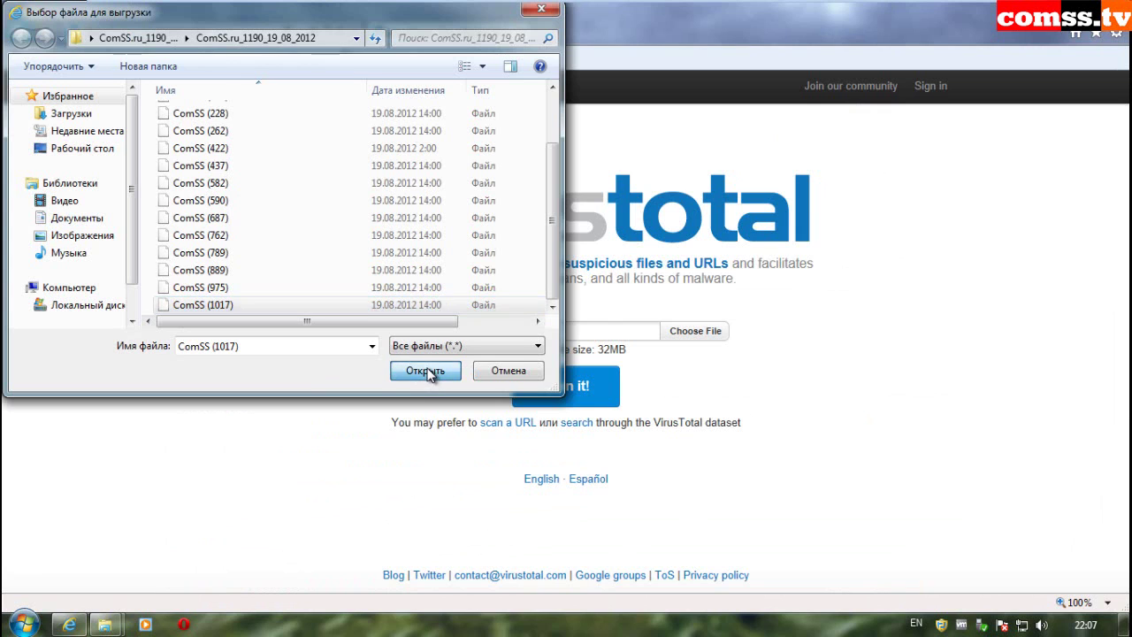
pyautogui.click(569, 386)
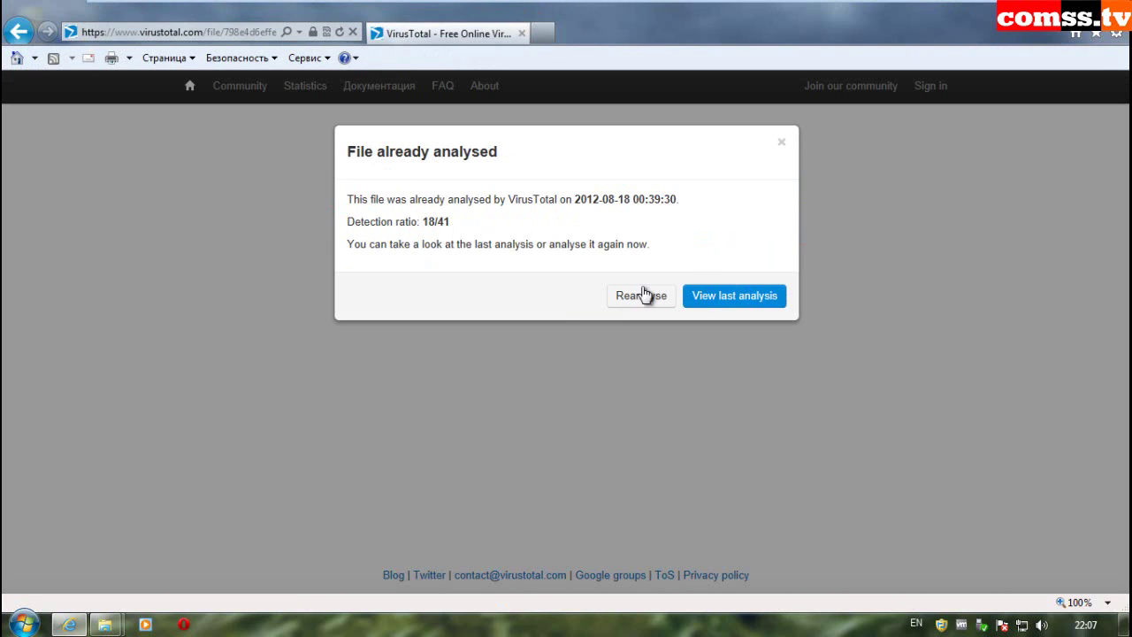
pyautogui.click(715, 300)
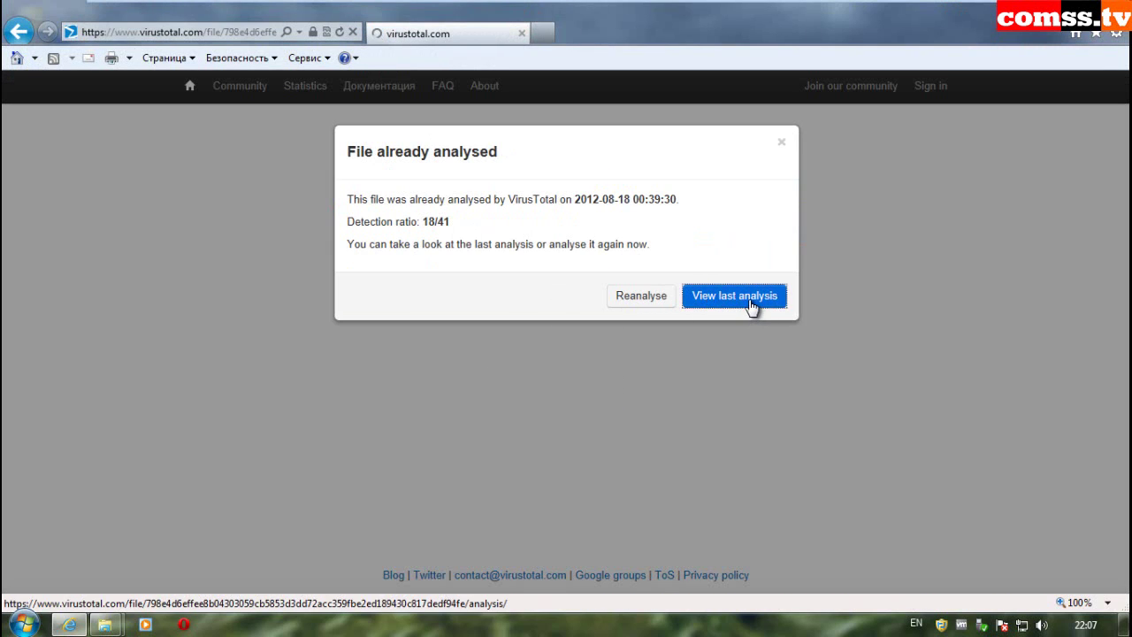
pyautogui.scroll(-4, 619, 390)
pyautogui.scroll(-2, 633, 399)
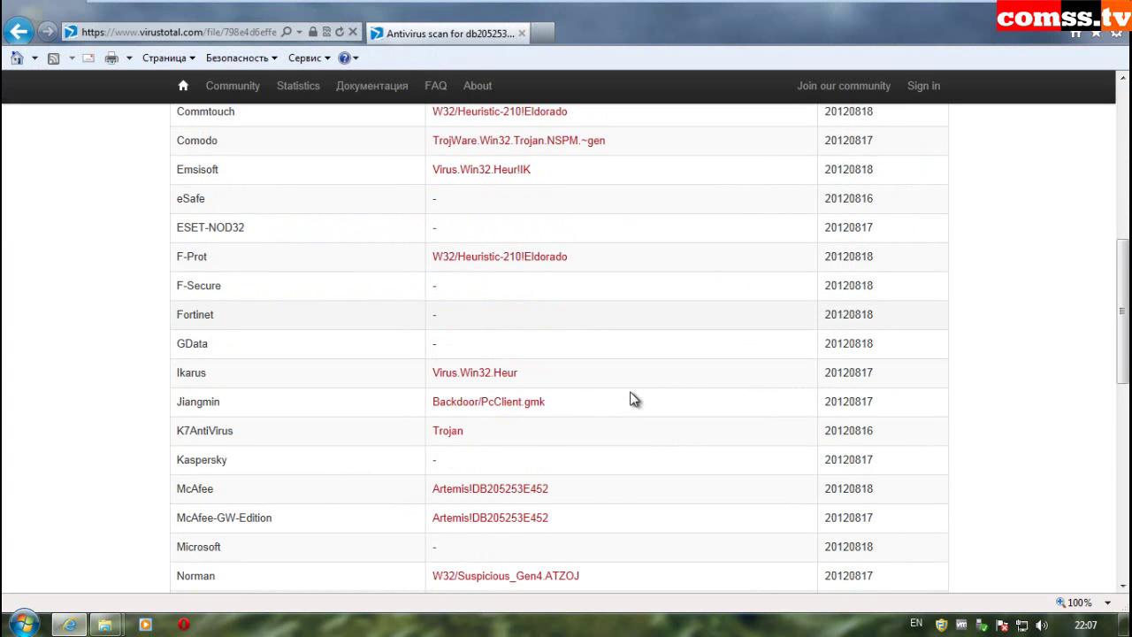
pyautogui.scroll(-1, 633, 399)
pyautogui.scroll(-1, 633, 399)
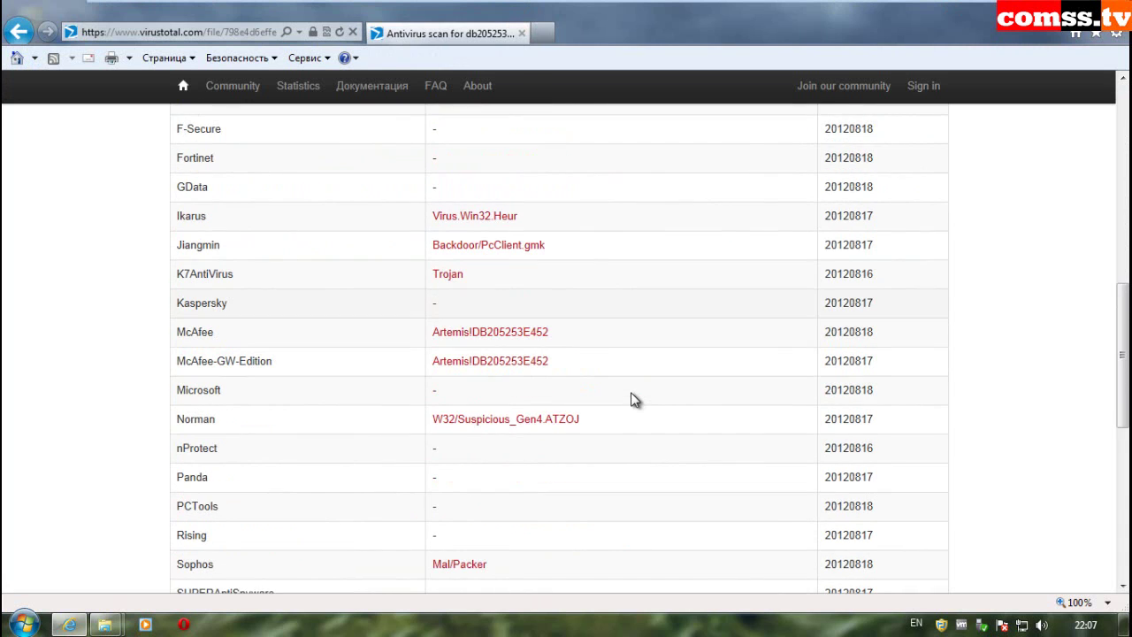
pyautogui.scroll(-3, 631, 394)
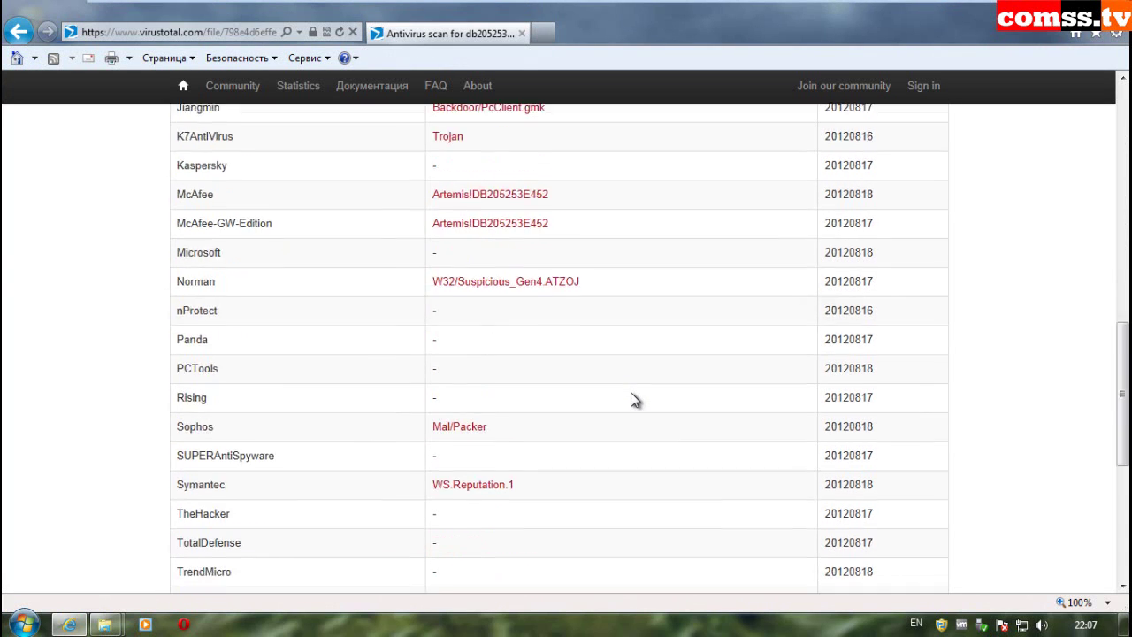
pyautogui.scroll(-1, 630, 399)
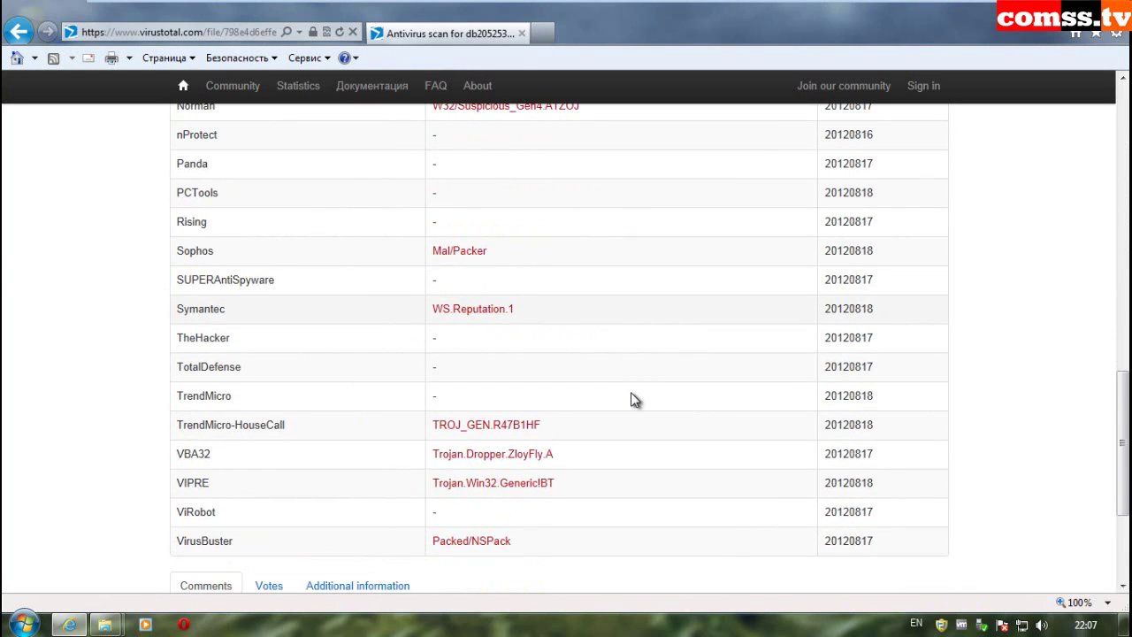
pyautogui.scroll(-2, 633, 398)
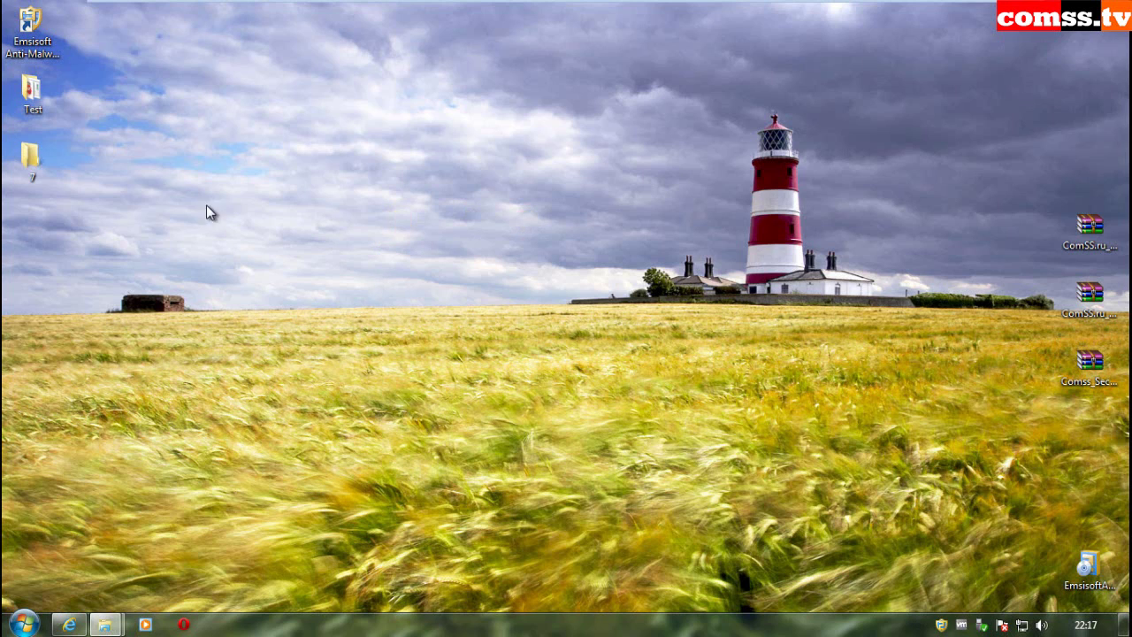
# Step: Look through the sample folders inside folder 7 on the desktop, select Comss_Sections_Malwares_1010 and close the window
pyautogui.doubleClick(32, 158)
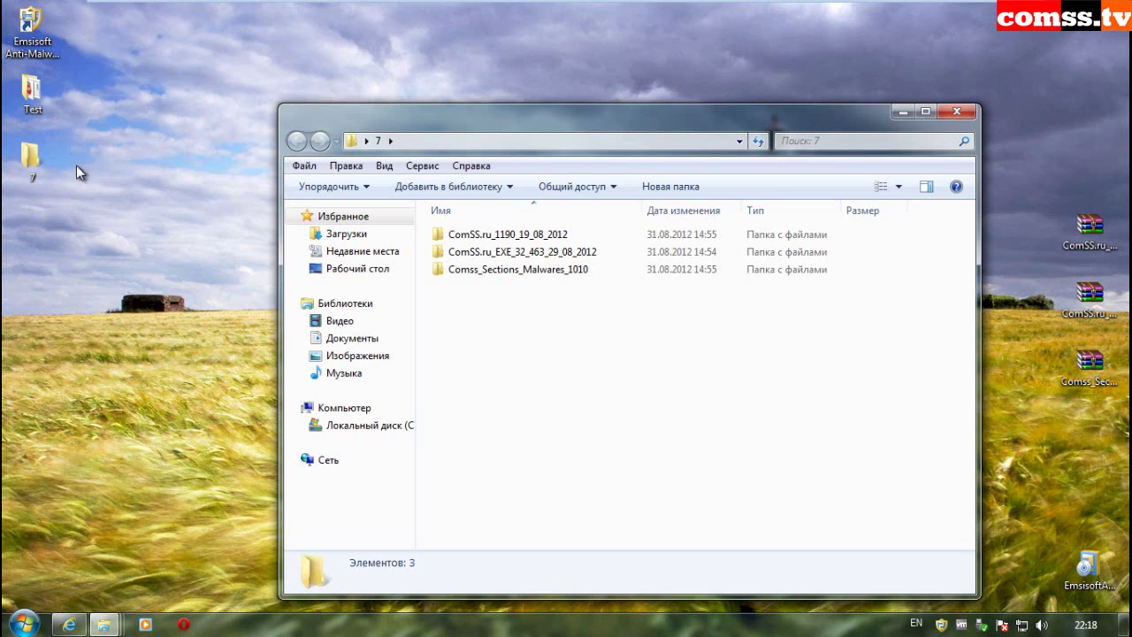
pyautogui.click(495, 270)
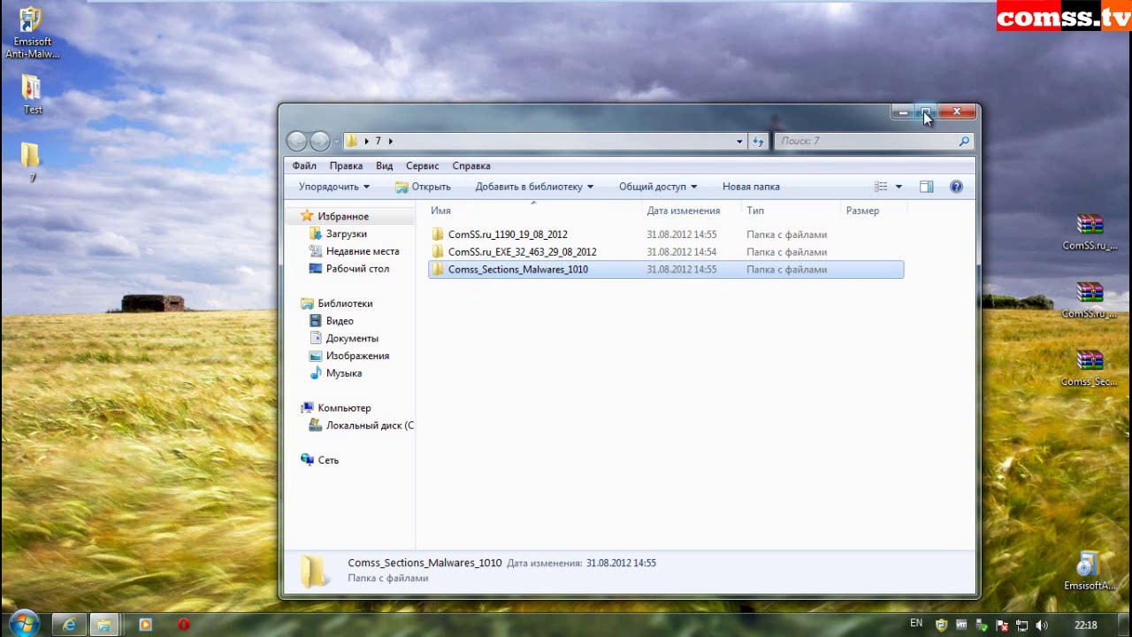
pyautogui.click(953, 112)
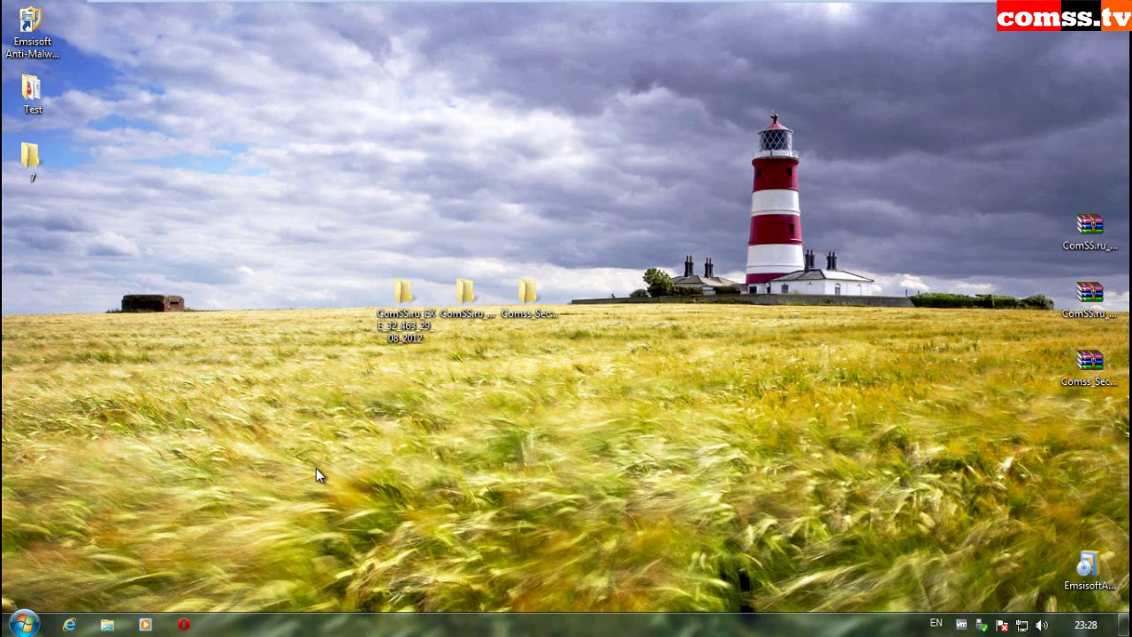
# Step: View the properties of the desktop folders ComSS.ru_EXE_32_463_29_08_2012, ComSS.ru_1190_19_08_2012 and Comss_Sections_Malwares_1010 in turn
pyautogui.rightClick(407, 275)
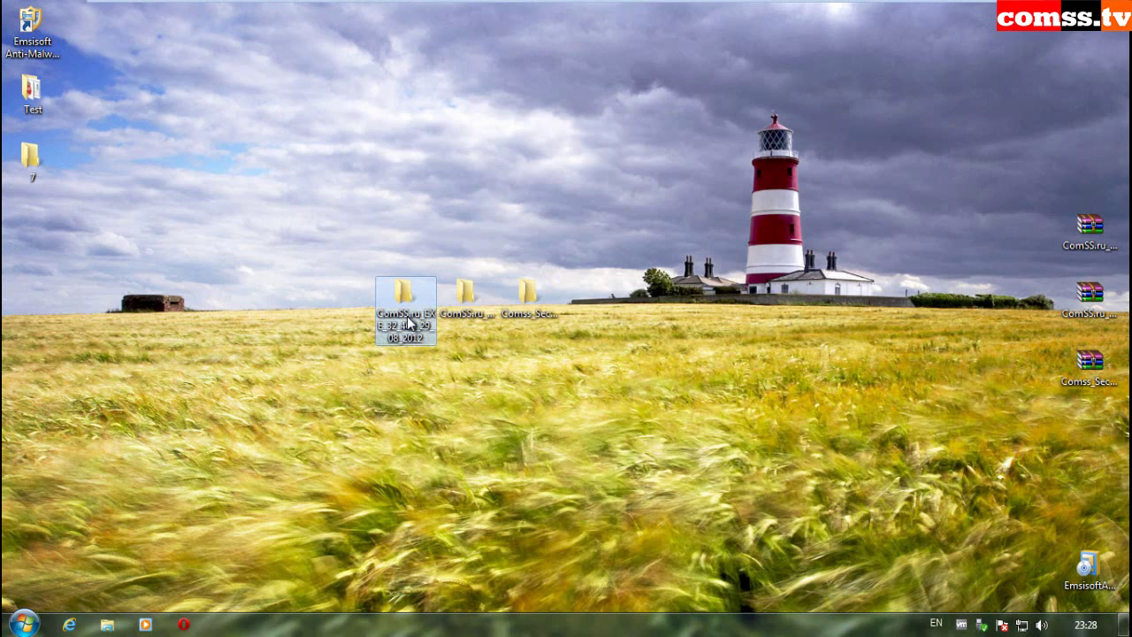
pyautogui.click(457, 600)
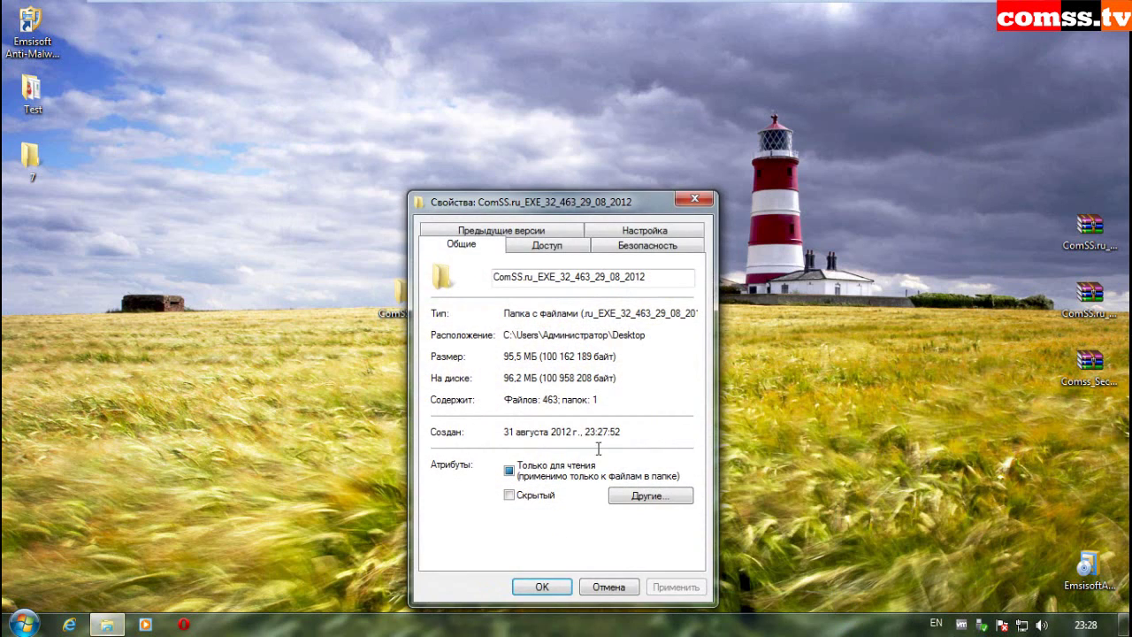
pyautogui.click(693, 202)
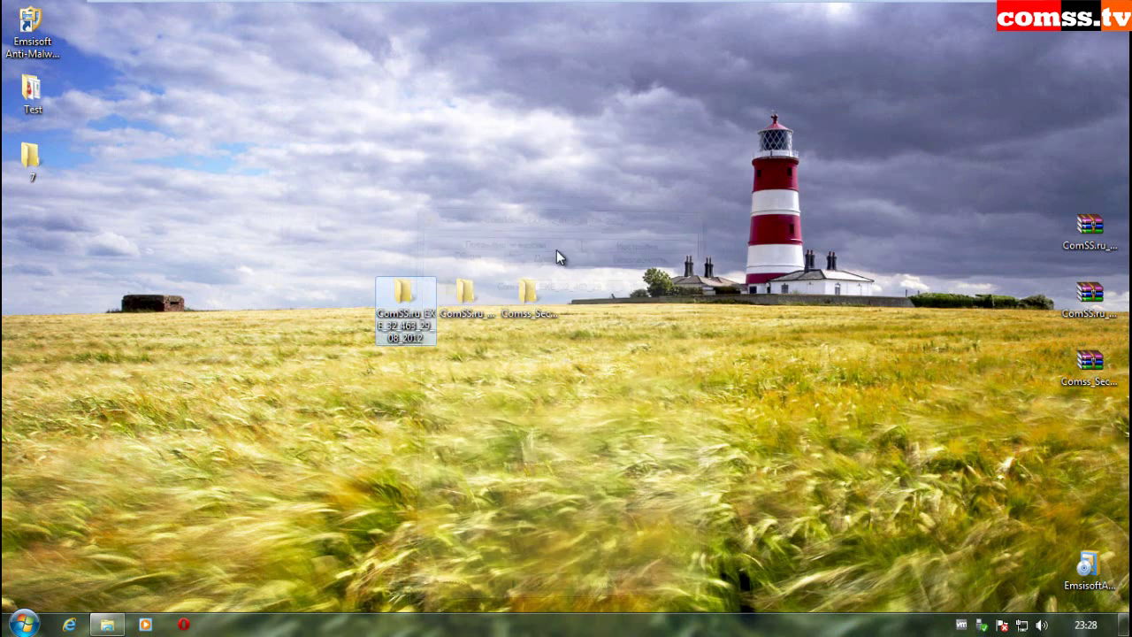
pyautogui.click(462, 284)
pyautogui.rightClick(462, 276)
pyautogui.click(513, 599)
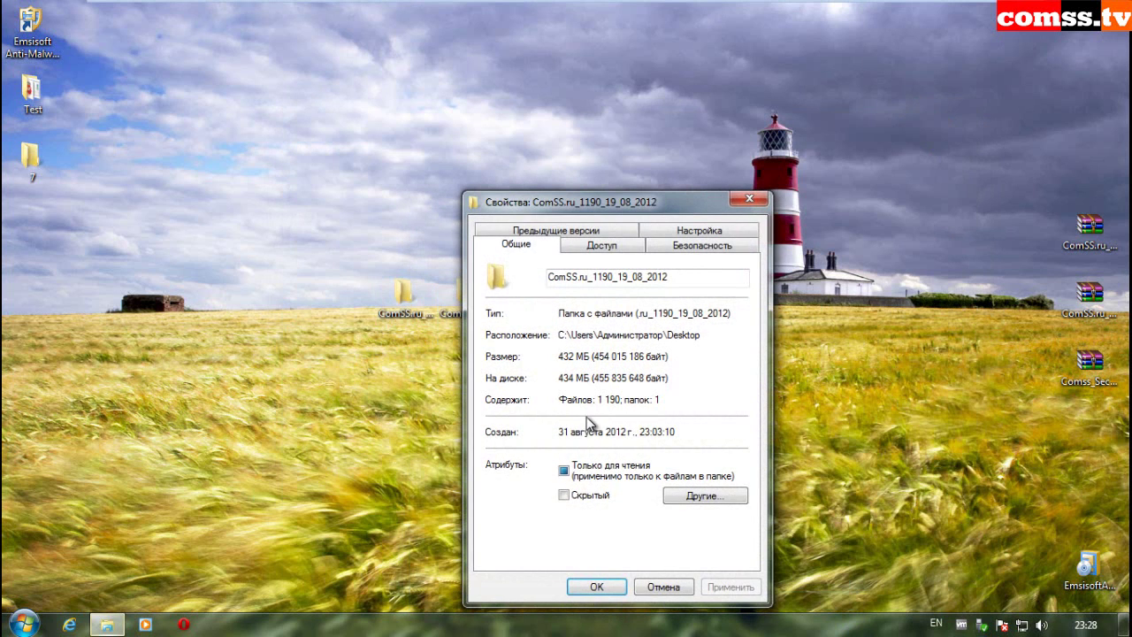
pyautogui.click(749, 199)
pyautogui.click(543, 300)
pyautogui.rightClick(544, 301)
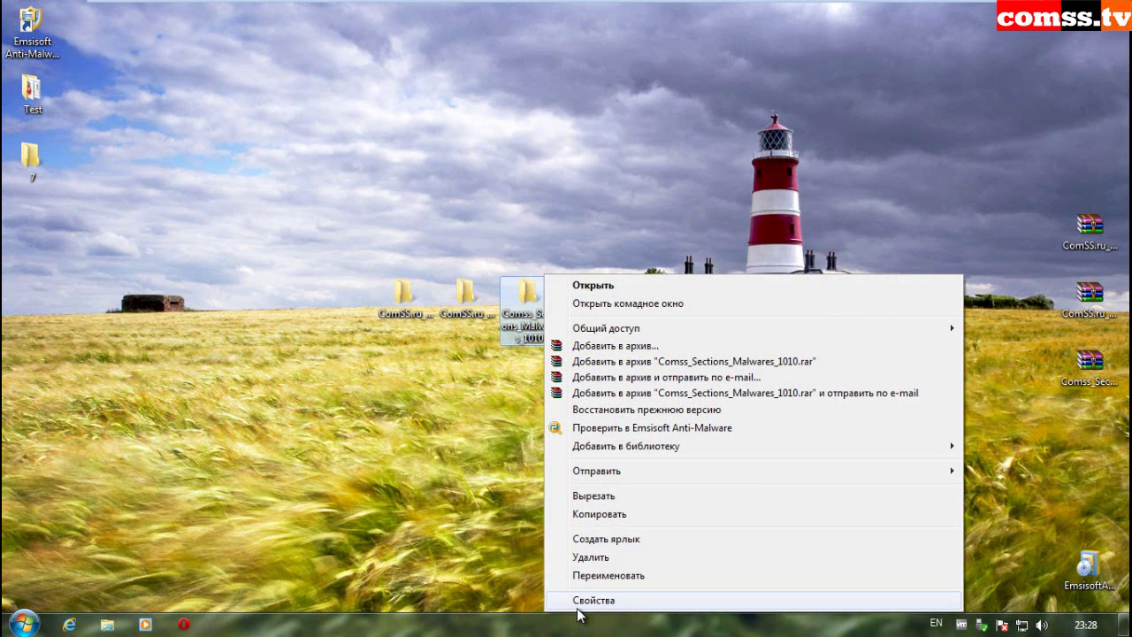
pyautogui.click(585, 599)
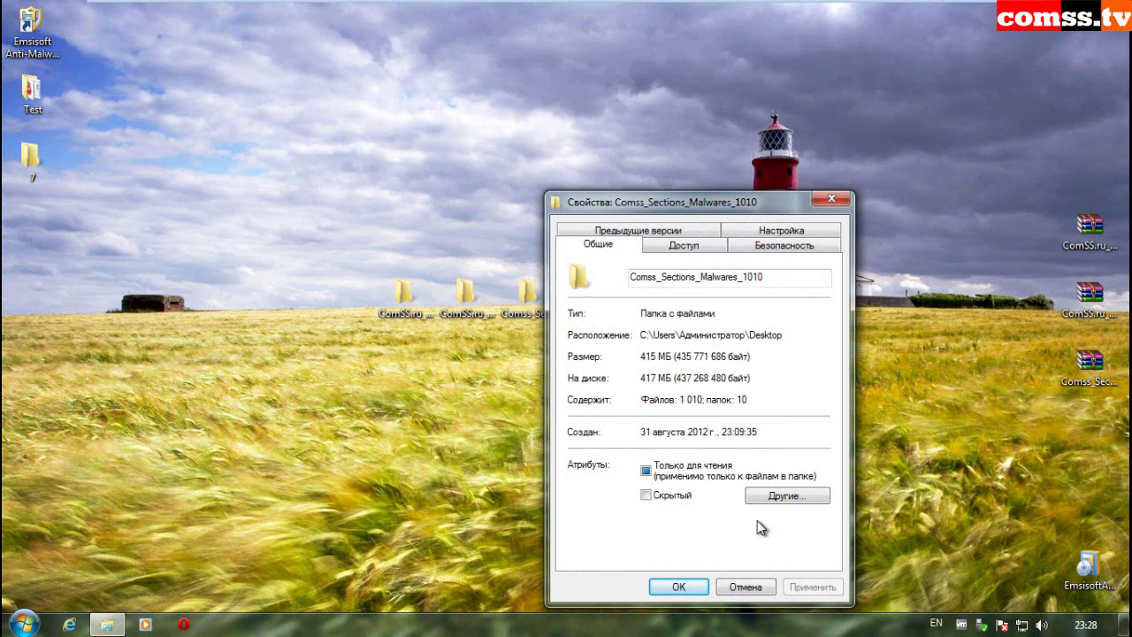
pyautogui.click(750, 582)
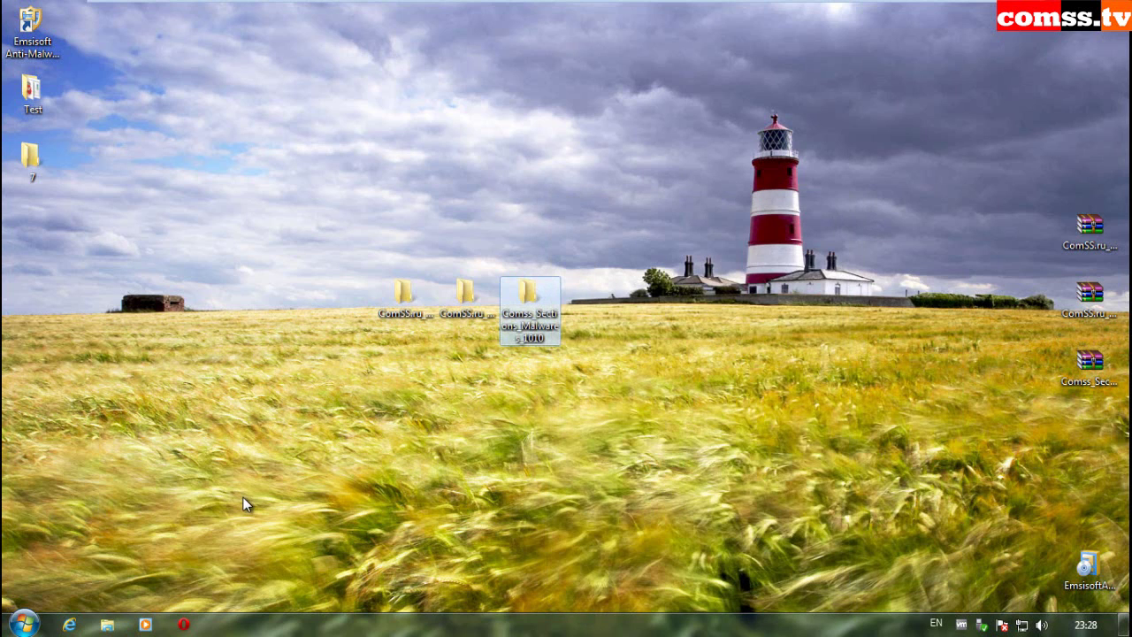
# Step: Switch to Emsisoft Anti-Malware and check its version, engine and signature details in the security overview
pyautogui.doubleClick(29, 29)
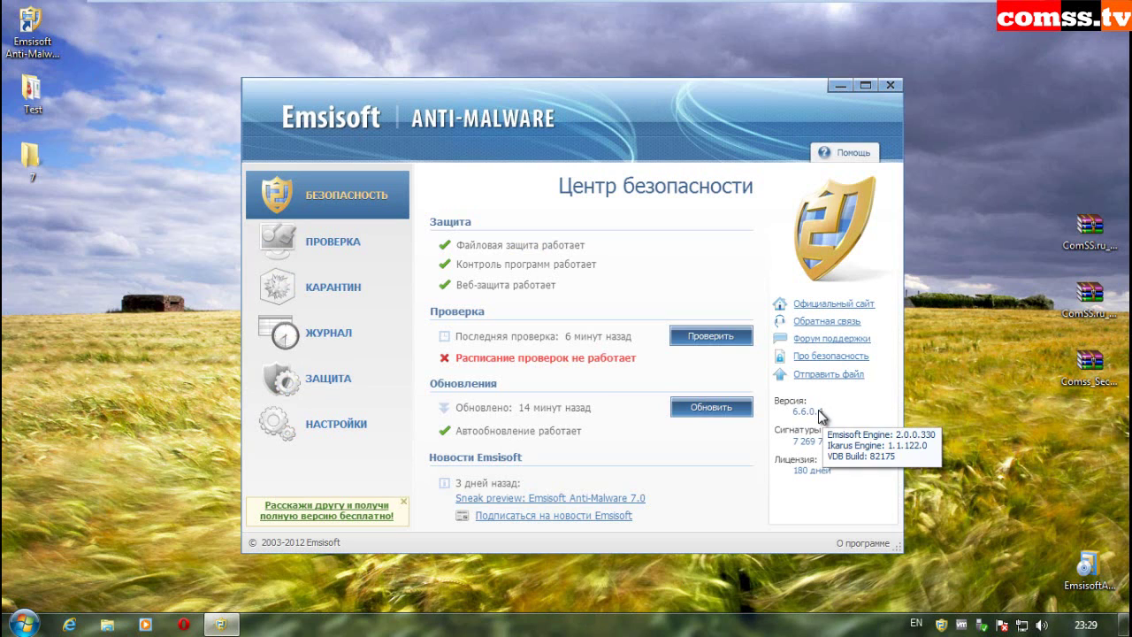
pyautogui.moveTo(828, 422)
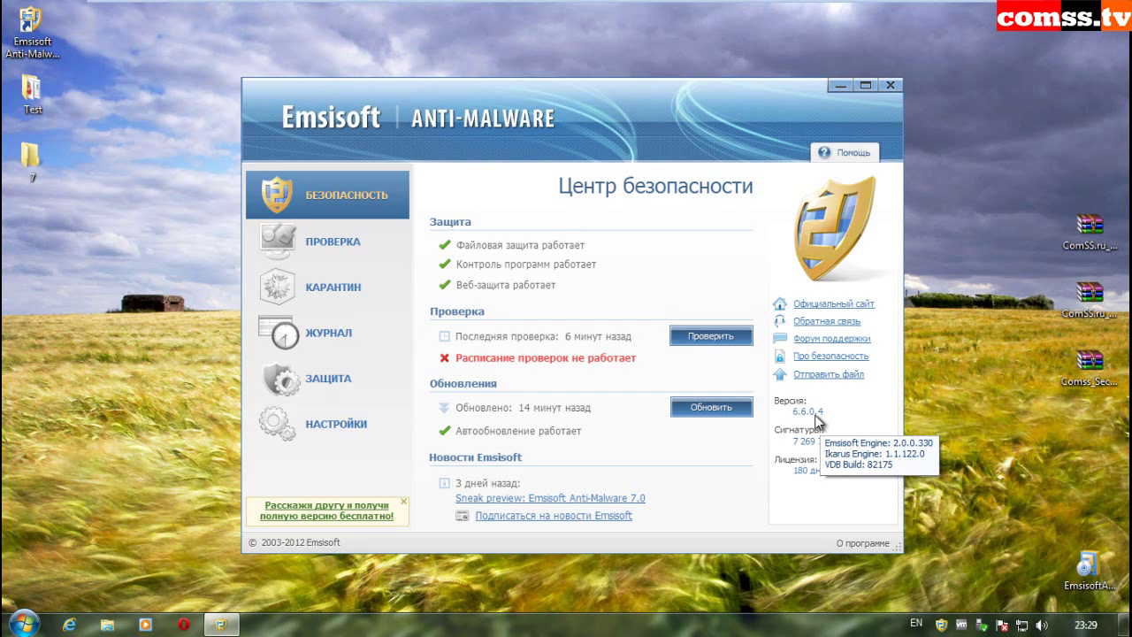
pyautogui.moveTo(817, 445)
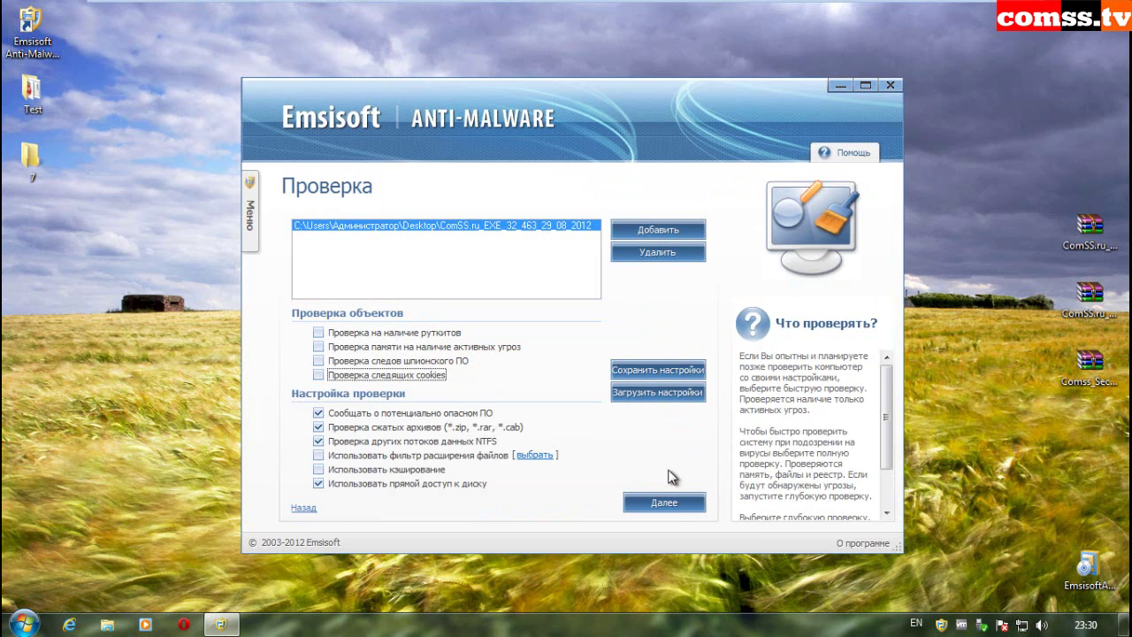
# Step: Run the scan of the ComSS.ru_EXE_32_463_29_08_2012 folder and review the detected threats in the maximized window
pyautogui.click(671, 500)
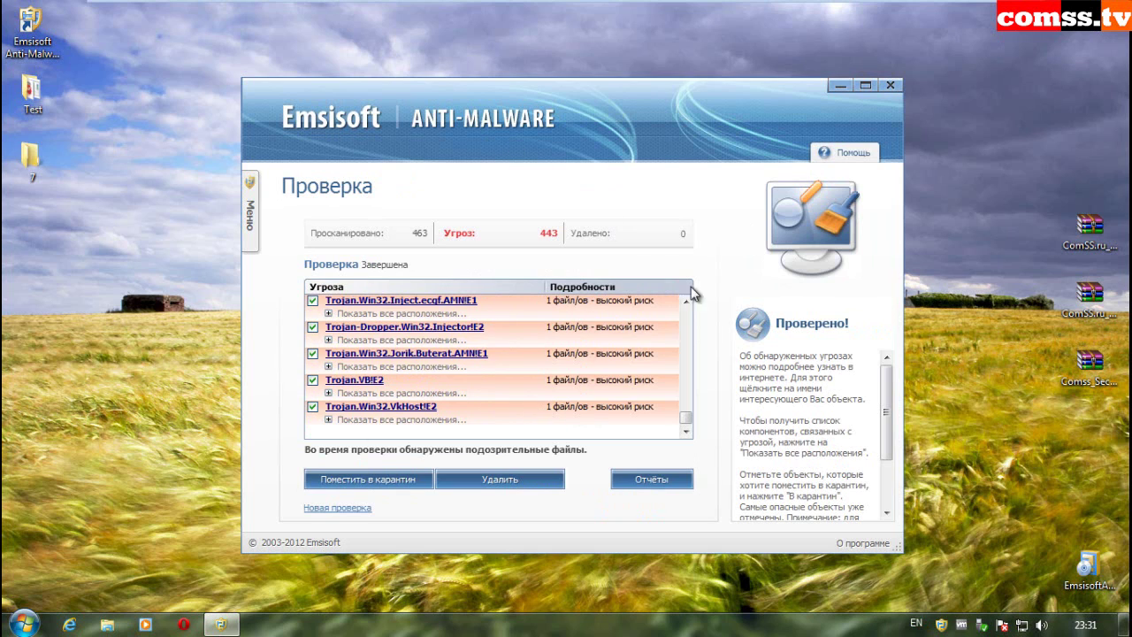
pyautogui.press('super+Up')
pyautogui.moveTo(915, 459); pyautogui.dragTo(911, 235)
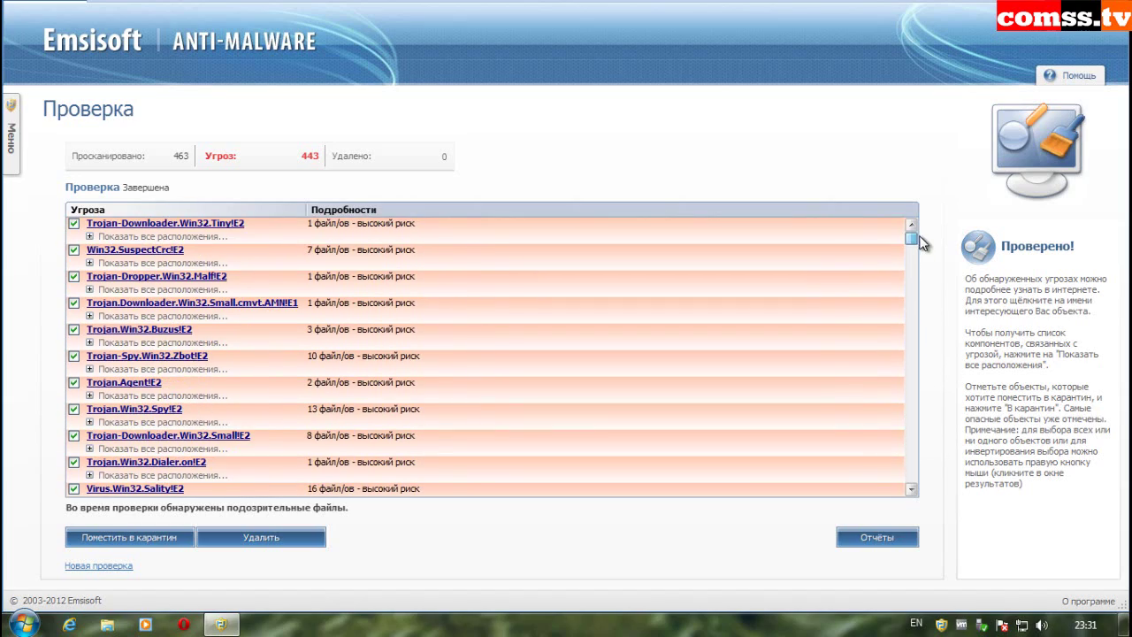
# Step: Delete all detected threats and view the properties of the ComSS.ru_EXE_32_463_29_08_2012 folder on the desktop
pyautogui.click(268, 542)
pyautogui.click(589, 344)
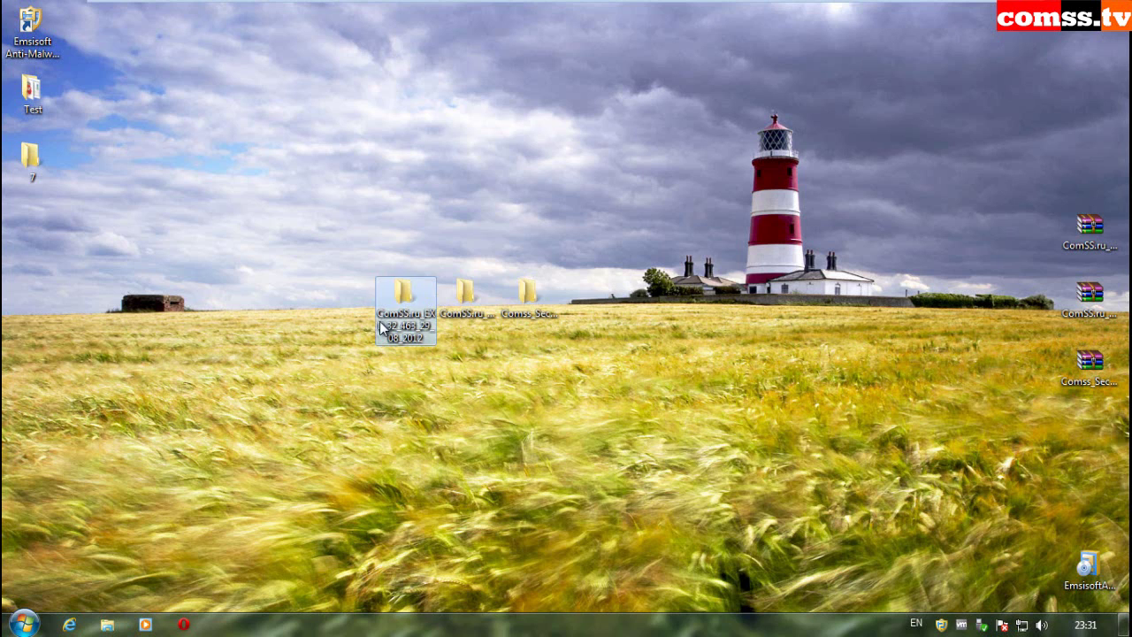
pyautogui.rightClick(380, 277)
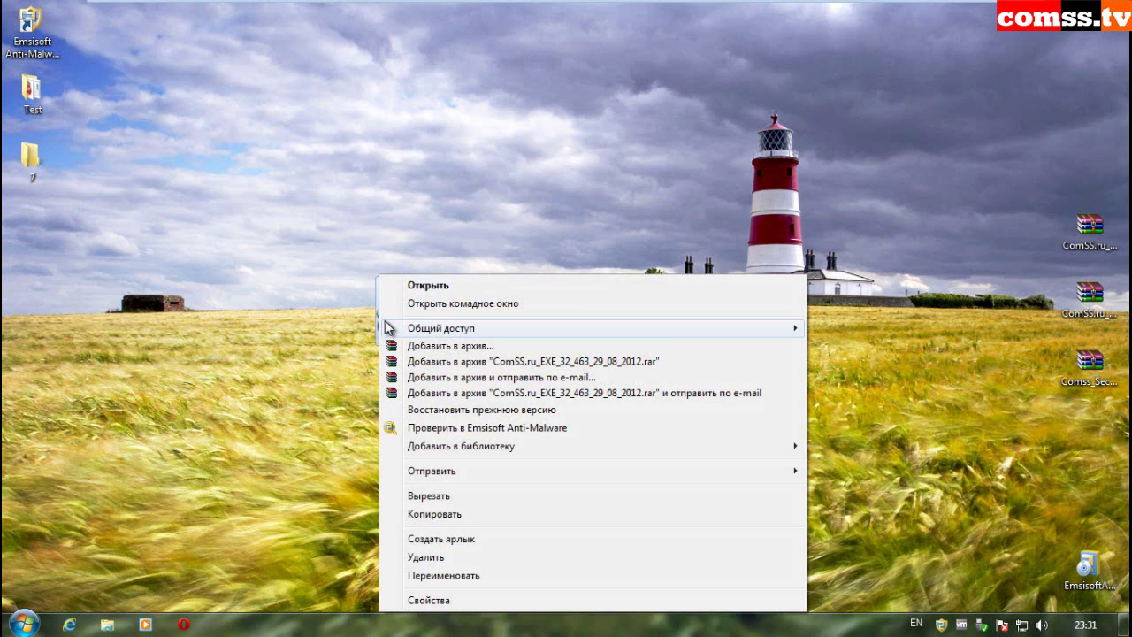
pyautogui.click(476, 605)
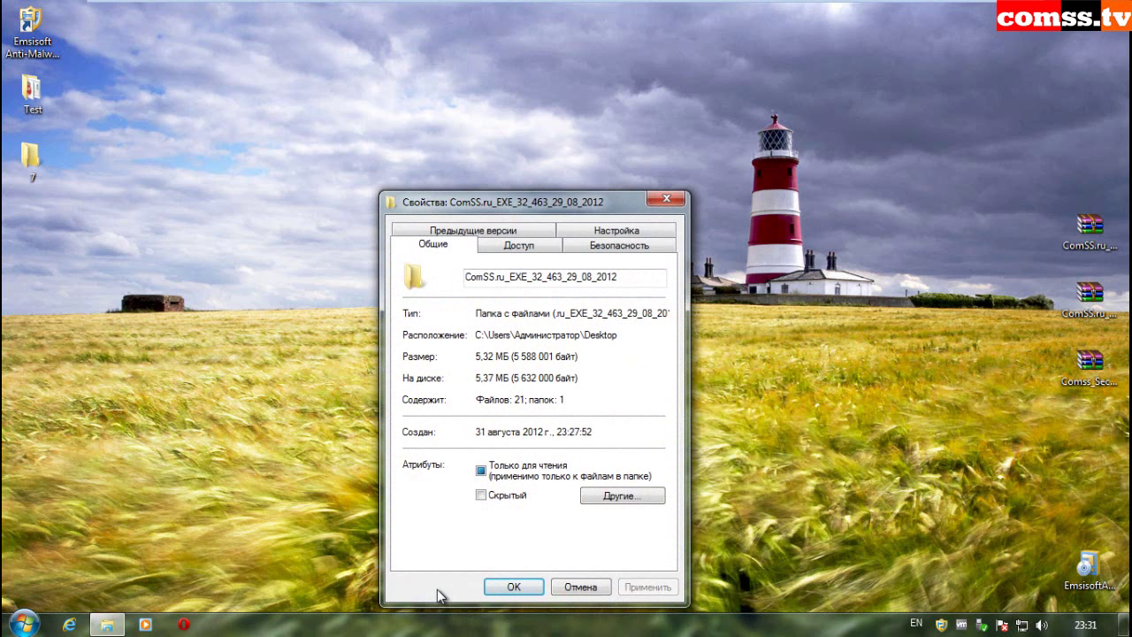
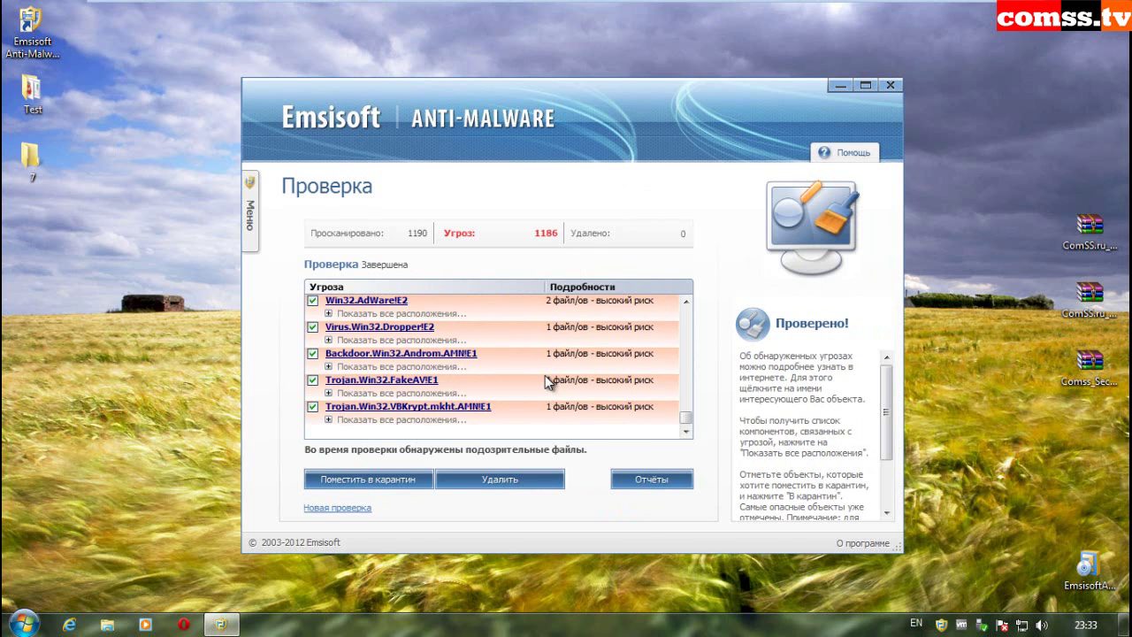
# Step: Review the threats detected in the ComSS.ru_1190_19_08_2012 scan in the maximized window and delete them all
pyautogui.click(867, 86)
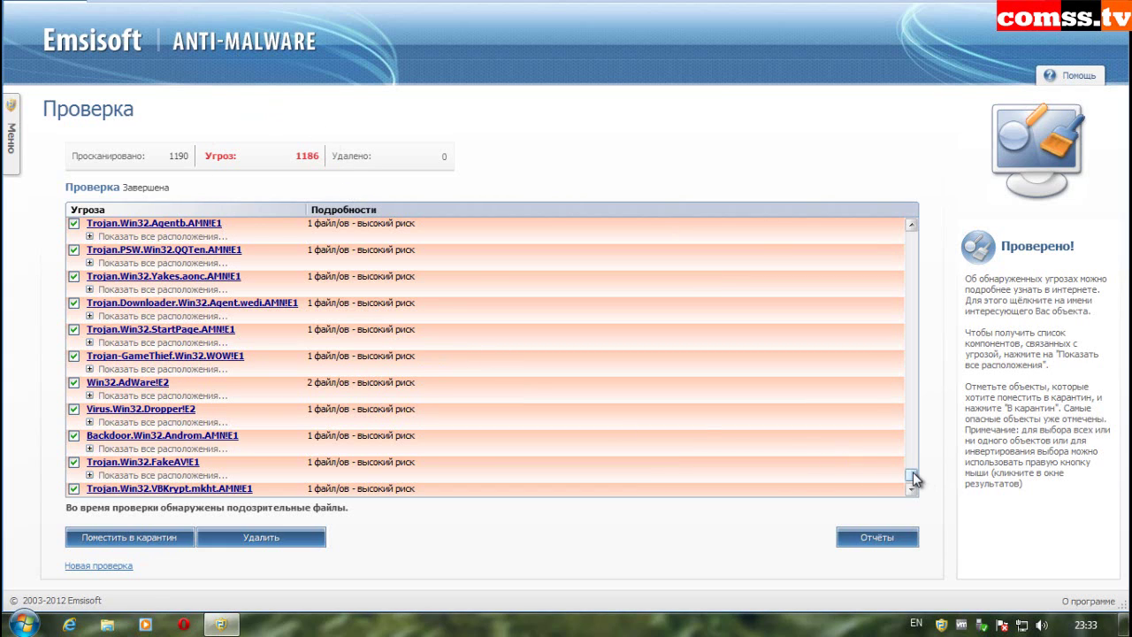
pyautogui.moveTo(912, 470); pyautogui.dragTo(902, 237)
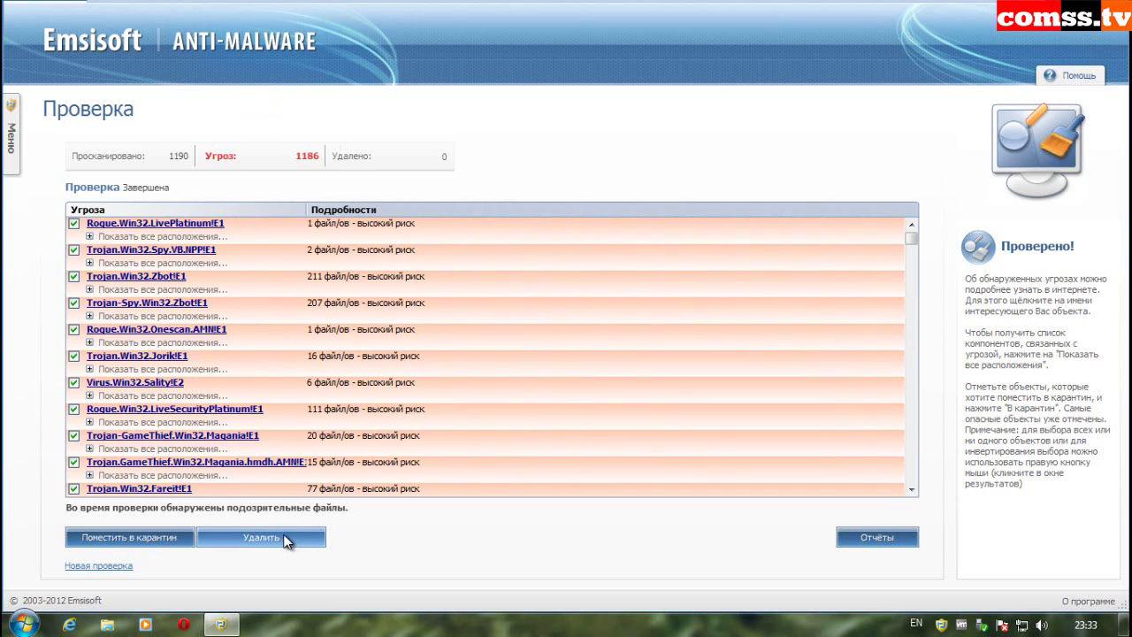
pyautogui.click(287, 541)
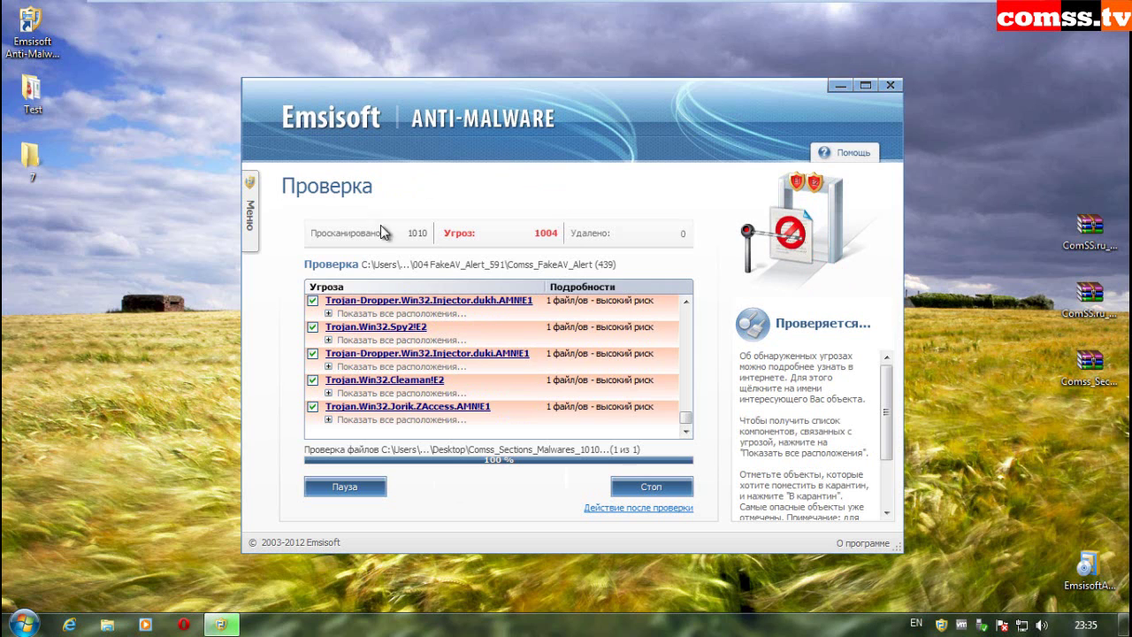
# Step: Delete all threats detected in the Comss_Sections_Malwares_1010 scan and view that desktop folder's properties
pyautogui.click(866, 85)
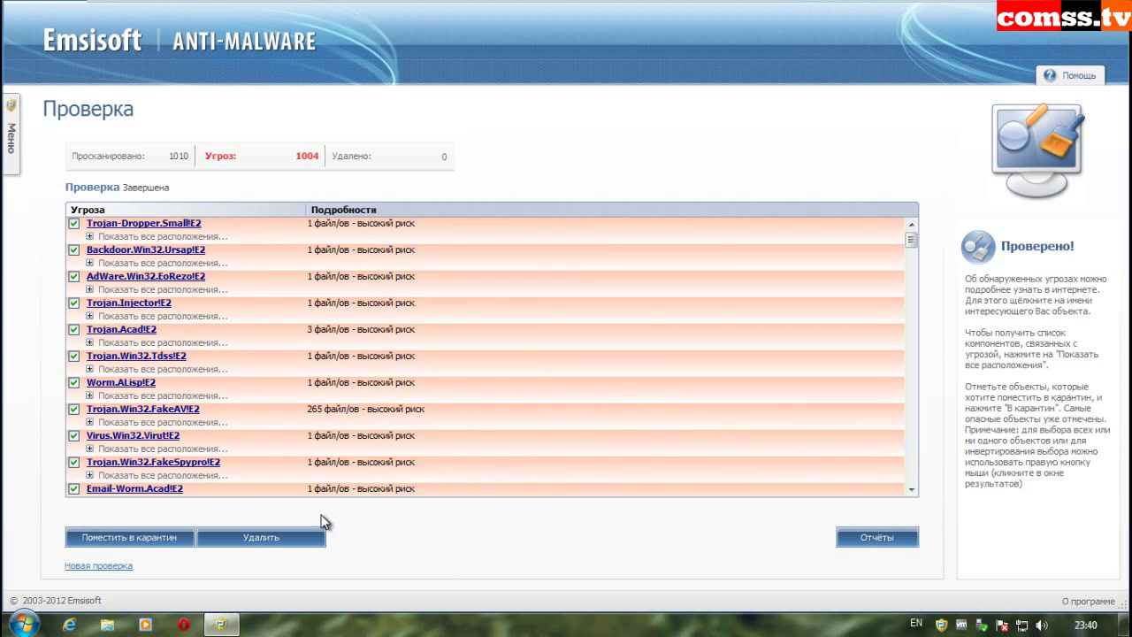
pyautogui.click(324, 535)
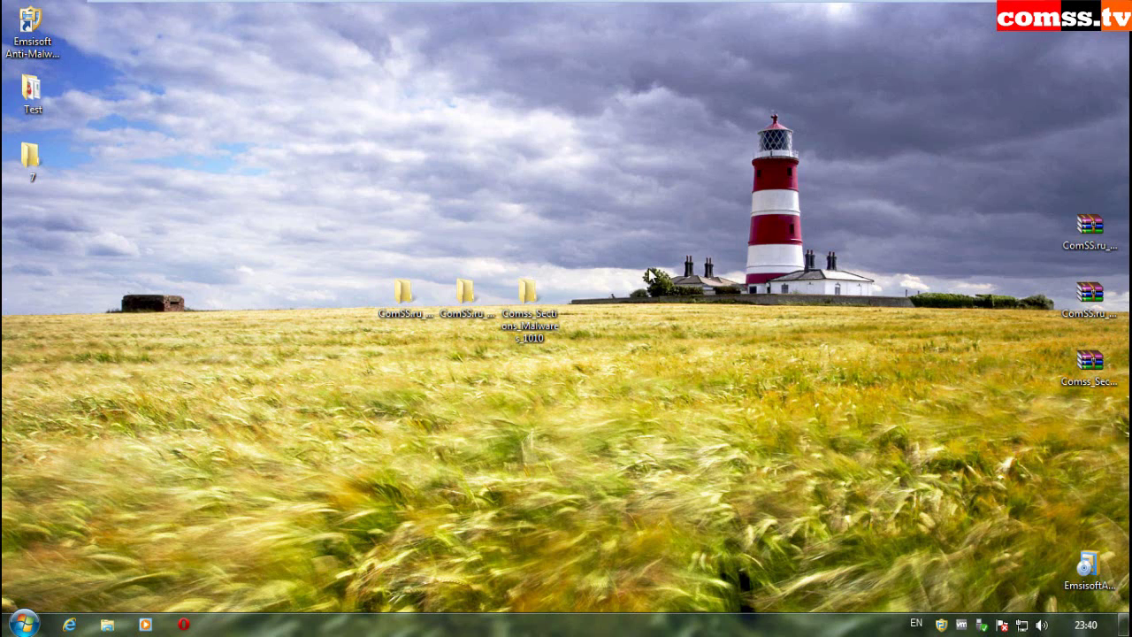
pyautogui.rightClick(529, 327)
pyautogui.click(590, 600)
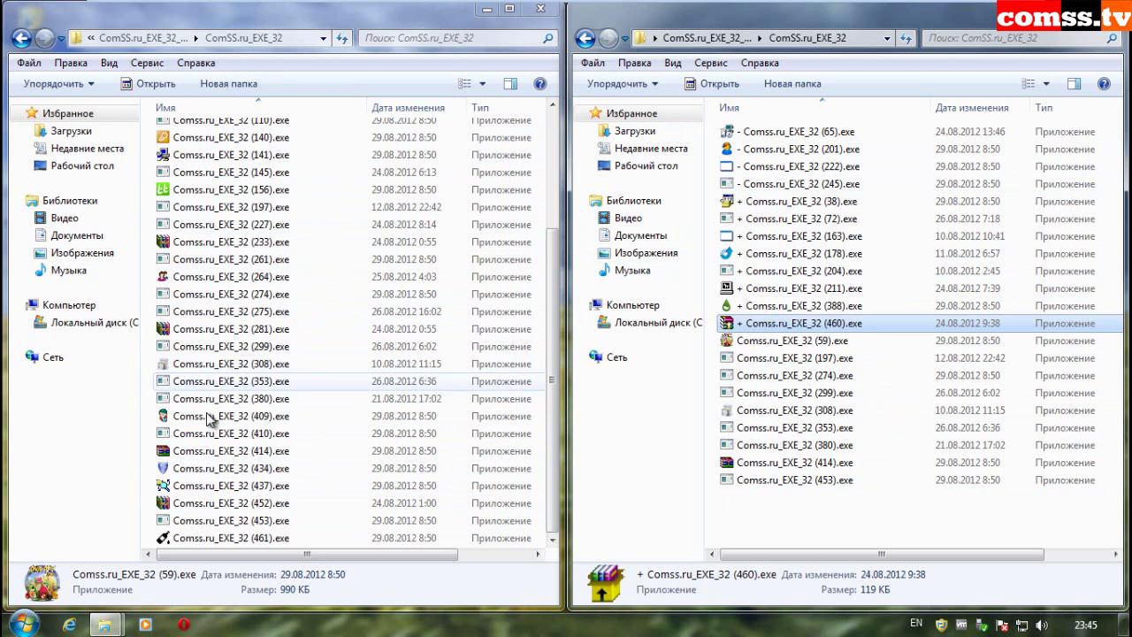
# Step: Compare the files remaining in the side-by-side ComSS.ru_EXE_32 folders, and in the ComSS.ru_1190_19_08_2012 folders
pyautogui.moveTo(556, 317); pyautogui.dragTo(576, 172)
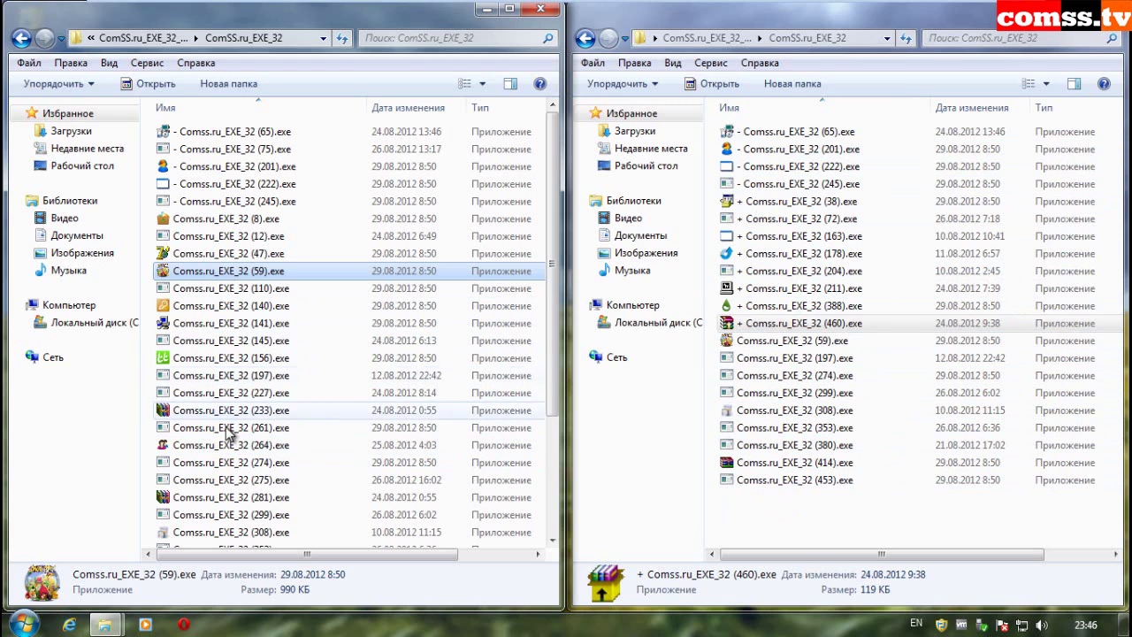
pyautogui.moveTo(232, 466)
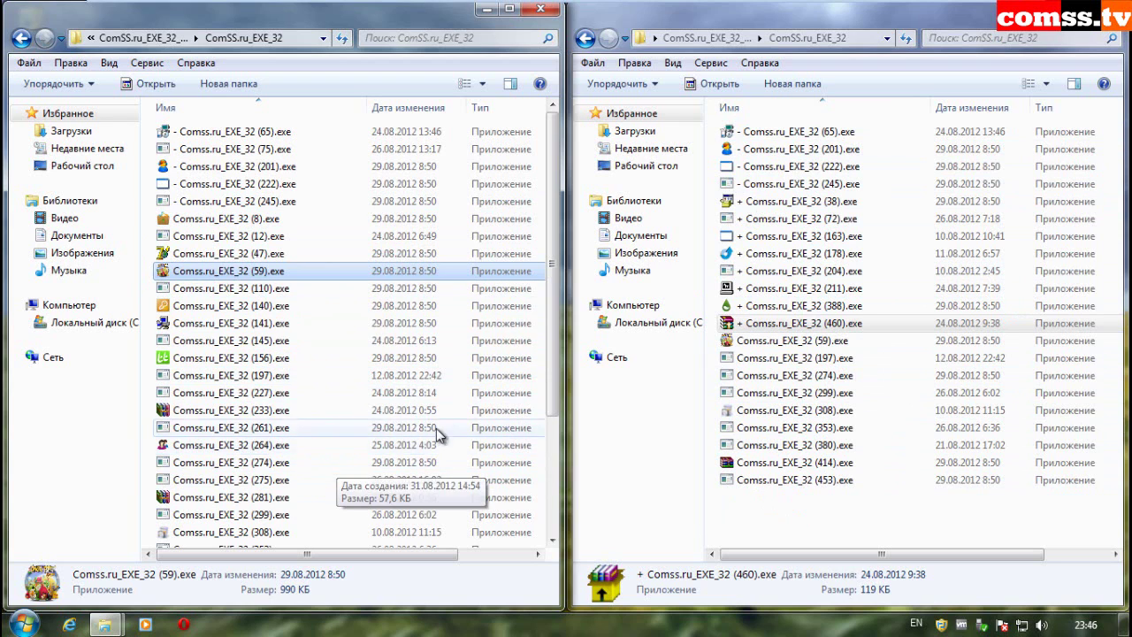
pyautogui.moveTo(489, 466)
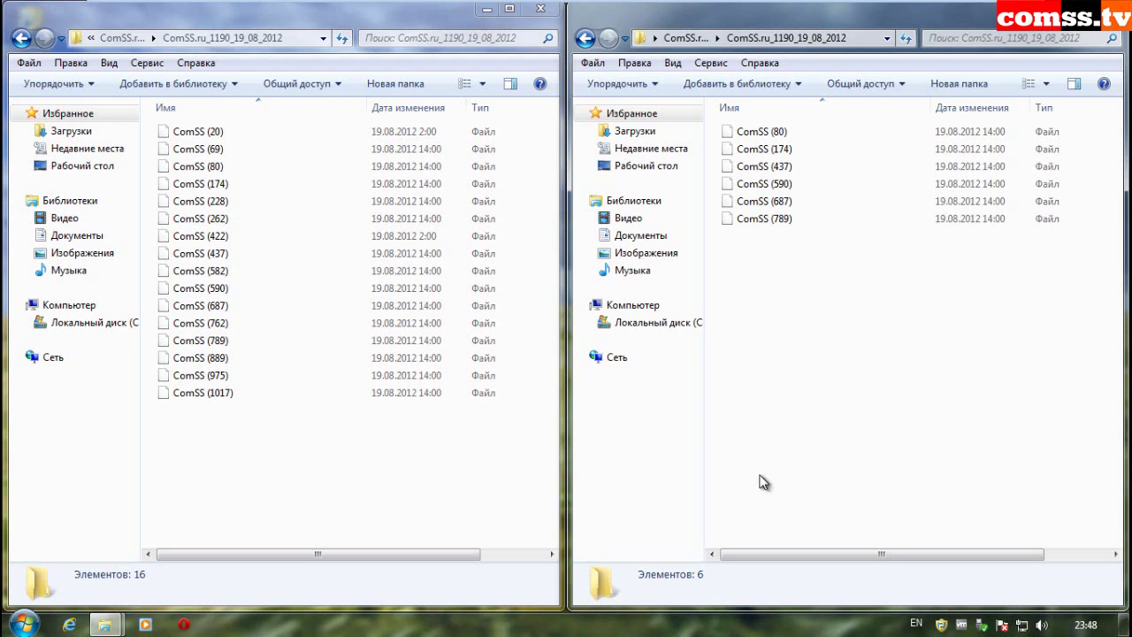
pyautogui.moveTo(958, 7)
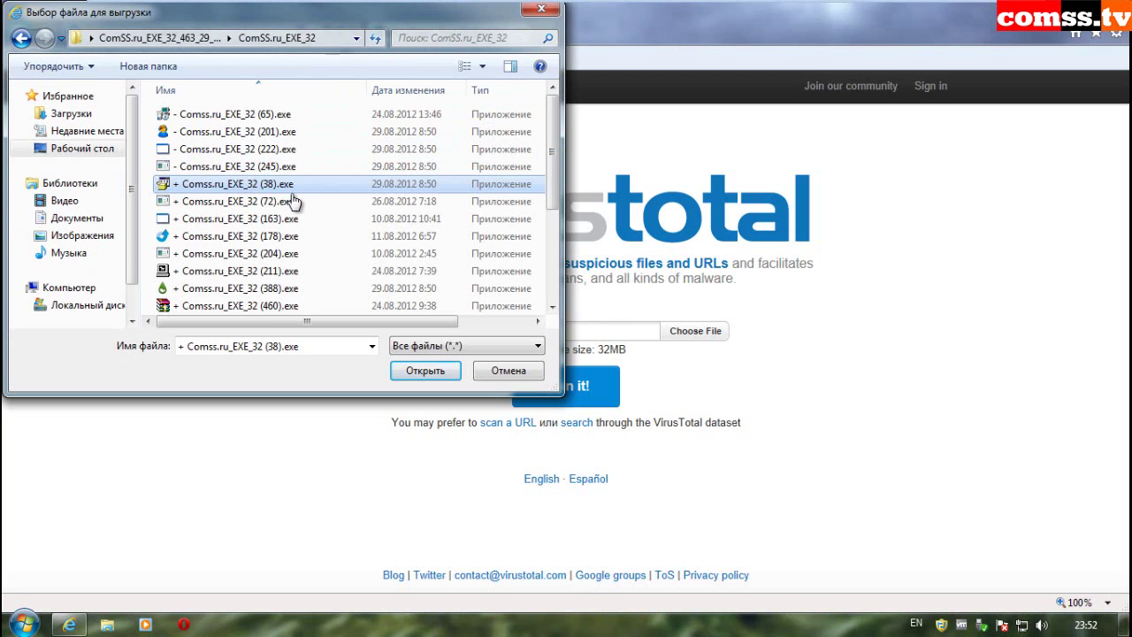
# Step: Switch to VirusTotal in the browser, submit + Comss.ru_EXE_32 (38).exe and + Comss.ru_EXE_32 (72).exe in turn, and review each antivirus result list
pyautogui.click(425, 371)
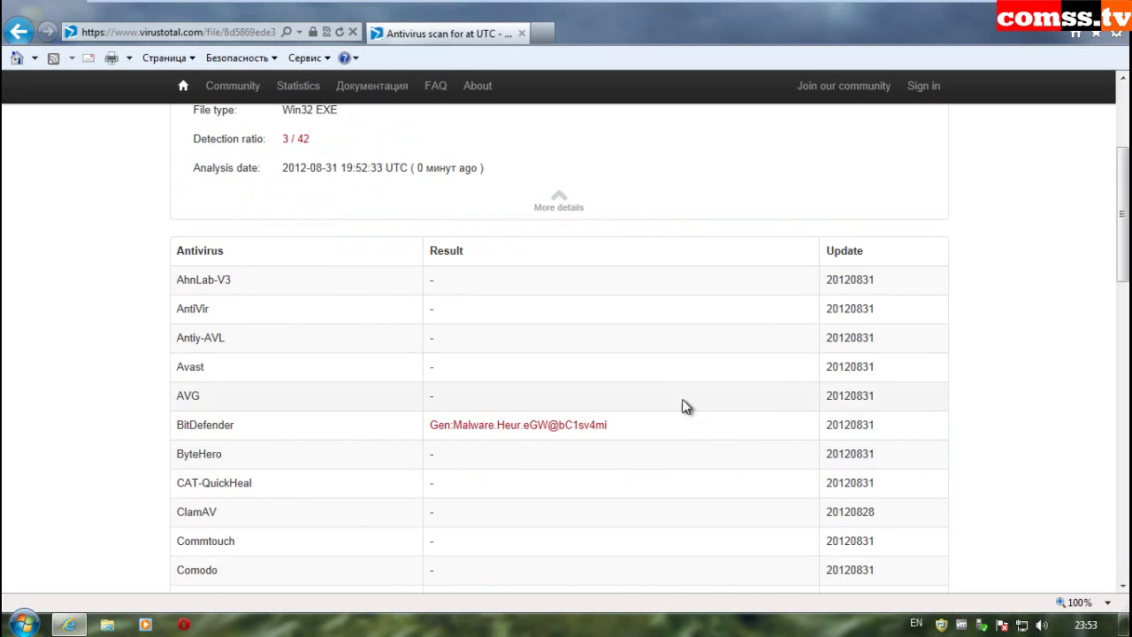
pyautogui.scroll(-5, 997, 442)
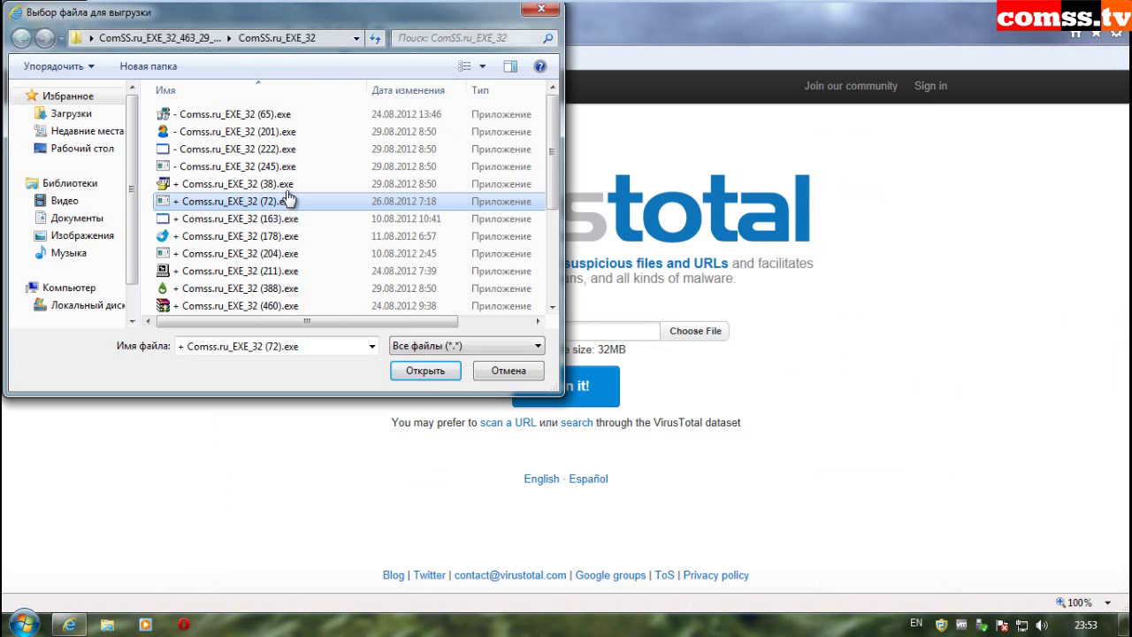
pyautogui.click(425, 371)
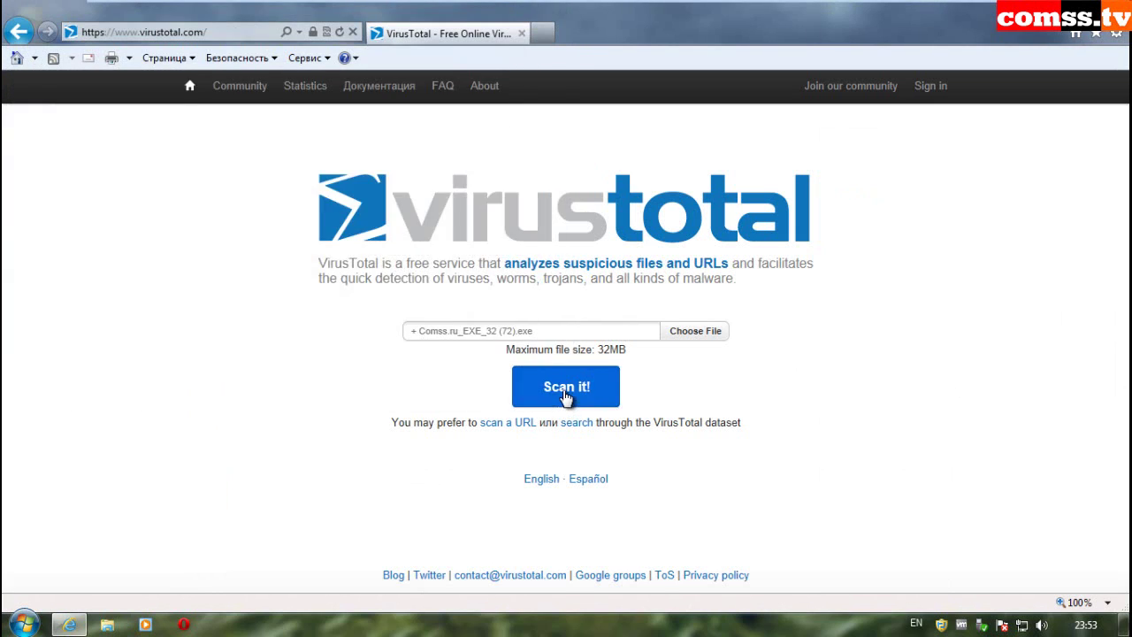
pyautogui.click(565, 393)
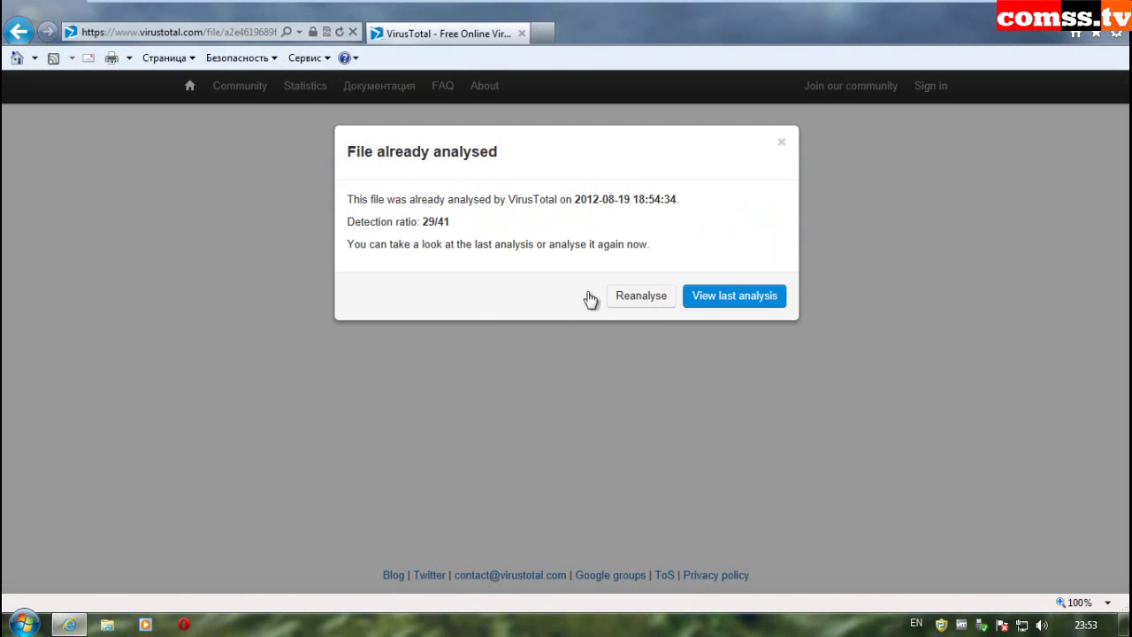
pyautogui.click(731, 297)
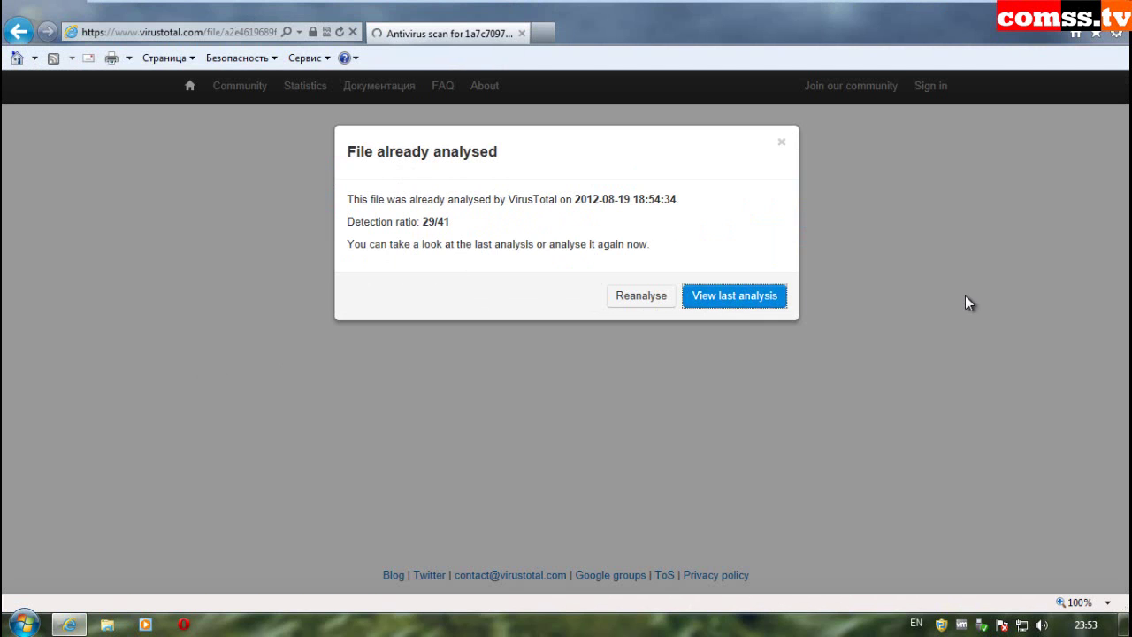
pyautogui.scroll(-8, 983, 349)
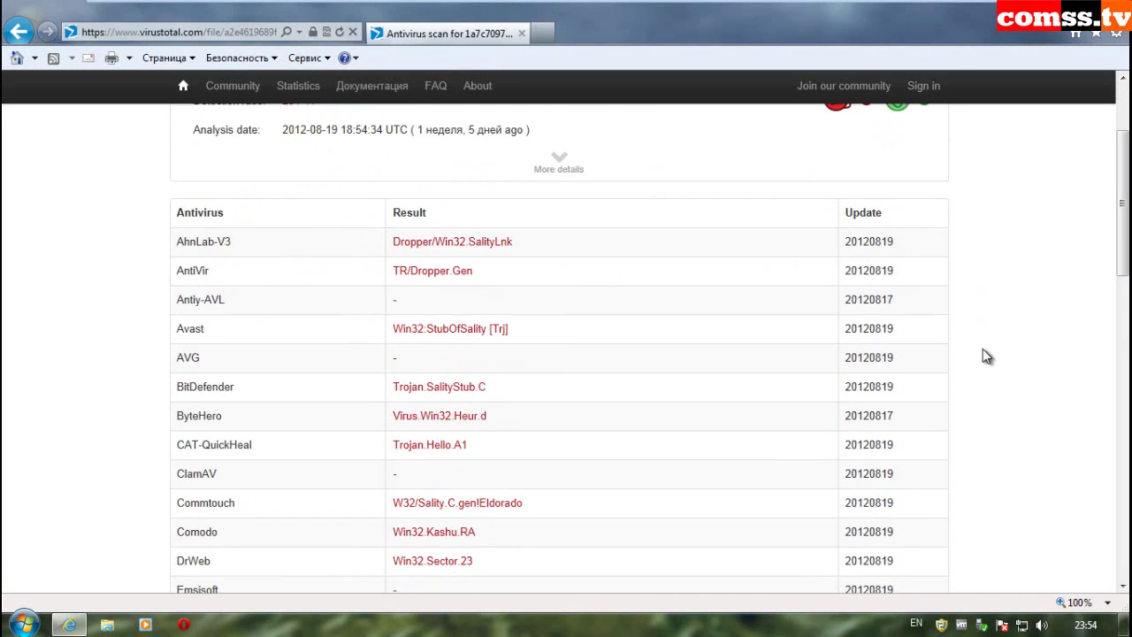
pyautogui.scroll(-5, 982, 350)
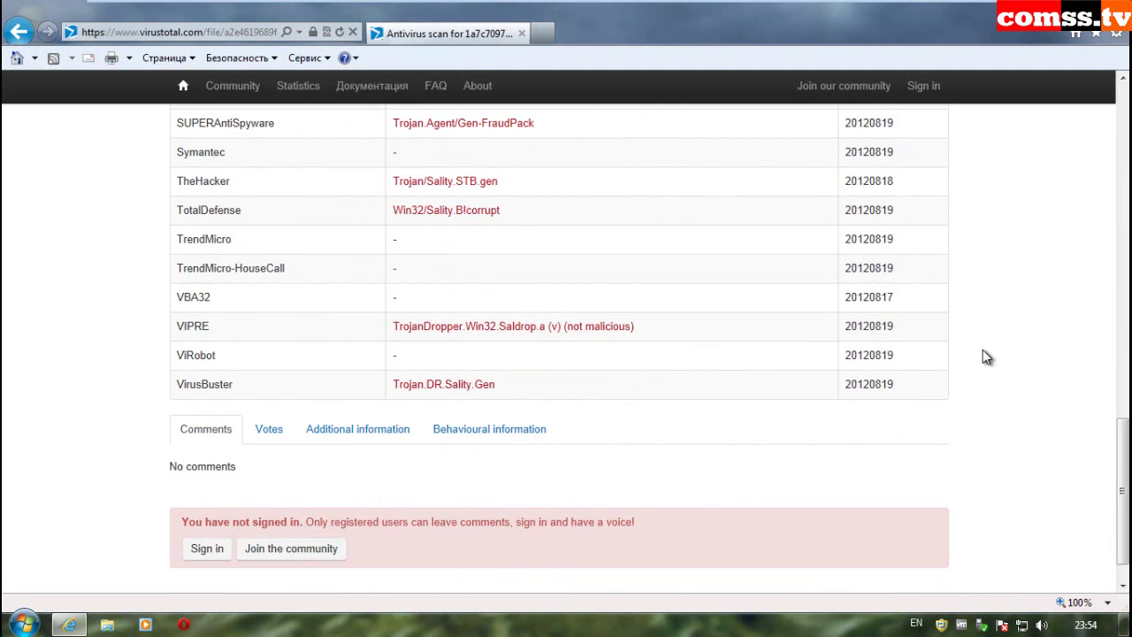
pyautogui.scroll(10, 983, 350)
pyautogui.scroll(3, 982, 349)
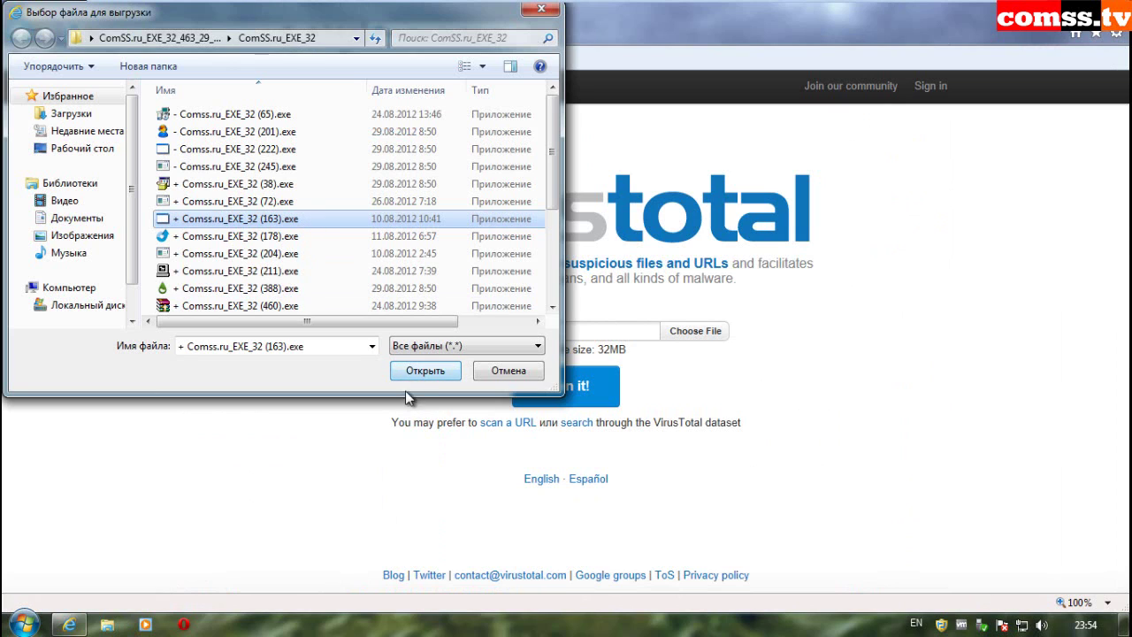
# Step: Submit + Comss.ru_EXE_32 (163).exe to VirusTotal and review the antivirus results of its last analysis
pyautogui.click(411, 372)
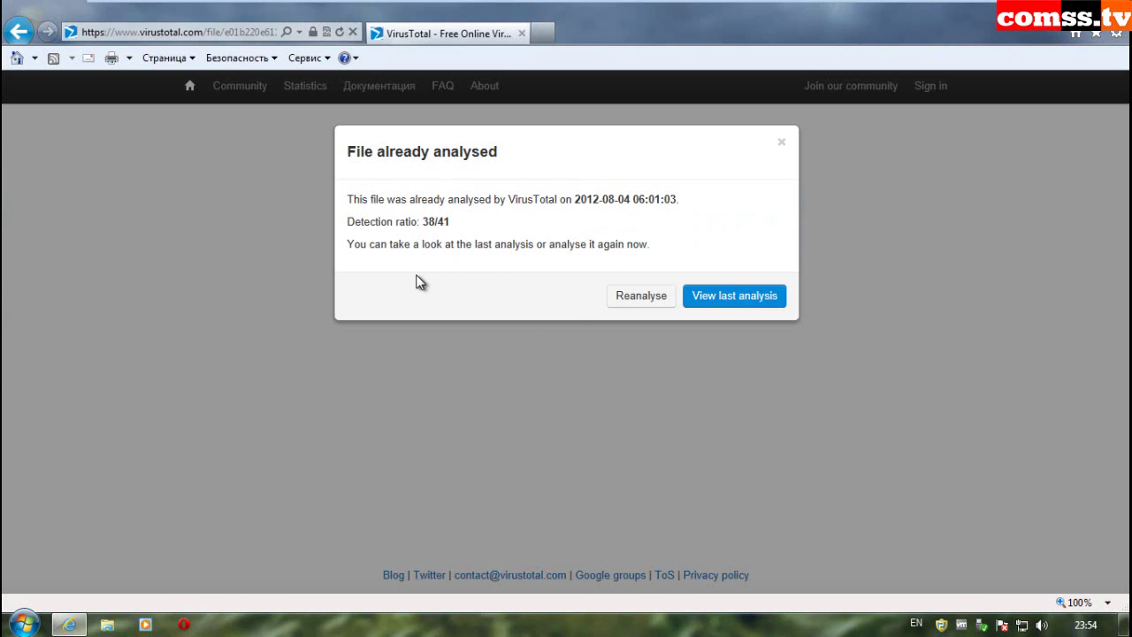
pyautogui.click(768, 301)
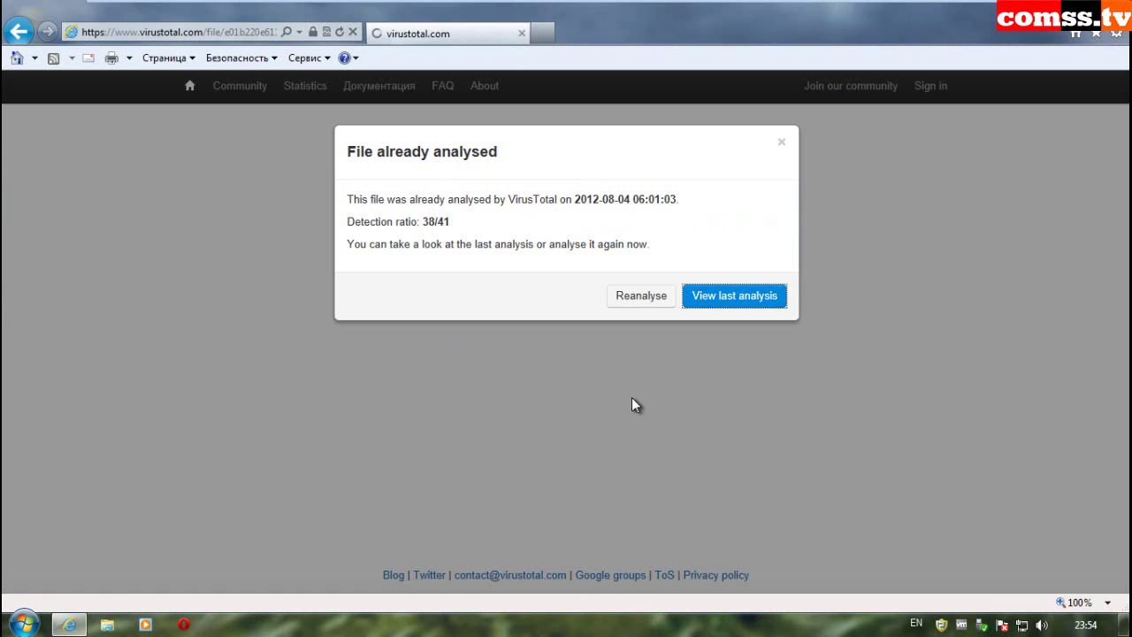
pyautogui.scroll(-9, 1015, 447)
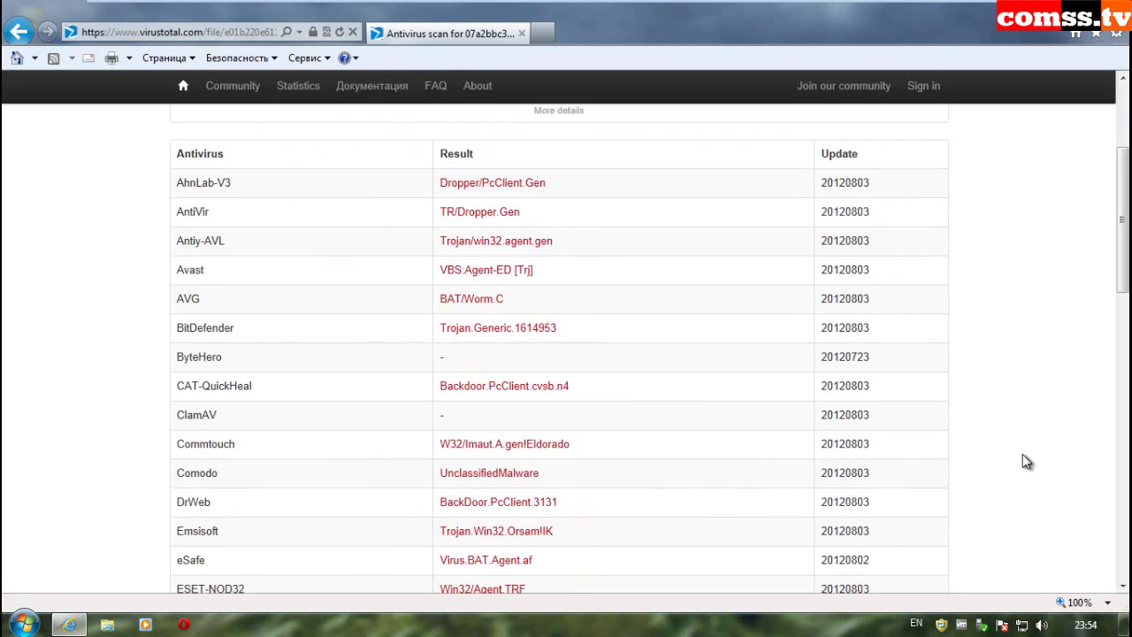
pyautogui.scroll(15, 1025, 458)
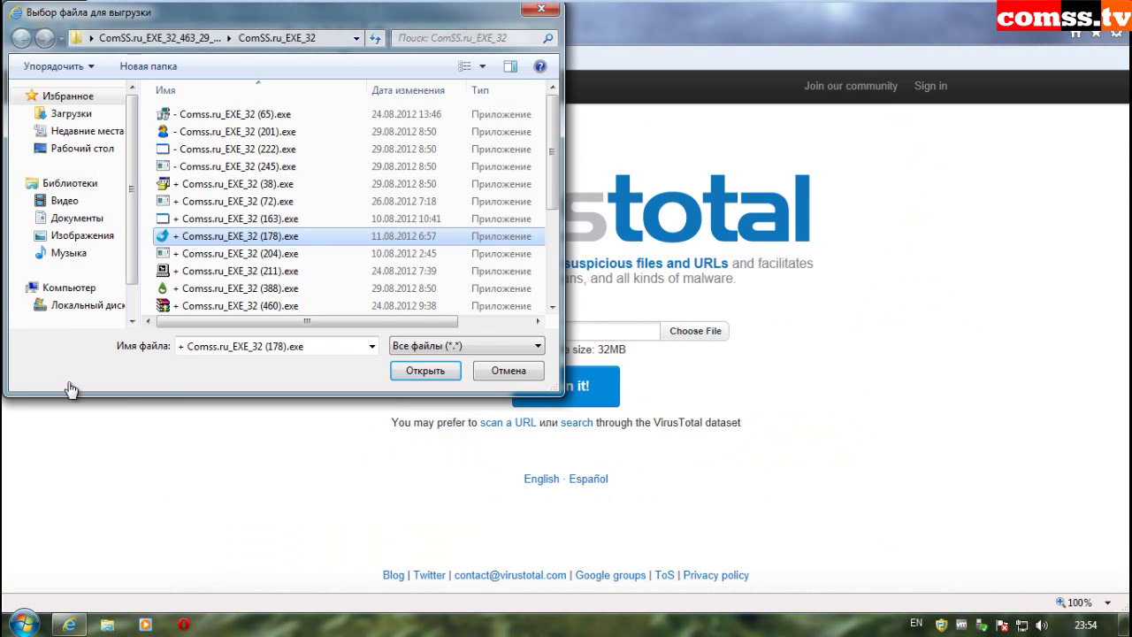
# Step: Submit + Comss.ru_EXE_32 (178).exe to VirusTotal and read through the full antivirus list of its last analysis
pyautogui.click(420, 372)
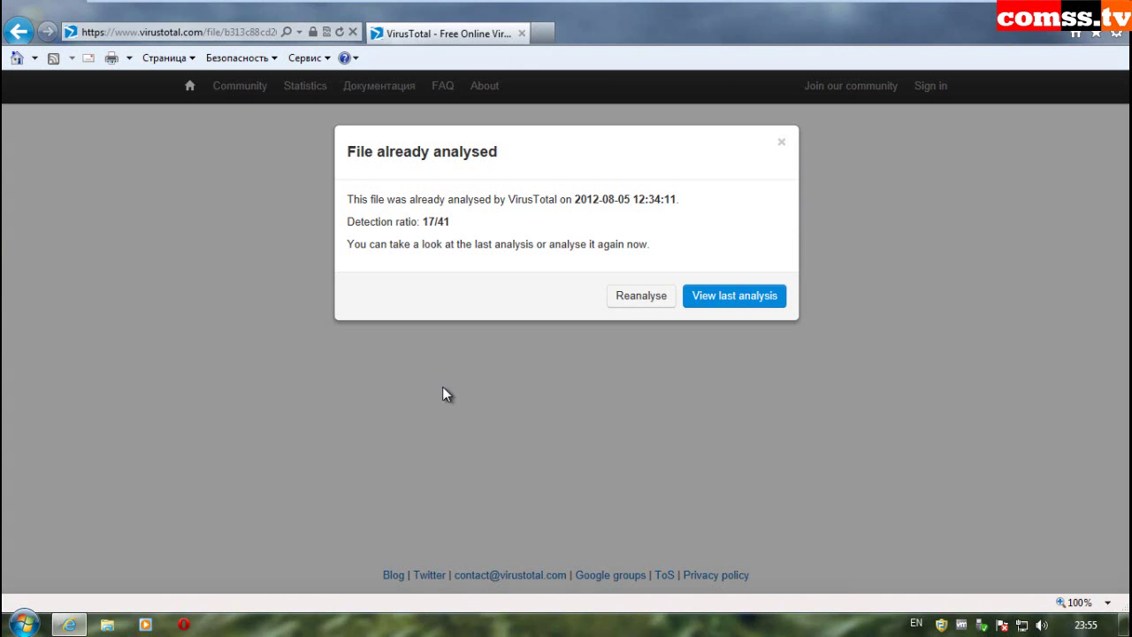
pyautogui.click(732, 302)
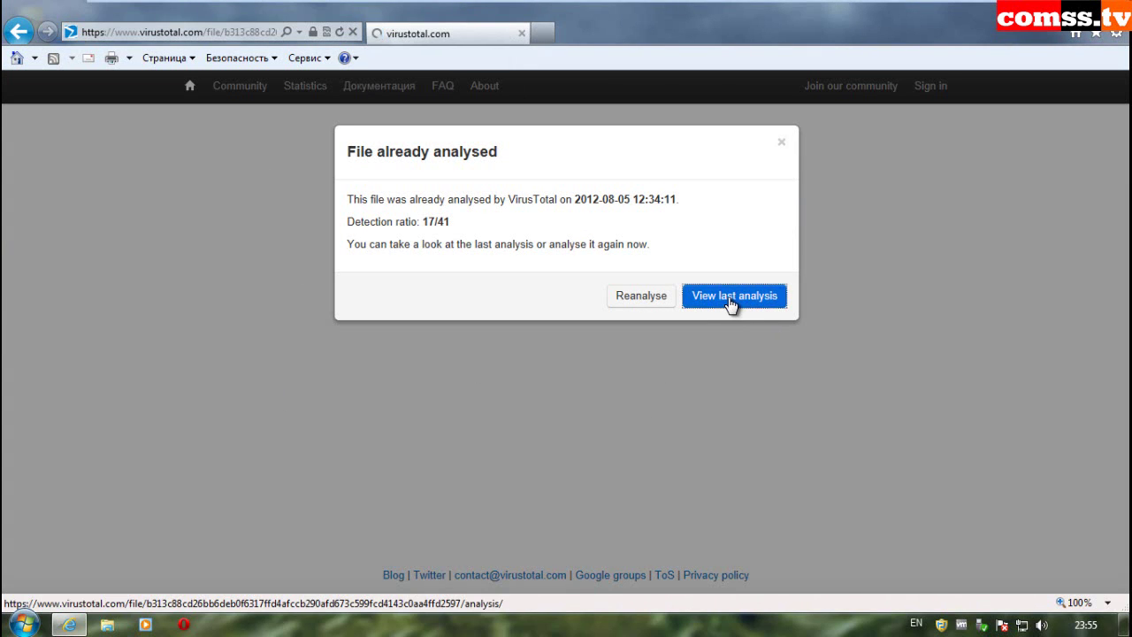
pyautogui.scroll(-3, 734, 299)
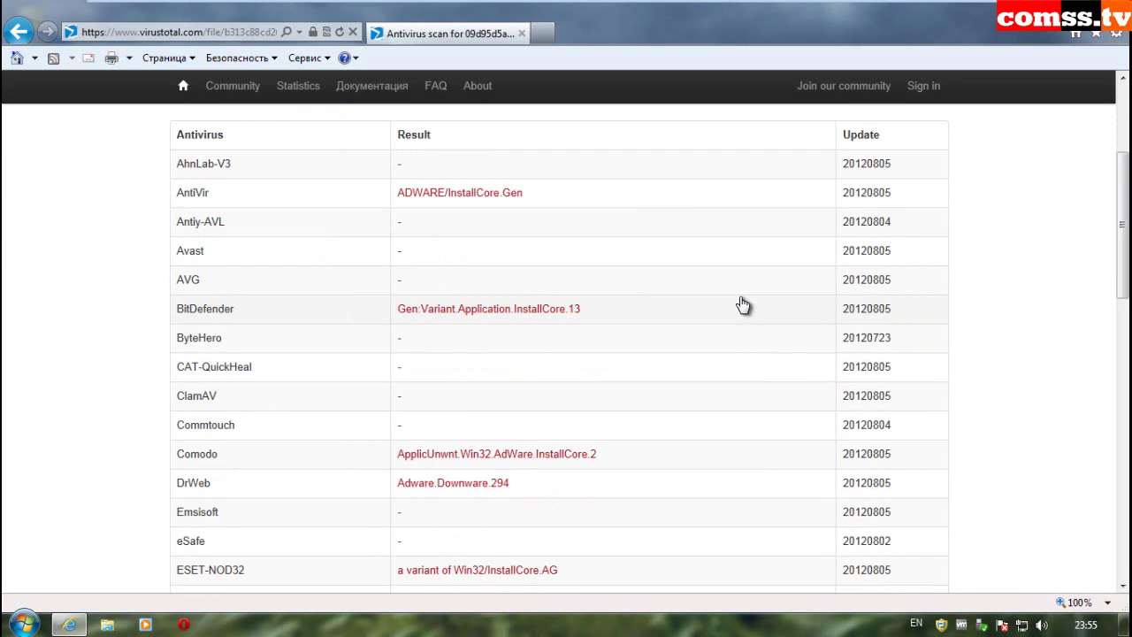
pyautogui.scroll(-2, 742, 305)
pyautogui.scroll(-2, 743, 305)
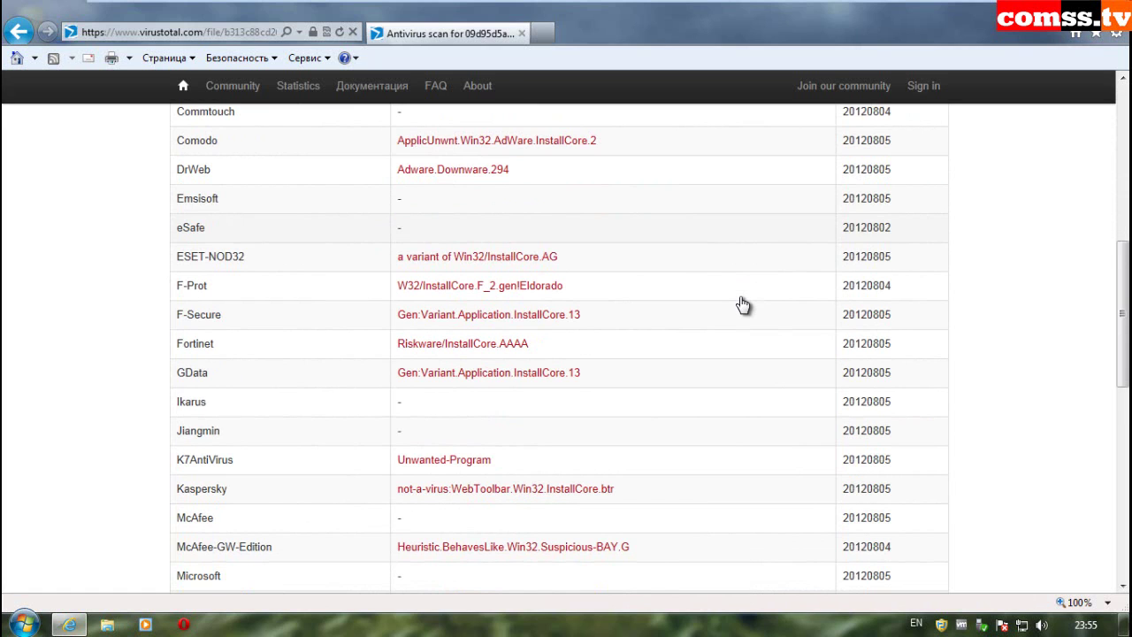
pyautogui.scroll(-1, 742, 305)
pyautogui.scroll(-1, 743, 305)
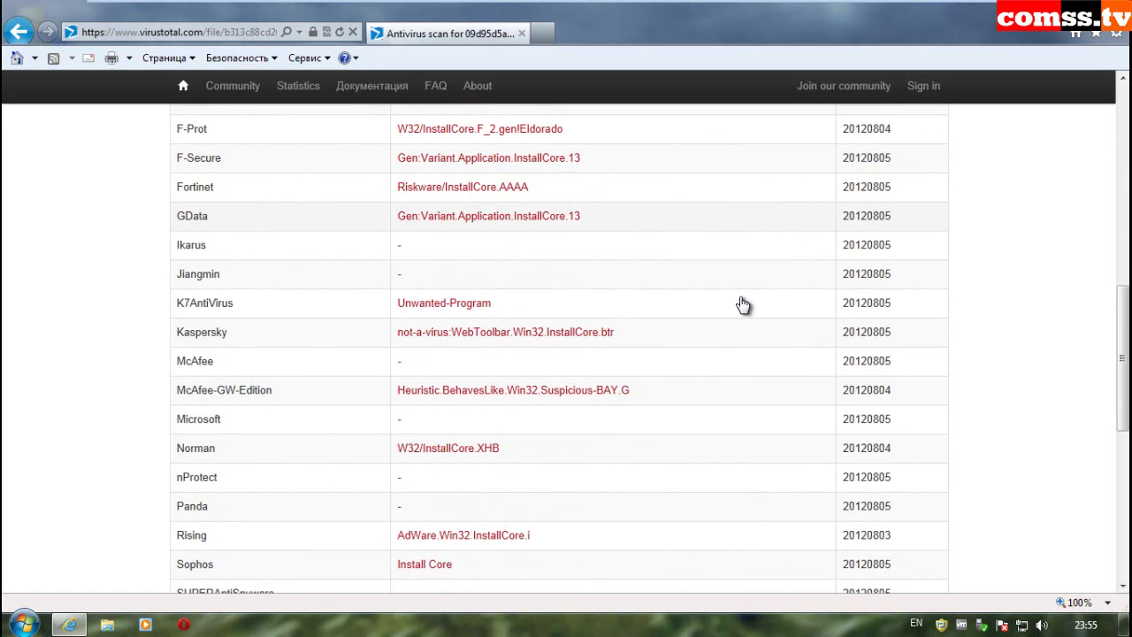
pyautogui.scroll(-1, 742, 305)
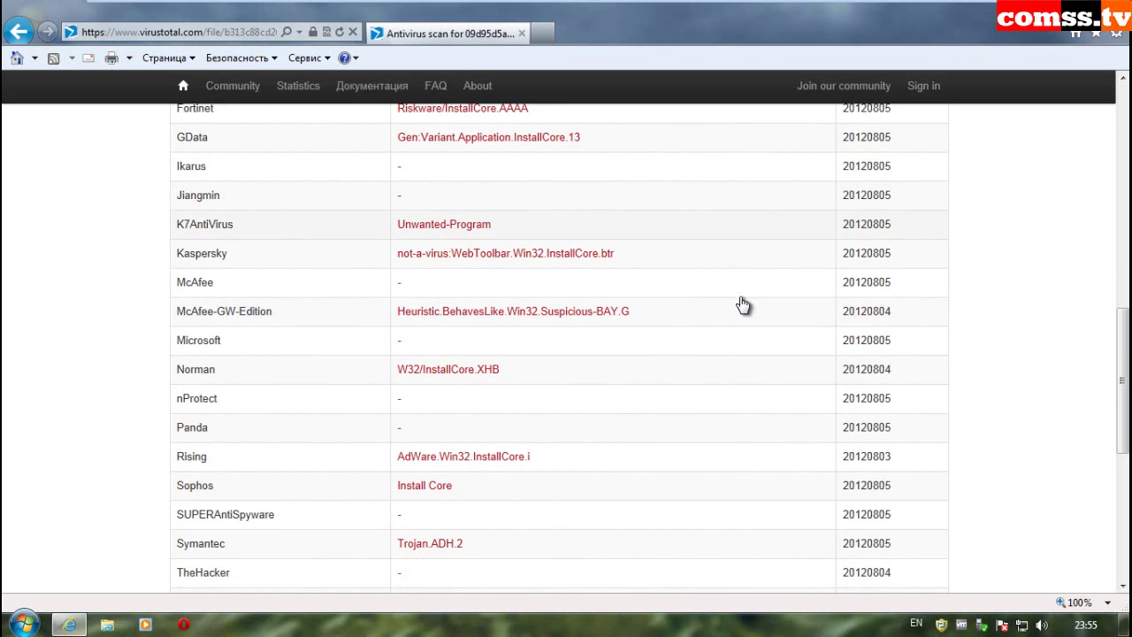
pyautogui.scroll(-1, 743, 305)
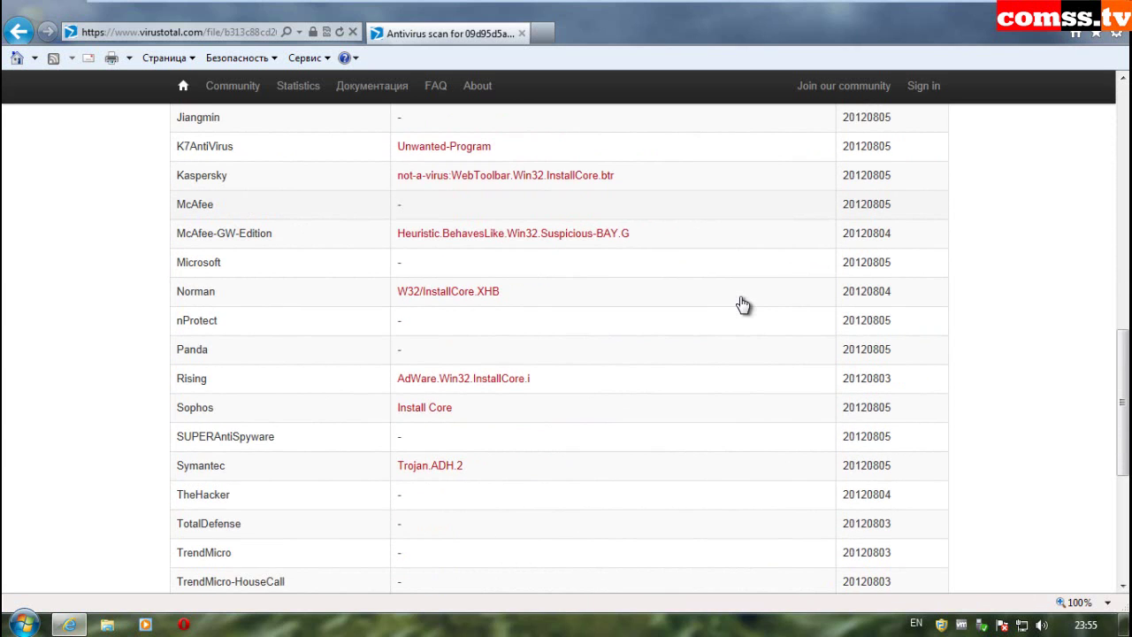
pyautogui.scroll(-1, 743, 305)
pyautogui.scroll(-1, 743, 305)
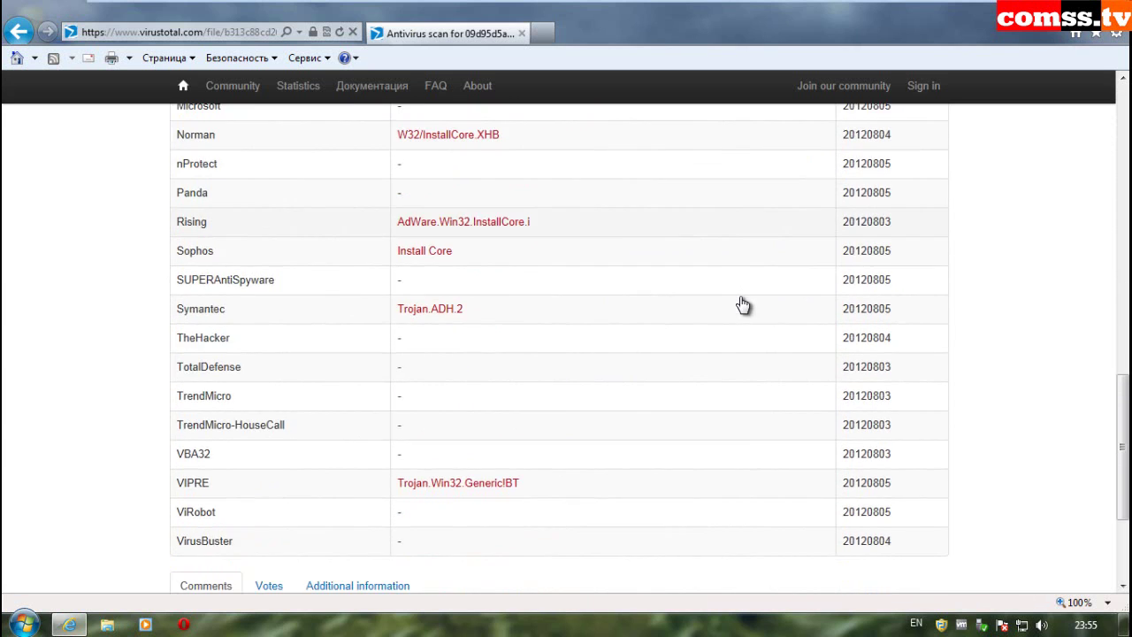
pyautogui.scroll(-2, 743, 305)
pyautogui.scroll(4, 743, 306)
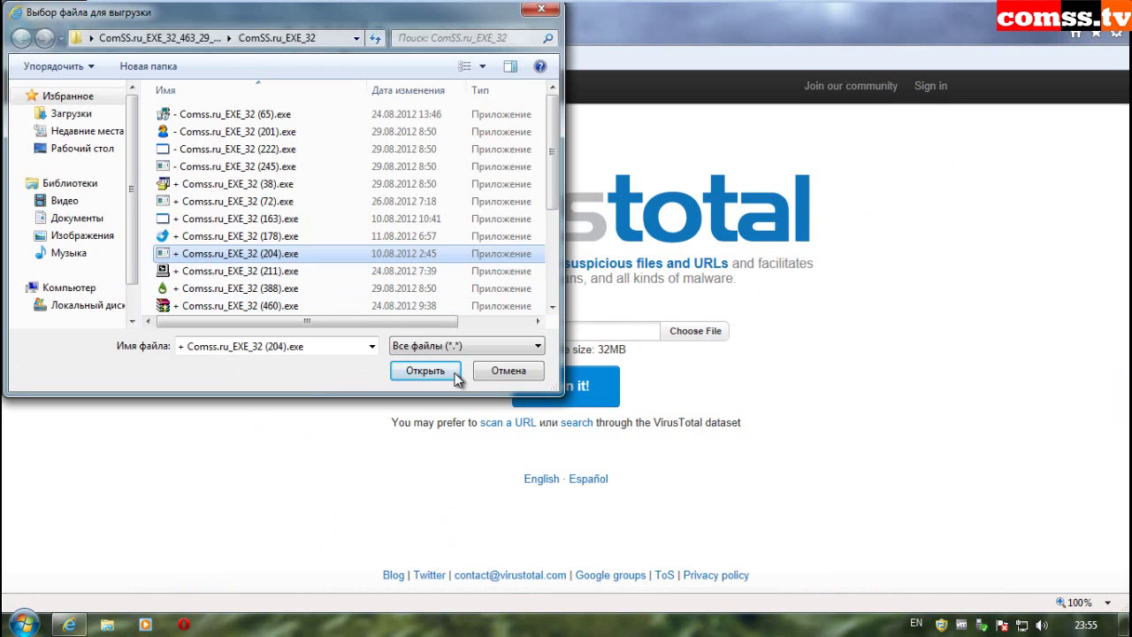
# Step: Submit + Comss.ru_EXE_32 (204).exe to VirusTotal and read through the antivirus results of its last analysis
pyautogui.click(421, 372)
pyautogui.click(618, 405)
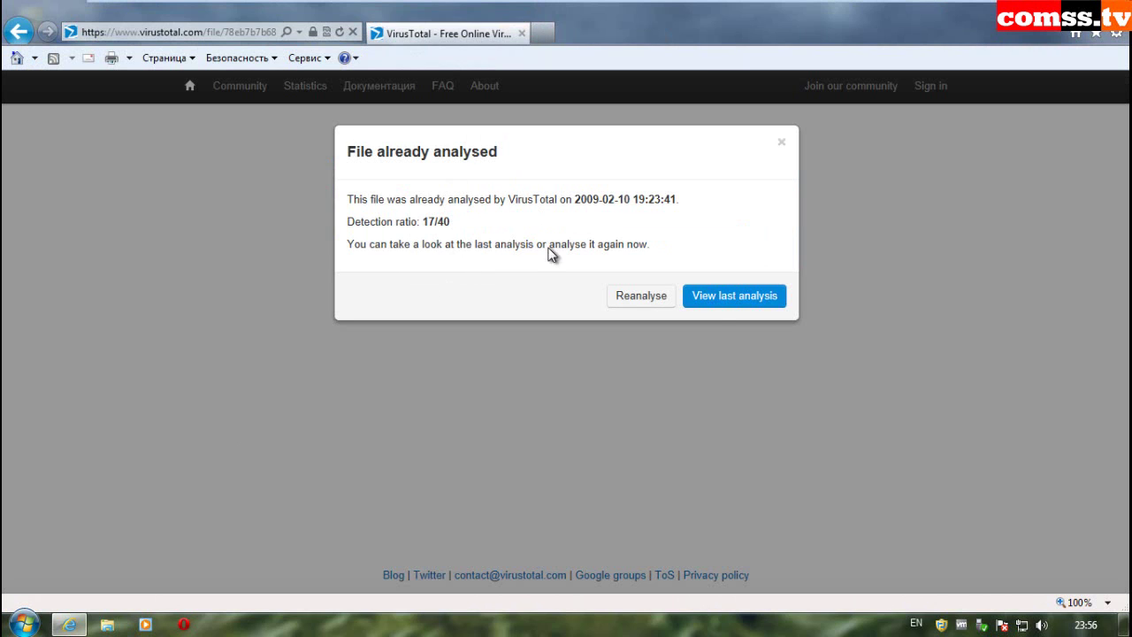
pyautogui.click(717, 298)
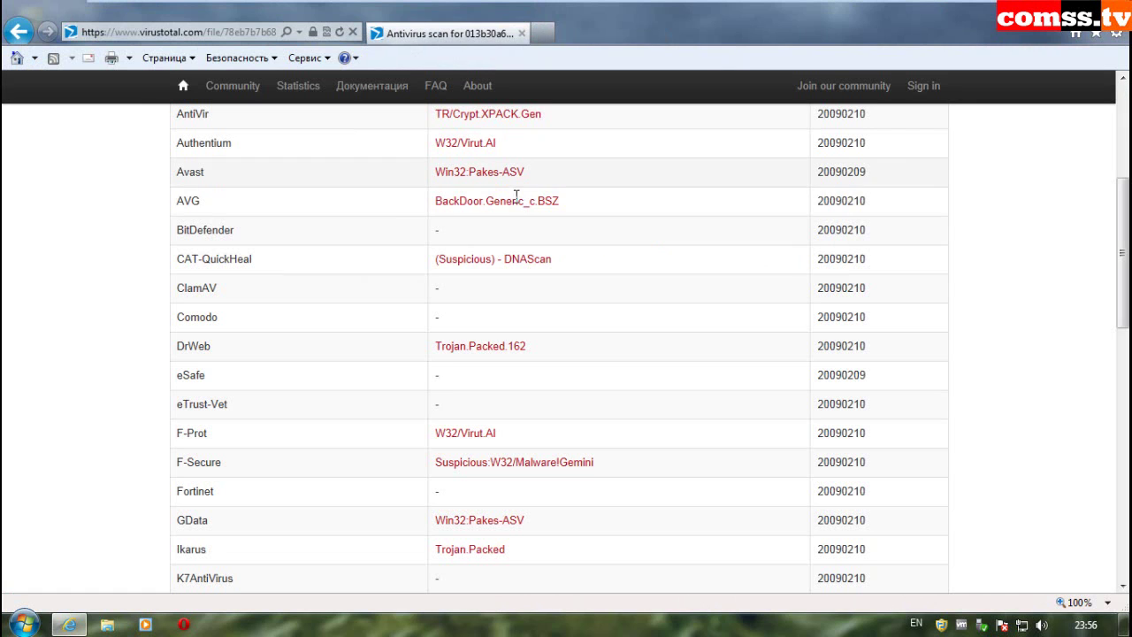
pyautogui.scroll(-2, 566, 307)
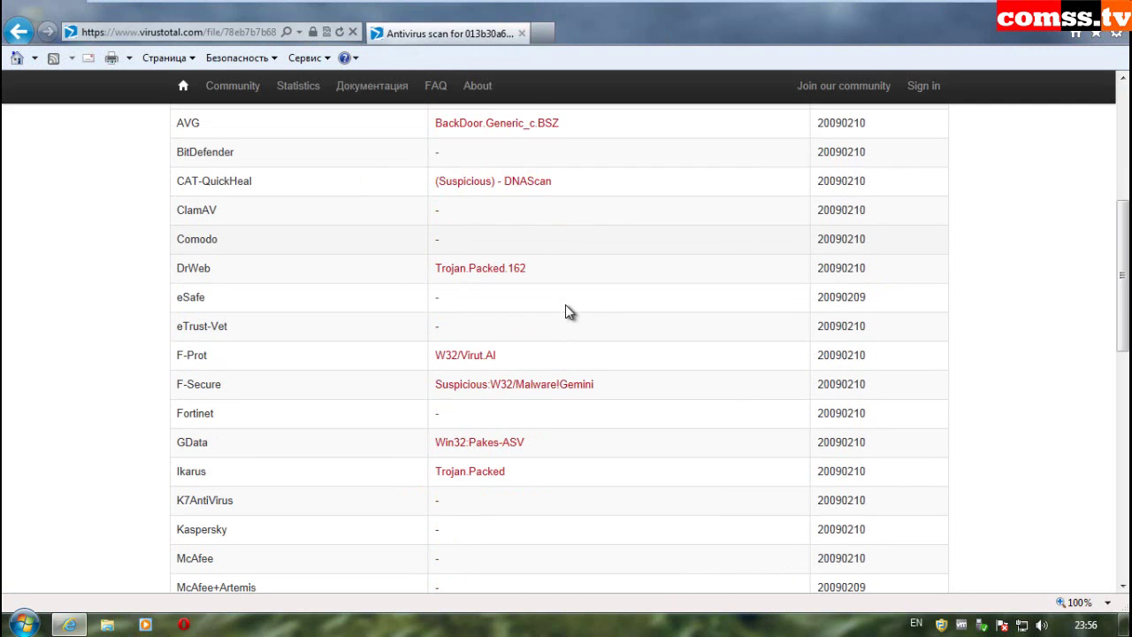
pyautogui.scroll(-2, 566, 306)
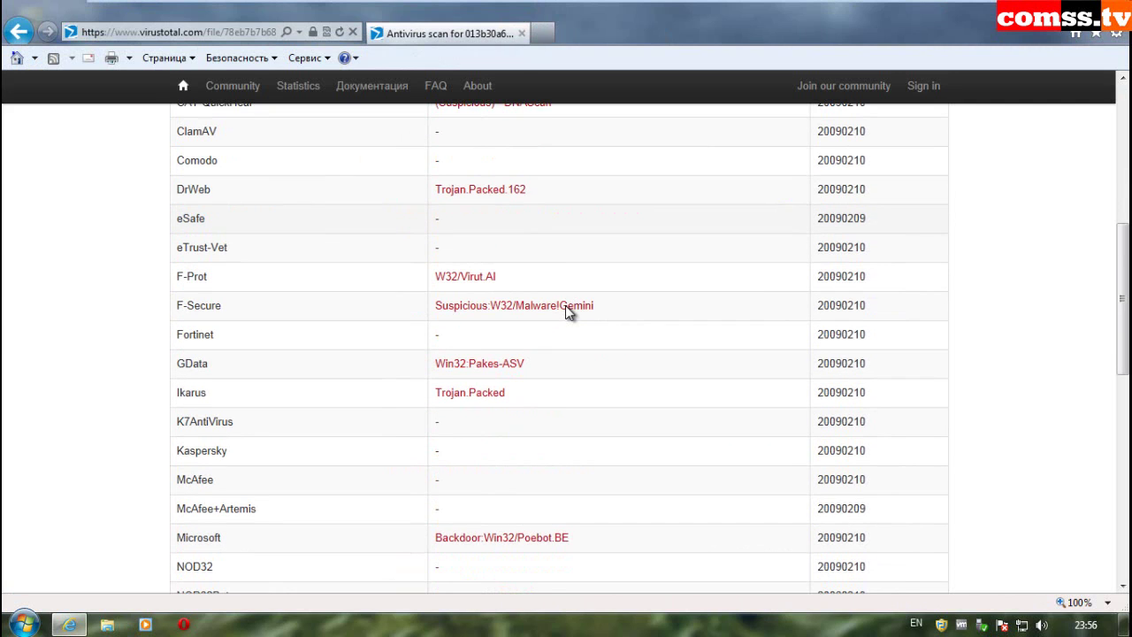
pyautogui.scroll(-4, 564, 307)
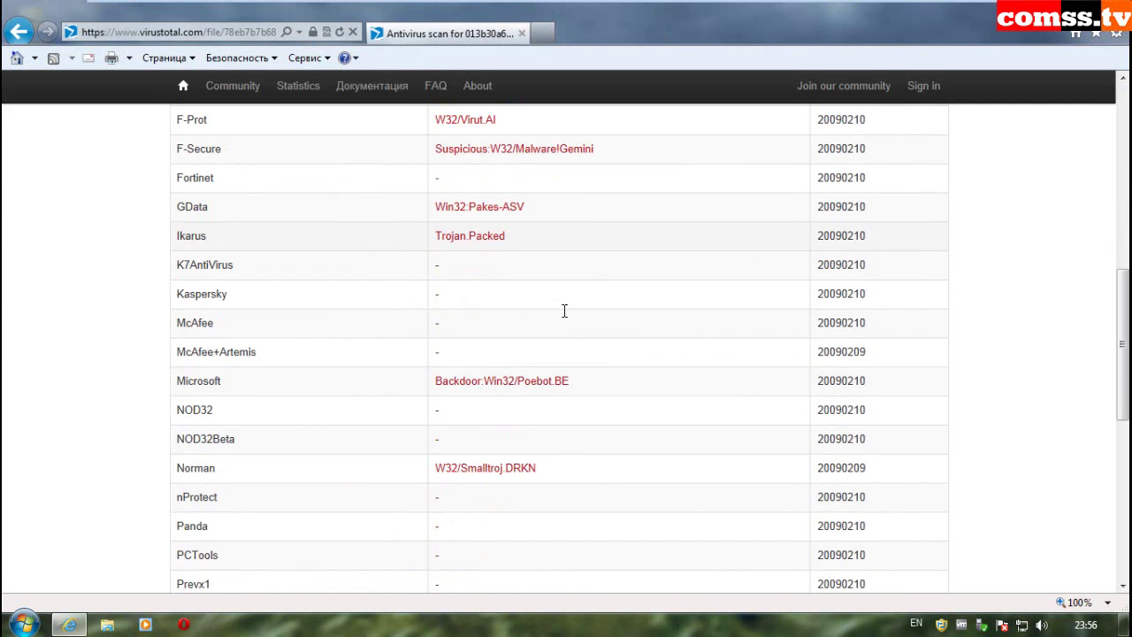
pyautogui.scroll(-2, 565, 311)
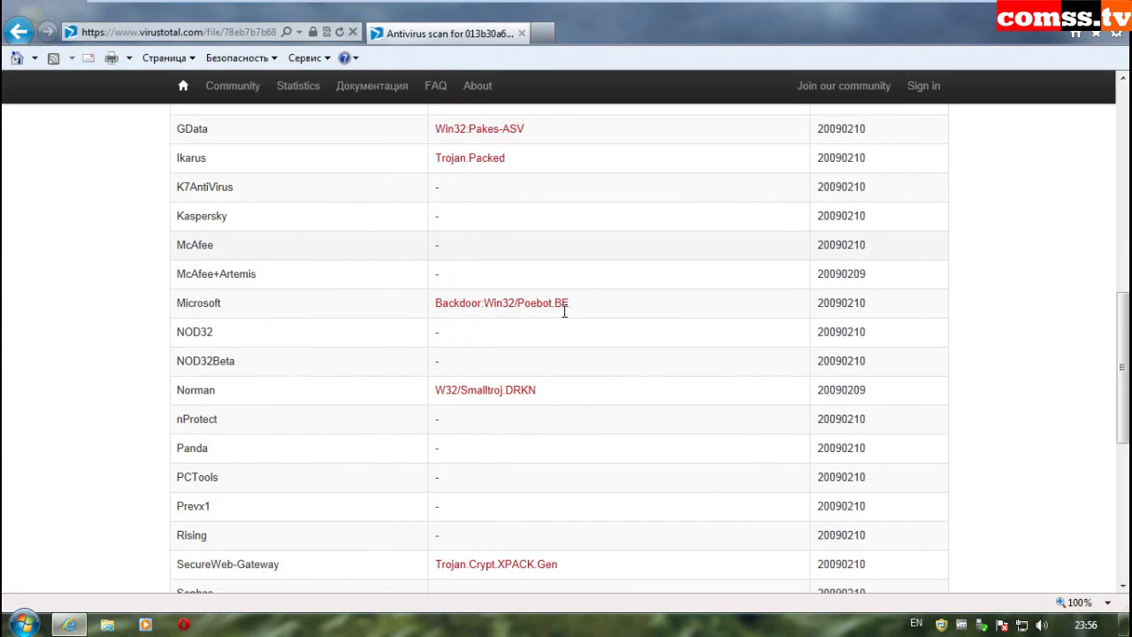
pyautogui.scroll(-10, 564, 310)
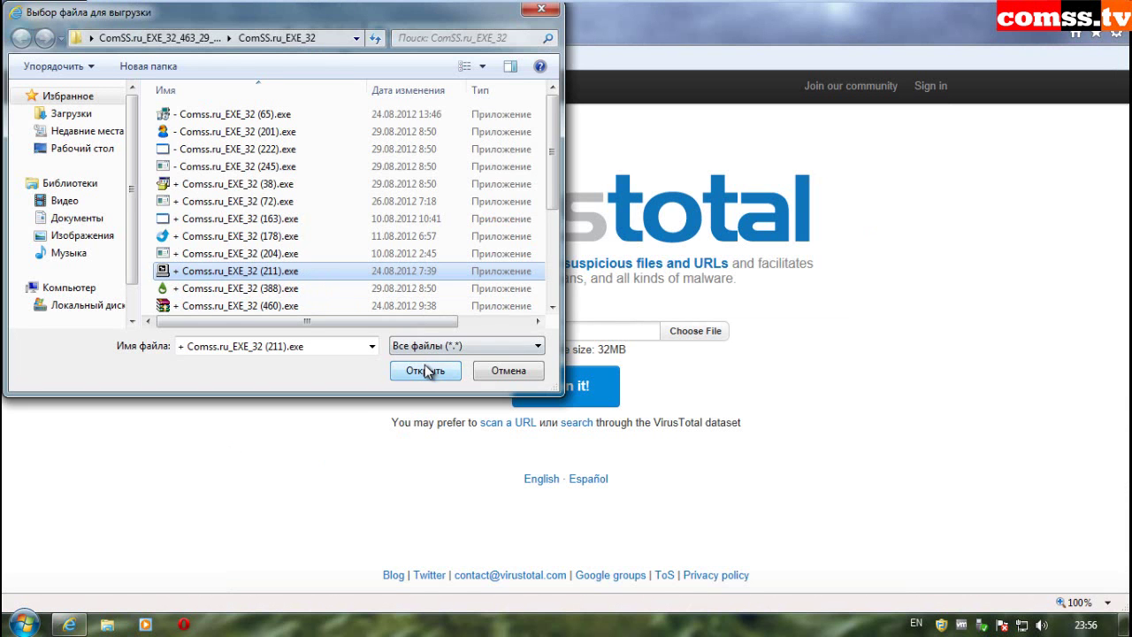
# Step: Submit + Comss.ru_EXE_32 (211).exe to VirusTotal for analysis and review the incoming results of every antivirus engine
pyautogui.click(428, 366)
pyautogui.click(536, 395)
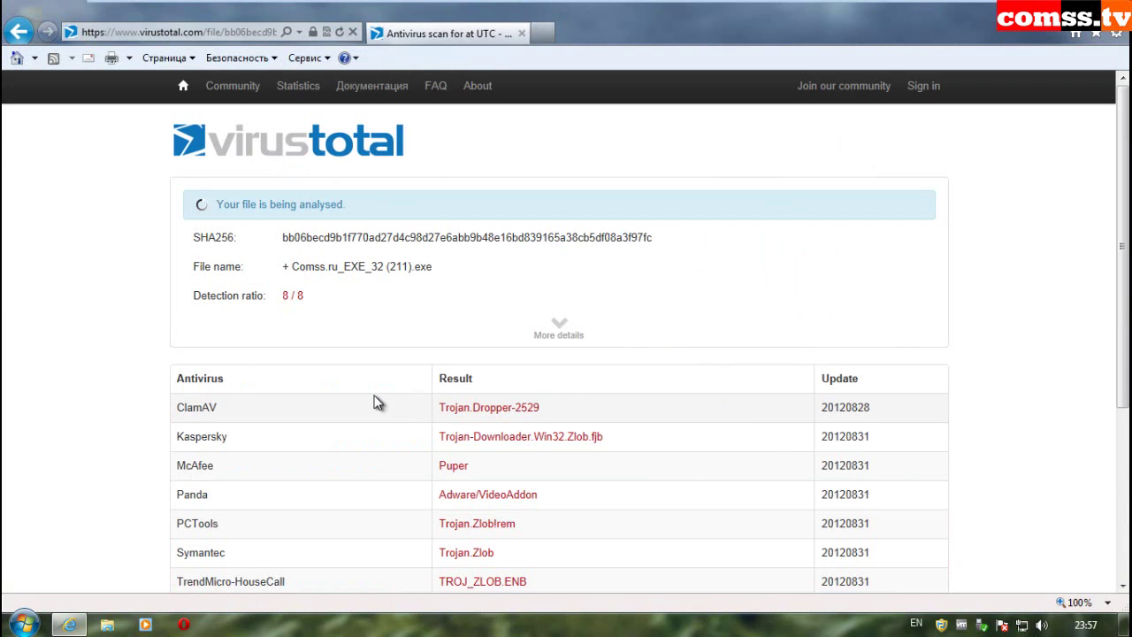
pyautogui.scroll(-3, 592, 451)
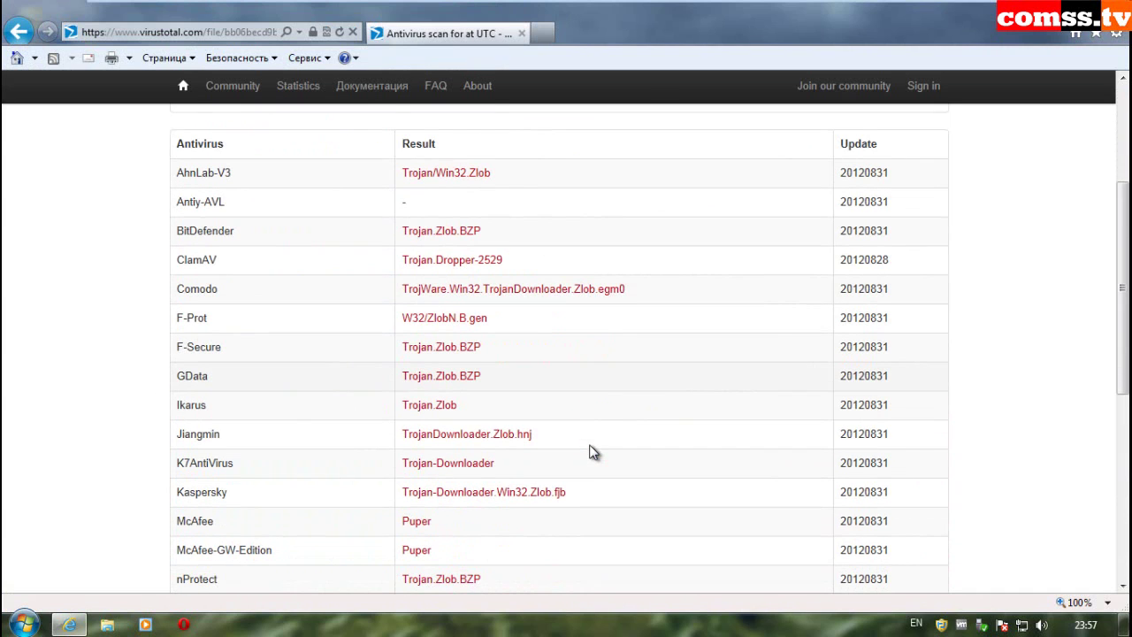
pyautogui.scroll(-3, 592, 451)
pyautogui.scroll(-2, 593, 451)
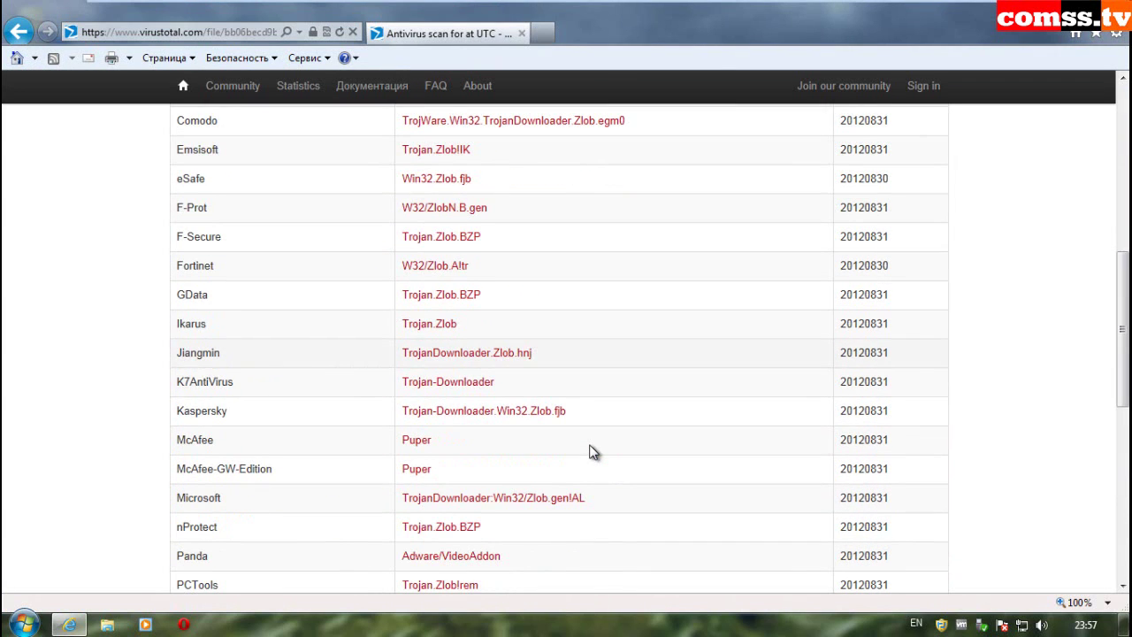
pyautogui.scroll(-1, 592, 451)
pyautogui.scroll(-3, 592, 451)
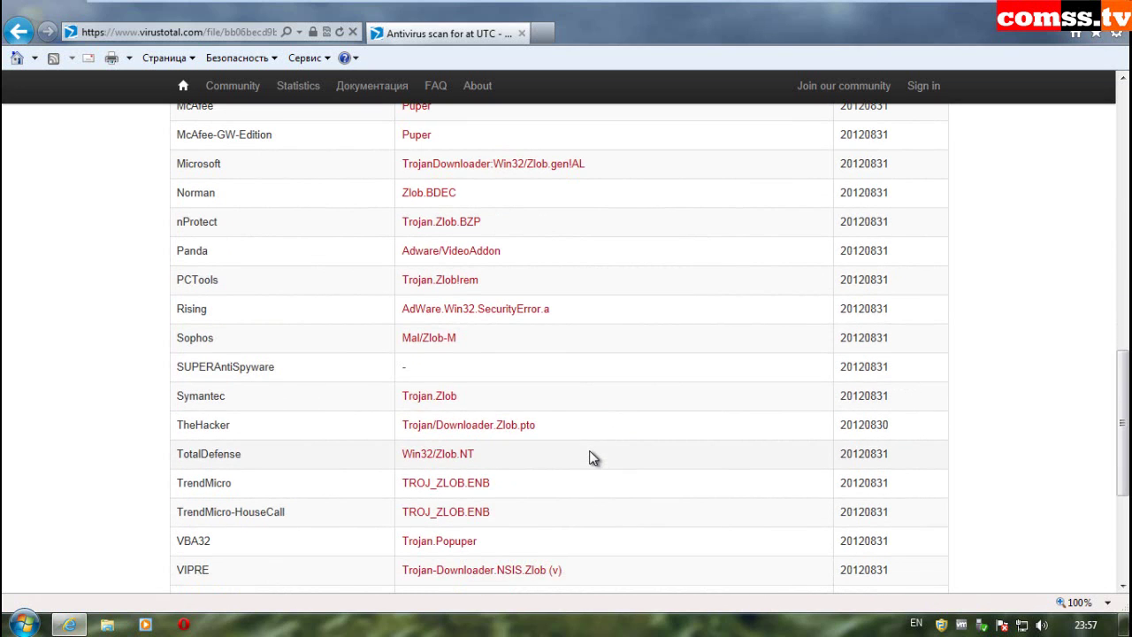
pyautogui.scroll(-1, 592, 457)
pyautogui.scroll(-1, 593, 457)
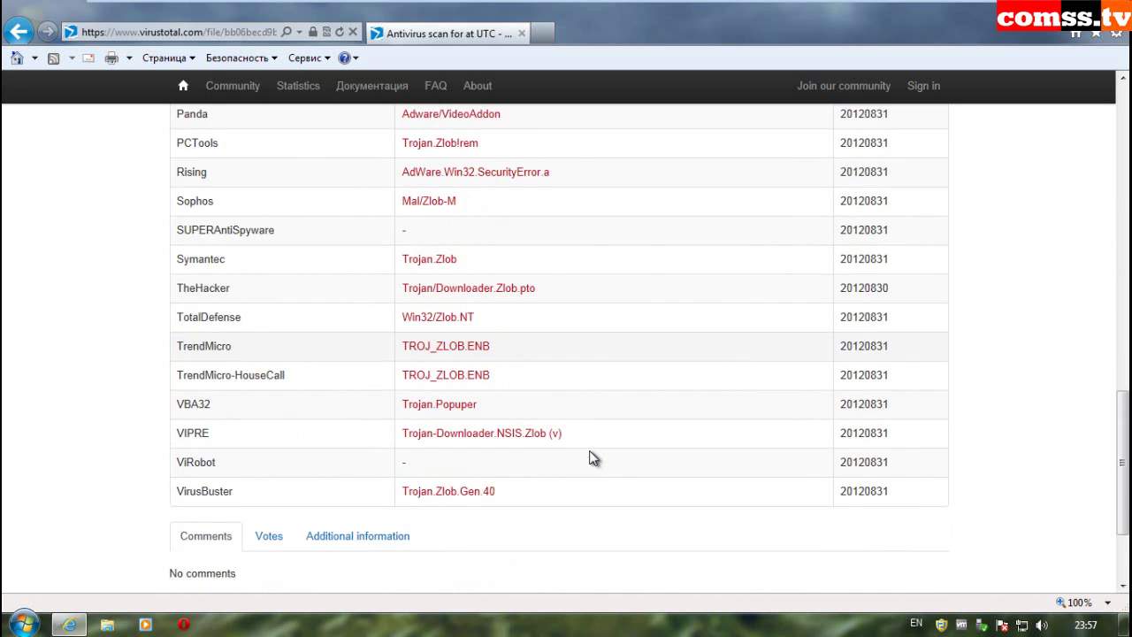
pyautogui.scroll(11, 592, 457)
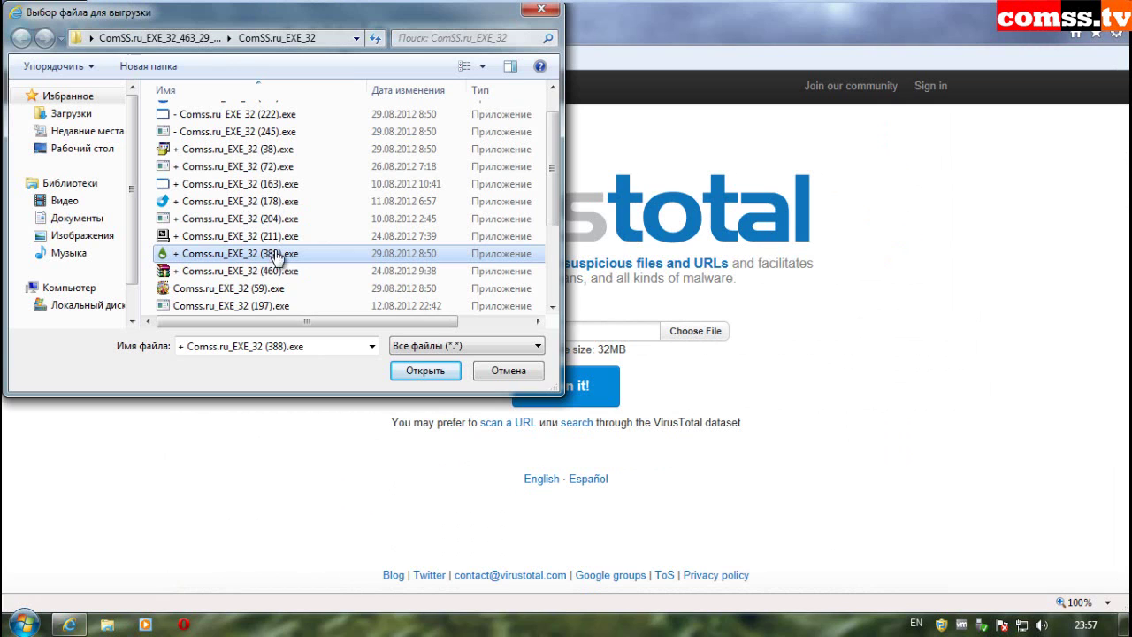
# Step: Submit + Comss.ru_EXE_32 (388).exe to VirusTotal and check which antivirus engines flag it in its last analysis
pyautogui.click(429, 371)
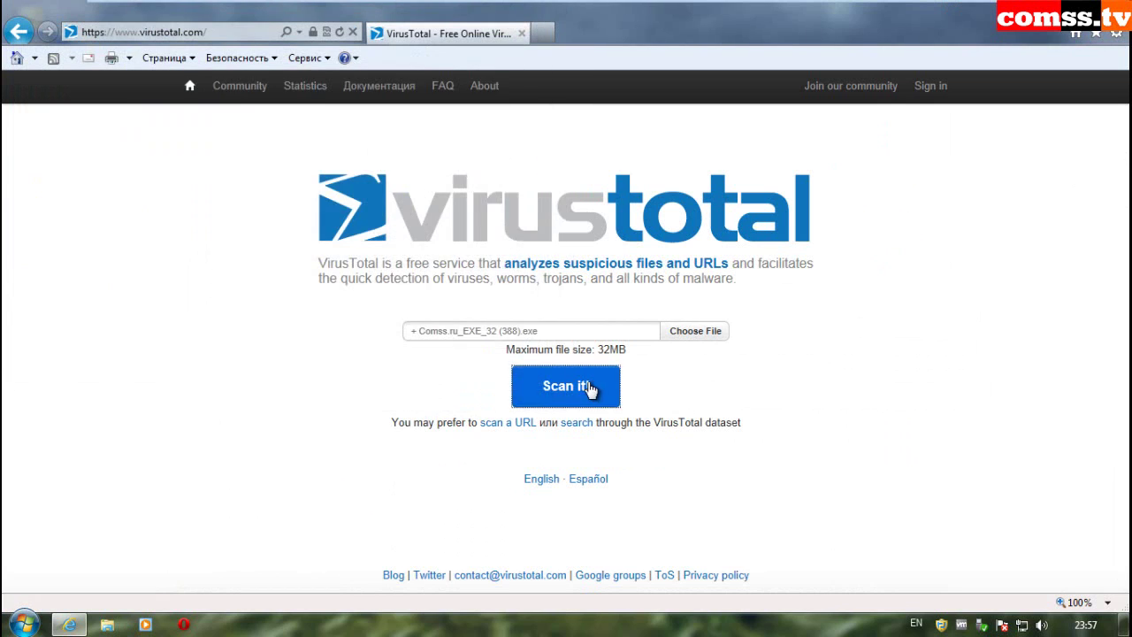
pyautogui.click(591, 389)
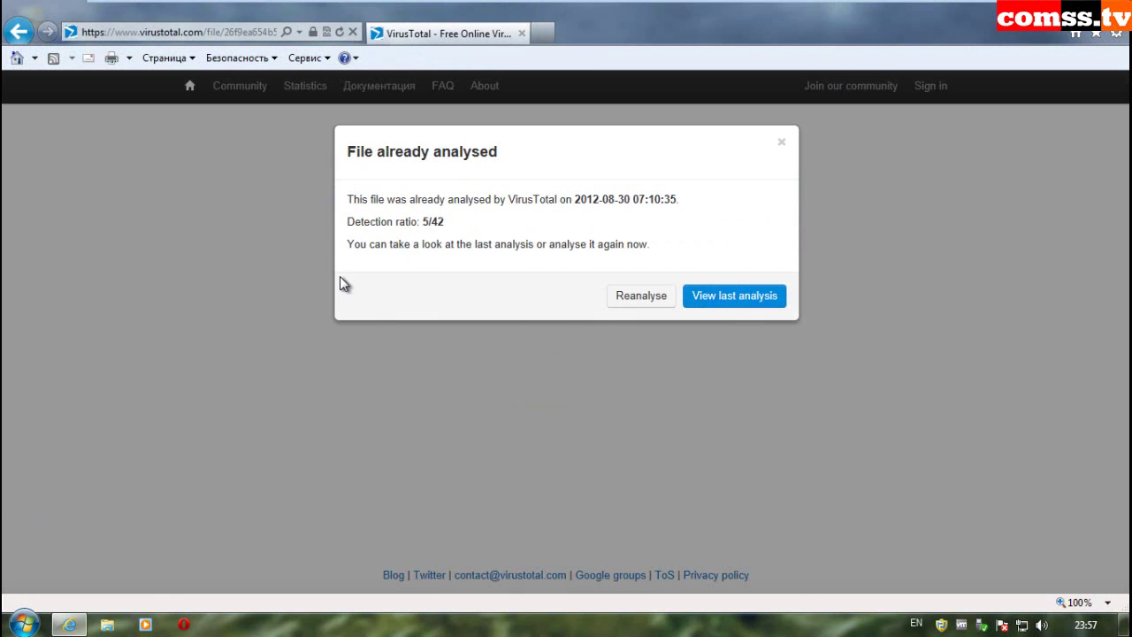
pyautogui.click(733, 299)
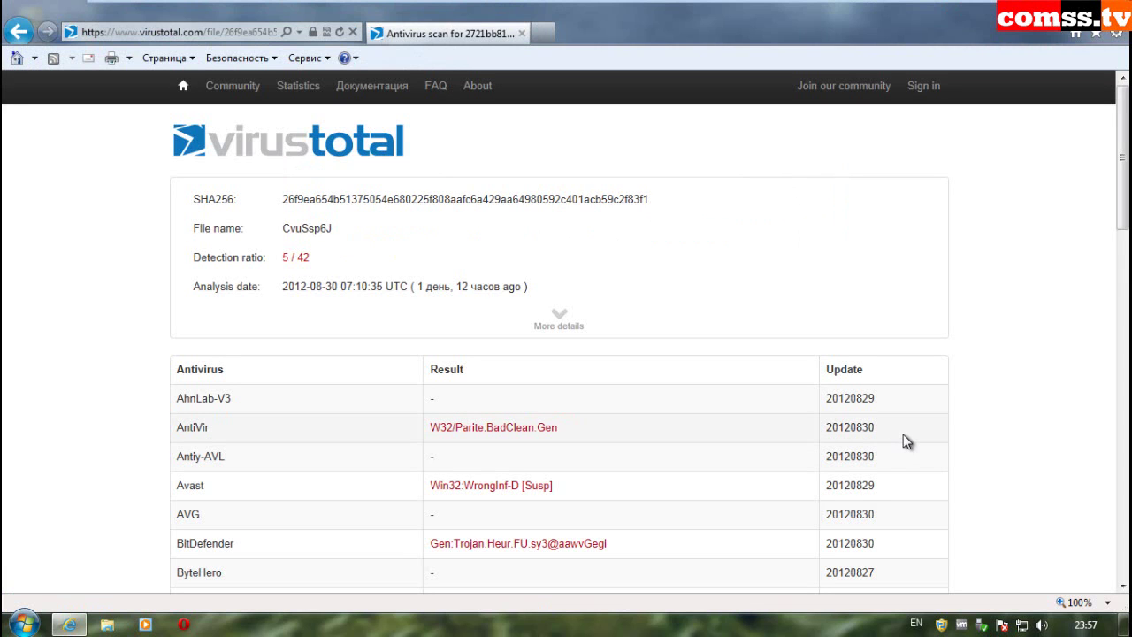
pyautogui.scroll(-1, 983, 451)
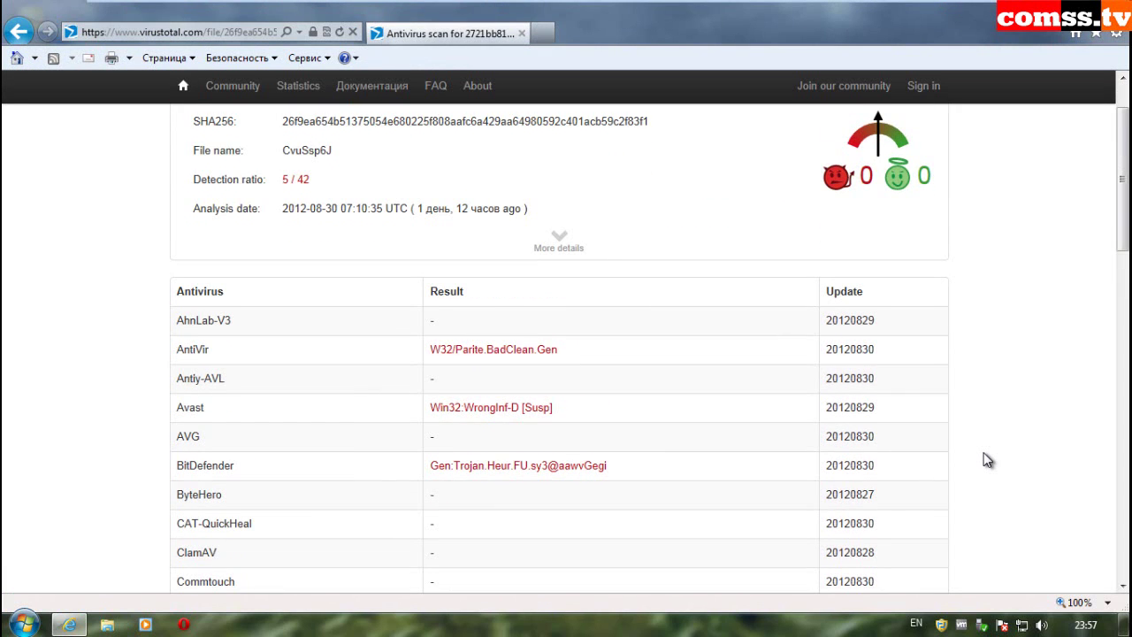
pyautogui.scroll(-3, 988, 460)
pyautogui.scroll(-3, 988, 460)
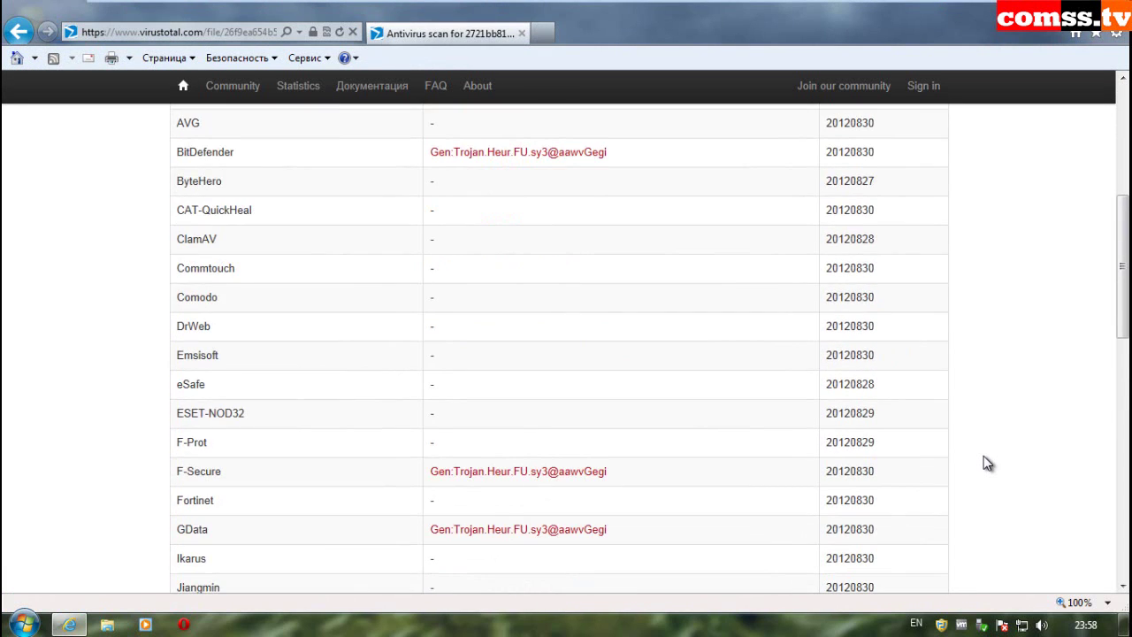
pyautogui.scroll(-2, 988, 464)
pyautogui.scroll(-3, 983, 456)
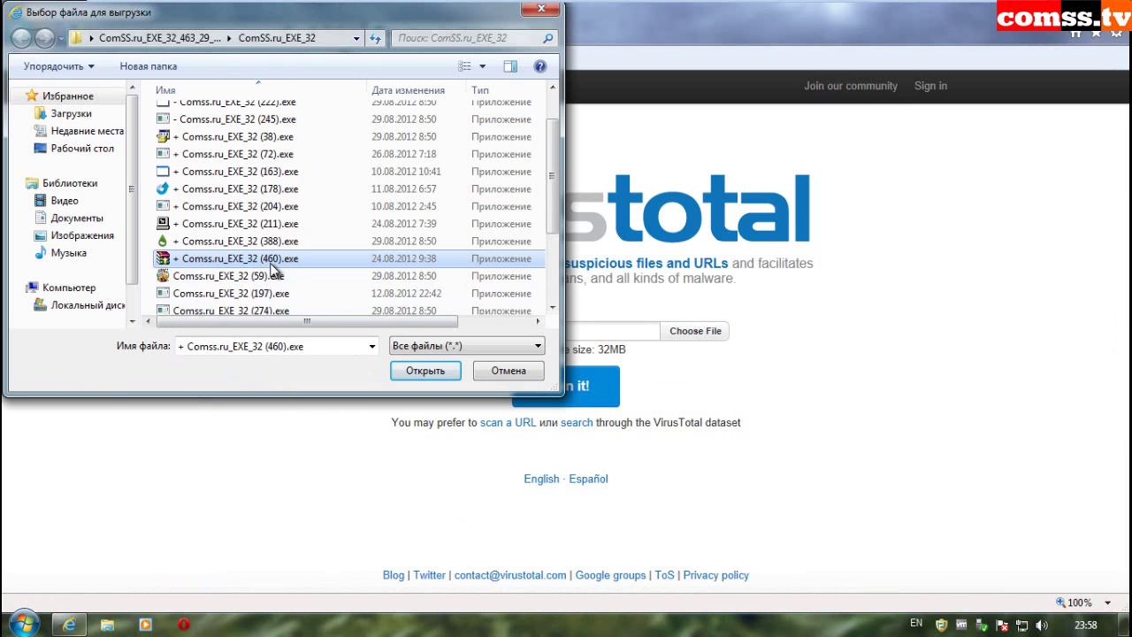
# Step: Submit + Comss.ru_EXE_32 (460).exe to VirusTotal and read through the complete antivirus list of its last analysis
pyautogui.click(416, 371)
pyautogui.click(559, 389)
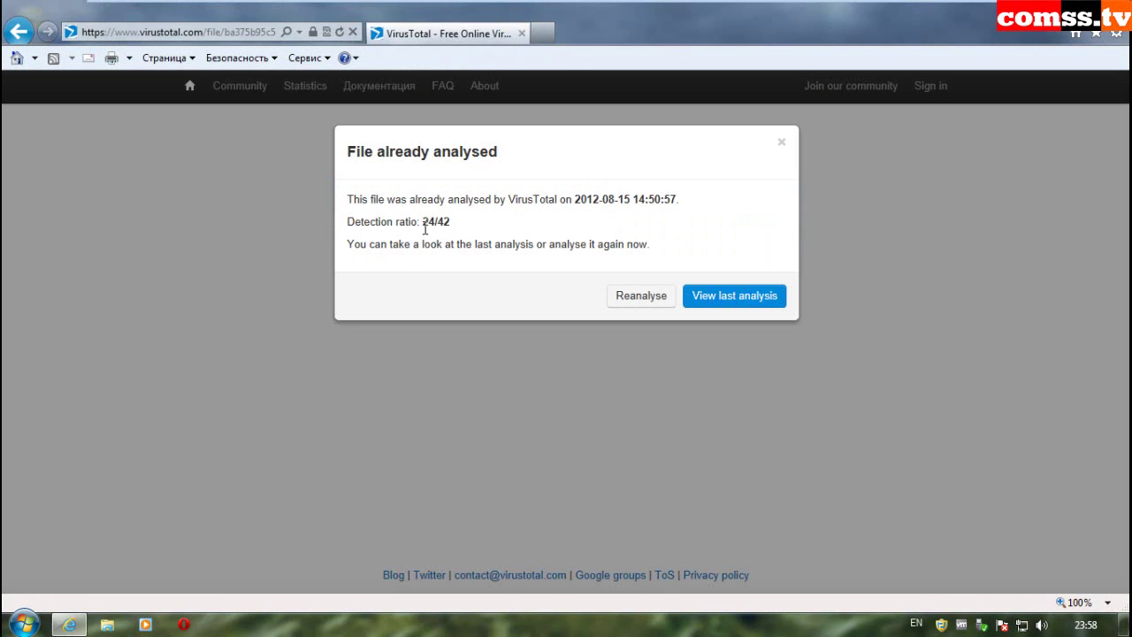
pyautogui.click(732, 295)
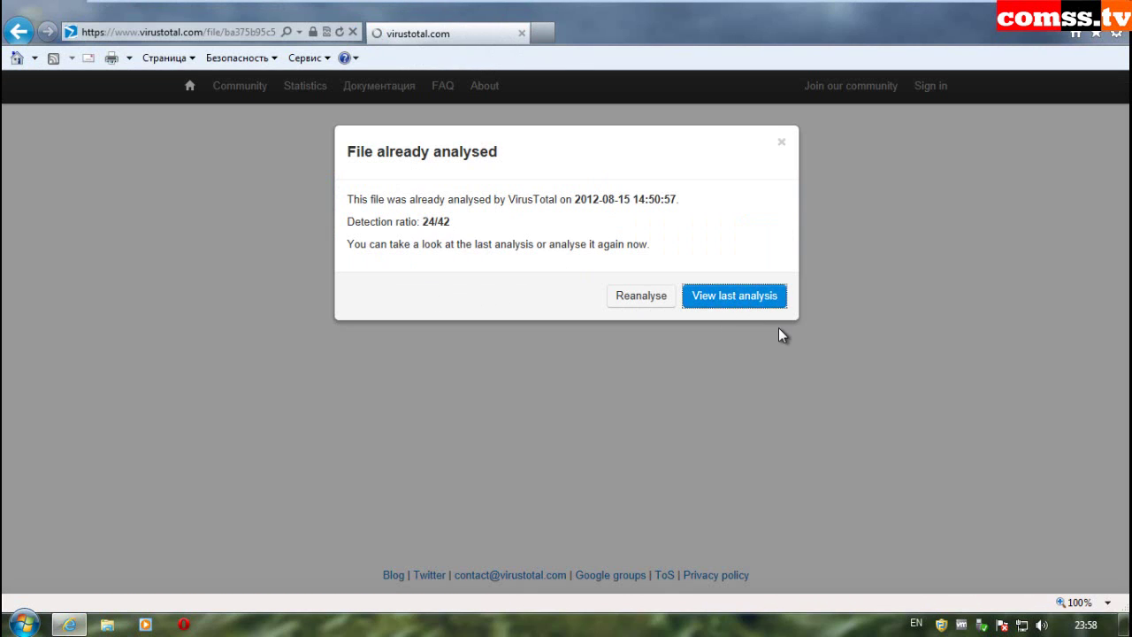
pyautogui.scroll(-4, 695, 362)
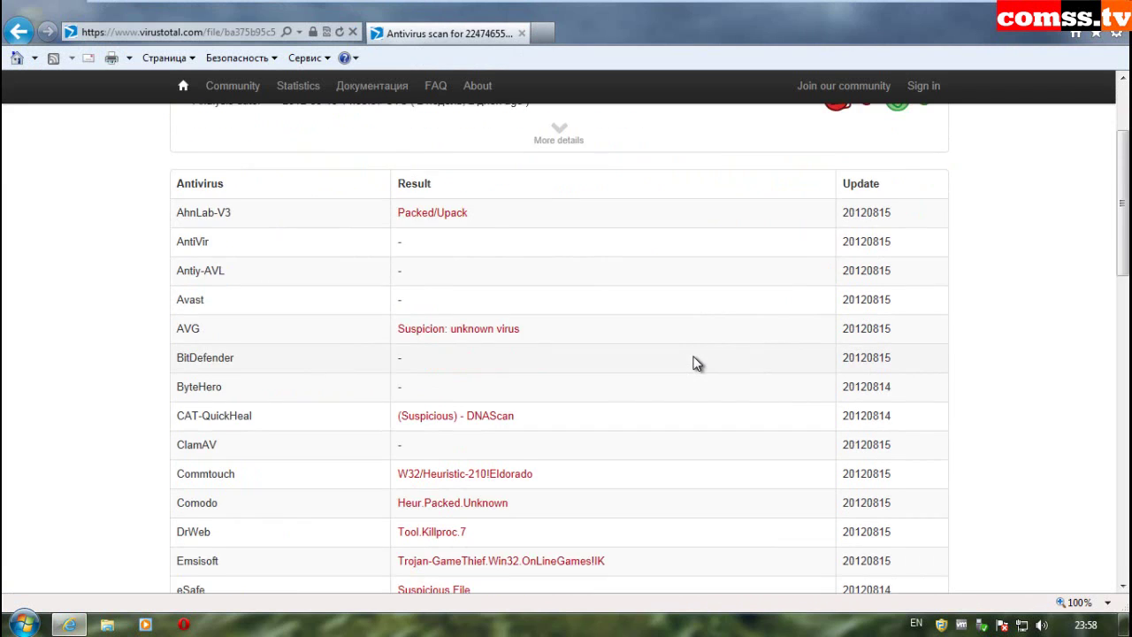
pyautogui.scroll(-1, 695, 362)
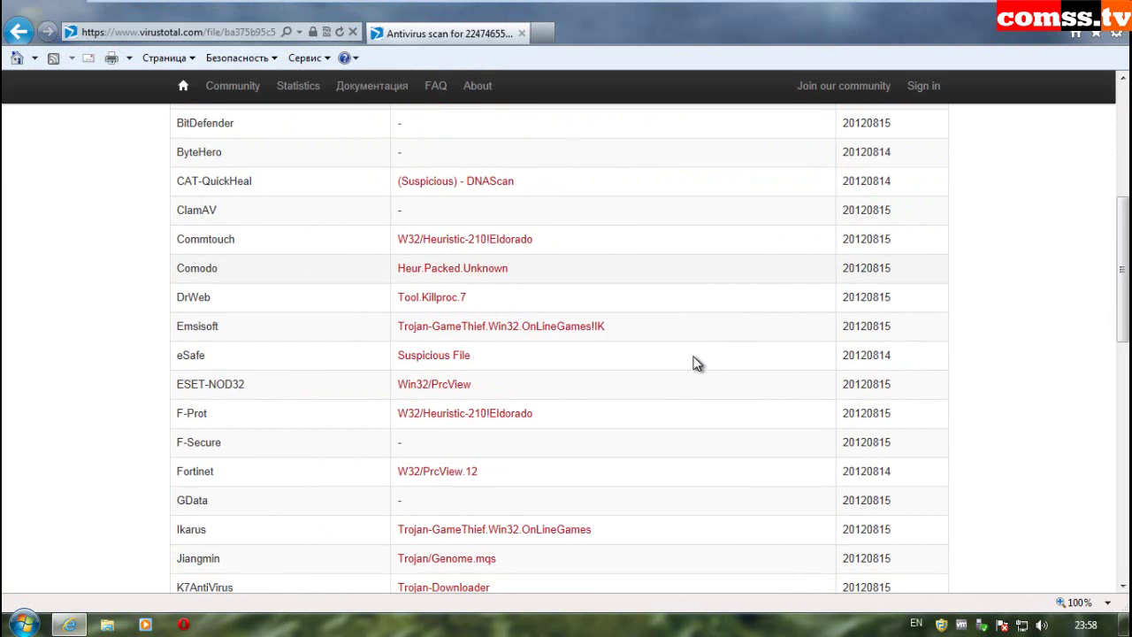
pyautogui.scroll(-1, 695, 362)
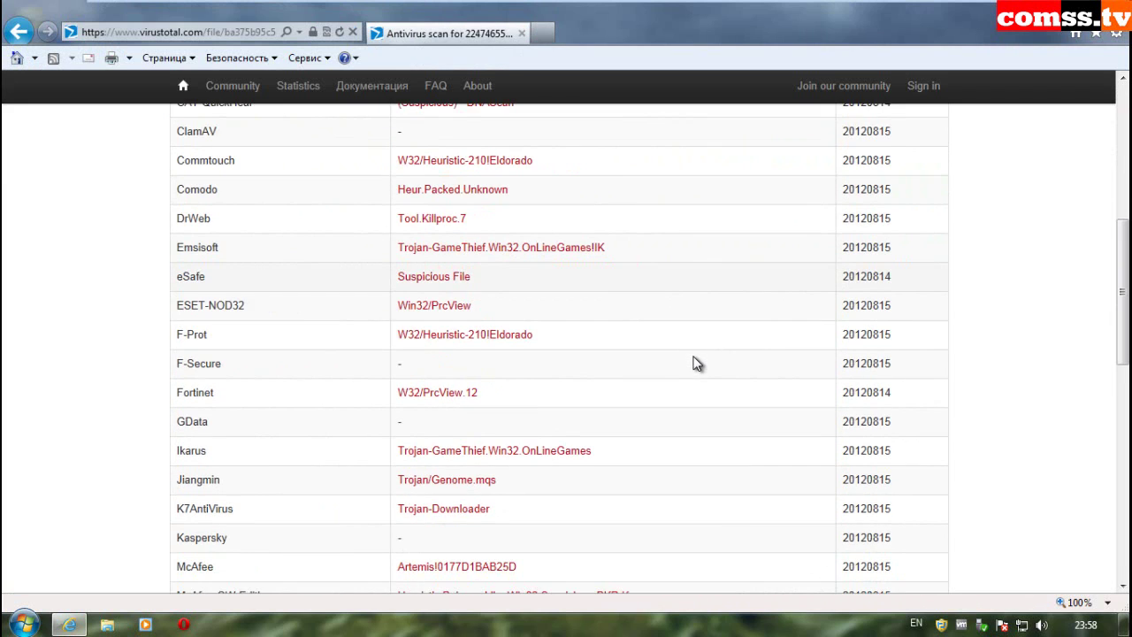
pyautogui.scroll(-1, 695, 363)
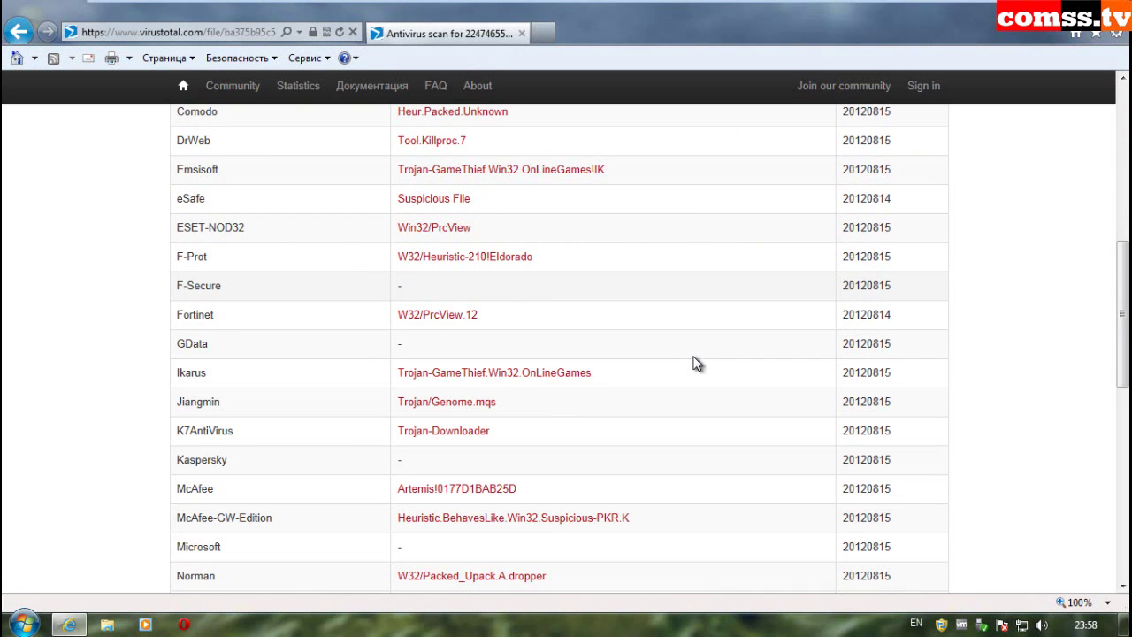
pyautogui.scroll(-1, 695, 364)
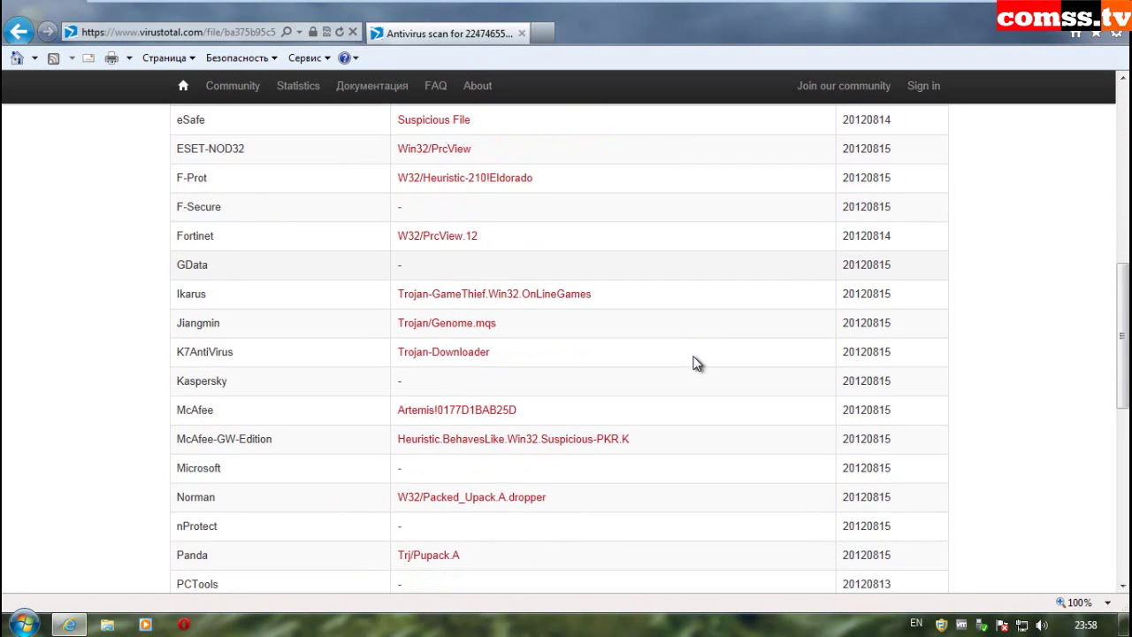
pyautogui.scroll(-1, 695, 361)
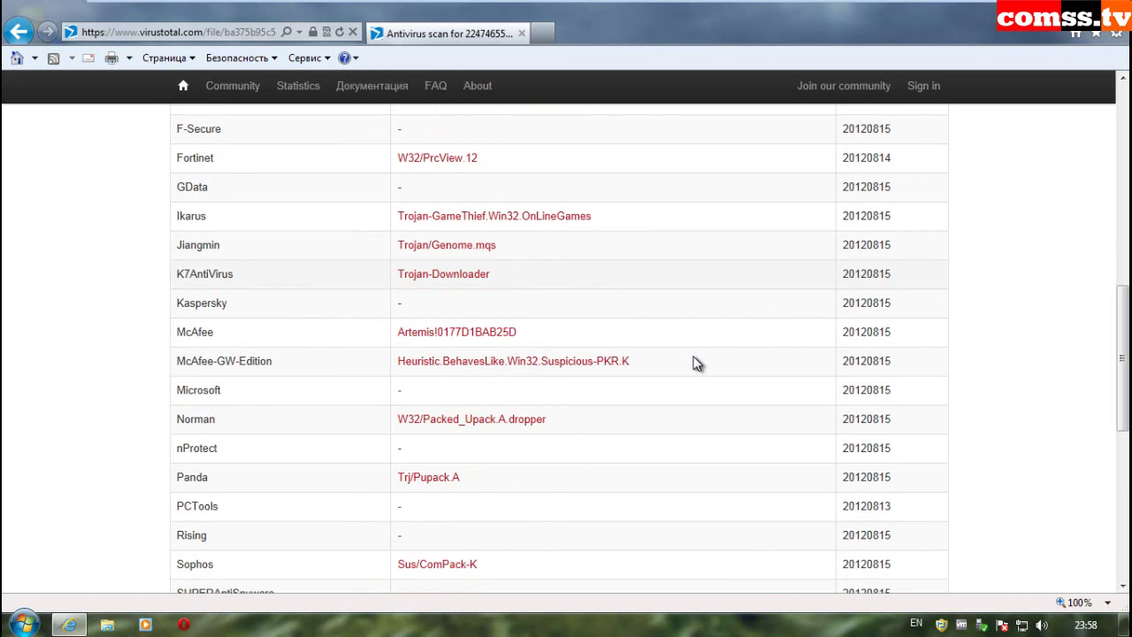
pyautogui.scroll(-2, 696, 363)
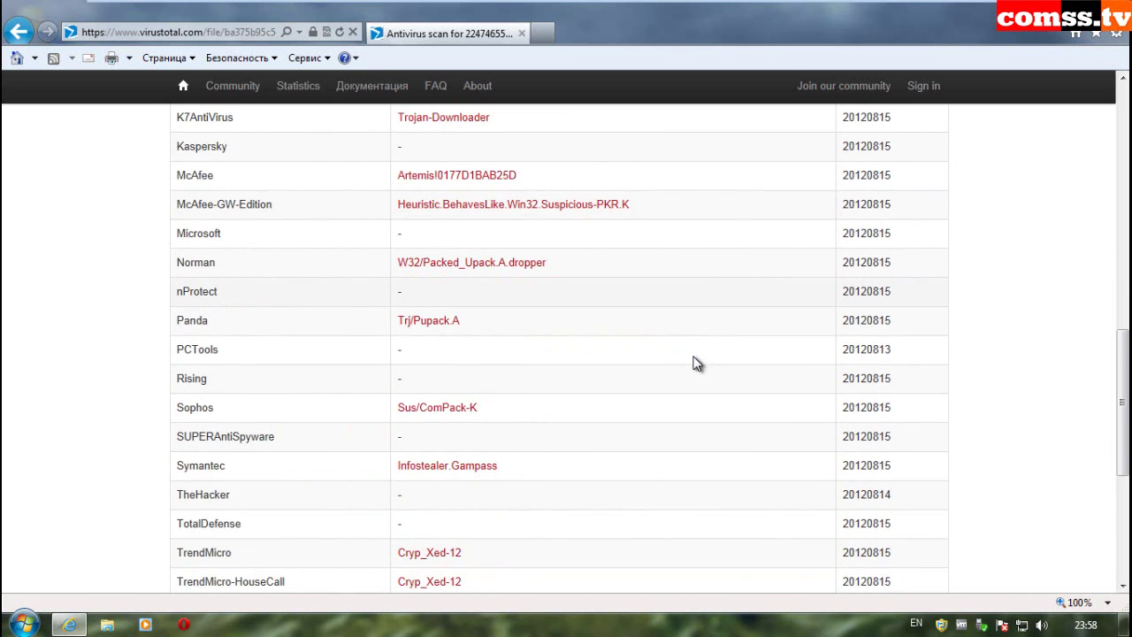
pyautogui.scroll(-1, 695, 363)
pyautogui.scroll(-1, 695, 363)
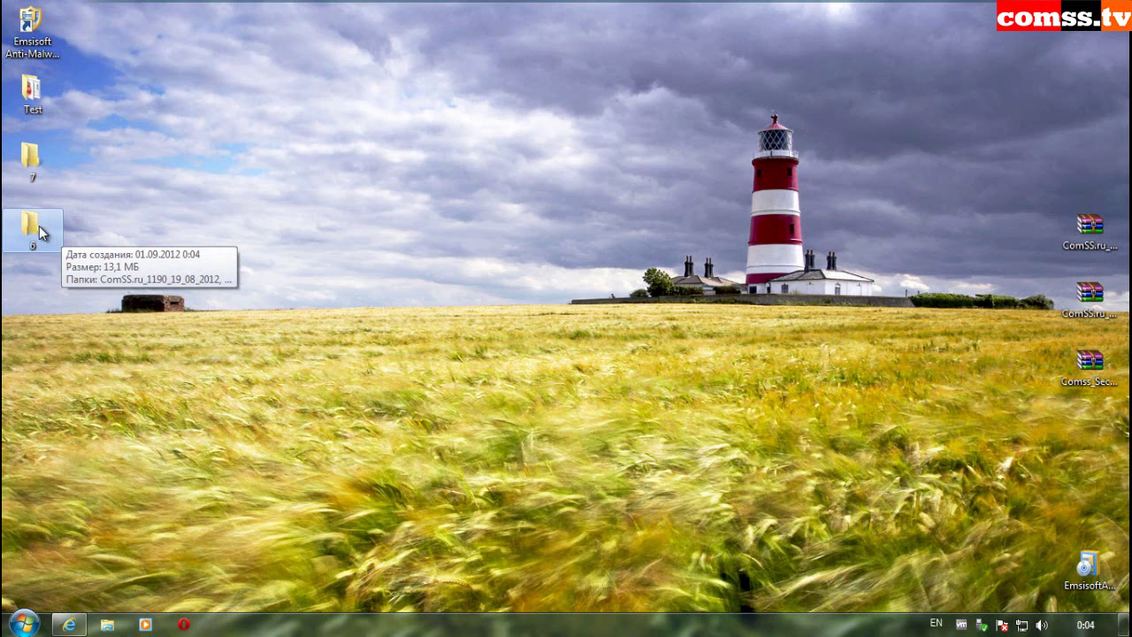
# Step: Check the contents of desktop folder 6 and close it, then launch Emsisoft Emergency Kit from the Test folder
pyautogui.doubleClick(35, 228)
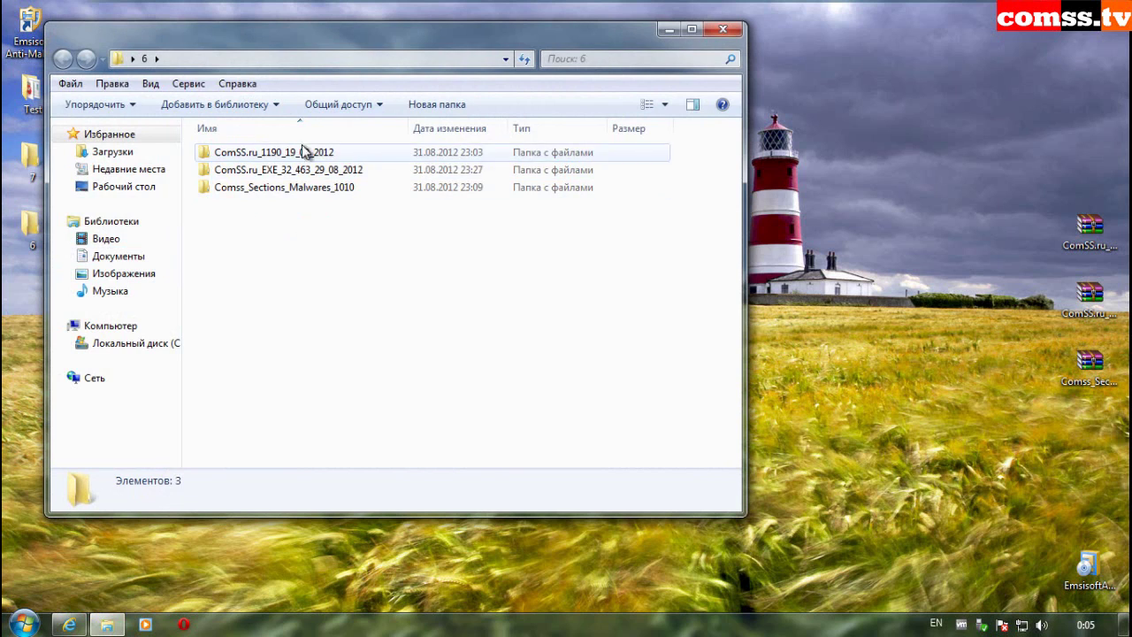
pyautogui.hotkey('alt', 'F4')
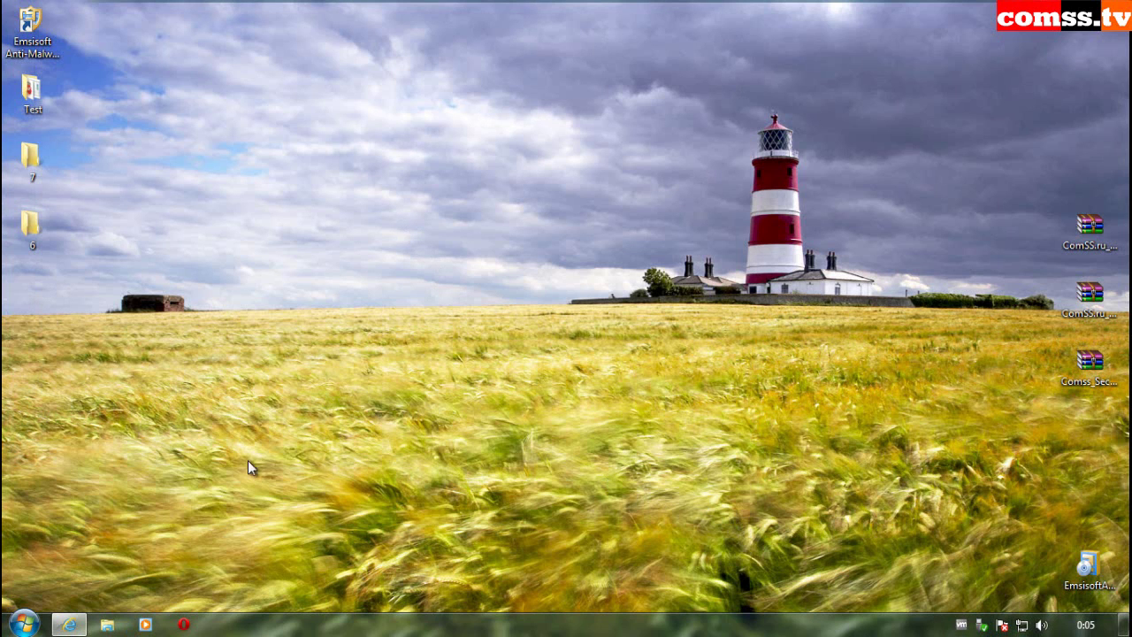
pyautogui.doubleClick(32, 93)
pyautogui.doubleClick(251, 239)
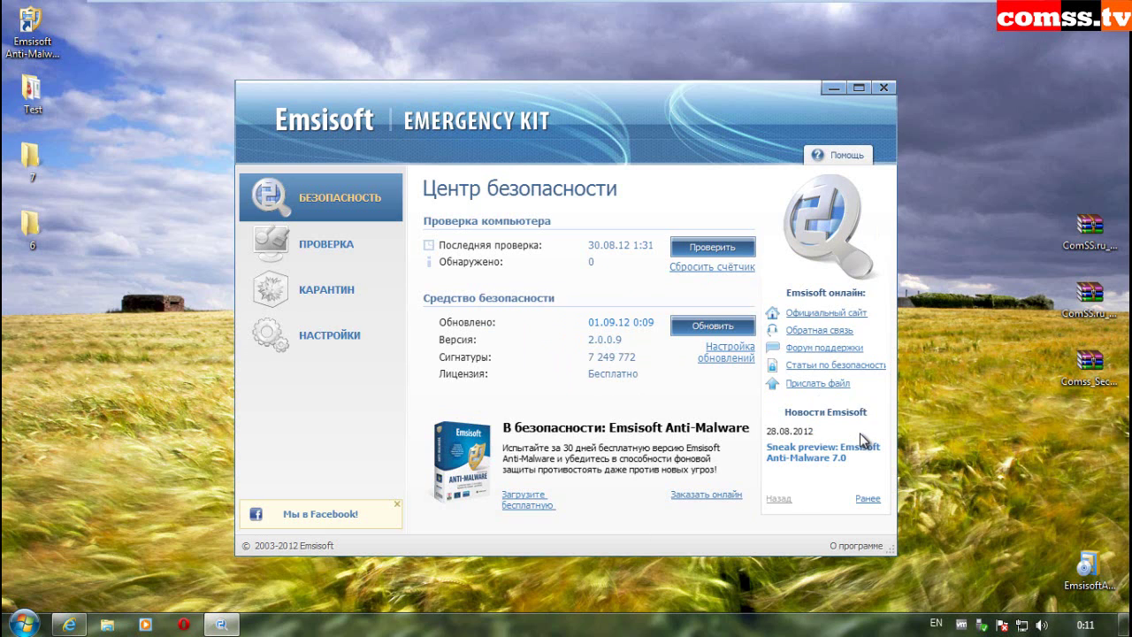
# Step: Run a custom scan of only the ComSS.ru_EXE_32_463_29_08_2012 folder, with direct disk access enabled and rootkit, memory and spyware-trace checks off
pyautogui.click(328, 248)
pyautogui.click(654, 257)
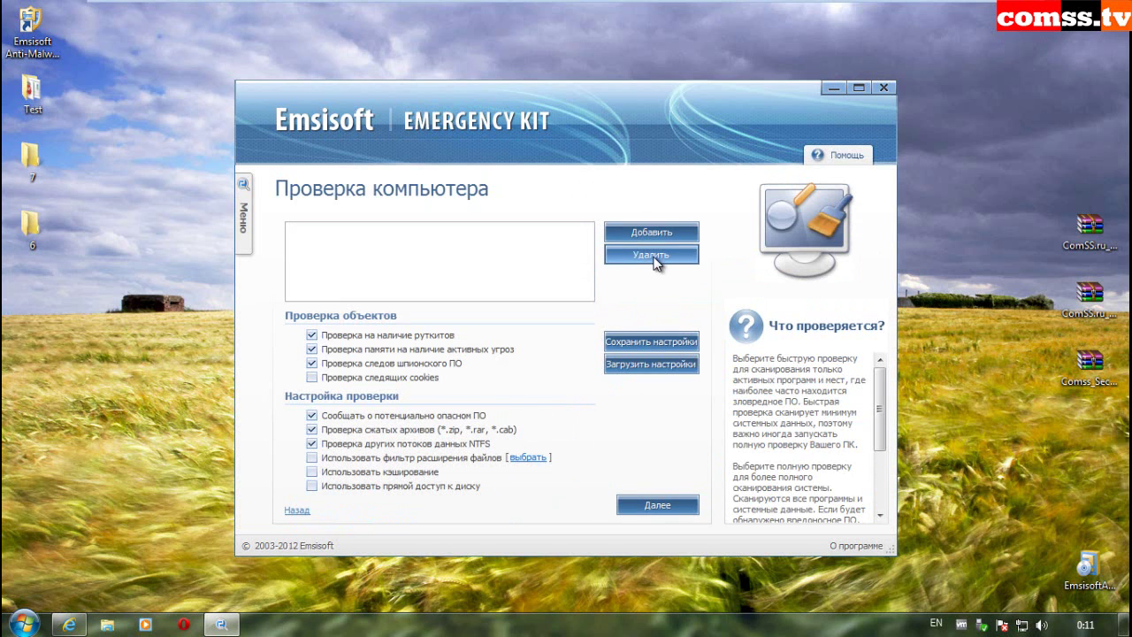
pyautogui.click(651, 232)
pyautogui.scroll(-3, 679, 340)
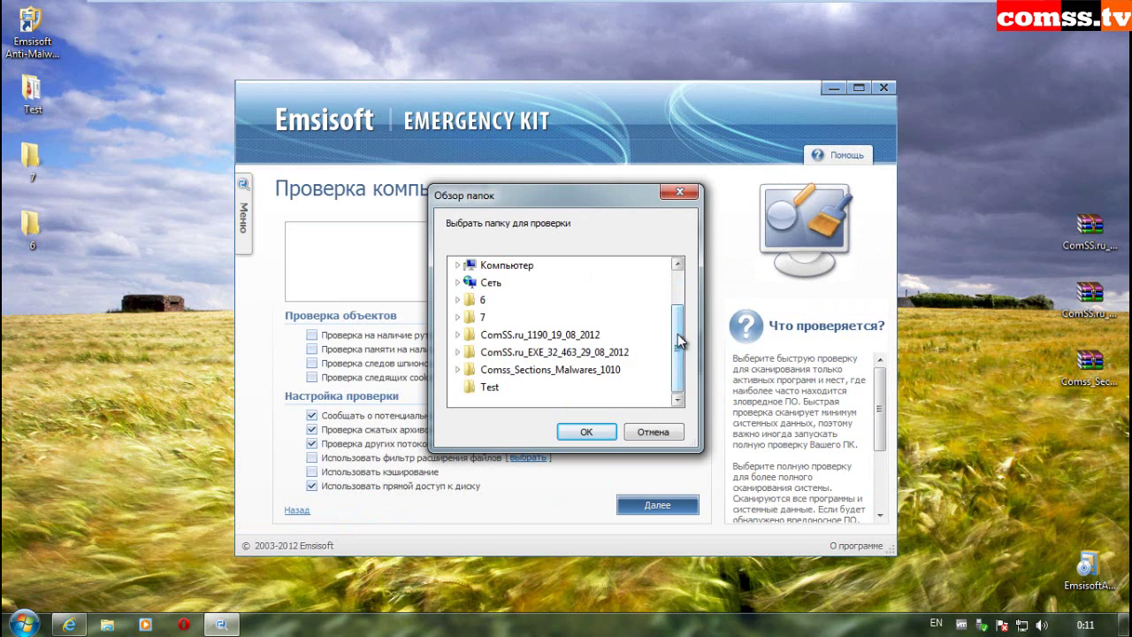
pyautogui.click(624, 351)
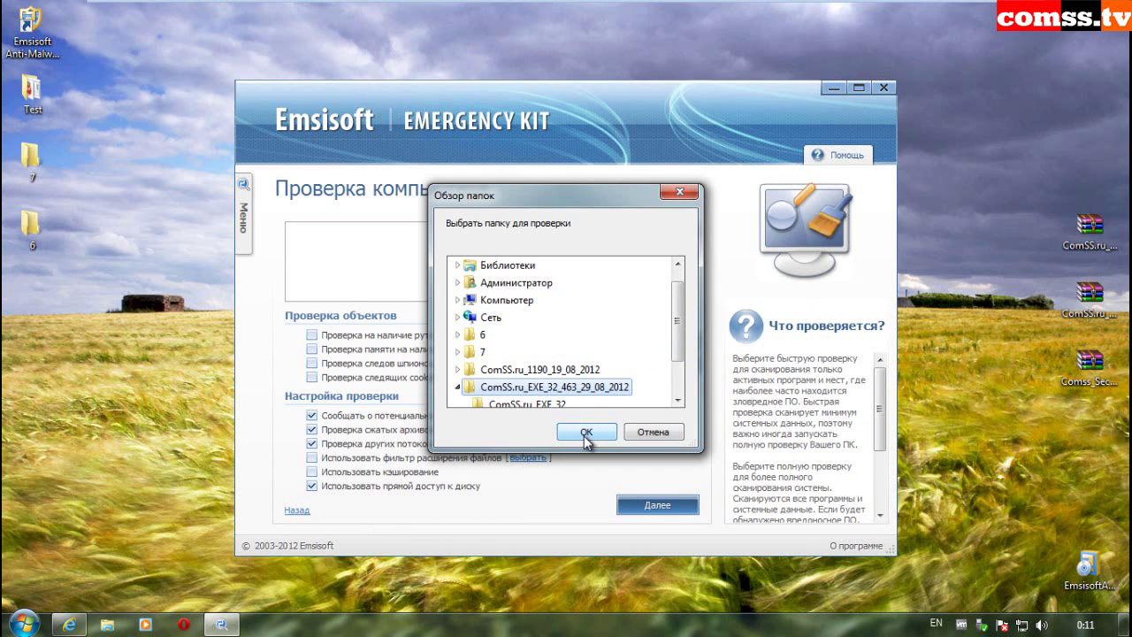
pyautogui.click(585, 433)
pyautogui.click(663, 510)
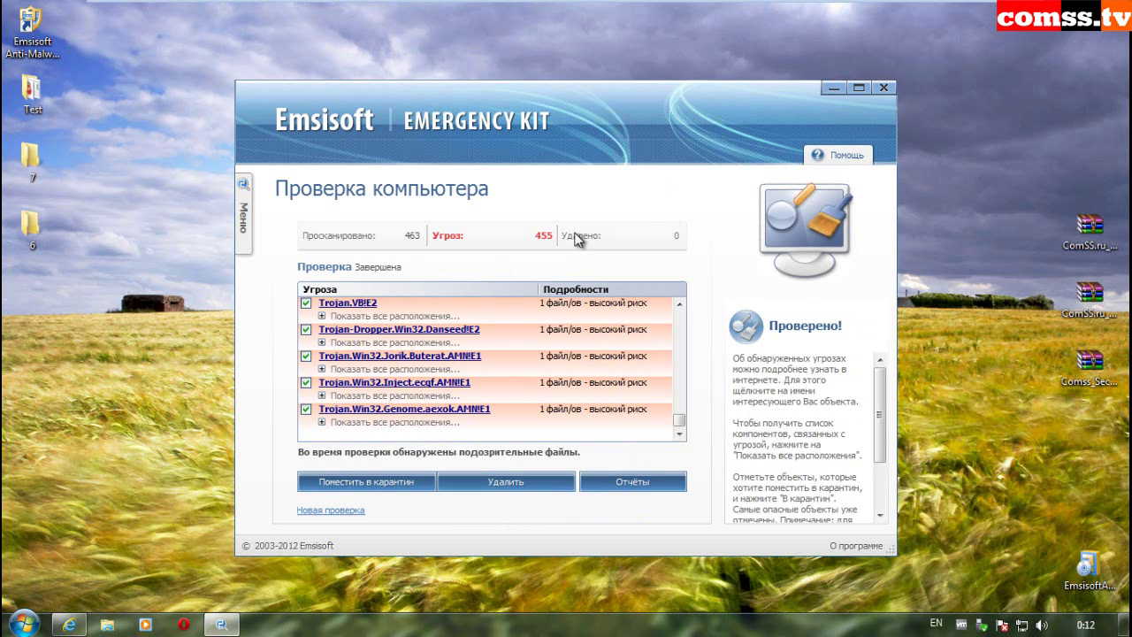
# Step: Maximize the scan results, review the detected threats from the end to the start of the list, and permanently delete them all
pyautogui.press('super+Up')
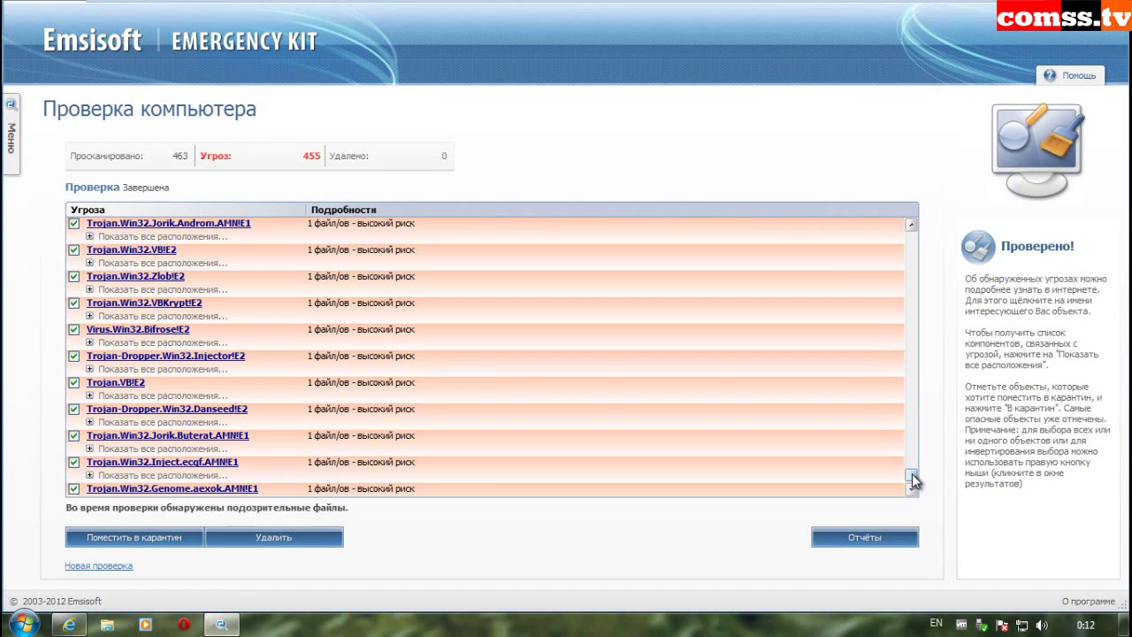
pyautogui.moveTo(911, 480); pyautogui.dragTo(938, 241)
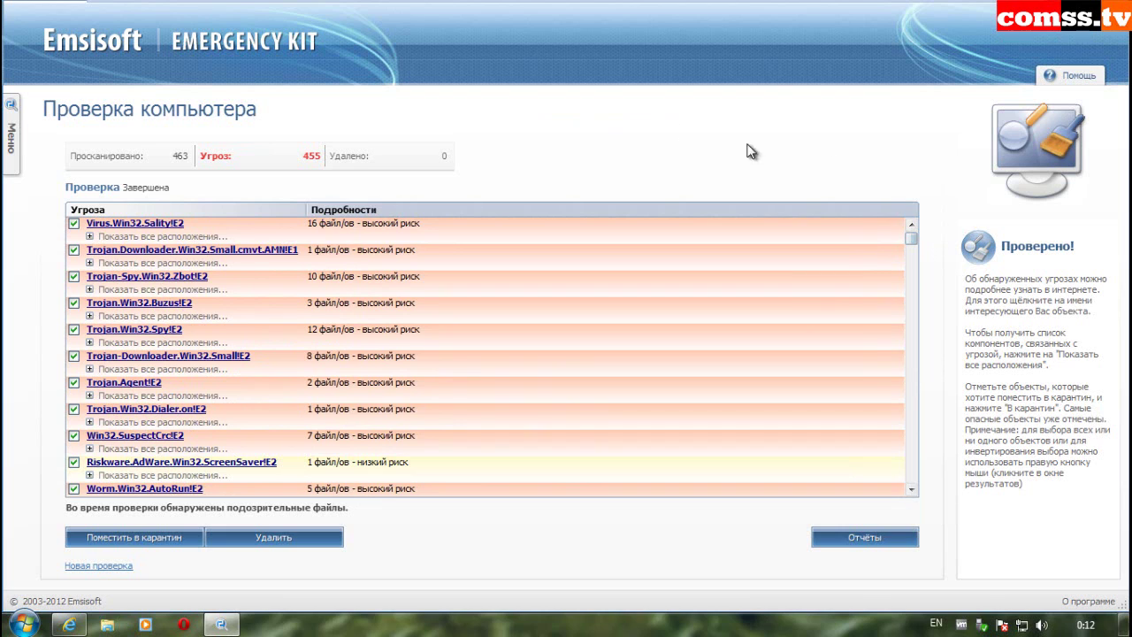
pyautogui.click(277, 540)
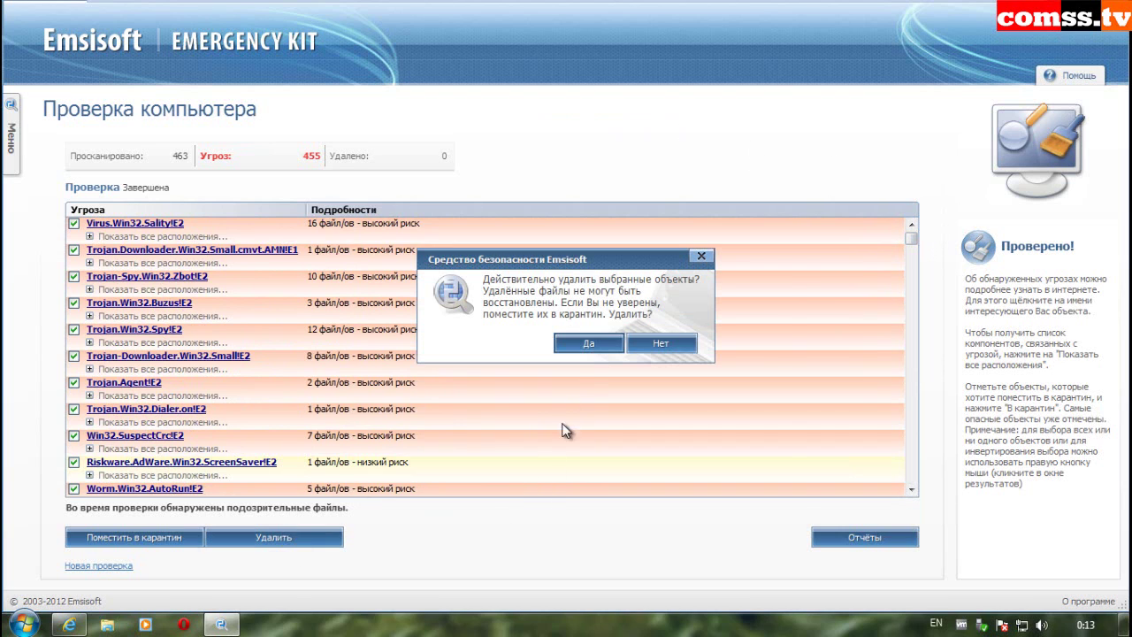
pyautogui.click(588, 343)
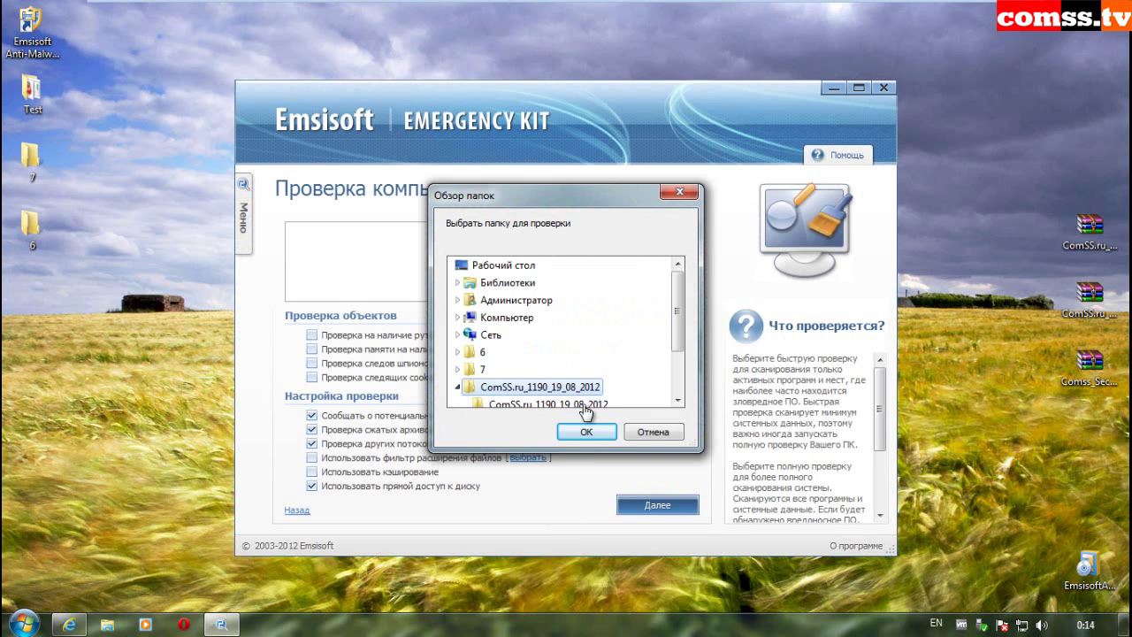
# Step: Scan the ComSS.ru_1190_19_08_2012 folder and permanently delete all threats detected in it
pyautogui.moveTo(679, 341); pyautogui.dragTo(681, 356)
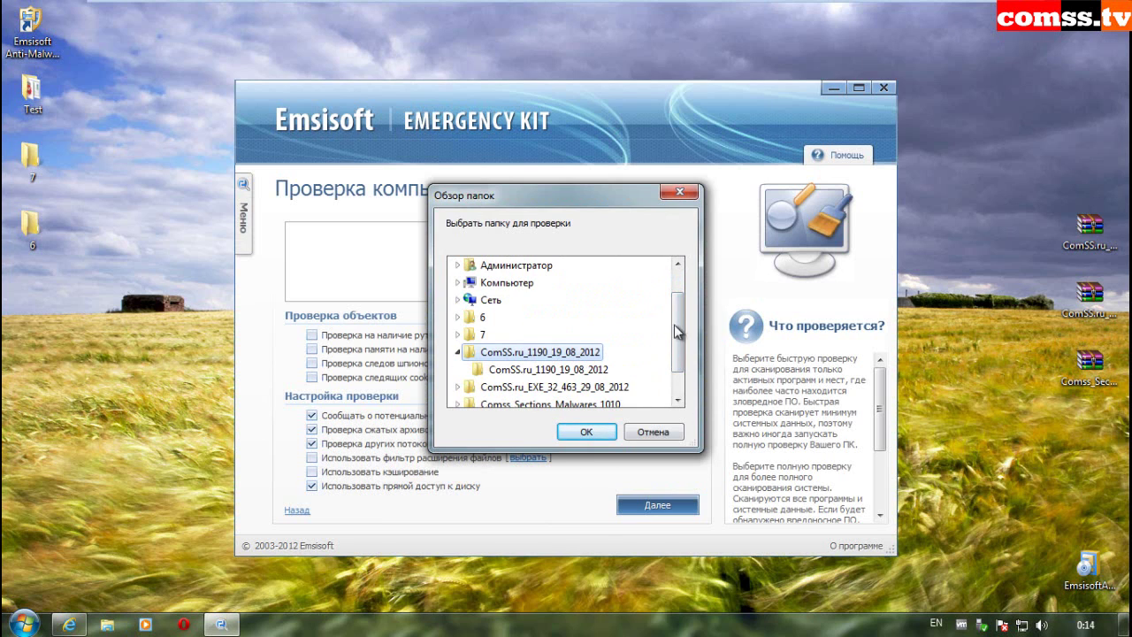
pyautogui.click(587, 431)
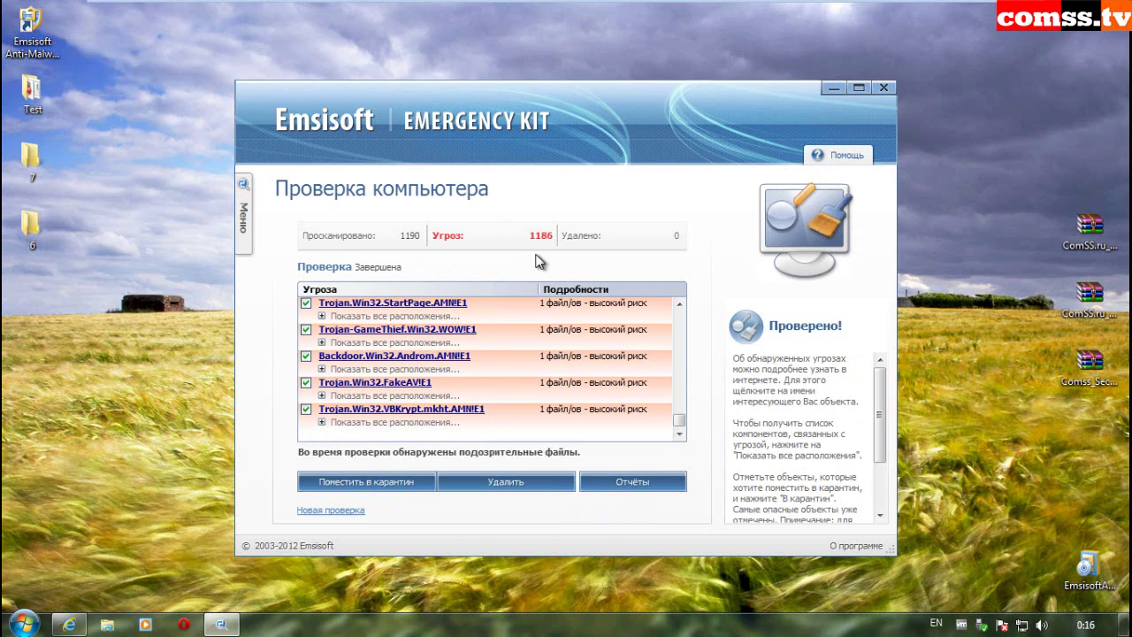
pyautogui.click(515, 488)
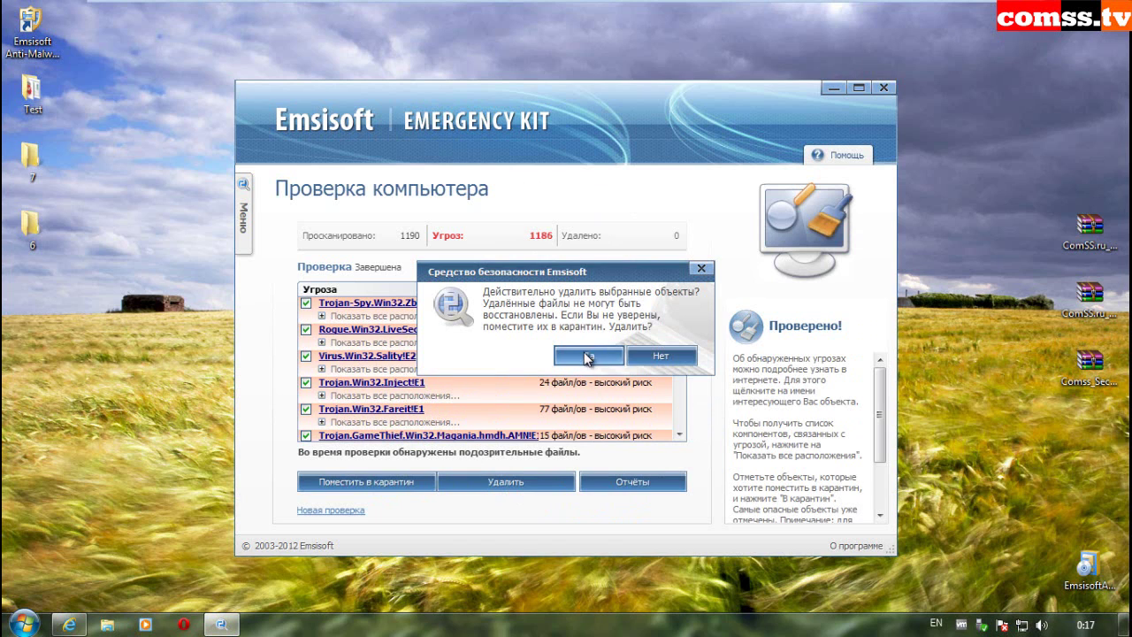
pyautogui.click(588, 354)
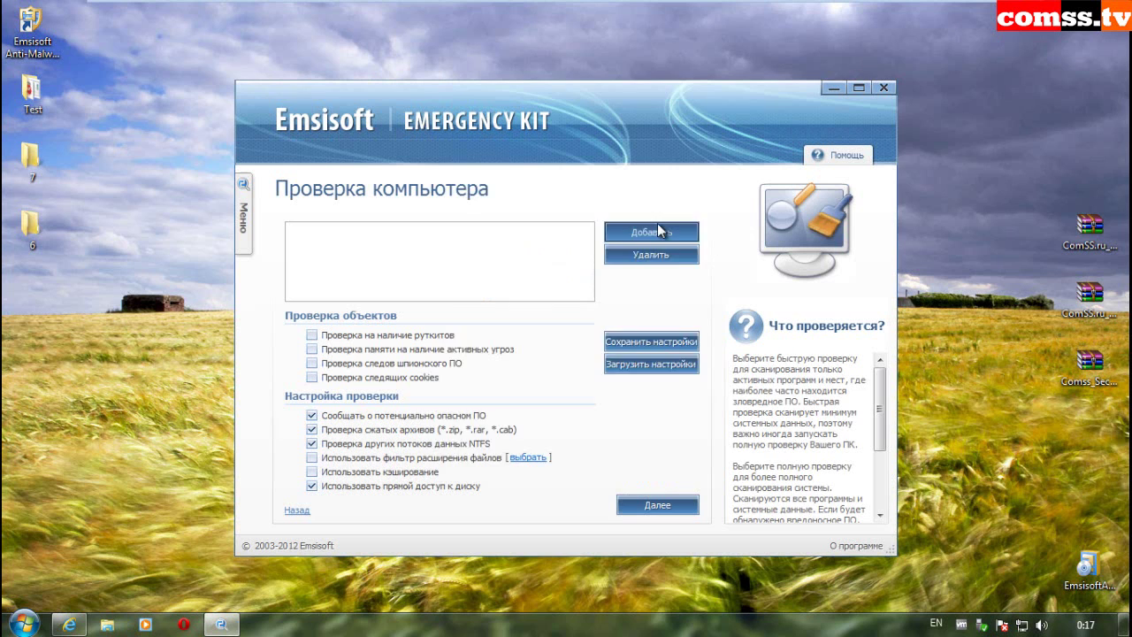
# Step: Scan the Comss_Sections_Malwares_1010 folder and permanently delete all threats detected in it
pyautogui.click(639, 231)
pyautogui.moveTo(682, 292); pyautogui.dragTo(682, 329)
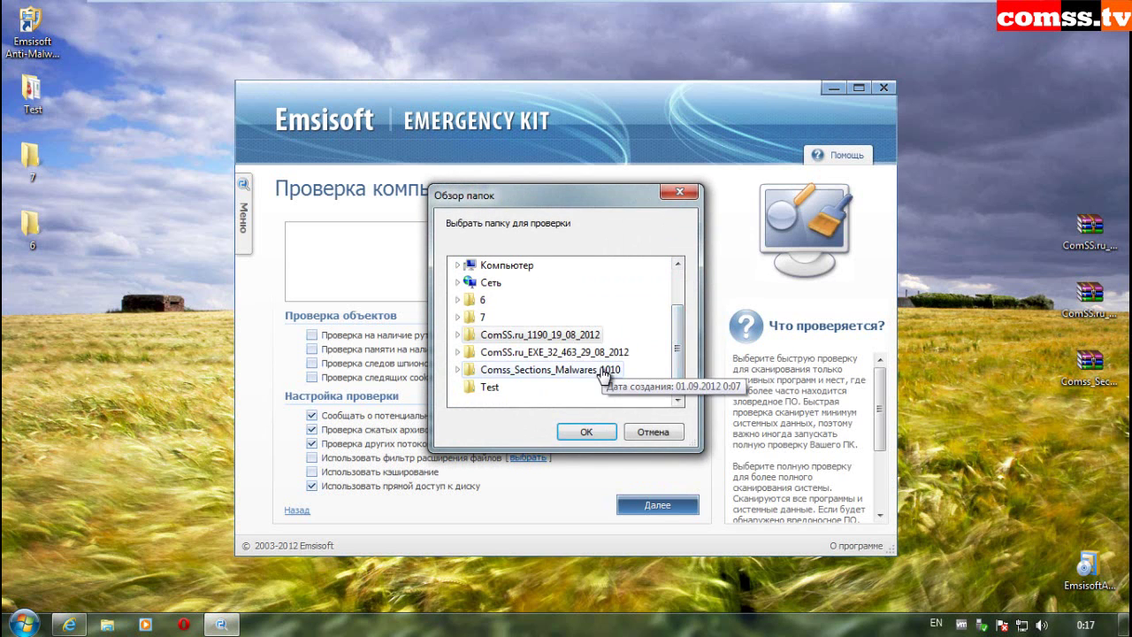
pyautogui.click(550, 369)
pyautogui.click(586, 432)
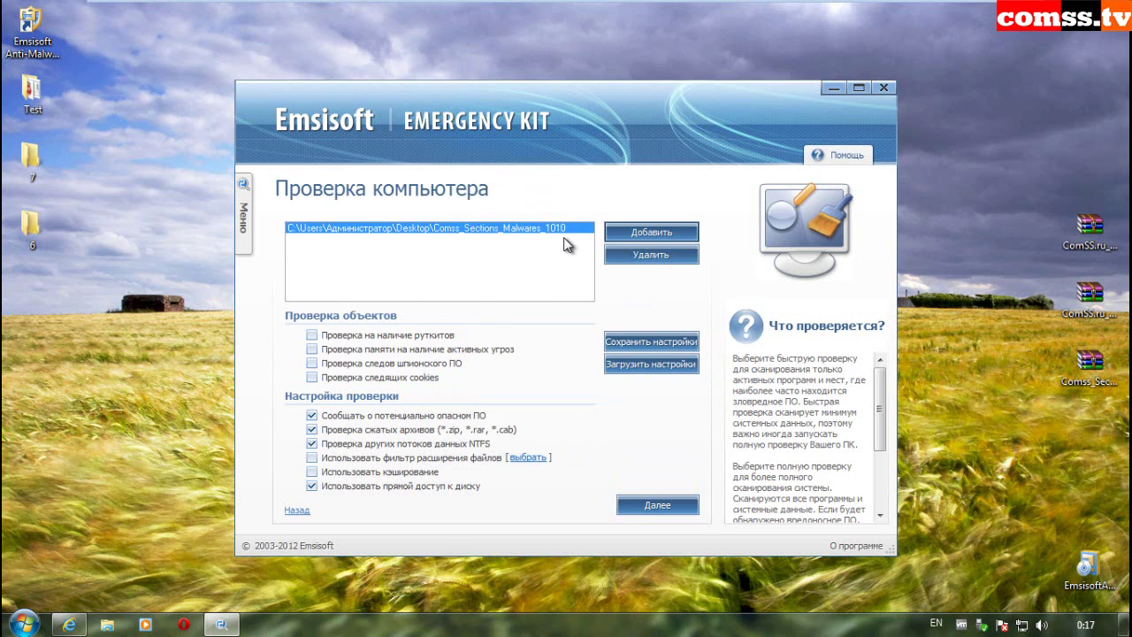
pyautogui.click(663, 508)
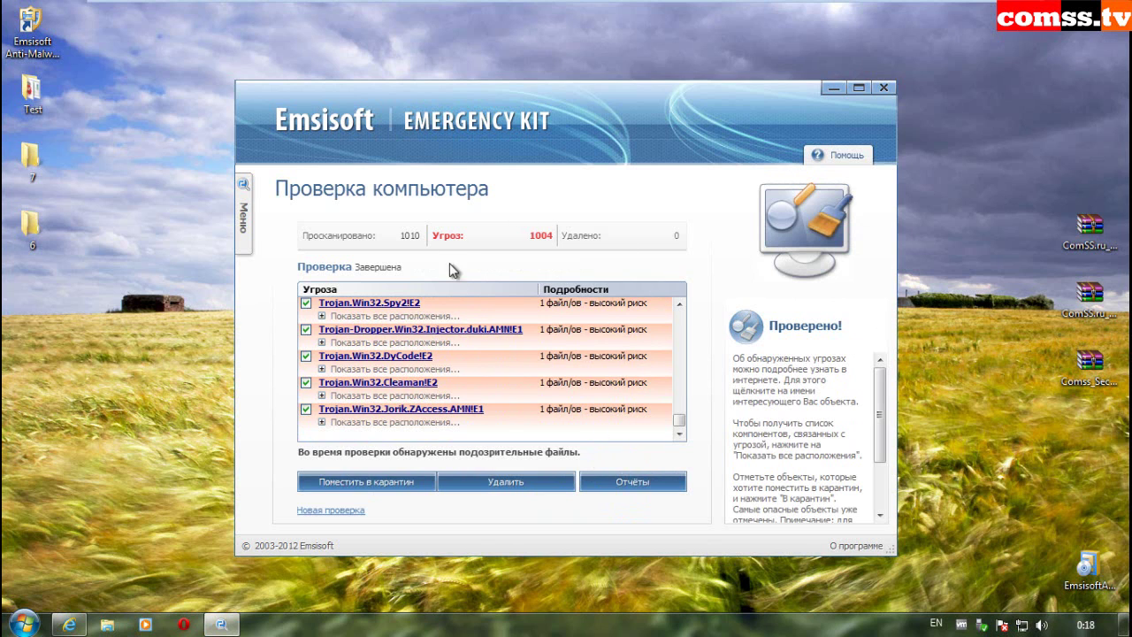
pyautogui.click(520, 486)
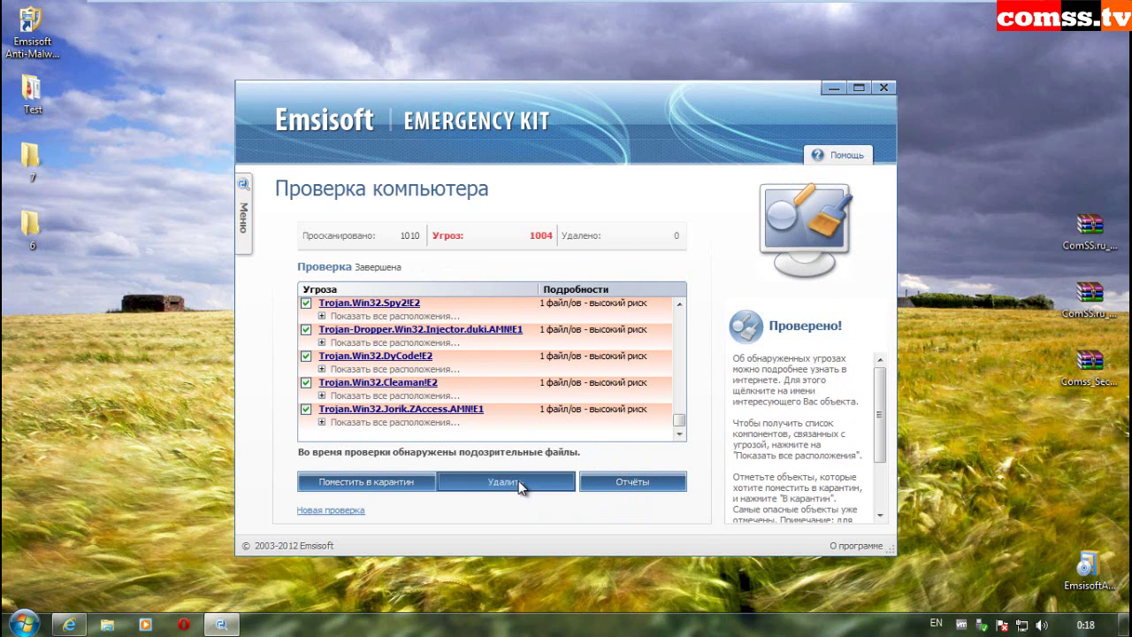
pyautogui.click(607, 369)
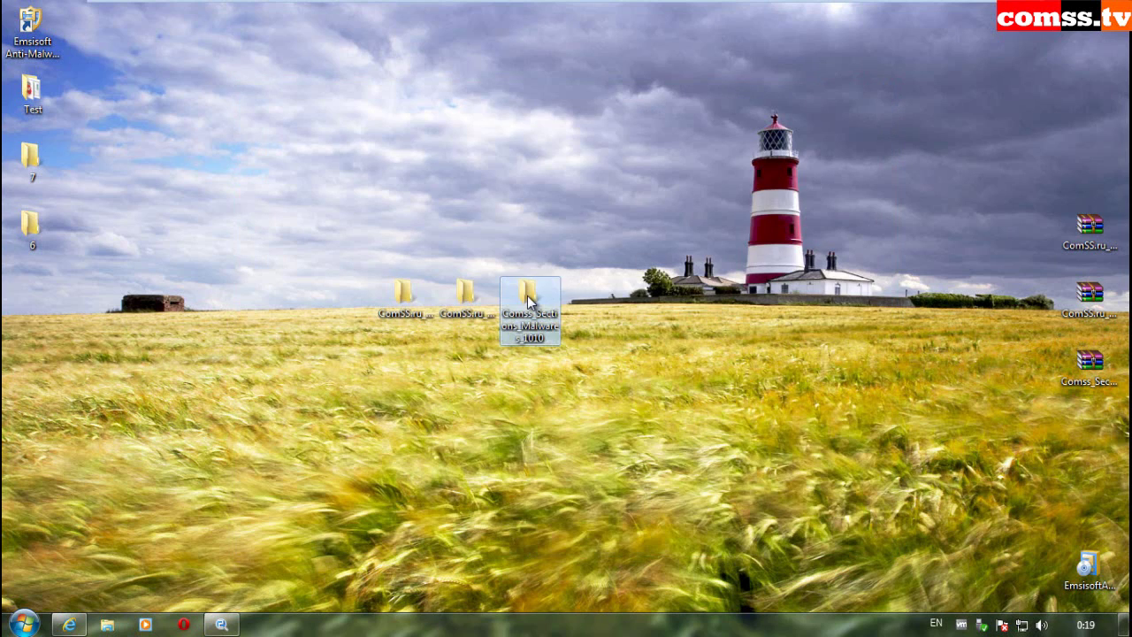
# Step: Check the properties of the Comss_Sections_Malwares_1010 folder and compare the samples remaining in the two ComSS.ru_EXE_32 folders side by side
pyautogui.rightClick(531, 296)
pyautogui.click(601, 597)
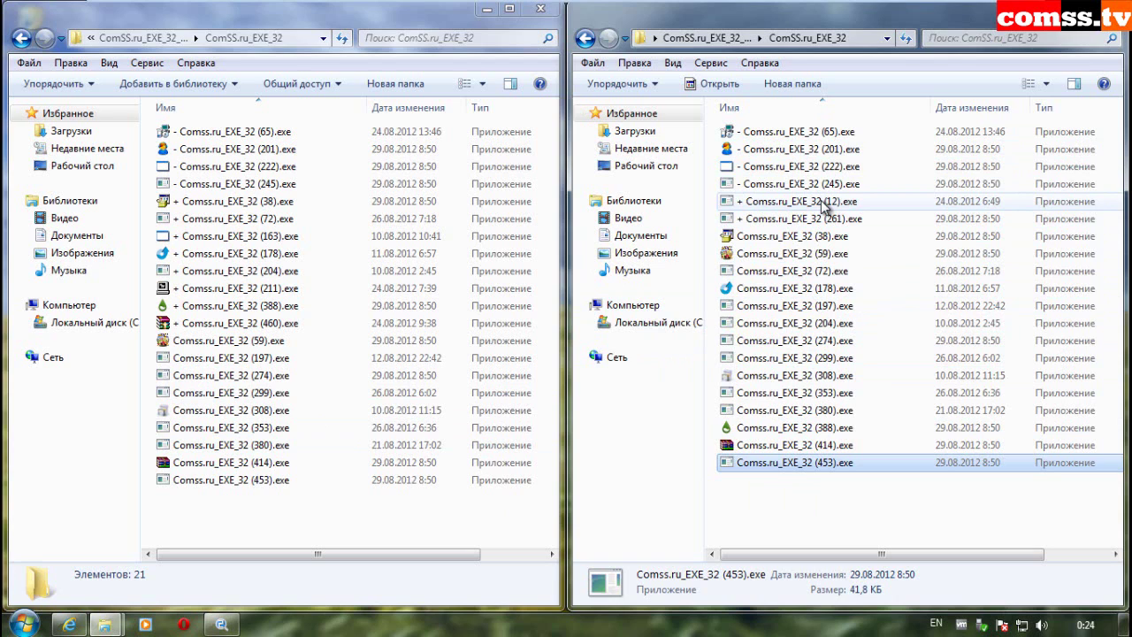
pyautogui.moveTo(823, 206)
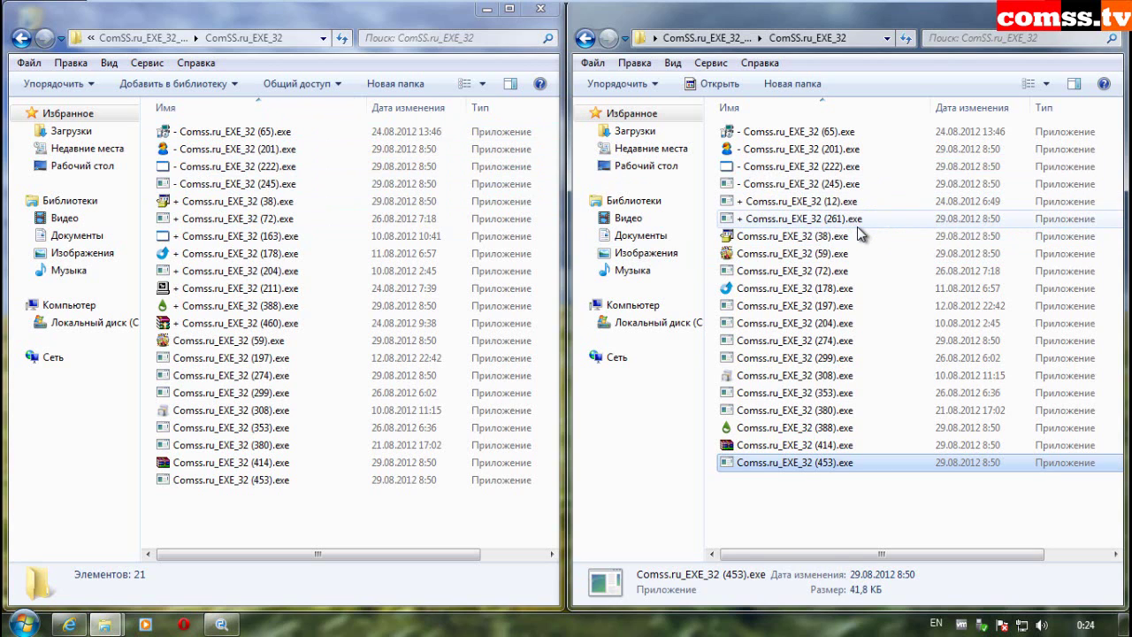
pyautogui.moveTo(859, 232)
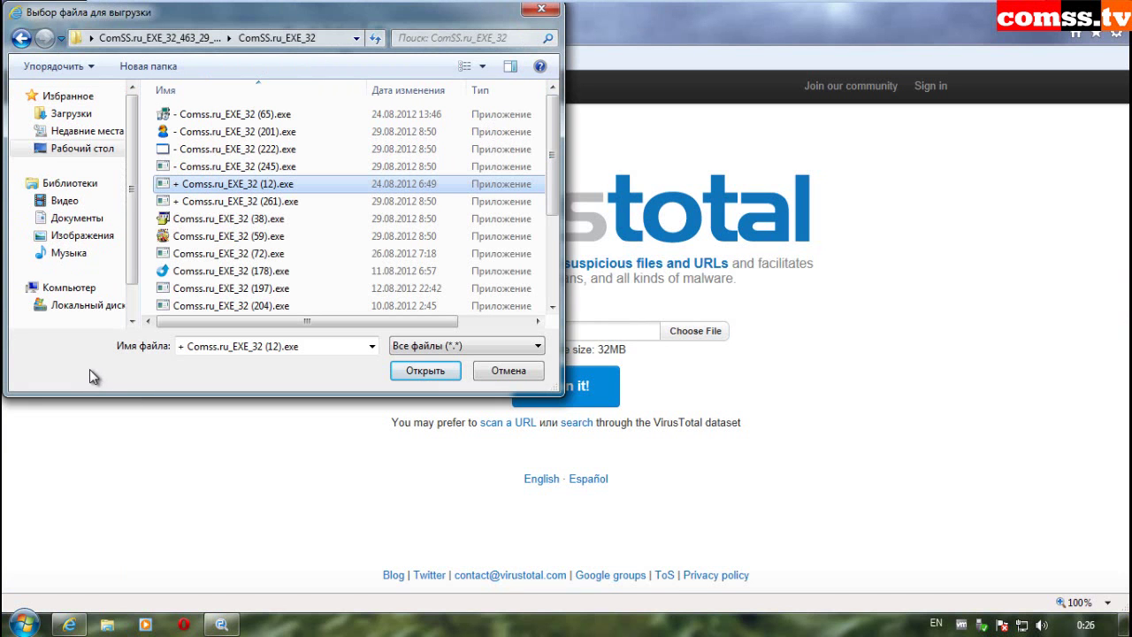
# Step: Submit + Comss.ru_EXE_32 (12).exe to VirusTotal and read through every antivirus engine's result in its last analysis
pyautogui.click(442, 368)
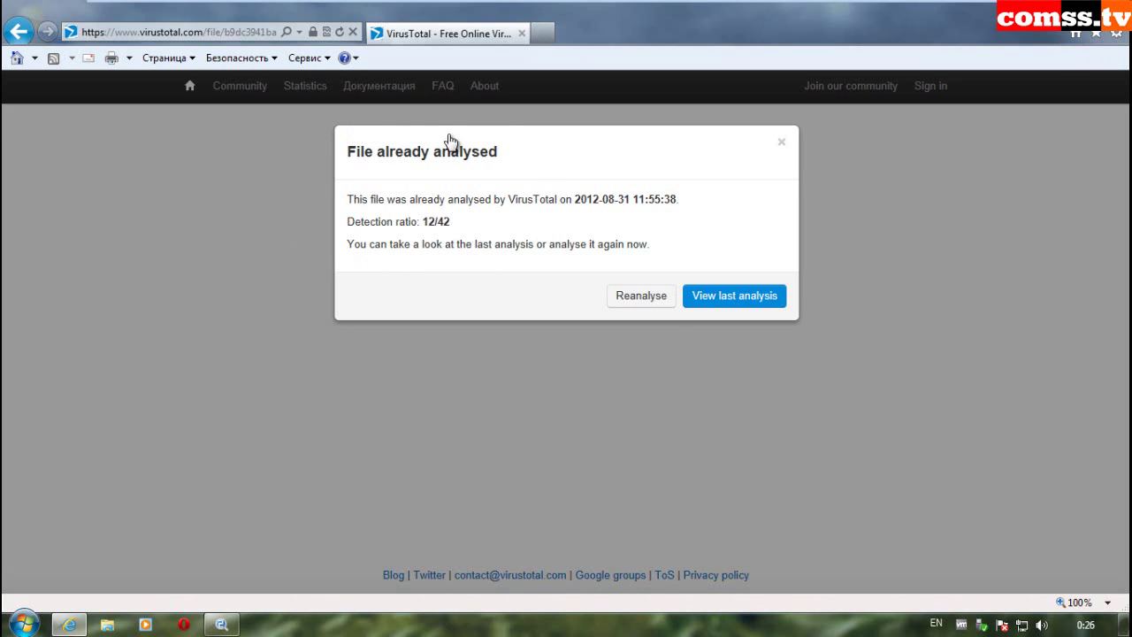
pyautogui.click(727, 300)
pyautogui.scroll(-5, 541, 328)
pyautogui.scroll(-1, 540, 334)
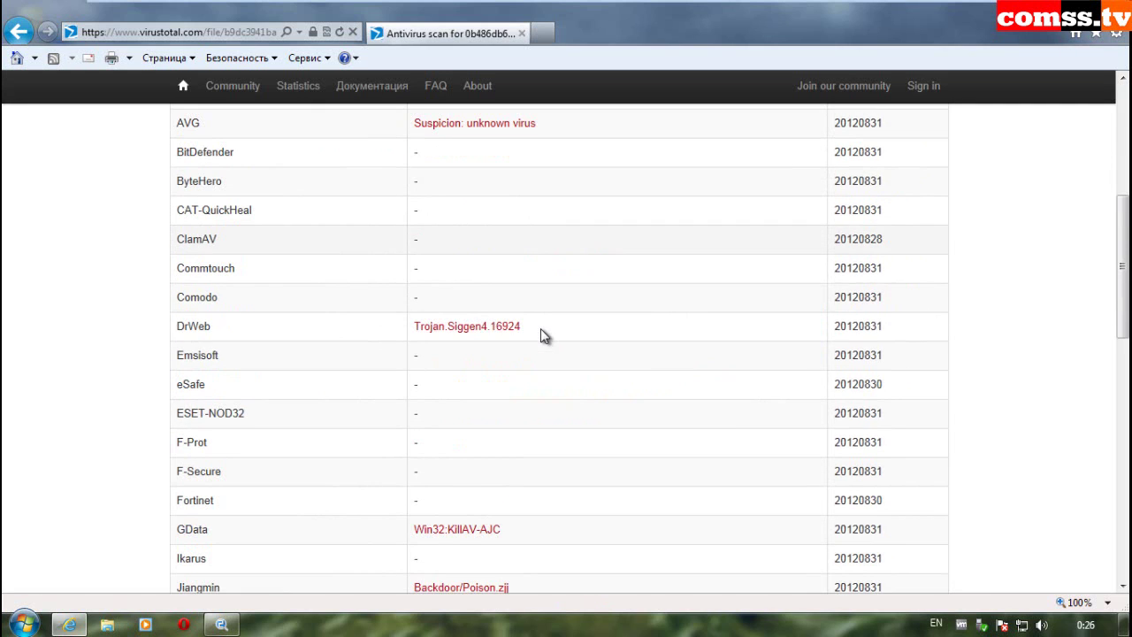
pyautogui.scroll(-2, 540, 335)
pyautogui.scroll(-1, 544, 335)
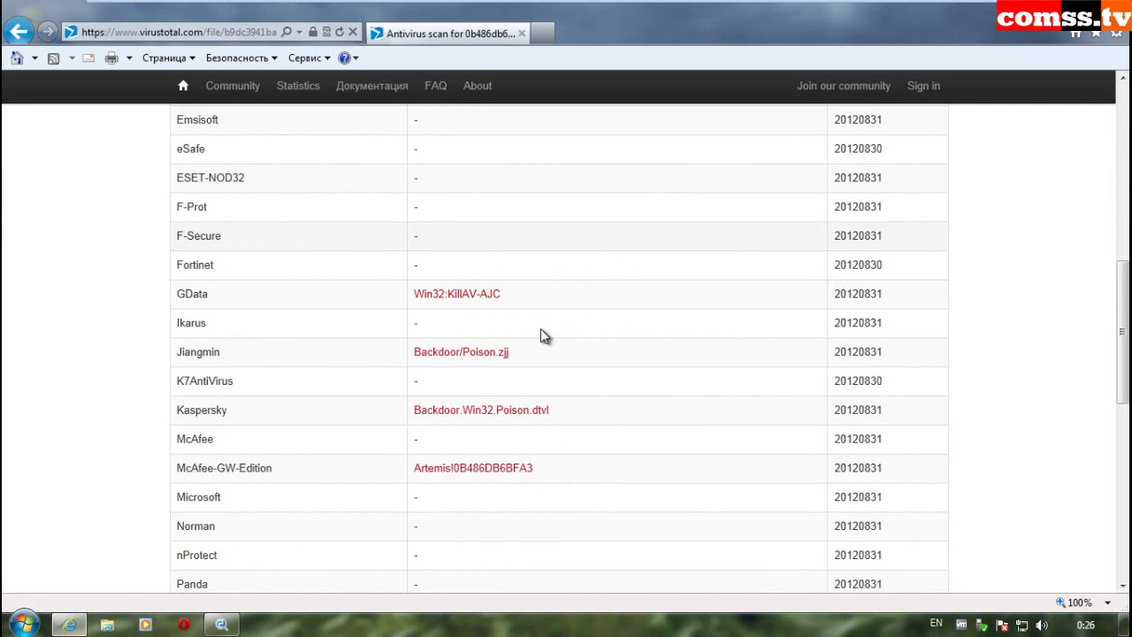
pyautogui.scroll(-3, 542, 331)
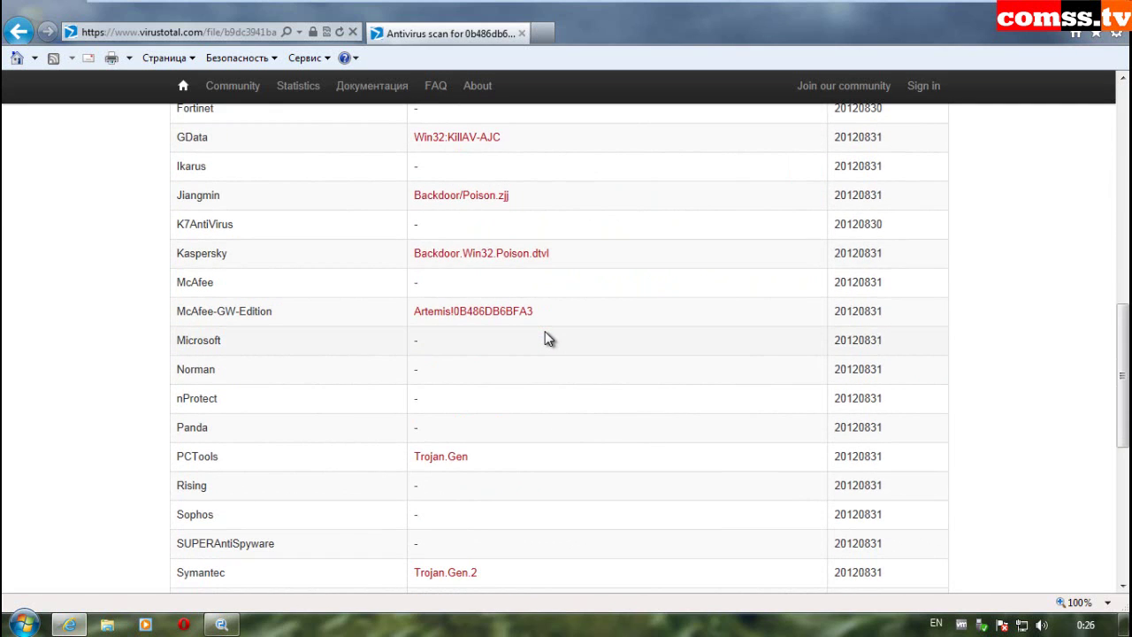
pyautogui.scroll(-4, 546, 335)
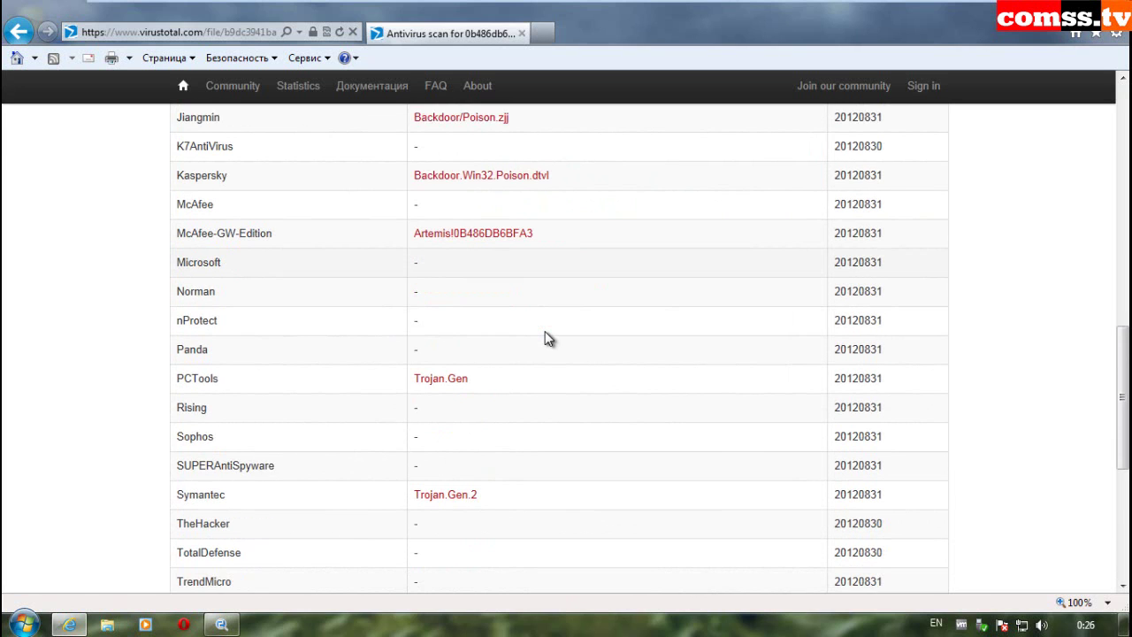
pyautogui.scroll(-2, 547, 337)
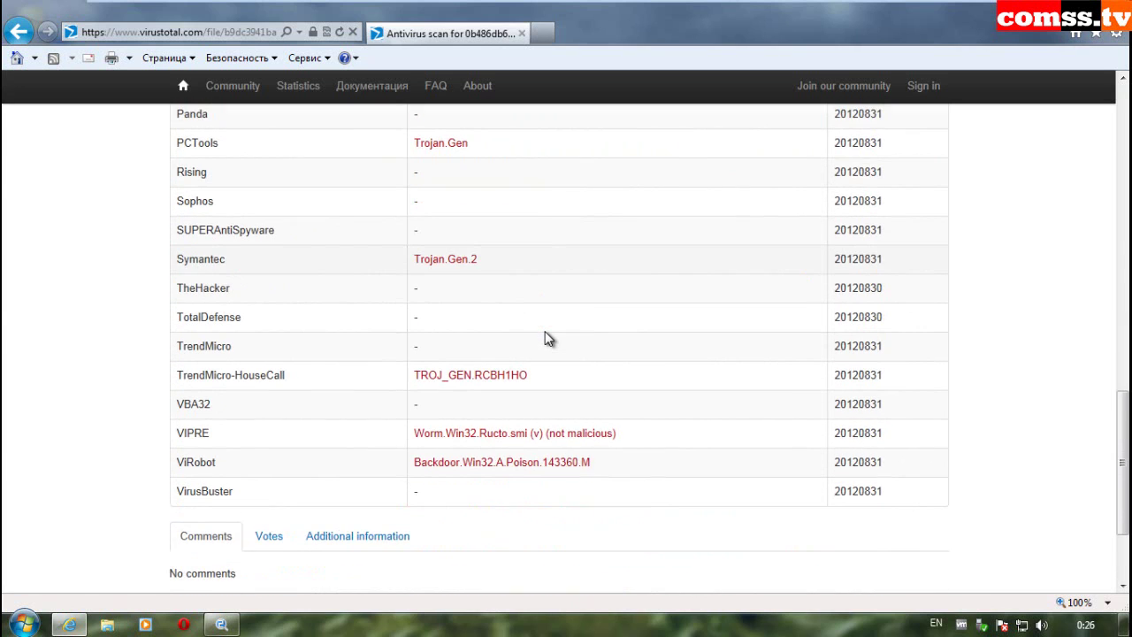
pyautogui.scroll(-2, 545, 337)
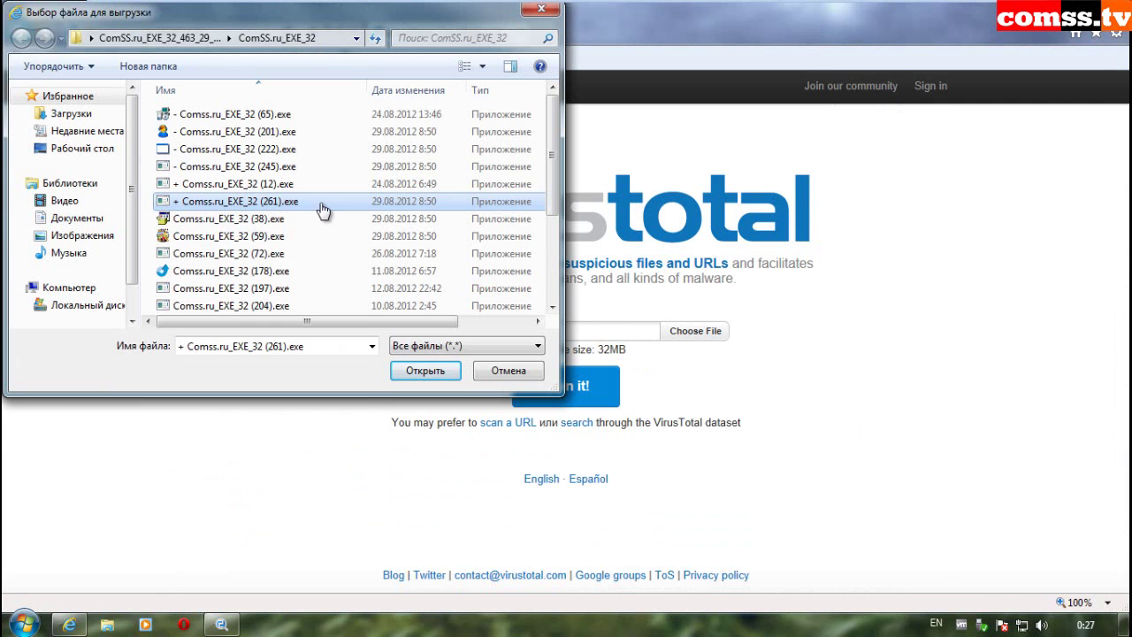
# Step: Submit + Comss.ru_EXE_32 (261).exe to VirusTotal and review its last analysis to see which engines flag it
pyautogui.click(398, 382)
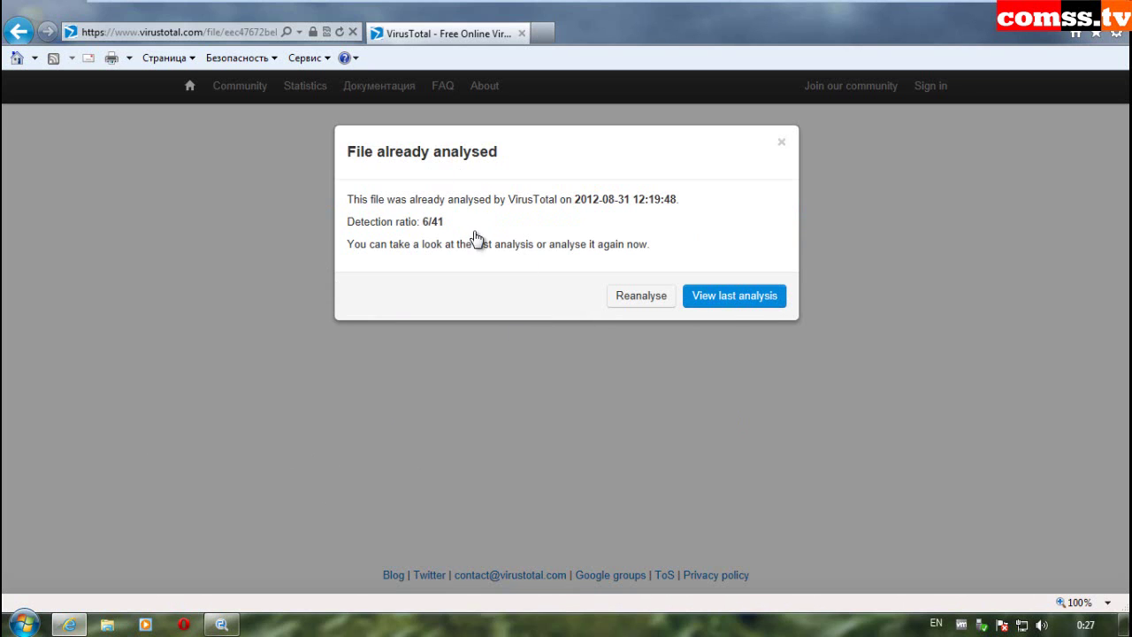
pyautogui.click(730, 303)
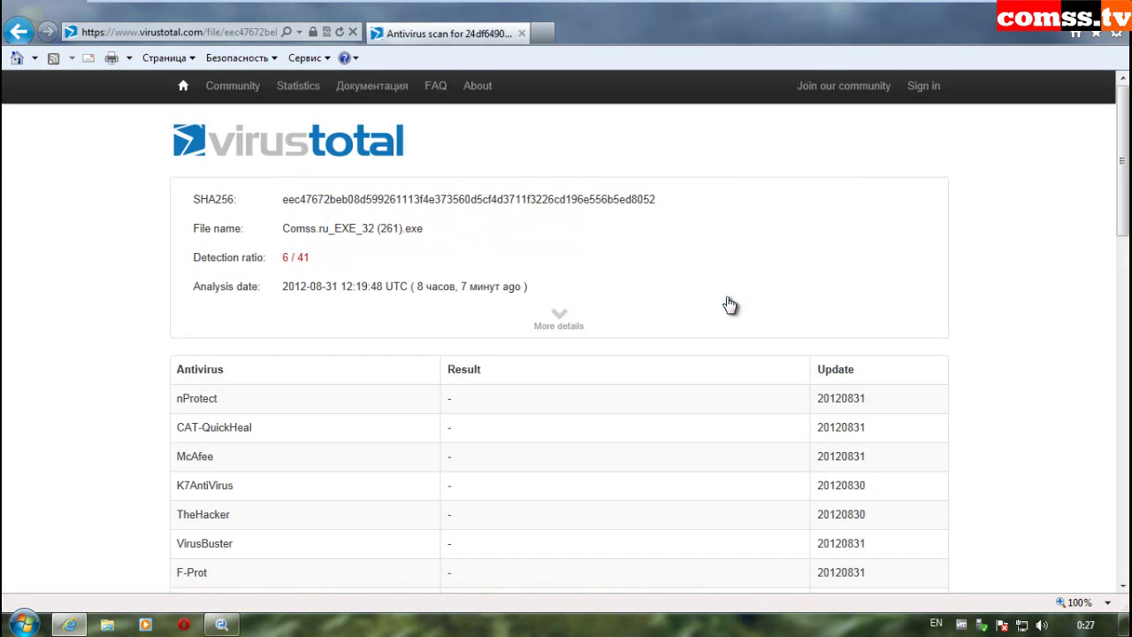
pyautogui.scroll(-3, 644, 353)
pyautogui.scroll(-1, 643, 361)
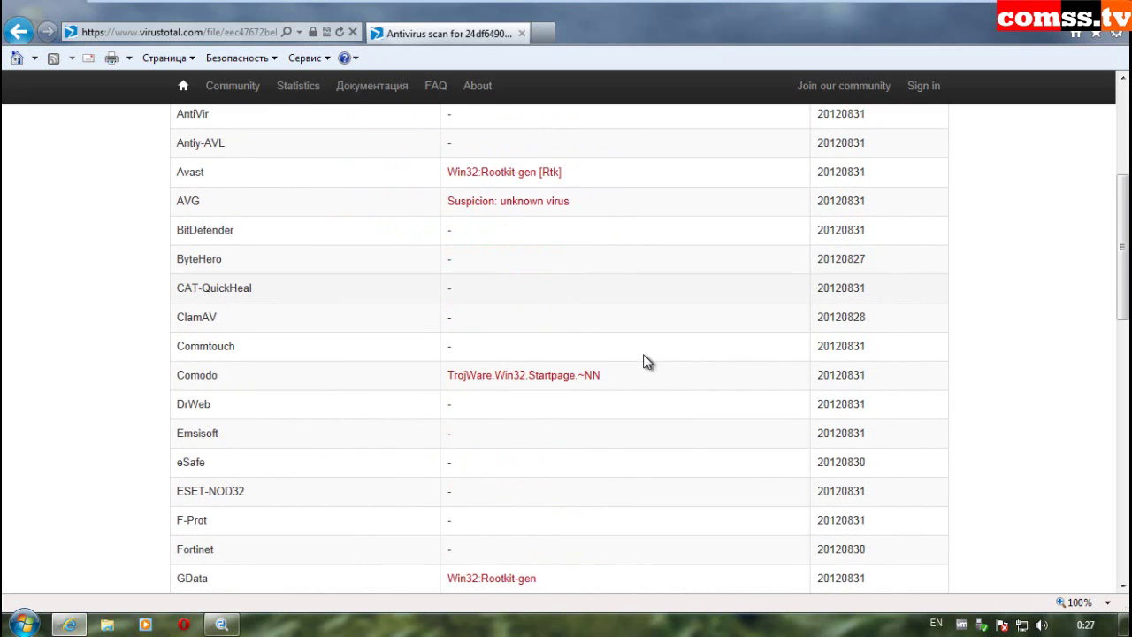
pyautogui.scroll(-2, 644, 361)
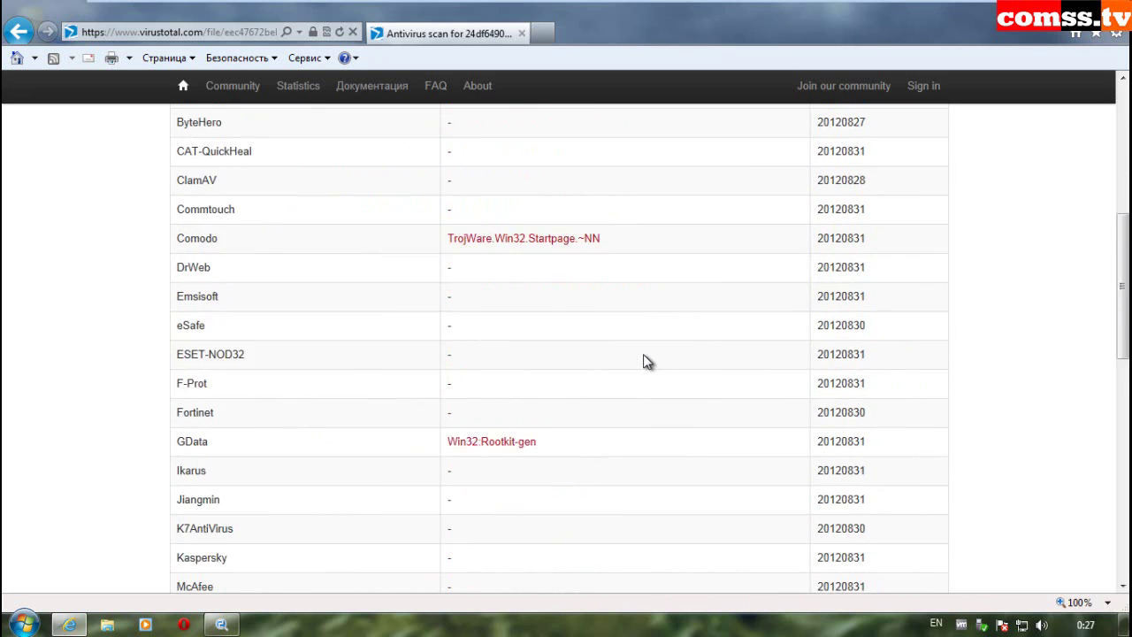
pyautogui.scroll(-1, 646, 361)
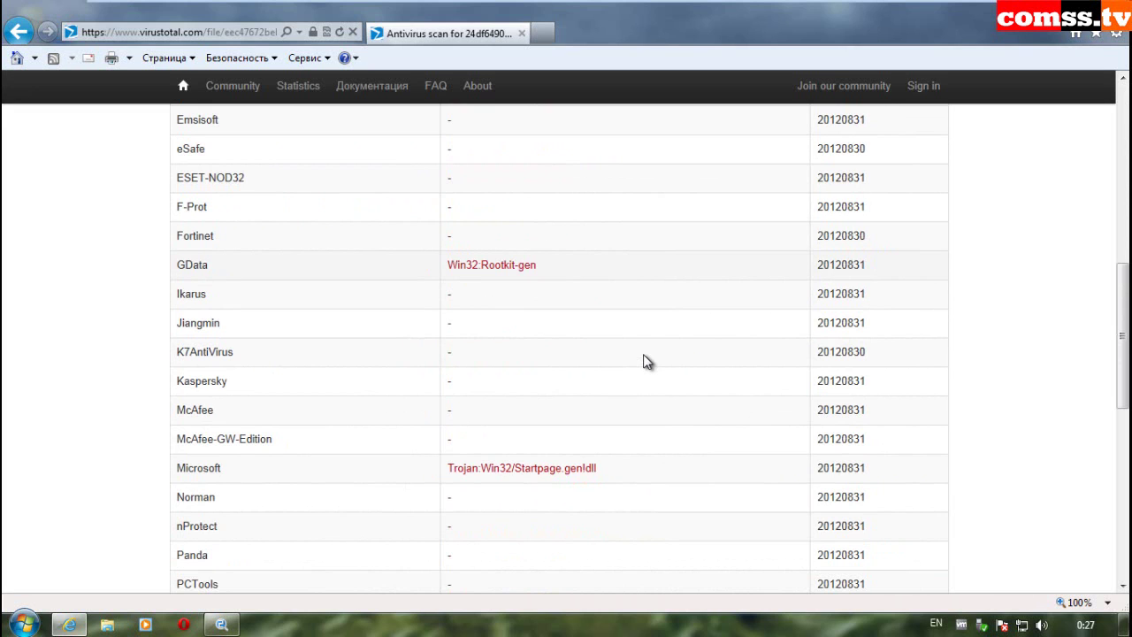
pyautogui.scroll(-5, 643, 361)
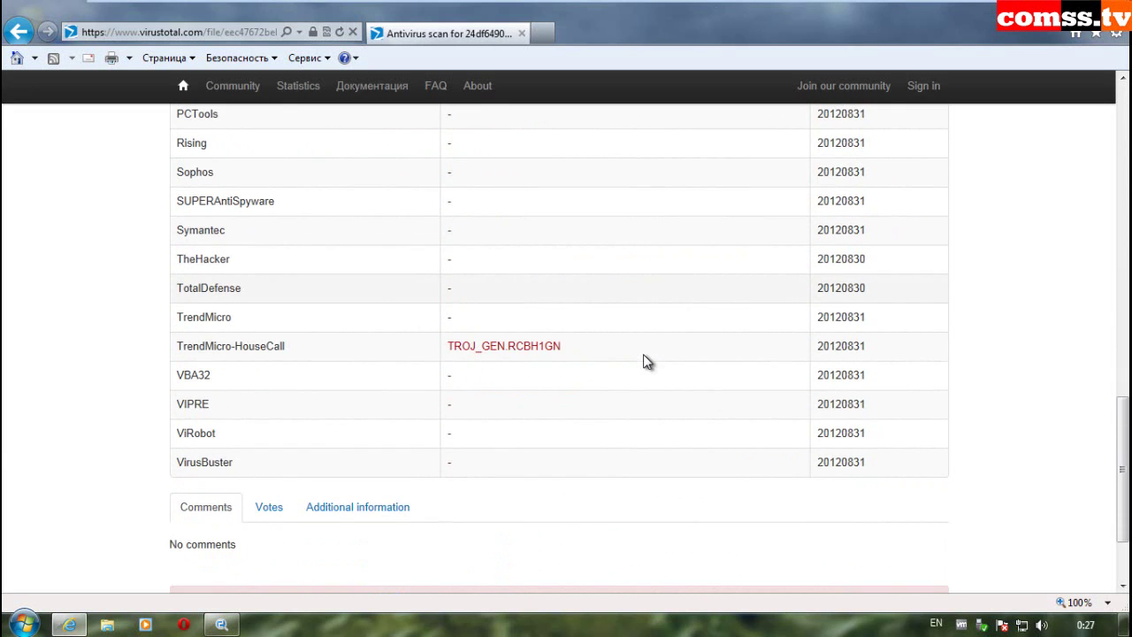